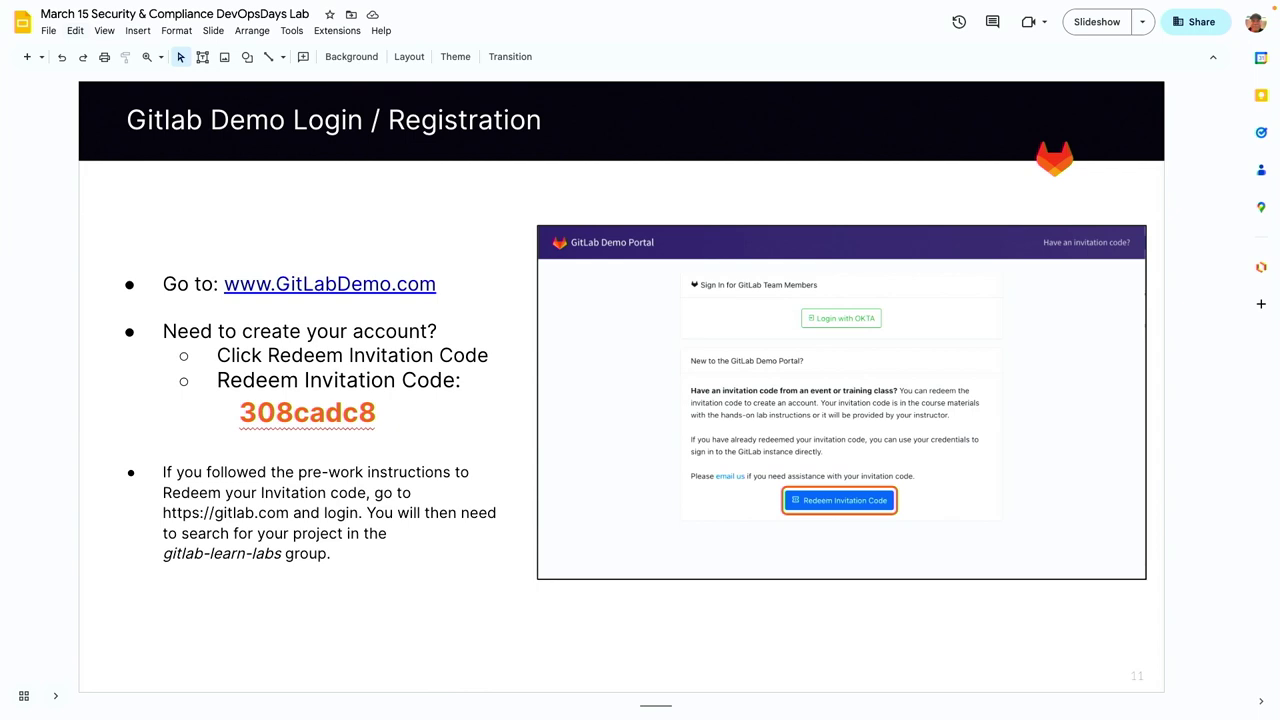
# Exit full screen and copy the invitation code from the registration slide.
pyautogui.click(52, 31)
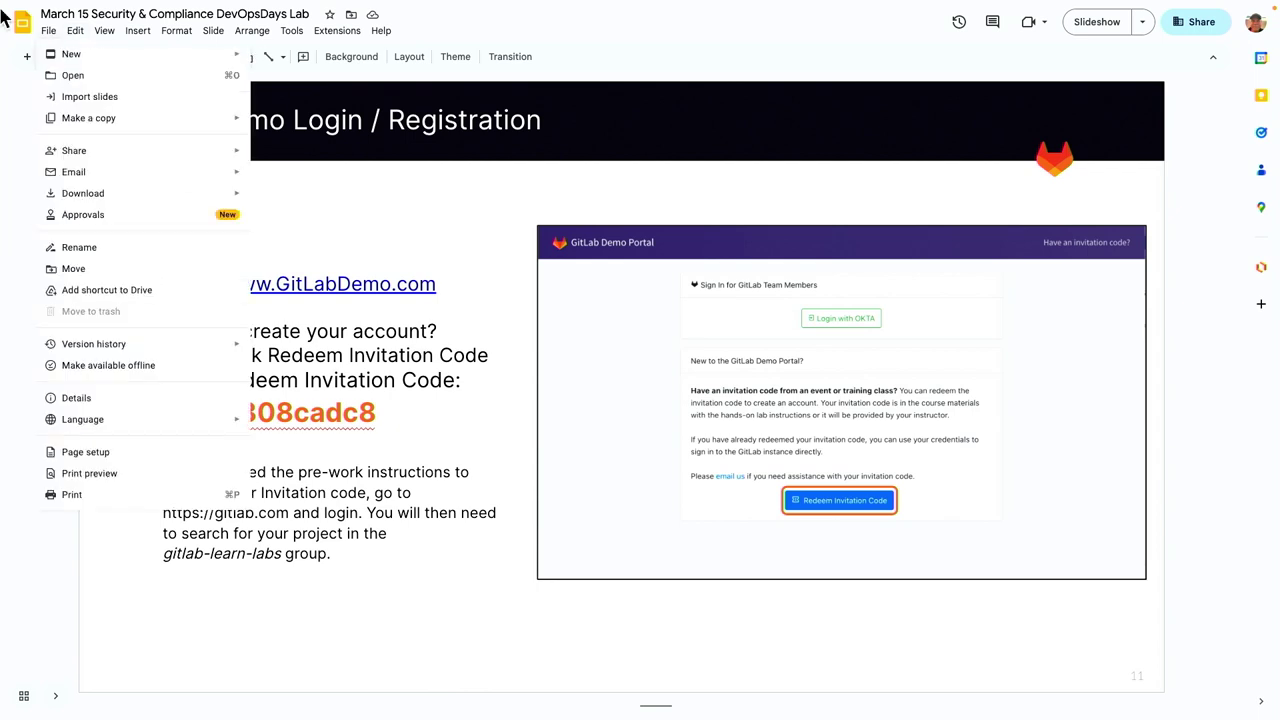
pyautogui.click(5, 18)
pyautogui.moveTo(114, 9)
pyautogui.click(44, 25)
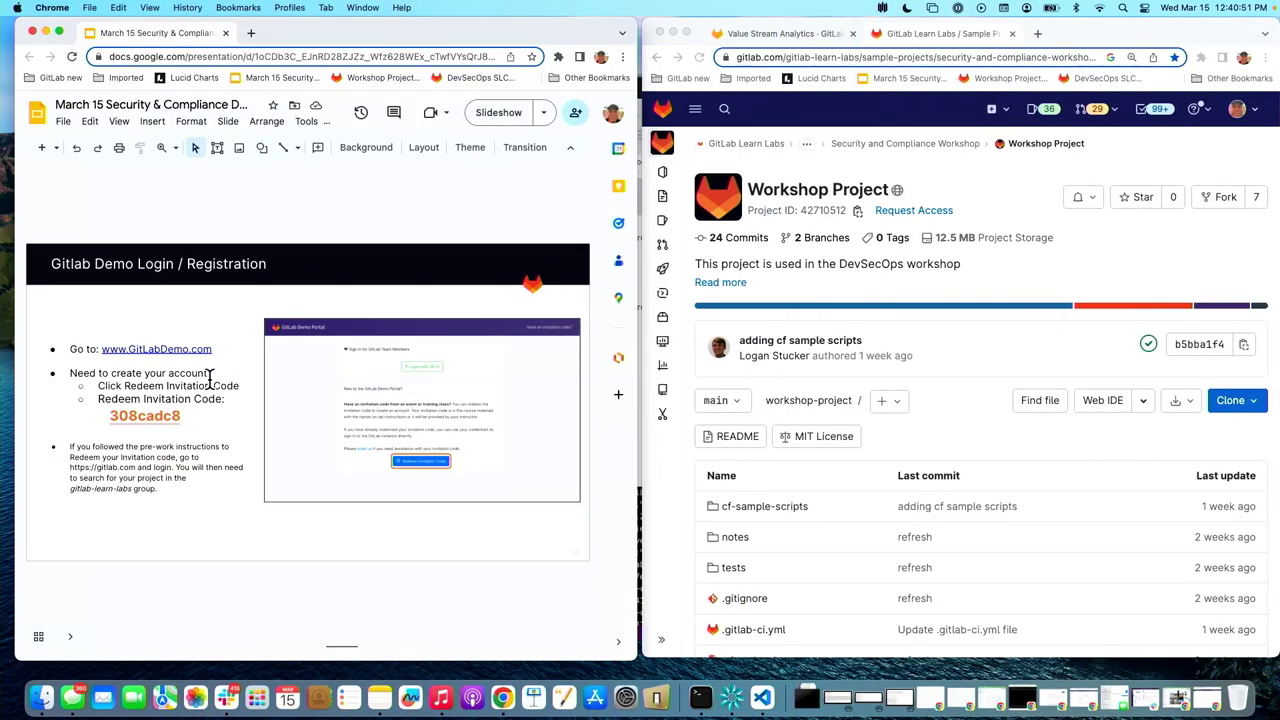
pyautogui.moveTo(185, 415); pyautogui.dragTo(112, 415)
pyautogui.press('super+c')
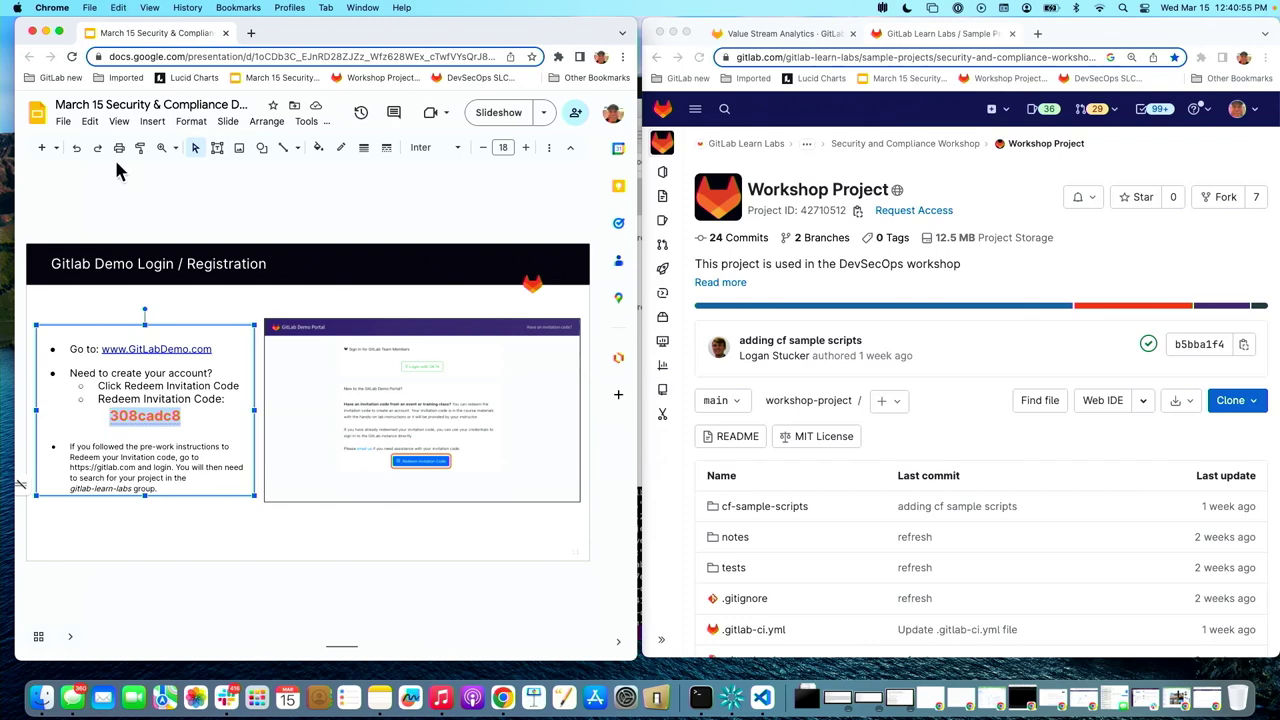
# Widen the Slides window across the GitLab window and deselect the slide's text box.
pyautogui.click(59, 33)
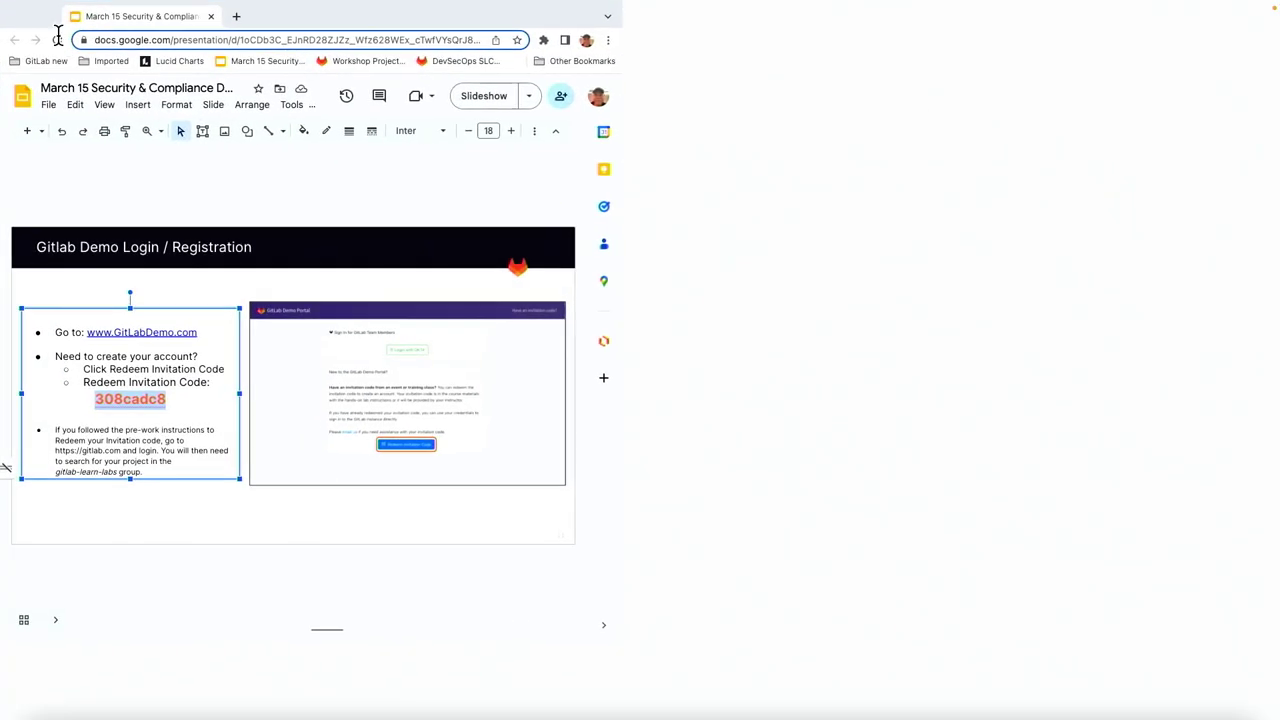
pyautogui.moveTo(155, 16)
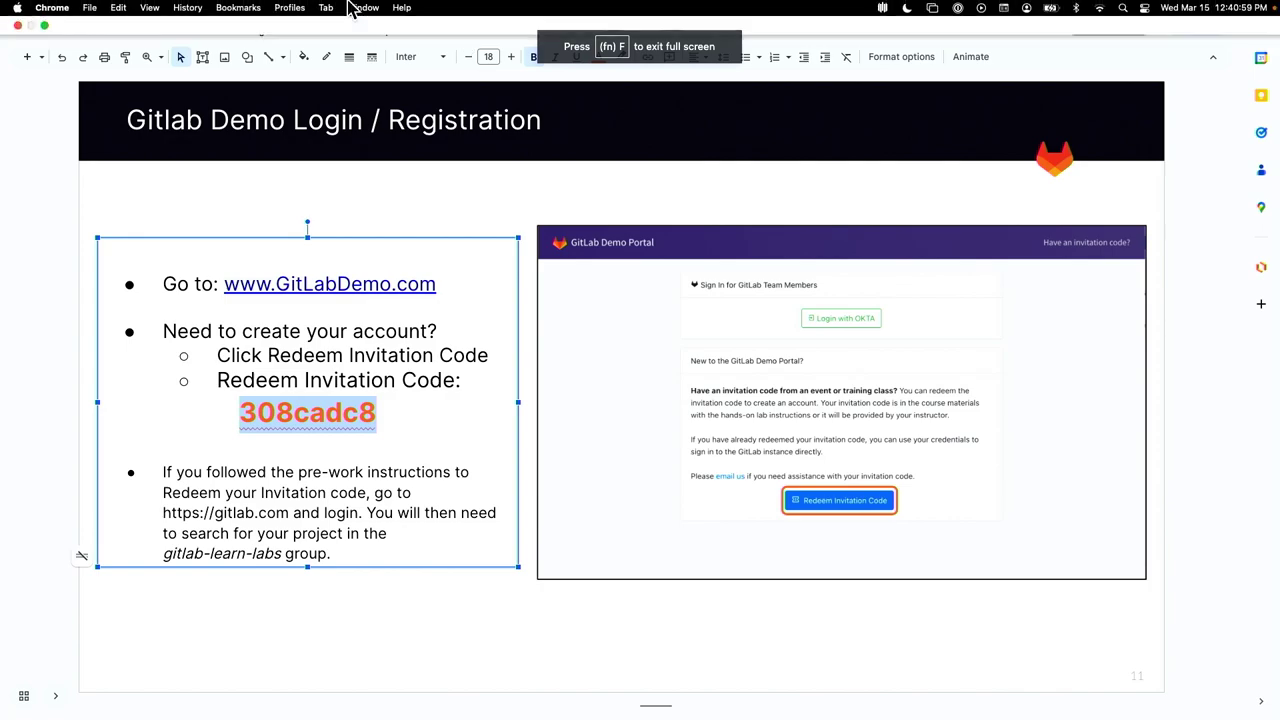
pyautogui.click(44, 27)
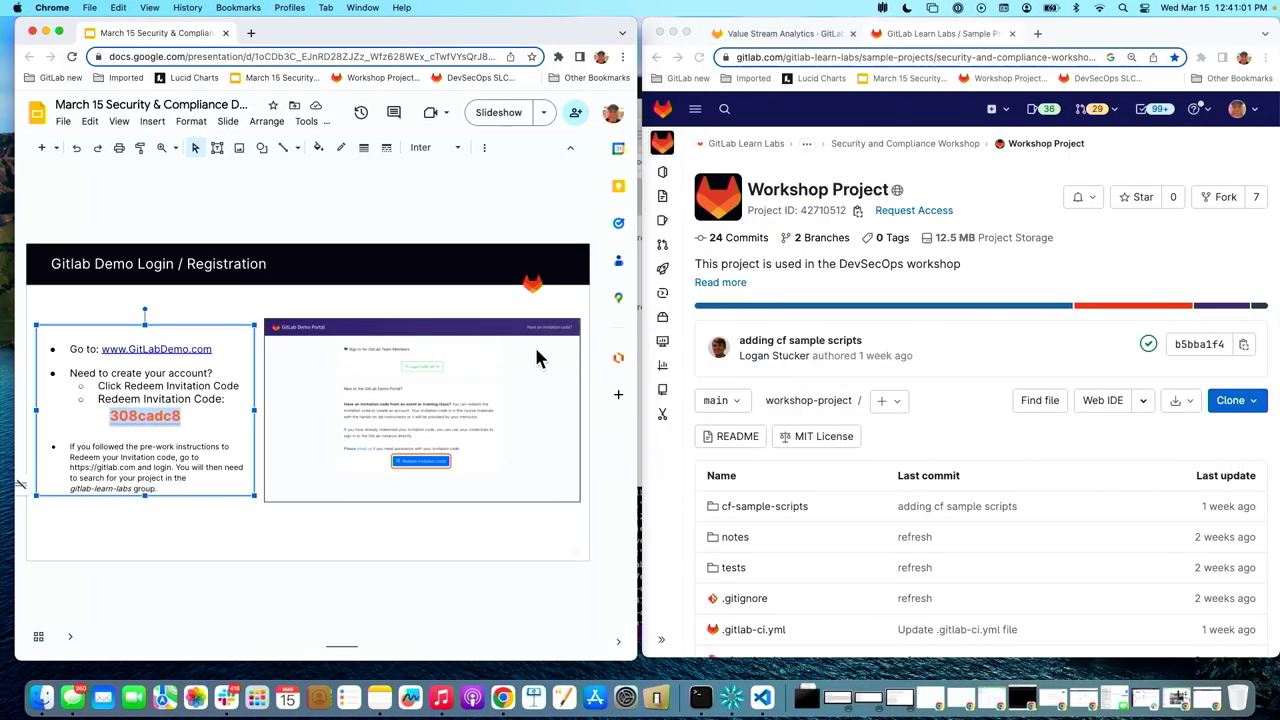
pyautogui.moveTo(636, 267); pyautogui.dragTo(1138, 239)
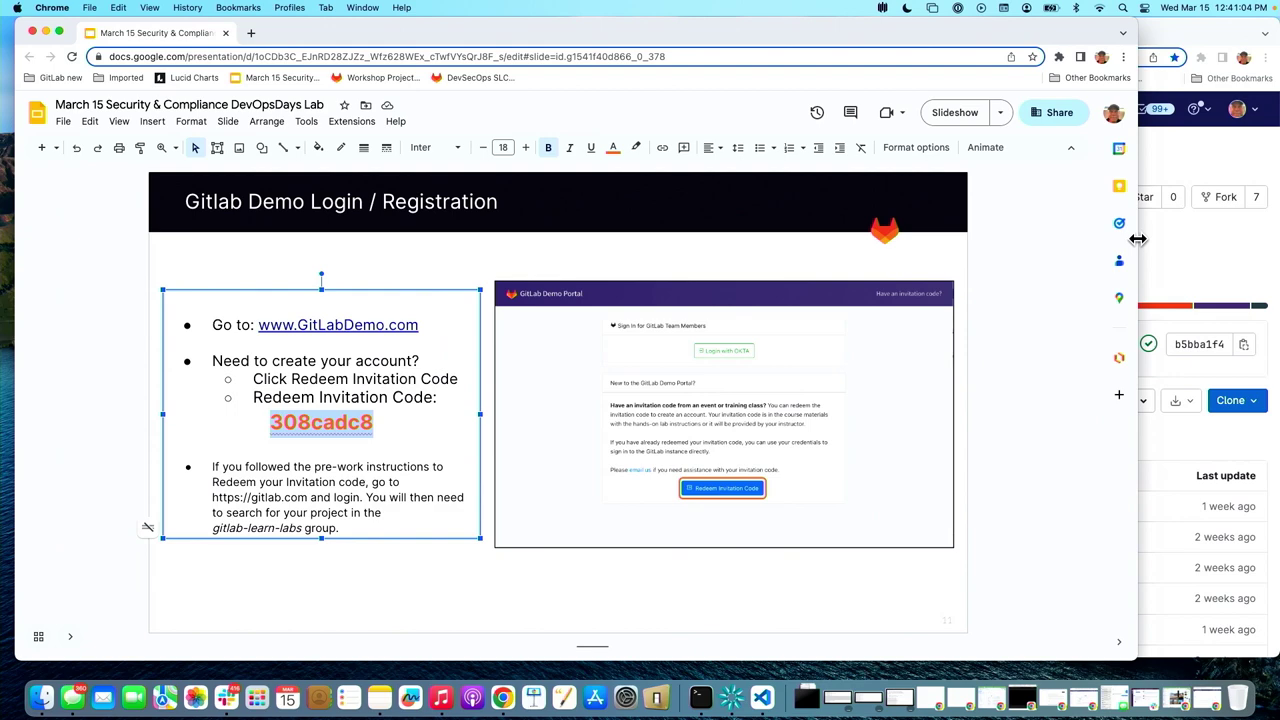
pyautogui.click(726, 269)
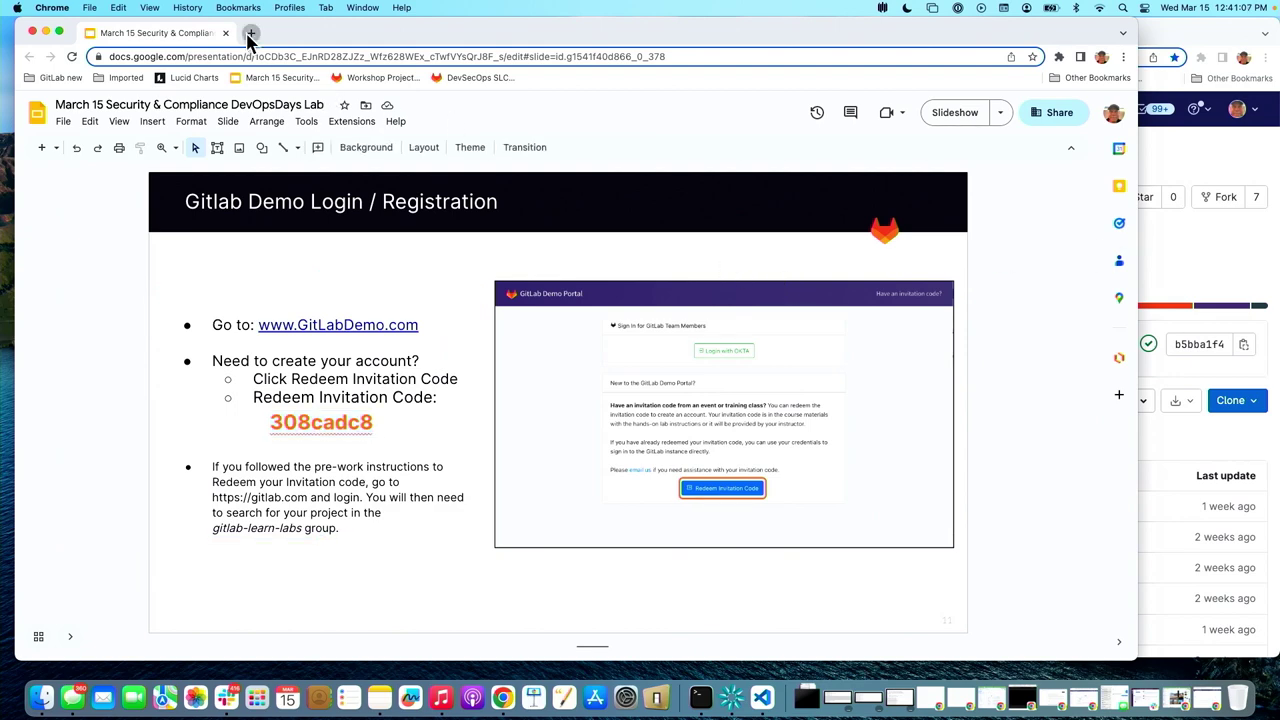
# Load gitlabdemo.com in a new tab, correcting the mistyped 'gitllabdemo.com' address.
pyautogui.click(251, 33)
pyautogui.write('git')
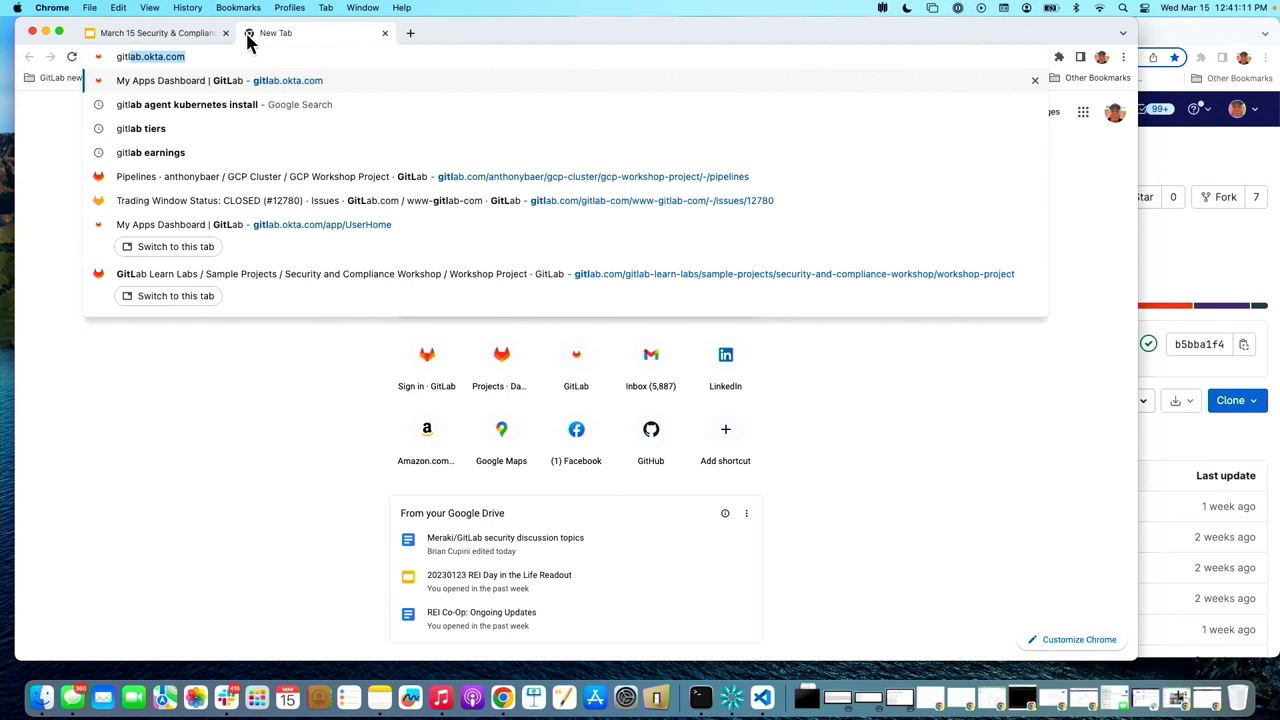
pyautogui.write('llabde')
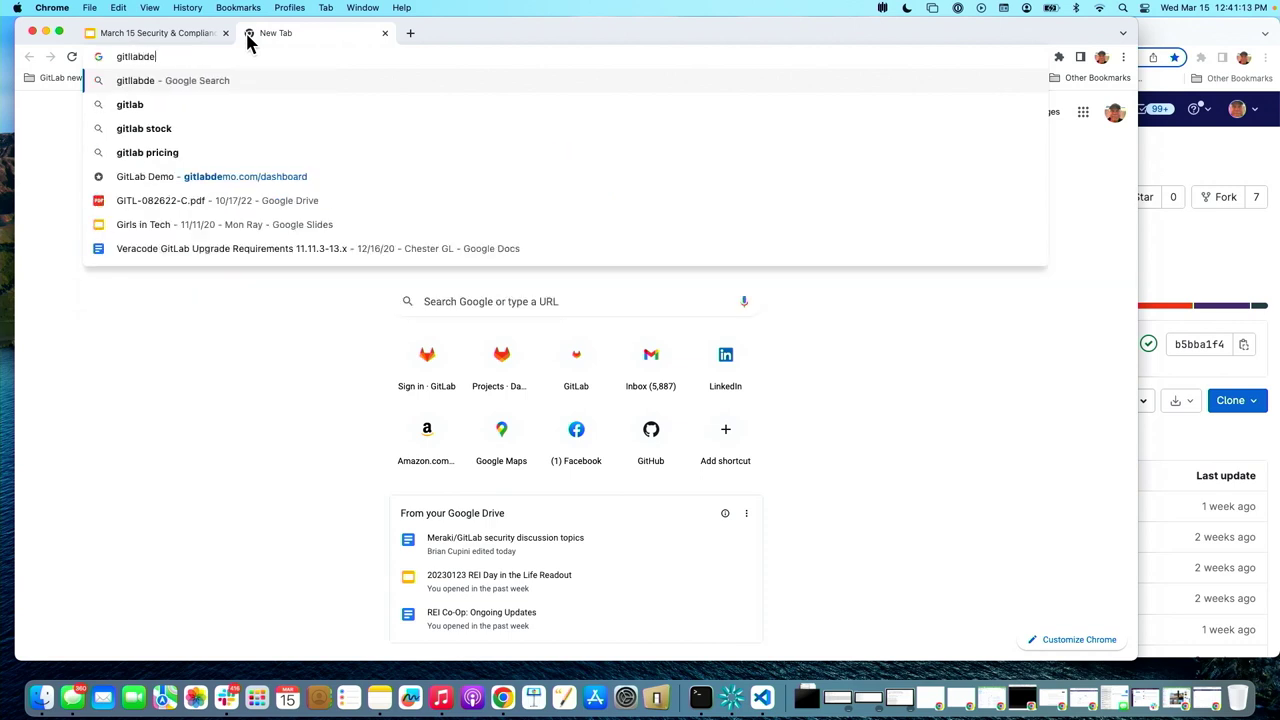
pyautogui.write('mo.com')
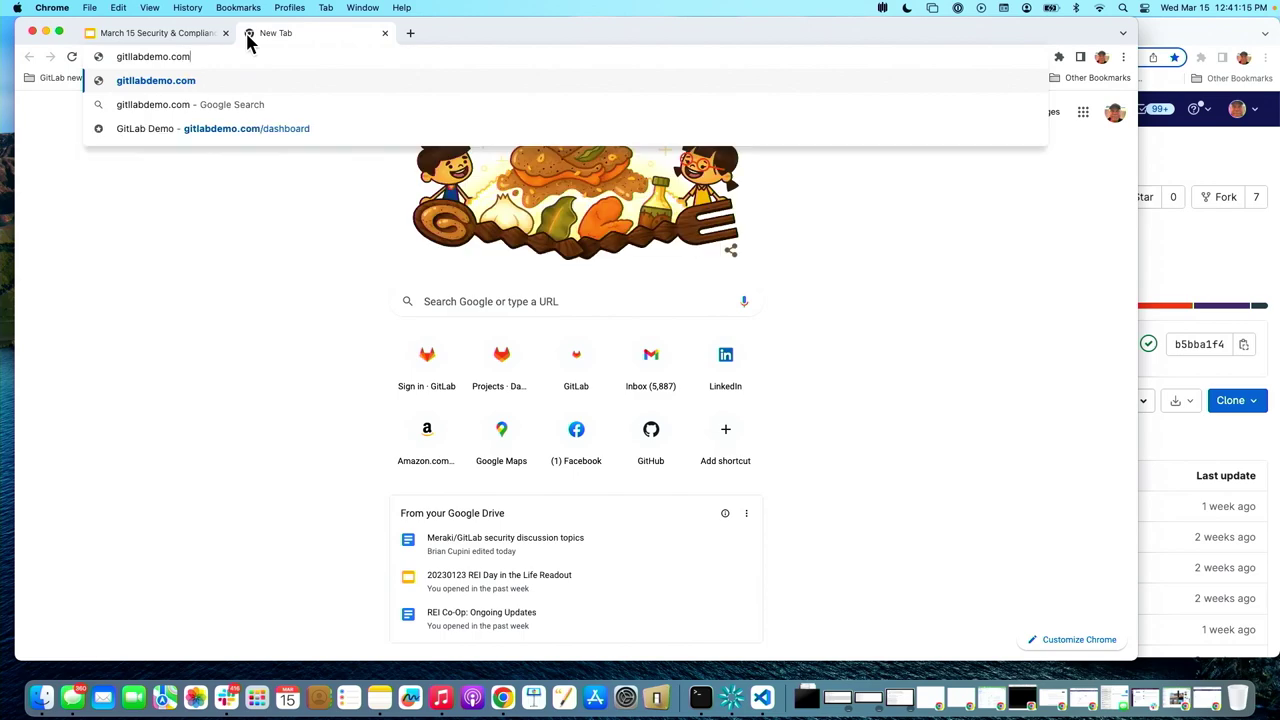
pyautogui.press('Return')
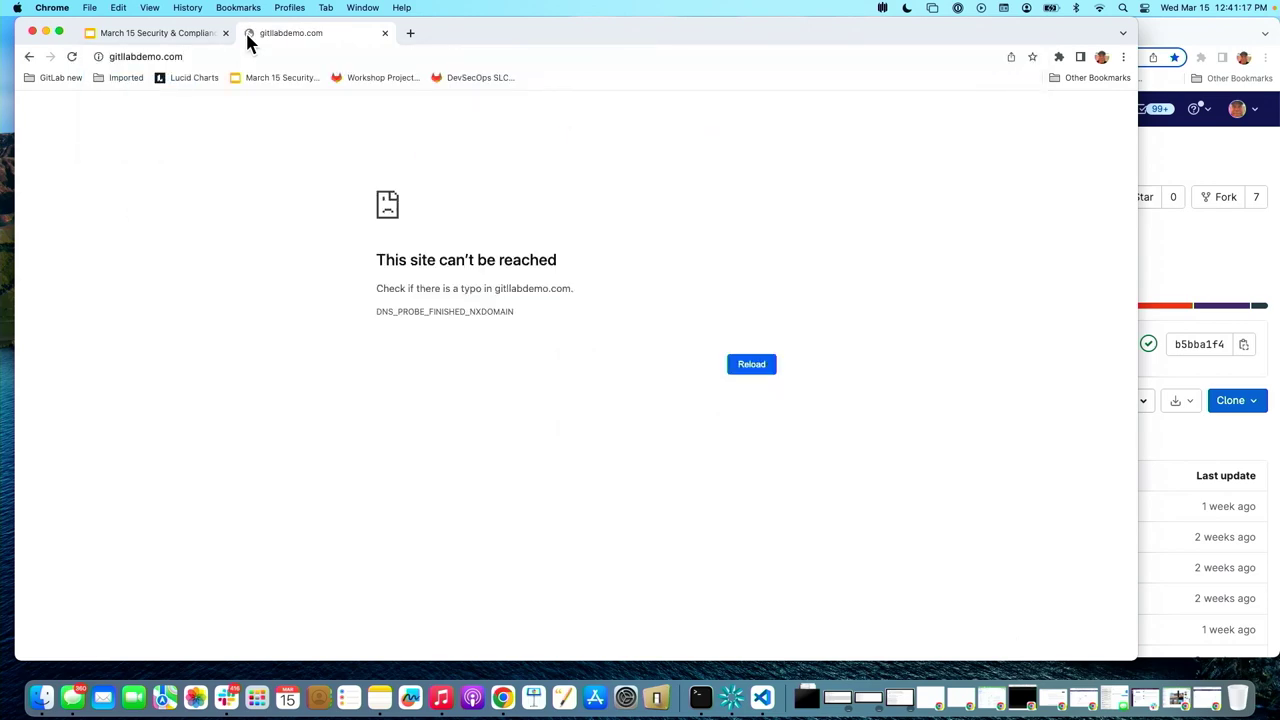
pyautogui.click(148, 35)
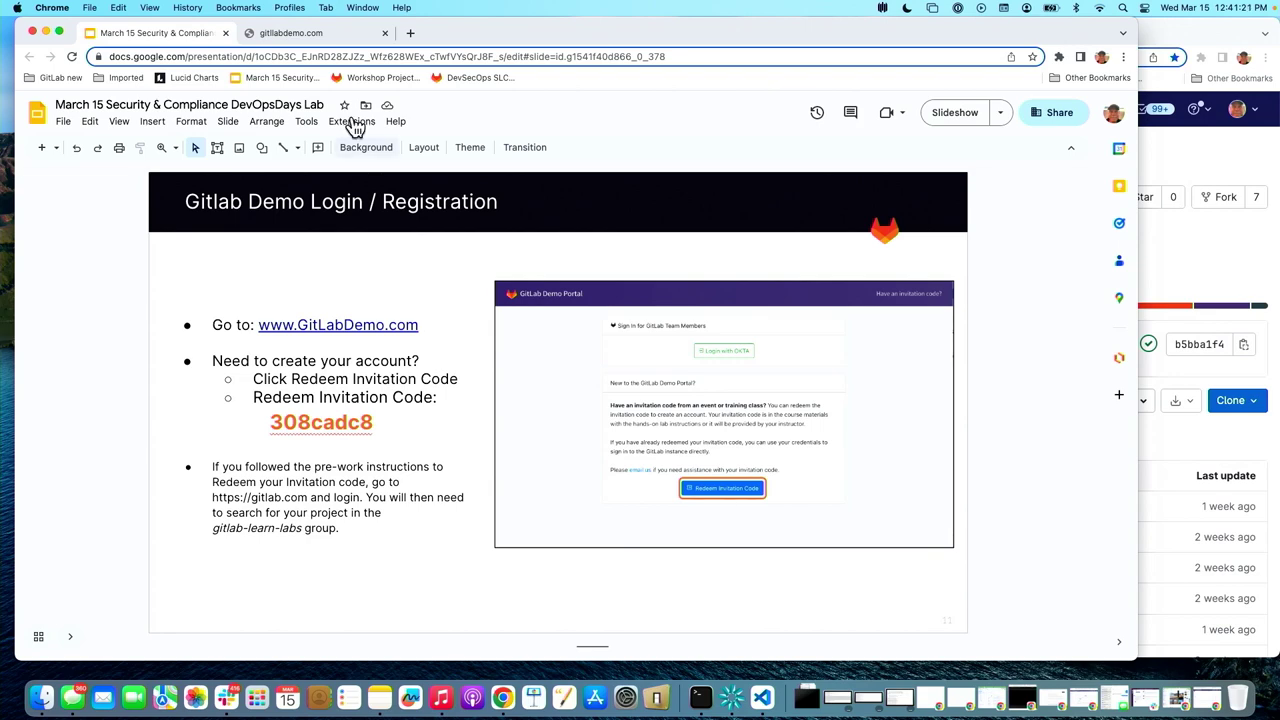
pyautogui.click(320, 40)
pyautogui.click(288, 56)
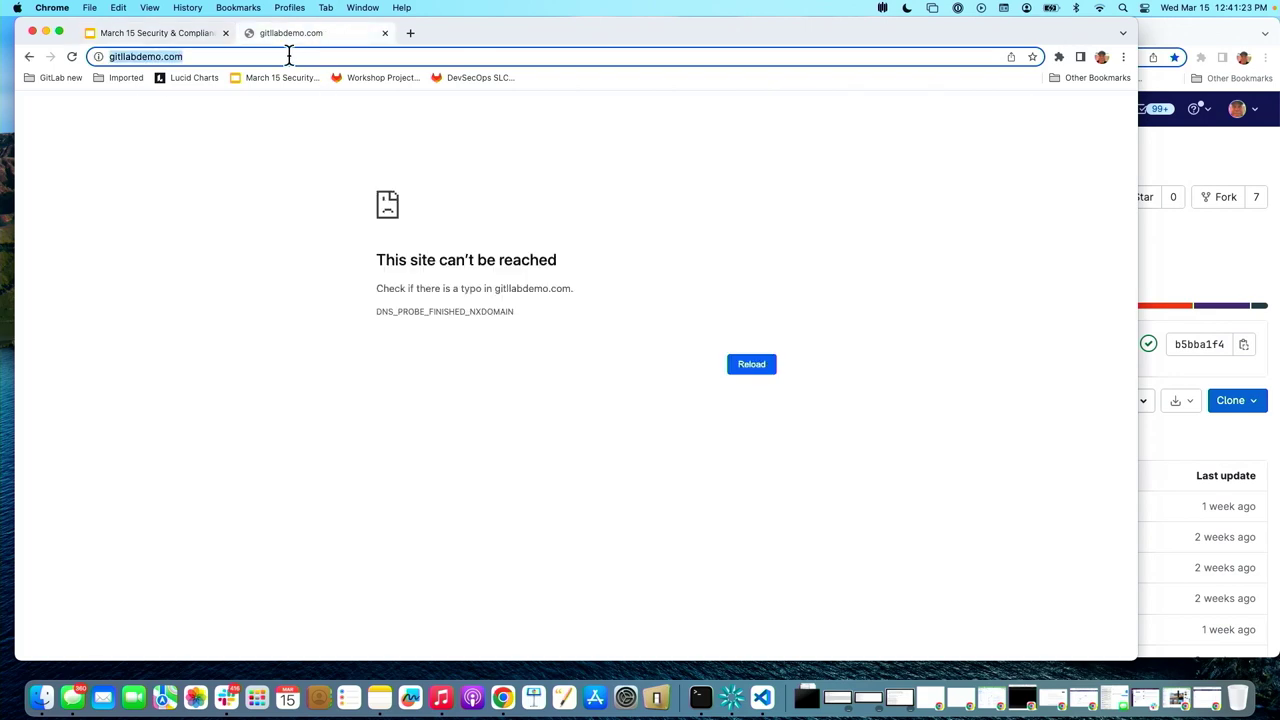
pyautogui.write('gitlabdemo.co')
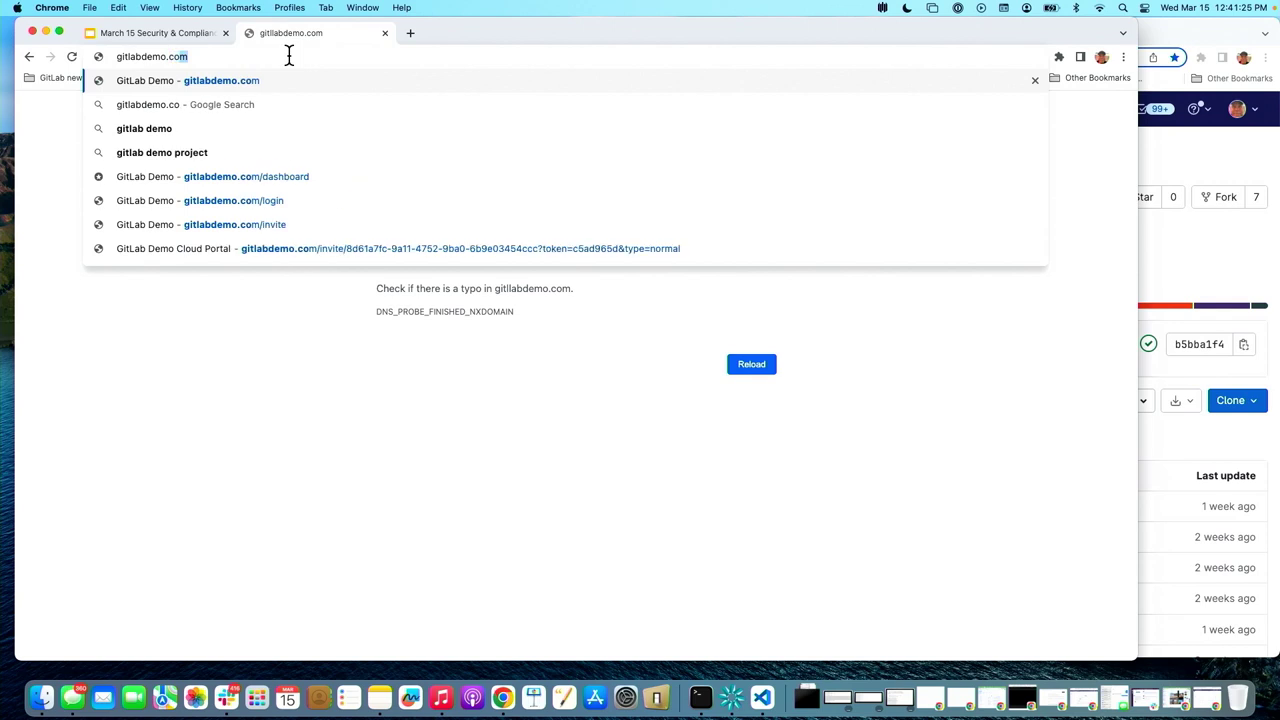
pyautogui.press('Return')
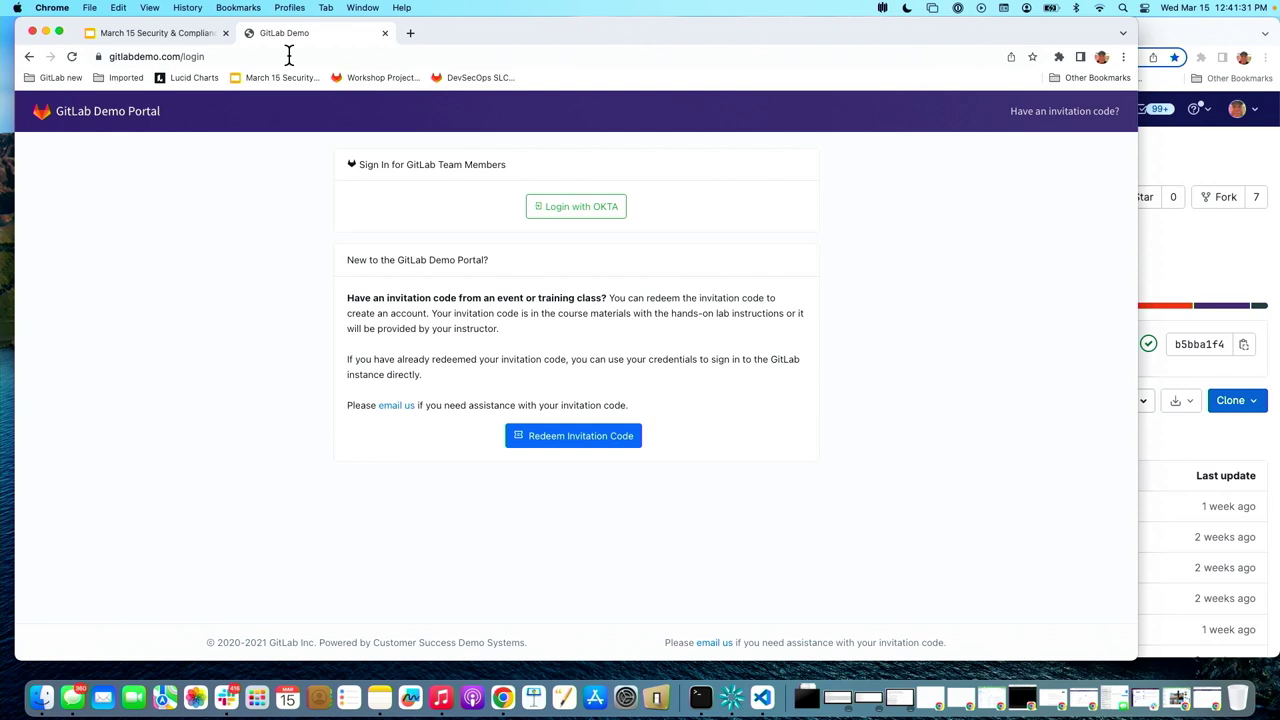
# Move the GitLab Demo Portal tab into its own window.
pyautogui.click(166, 38)
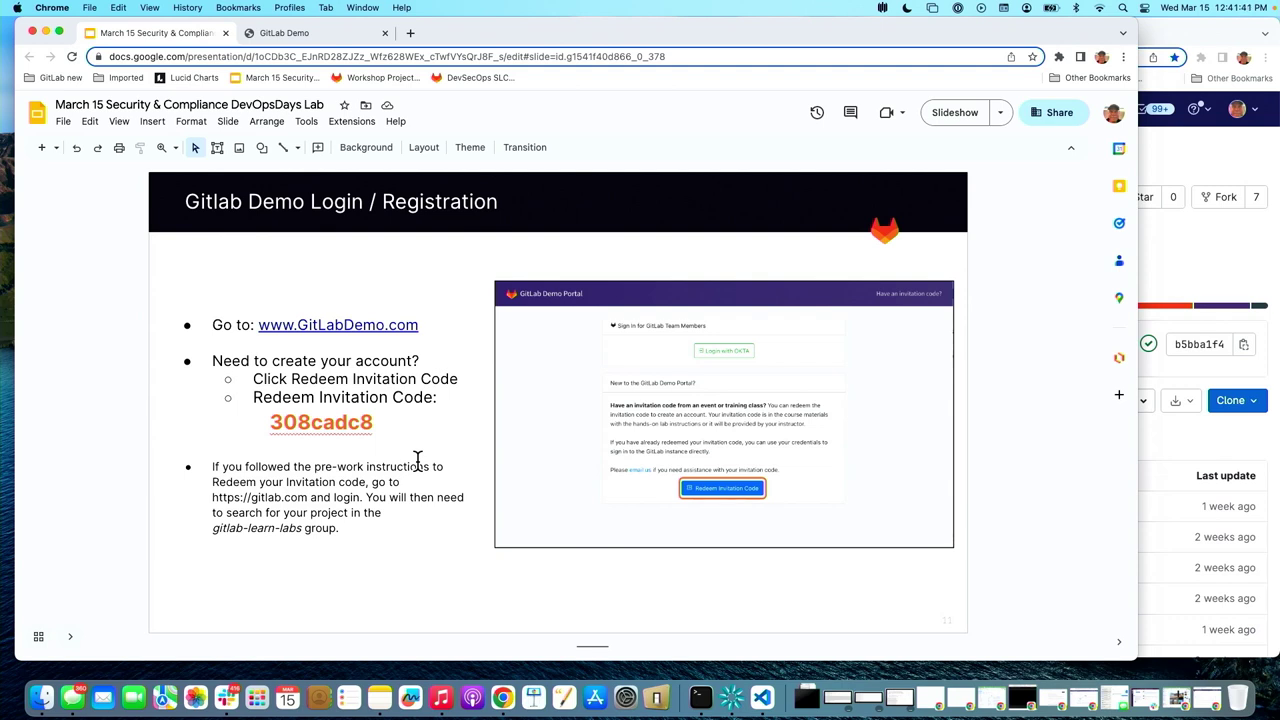
pyautogui.click(325, 36)
pyautogui.moveTo(325, 40); pyautogui.dragTo(877, 69)
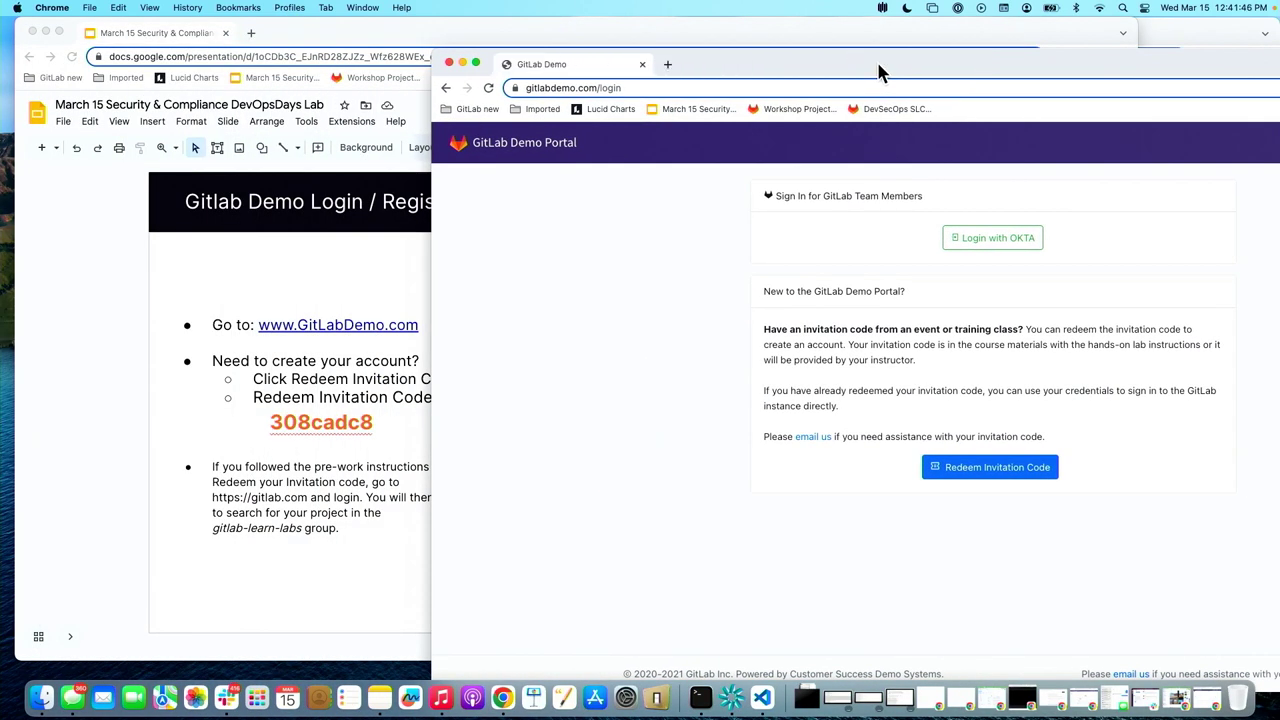
pyautogui.click(995, 468)
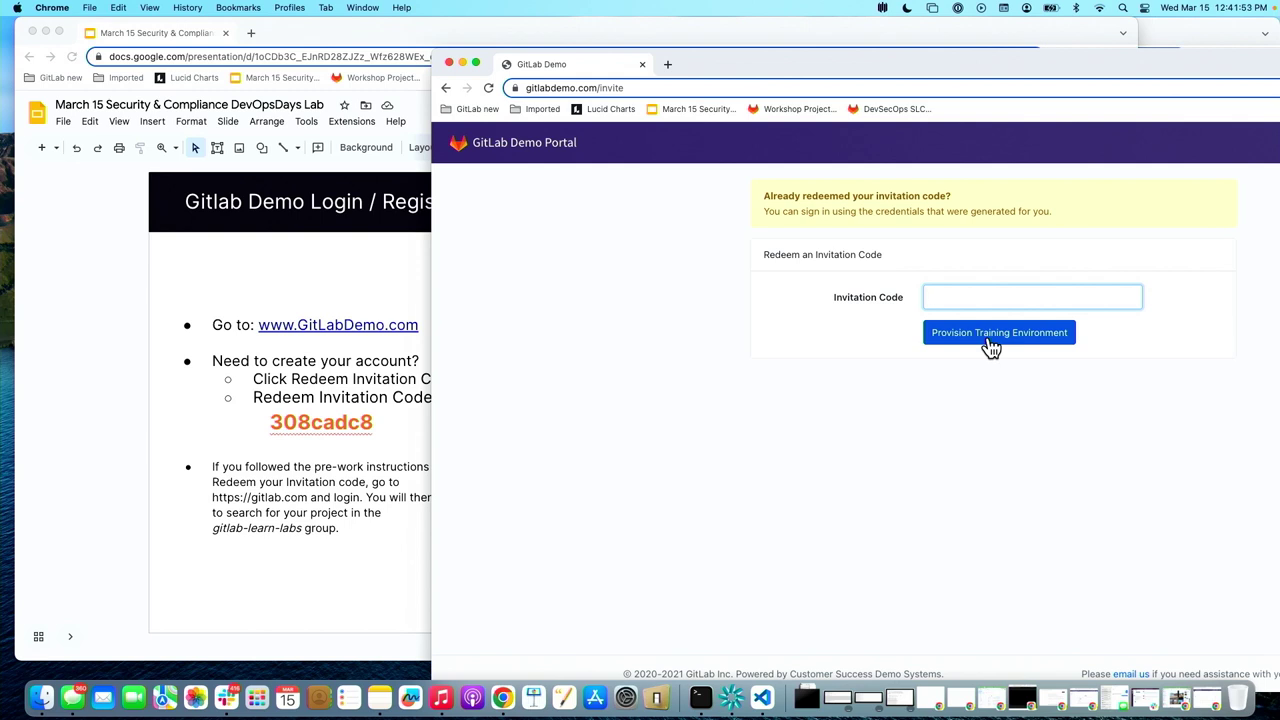
pyautogui.write('308cadc8')
pyautogui.click(1040, 348)
pyautogui.click(1037, 345)
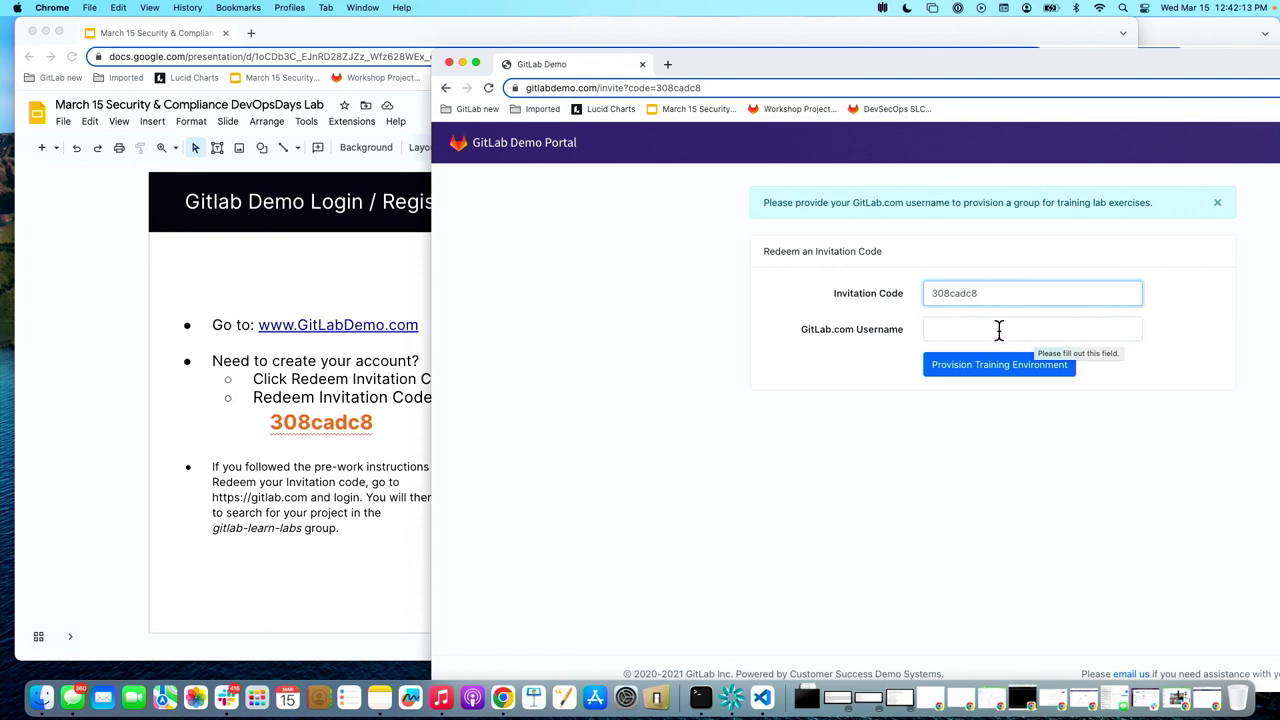
# Advance the deck two slides to 'Grab your GitLab.com ID In a New Tab', then return to the portal.
pyautogui.click(1000, 331)
pyautogui.click(313, 298)
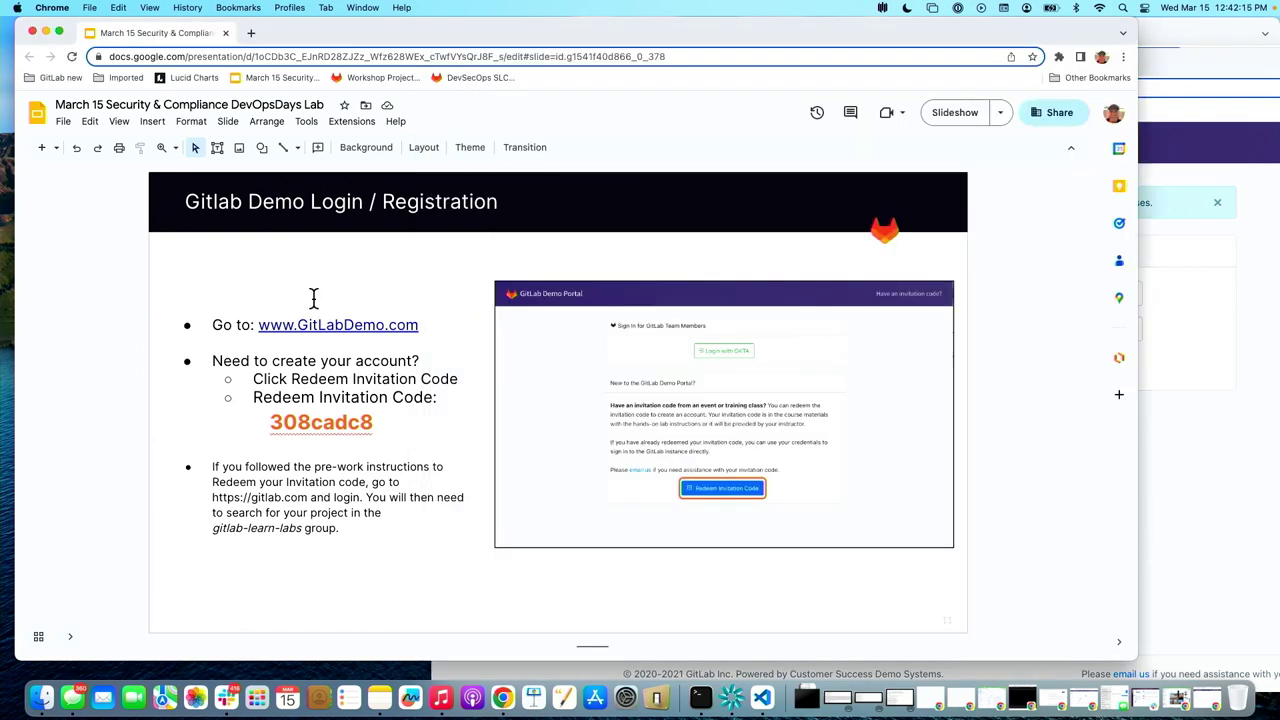
pyautogui.press('Down')
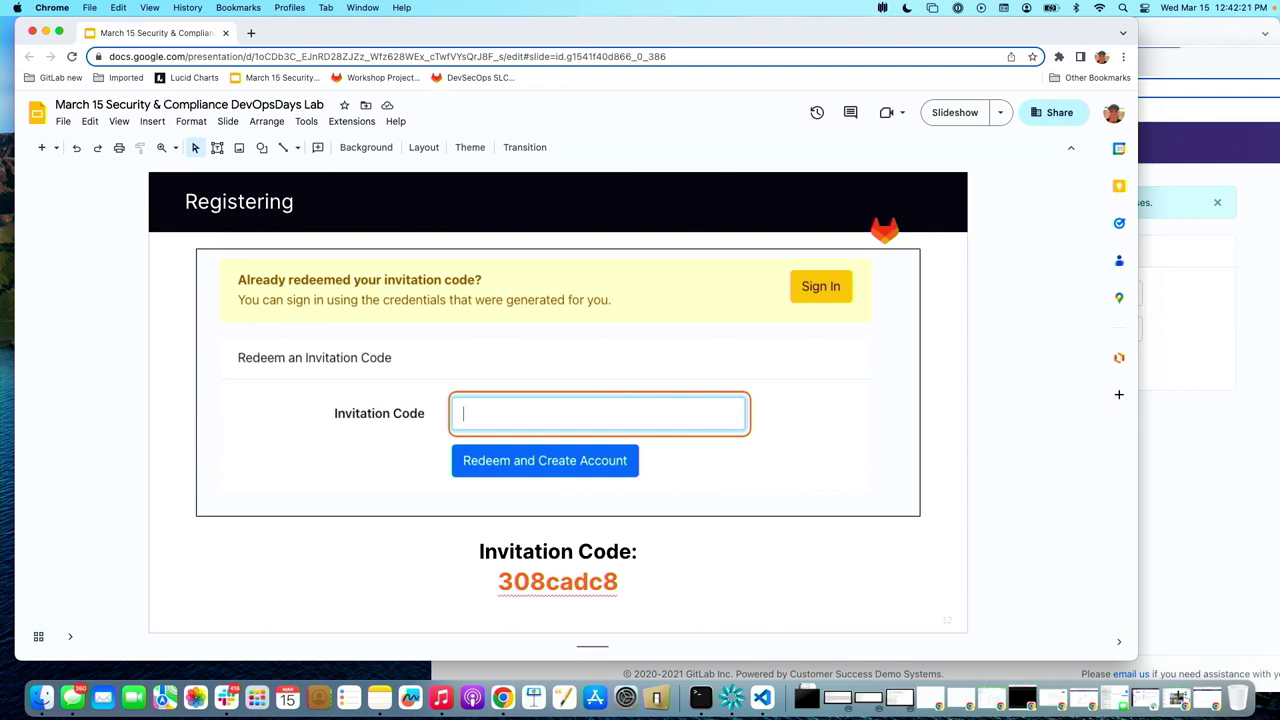
pyautogui.press('Down')
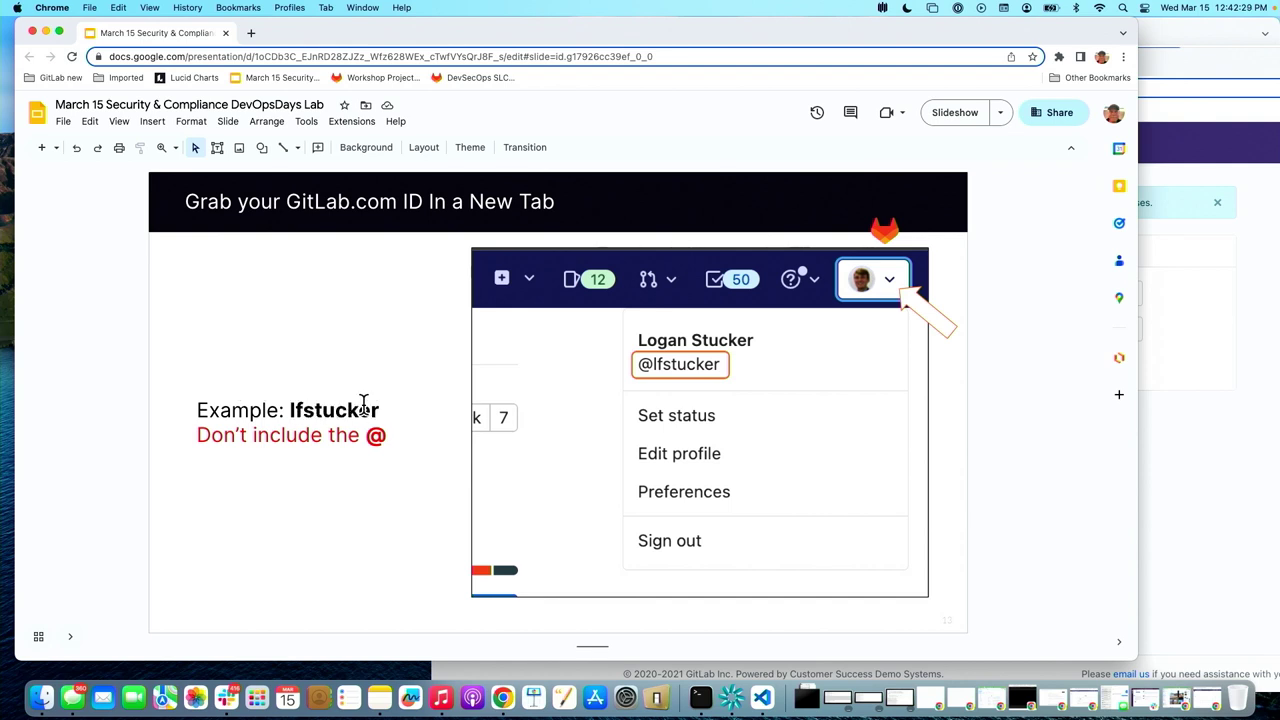
pyautogui.click(1190, 455)
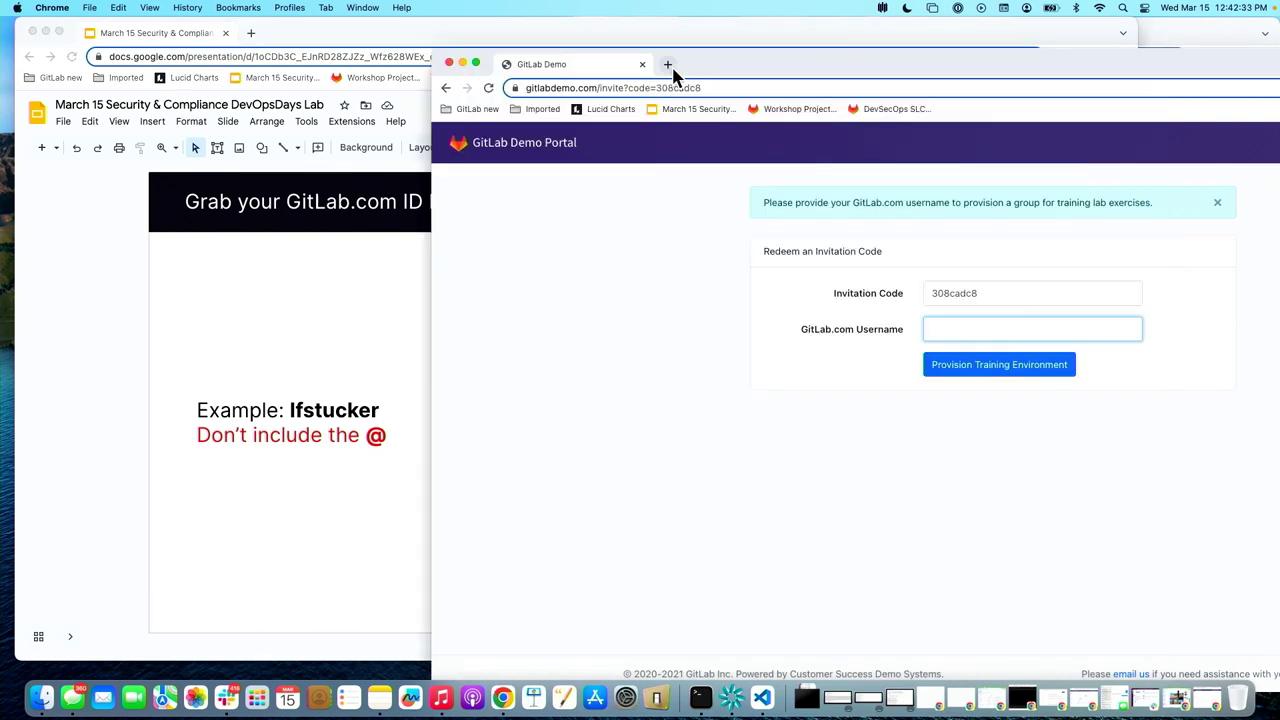
# Enter your GitLab.com username, without the @, in the GitLab.com Username field.
pyautogui.write('abaer')
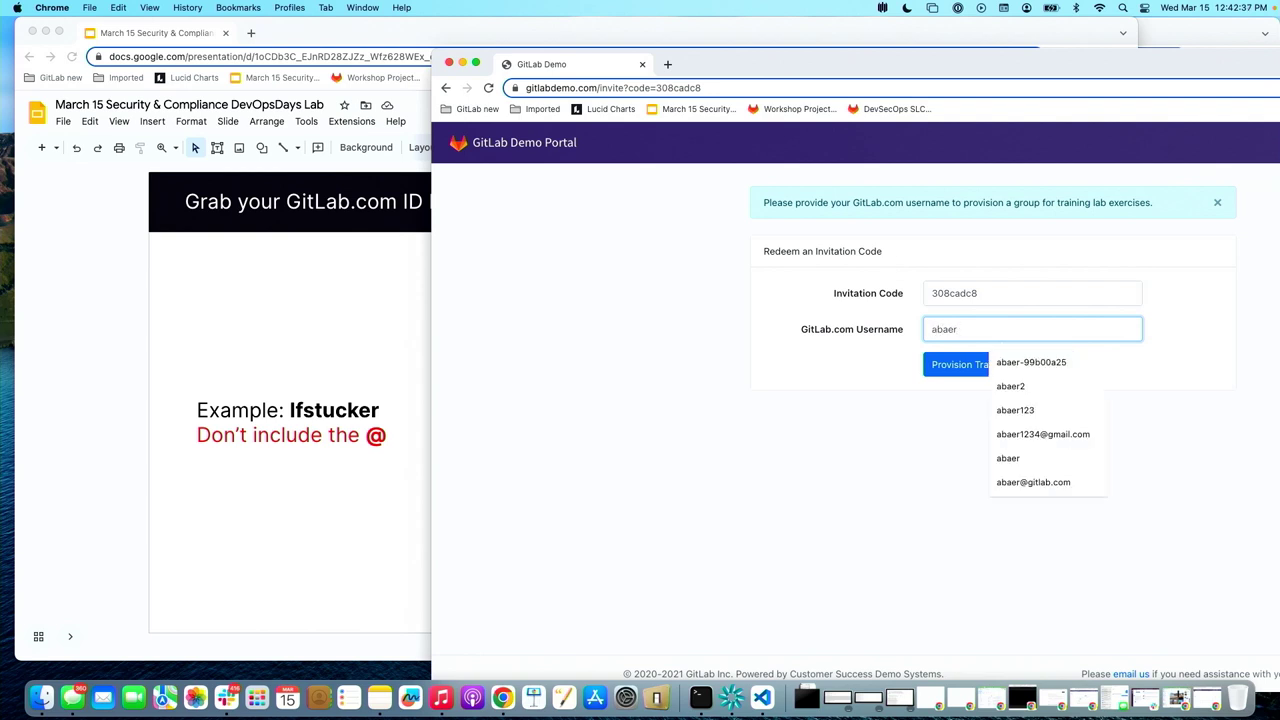
pyautogui.write('2')
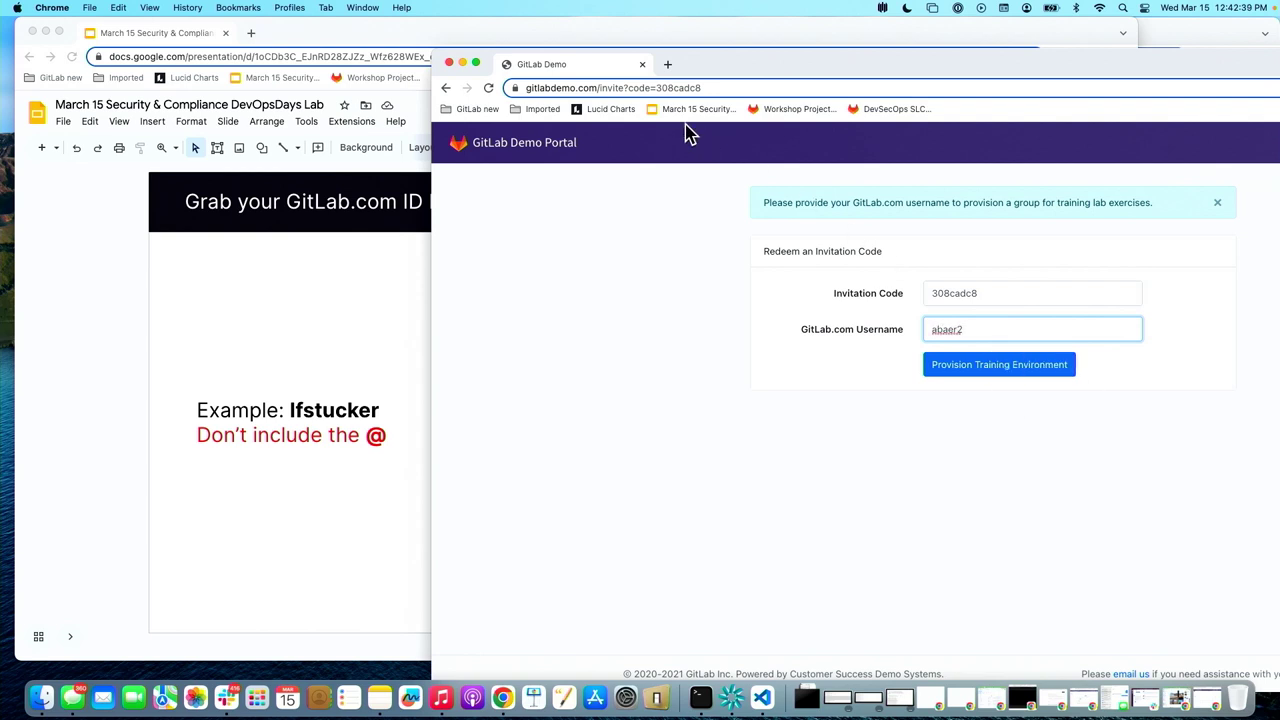
pyautogui.click(330, 328)
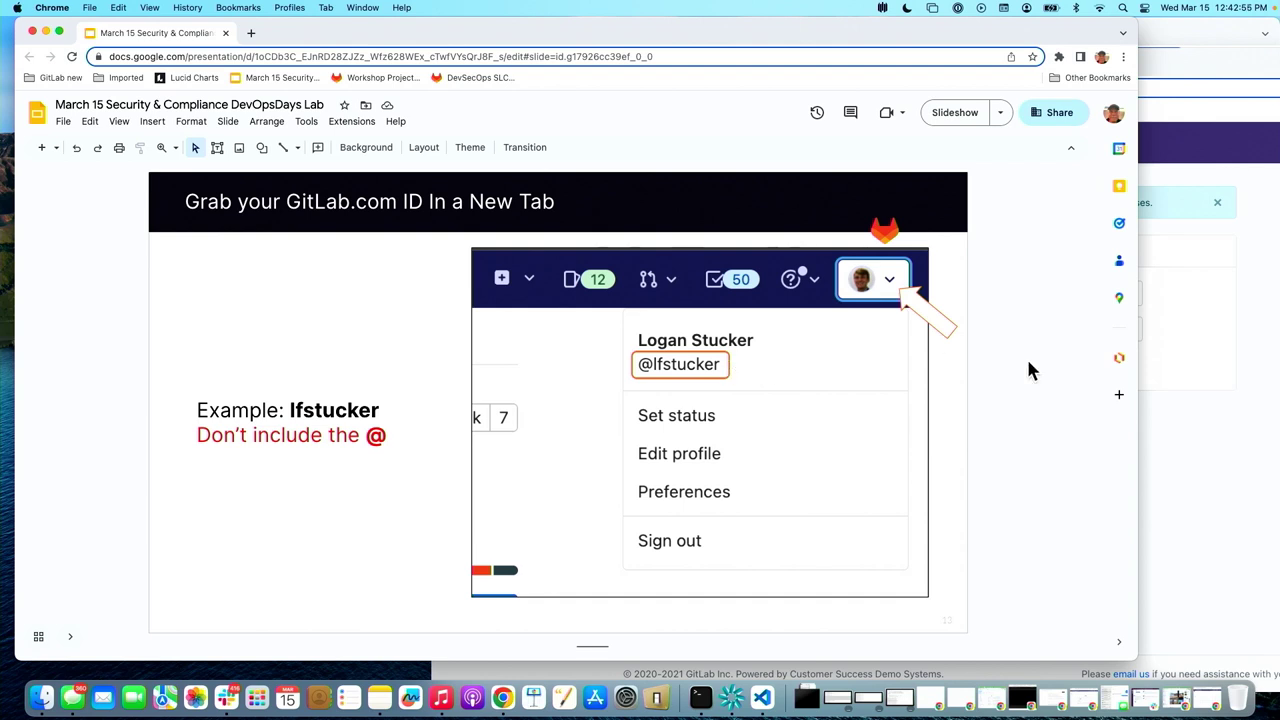
pyautogui.click(1190, 432)
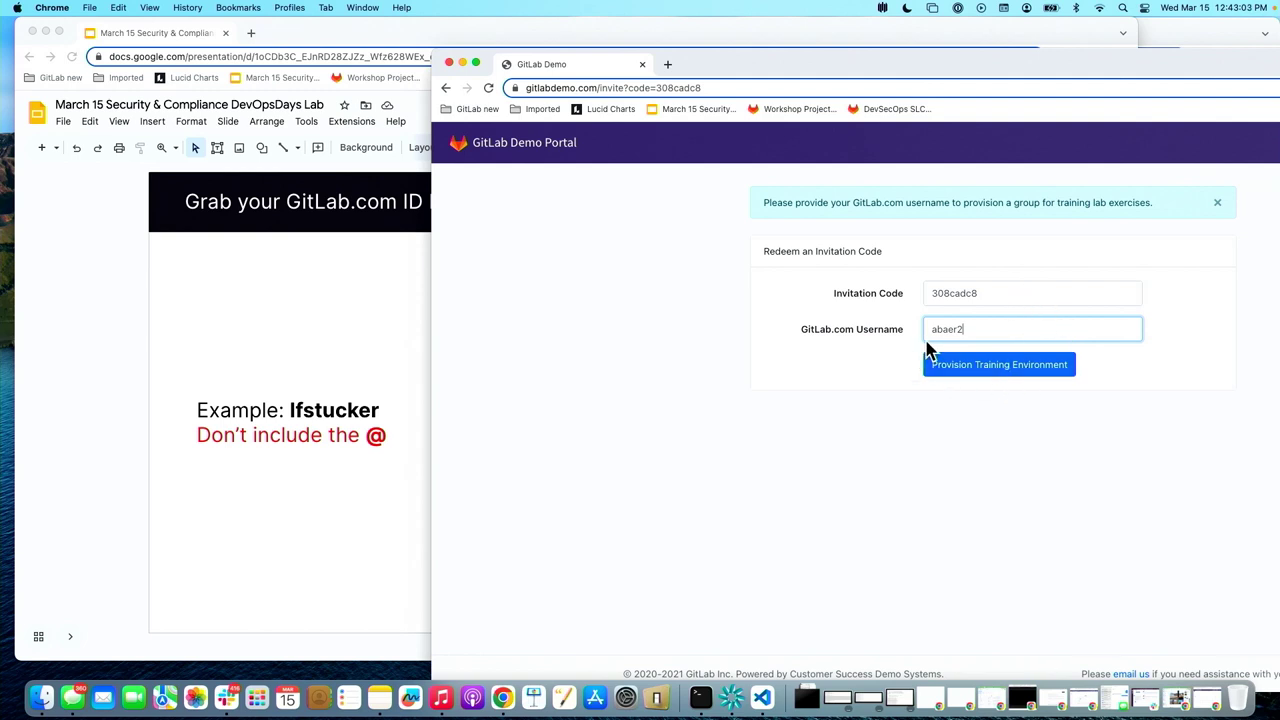
# Provision the training environment, review the credentials slide, then open My Group.
pyautogui.click(998, 372)
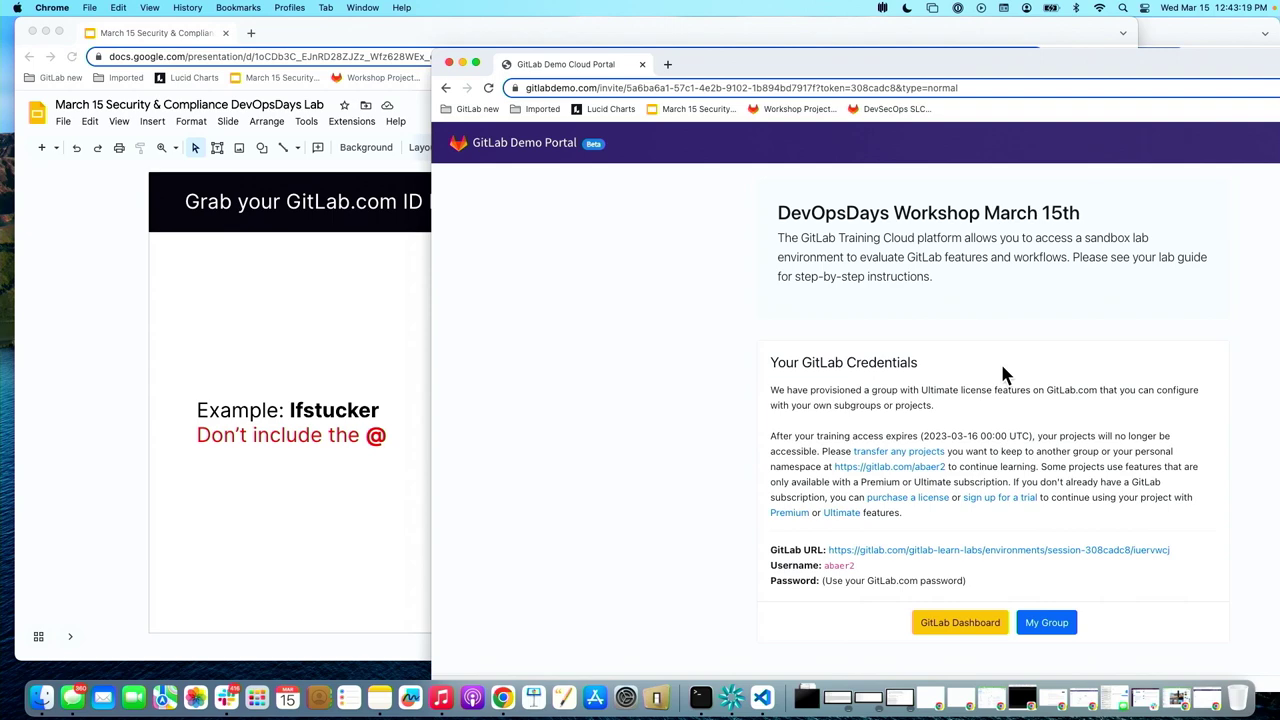
pyautogui.click(97, 357)
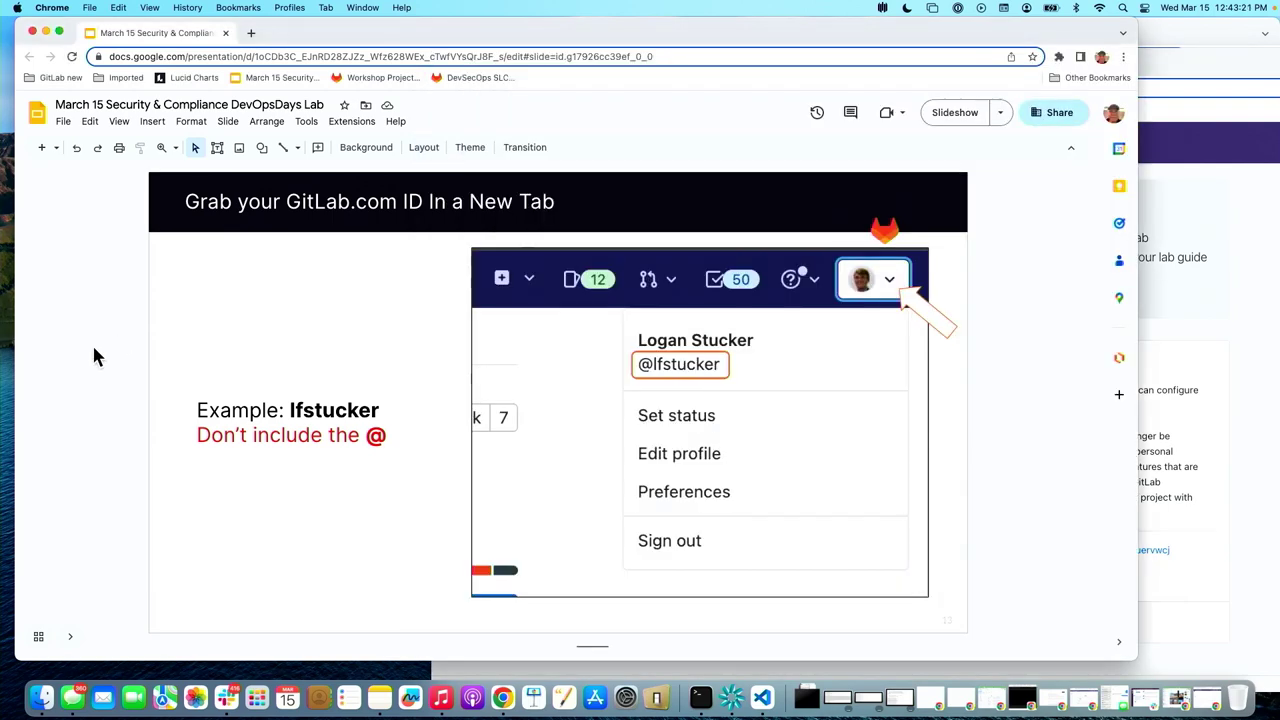
pyautogui.press('Down')
pyautogui.press('Down')
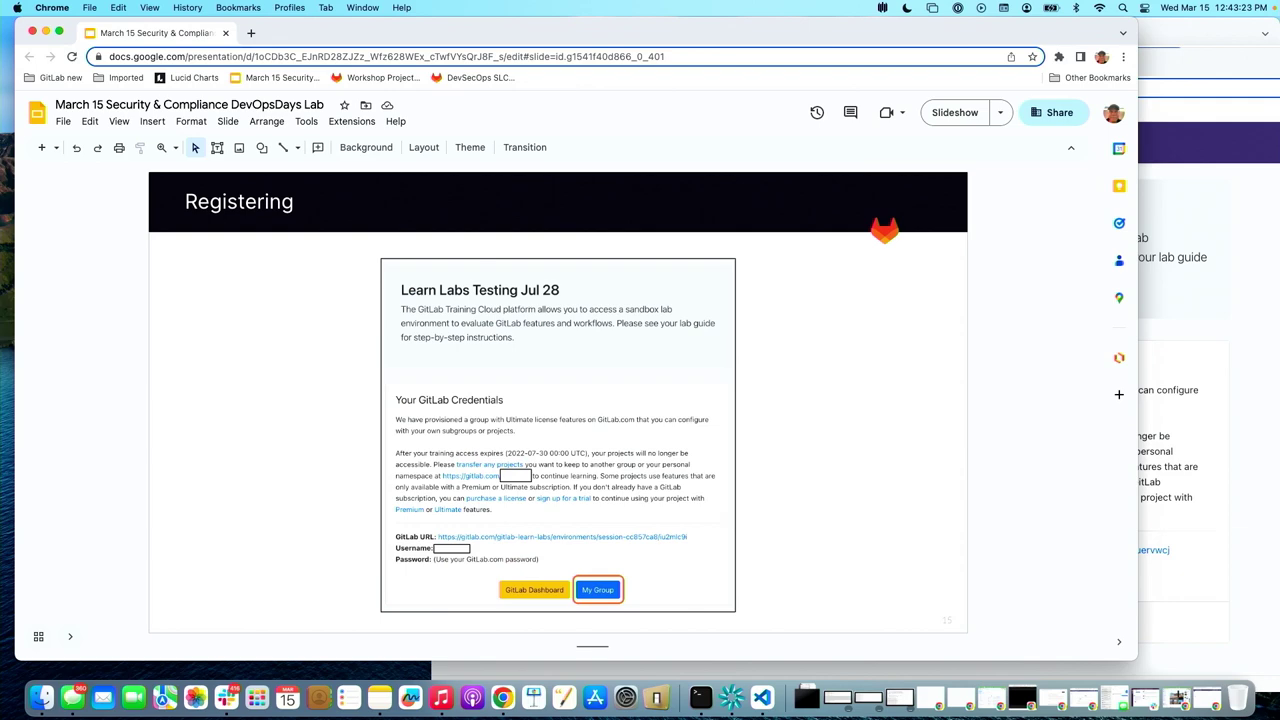
pyautogui.press('Down')
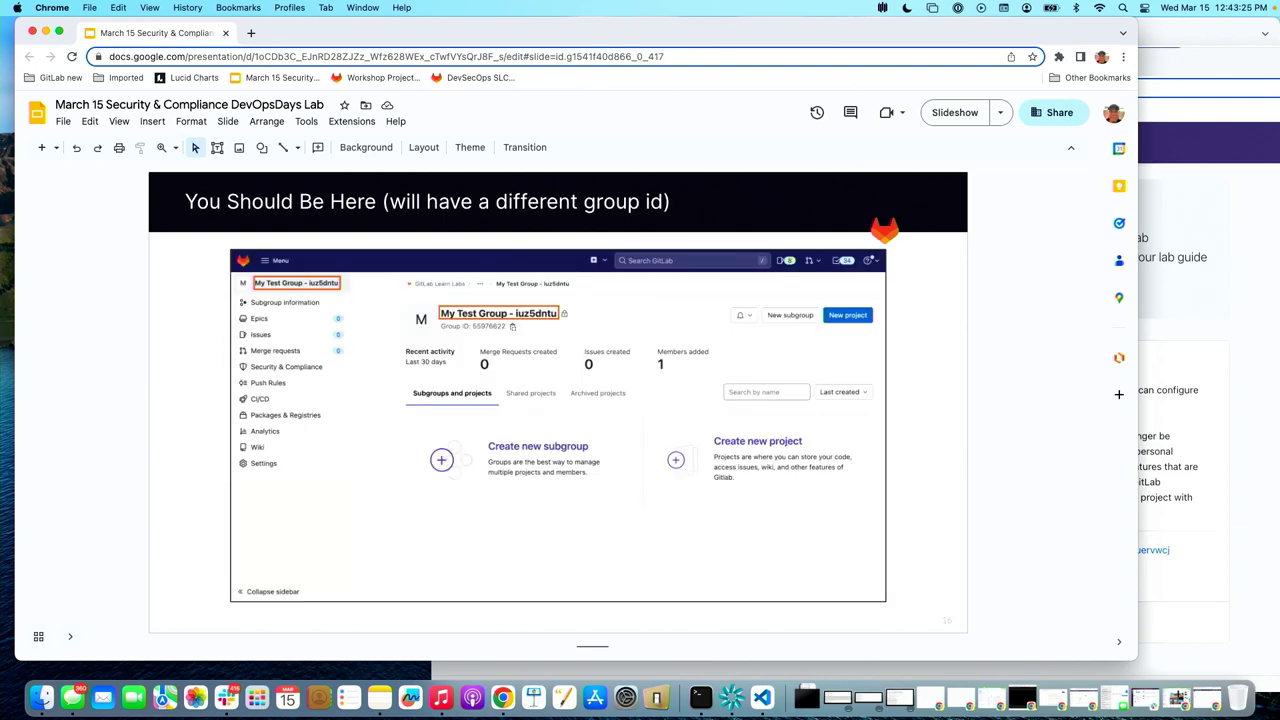
pyautogui.press('Up')
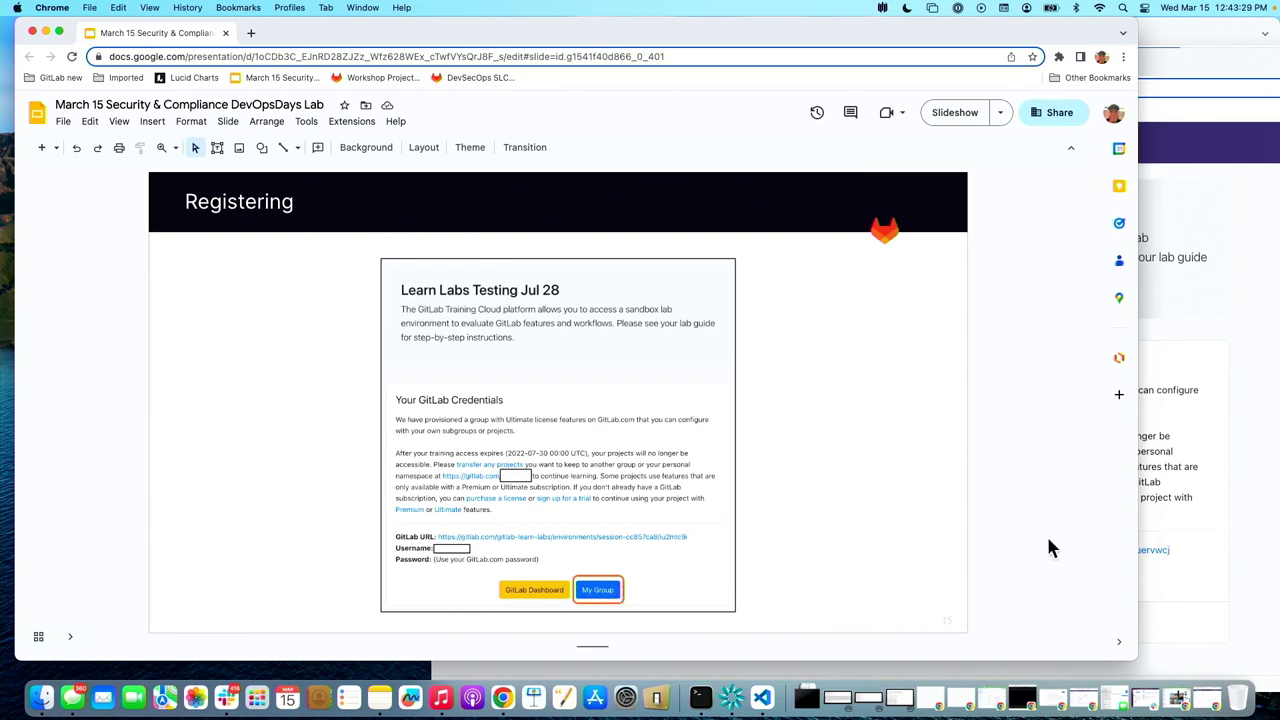
pyautogui.click(1217, 392)
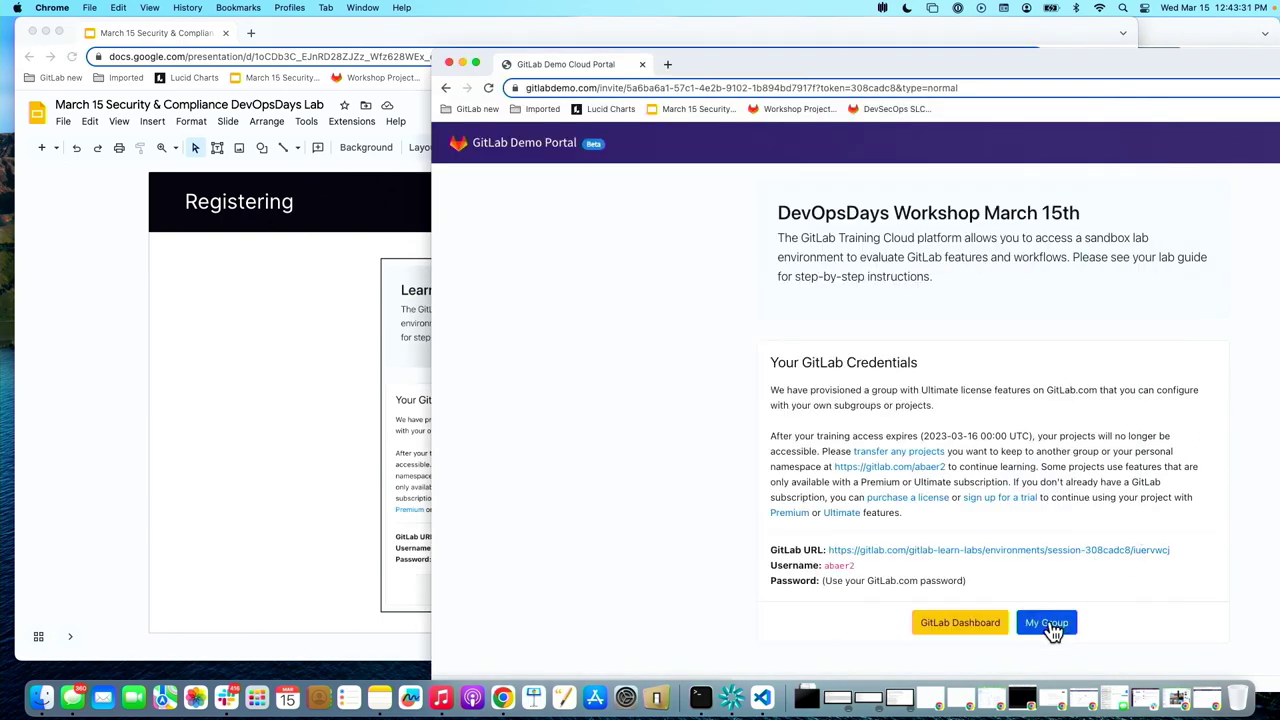
pyautogui.click(1051, 628)
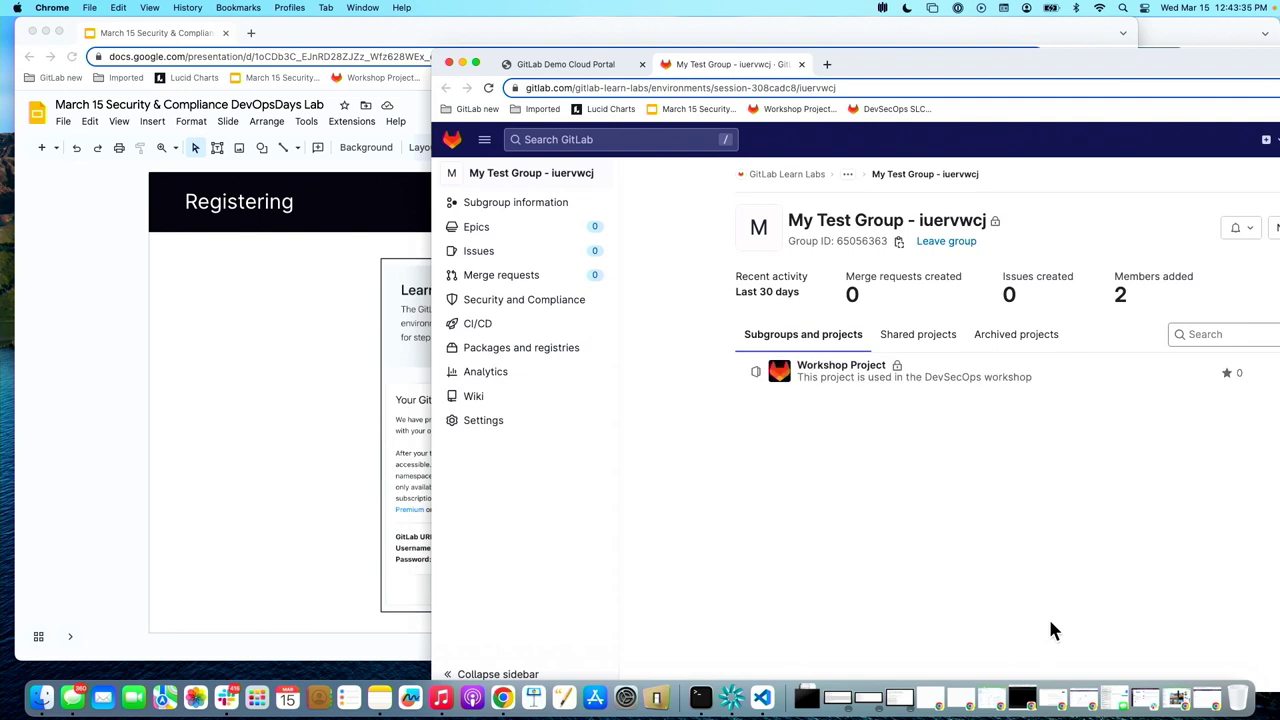
# Check the group id suffix iuervwcj, shift GitLab left, and start a new project in the group.
pyautogui.moveTo(918, 219); pyautogui.dragTo(990, 226)
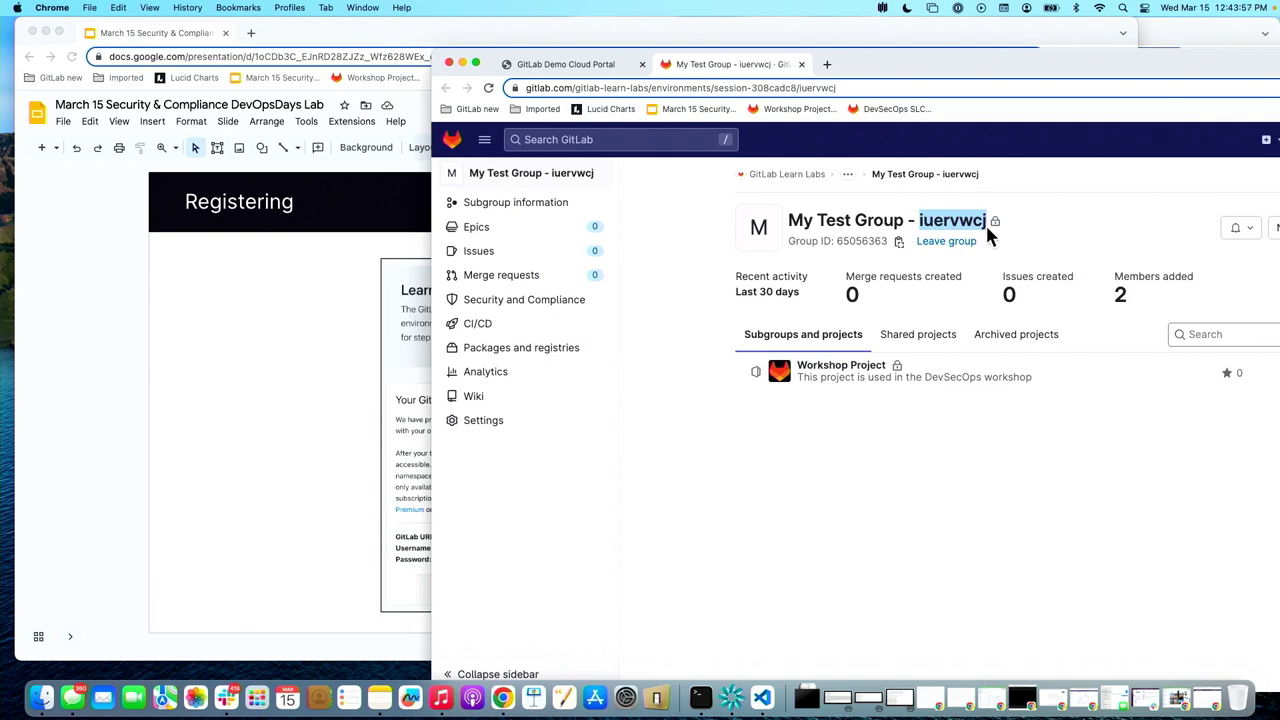
pyautogui.click(310, 420)
pyautogui.press('Down')
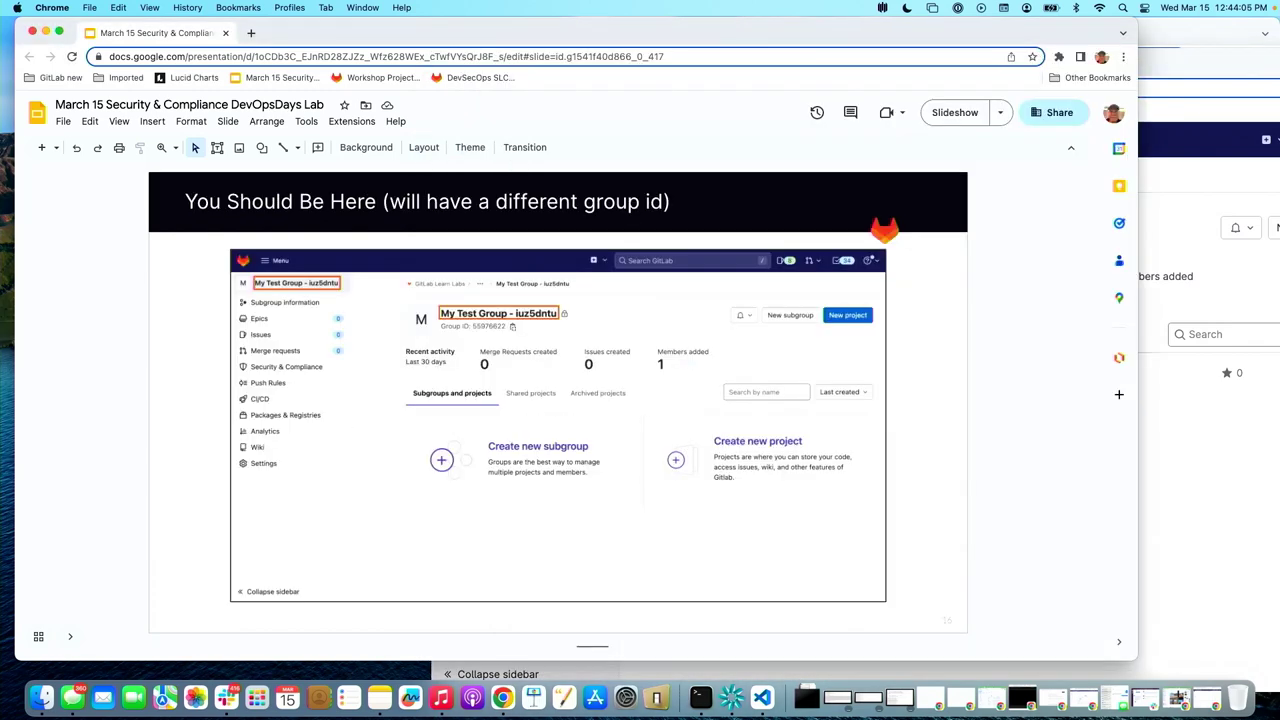
pyautogui.click(1236, 550)
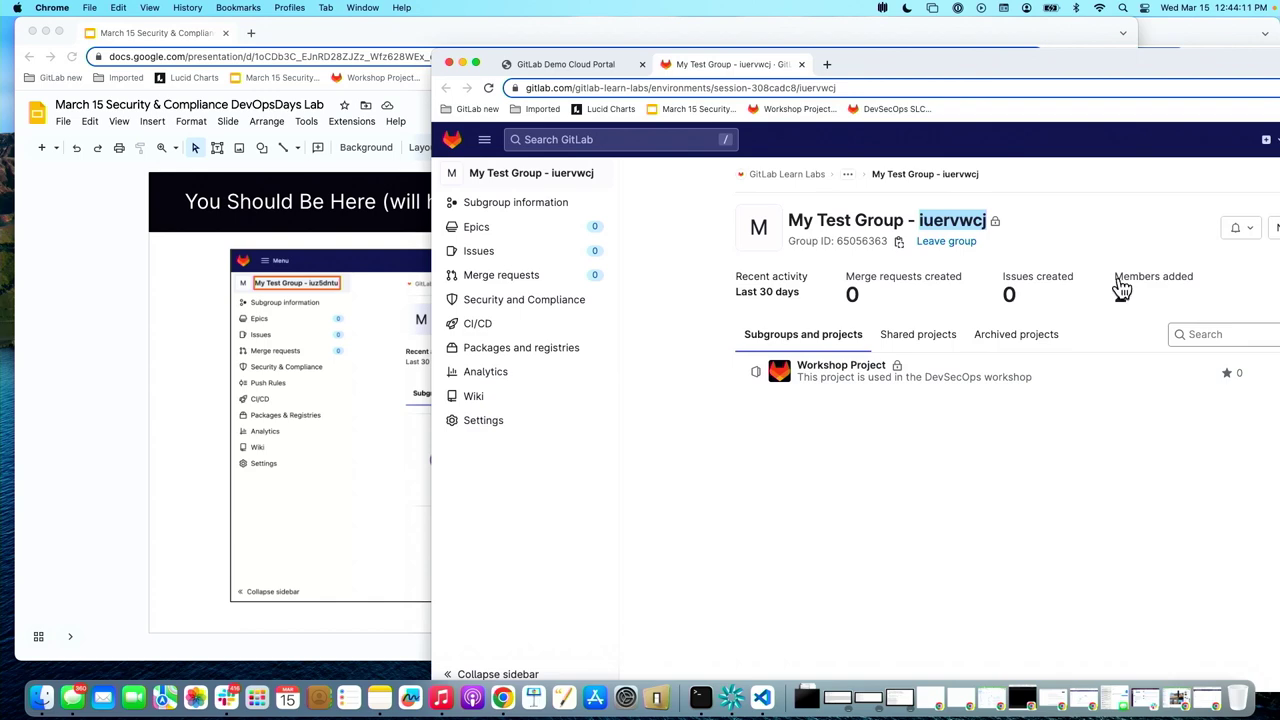
pyautogui.moveTo(1103, 68); pyautogui.dragTo(993, 80)
pyautogui.moveTo(1078, 92); pyautogui.dragTo(1006, 98)
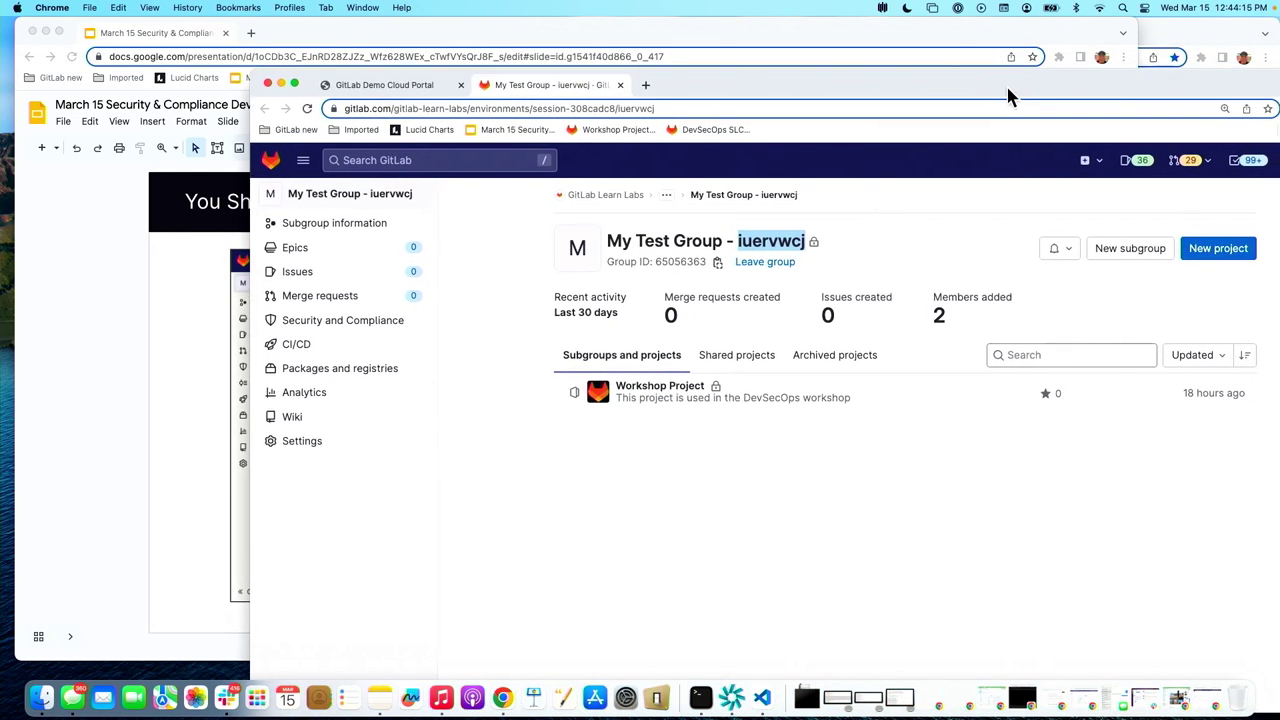
pyautogui.click(1224, 252)
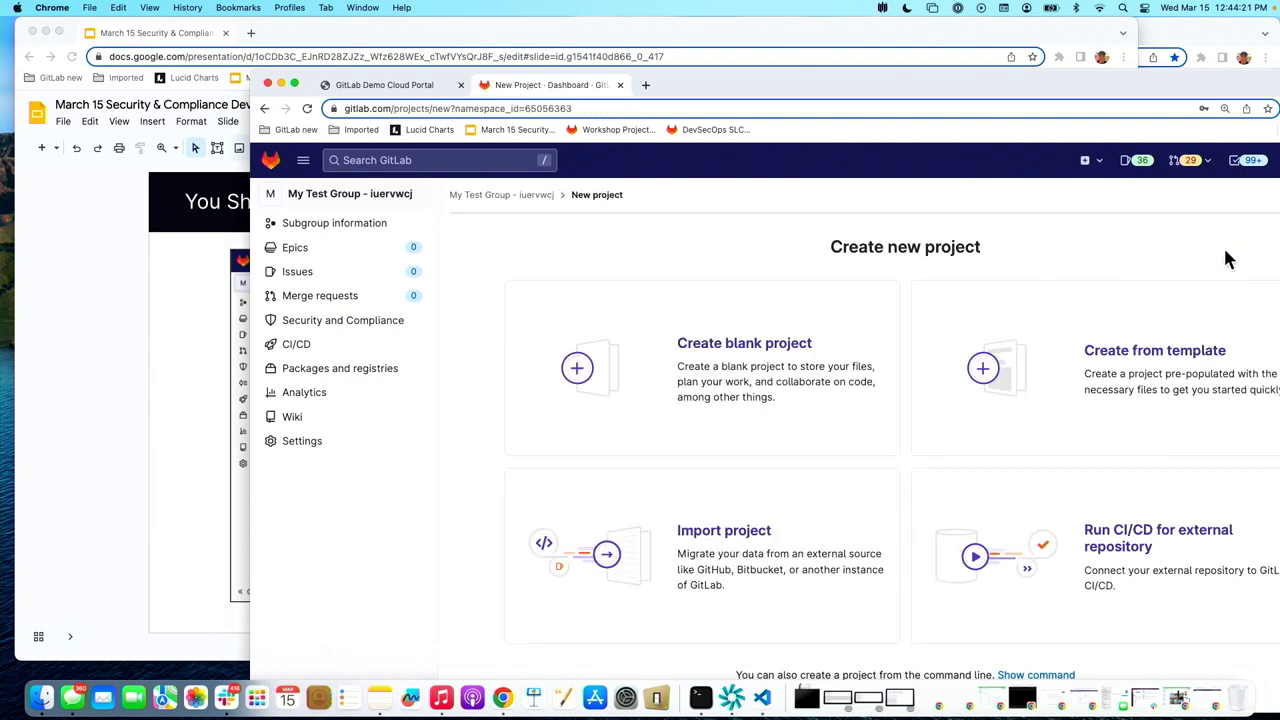
# Step through the lab slides (You Should Be Here, New web IDE, Setup) to Project URL.
pyautogui.click(91, 341)
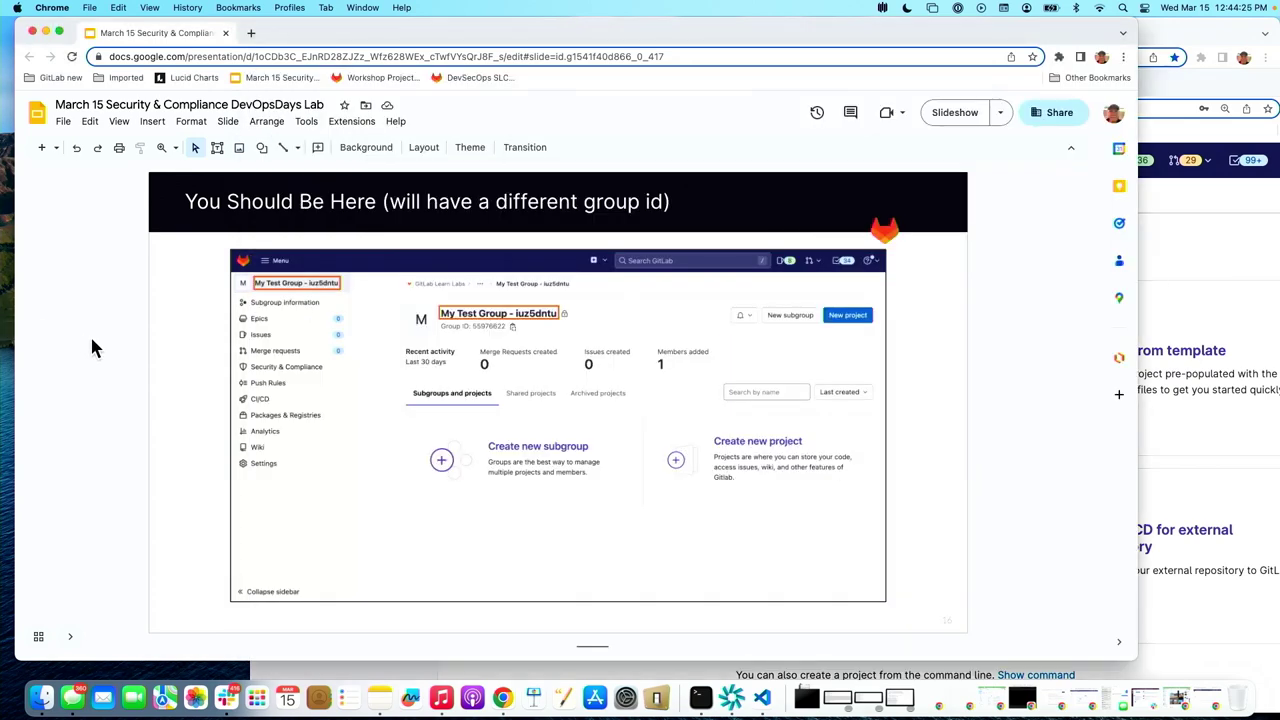
pyautogui.press('Down')
pyautogui.press('Down')
pyautogui.press('Up')
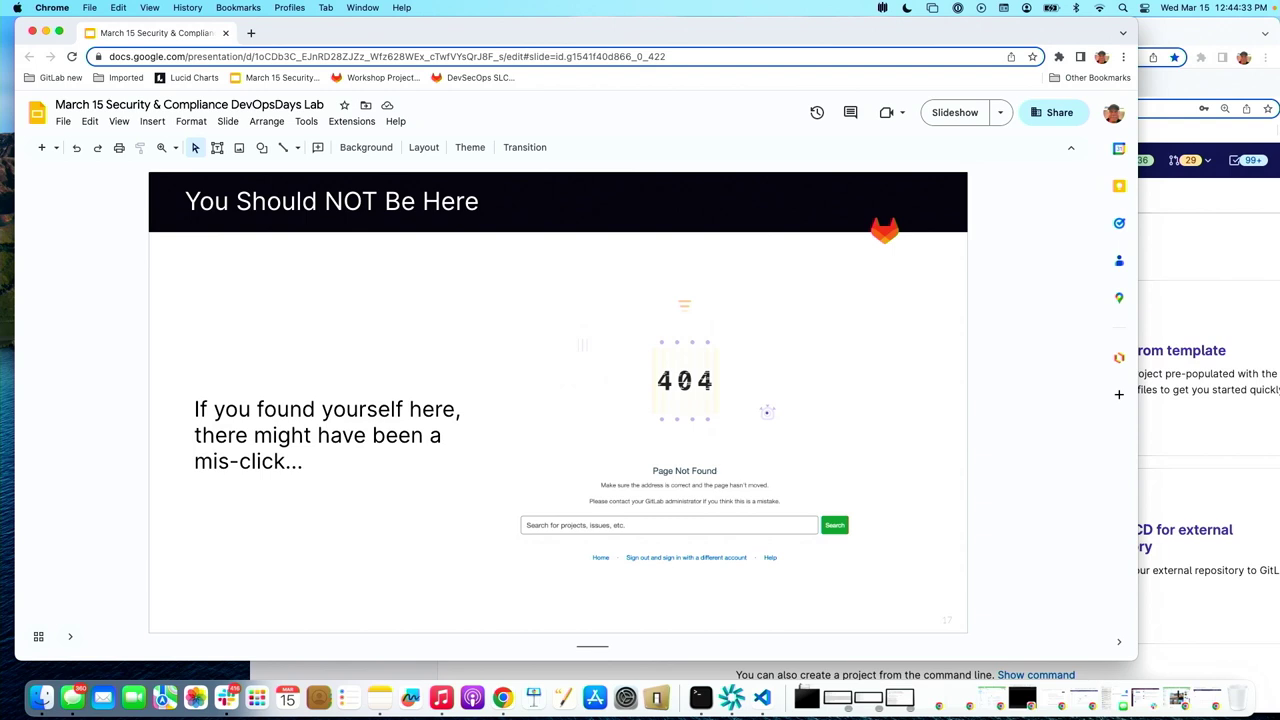
pyautogui.press('Down')
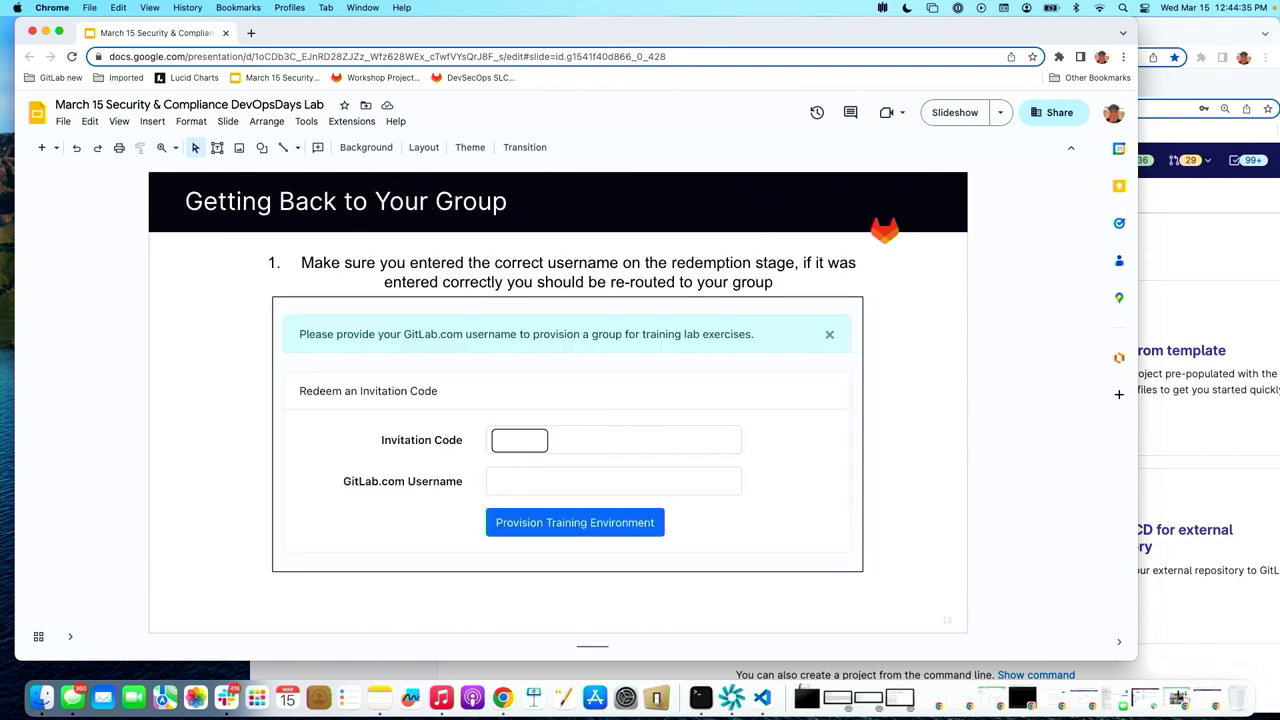
pyautogui.press('Down')
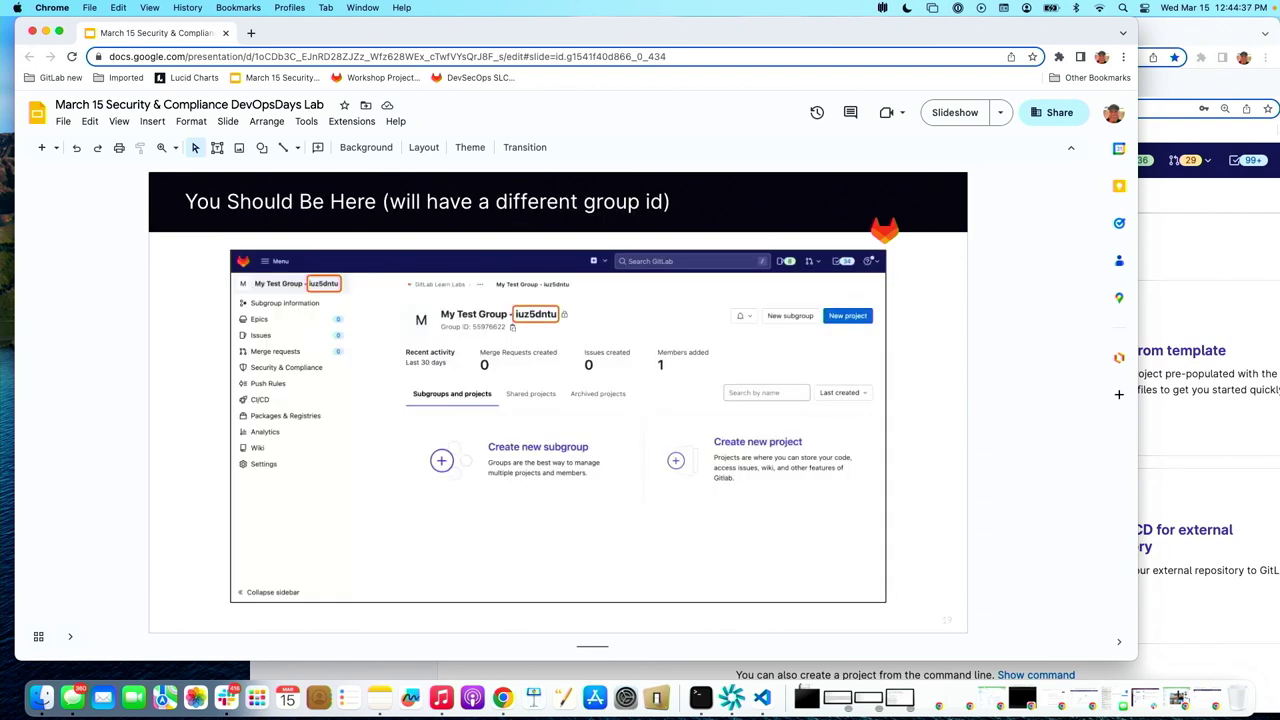
pyautogui.press('Down')
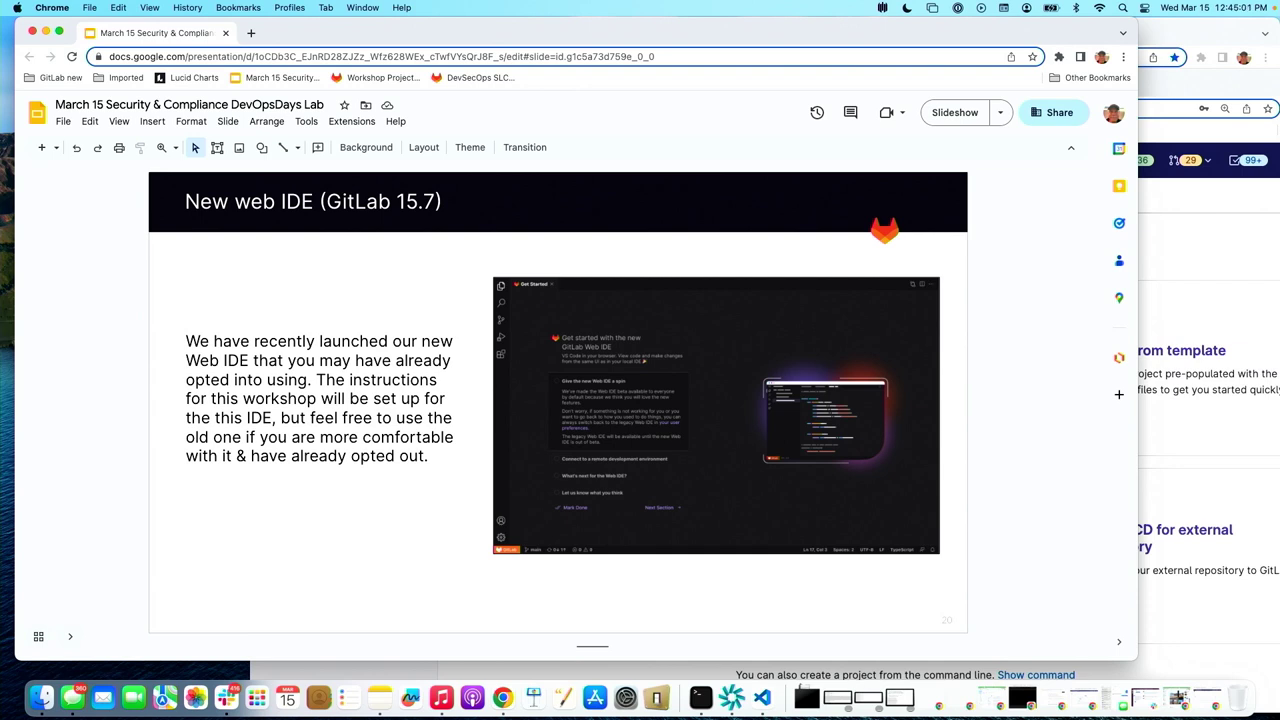
pyautogui.press('Down')
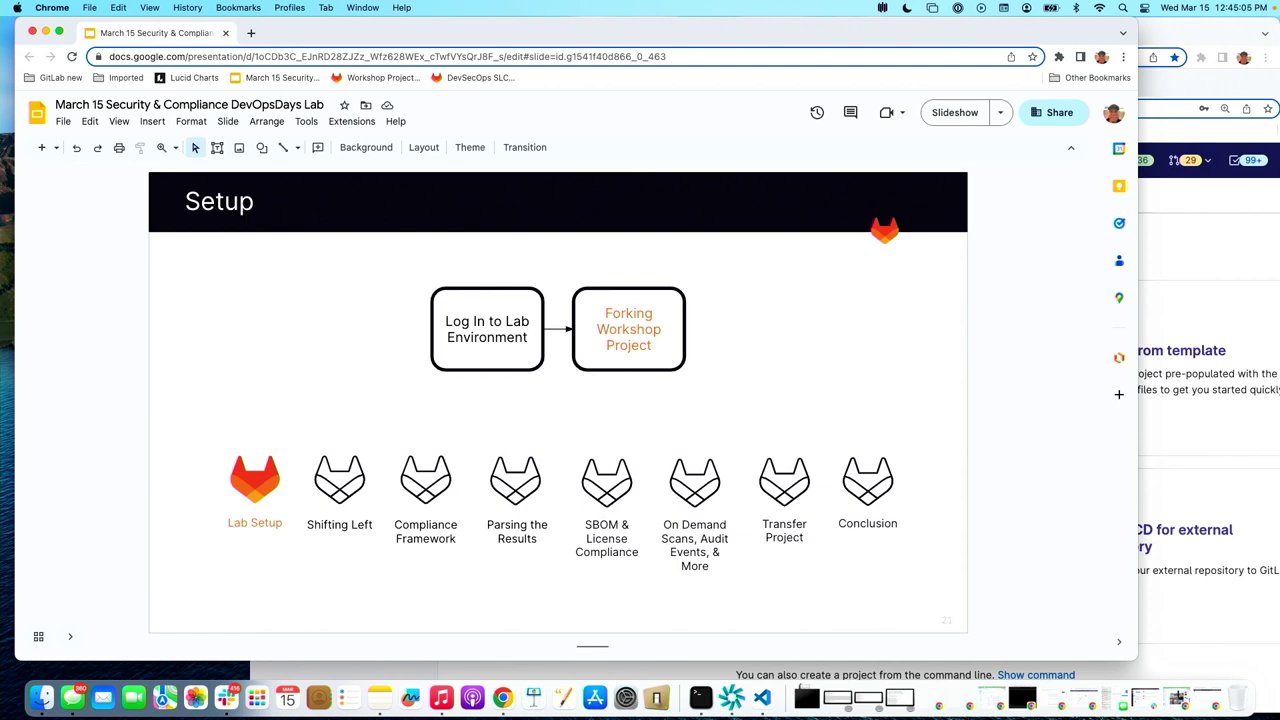
pyautogui.press('Down')
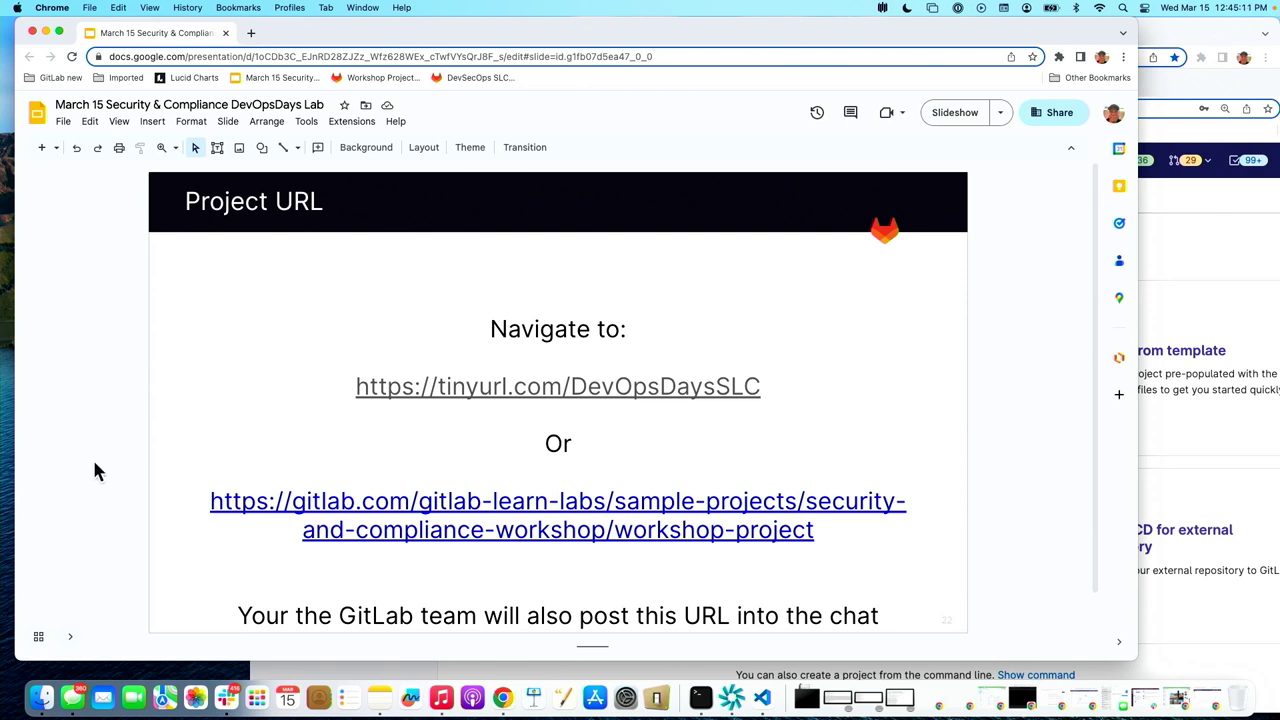
# Copy the tinyurl project link from the Project URL slide and bring GitLab forward.
pyautogui.moveTo(818, 530); pyautogui.dragTo(213, 501)
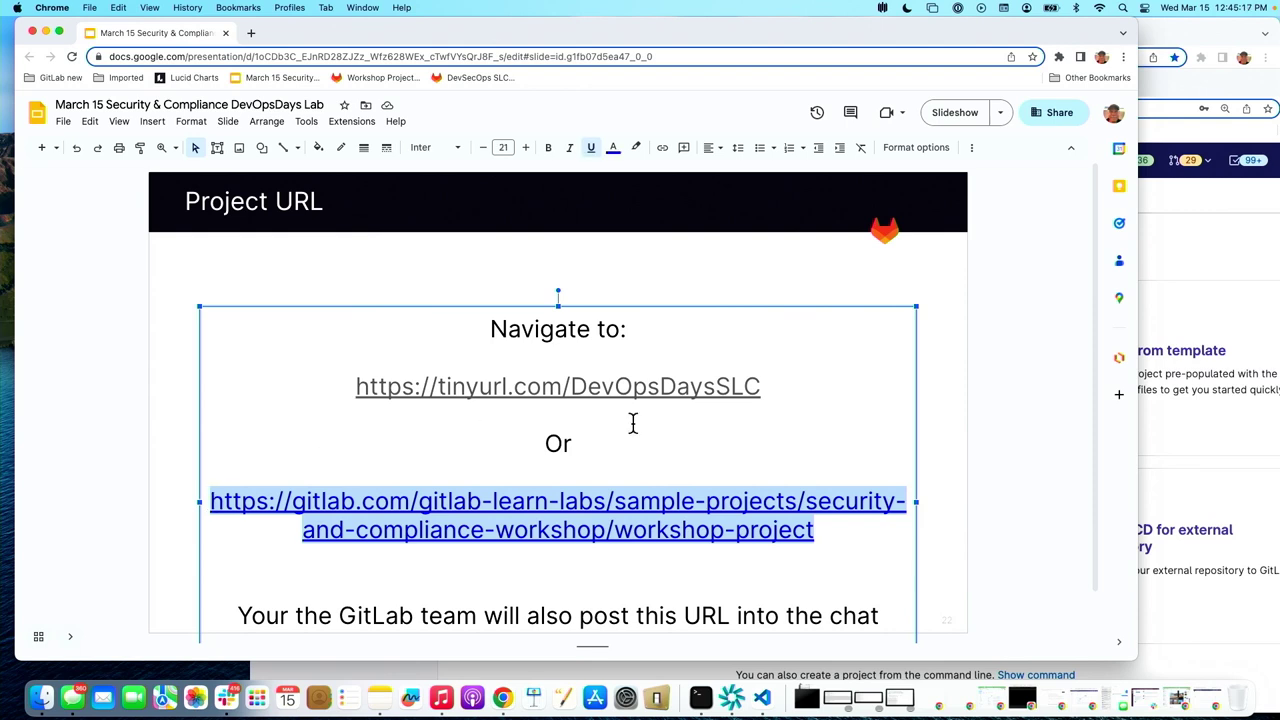
pyautogui.click(786, 428)
pyautogui.click(755, 388)
pyautogui.moveTo(752, 386); pyautogui.dragTo(350, 390)
pyautogui.press('super+c')
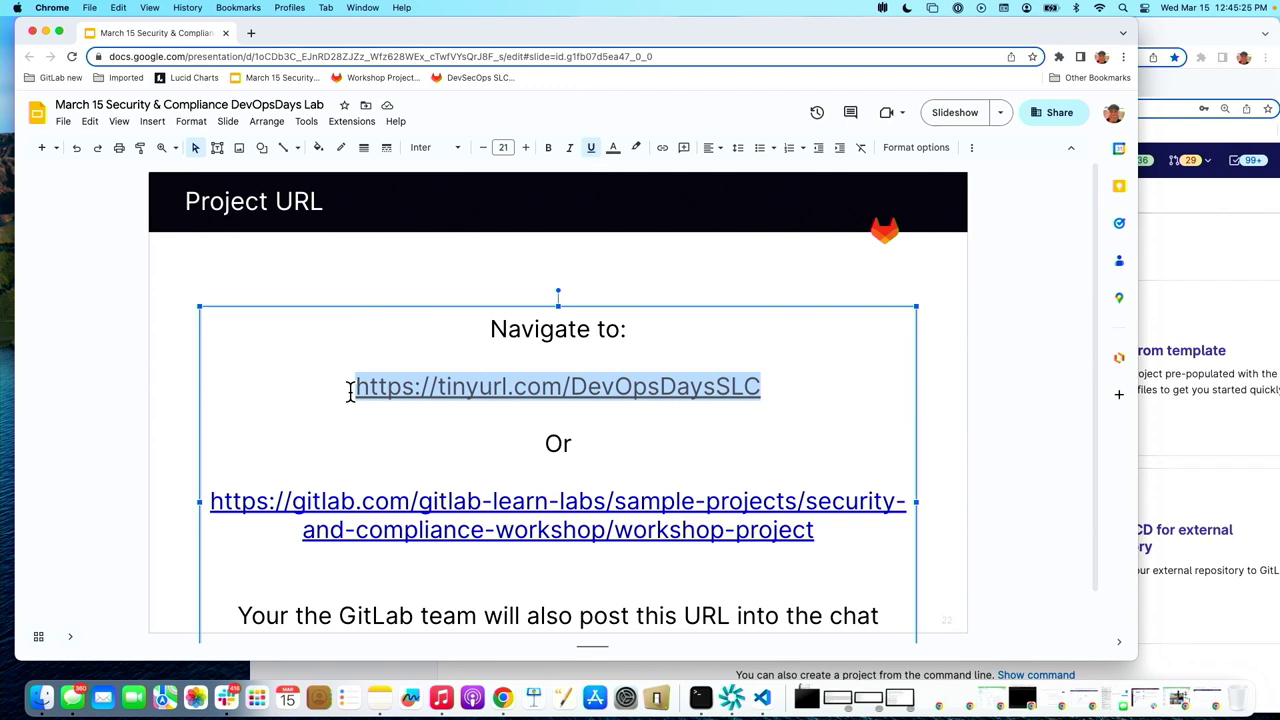
pyautogui.click(1222, 253)
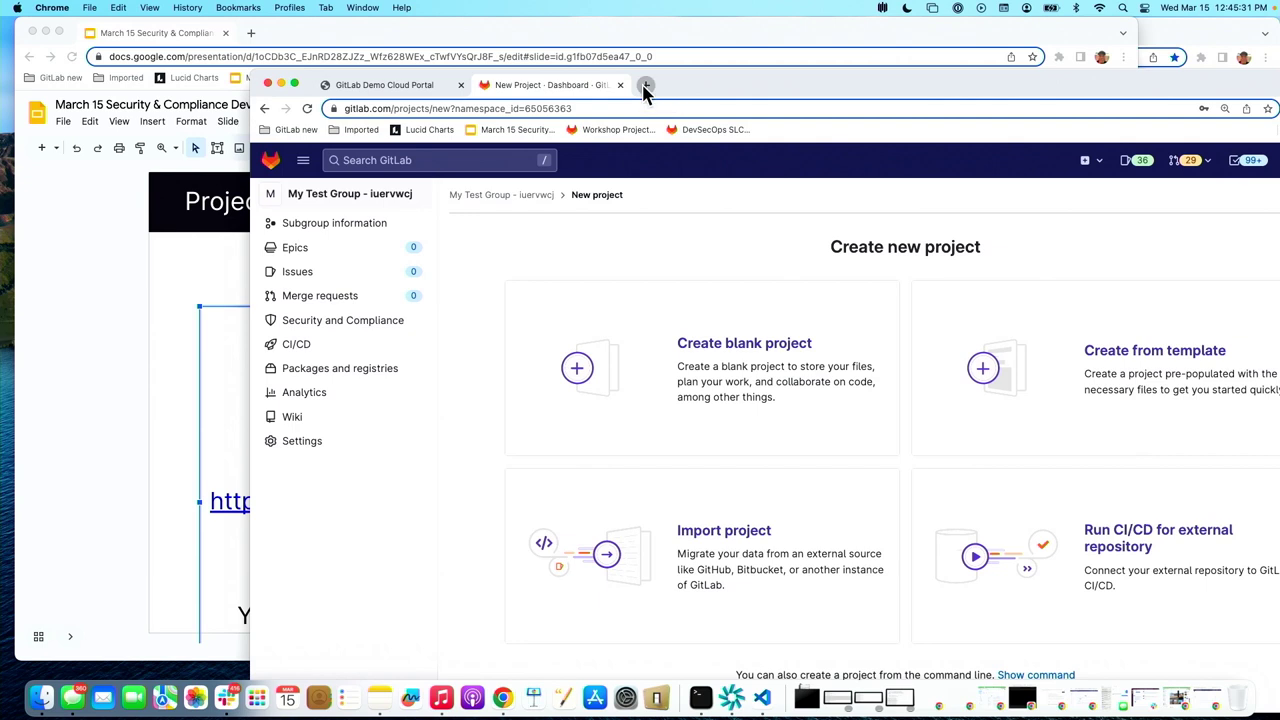
# Open the Workshop Project from the pasted tinyurl link, then return to the Create new project tab.
pyautogui.click(645, 88)
pyautogui.press('super+v')
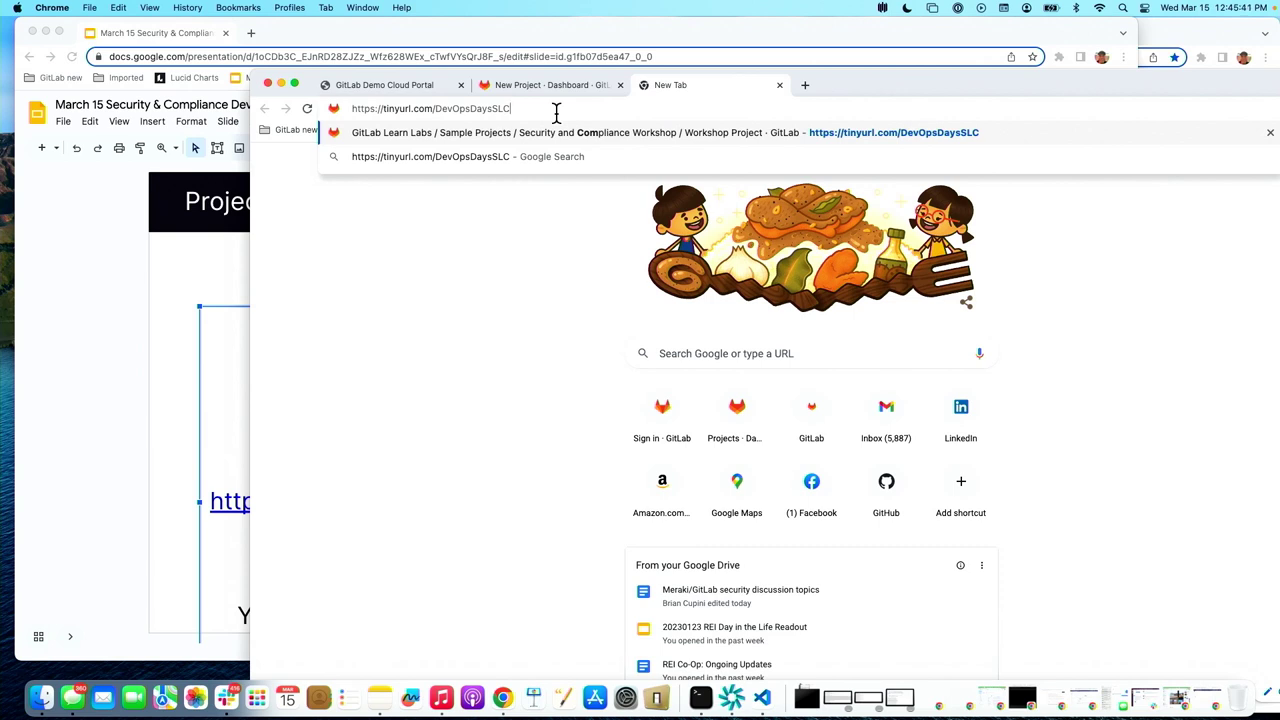
pyautogui.press('Return')
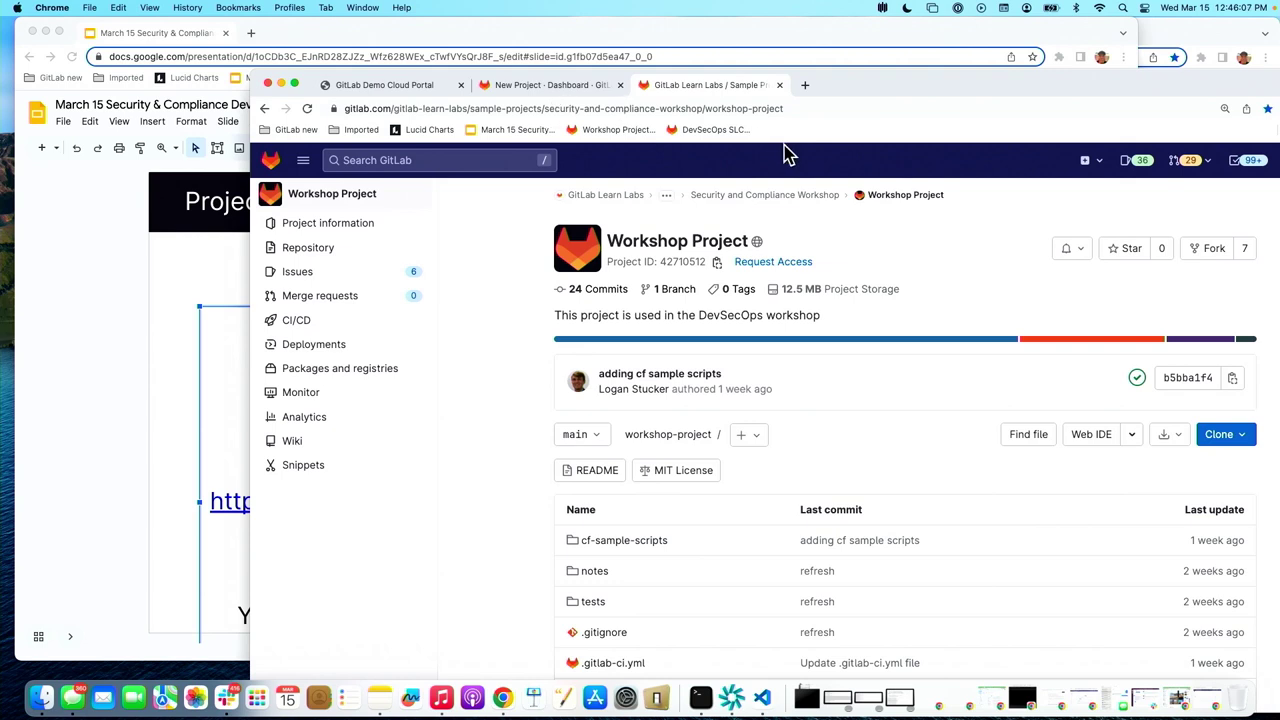
pyautogui.click(575, 93)
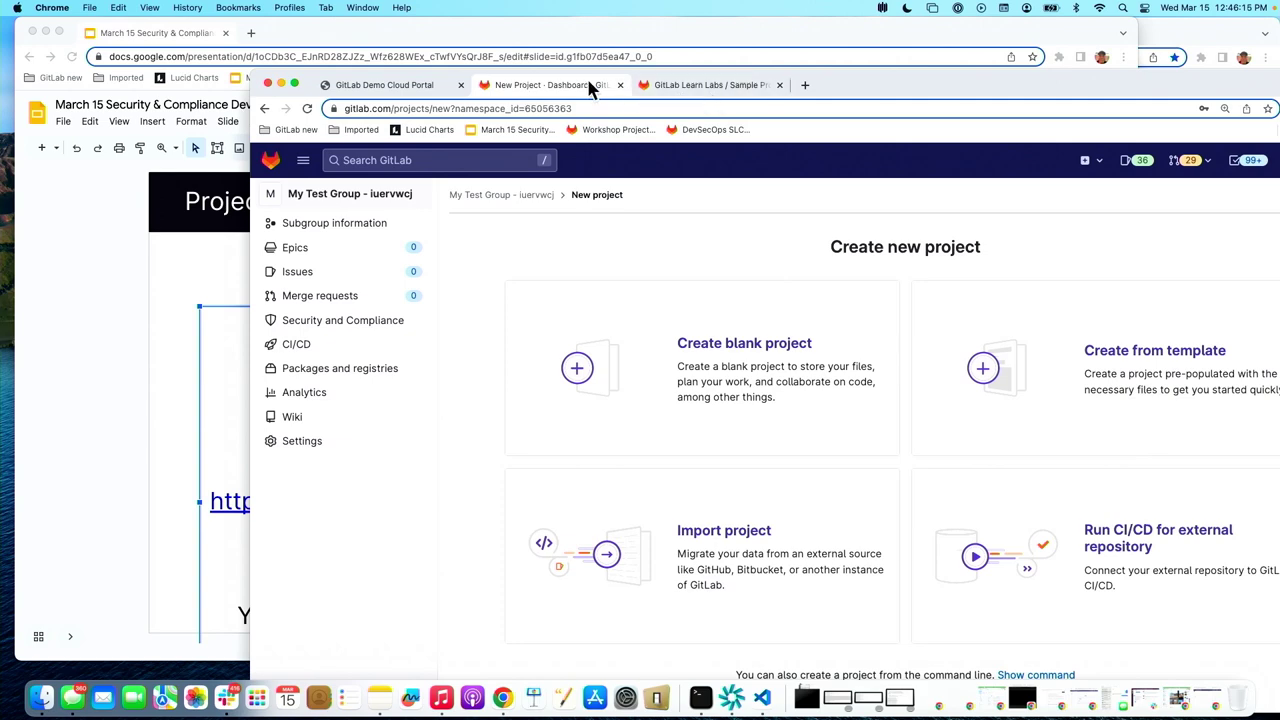
pyautogui.click(100, 414)
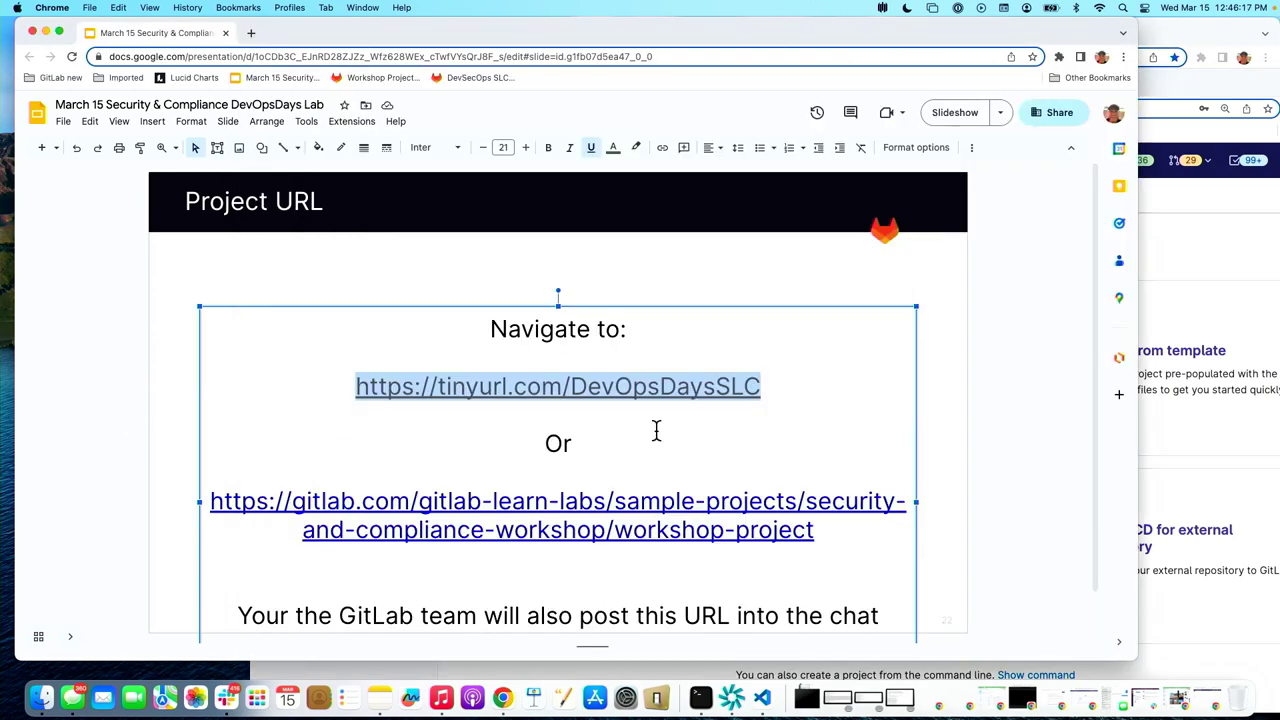
pyautogui.click(737, 440)
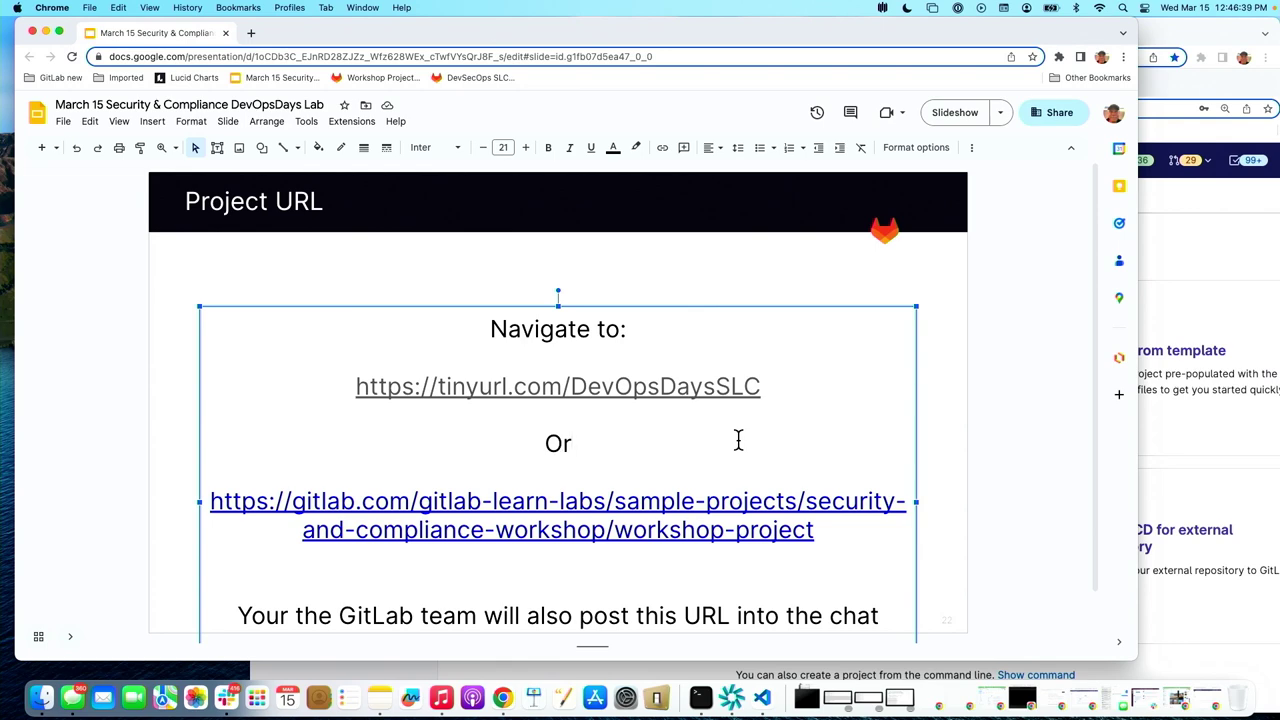
pyautogui.click(1170, 318)
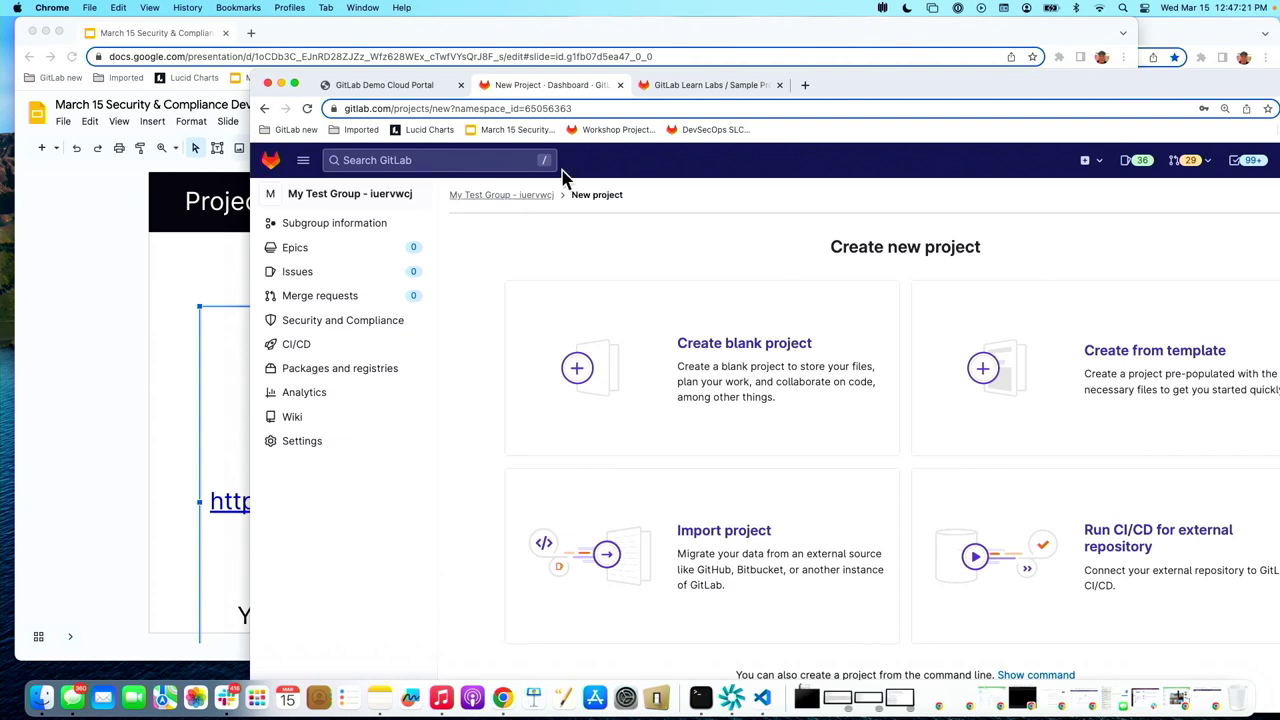
# Start a fork of the Workshop Project and rename it 'Workshop Project Deux'.
pyautogui.click(725, 86)
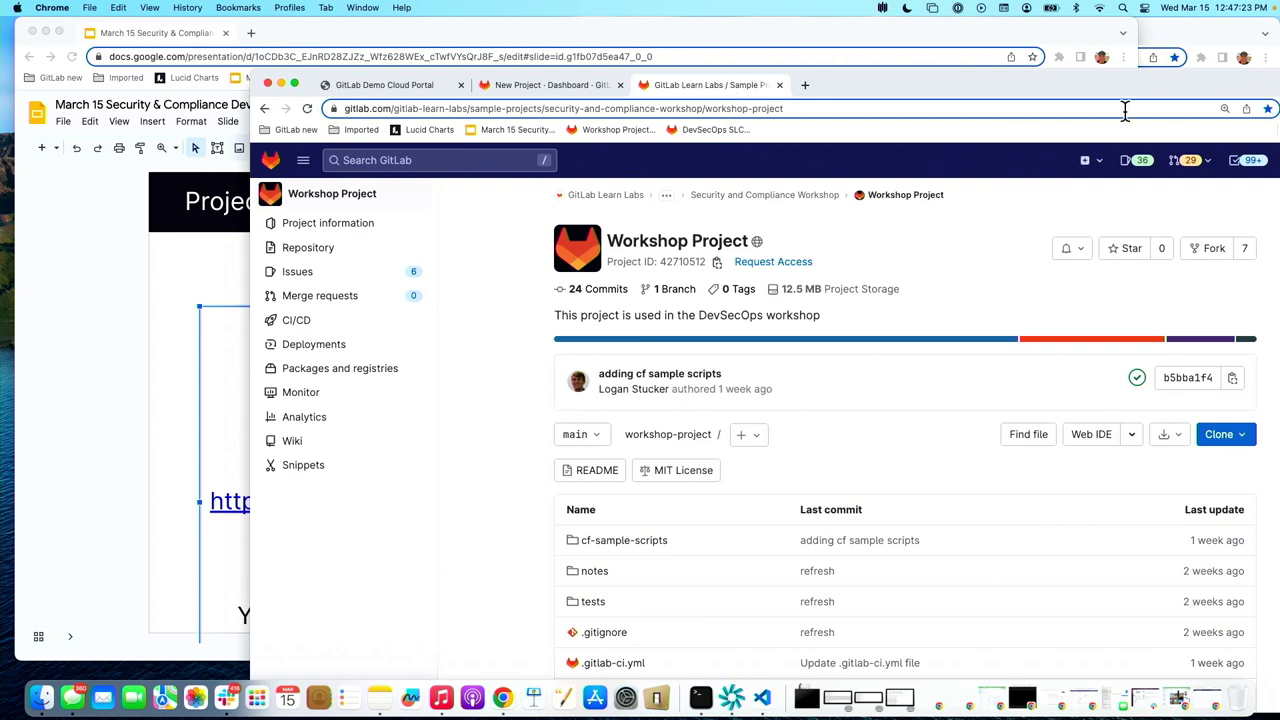
pyautogui.click(1214, 252)
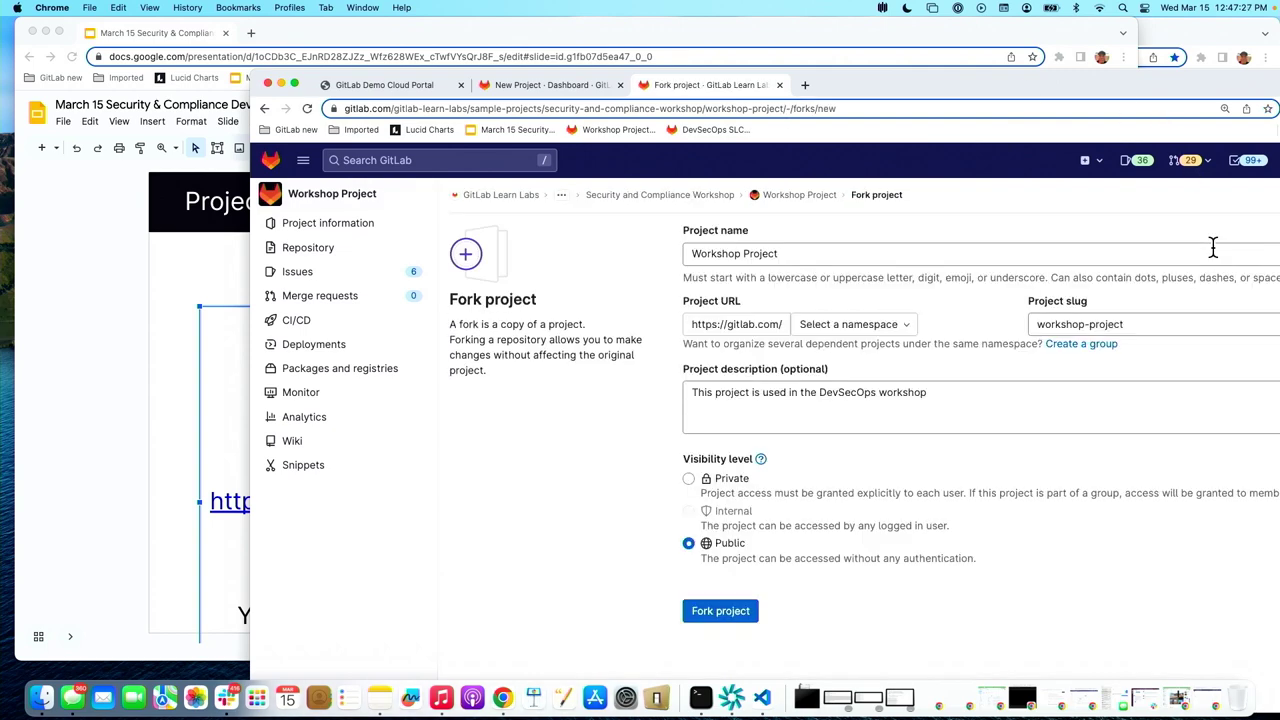
pyautogui.click(994, 253)
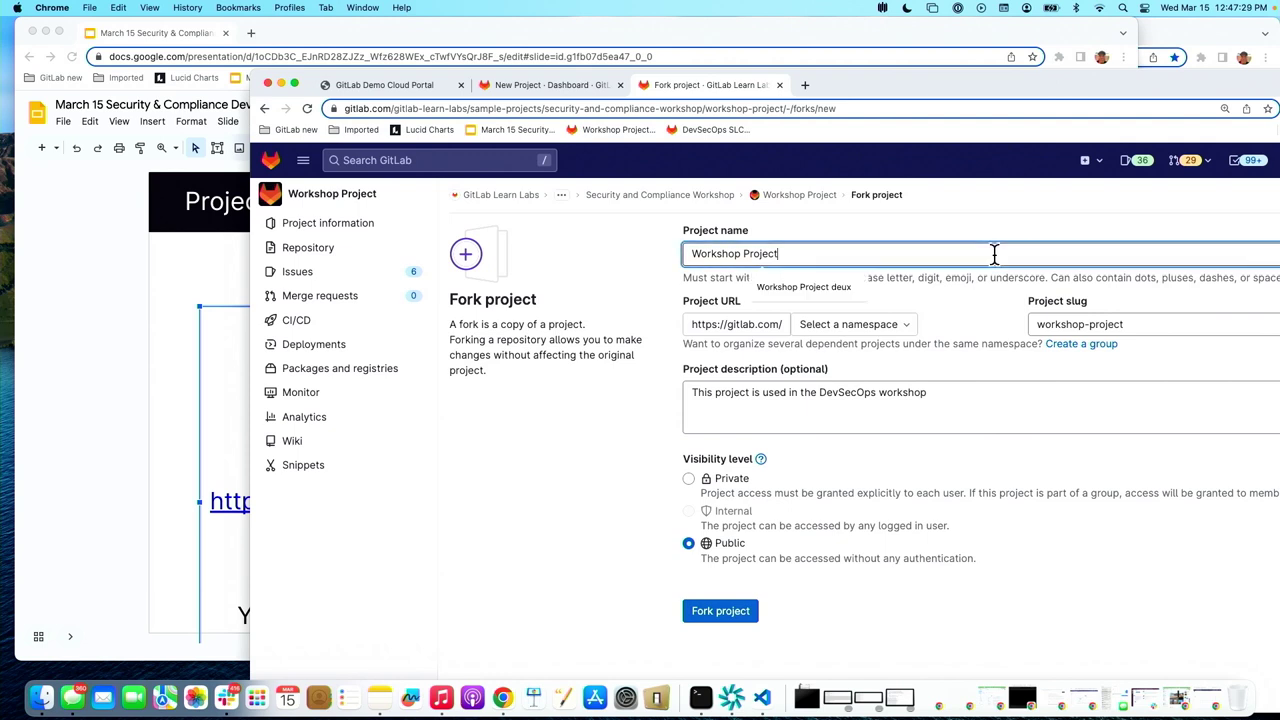
pyautogui.write('Deux')
# Search the fork's namespace list for 'luer', then return to the Create new project tab.
pyautogui.click(911, 328)
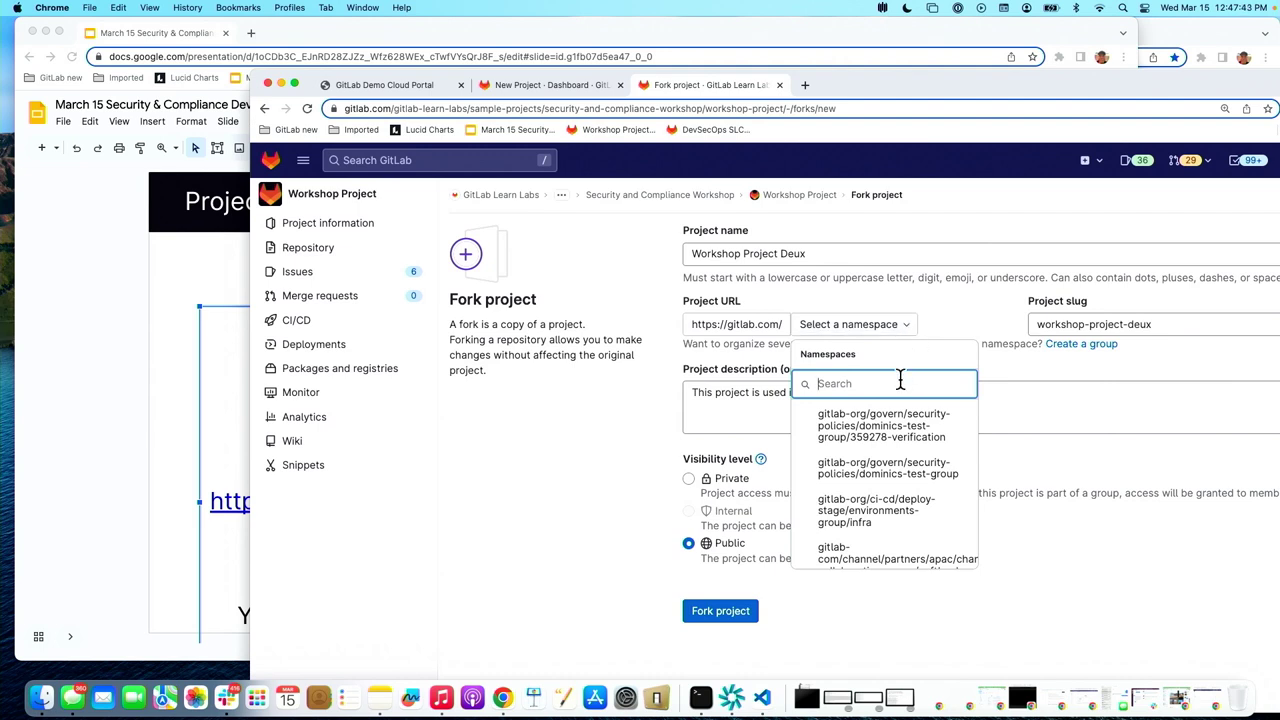
pyautogui.write('luer')
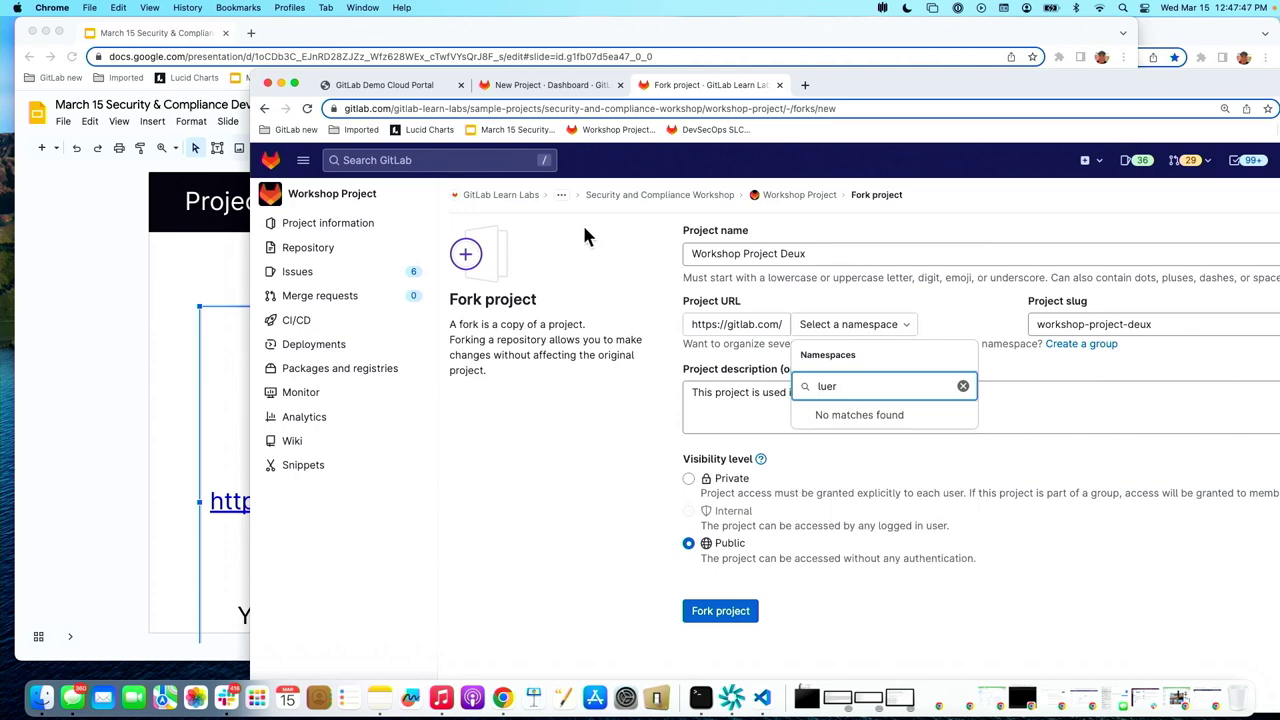
pyautogui.click(547, 87)
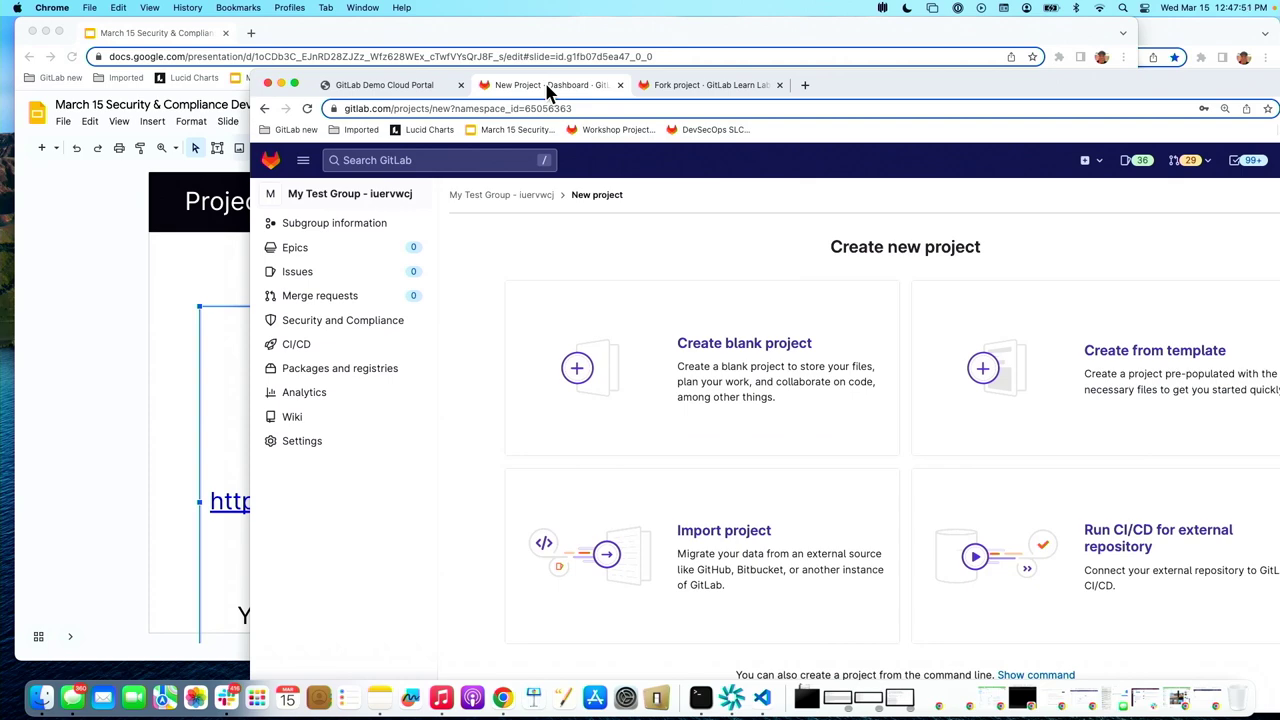
# Search 'iue' and pick the session-308cadc8/iuervwcj group as the fork namespace, verifying the group name.
pyautogui.click(700, 88)
pyautogui.press('BackSpace')
pyautogui.press('BackSpace')
pyautogui.press('BackSpace')
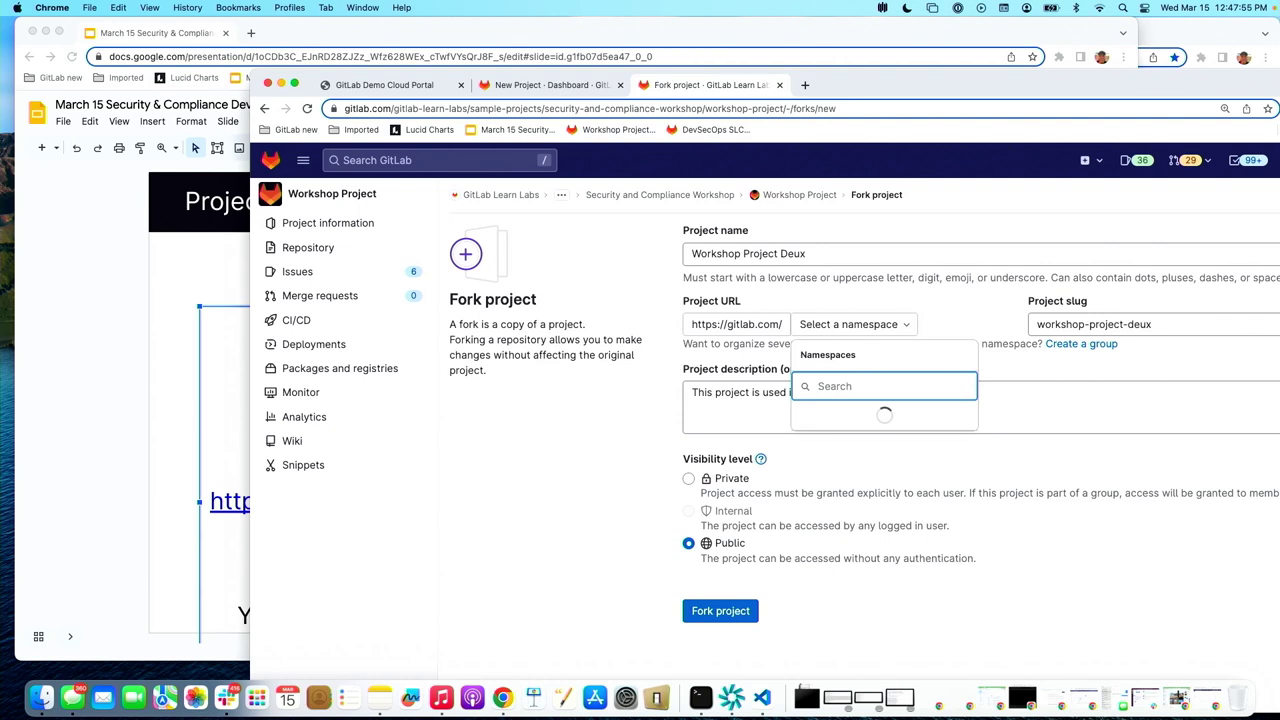
pyautogui.write('iue')
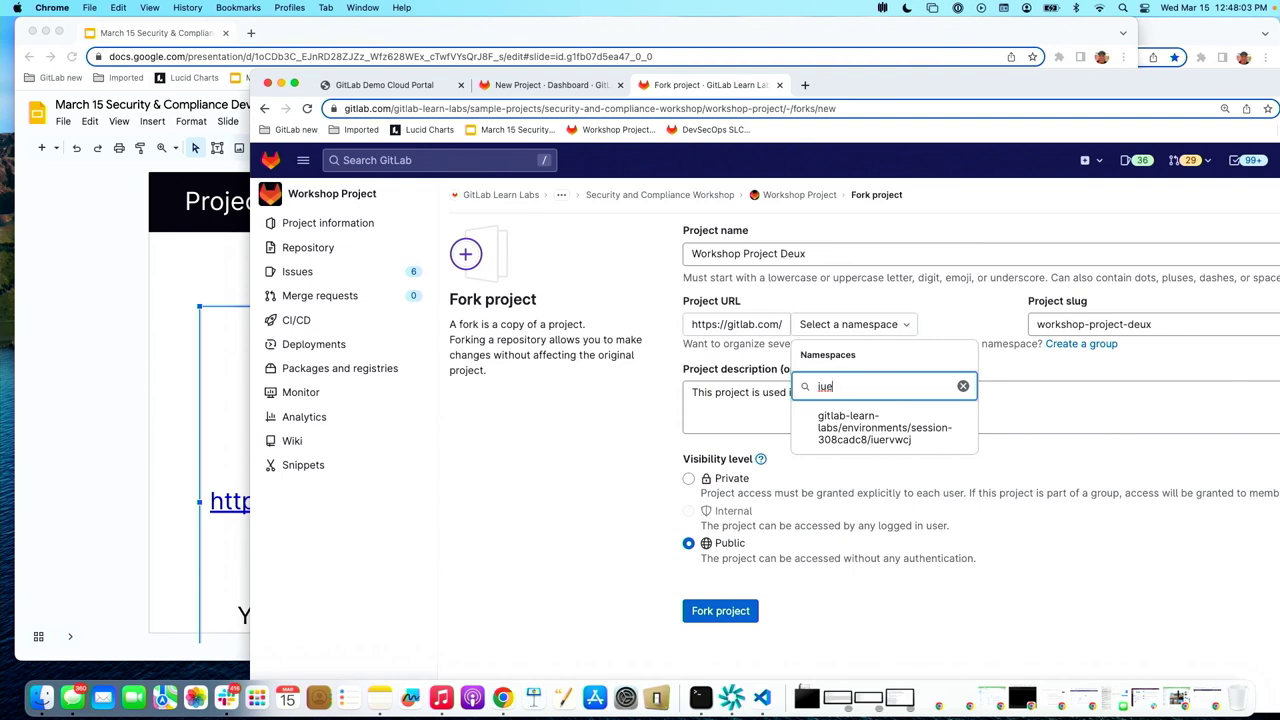
pyautogui.click(870, 430)
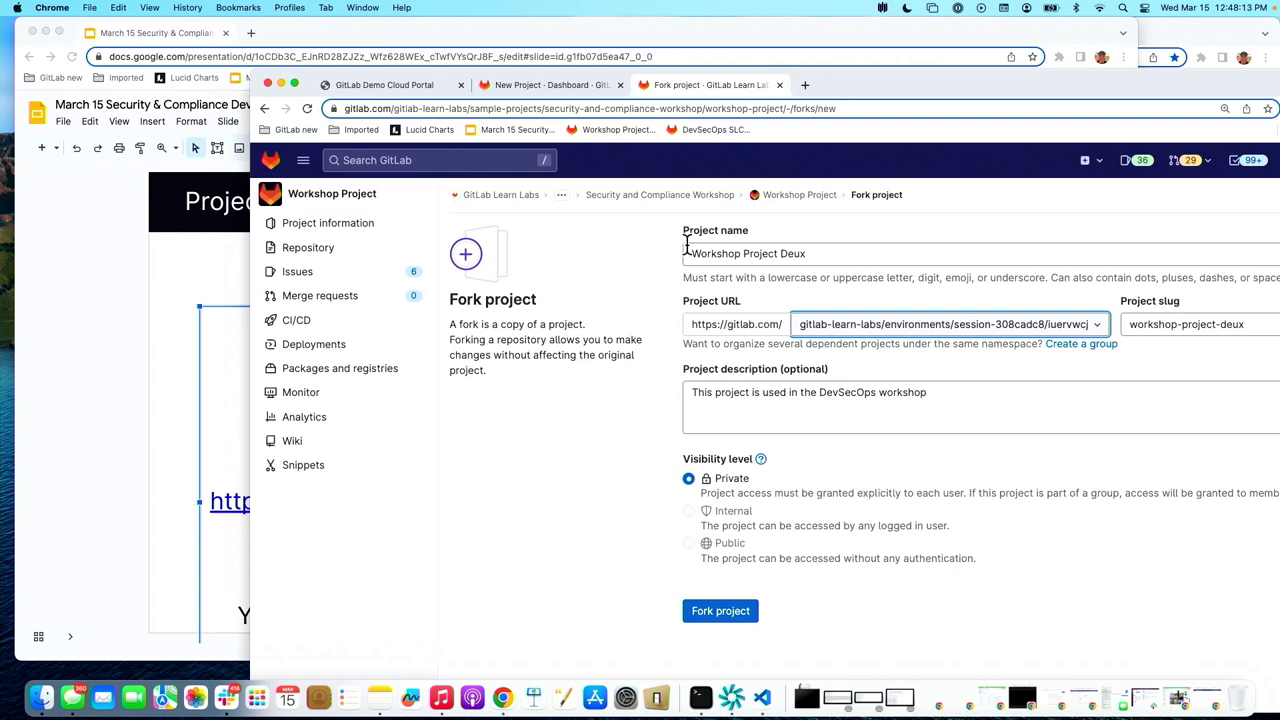
pyautogui.click(531, 88)
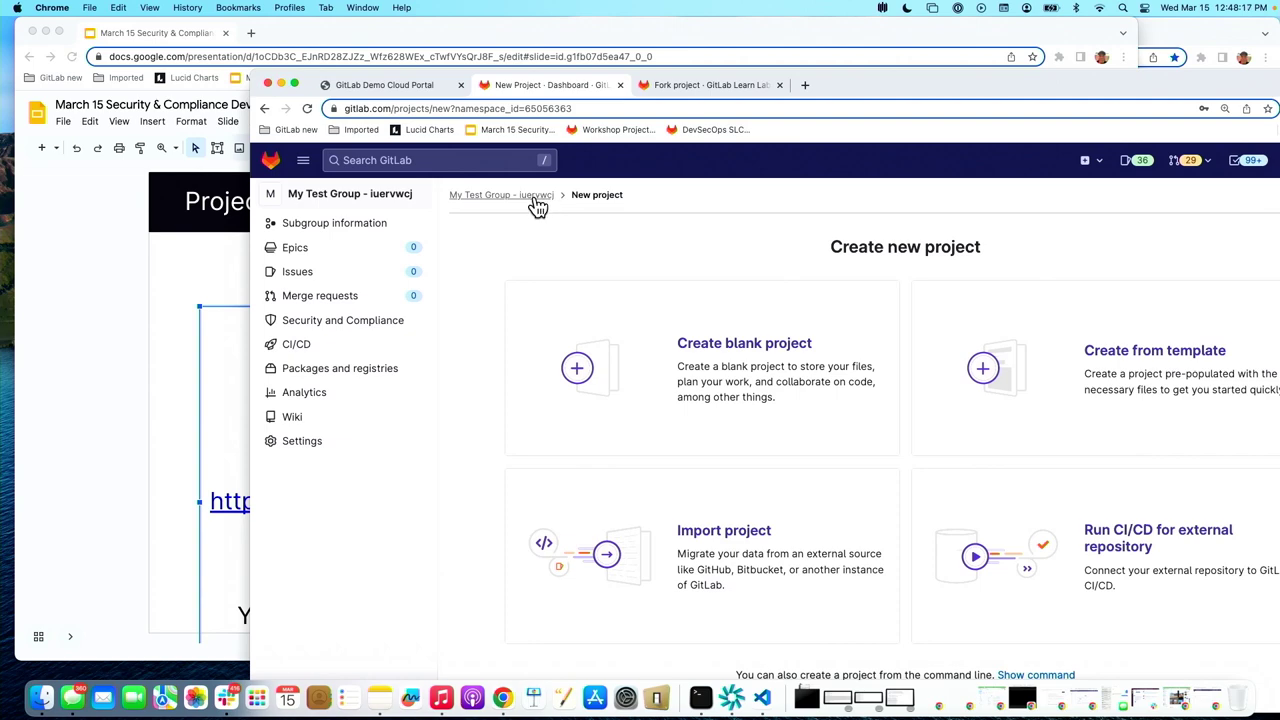
pyautogui.click(682, 85)
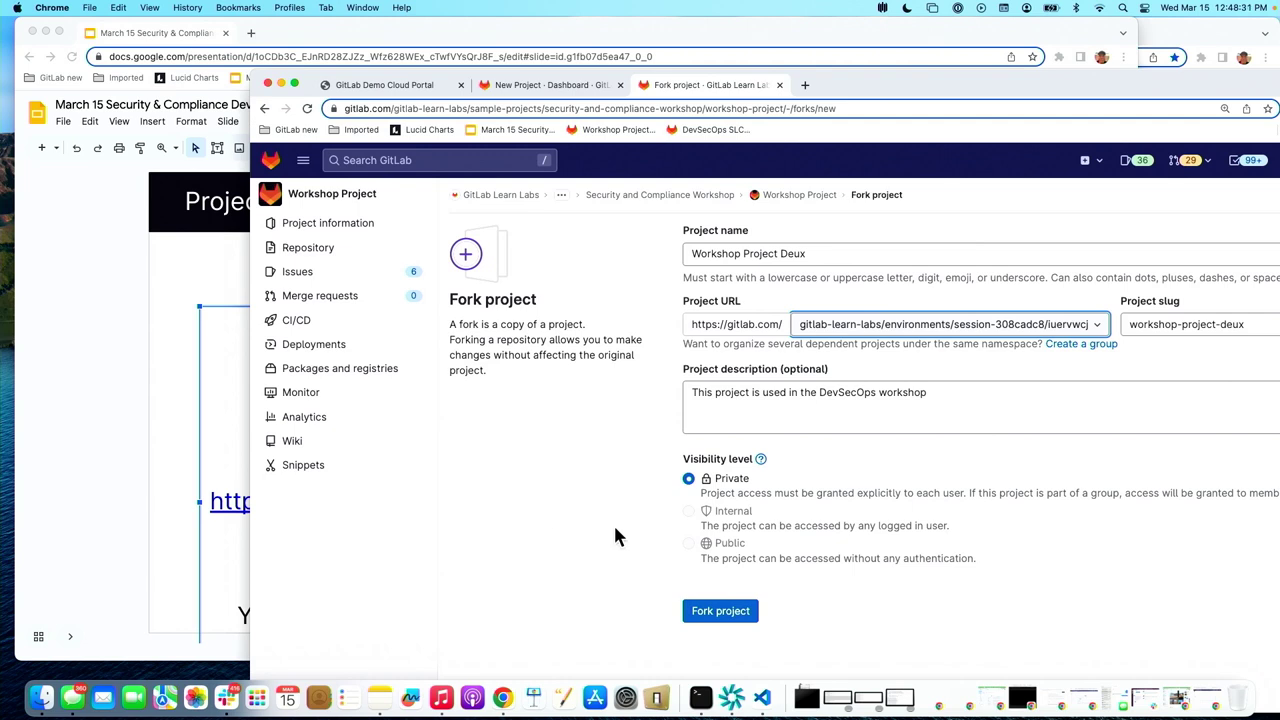
# Submit the fork form to create Workshop Project Deux in My Test Group - iuervwcj.
pyautogui.click(728, 614)
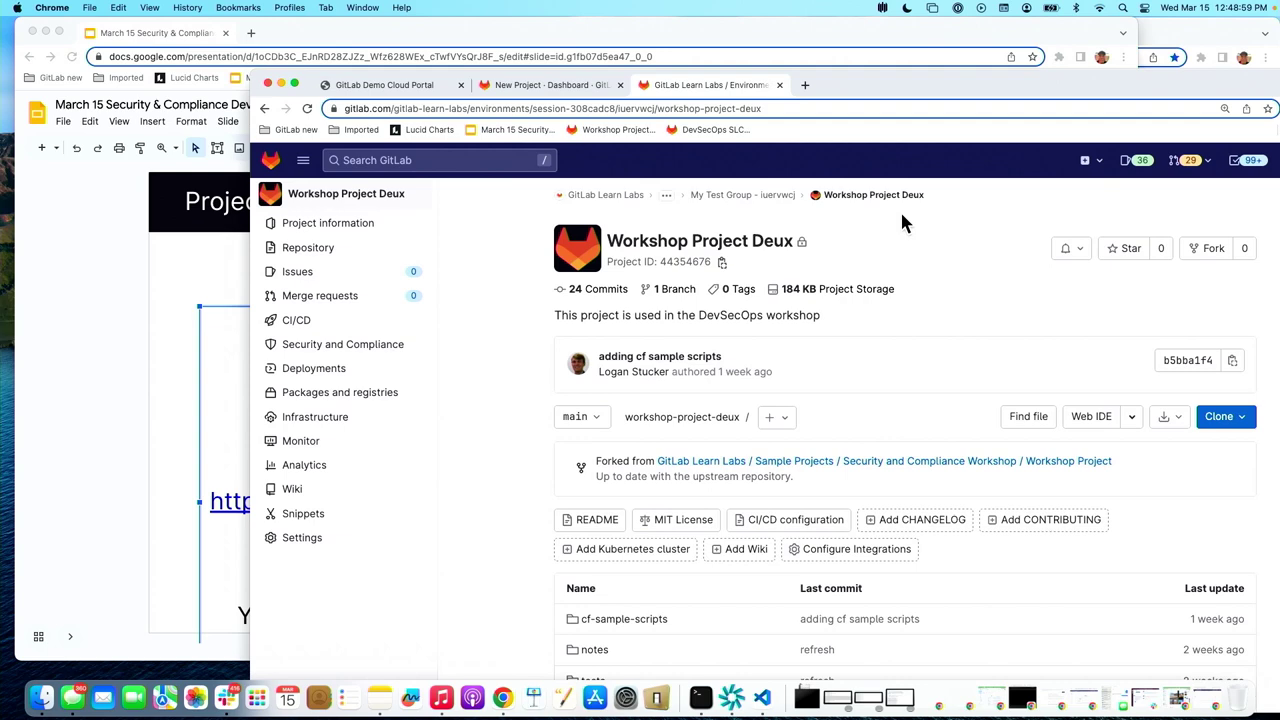
# Step the deck forward four slides, past the Forking Project and Fork Workshop Project slides.
pyautogui.moveTo(297, 540)
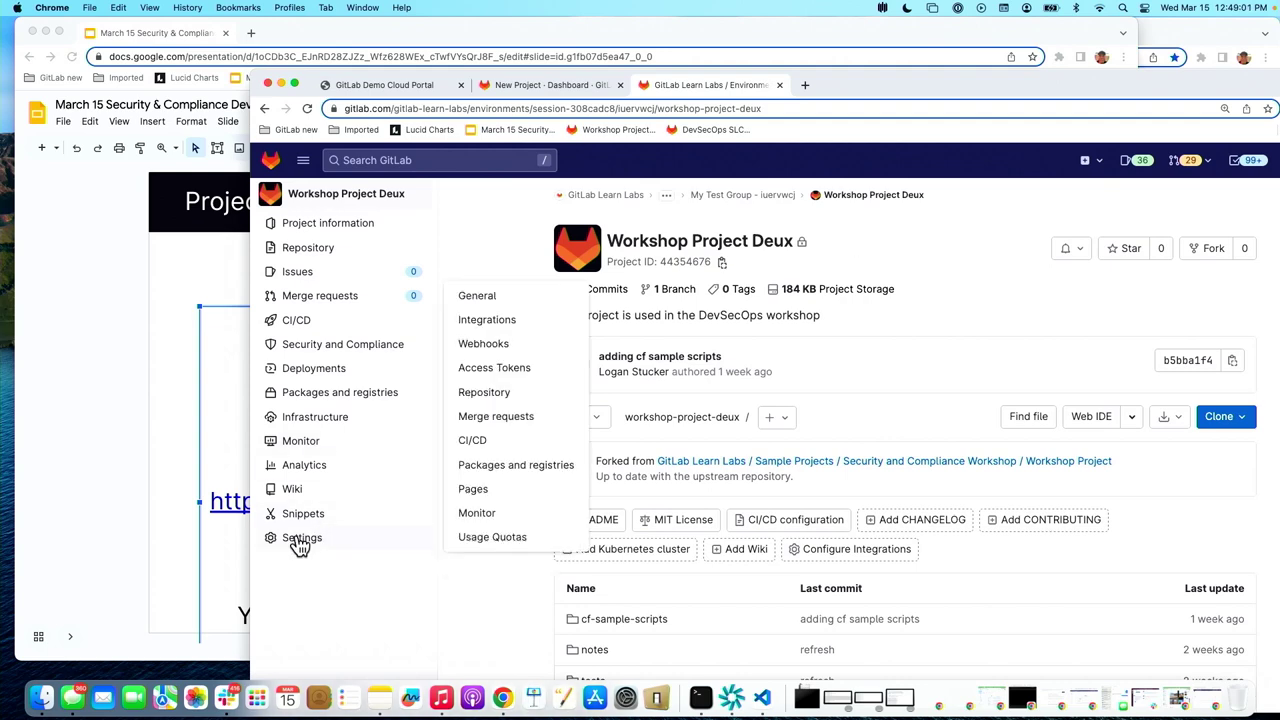
pyautogui.click(106, 437)
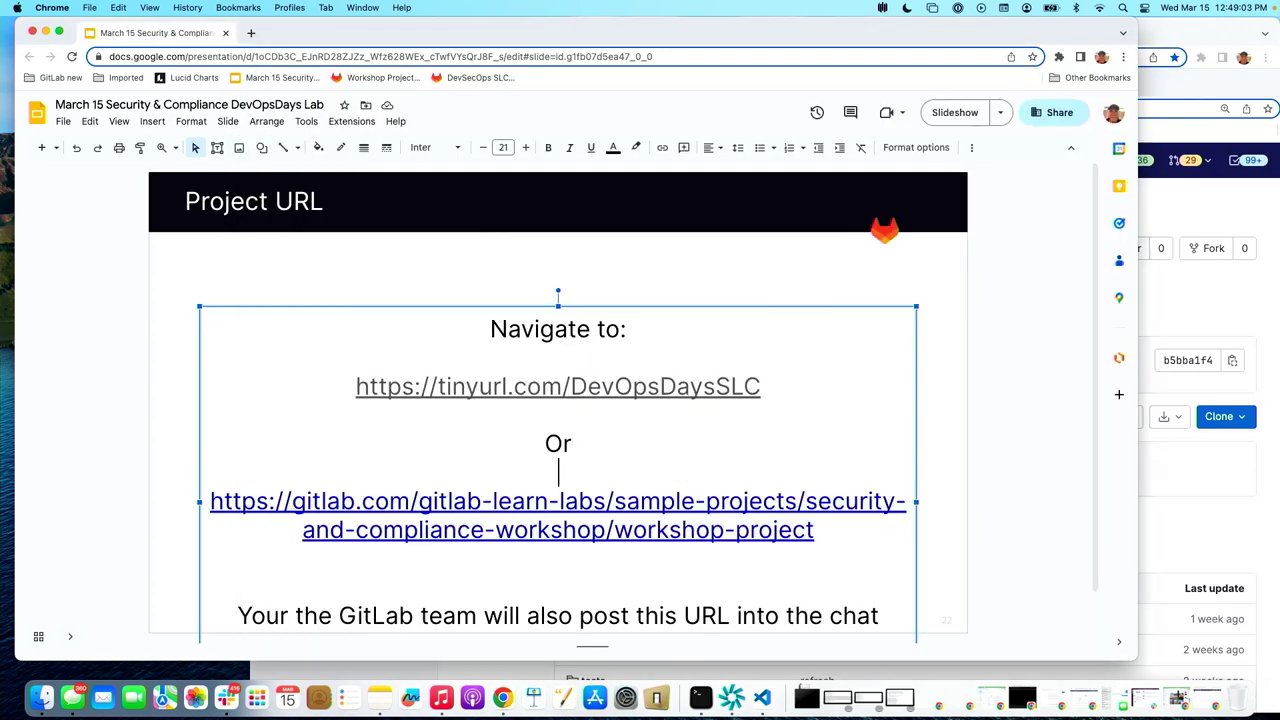
pyautogui.click(106, 437)
pyautogui.press('Down')
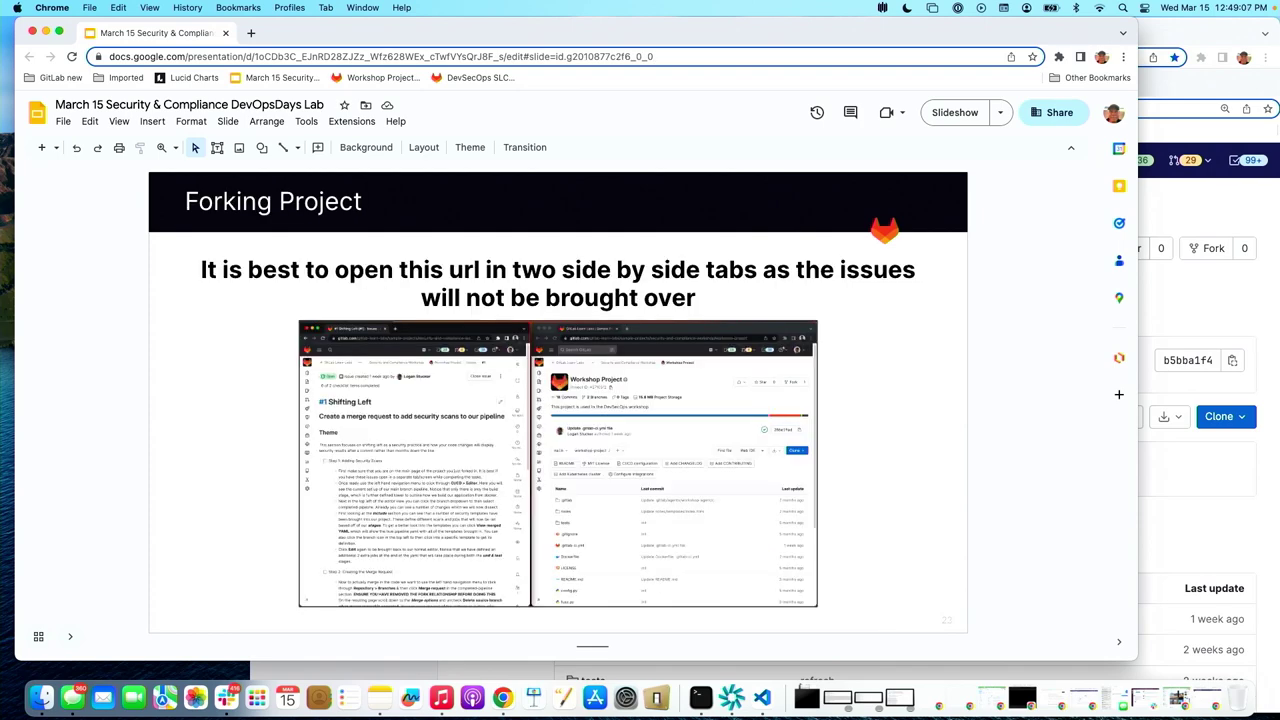
pyautogui.press('Down')
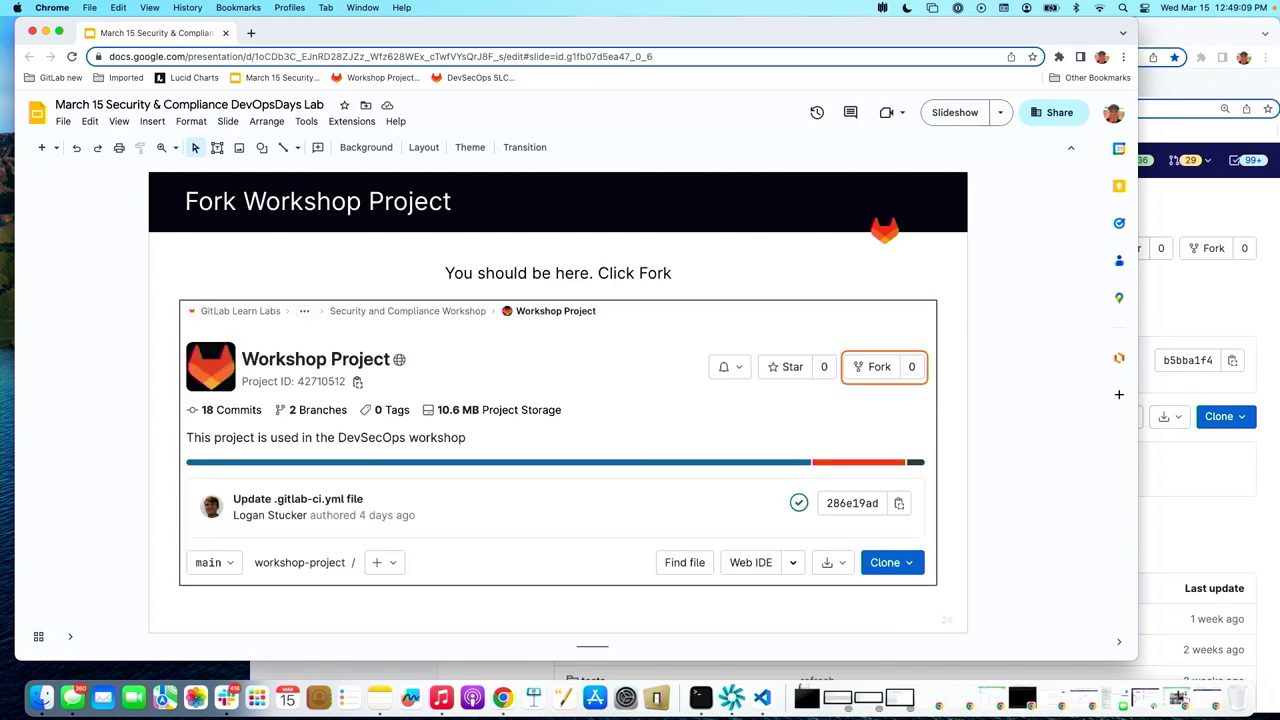
pyautogui.press('Down')
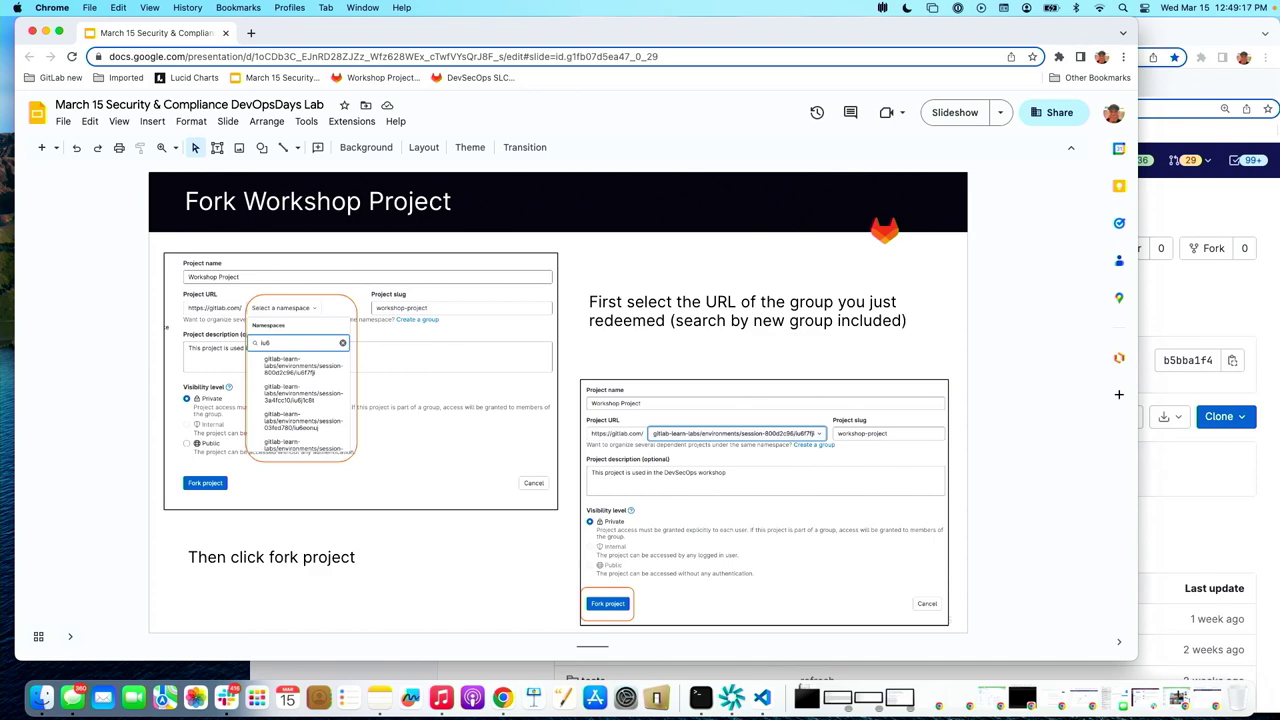
pyautogui.press('Down')
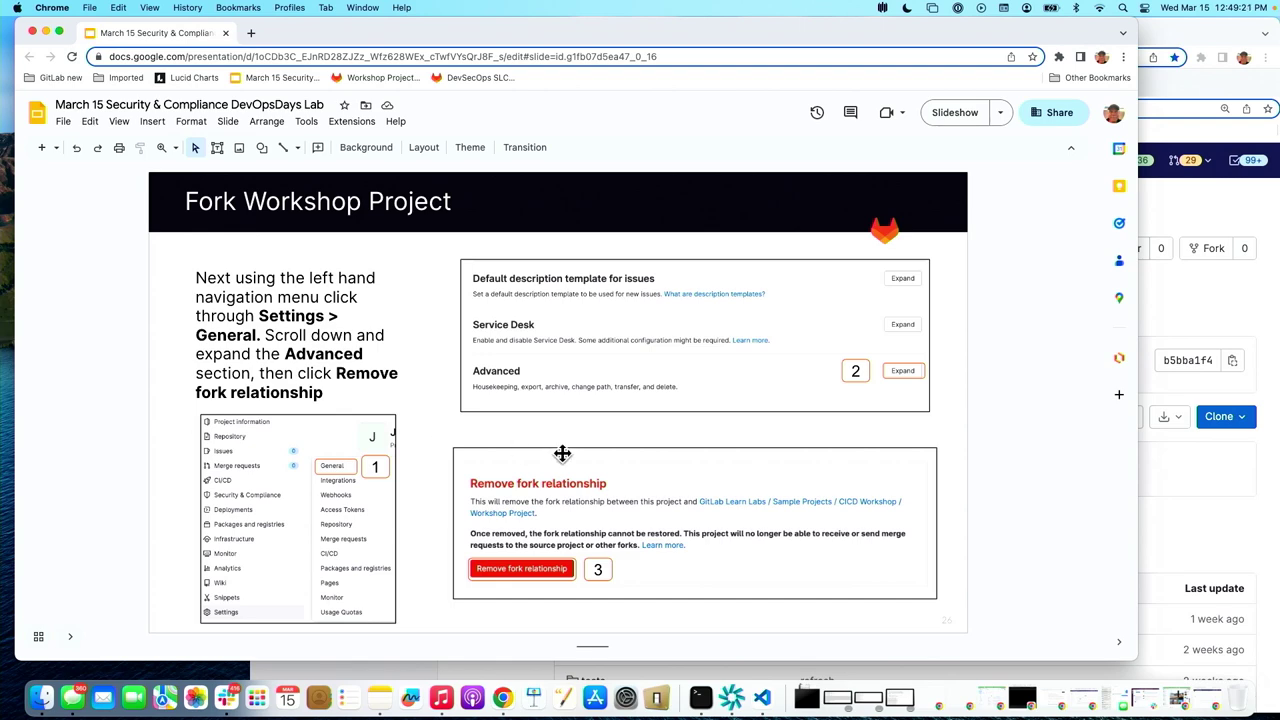
# Open Workshop Project Deux's General settings, expand Advanced, and scroll to Remove fork relationship.
pyautogui.click(1190, 298)
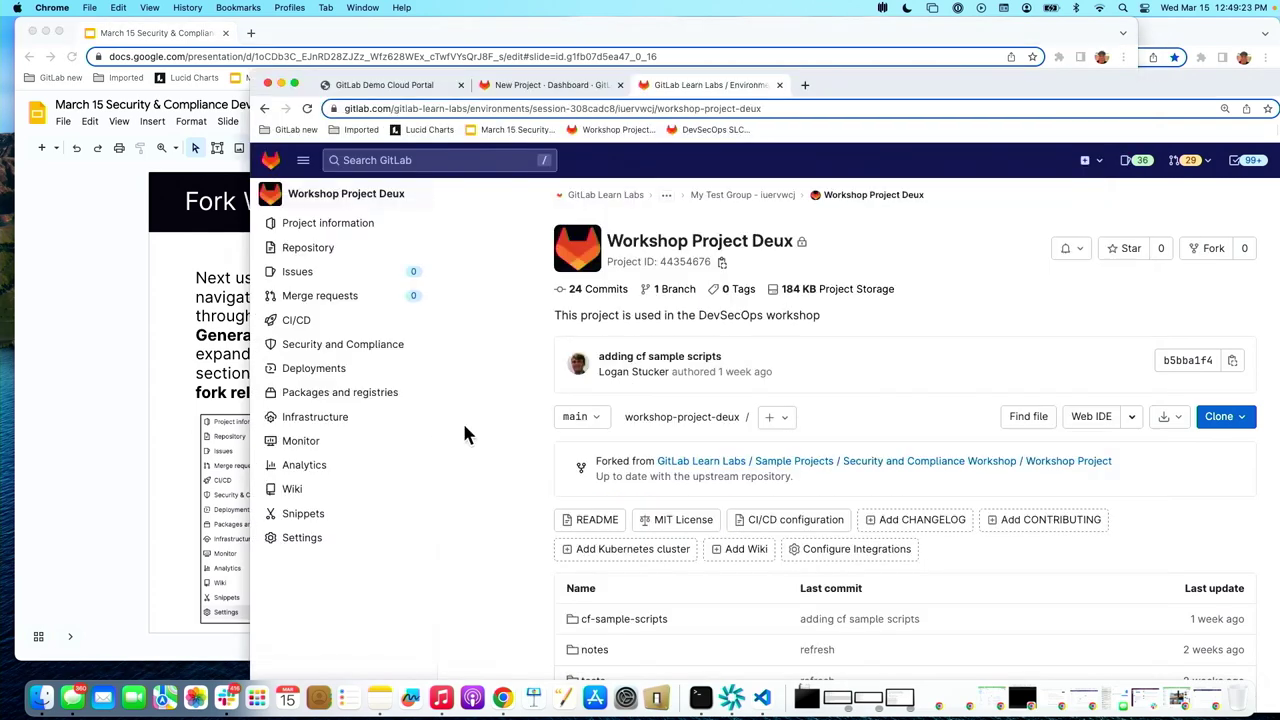
pyautogui.moveTo(309, 543)
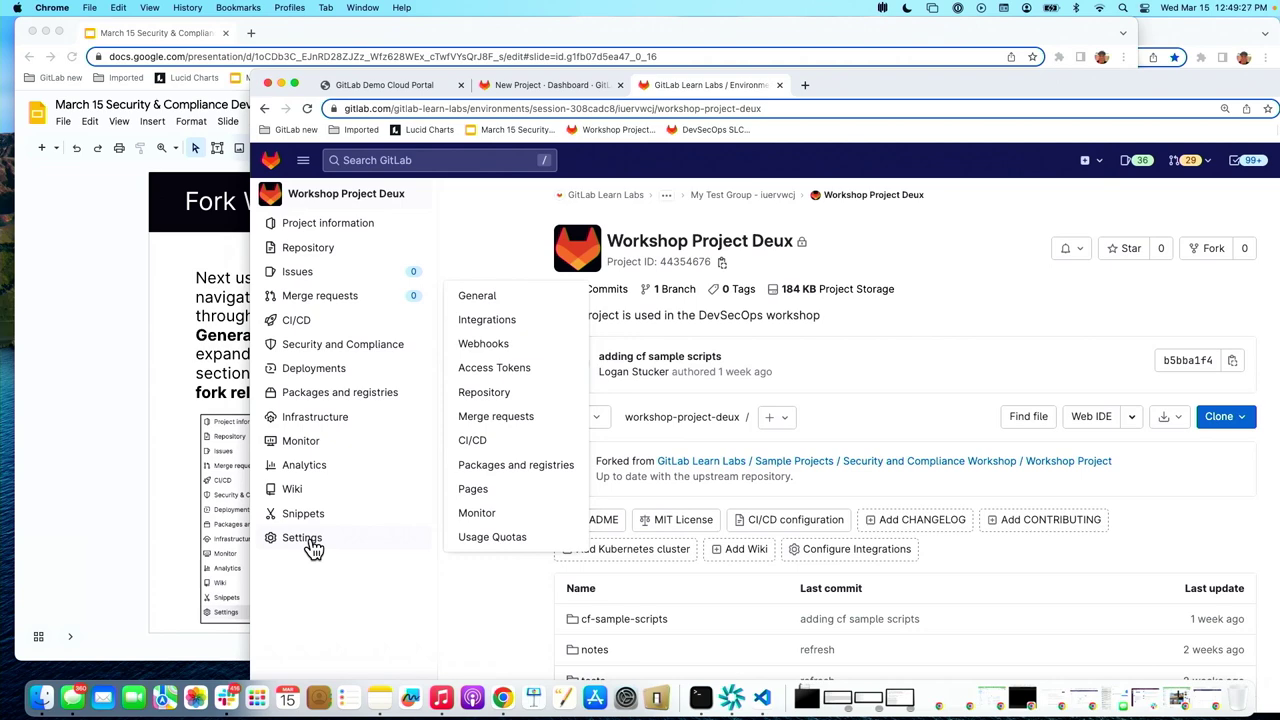
pyautogui.click(508, 308)
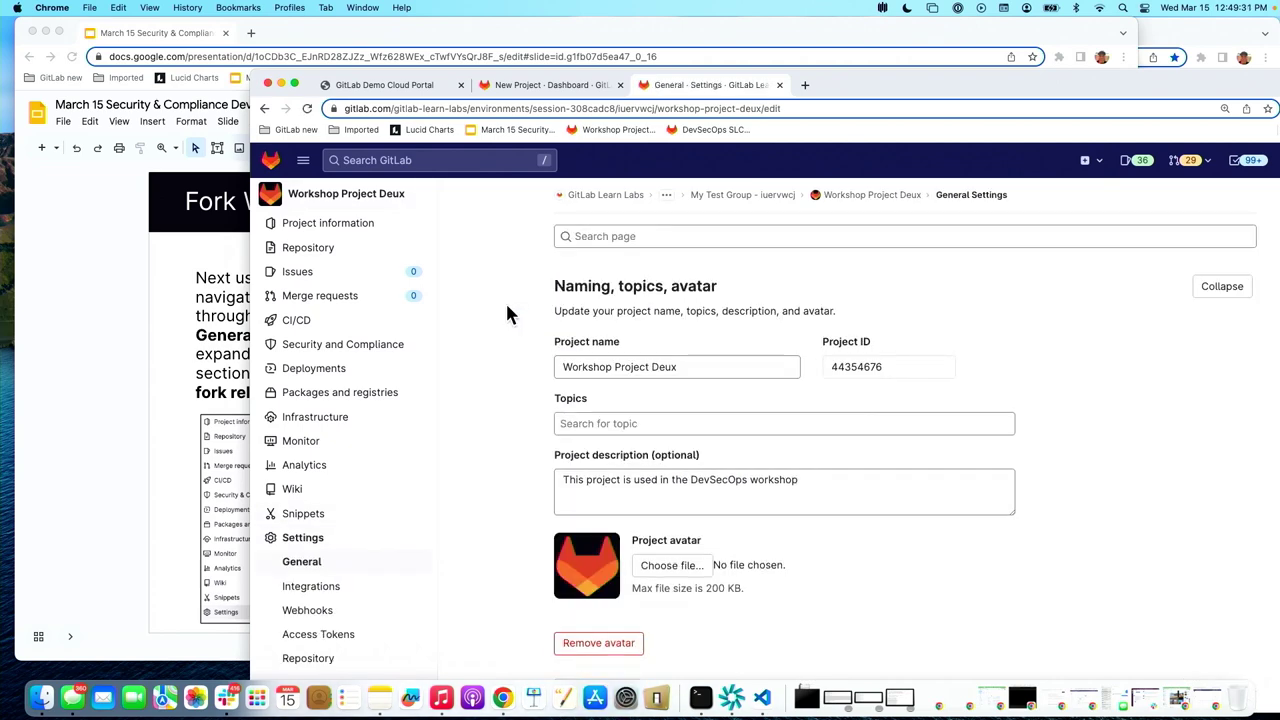
pyautogui.scroll(-10, 507, 307)
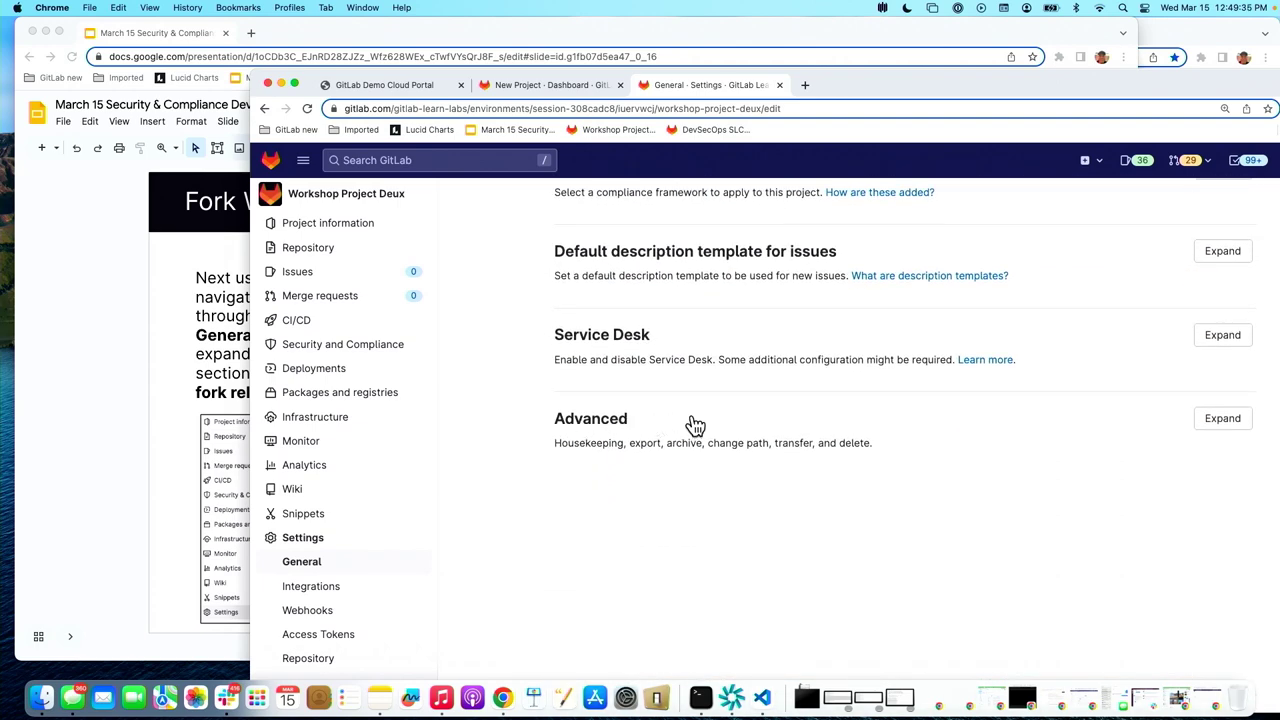
pyautogui.click(1224, 424)
pyautogui.scroll(-10, 953, 490)
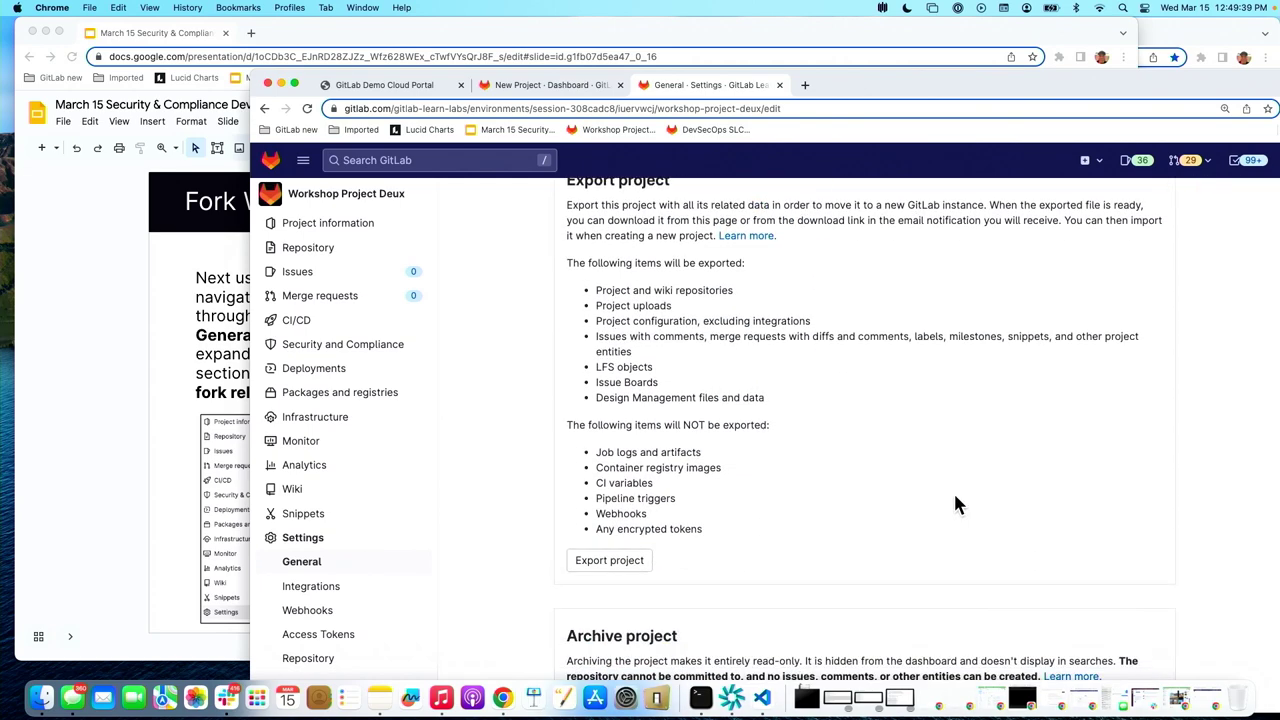
pyautogui.scroll(-10, 953, 491)
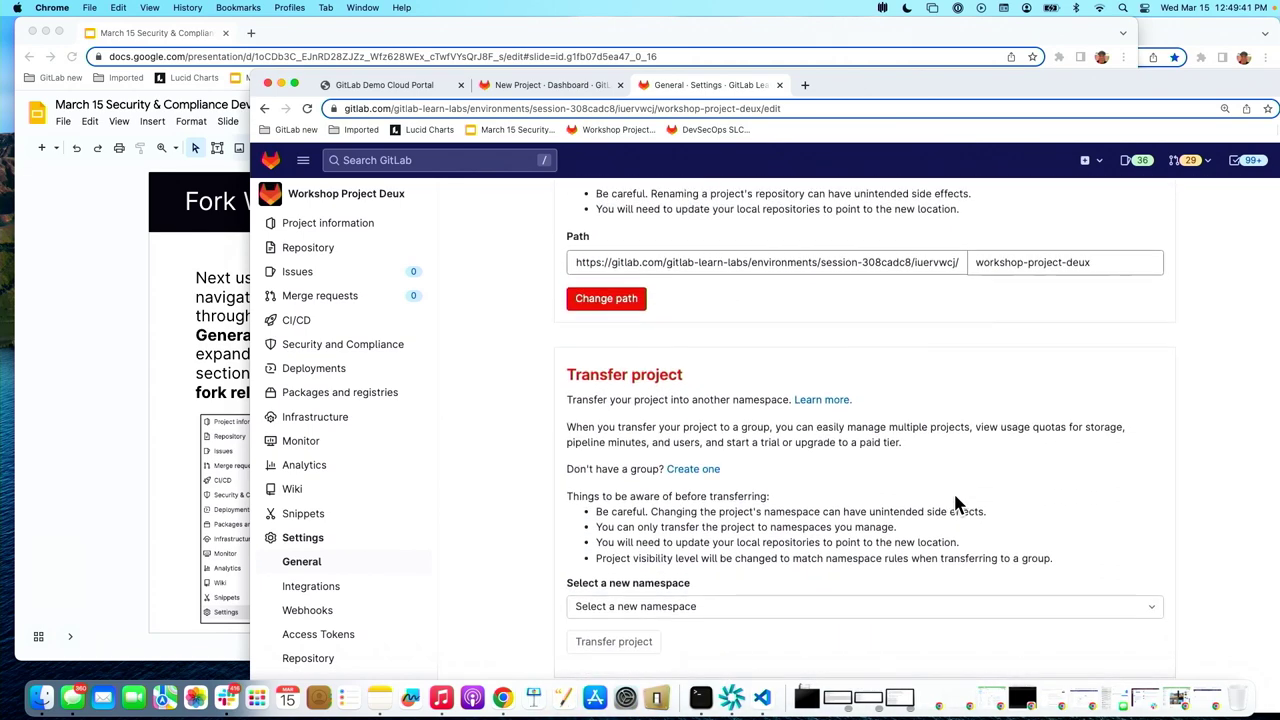
pyautogui.scroll(-2, 955, 497)
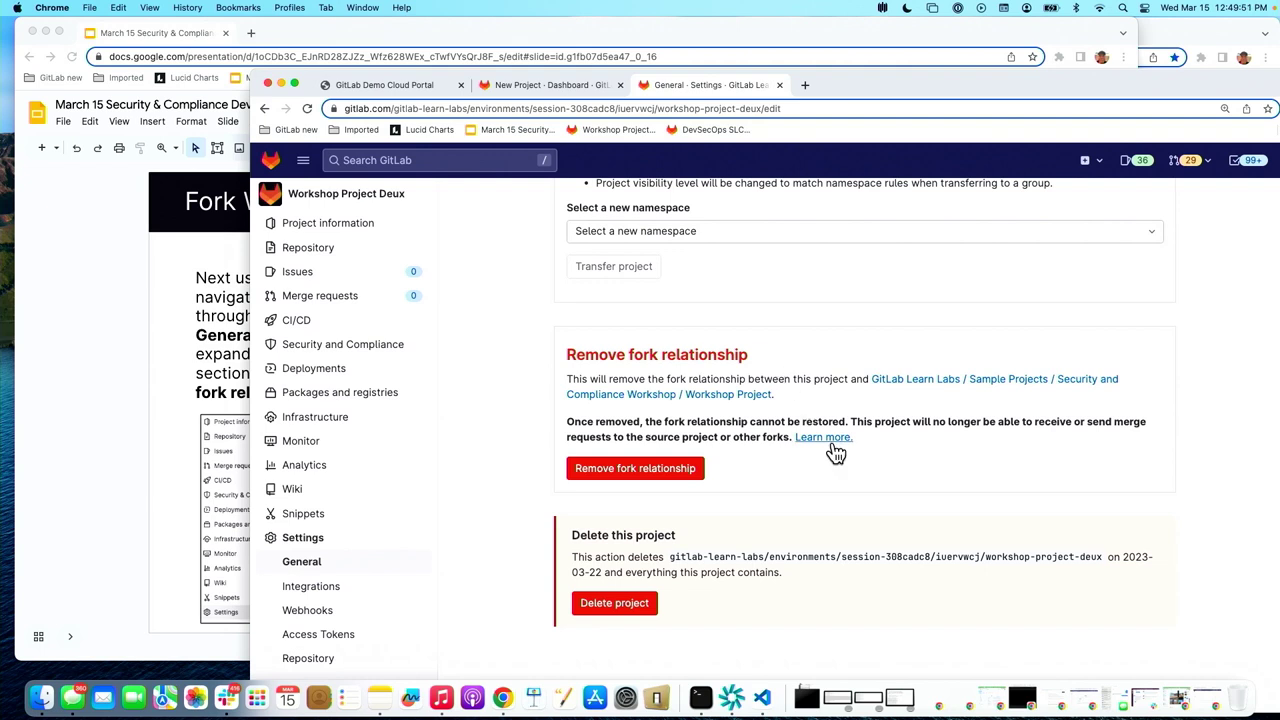
# Remove the fork relationship, confirming with the project slug 'workshop-project-deux'.
pyautogui.click(678, 475)
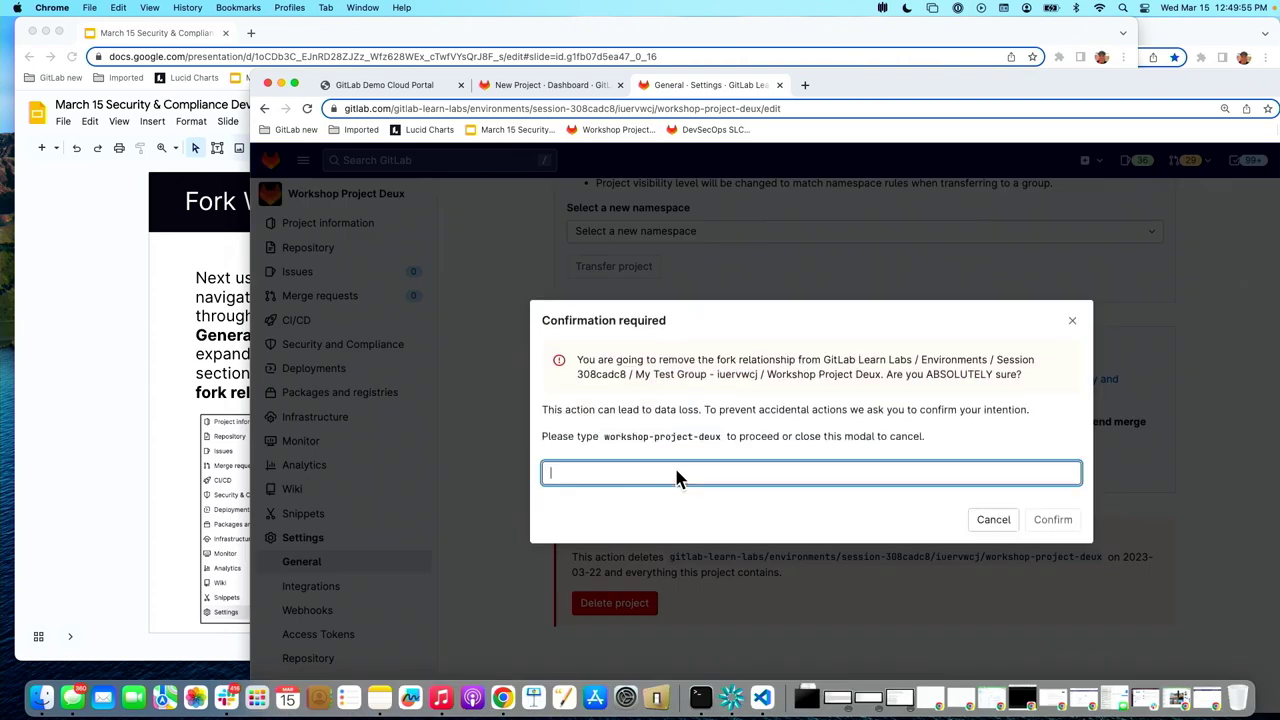
pyautogui.moveTo(721, 437); pyautogui.dragTo(605, 441)
pyautogui.press('super+c')
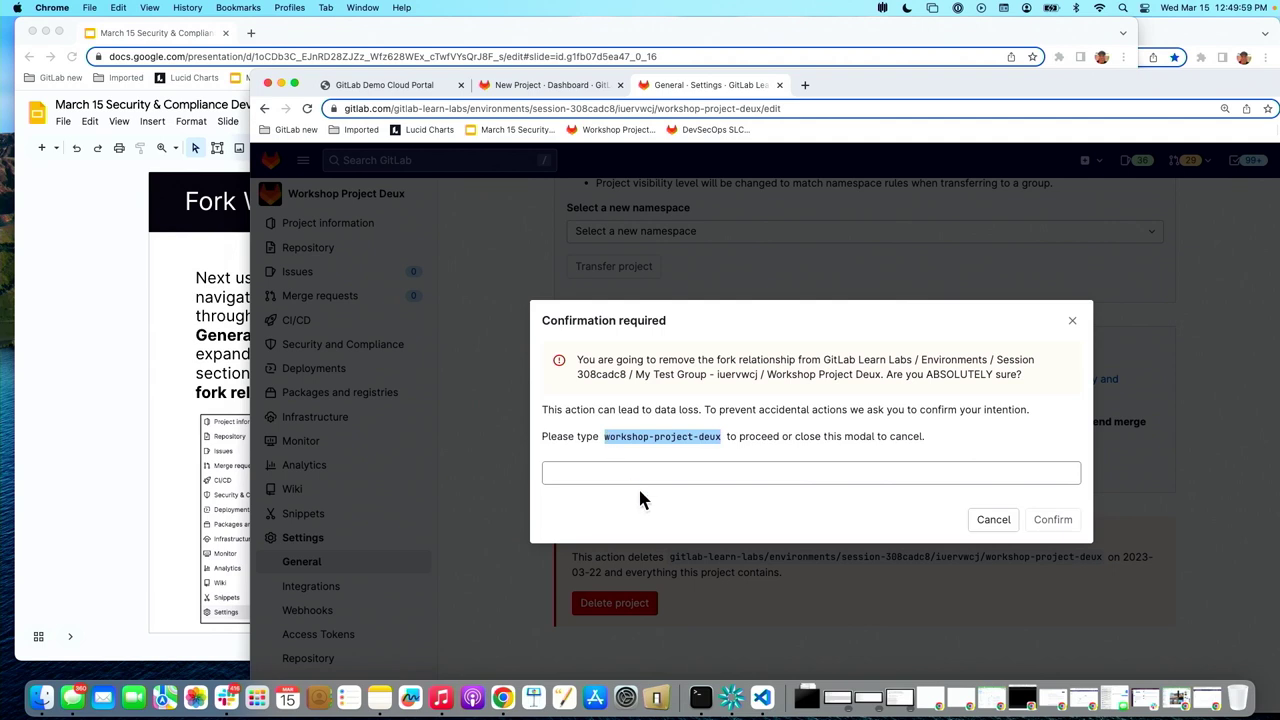
pyautogui.click(650, 473)
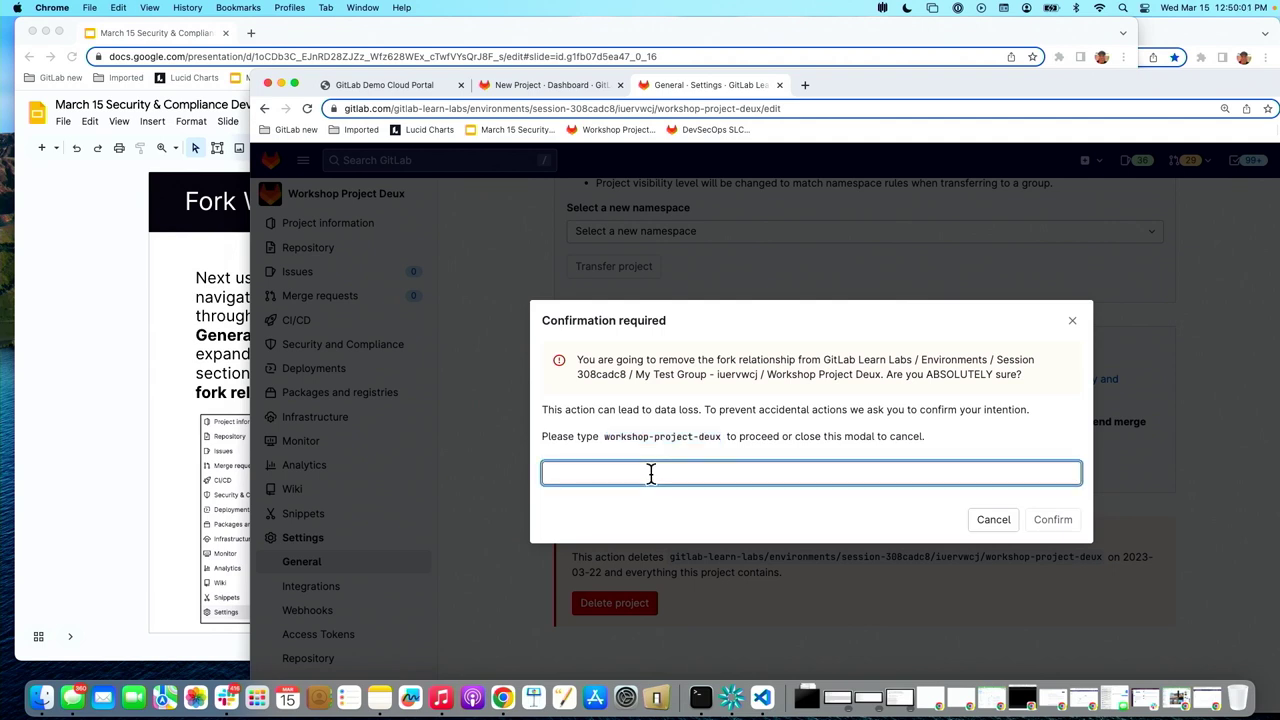
pyautogui.press('super+v')
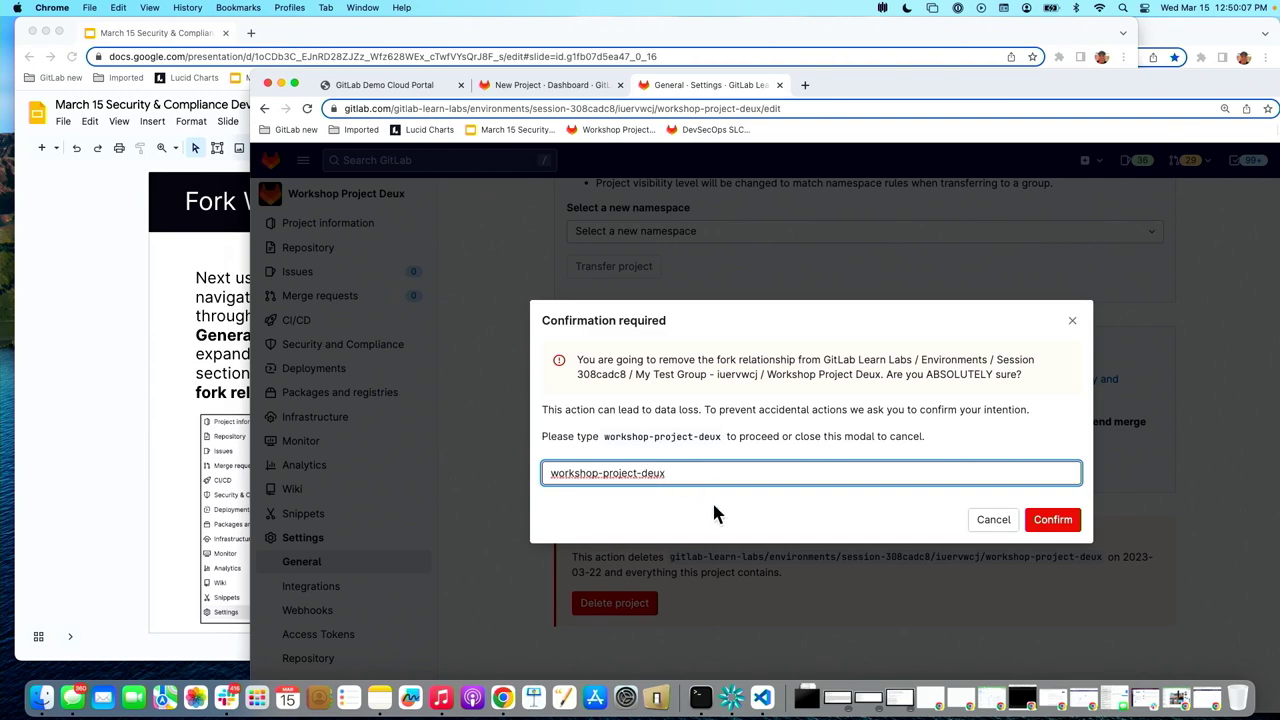
pyautogui.click(1055, 521)
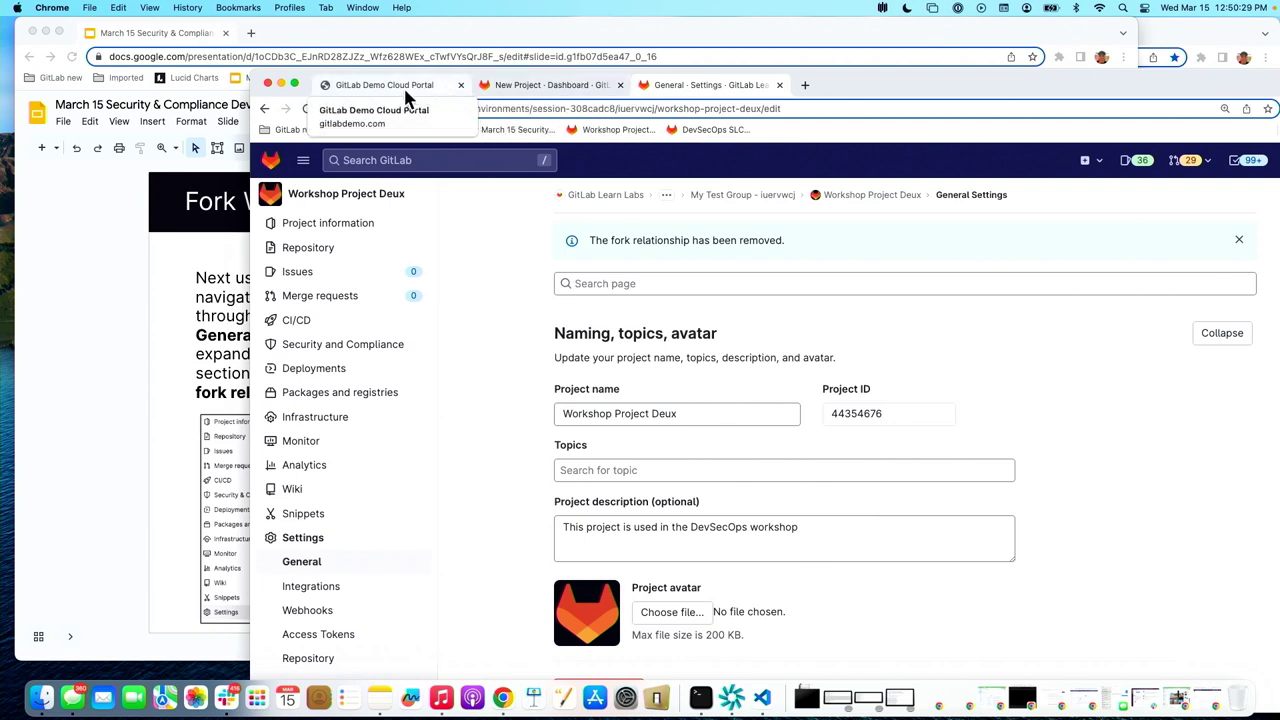
# Load tinyurl.com/devopsdaysslc in a new browser tab.
pyautogui.click(806, 87)
pyautogui.press('super+v')
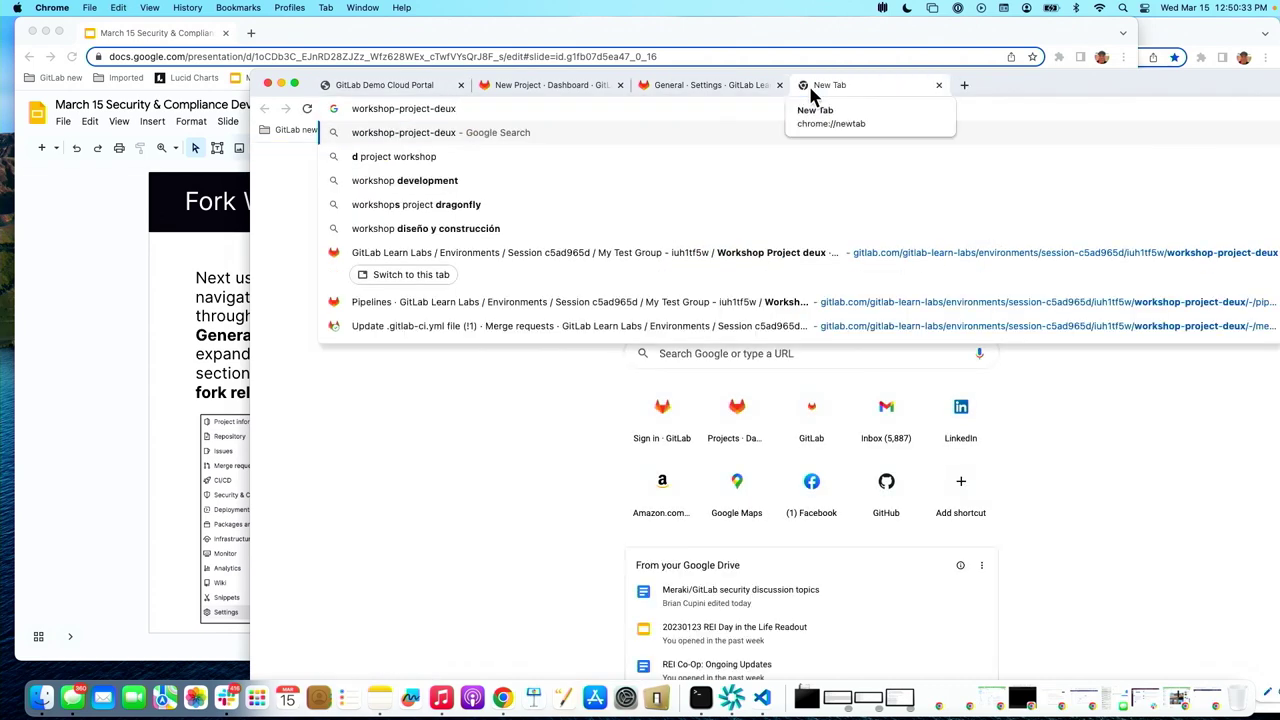
pyautogui.press('super+a')
pyautogui.press('BackSpace')
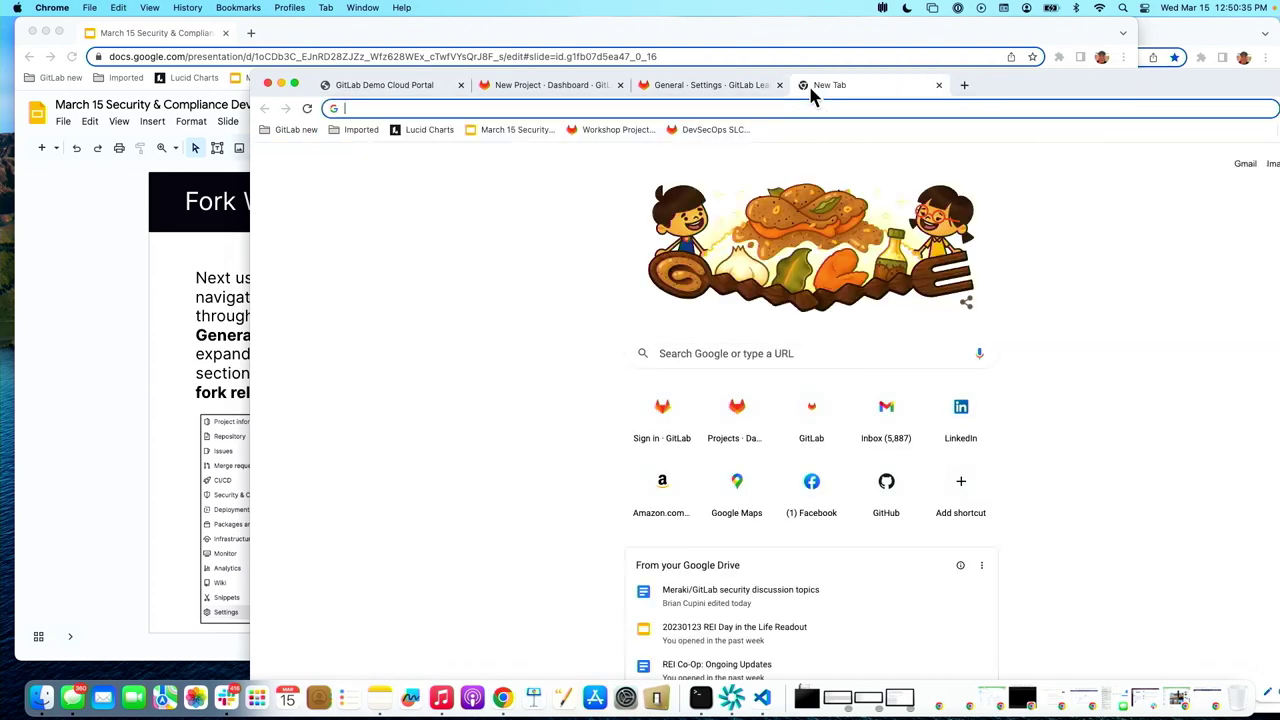
pyautogui.write('tinyurl')
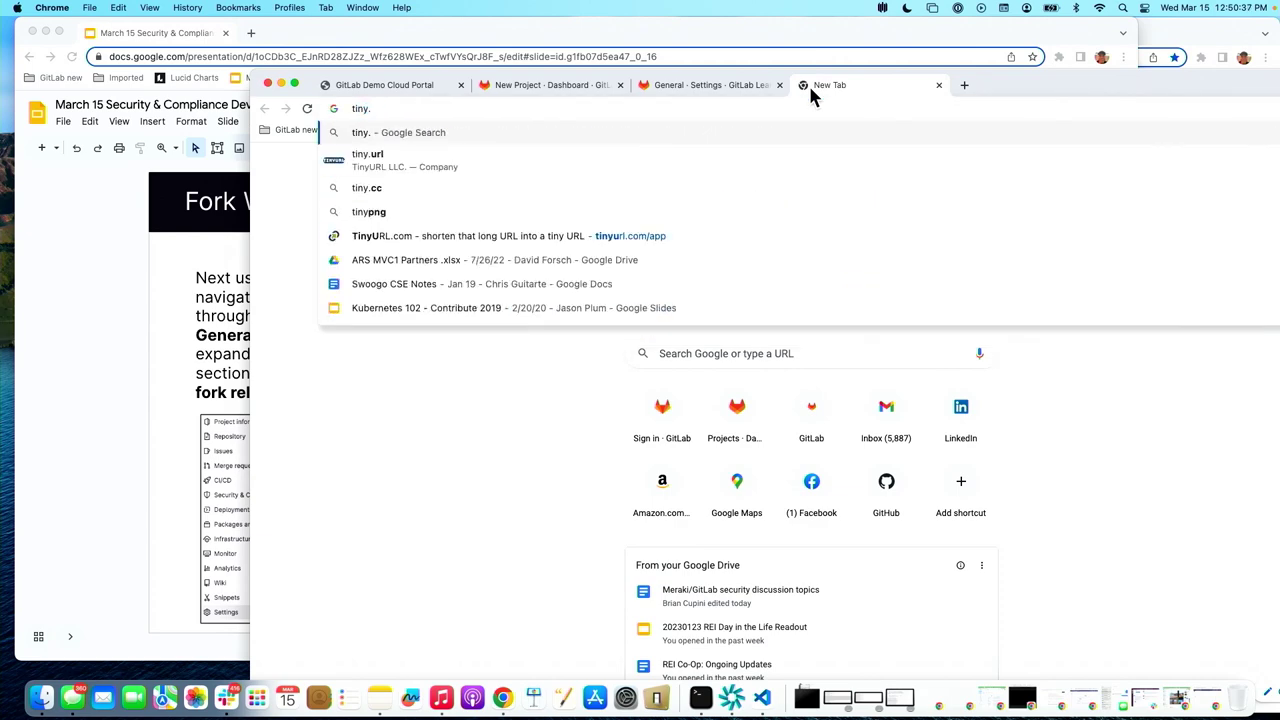
pyautogui.write('.com')
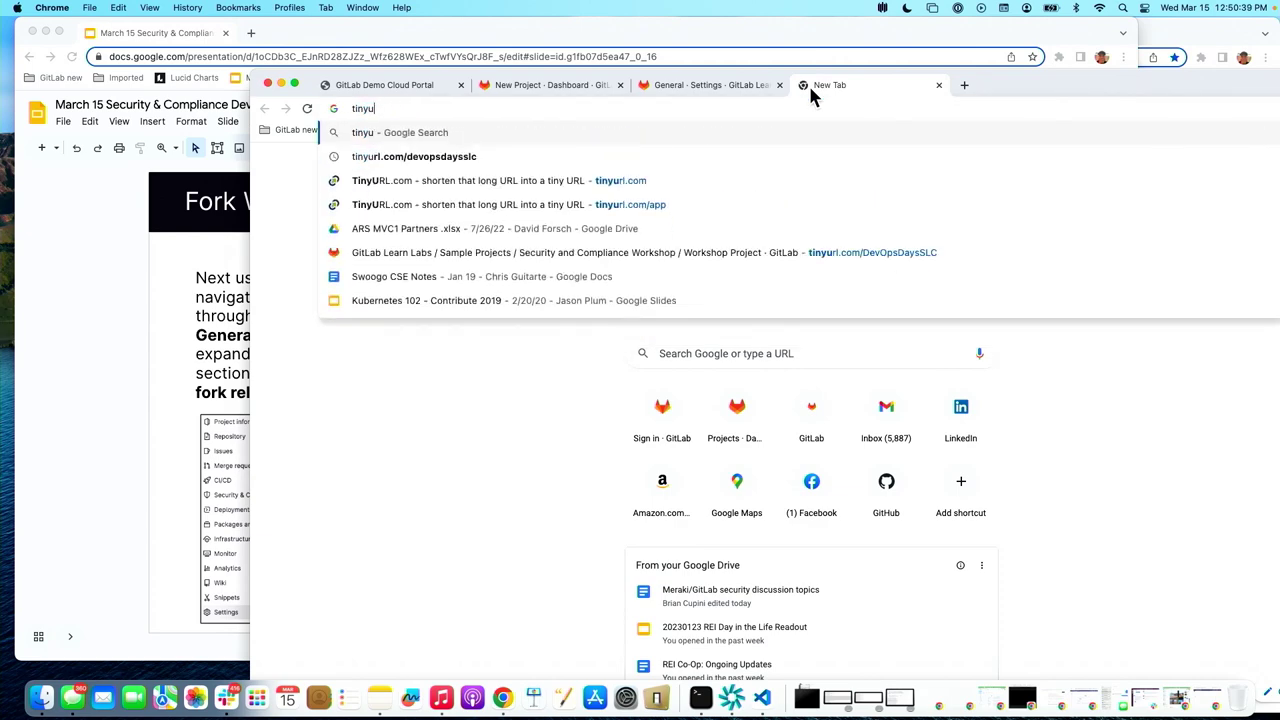
pyautogui.write('/')
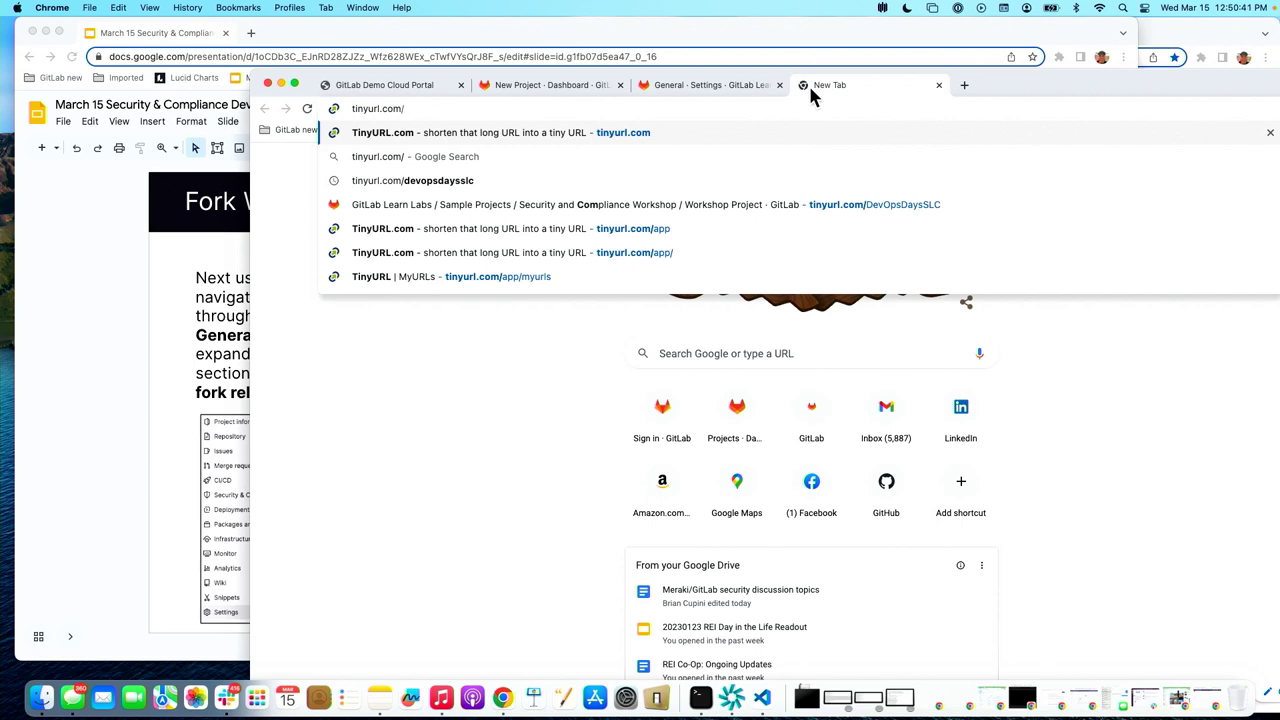
pyautogui.write('d')
pyautogui.write('psd')
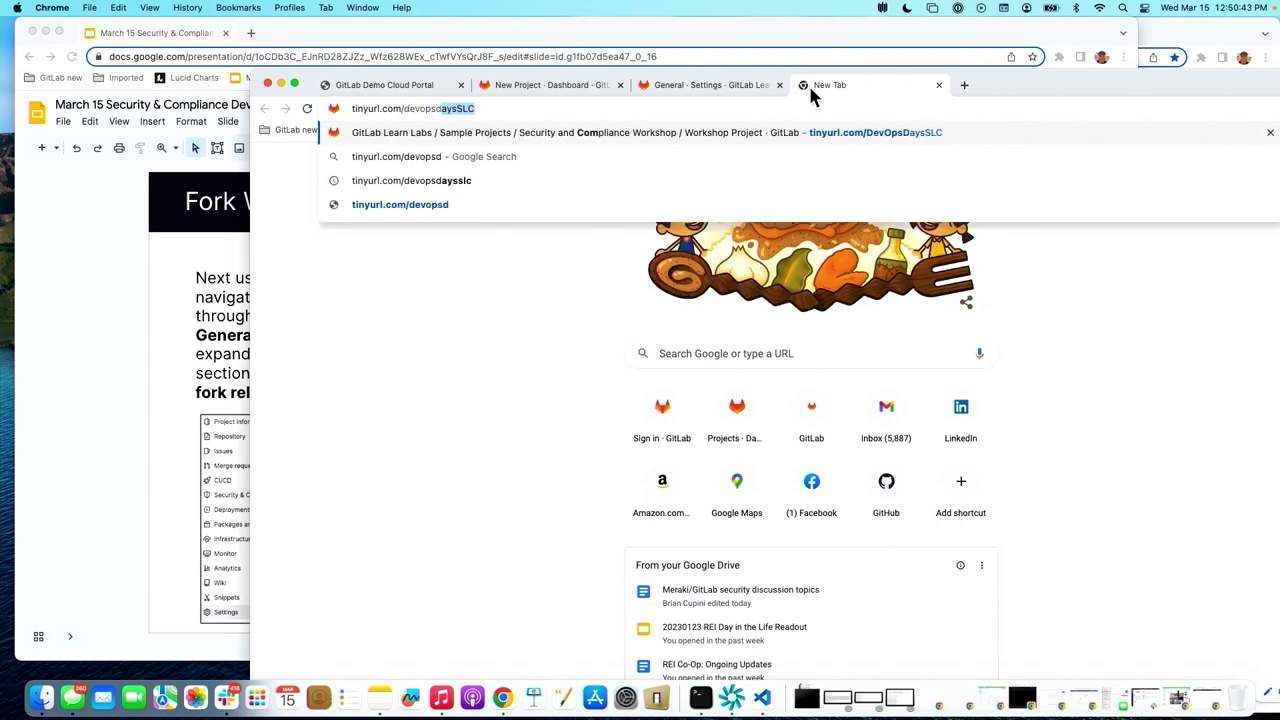
pyautogui.write('aysslc')
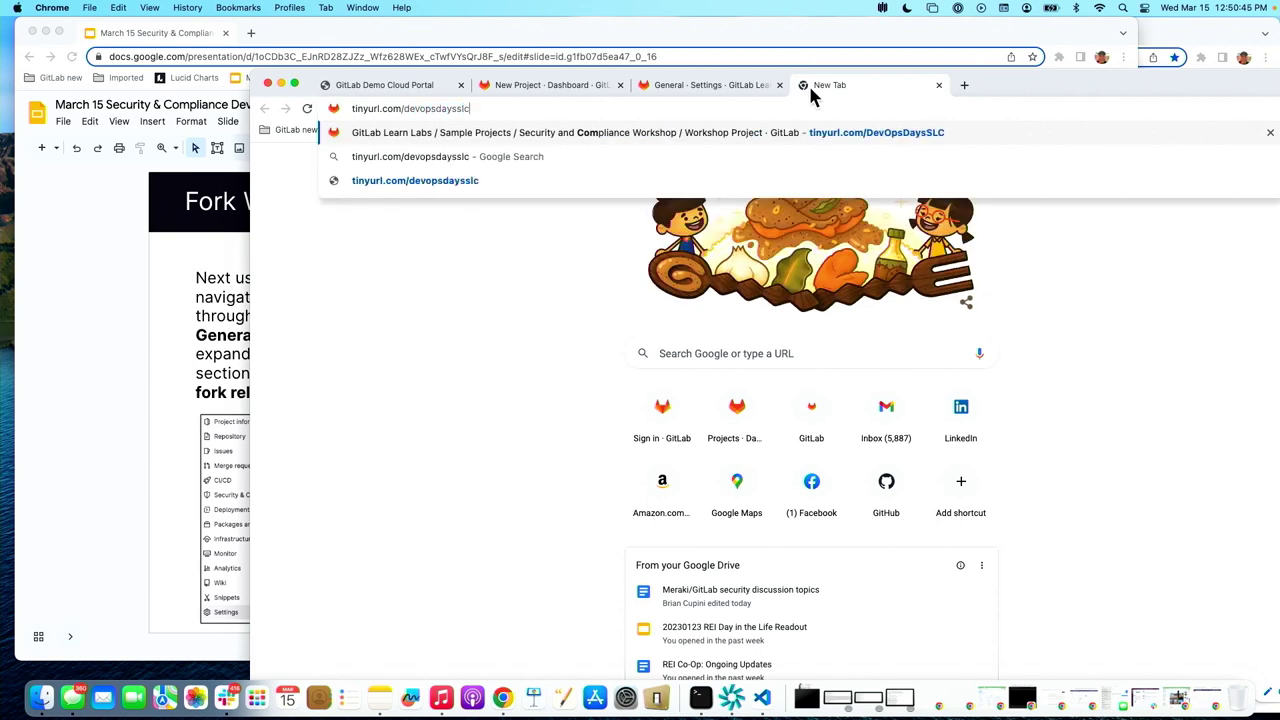
pyautogui.press('Return')
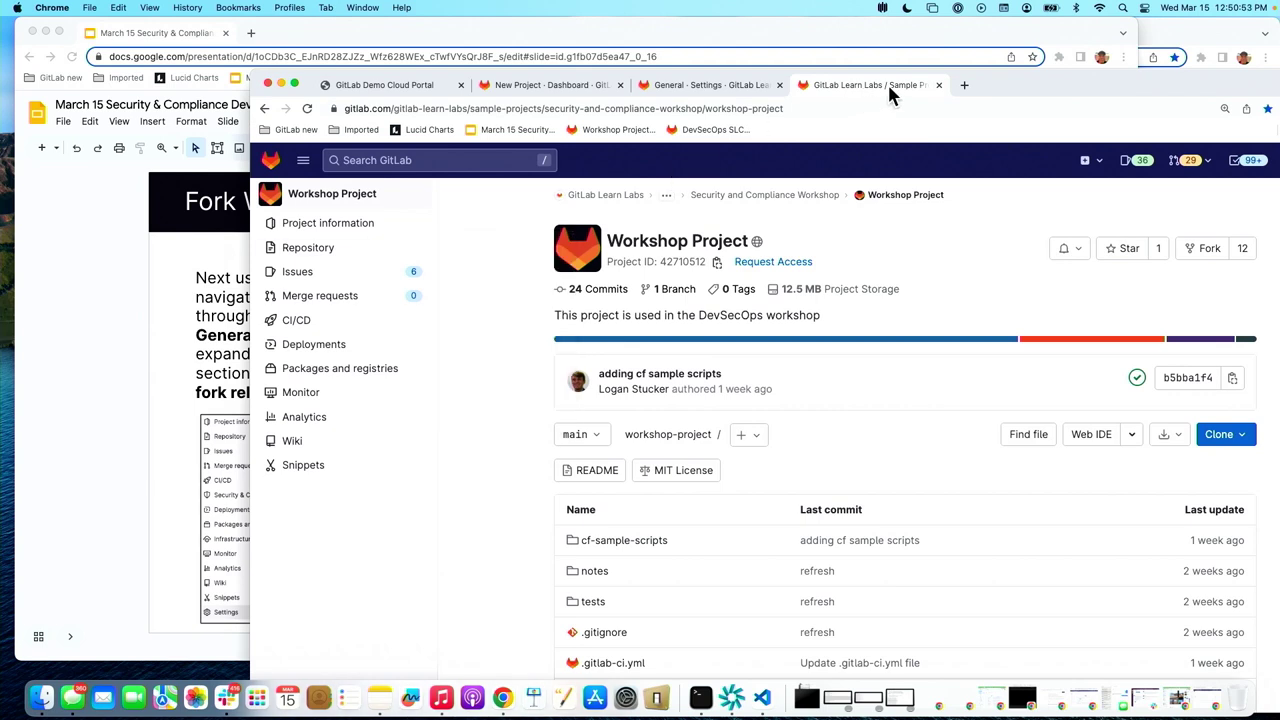
# Show the Workshop Project's issue list, then bring back the deck at 'Lap #1: Shift-Left'.
pyautogui.moveTo(889, 88); pyautogui.dragTo(732, 103)
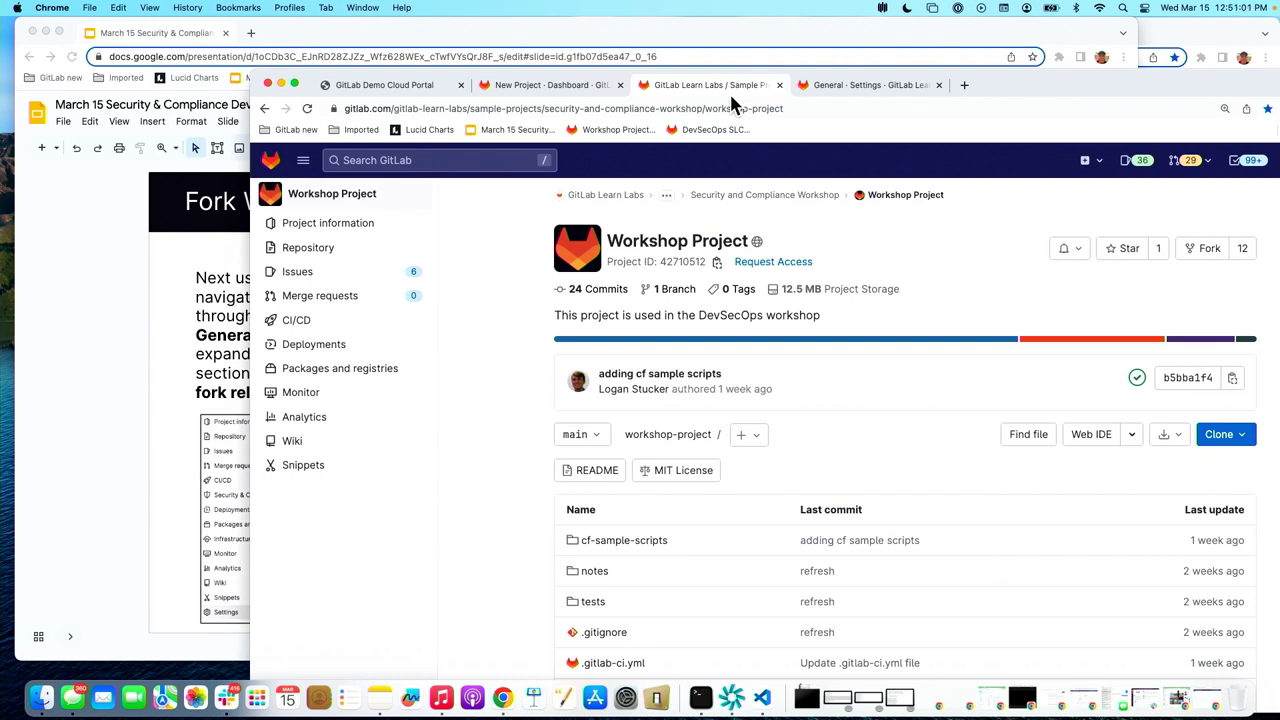
pyautogui.moveTo(329, 285)
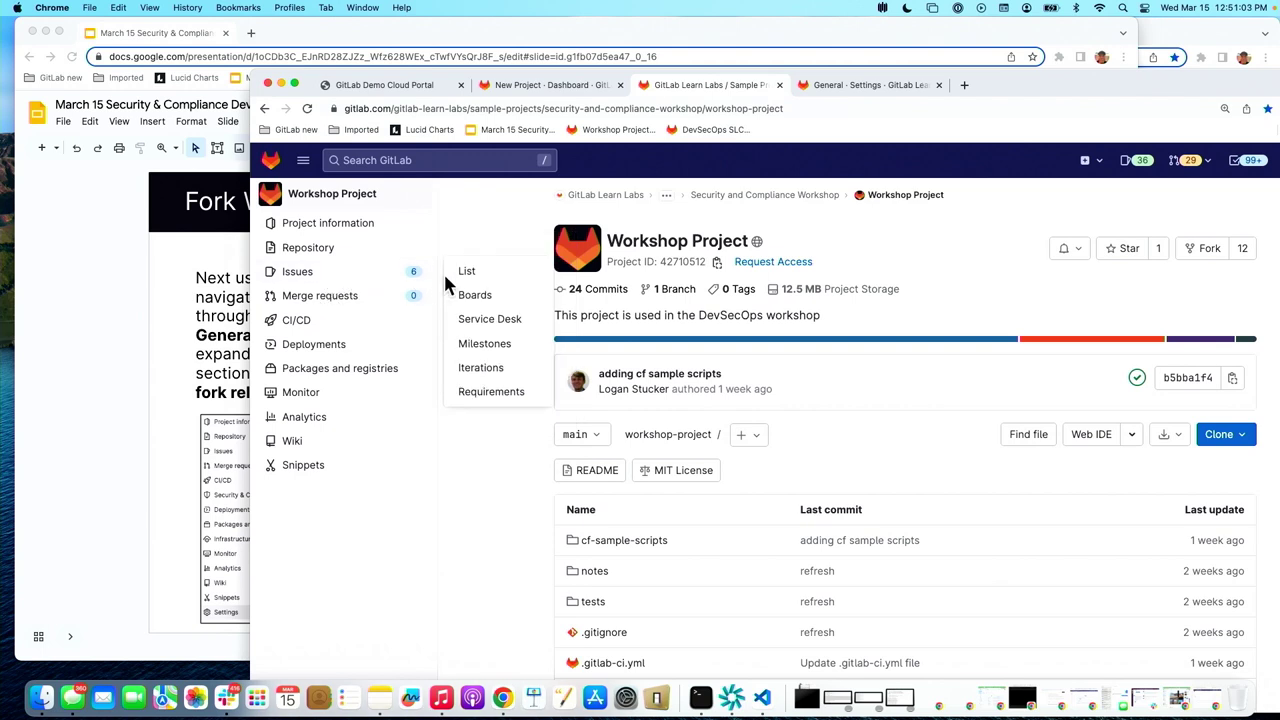
pyautogui.click(470, 276)
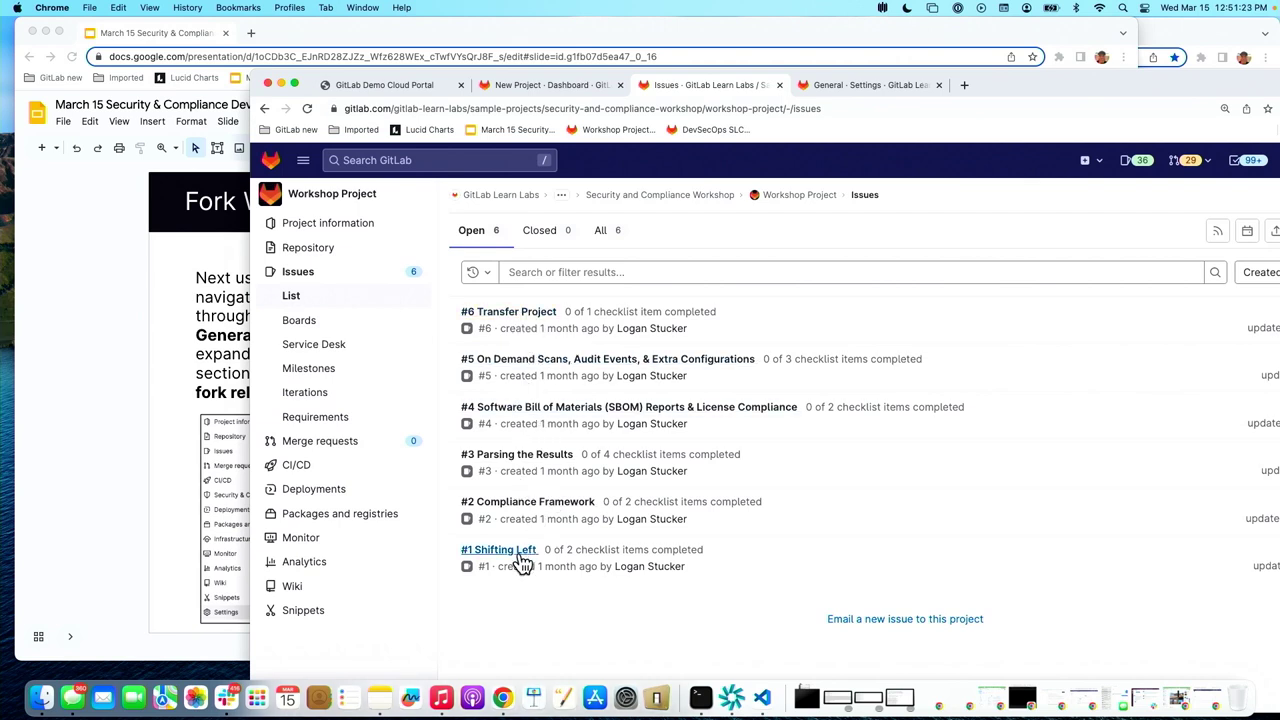
pyautogui.click(127, 446)
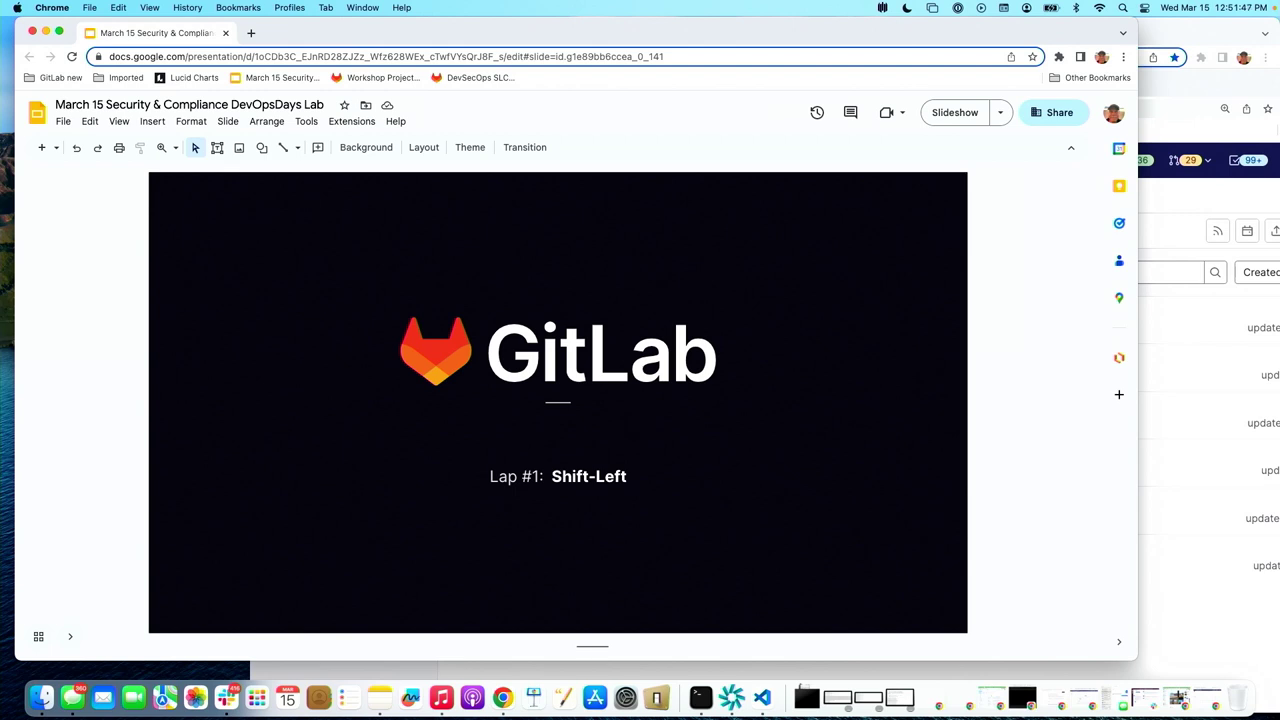
# Step three slides forward, past the Shifting Left photo, to the 57%/43% survey slide.
pyautogui.press('Down')
pyautogui.press('Down')
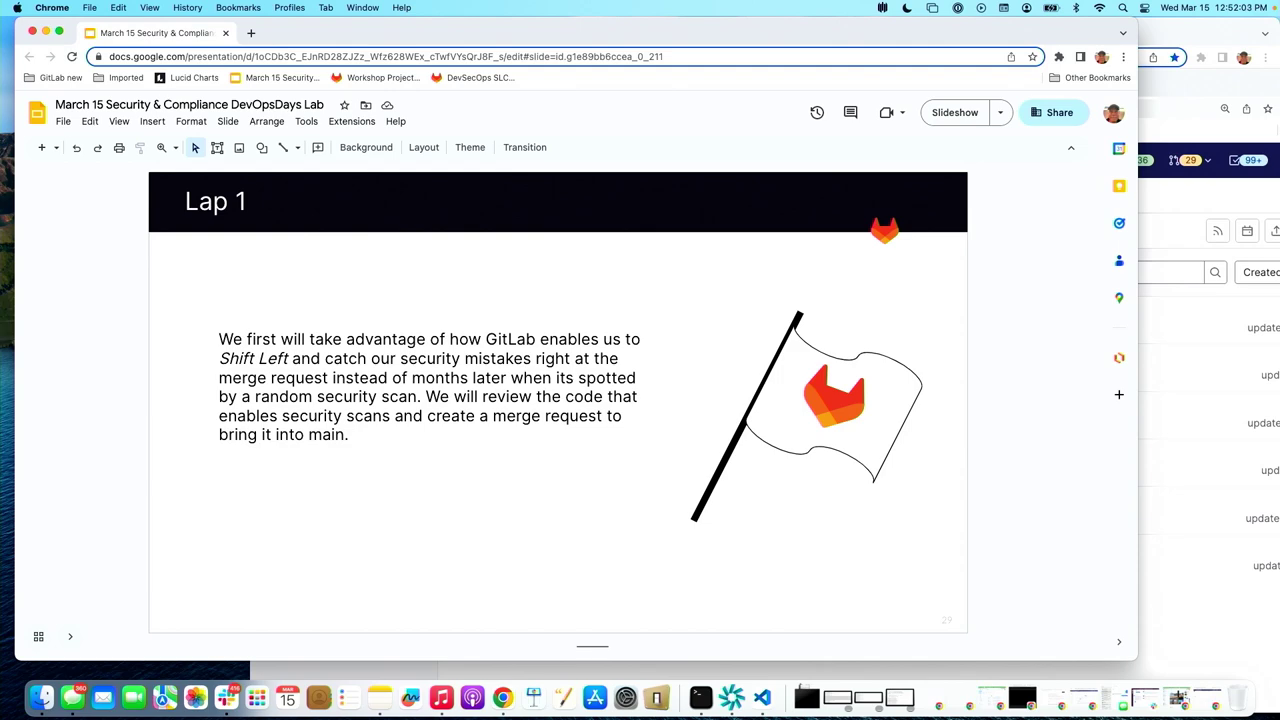
pyautogui.press('Down')
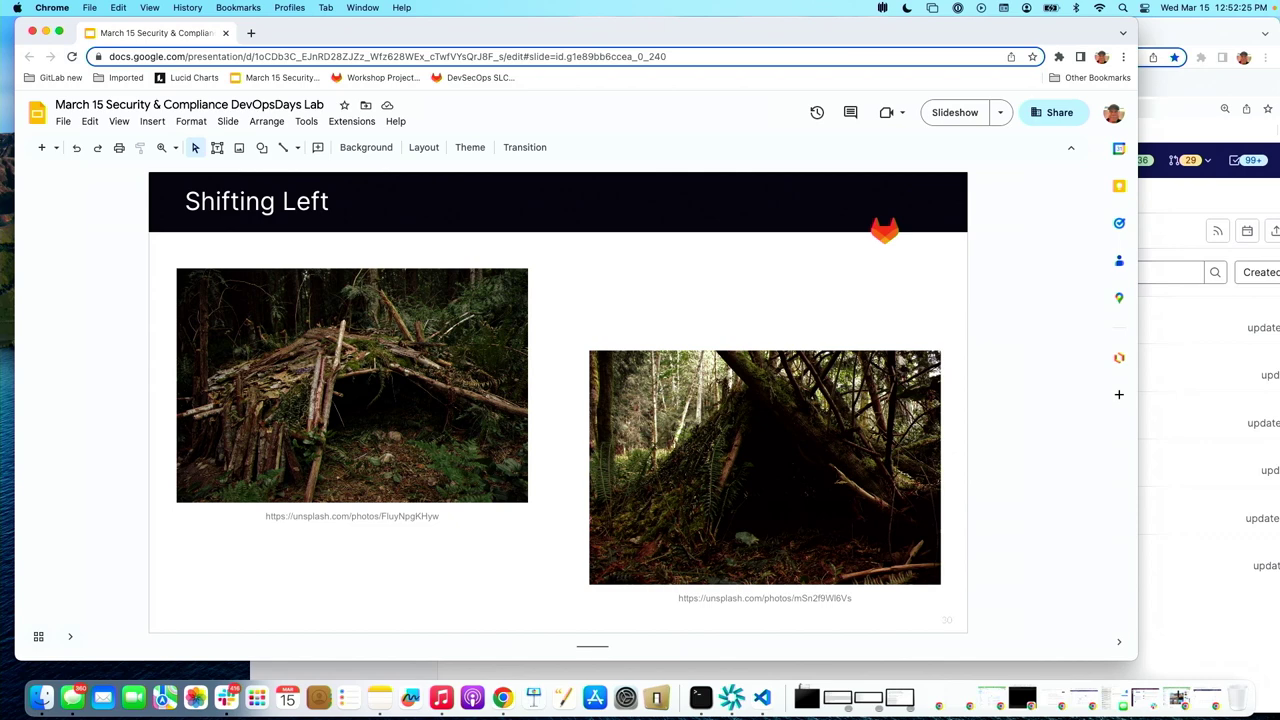
pyautogui.press('Down')
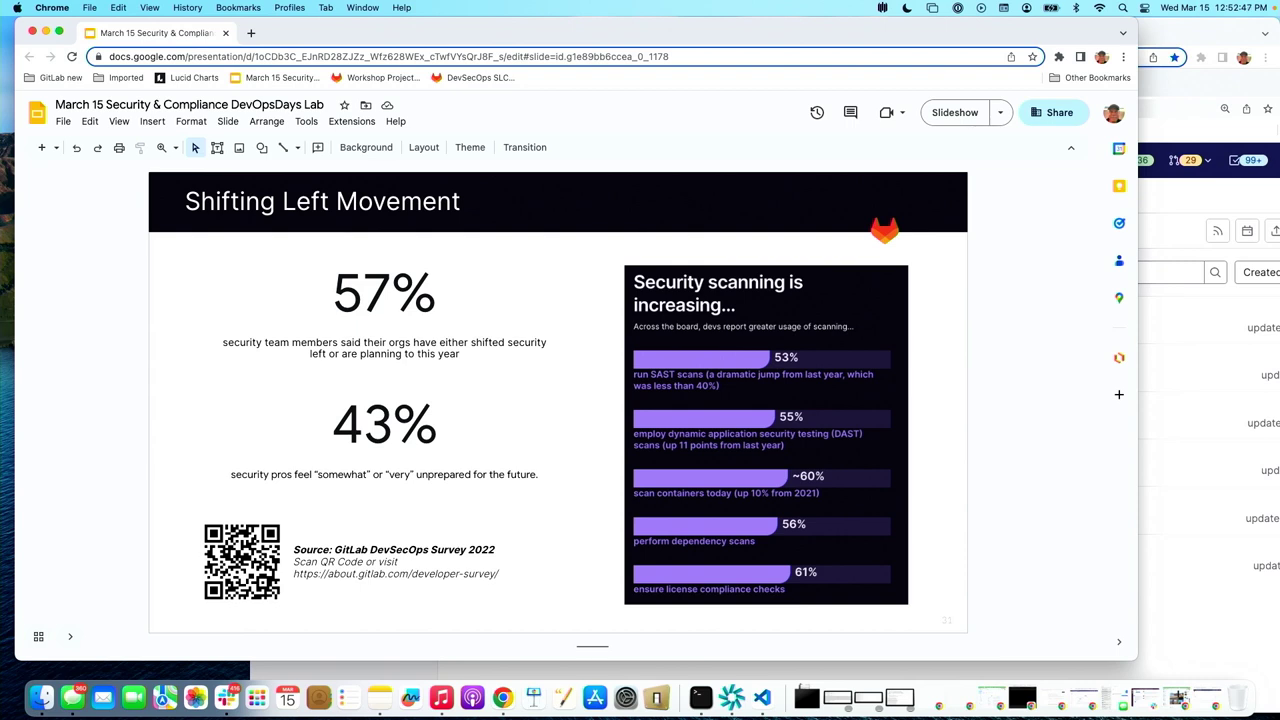
# Step three slides forward, past DevSecOps lifecycle and workflow testing, to 'Hands On Exercise #1'.
pyautogui.press('Down')
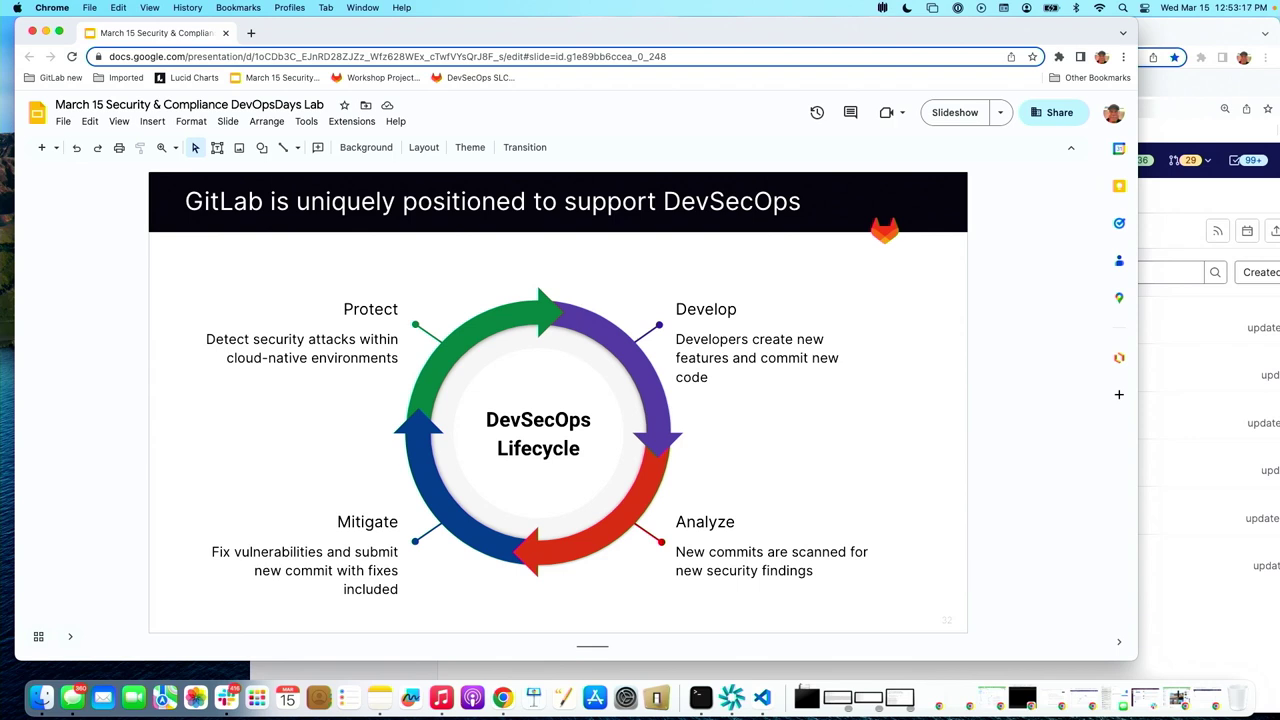
pyautogui.press('Down')
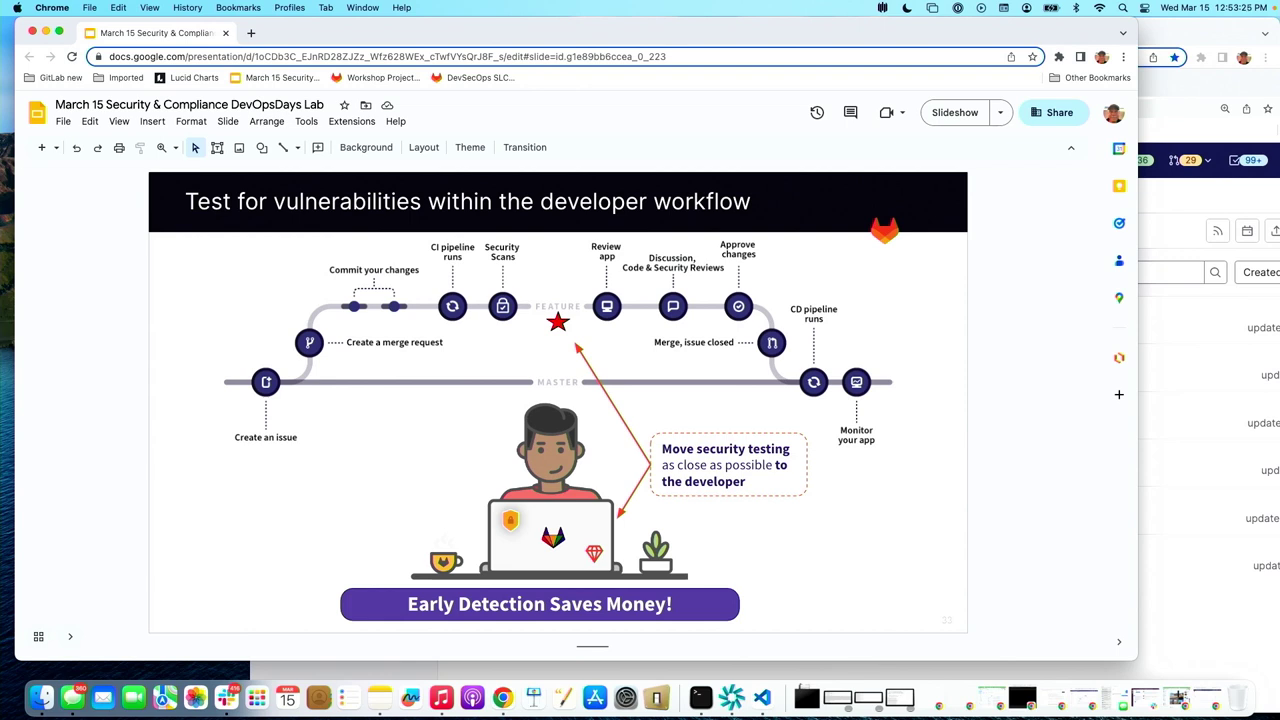
pyautogui.press('Down')
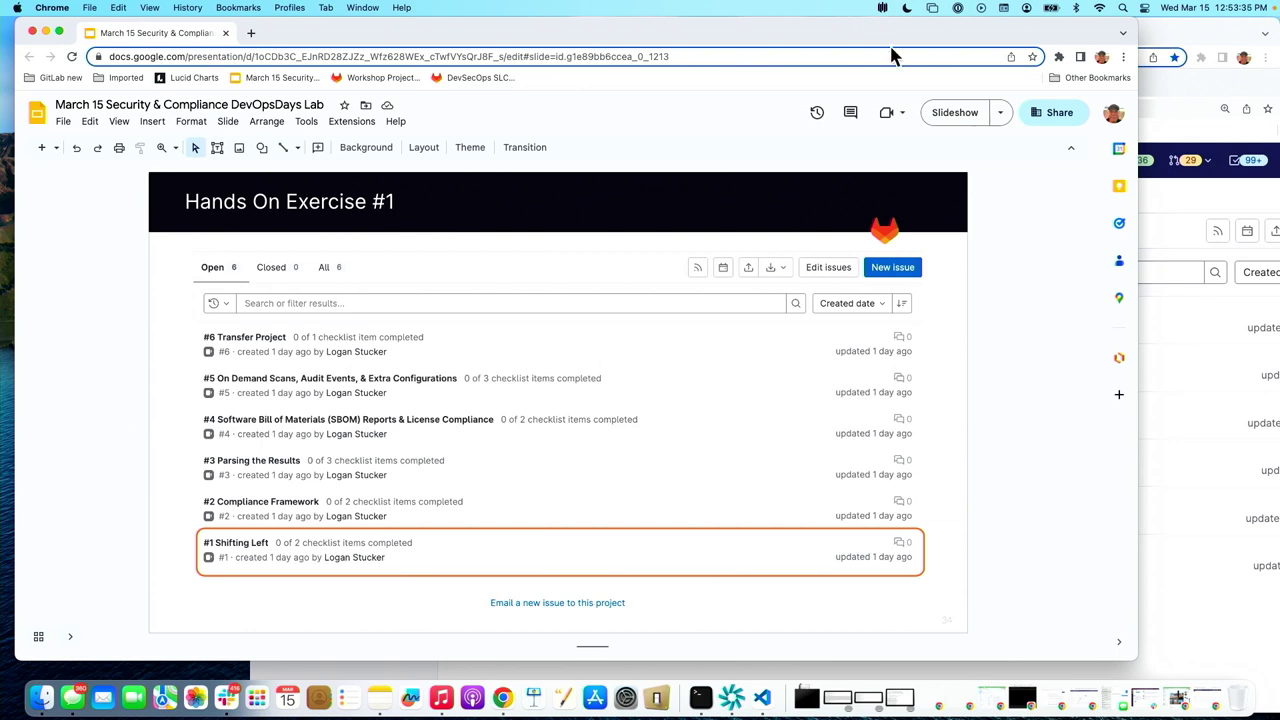
# Pull the Workshop Project Issues page into its own window, sized to the left half.
pyautogui.click(1193, 38)
pyautogui.moveTo(521, 36); pyautogui.dragTo(503, 122)
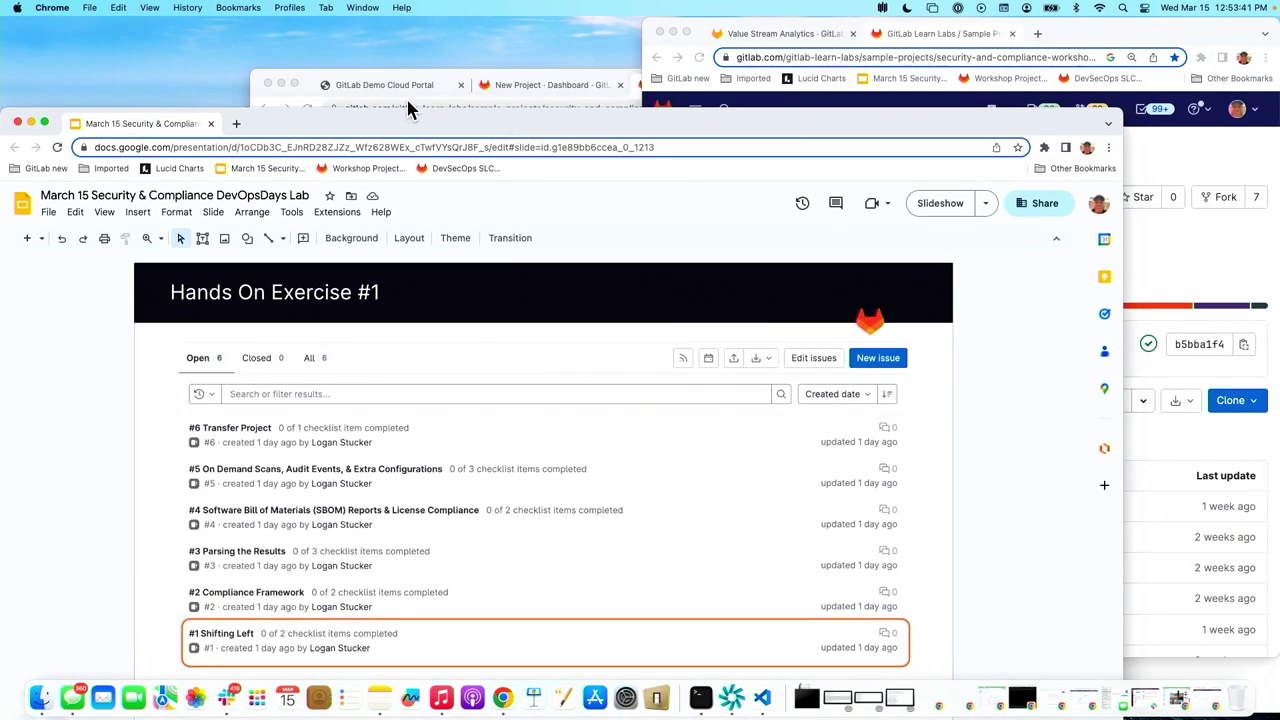
pyautogui.click(302, 78)
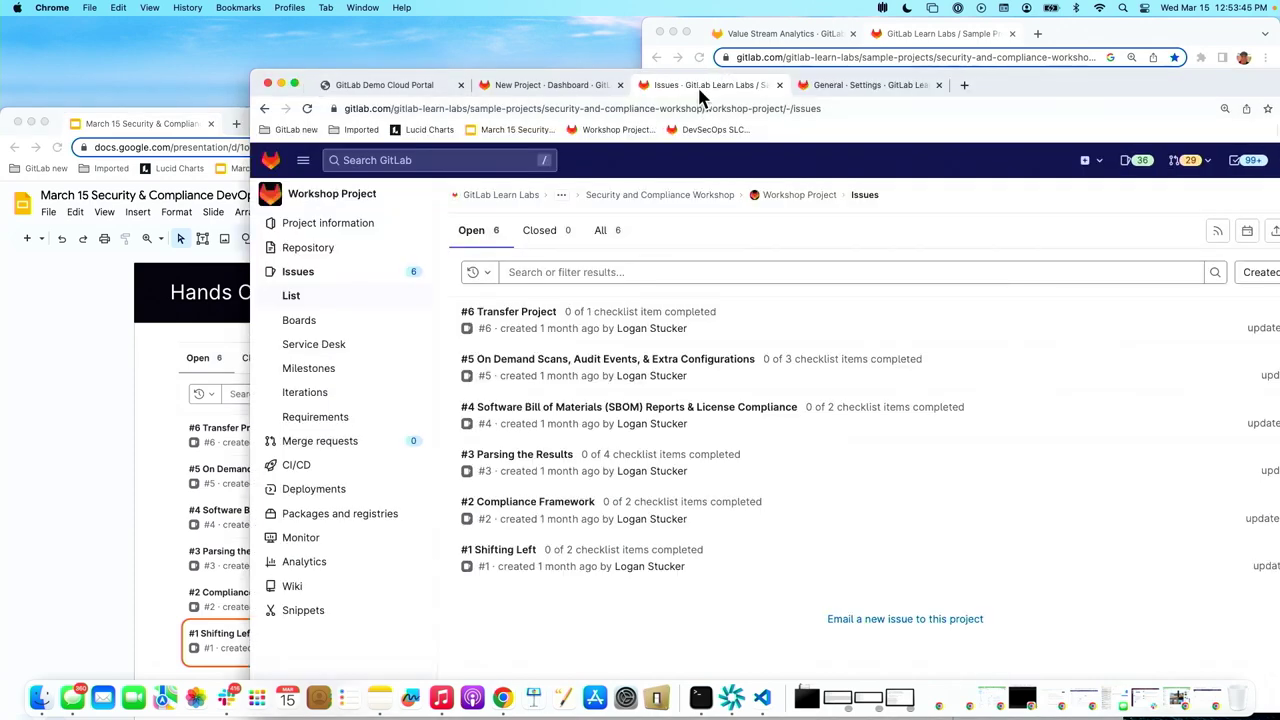
pyautogui.moveTo(700, 90); pyautogui.dragTo(142, 36)
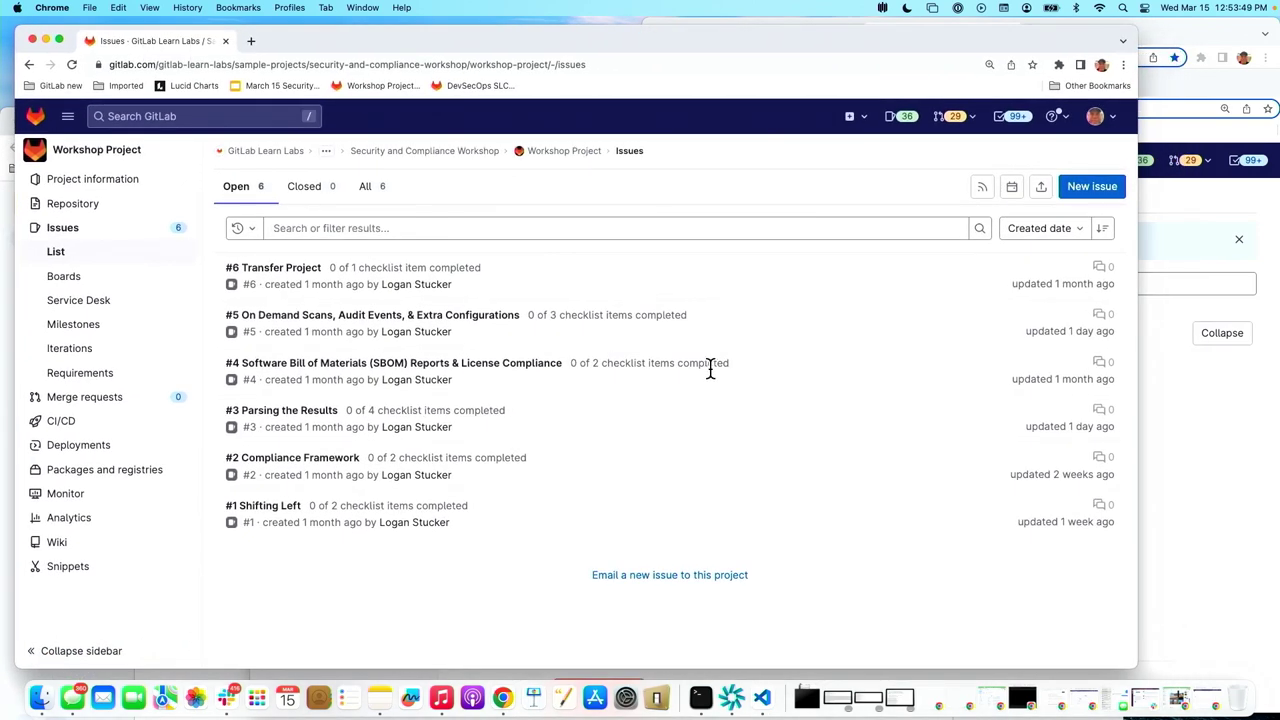
pyautogui.moveTo(1135, 671); pyautogui.dragTo(640, 604)
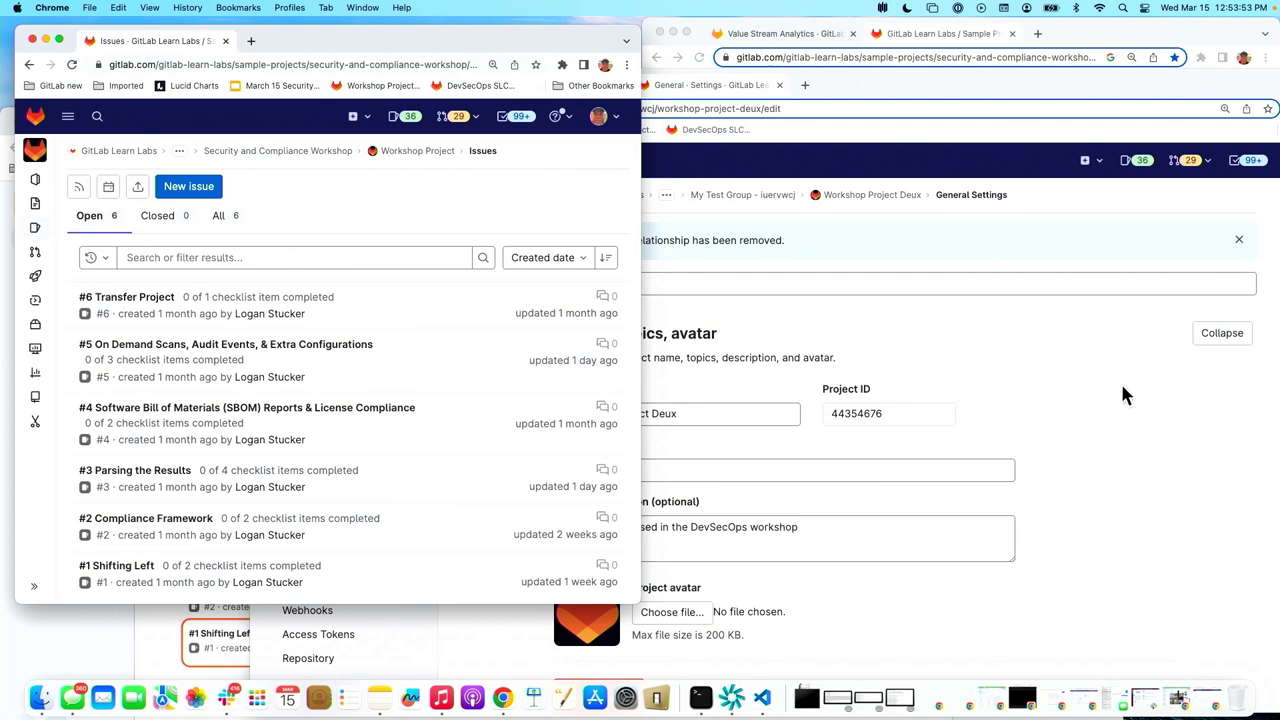
# Fit the Workshop Project Deux settings window to the right half and narrow the Issues window slightly.
pyautogui.click(1100, 378)
pyautogui.moveTo(303, 80); pyautogui.dragTo(574, 30)
pyautogui.moveTo(1169, 43); pyautogui.dragTo(1080, 50)
pyautogui.moveTo(1063, 48); pyautogui.dragTo(983, 47)
pyautogui.moveTo(386, 29); pyautogui.dragTo(591, 26)
pyautogui.click(517, 50)
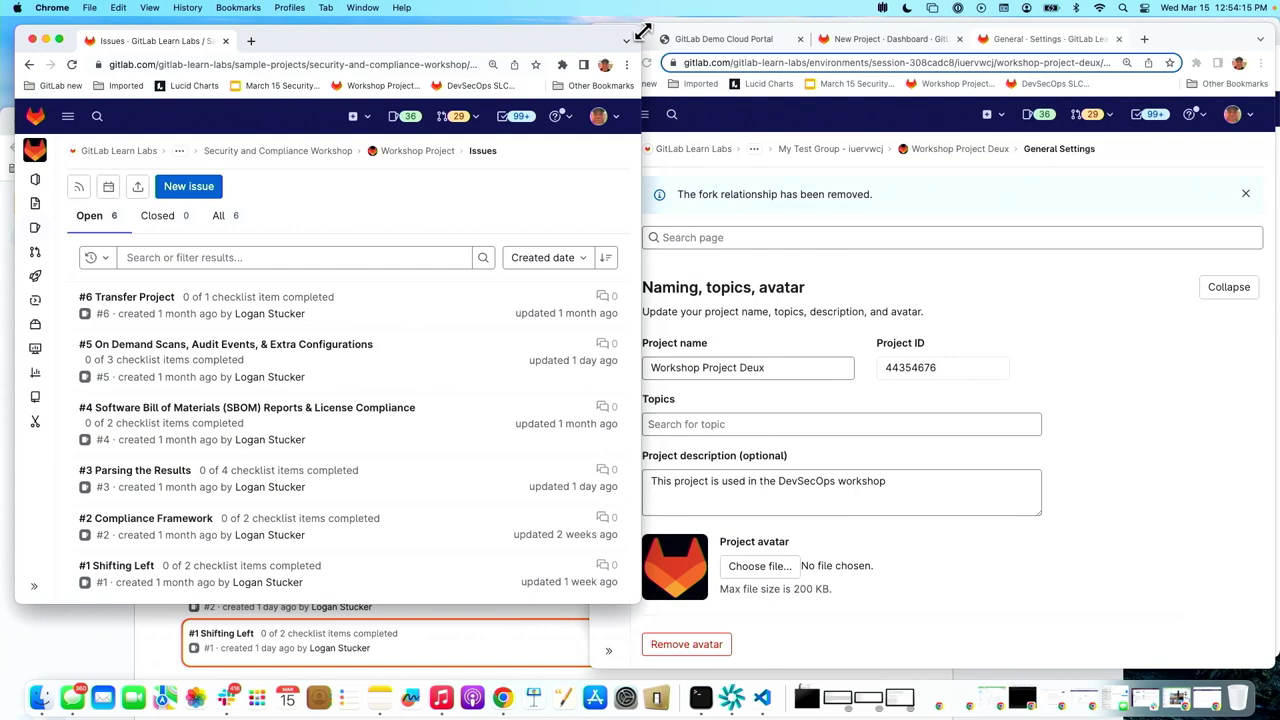
pyautogui.moveTo(634, 26); pyautogui.dragTo(588, 24)
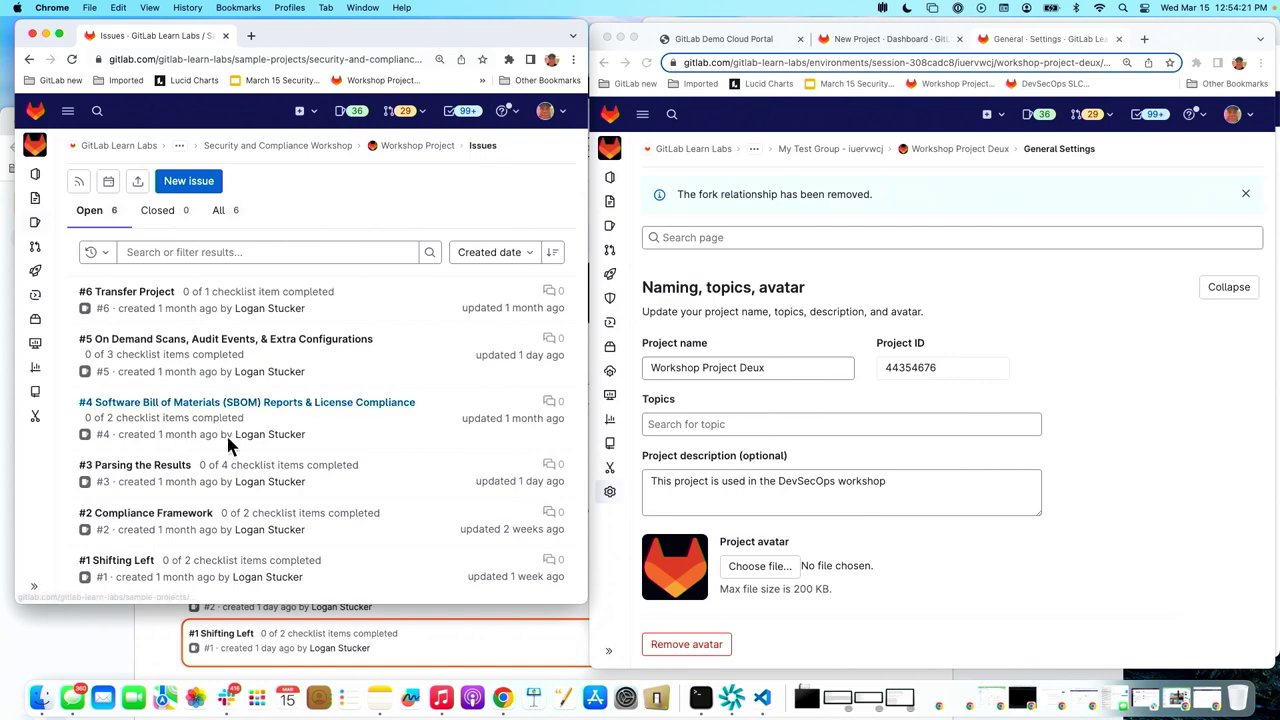
# Open issue #1 Shifting Left and read its Step 1: Adding Security Scans instructions.
pyautogui.click(121, 562)
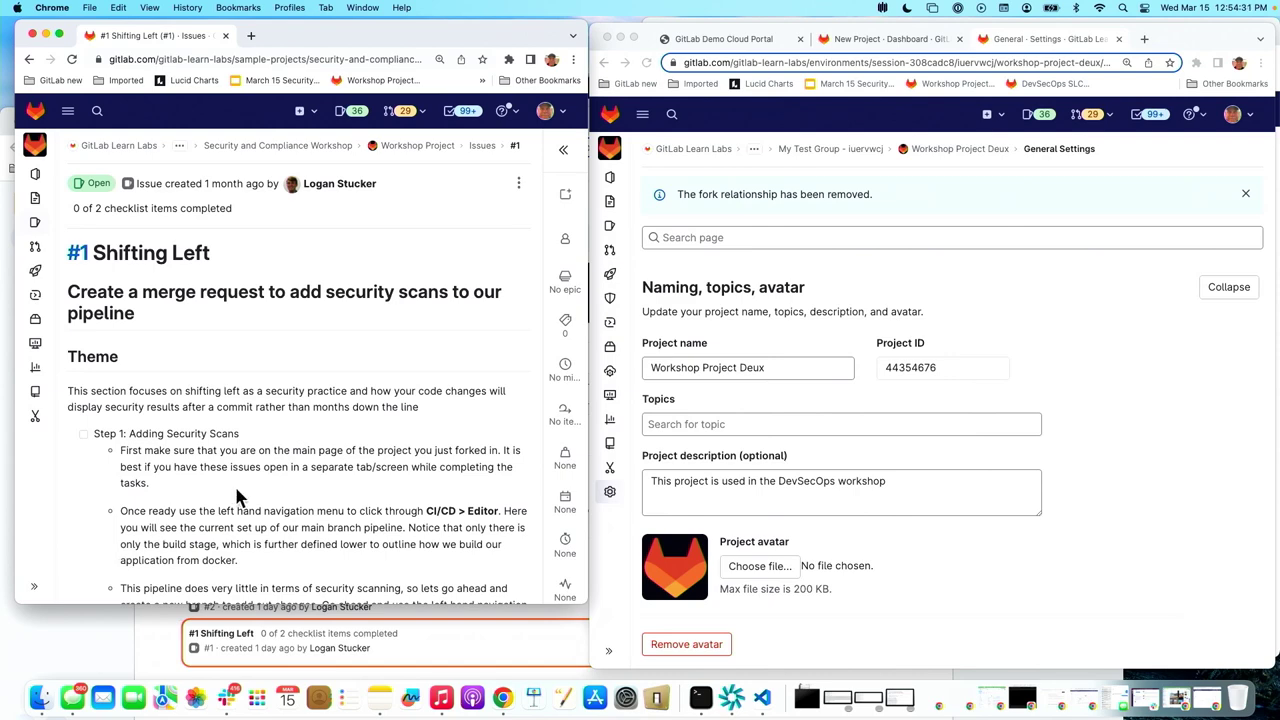
pyautogui.scroll(-1, 237, 495)
pyautogui.scroll(-4, 237, 492)
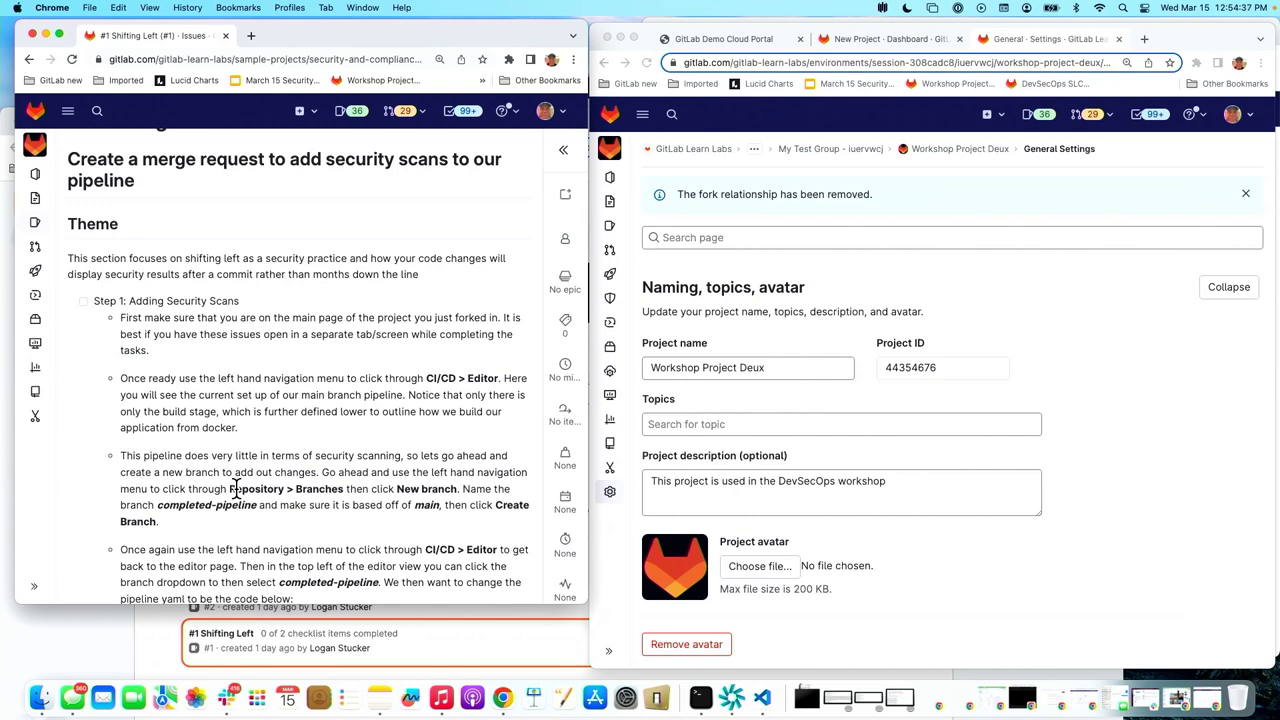
pyautogui.click(1115, 342)
# Show the Workshop Project Deux overview with its 24 commits, 1 branch and repository files.
pyautogui.click(610, 180)
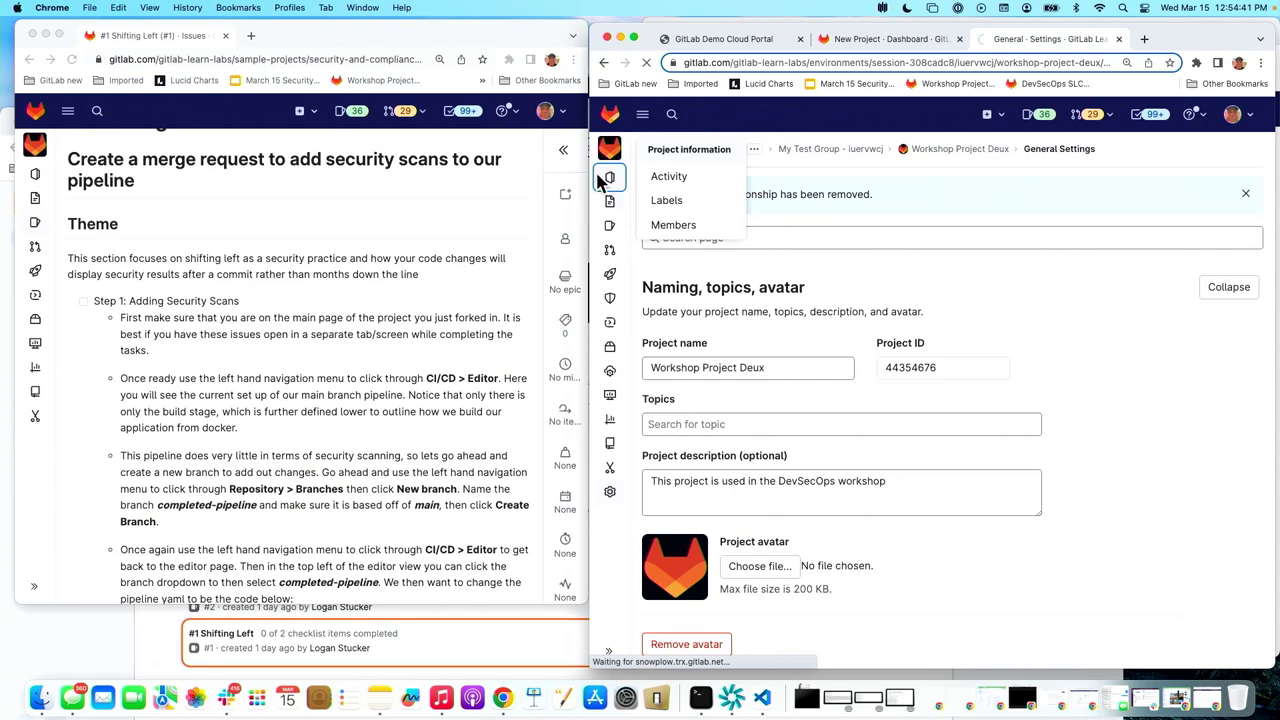
pyautogui.click(955, 150)
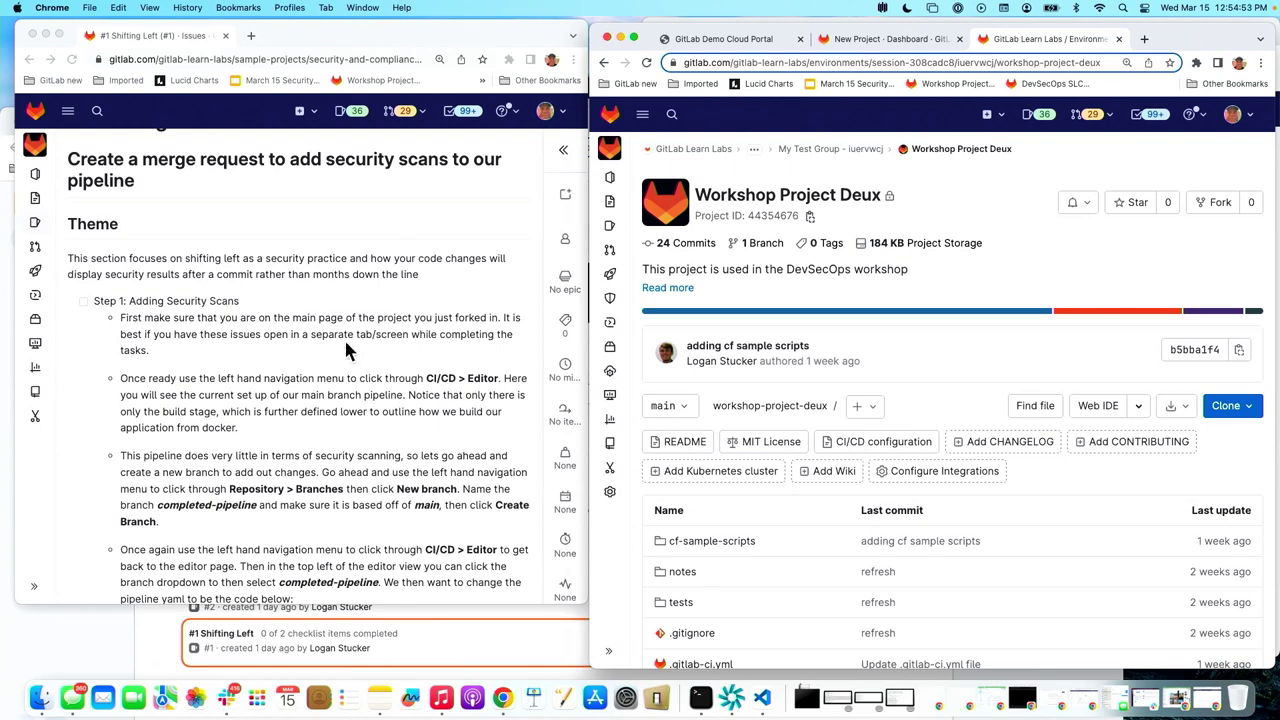
pyautogui.scroll(-3, 346, 349)
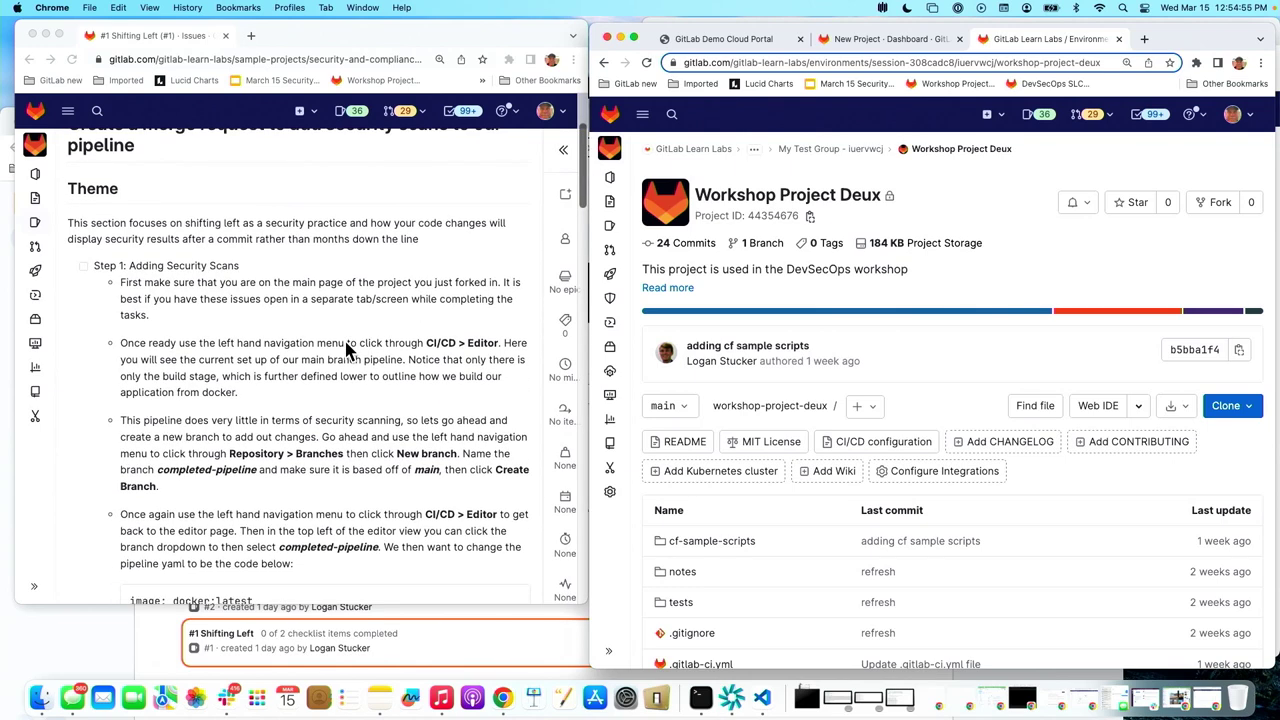
pyautogui.scroll(-1, 344, 349)
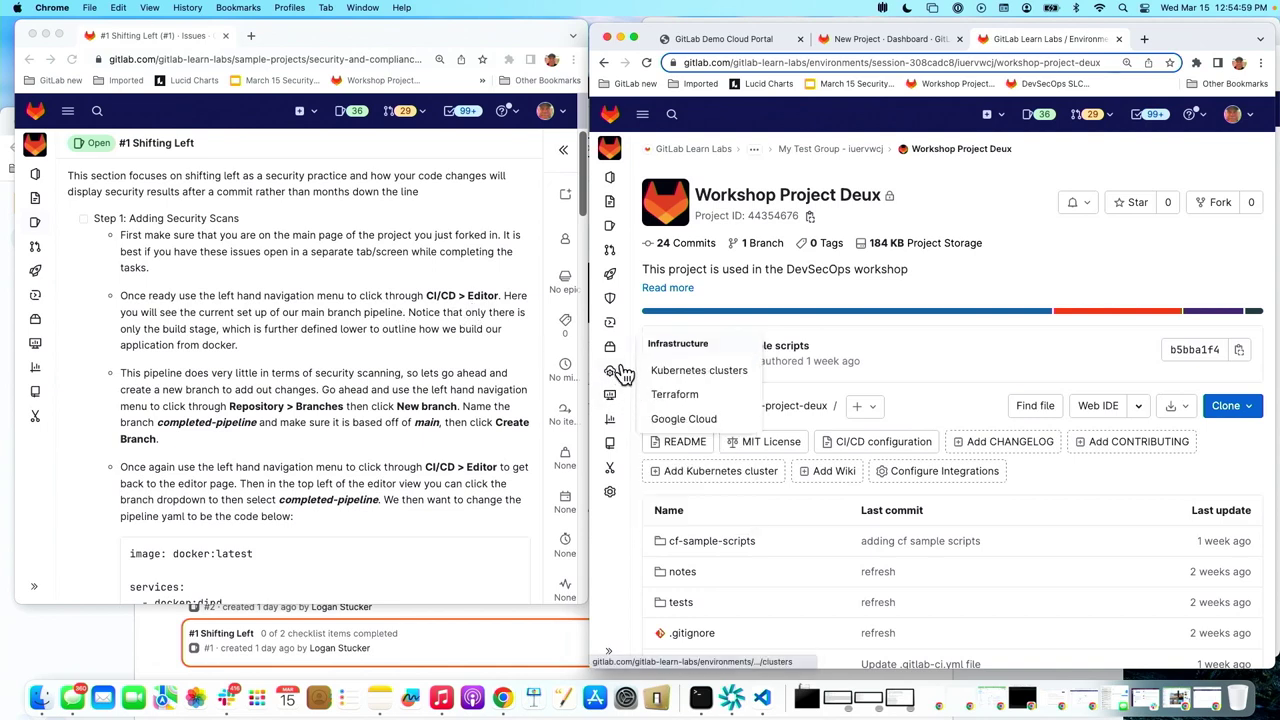
pyautogui.moveTo(617, 286)
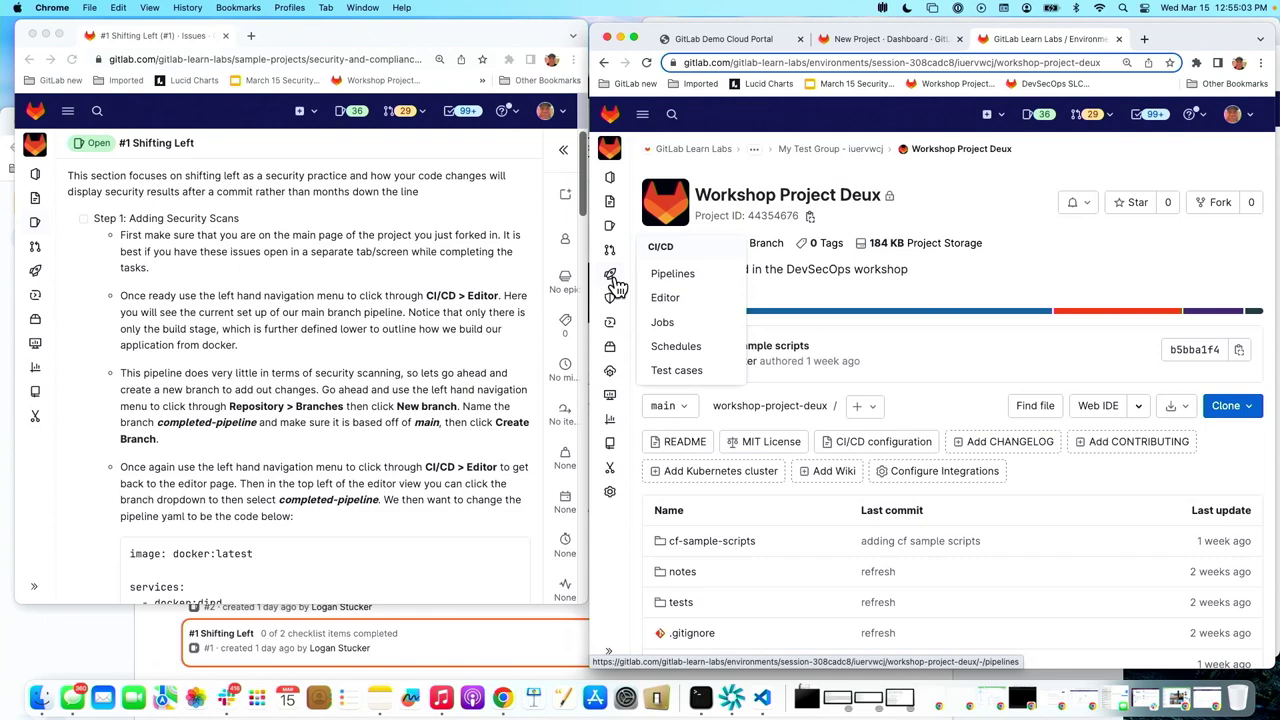
# View main's .gitlab-ci.yml in the Pipeline Editor: a single build stage with valid syntax.
pyautogui.click(681, 305)
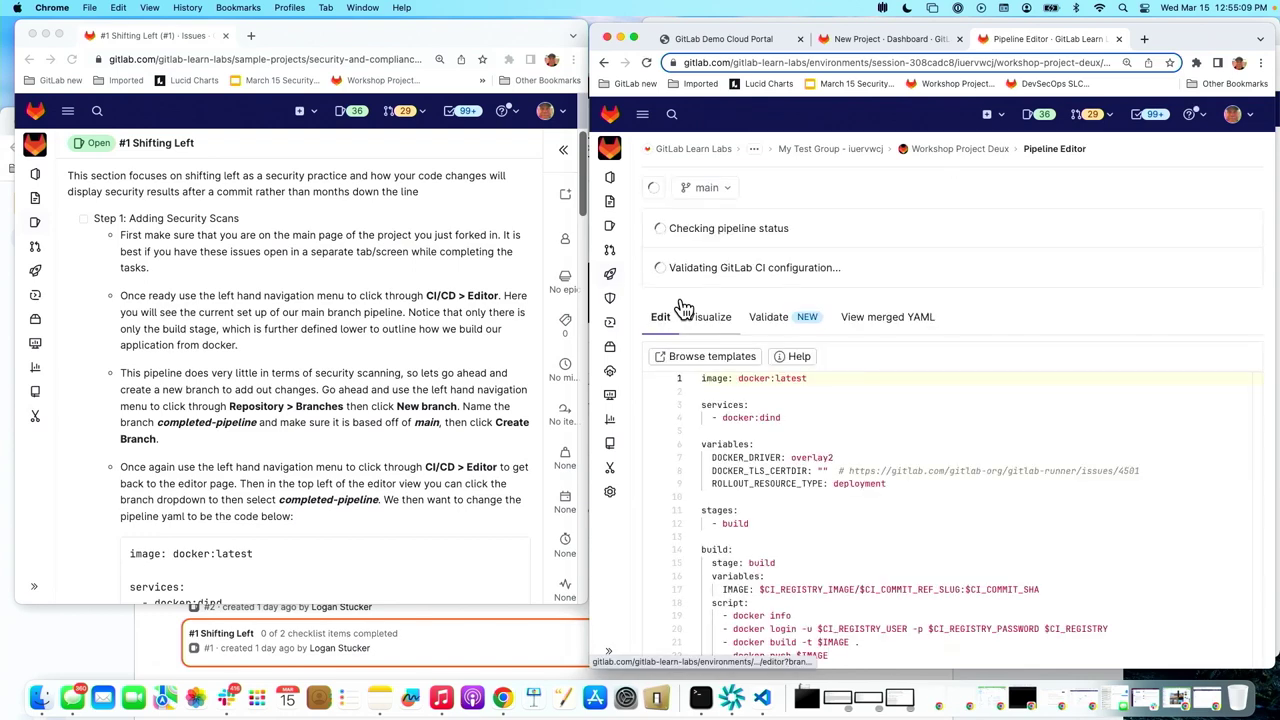
pyautogui.scroll(-1, 913, 476)
pyautogui.scroll(-2, 913, 476)
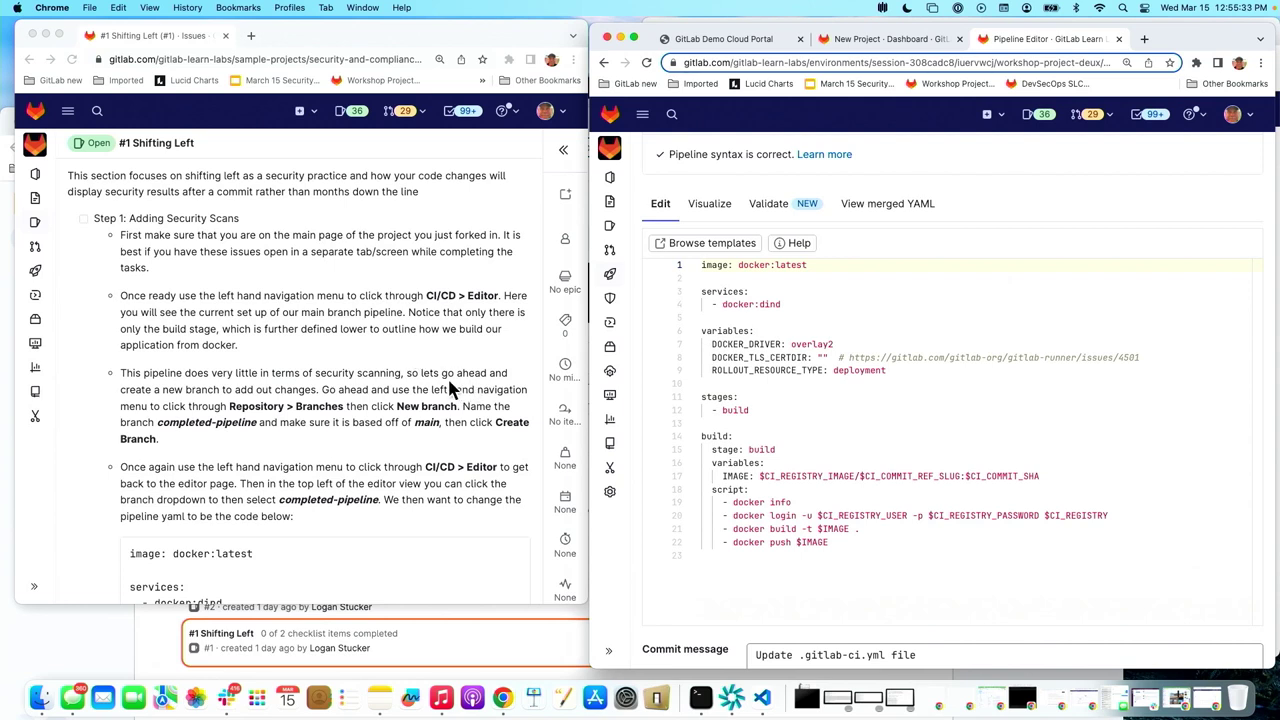
pyautogui.moveTo(624, 347)
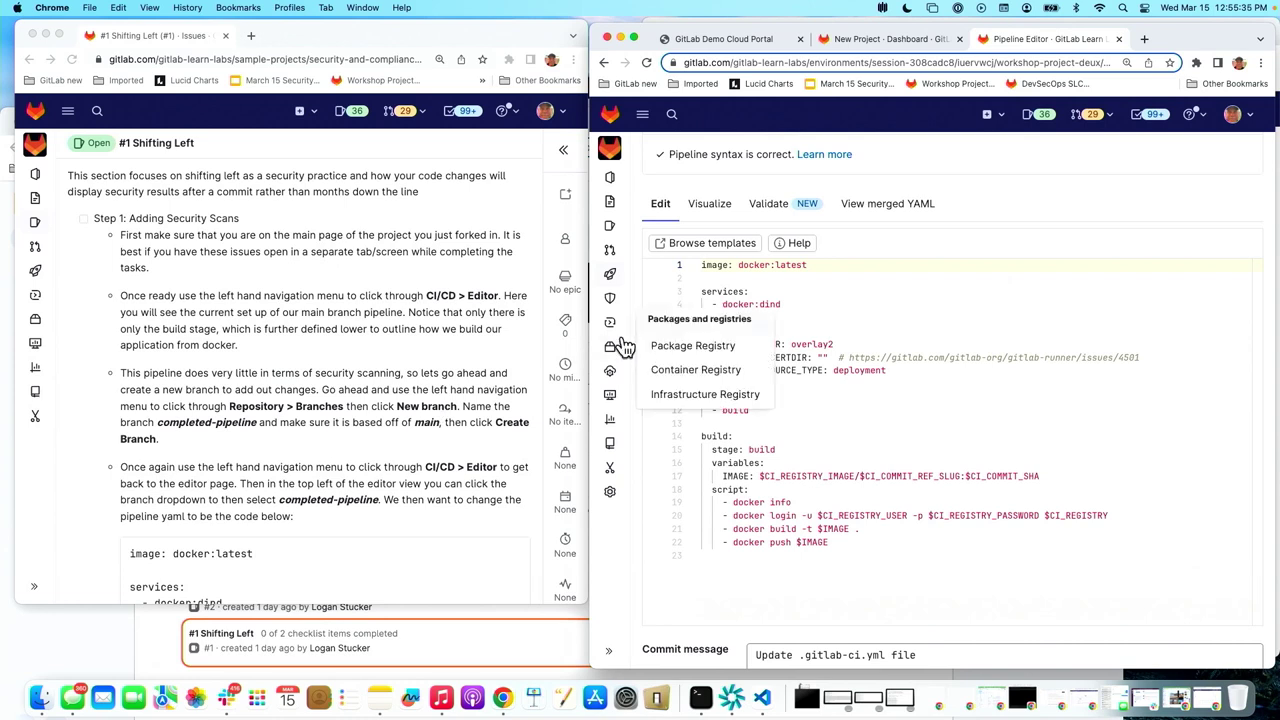
pyautogui.moveTo(627, 316)
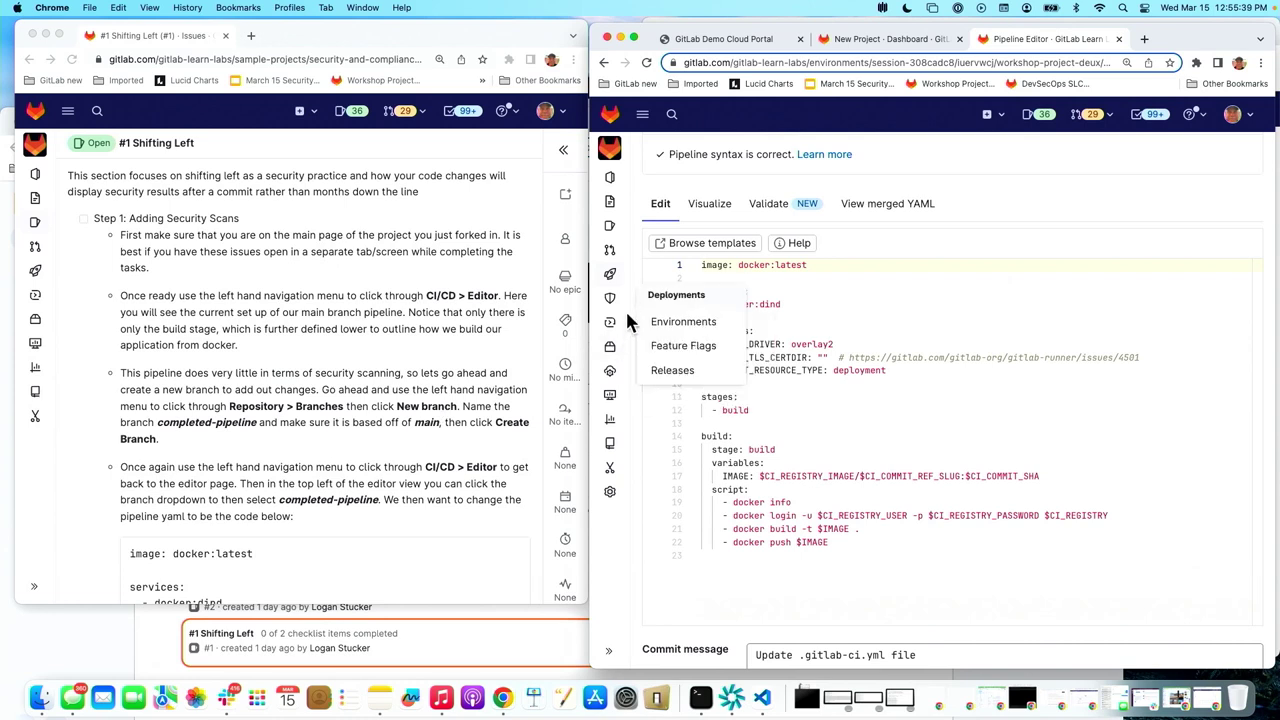
pyautogui.moveTo(616, 195)
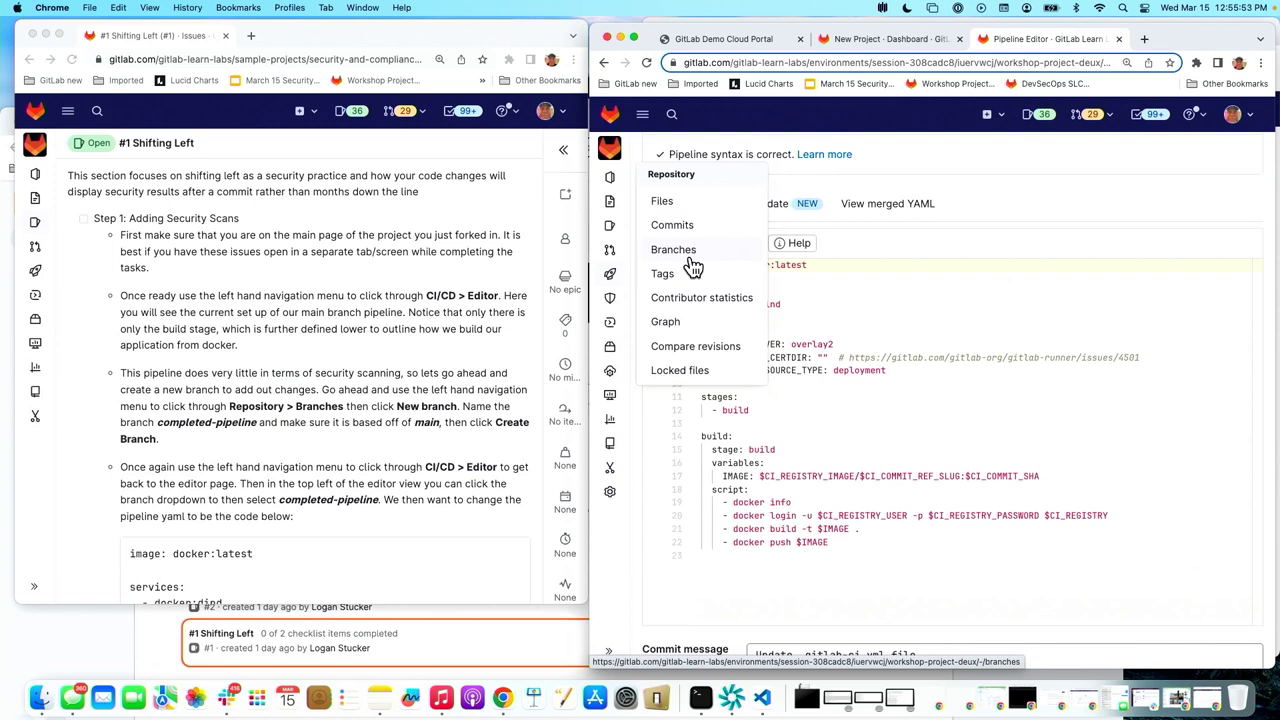
# Go to Workshop Project Deux's branch list and start a new branch from main.
pyautogui.click(690, 258)
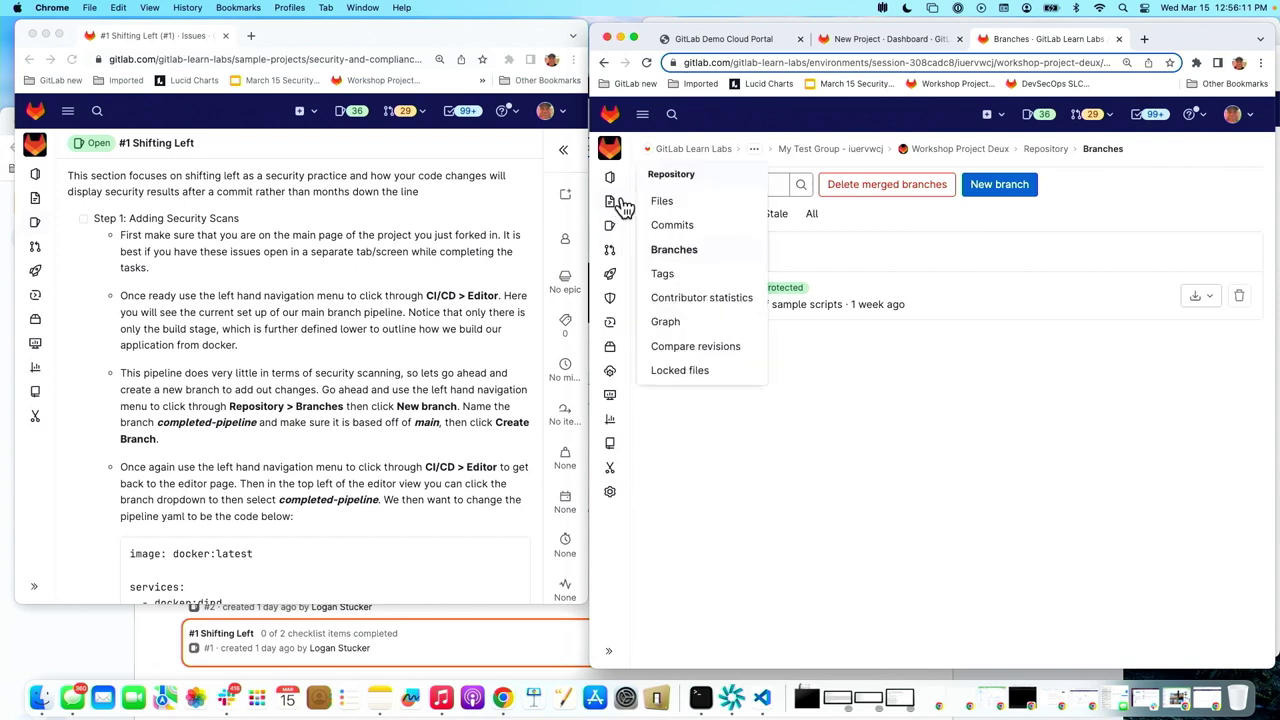
pyautogui.click(678, 255)
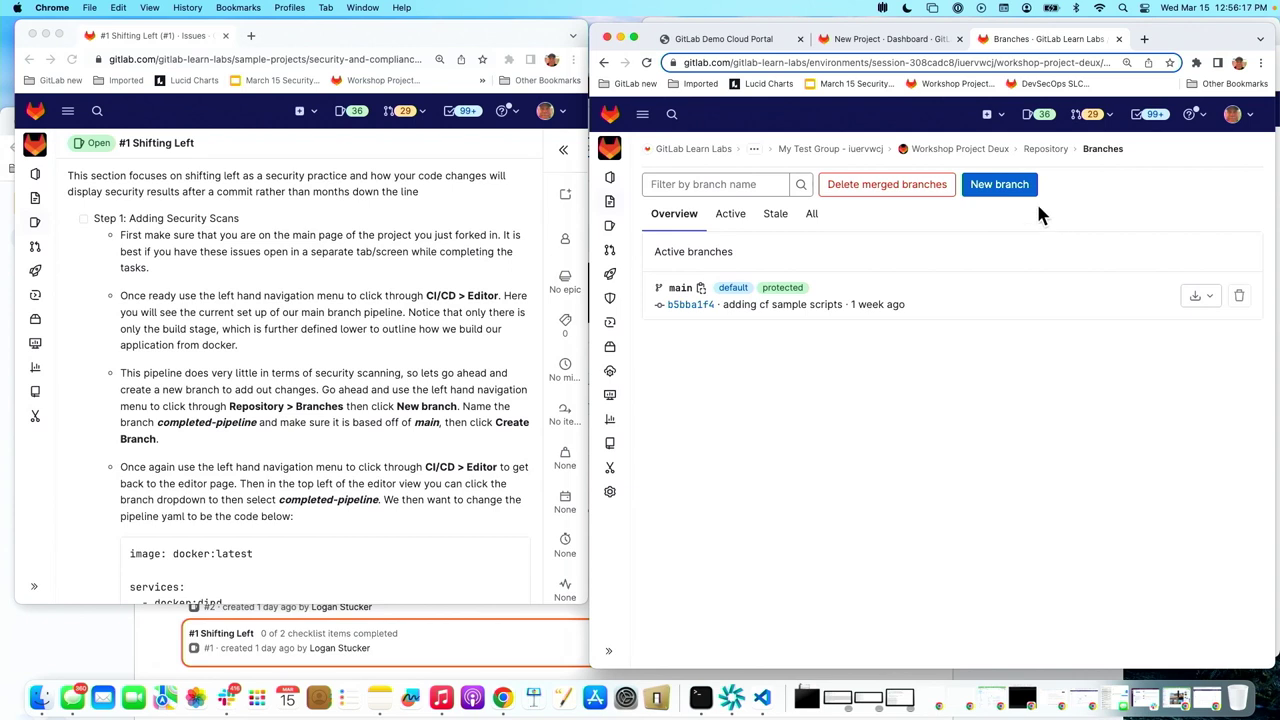
pyautogui.click(1003, 186)
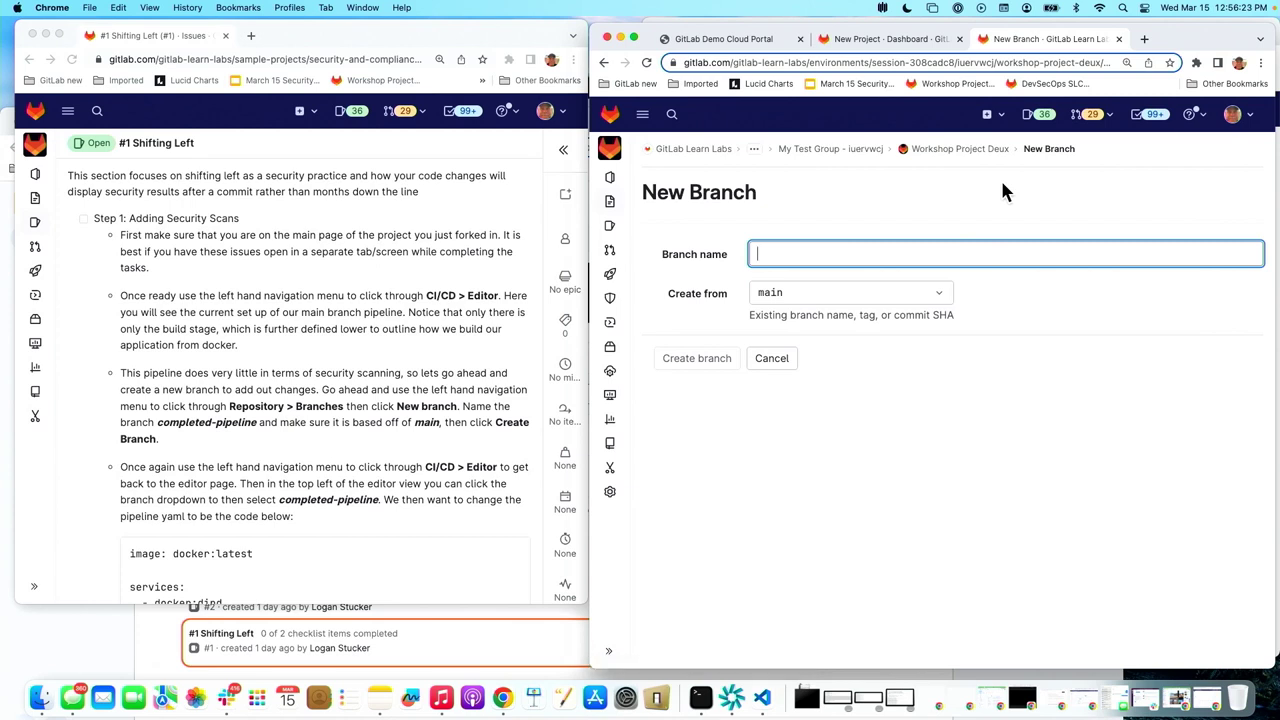
# Name the new branch completed-pipeline and create it from main.
pyautogui.write('completed-pipeline')
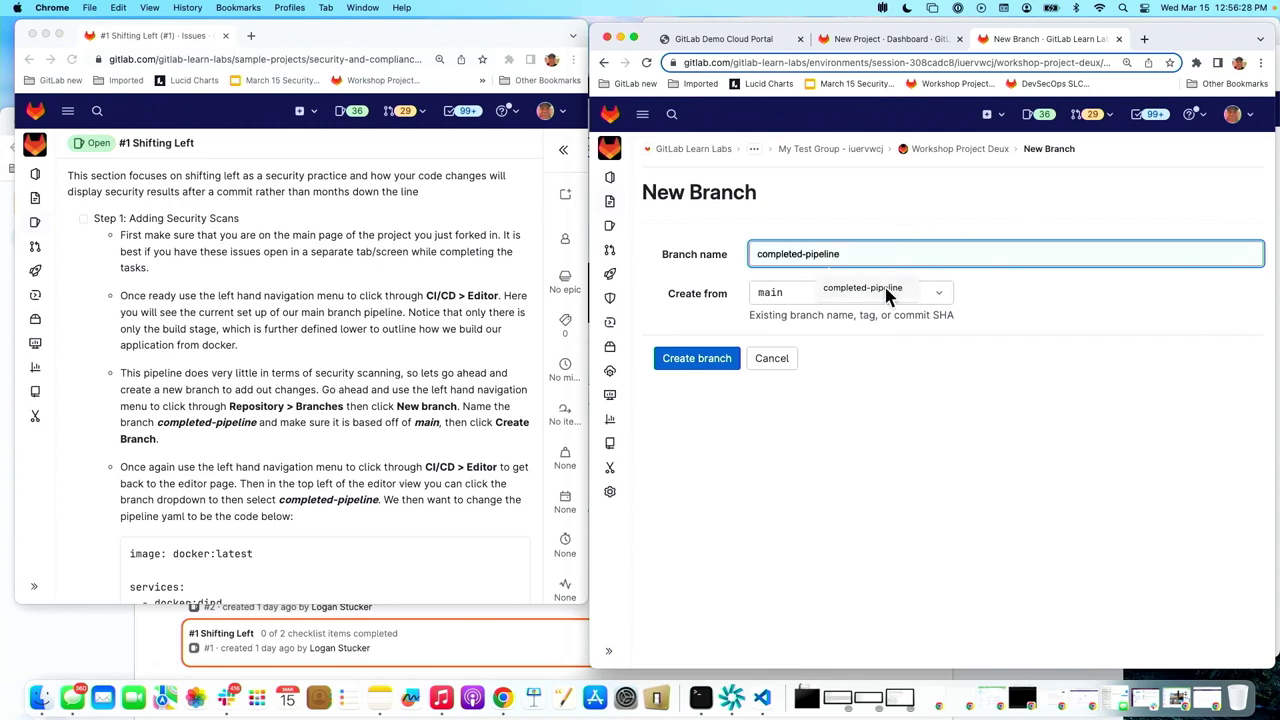
pyautogui.click(889, 292)
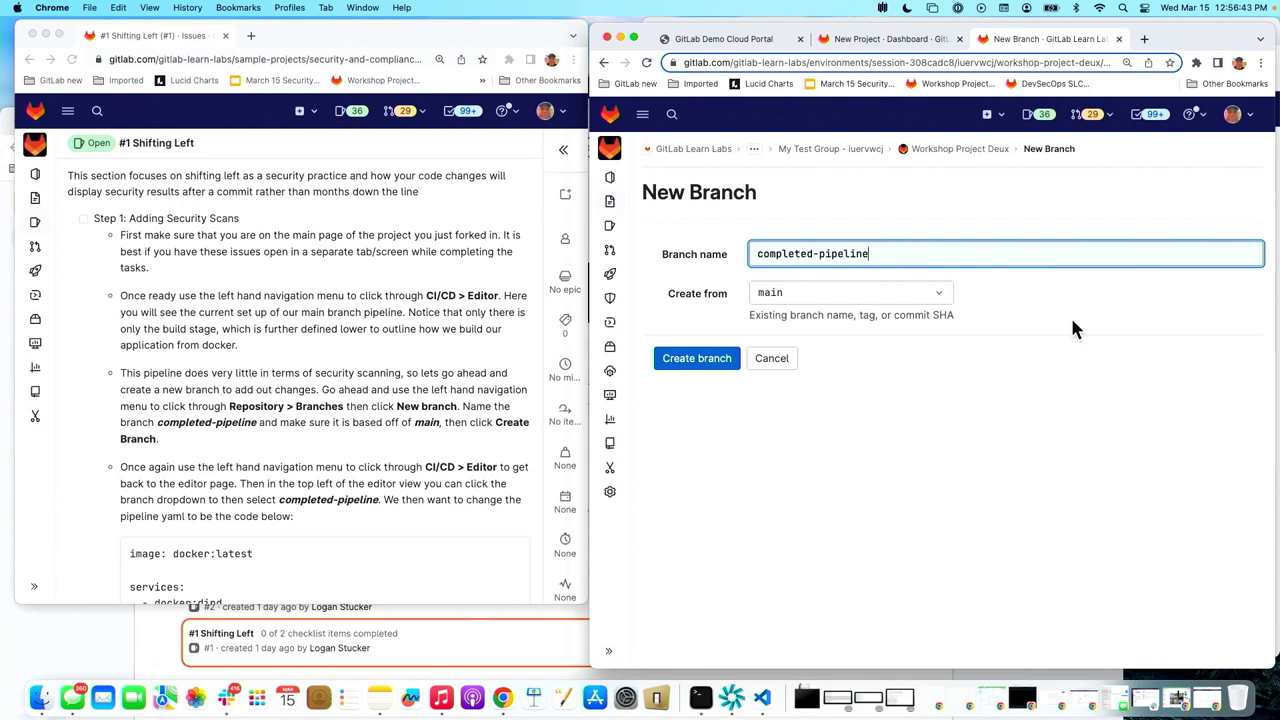
pyautogui.click(693, 362)
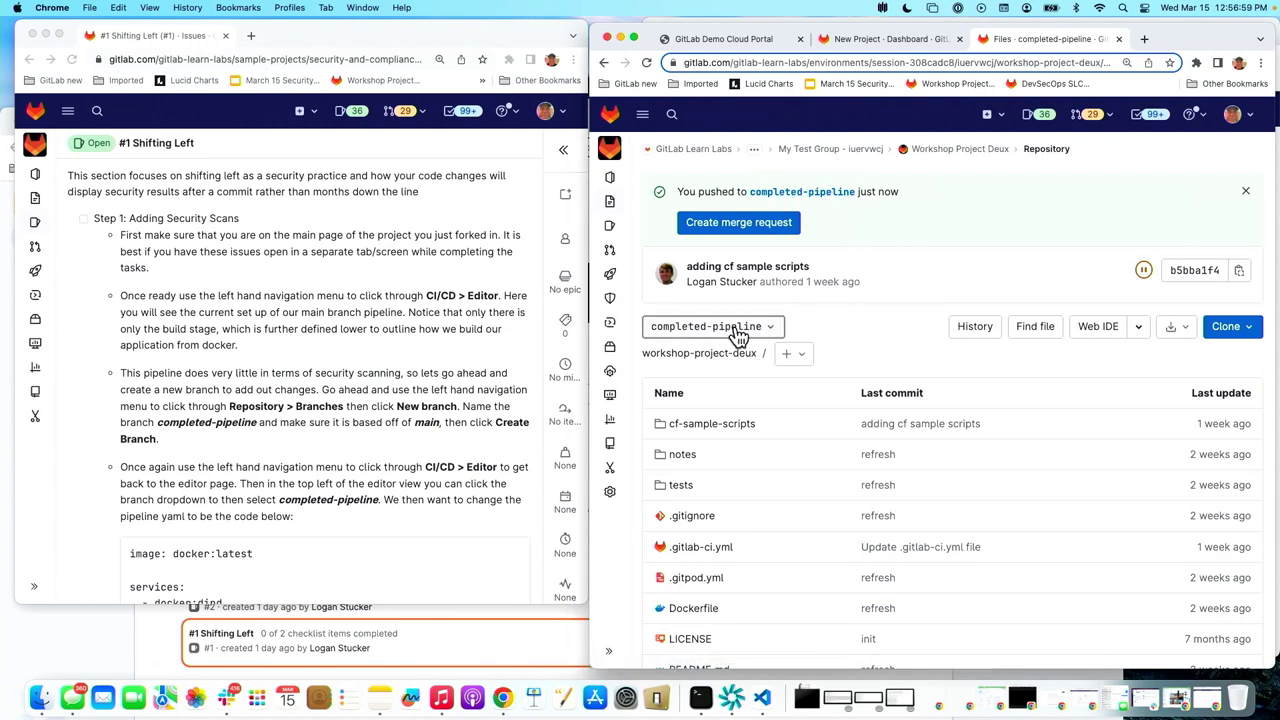
# Keep completed-pipeline as the selected branch and open its CI configuration in the Pipeline Editor.
pyautogui.click(770, 333)
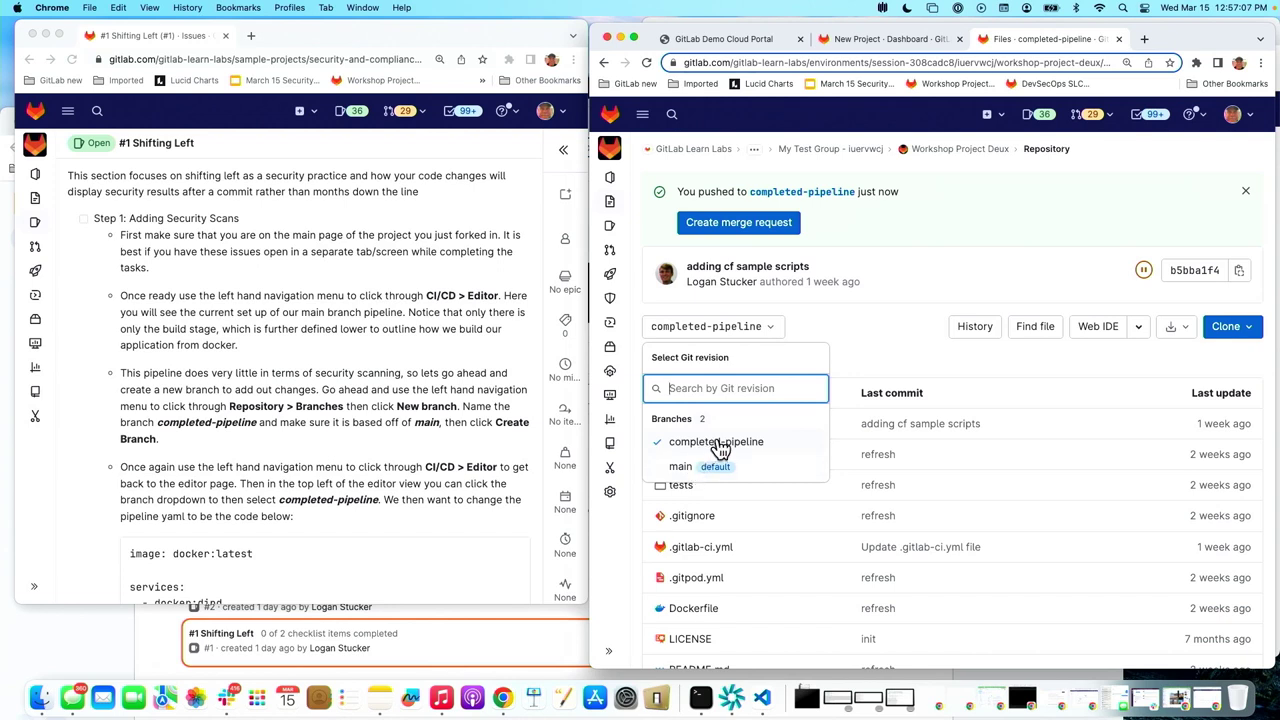
pyautogui.click(870, 327)
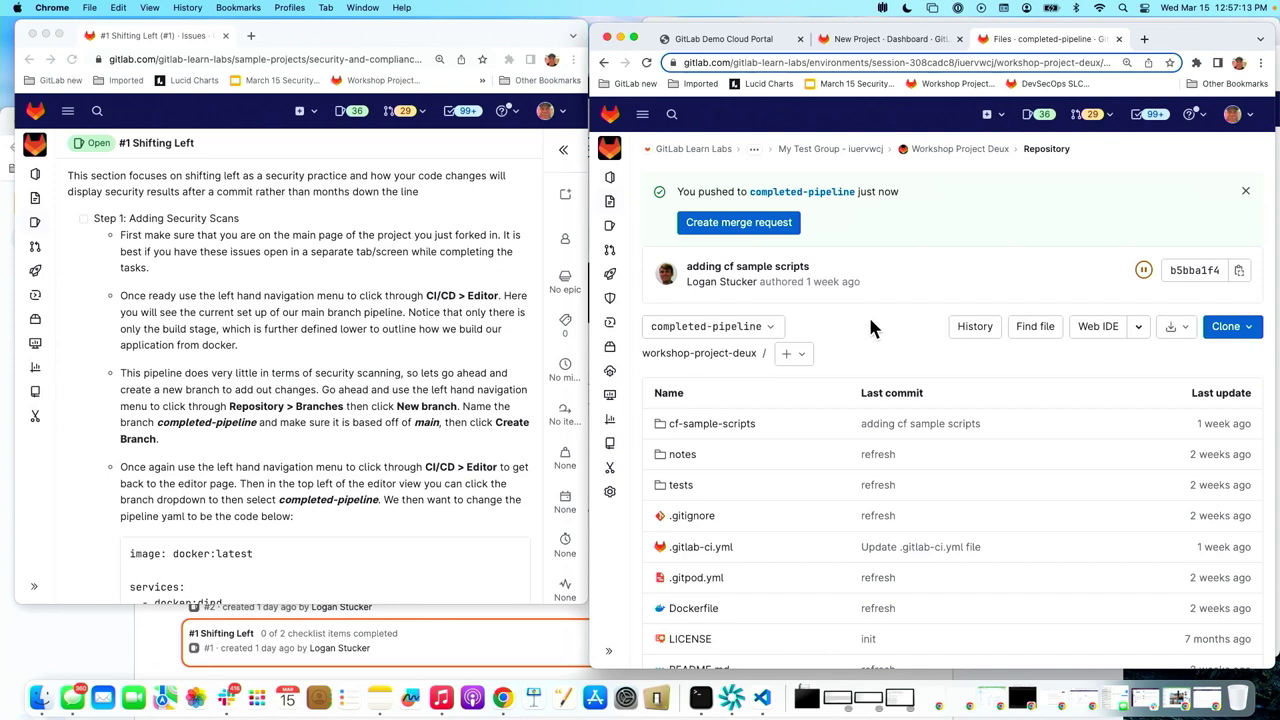
pyautogui.moveTo(612, 287)
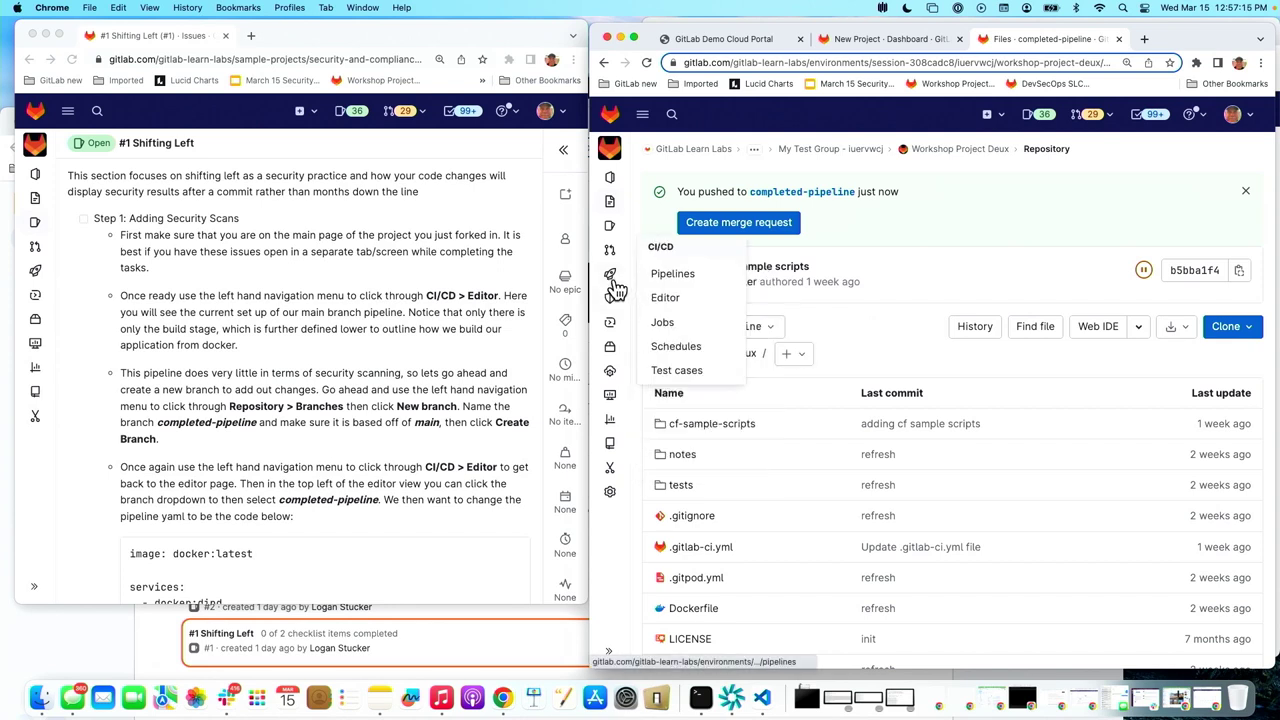
pyautogui.click(668, 298)
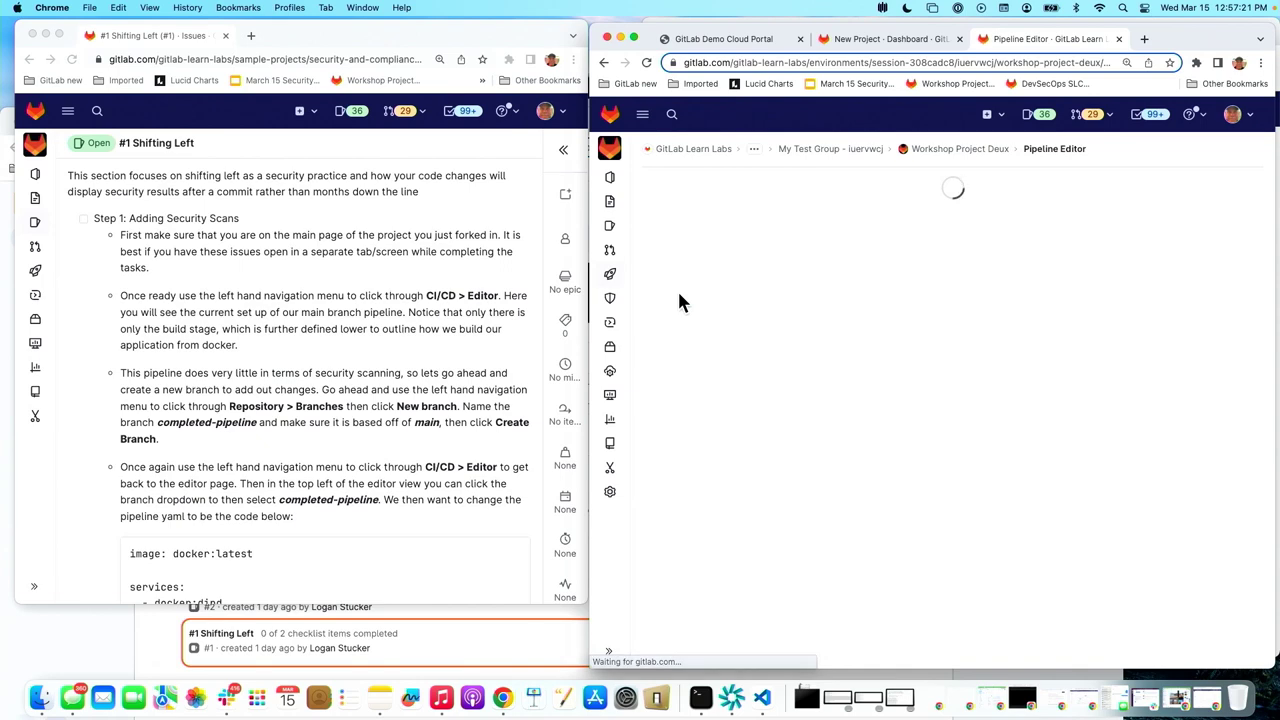
pyautogui.scroll(-5, 292, 428)
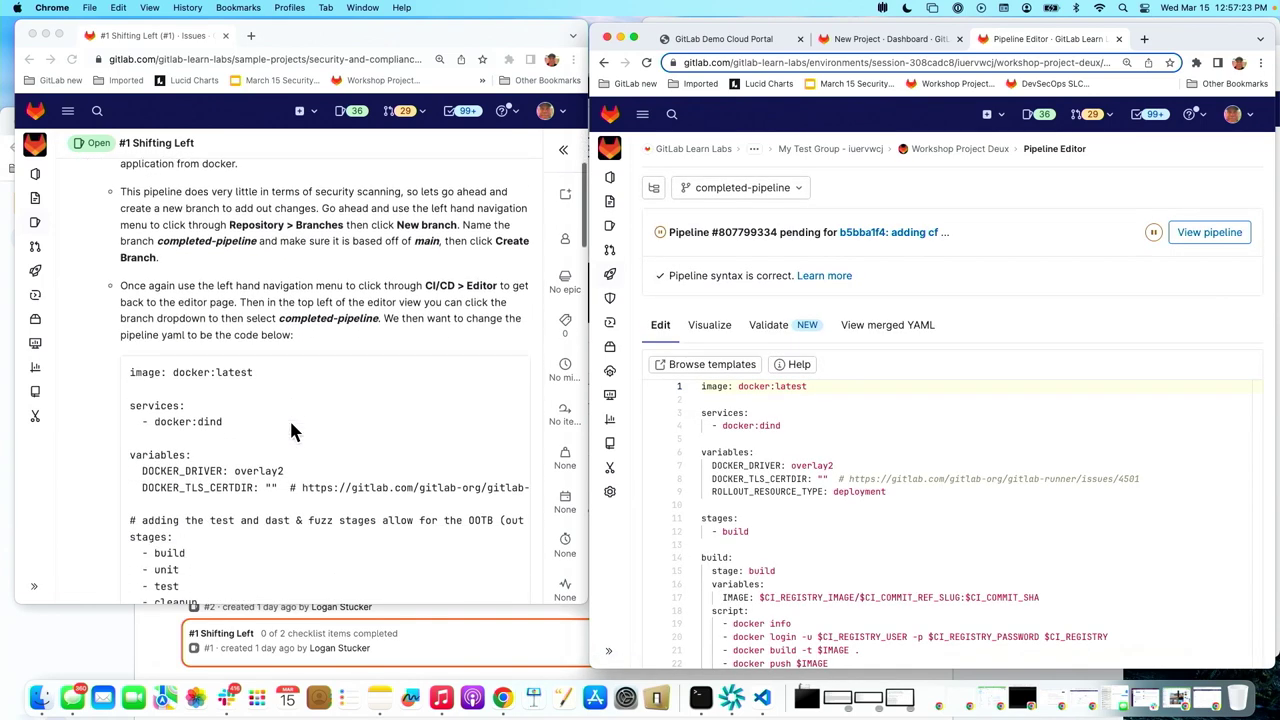
pyautogui.scroll(-1, 291, 428)
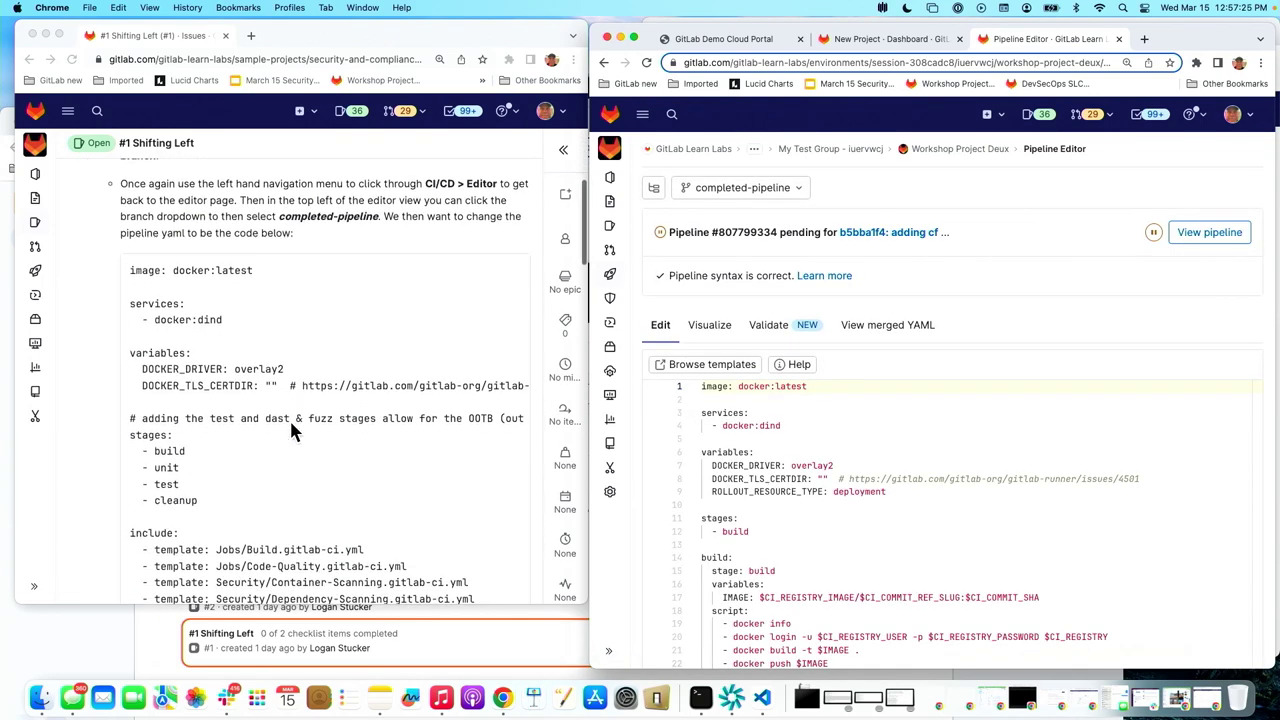
# Copy the pipeline YAML code block from issue #1's instructions.
pyautogui.click(375, 335)
pyautogui.moveTo(424, 330)
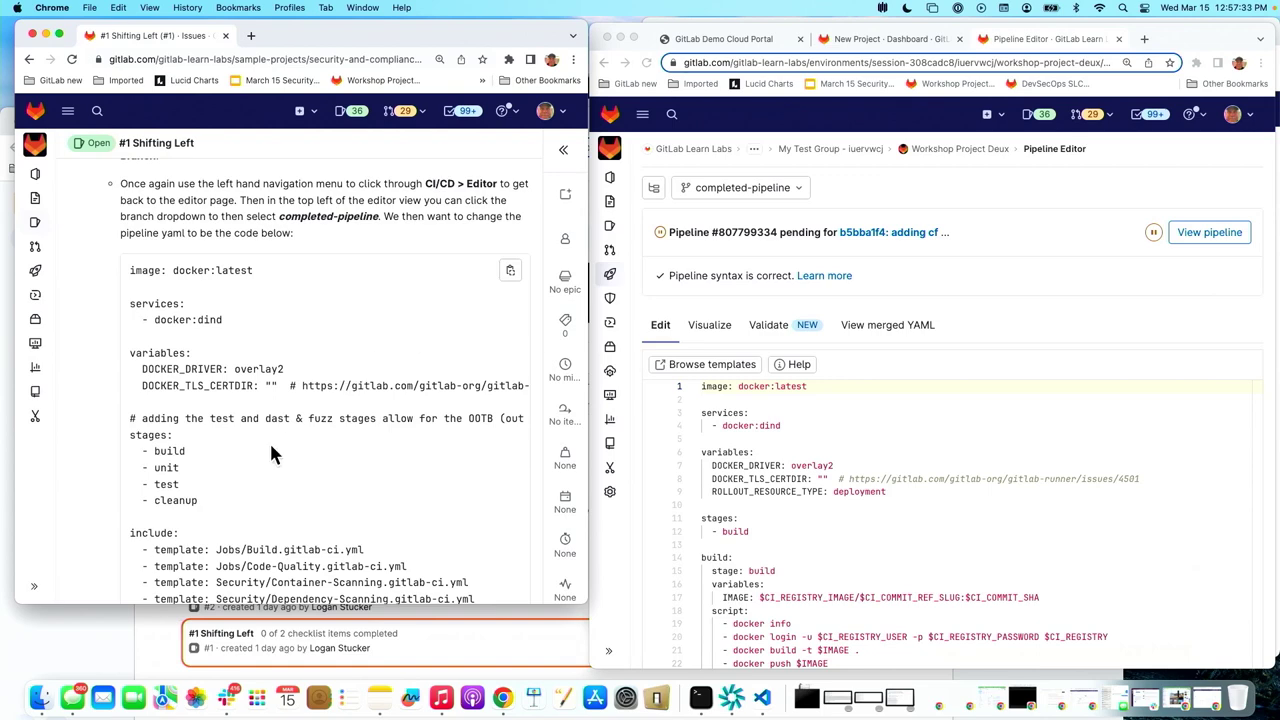
pyautogui.scroll(-3, 270, 448)
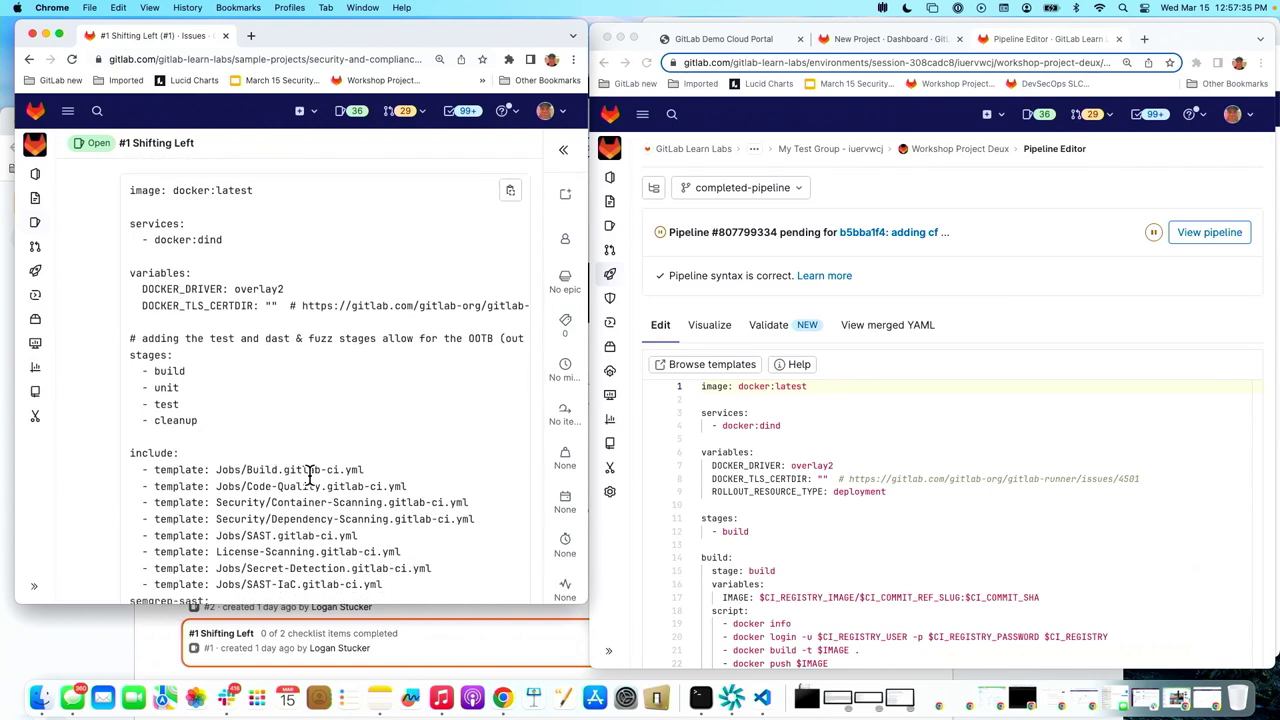
pyautogui.scroll(-3, 310, 473)
pyautogui.scroll(10, 306, 480)
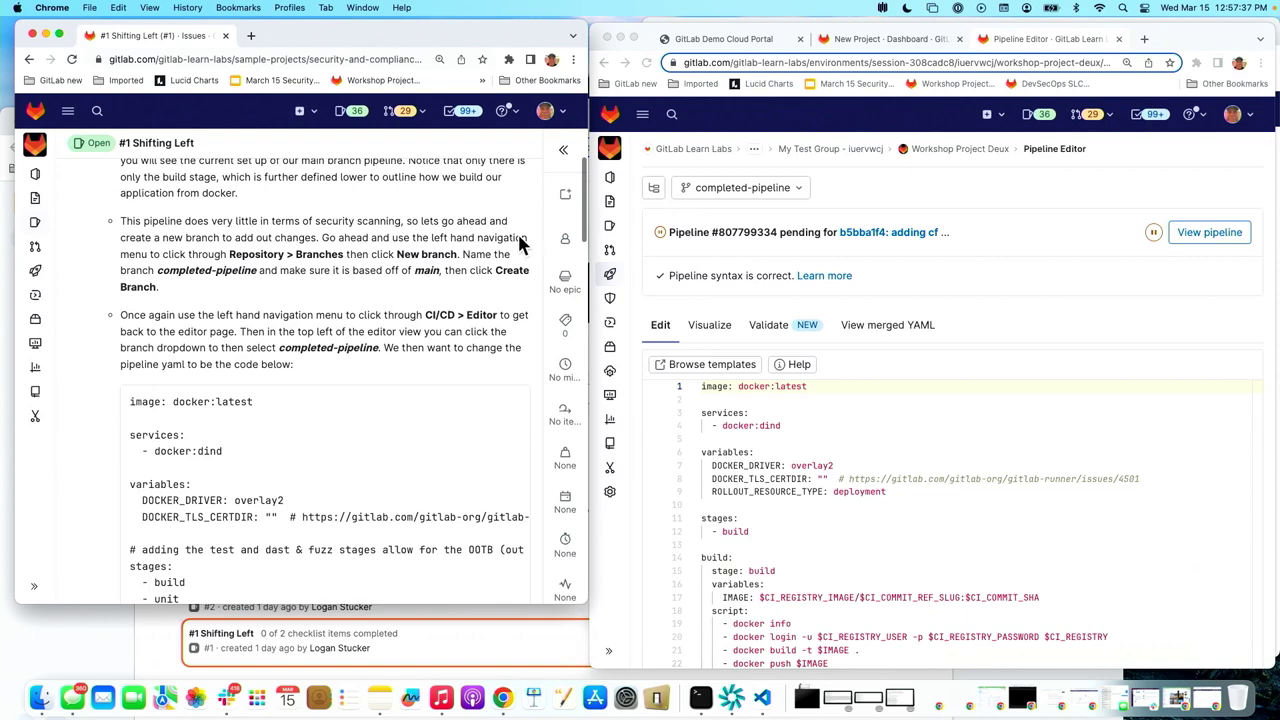
pyautogui.click(518, 410)
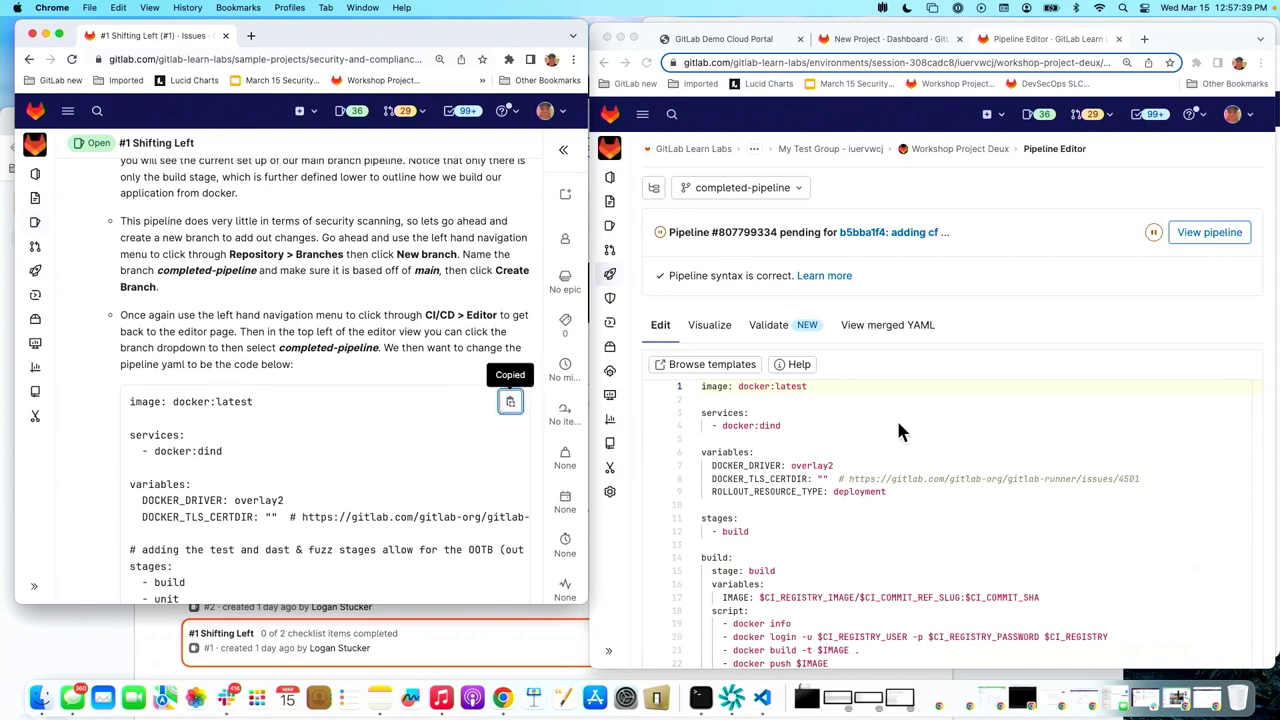
# Replace the editor's YAML with the copied 62-line config adding unit and dependency-scanning jobs.
pyautogui.click(880, 420)
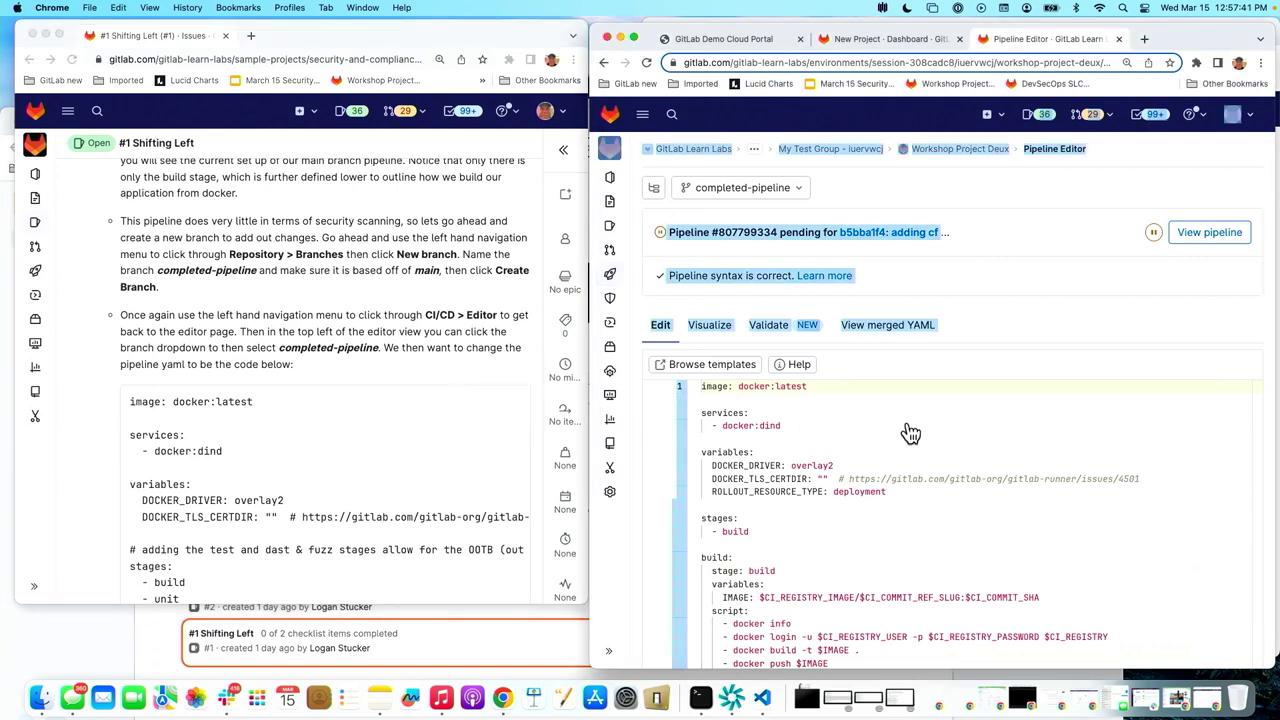
pyautogui.click(908, 424)
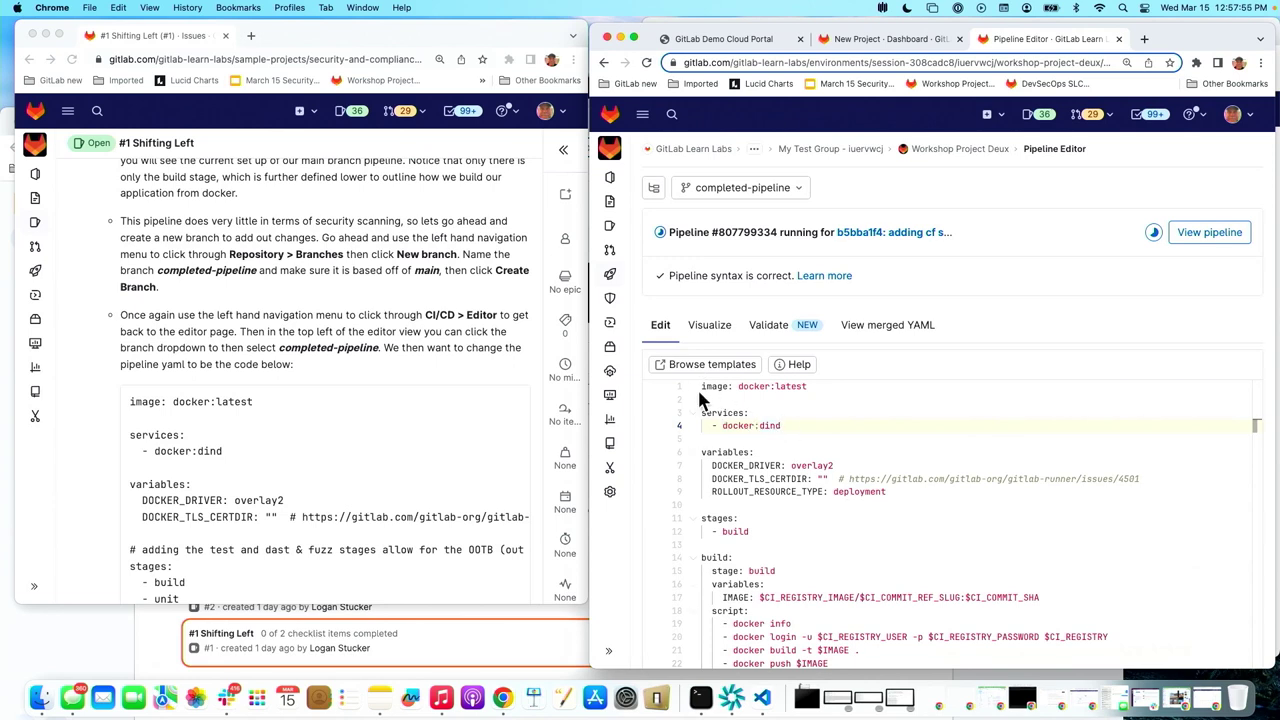
pyautogui.moveTo(704, 387)
pyautogui.moveTo(702, 388); pyautogui.dragTo(880, 668)
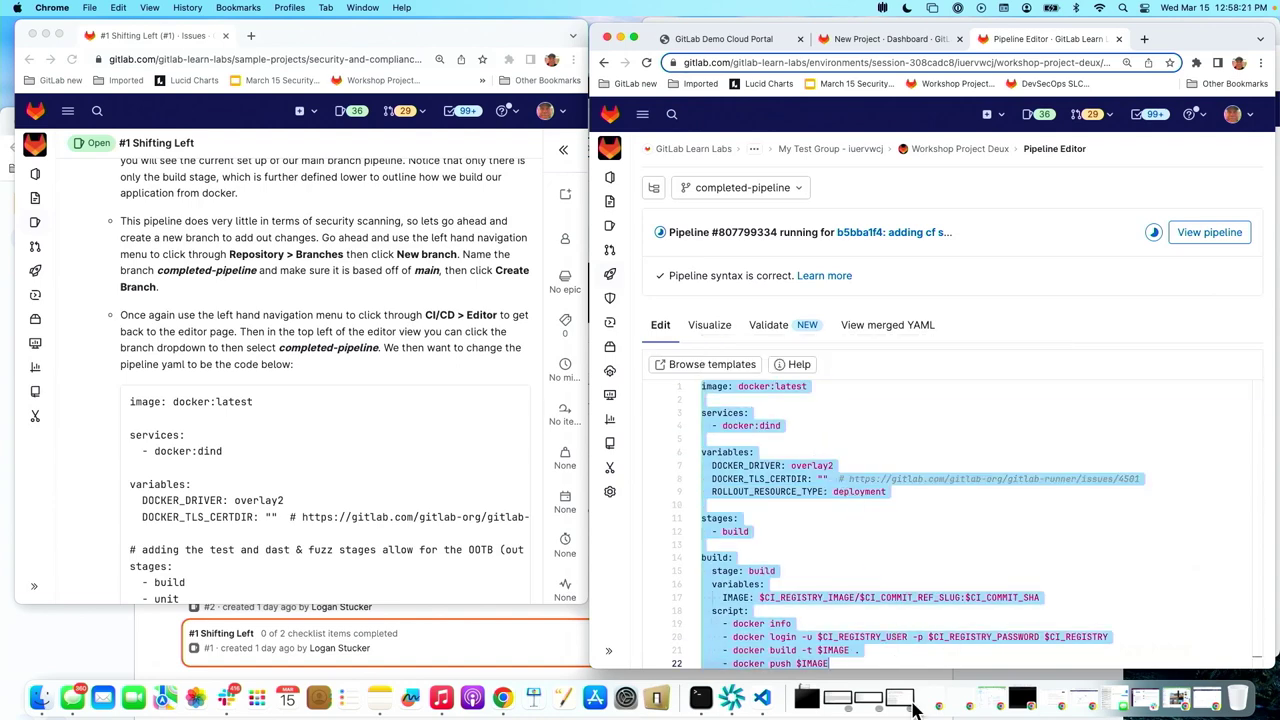
pyautogui.scroll(-2, 948, 515)
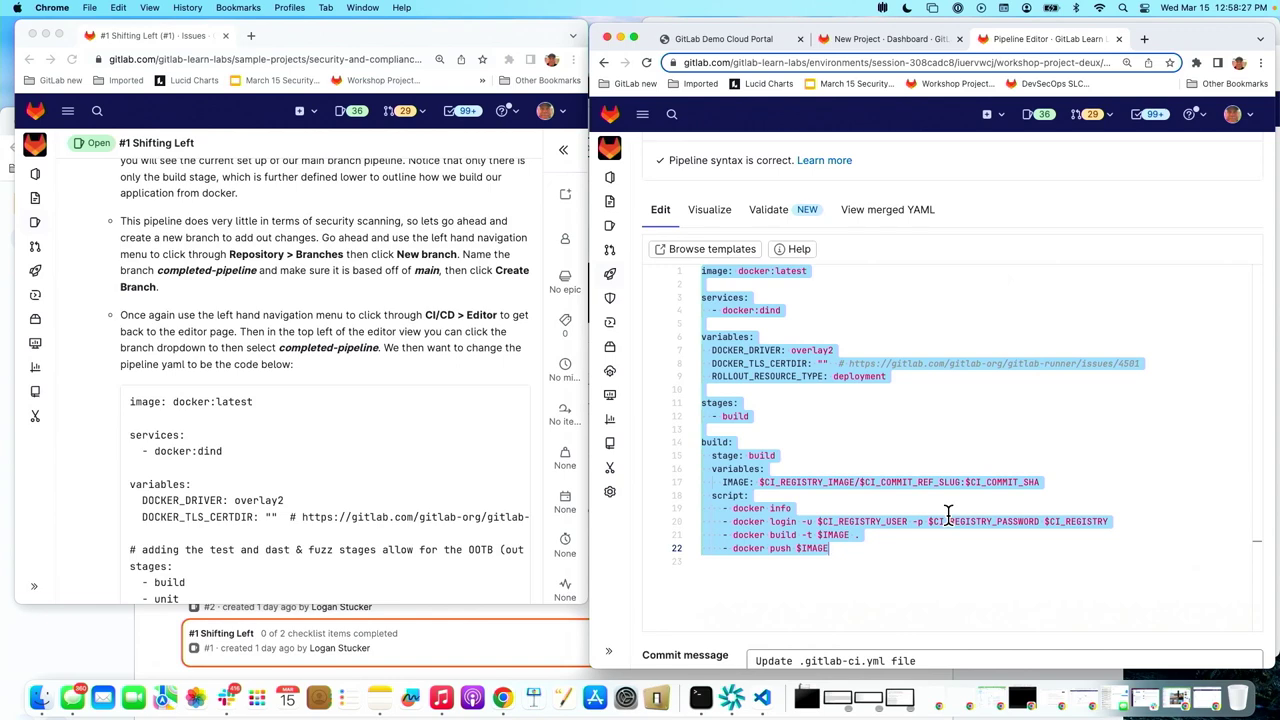
pyautogui.press('super+v')
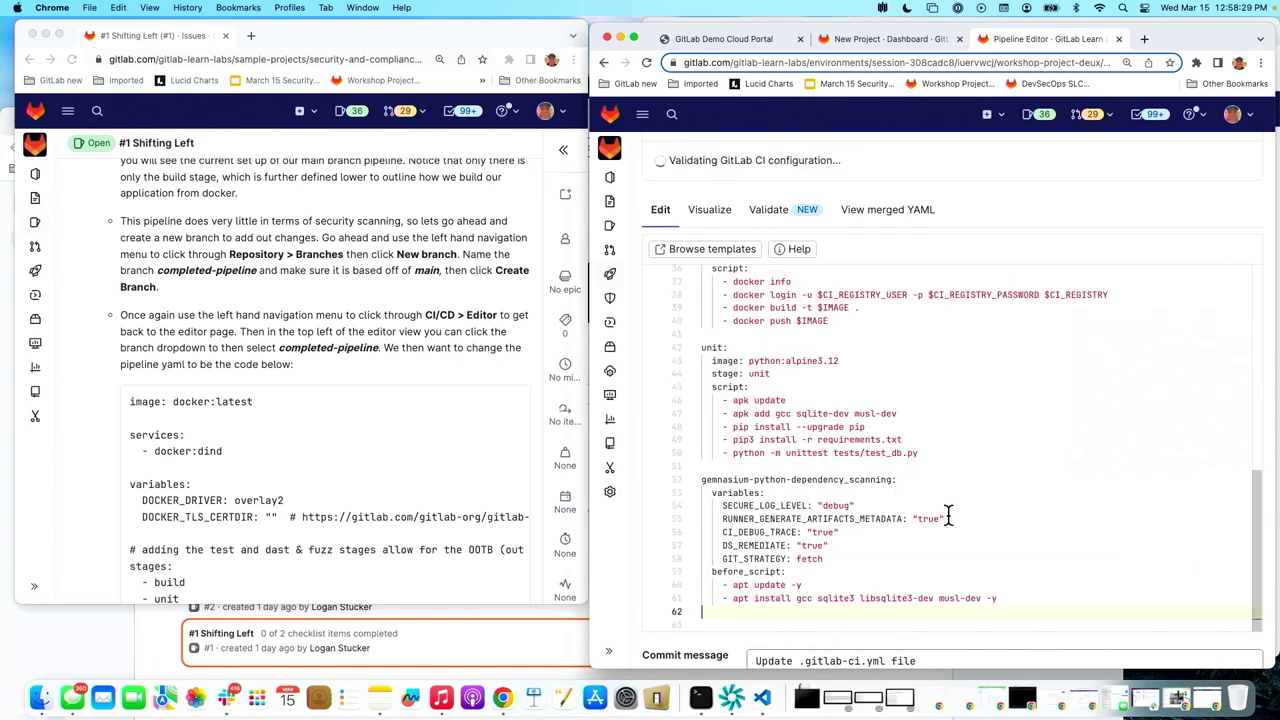
pyautogui.scroll(5, 948, 515)
pyautogui.scroll(6, 948, 515)
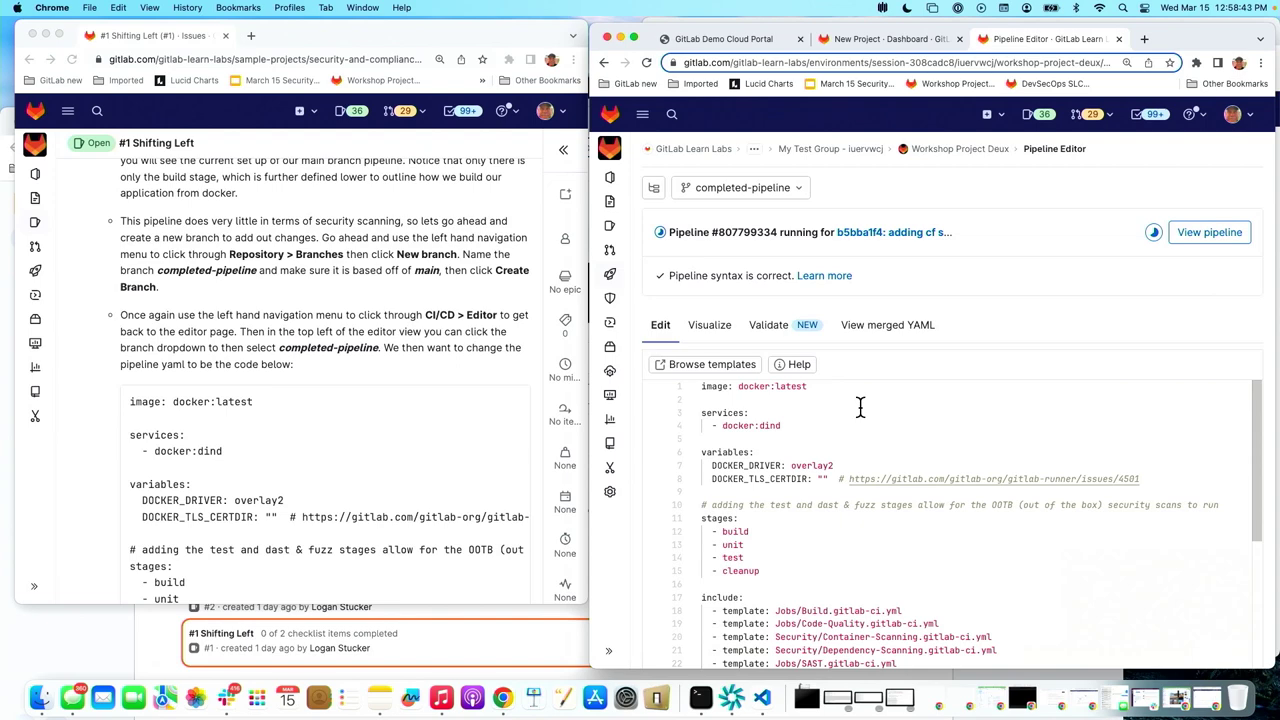
pyautogui.scroll(-4, 843, 583)
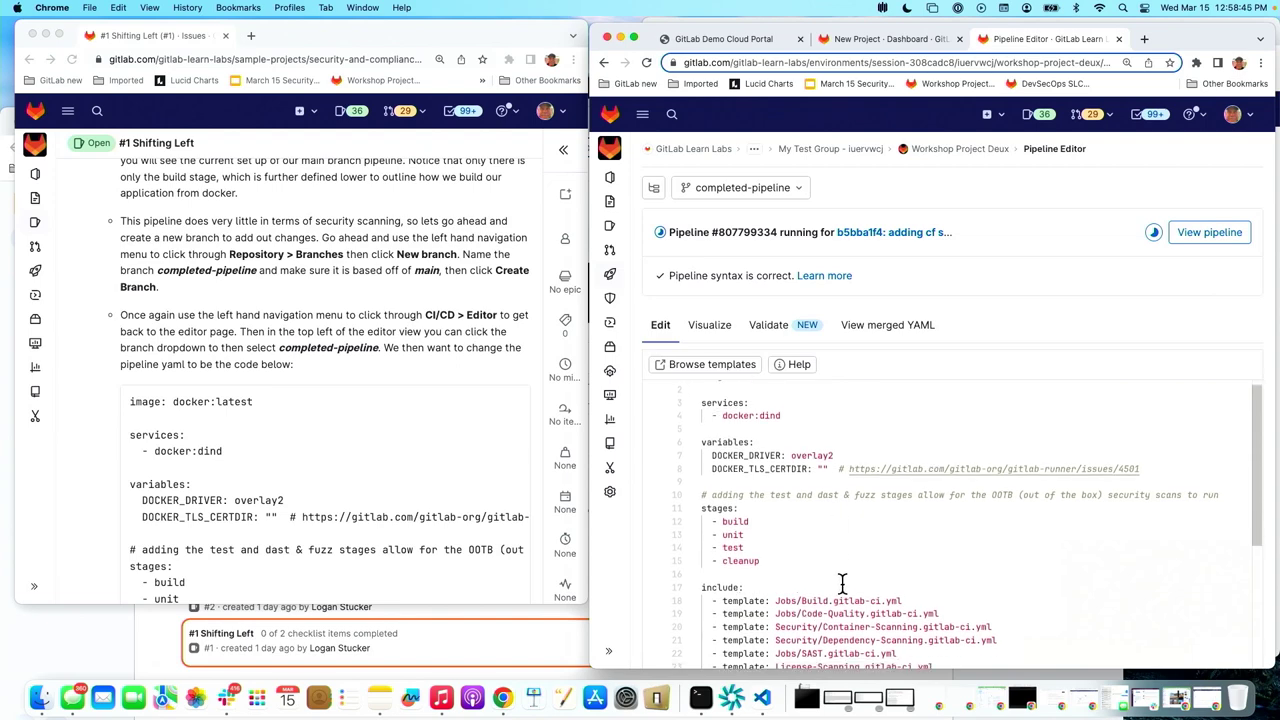
pyautogui.moveTo(786, 486); pyautogui.dragTo(709, 430)
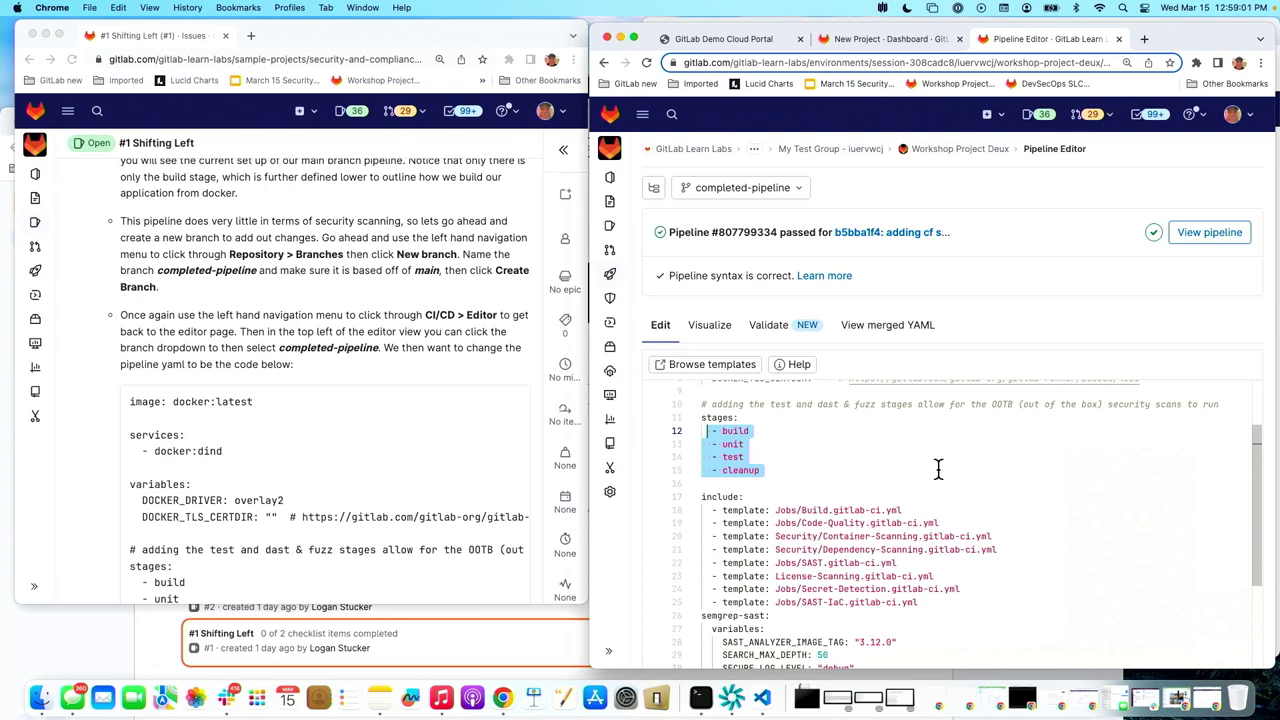
pyautogui.click(938, 469)
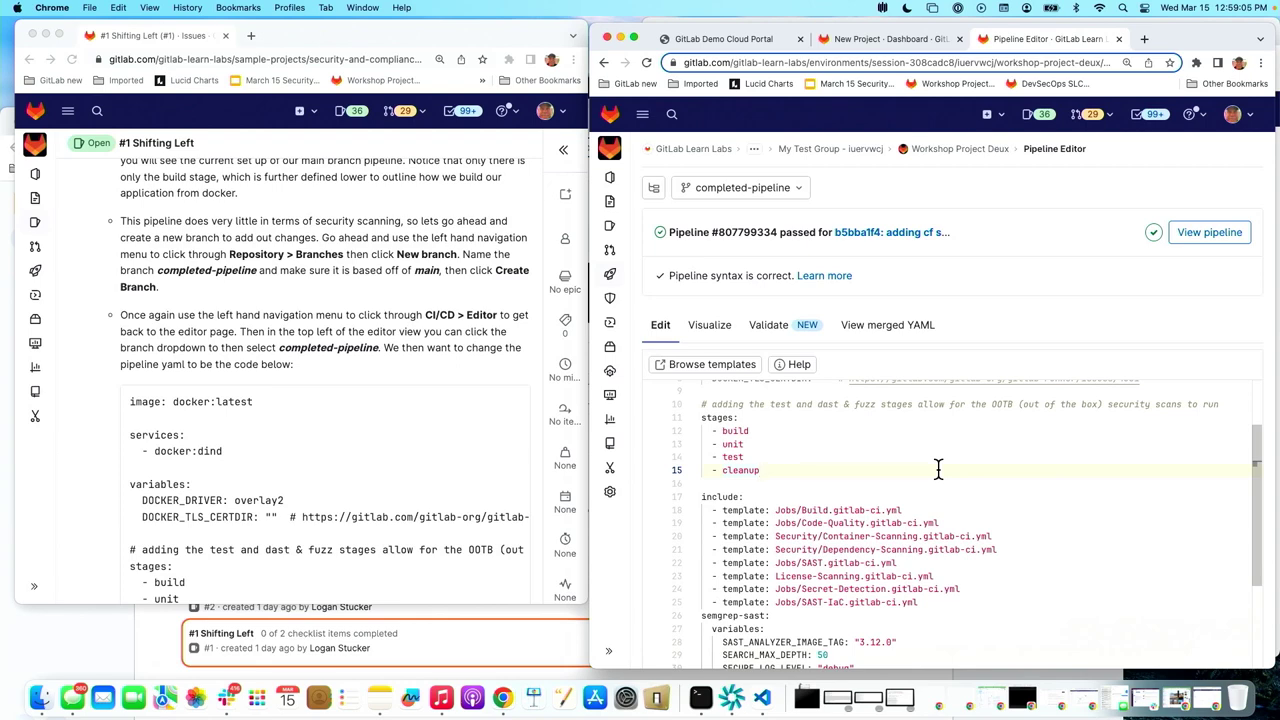
pyautogui.scroll(-2, 1032, 527)
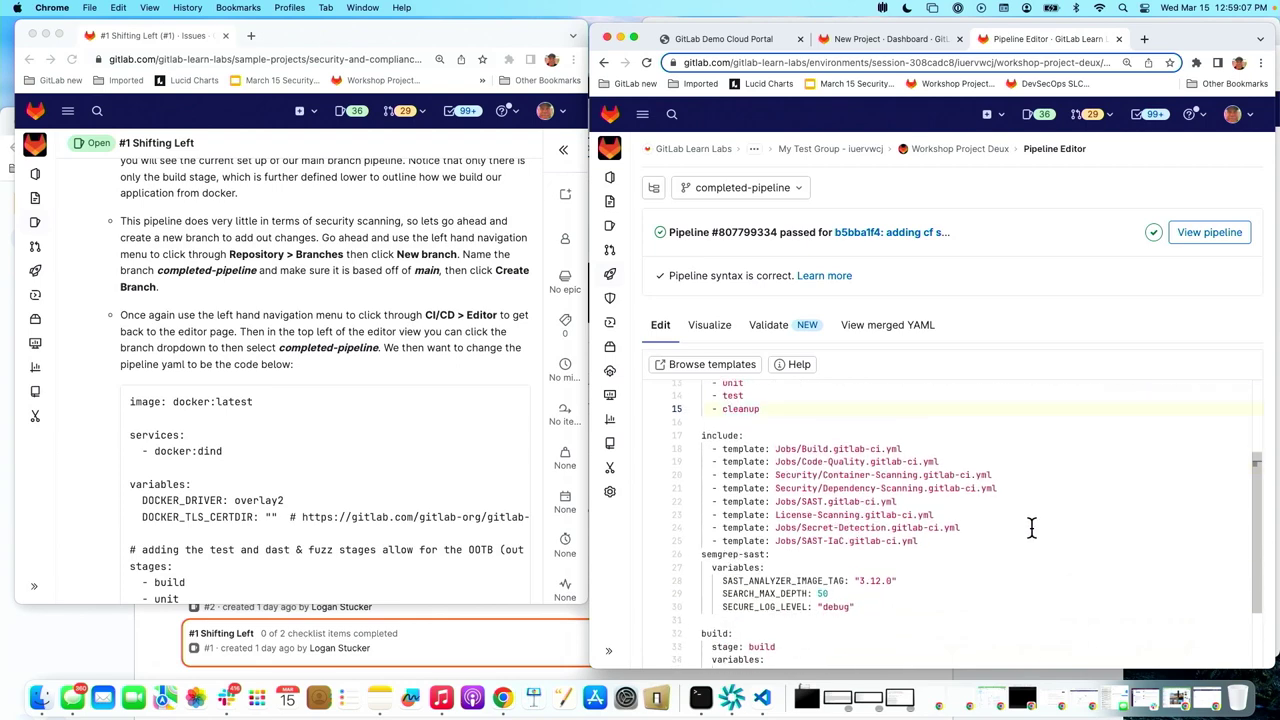
pyautogui.scroll(-1, 1032, 527)
pyautogui.moveTo(918, 517); pyautogui.dragTo(698, 419)
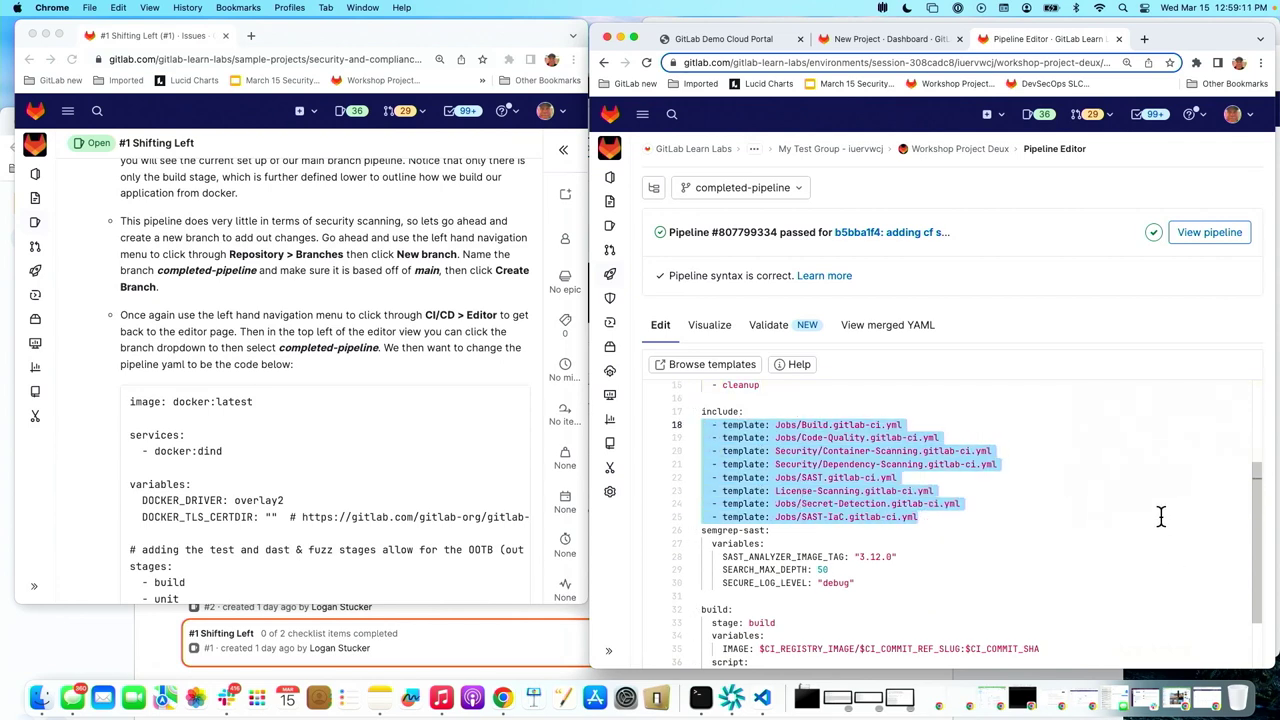
pyautogui.click(1112, 503)
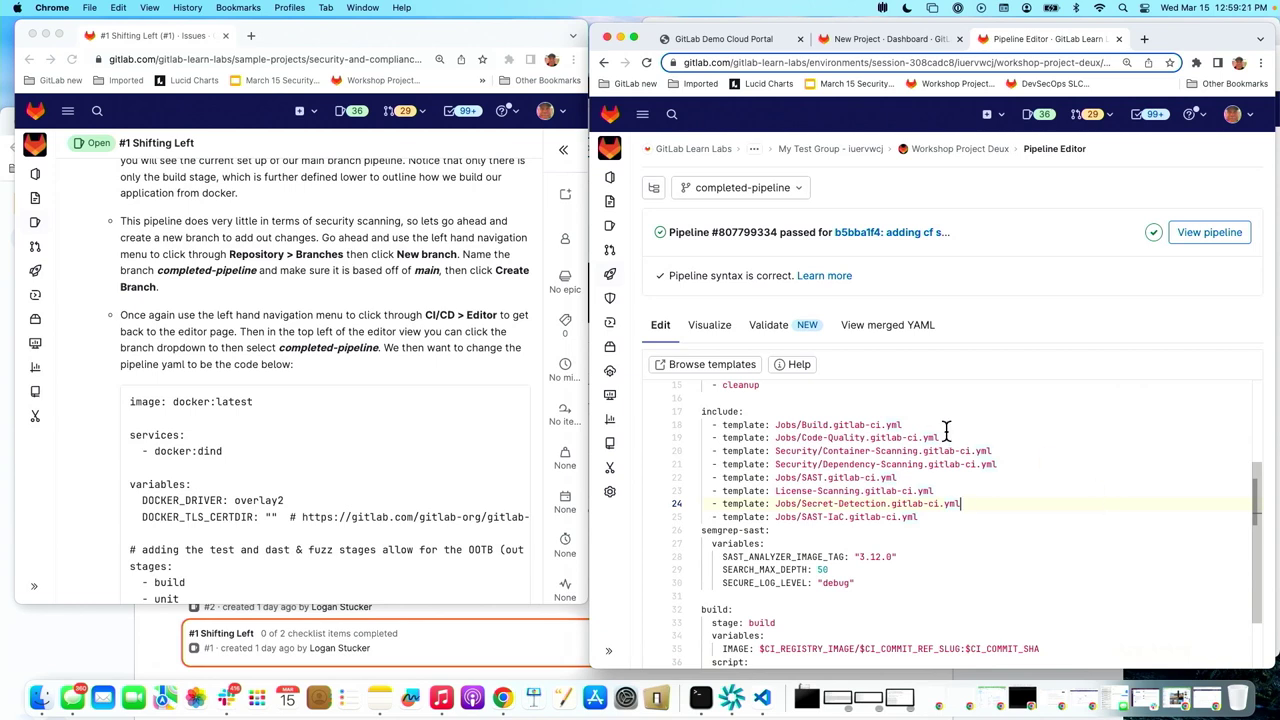
pyautogui.moveTo(918, 437); pyautogui.dragTo(803, 437)
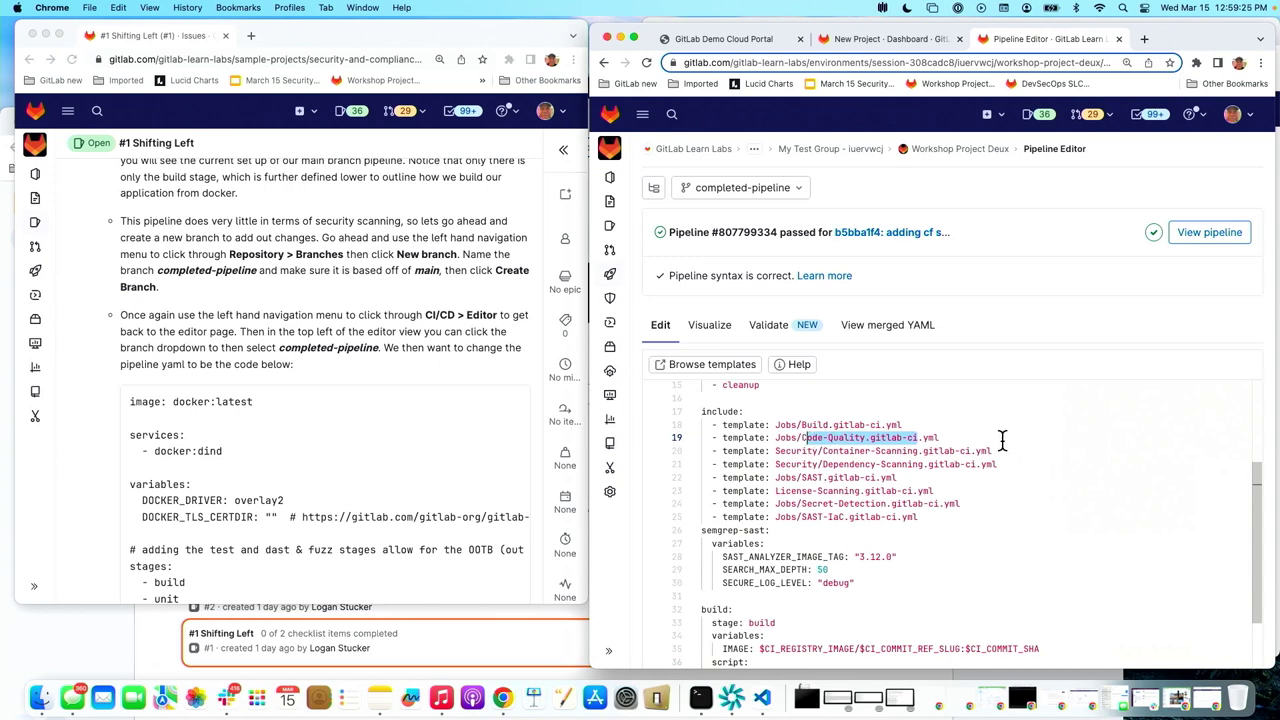
pyautogui.click(1001, 441)
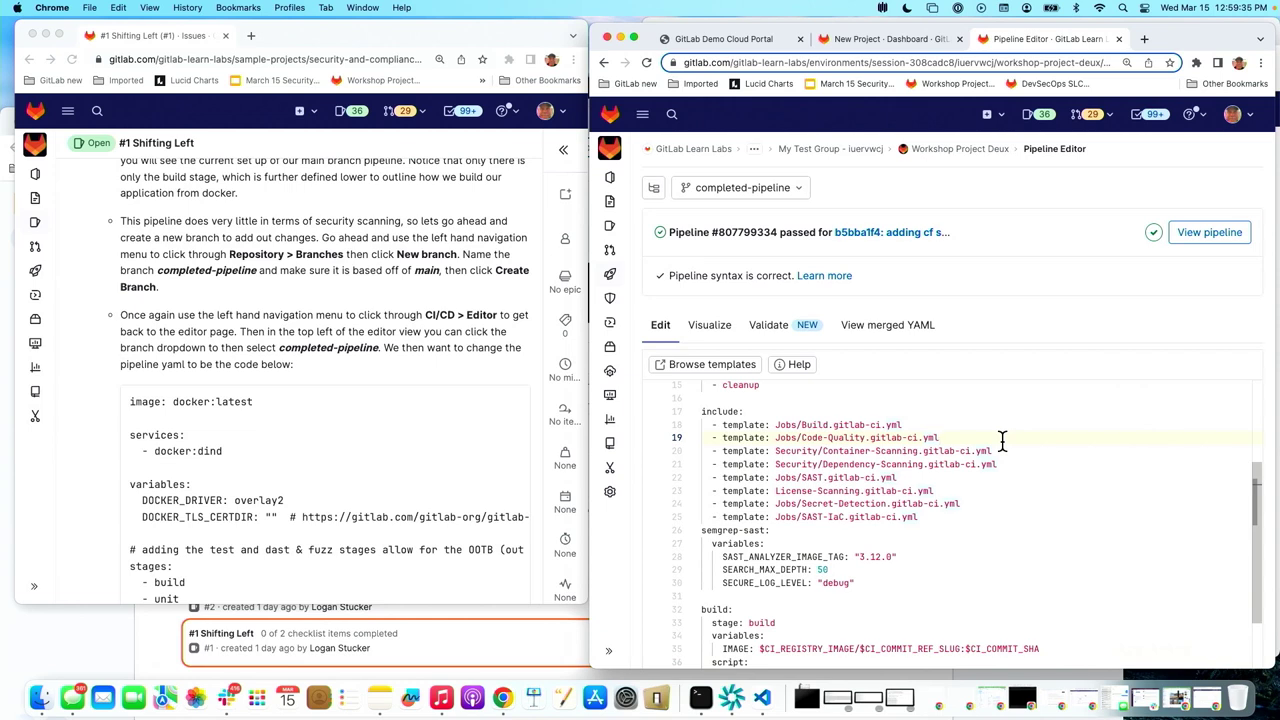
pyautogui.moveTo(922, 451); pyautogui.dragTo(880, 451)
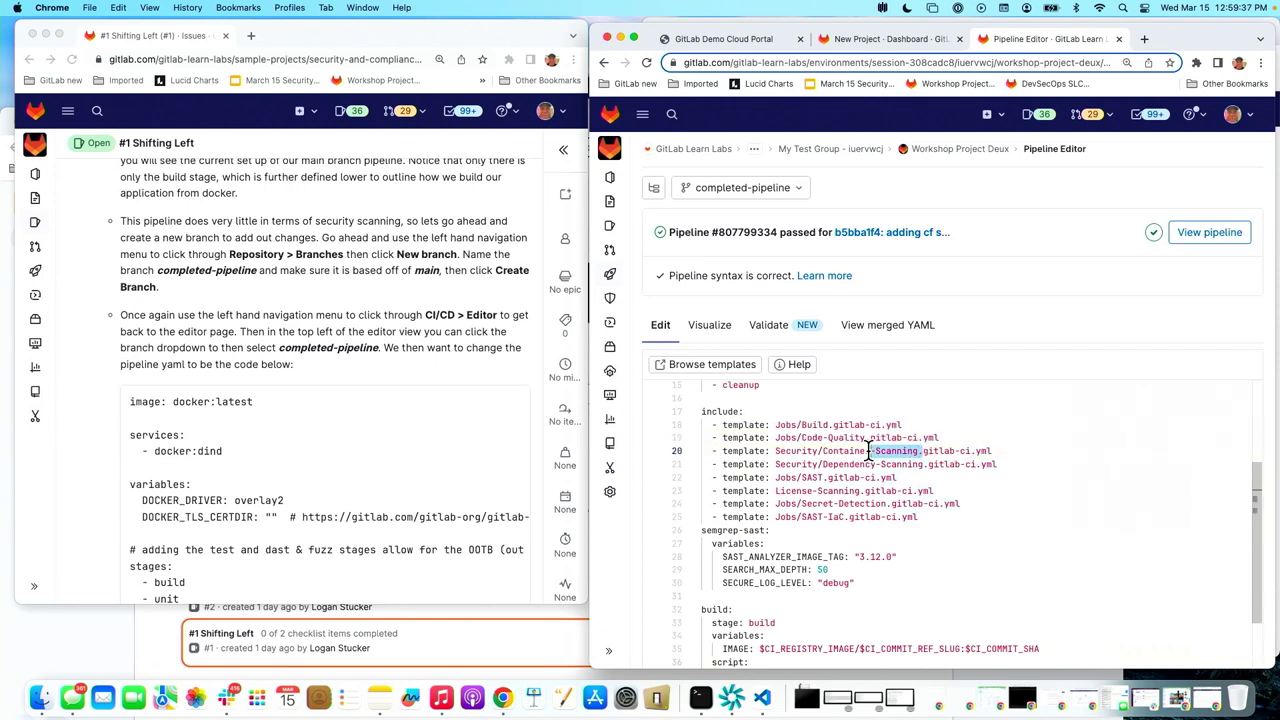
pyautogui.click(1020, 440)
pyautogui.click(1014, 452)
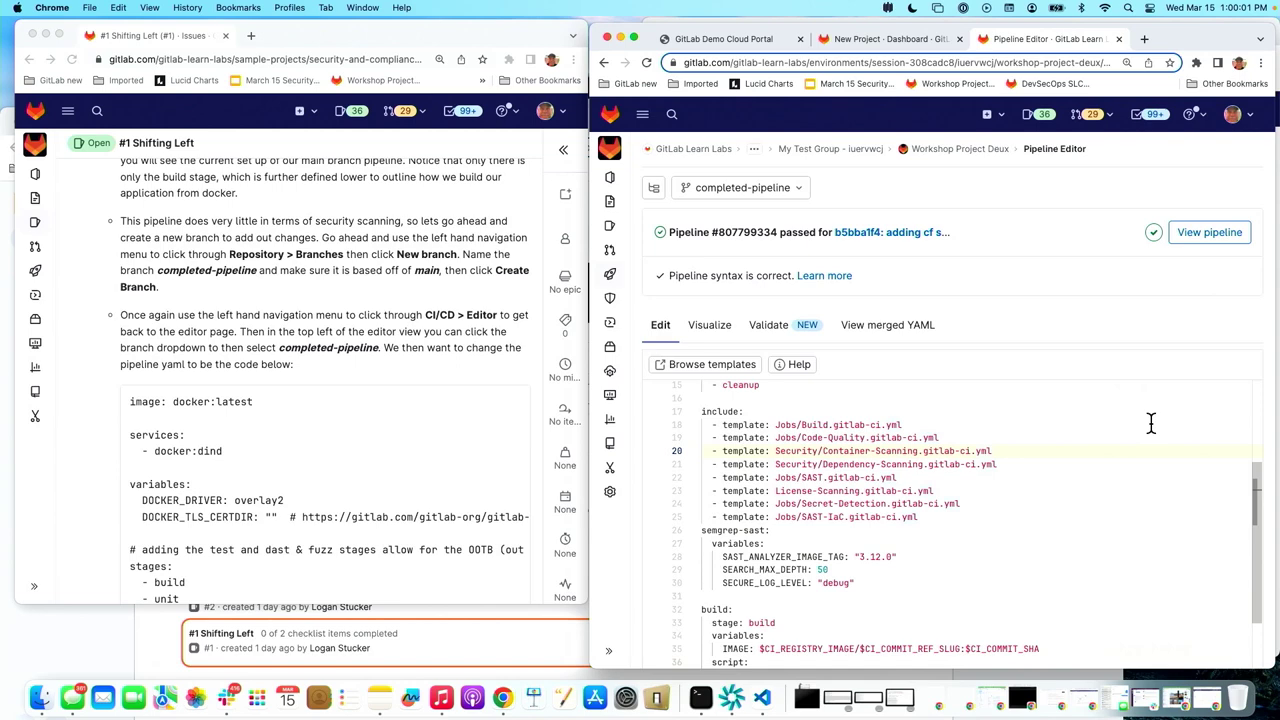
pyautogui.scroll(-2, 1140, 452)
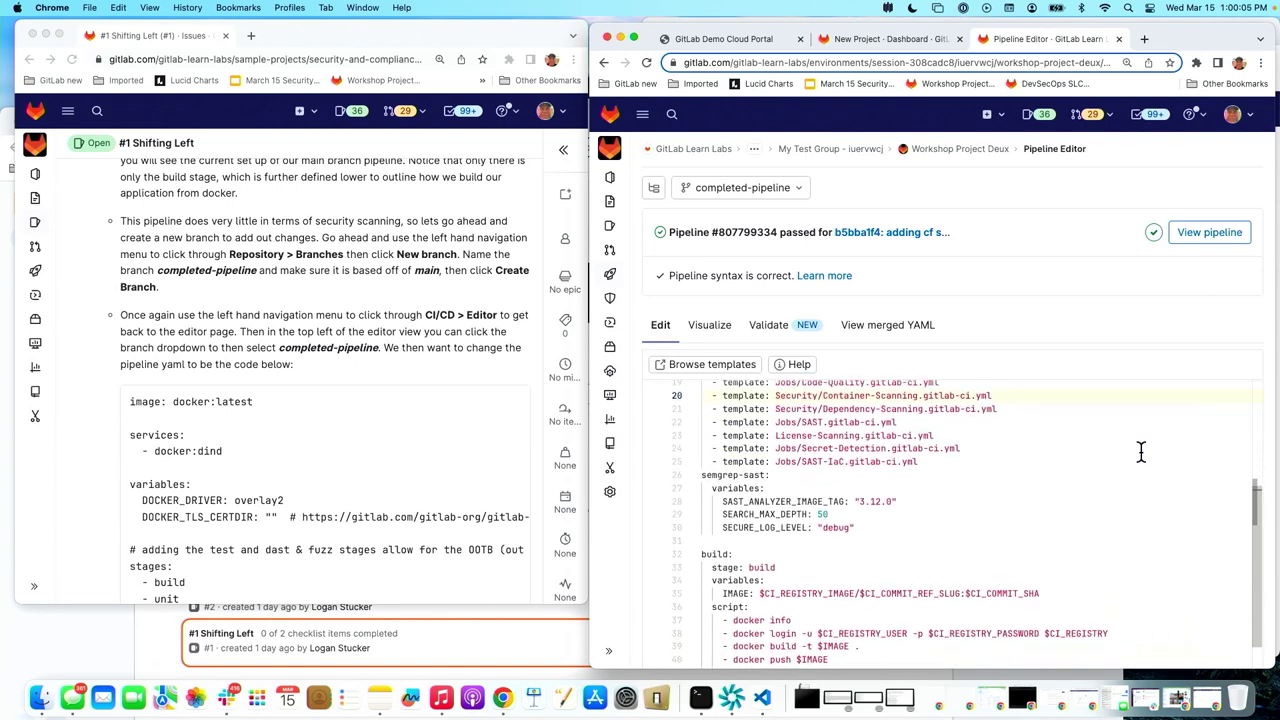
pyautogui.scroll(-6, 1140, 452)
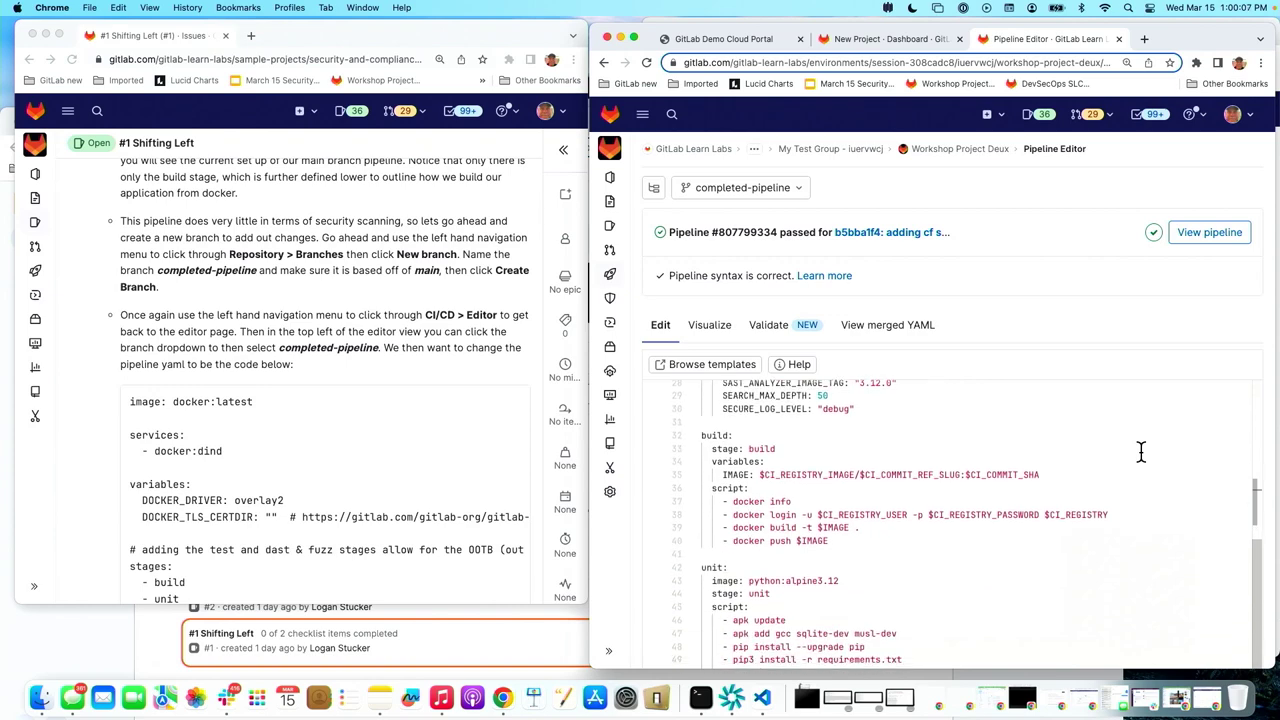
pyautogui.scroll(-4, 1140, 452)
pyautogui.scroll(1, 1140, 452)
pyautogui.scroll(-2, 1140, 452)
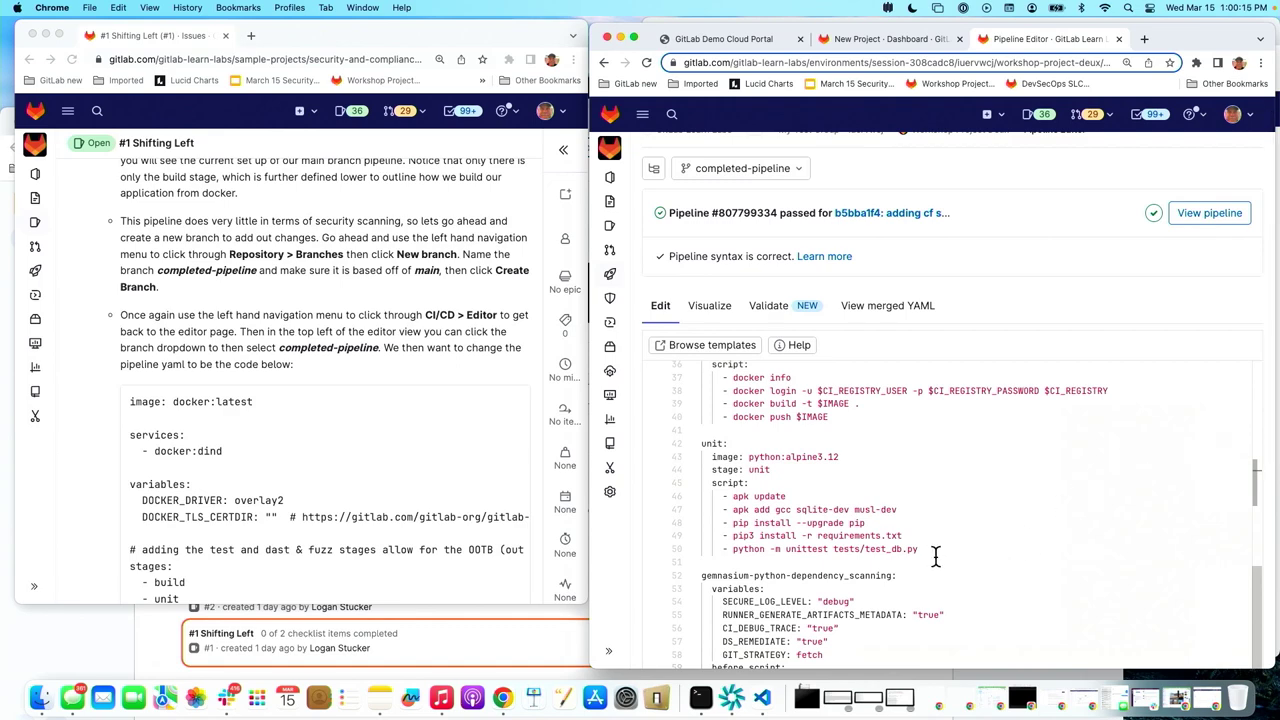
pyautogui.scroll(-3, 935, 557)
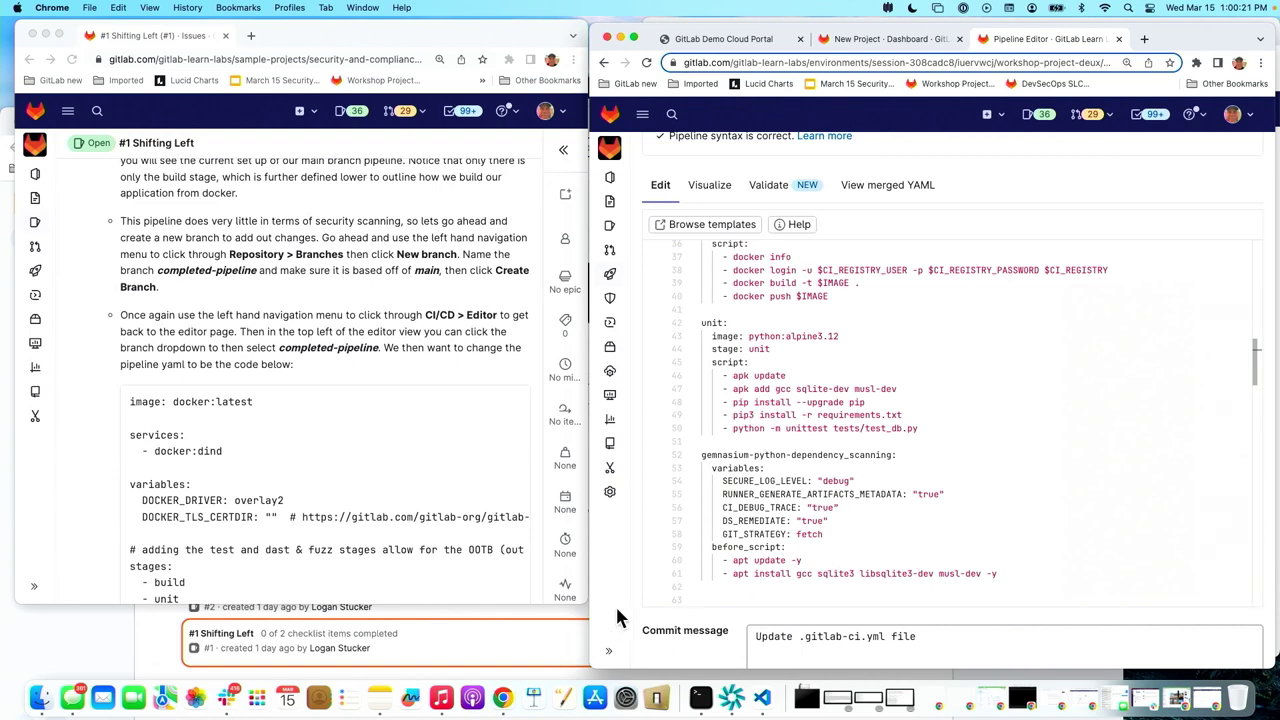
pyautogui.scroll(-5, 449, 443)
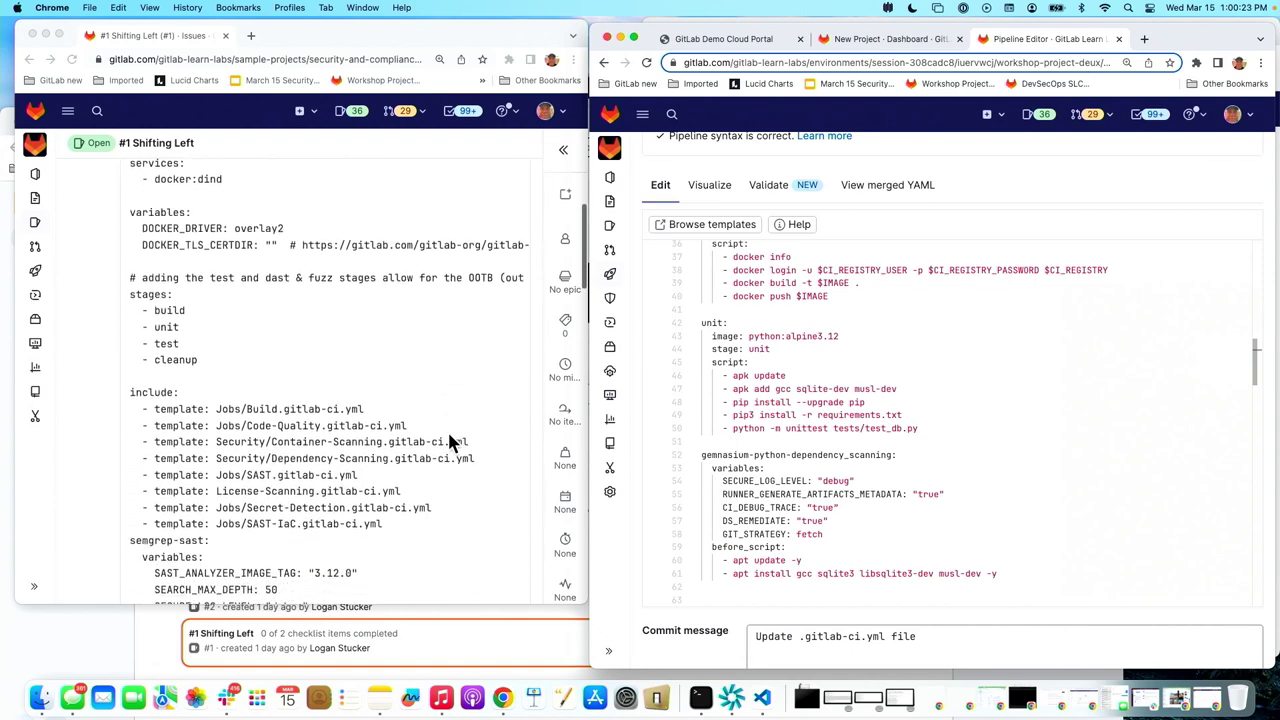
pyautogui.scroll(-10, 447, 429)
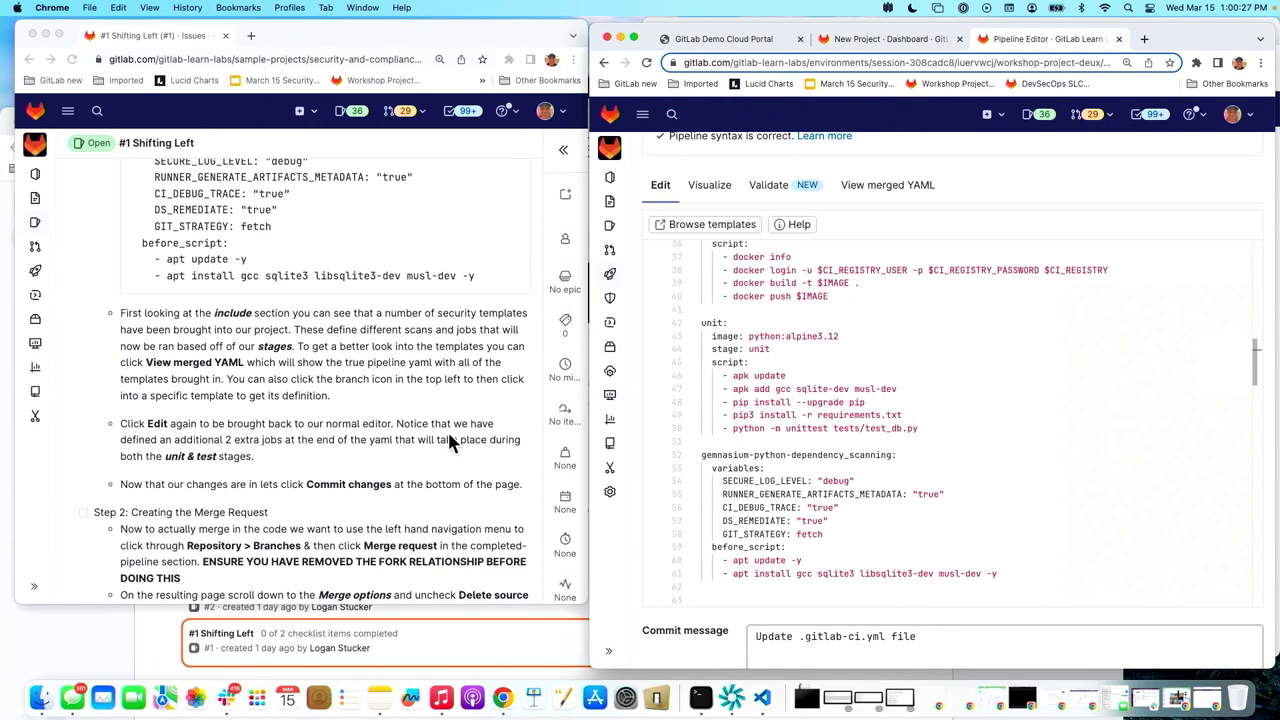
pyautogui.scroll(-1, 448, 432)
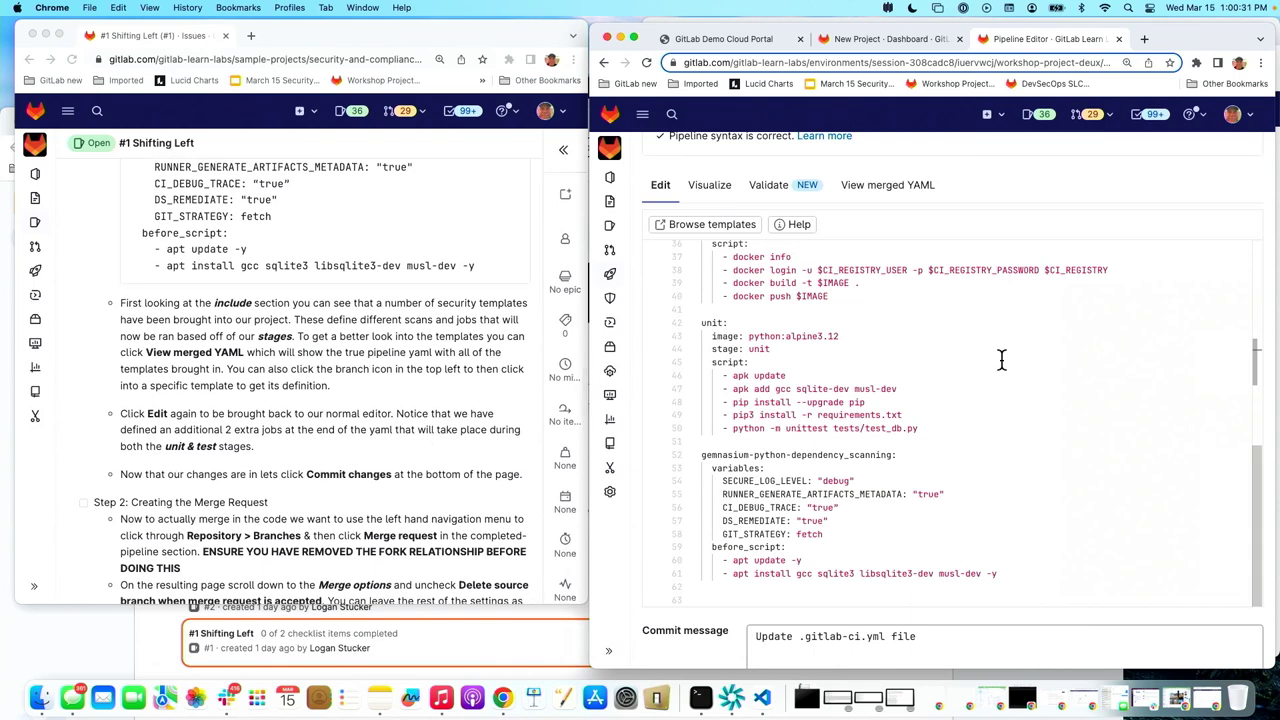
pyautogui.scroll(10, 1000, 362)
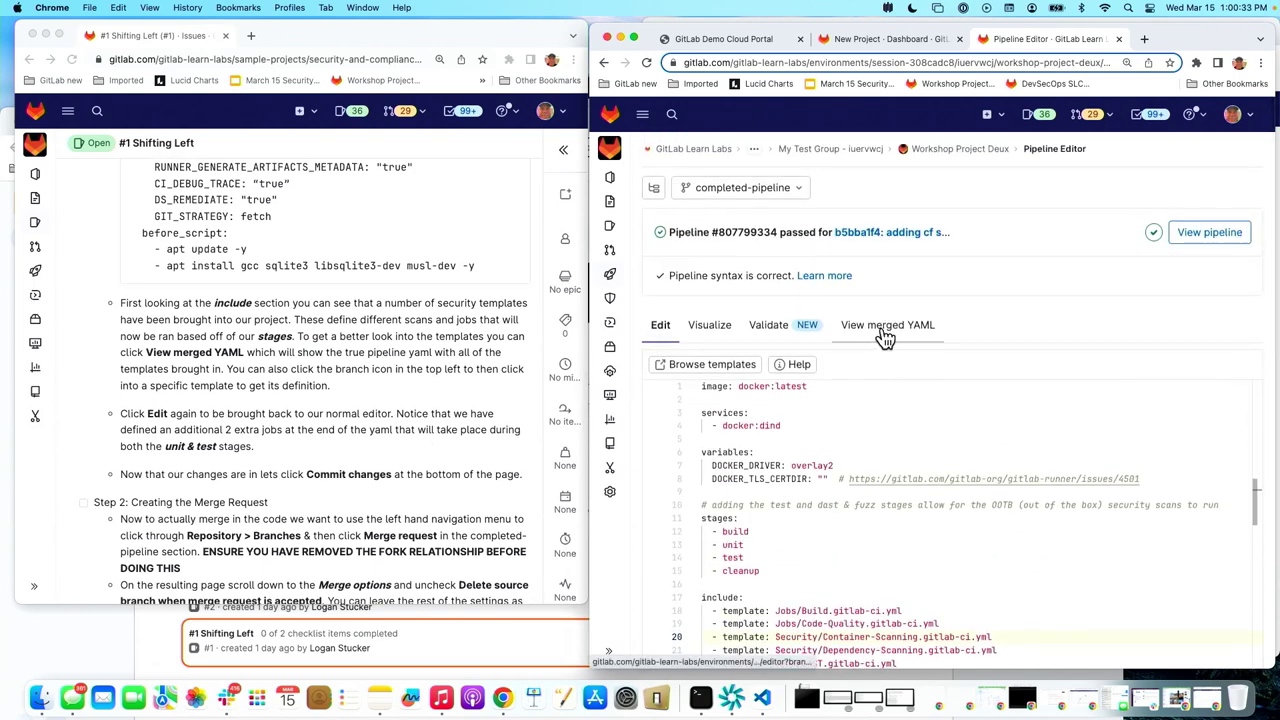
# Display the read-only merged YAML, with security templates expanded into scanner variables and a build job.
pyautogui.click(885, 330)
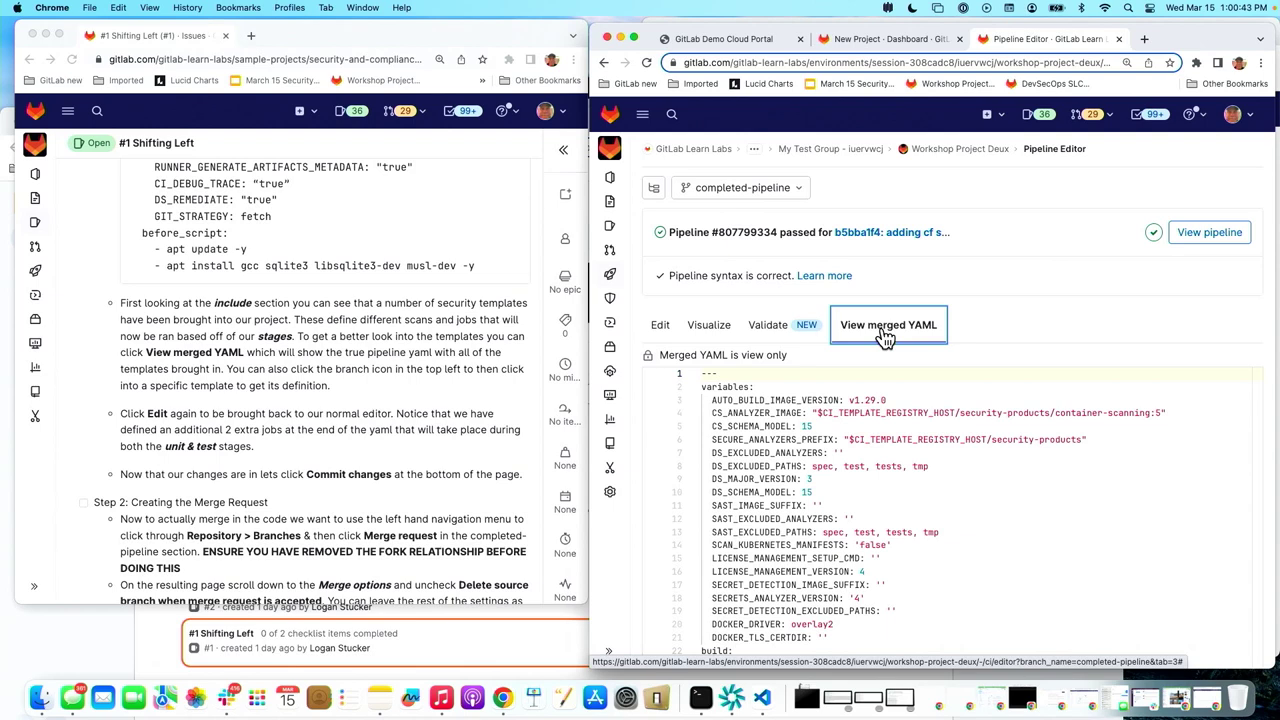
pyautogui.scroll(-10, 1000, 502)
pyautogui.scroll(-15, 1000, 502)
pyautogui.scroll(-15, 1000, 502)
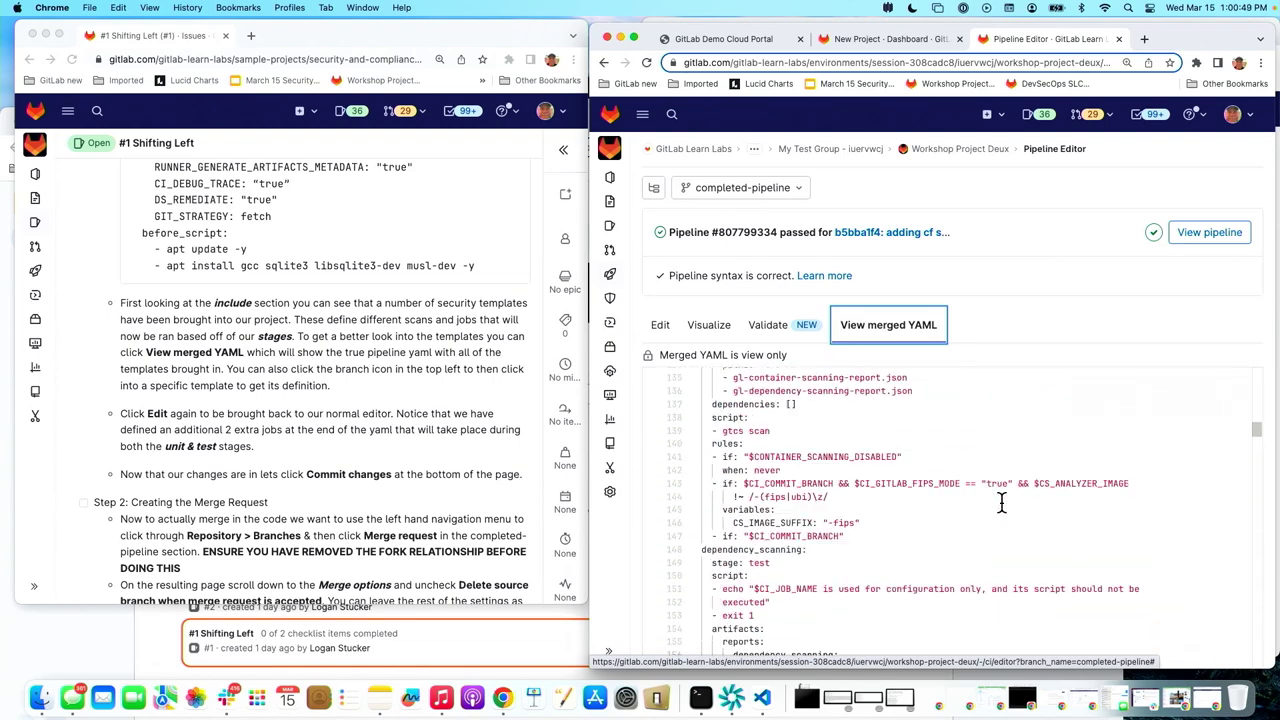
pyautogui.scroll(20, 1000, 502)
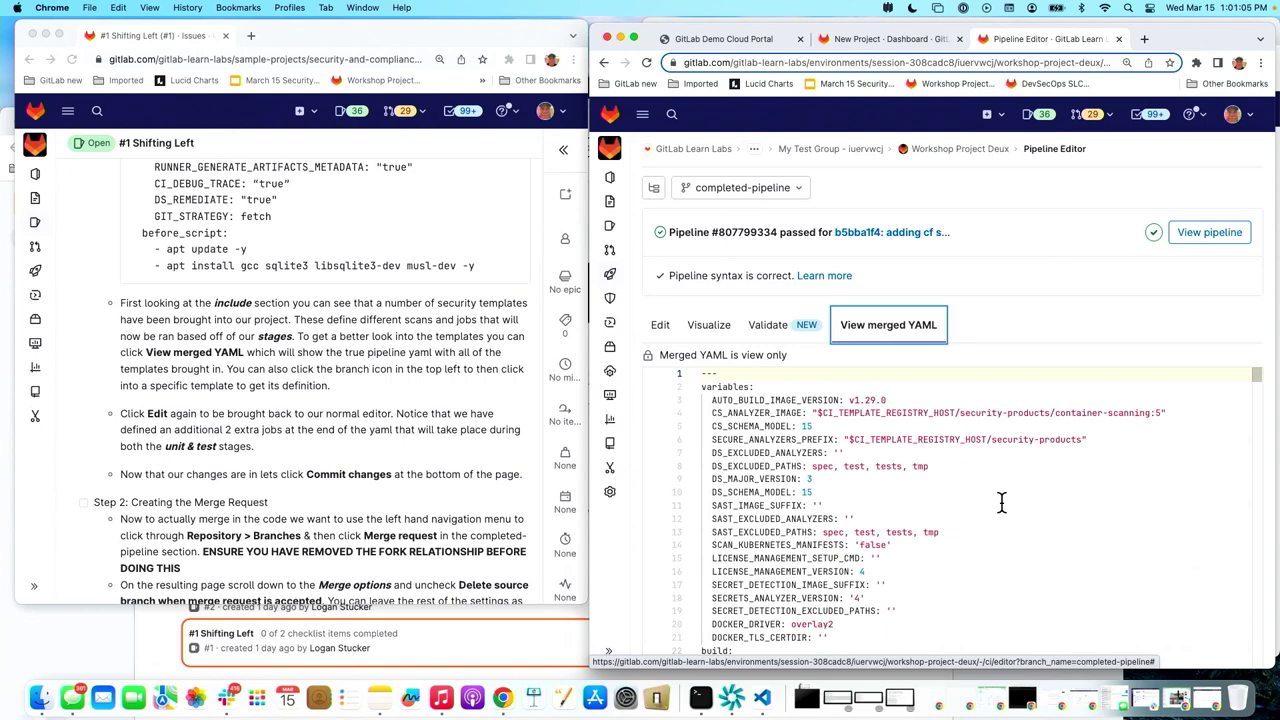
pyautogui.scroll(-3, 404, 482)
pyautogui.scroll(-3, 407, 495)
pyautogui.scroll(-2, 407, 495)
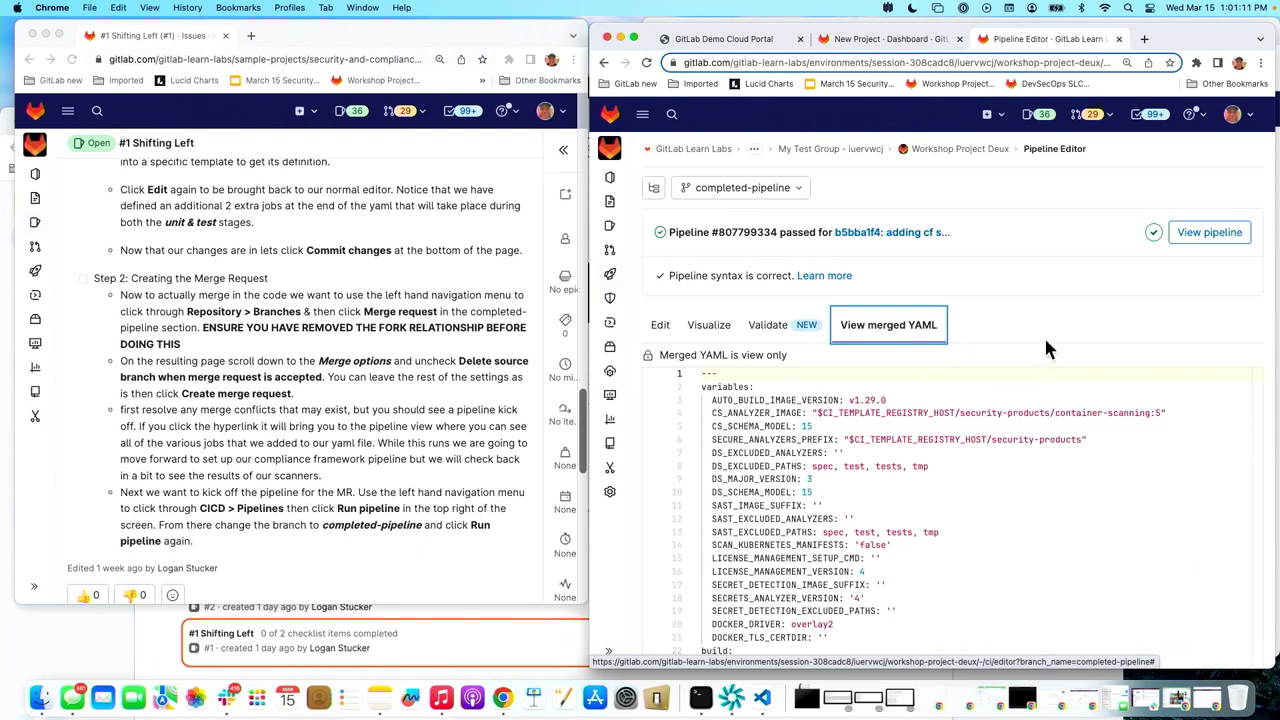
pyautogui.scroll(-3, 1048, 320)
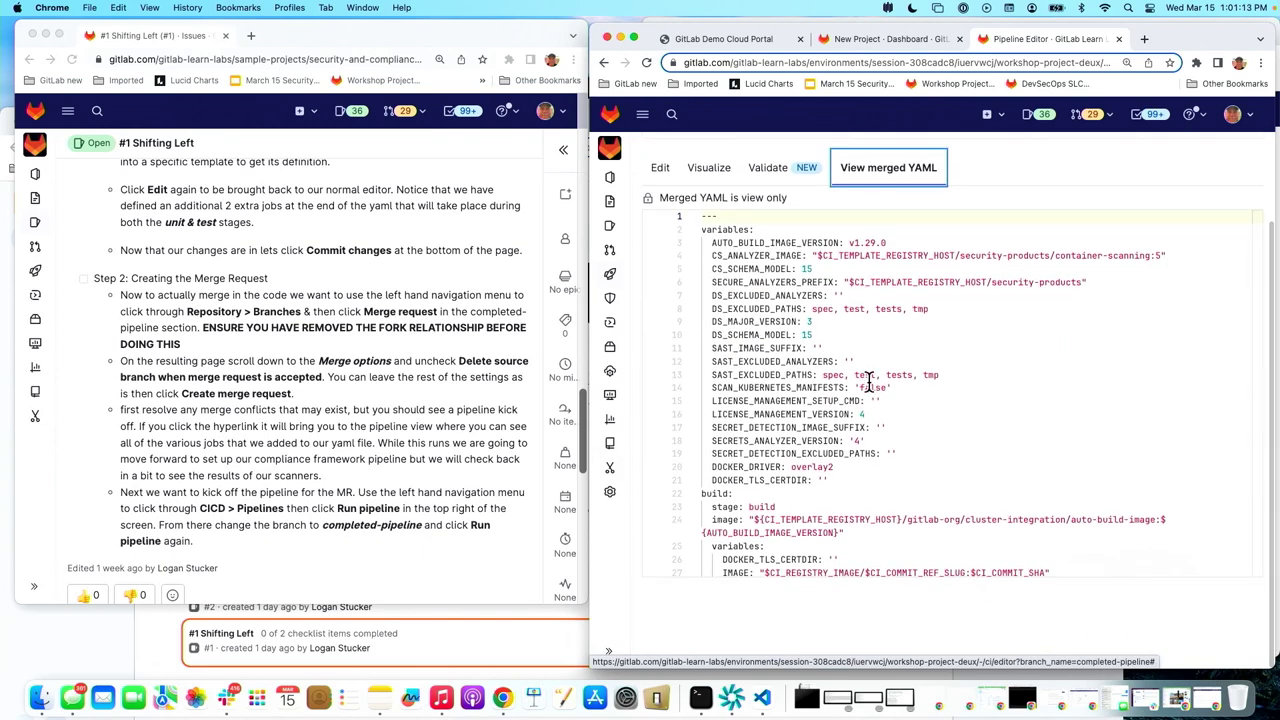
pyautogui.scroll(-1, 610, 538)
pyautogui.scroll(3, 697, 603)
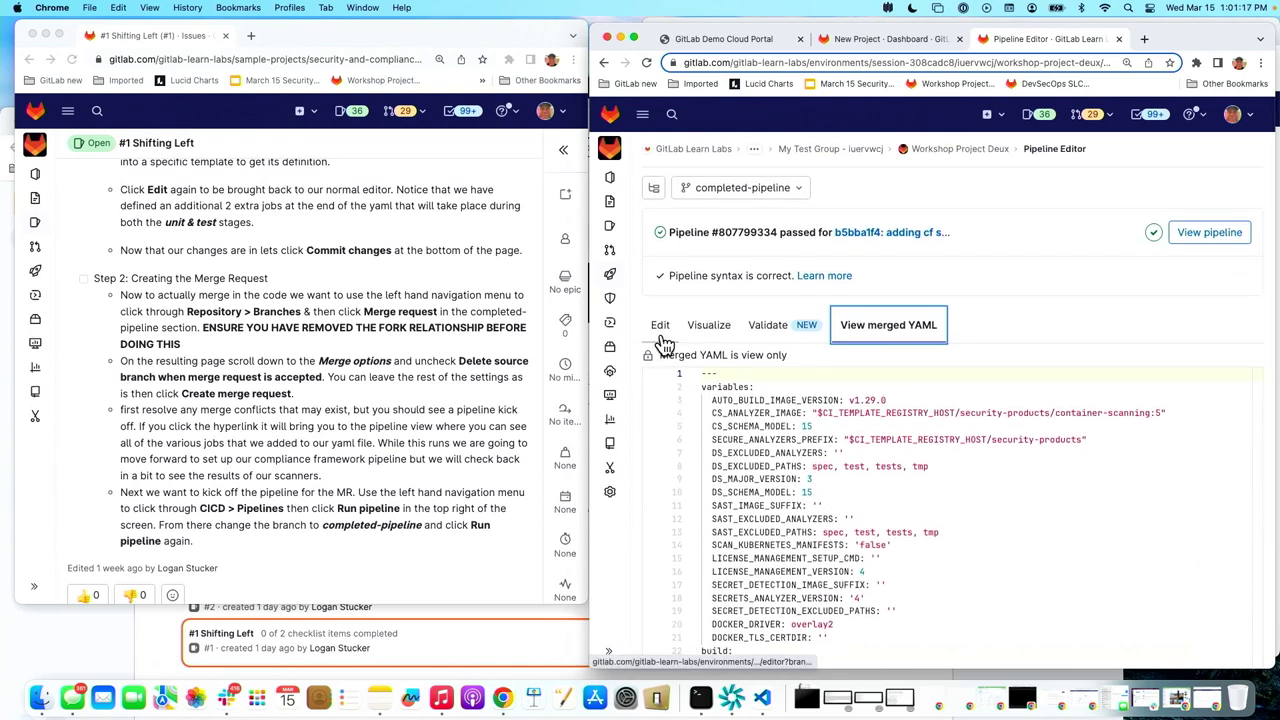
# Commit the config with message 'Update .gitlab-ci.yml file', starting pending pipeline #807806093.
pyautogui.click(663, 338)
pyautogui.scroll(-10, 791, 529)
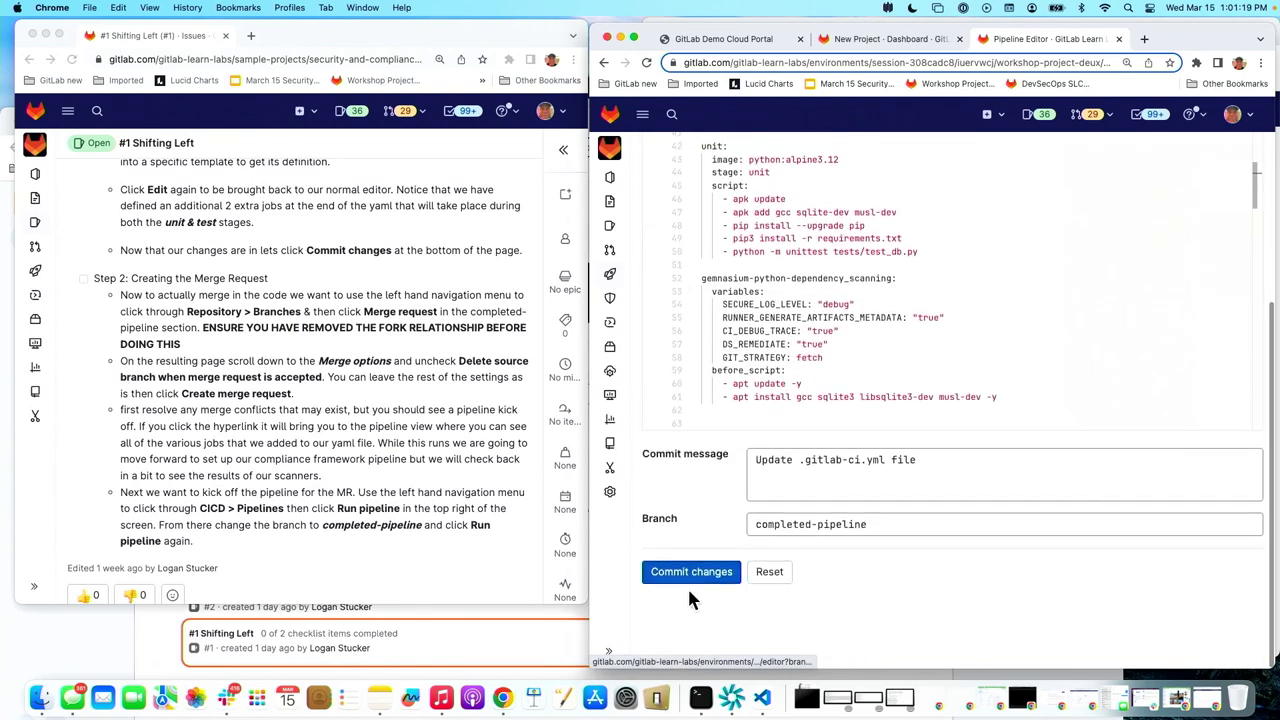
pyautogui.click(934, 460)
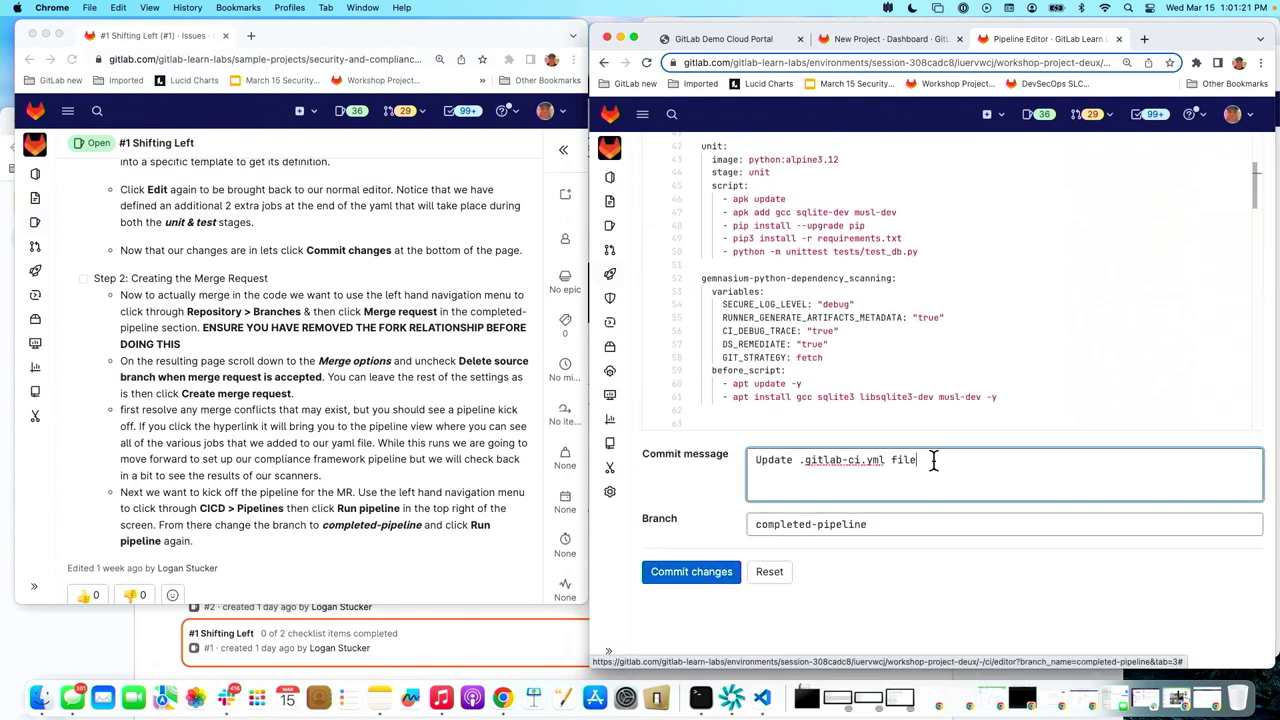
pyautogui.moveTo(934, 460); pyautogui.dragTo(751, 460)
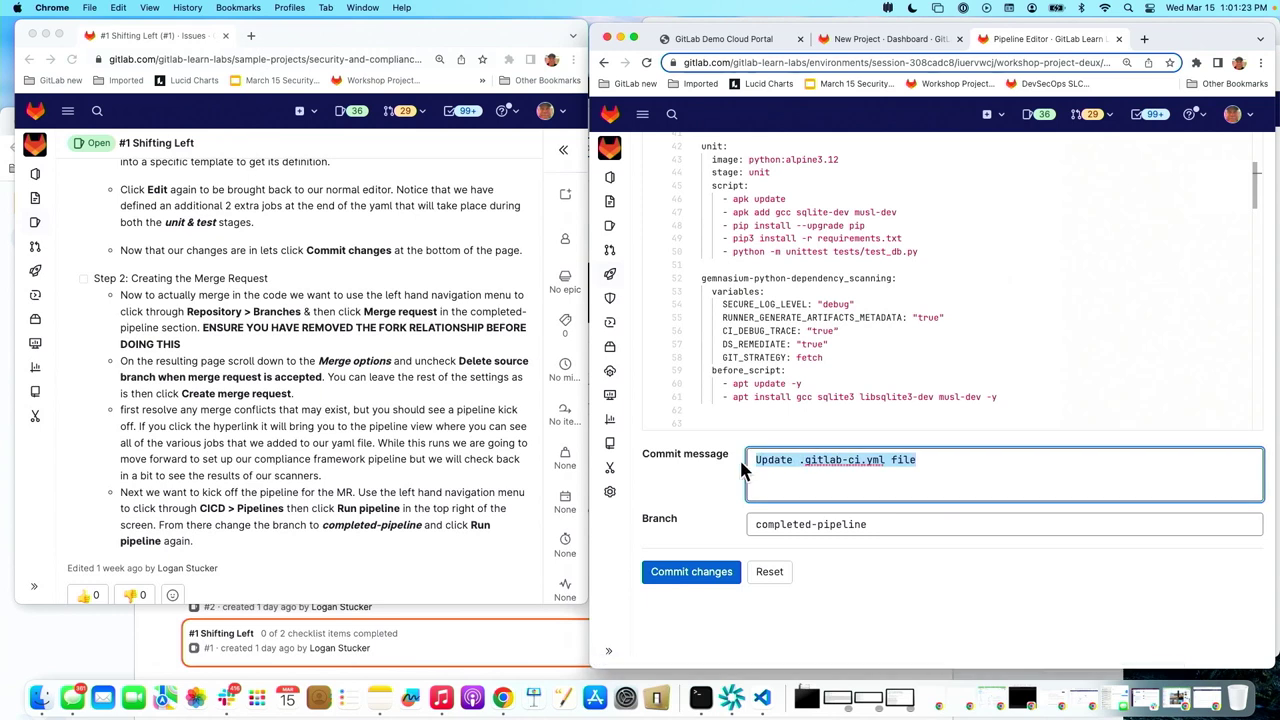
pyautogui.click(692, 574)
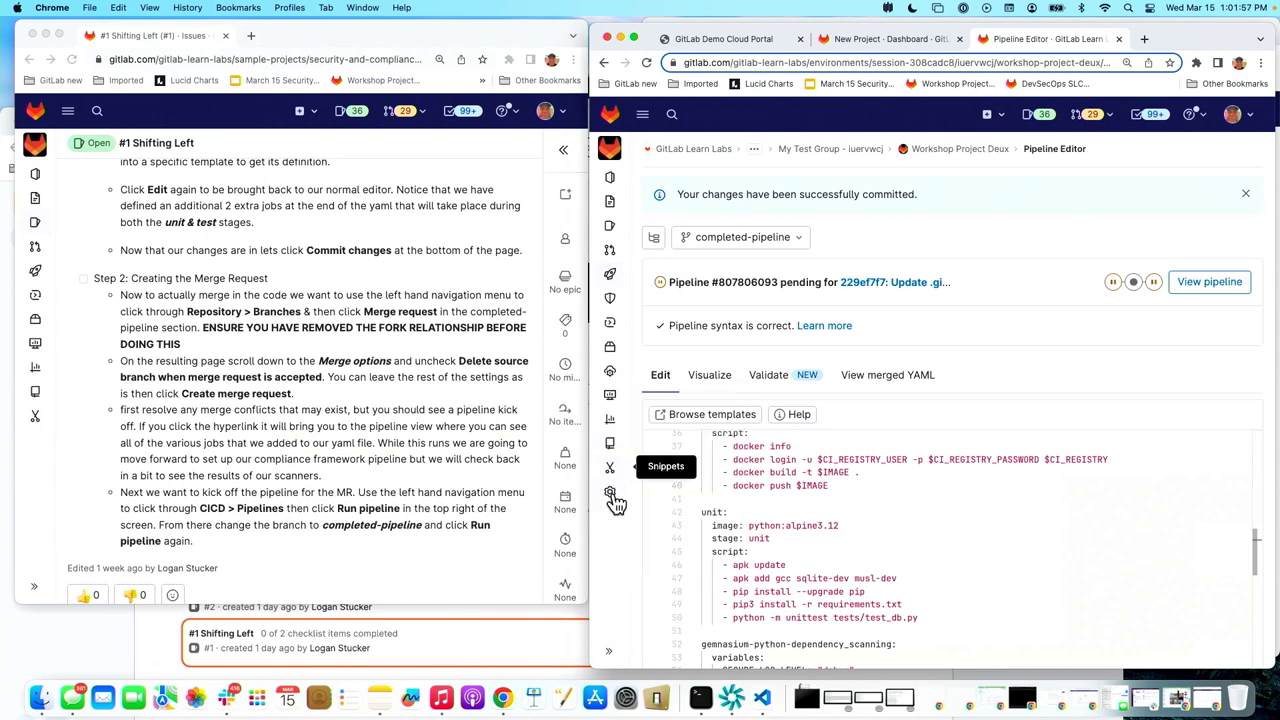
pyautogui.scroll(-4, 608, 555)
pyautogui.scroll(-3, 608, 563)
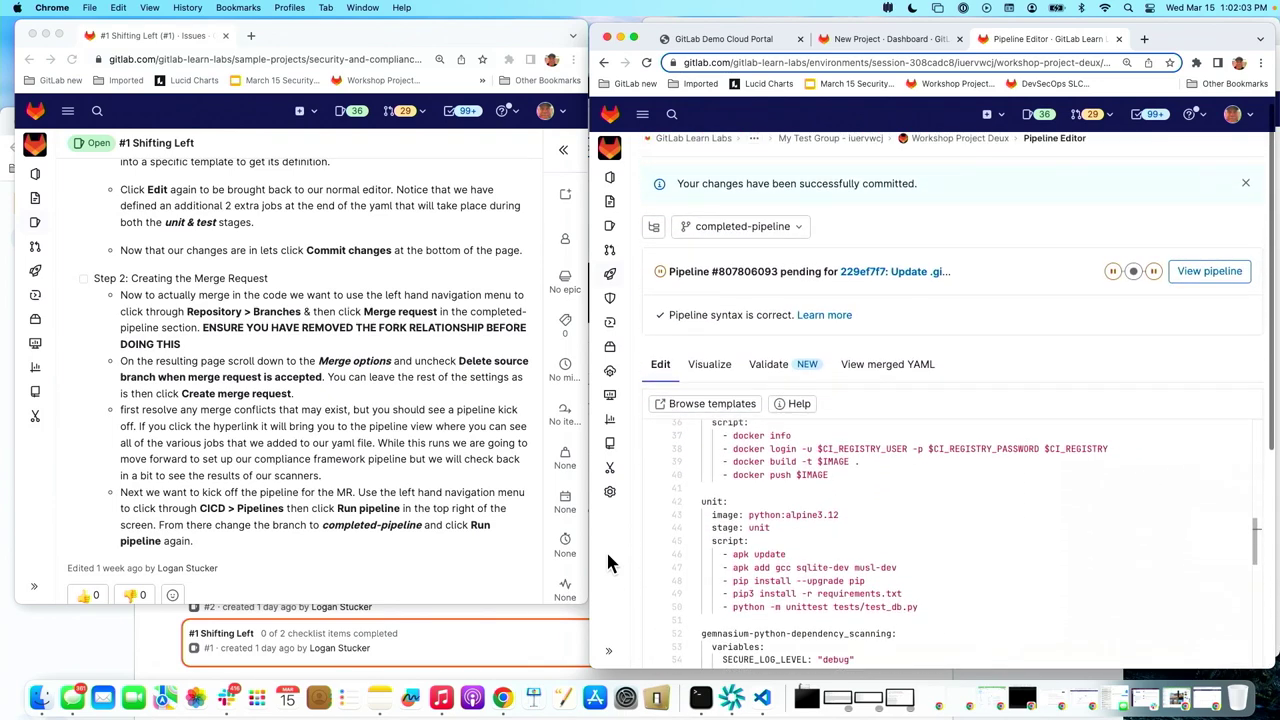
pyautogui.scroll(5, 422, 316)
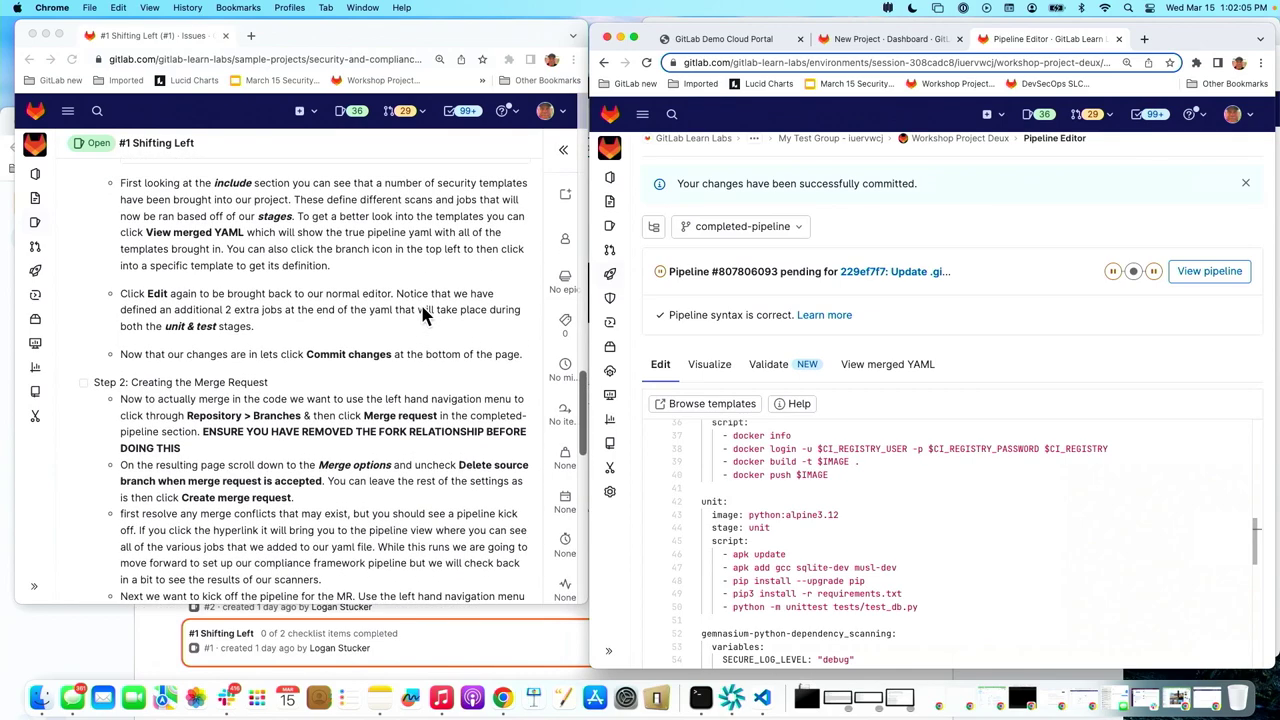
pyautogui.scroll(1, 422, 316)
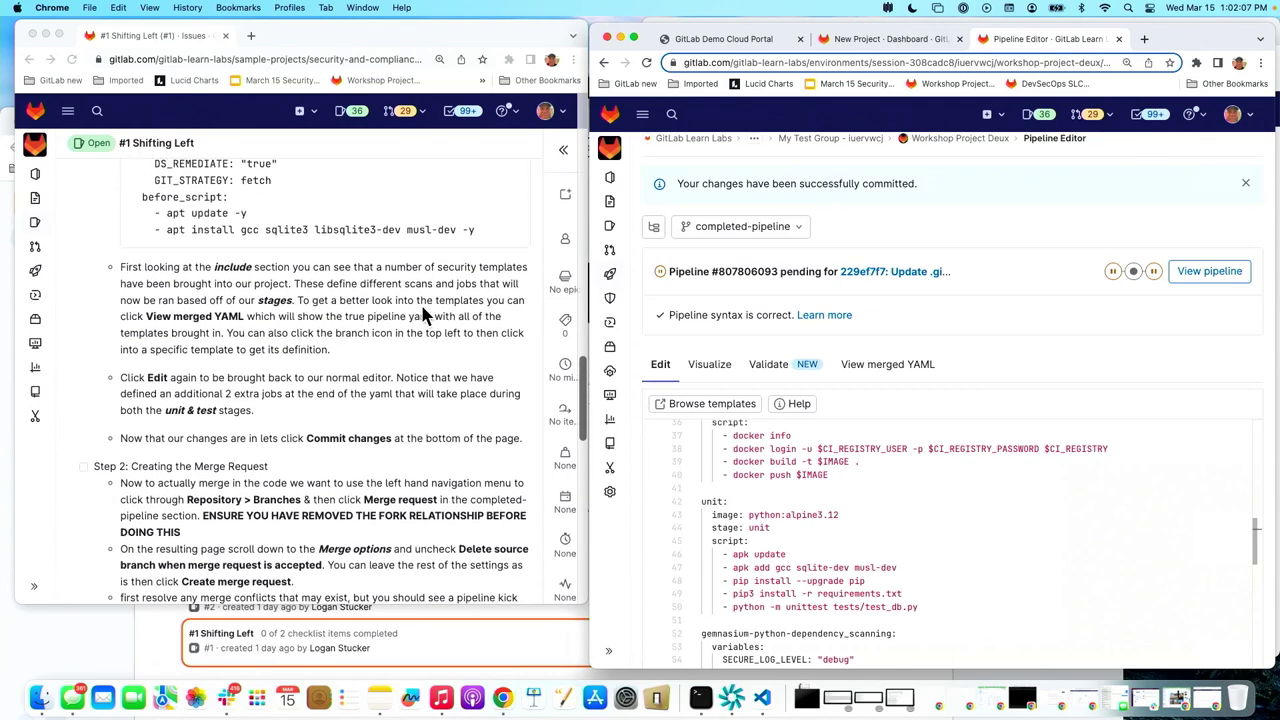
pyautogui.scroll(-3, 422, 316)
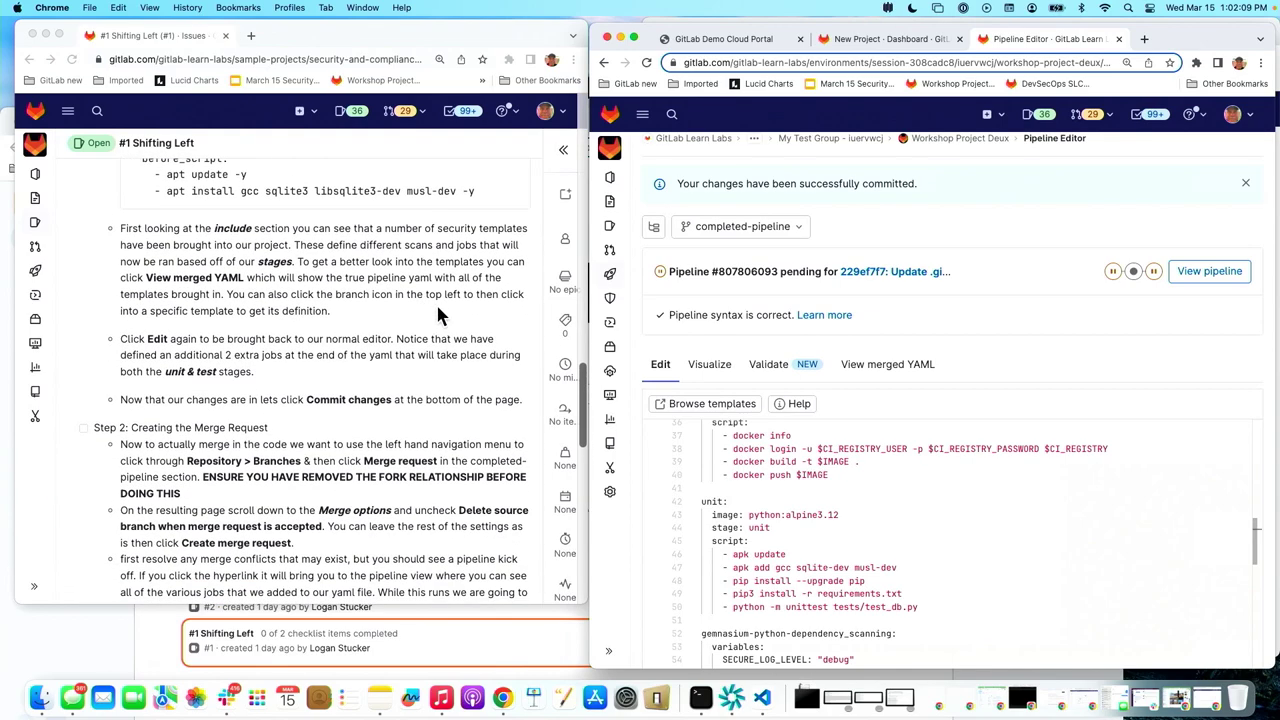
pyautogui.scroll(1, 870, 316)
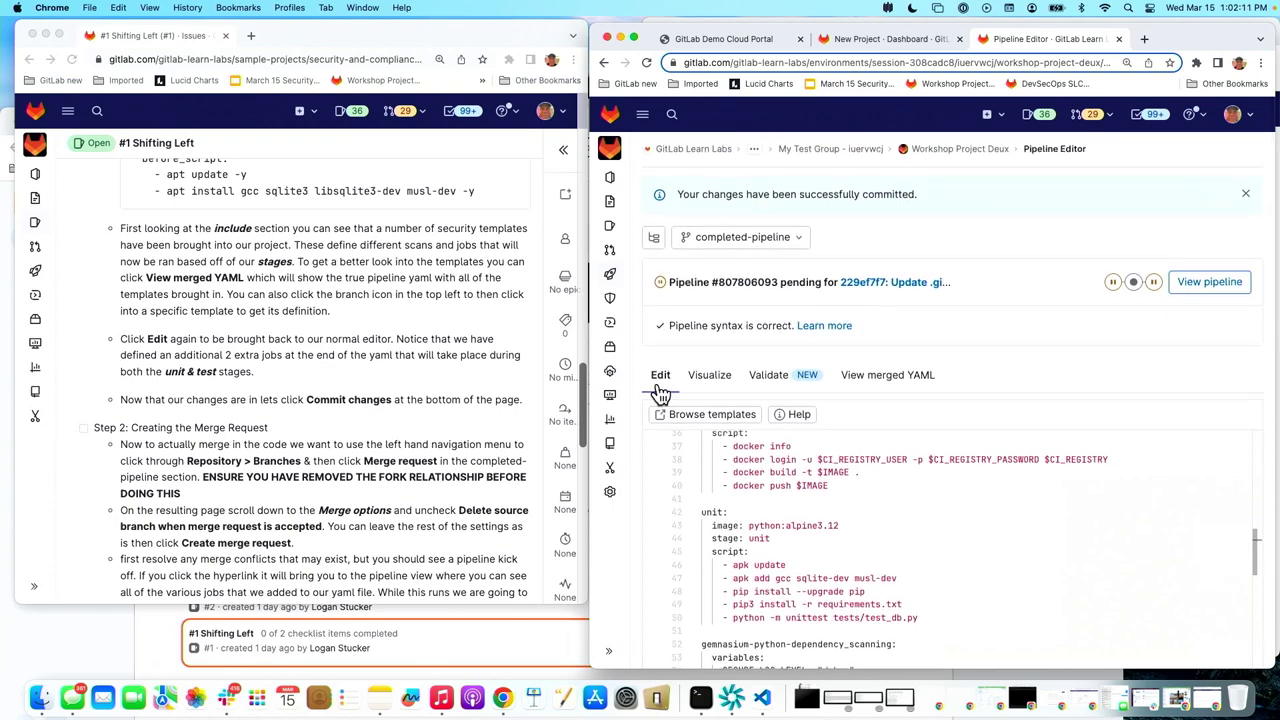
pyautogui.click(663, 385)
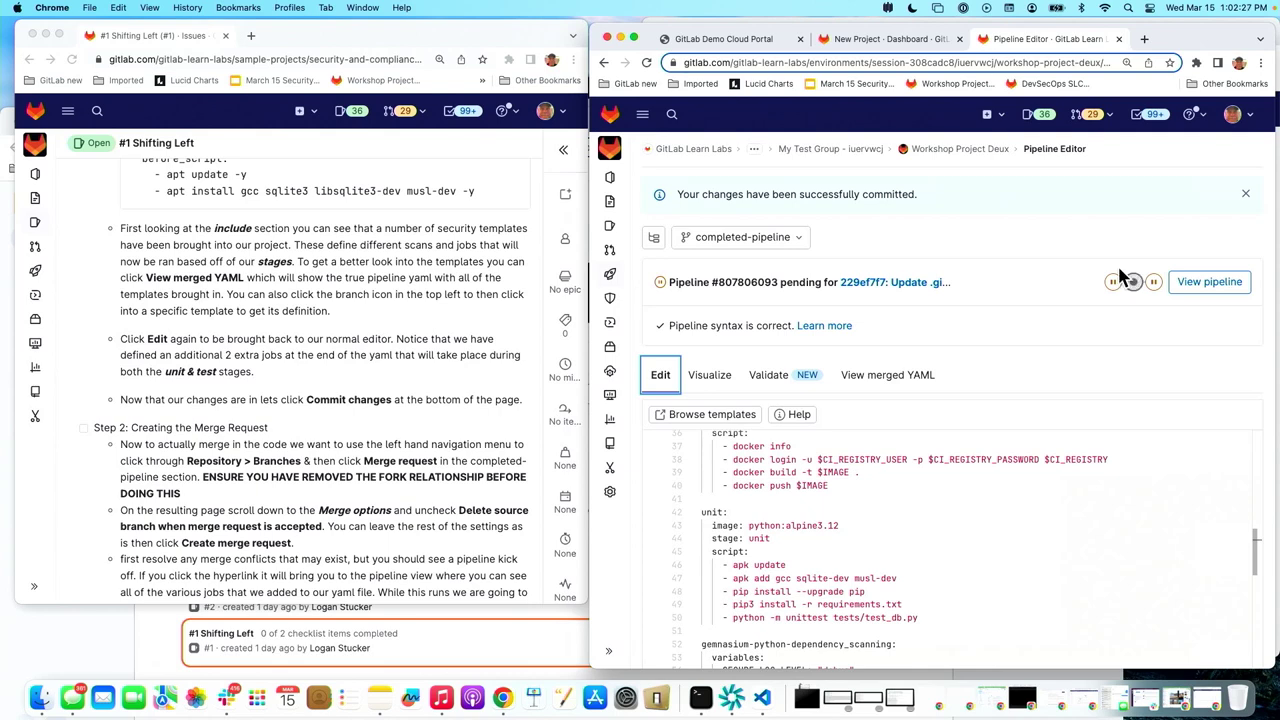
pyautogui.click(1230, 285)
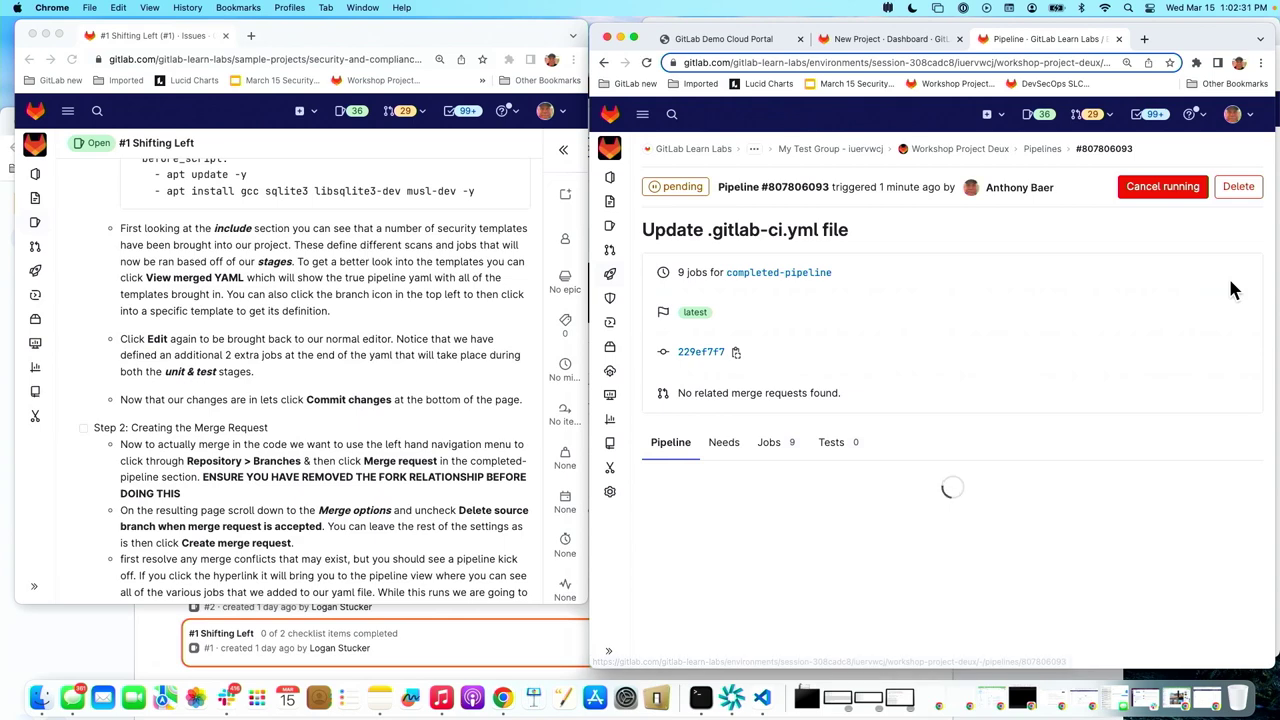
# Scroll through pending pipeline #807806093's build, unit and seven security-scan test jobs.
pyautogui.scroll(-1, 1118, 302)
pyautogui.scroll(-3, 1118, 302)
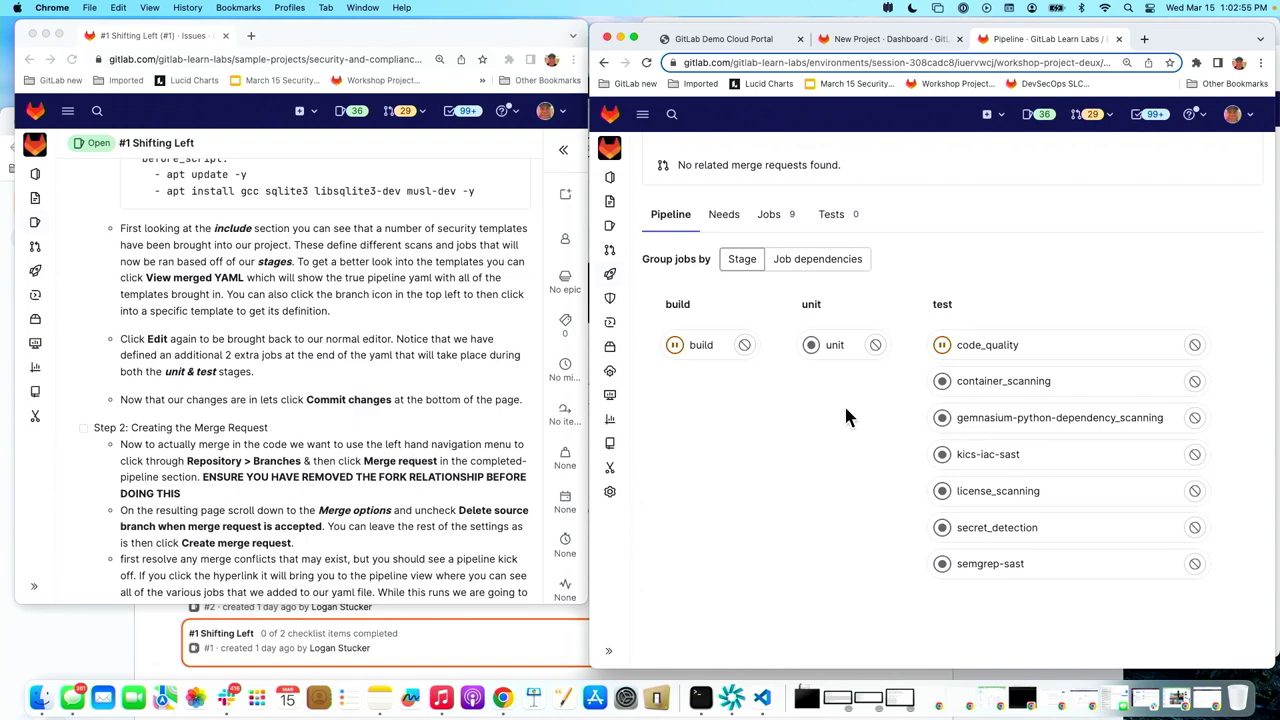
pyautogui.scroll(5, 844, 416)
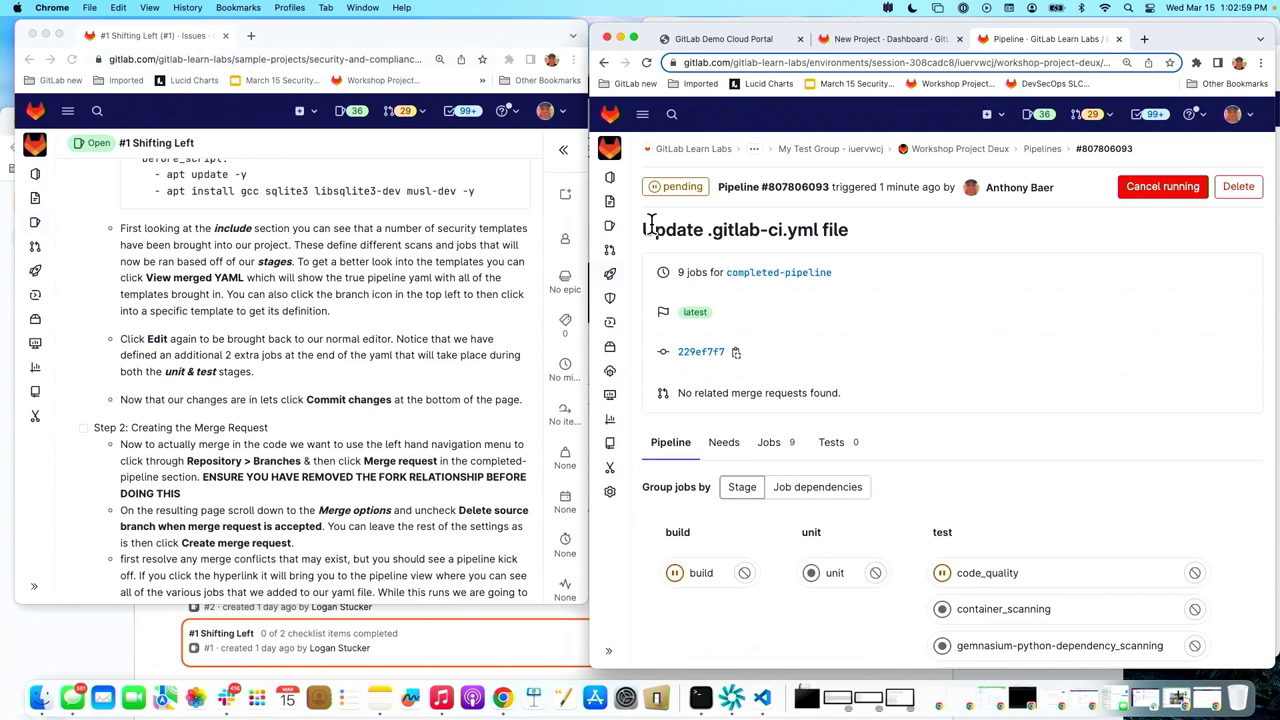
pyautogui.moveTo(610, 202)
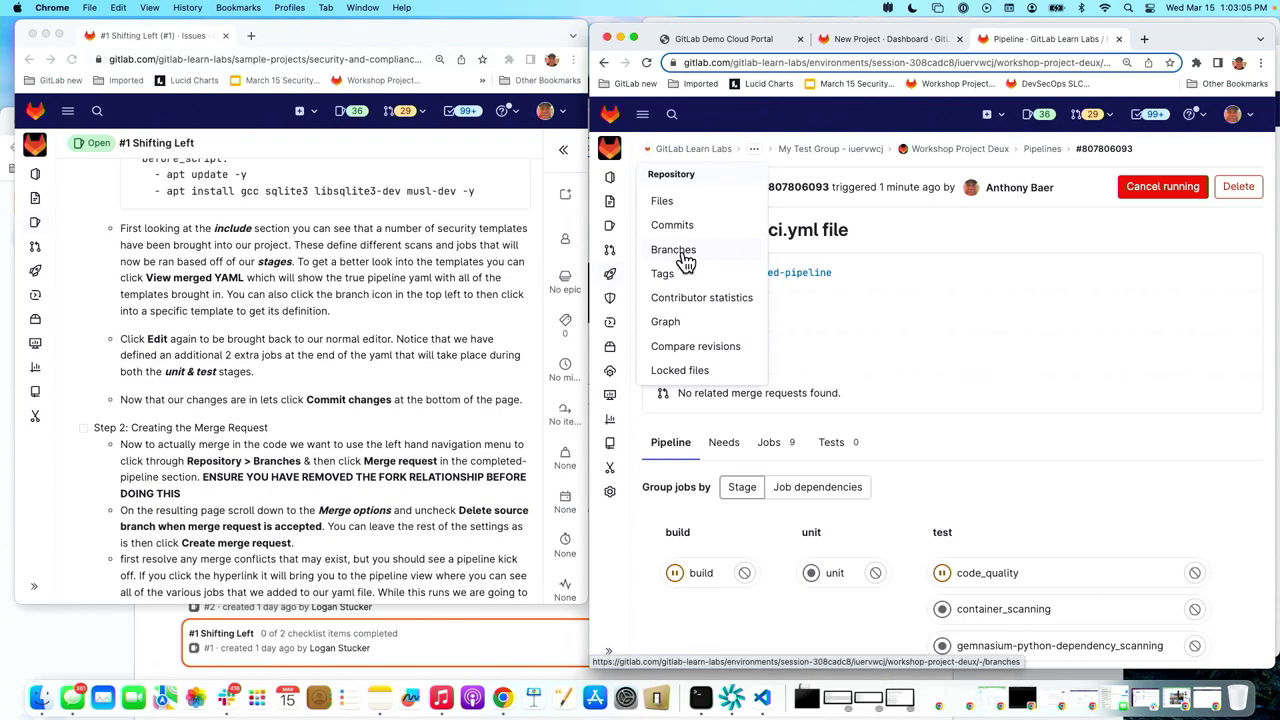
# Open the Branches page listing completed-pipeline and the protected main branch.
pyautogui.click(686, 260)
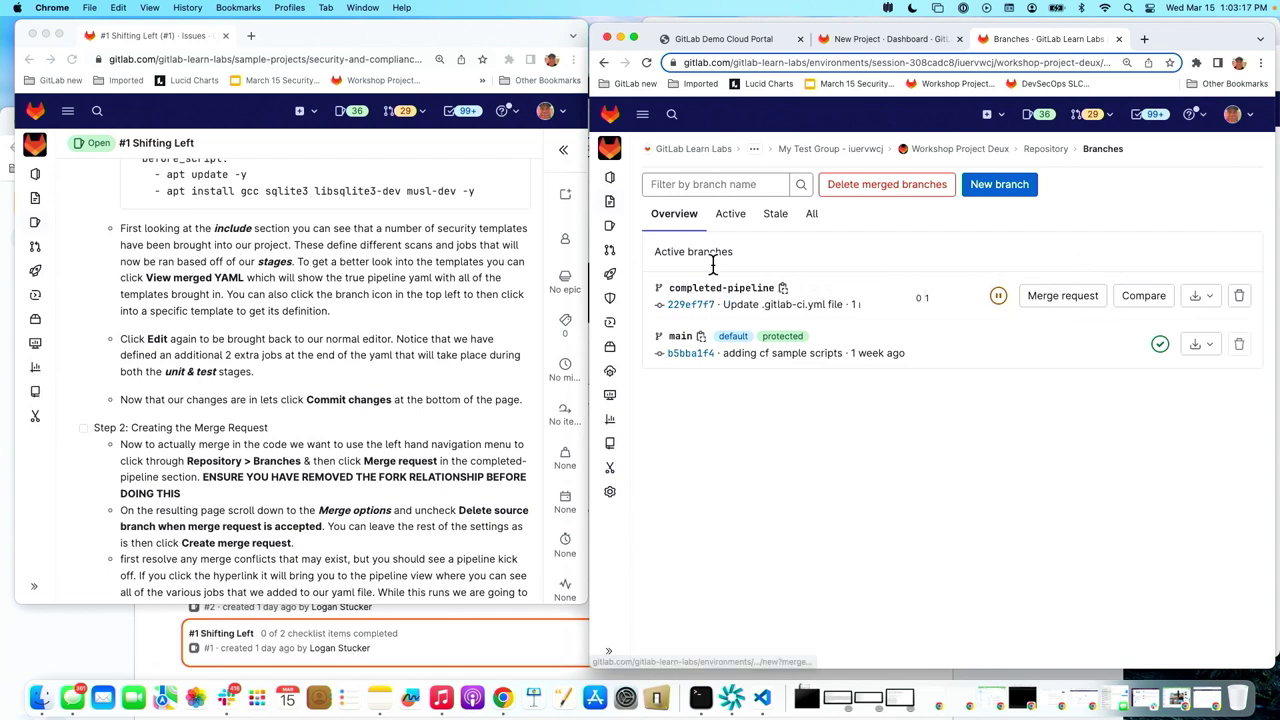
pyautogui.moveTo(610, 224)
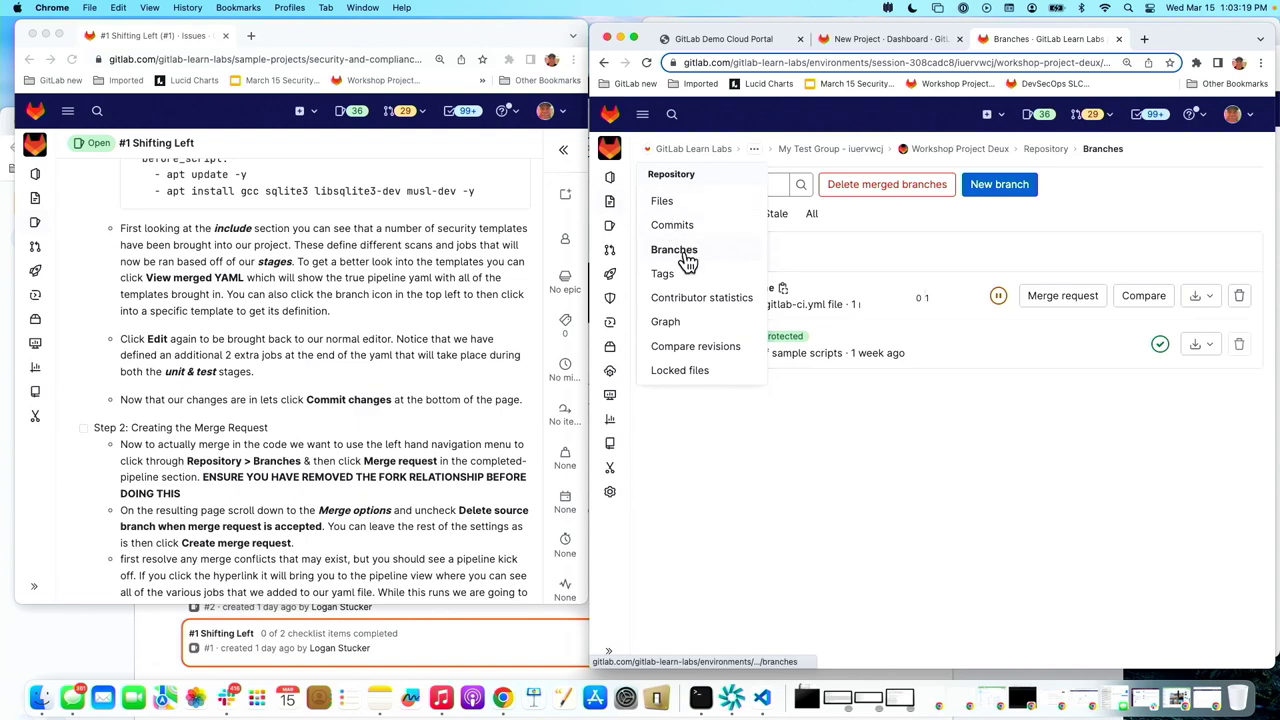
# Create merge request !1 'Update .gitlab-ci.yml file' into main, leaving Delete source branch unchecked.
pyautogui.click(1060, 297)
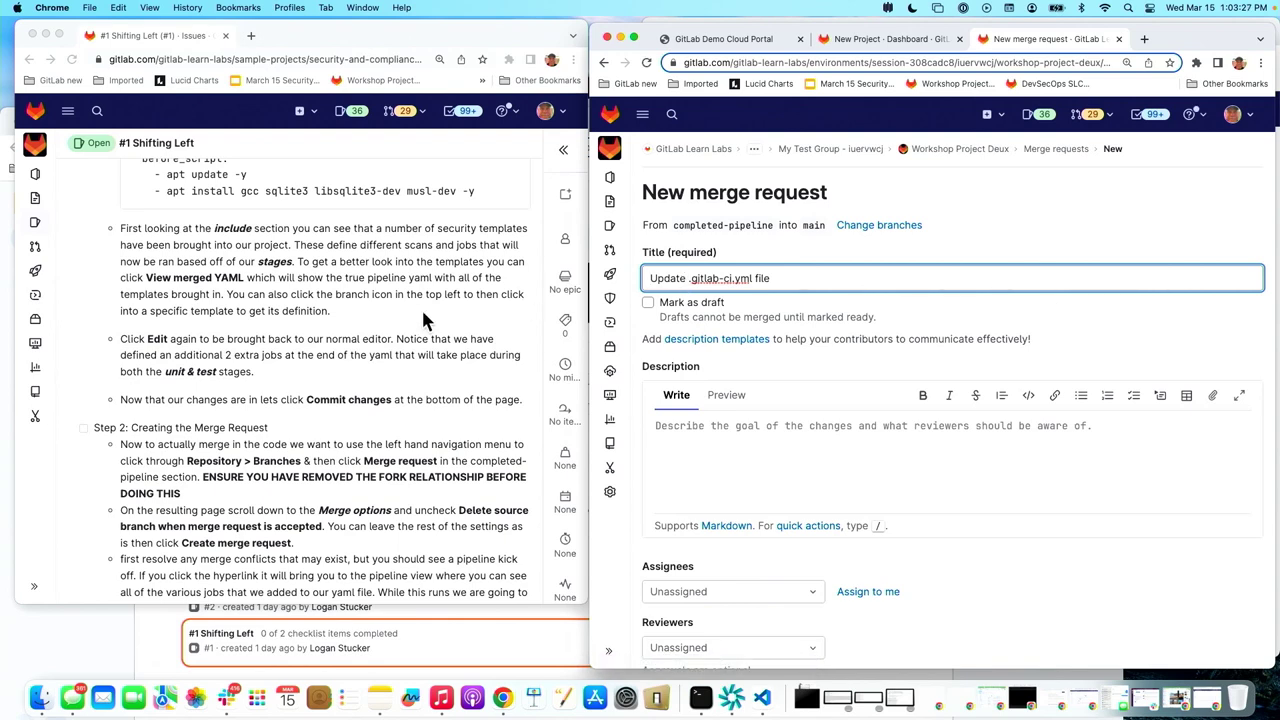
pyautogui.scroll(-2, 423, 318)
pyautogui.scroll(-5, 423, 318)
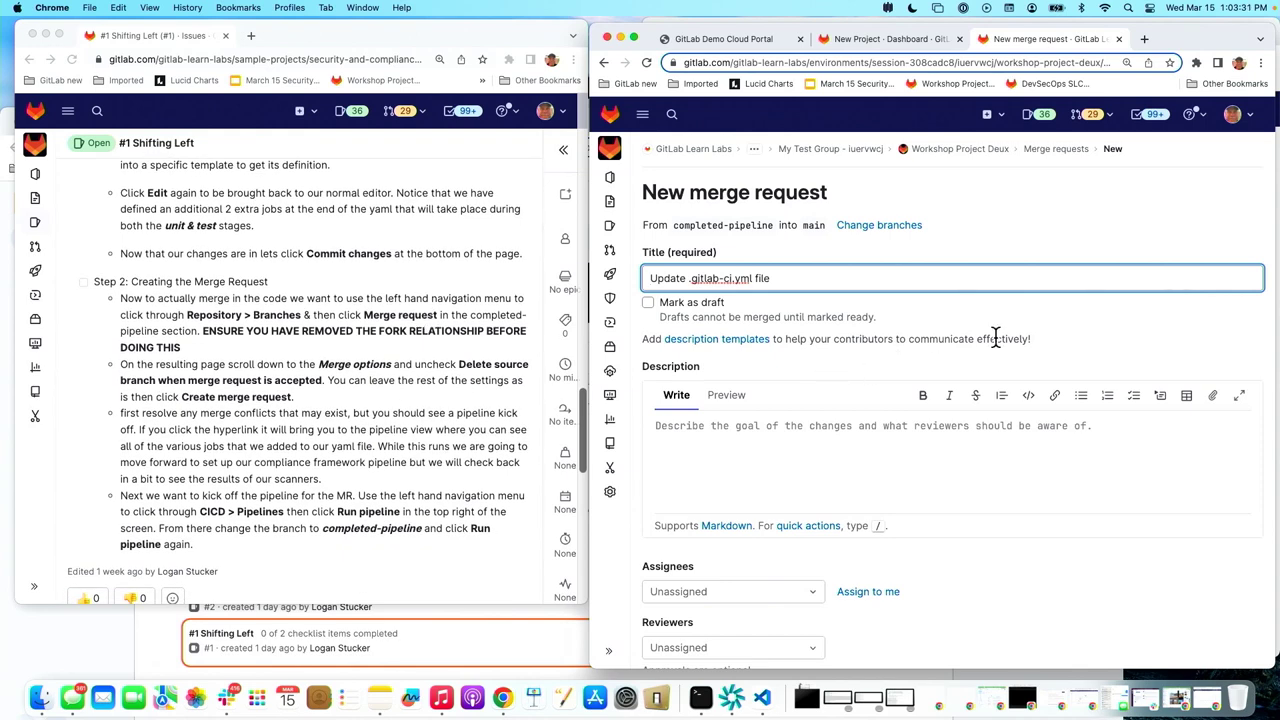
pyautogui.scroll(-10, 1072, 345)
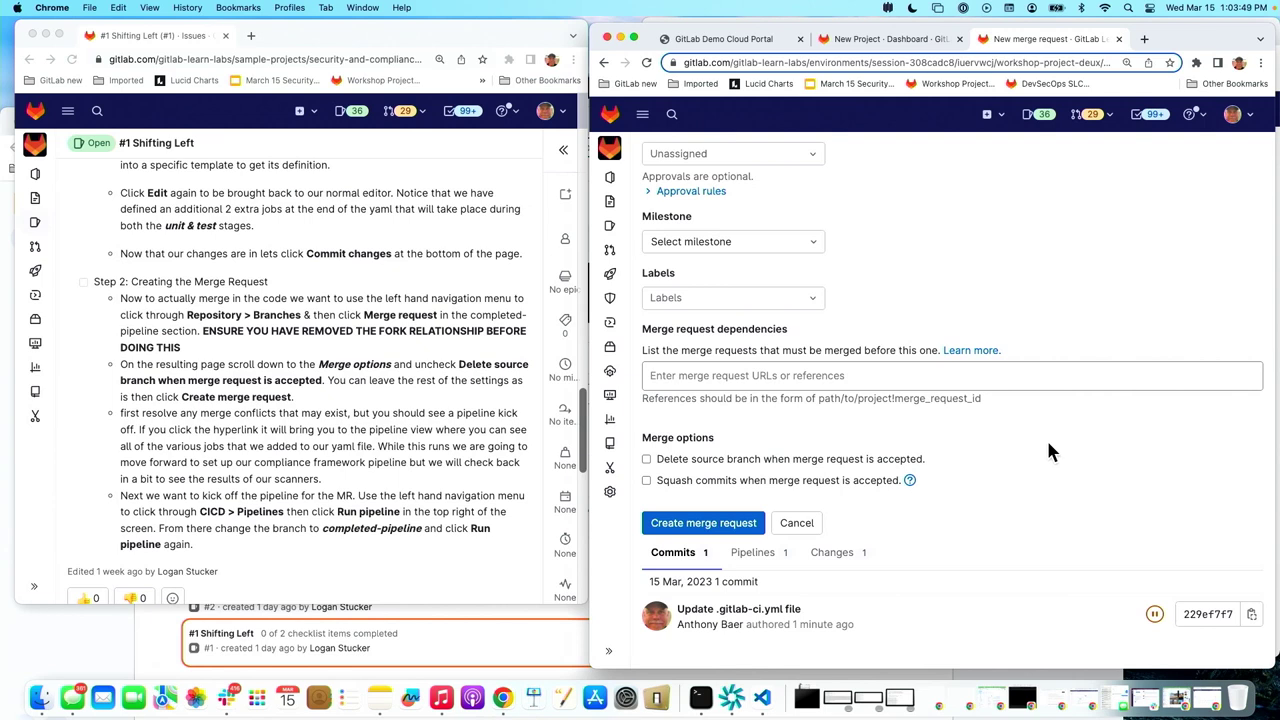
pyautogui.scroll(10, 1048, 447)
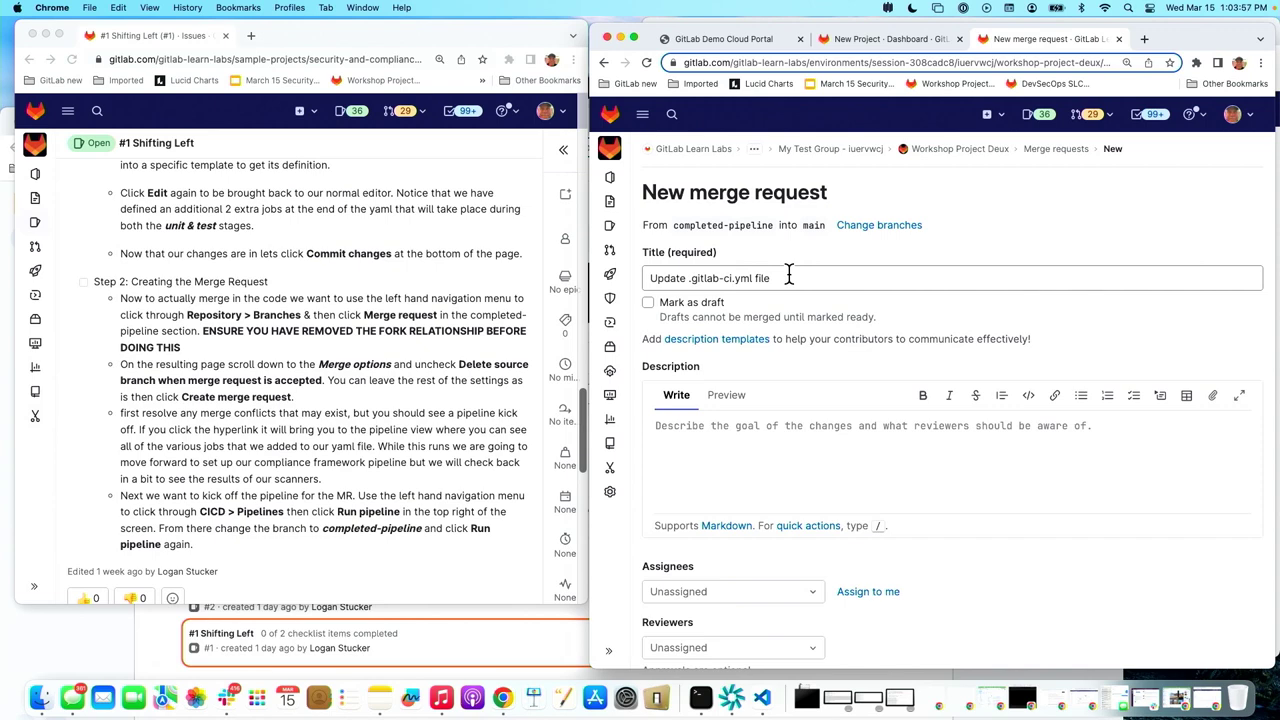
pyautogui.scroll(-2, 406, 309)
pyautogui.scroll(-3, 400, 309)
pyautogui.scroll(-1, 400, 309)
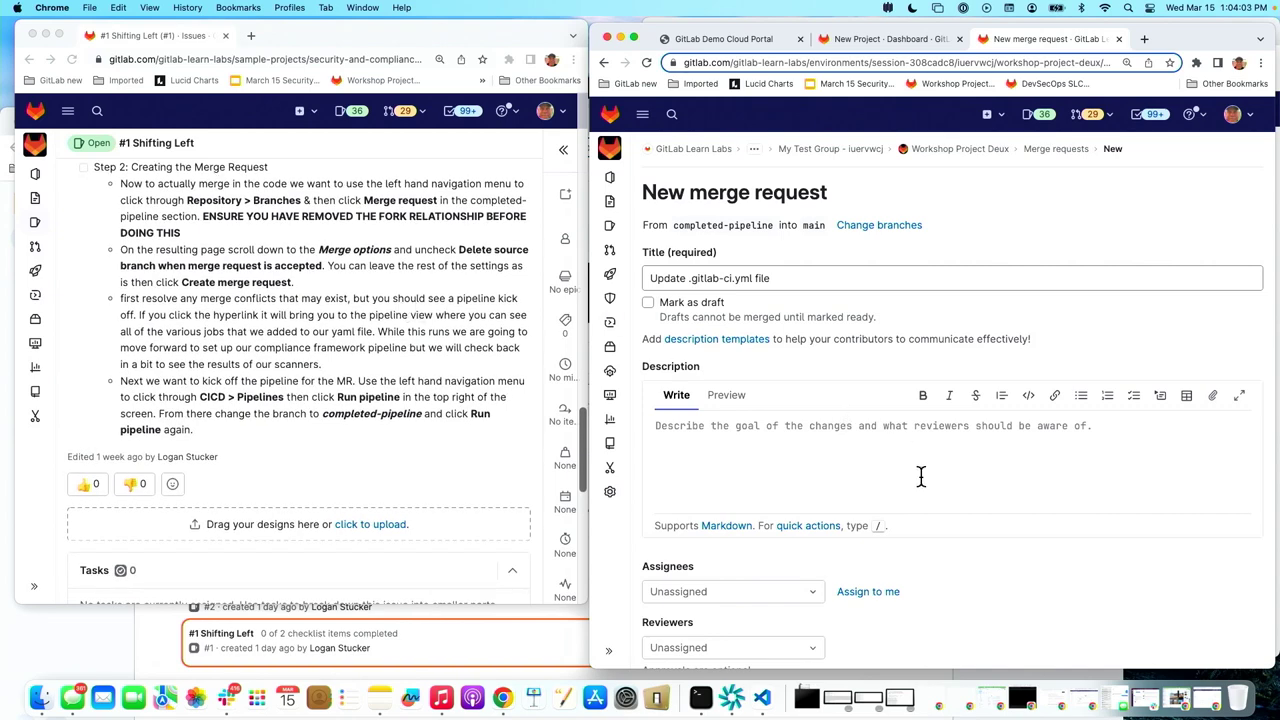
pyautogui.scroll(-10, 921, 474)
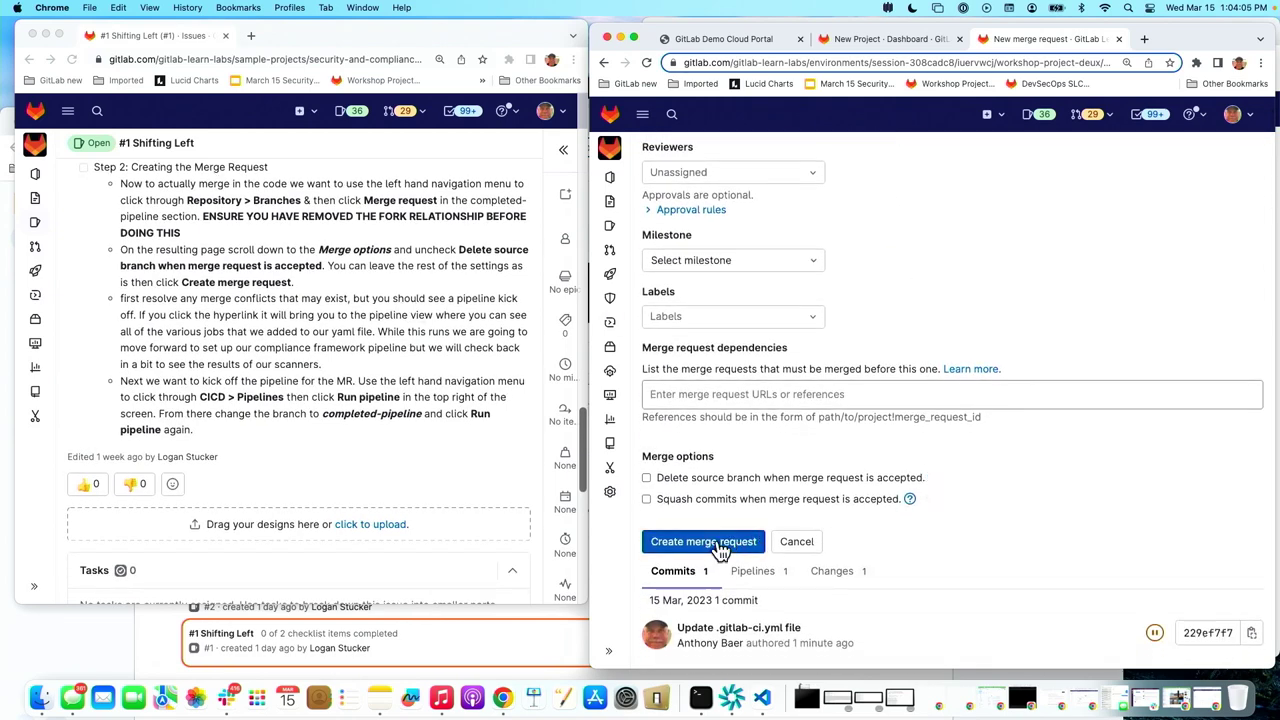
pyautogui.click(716, 545)
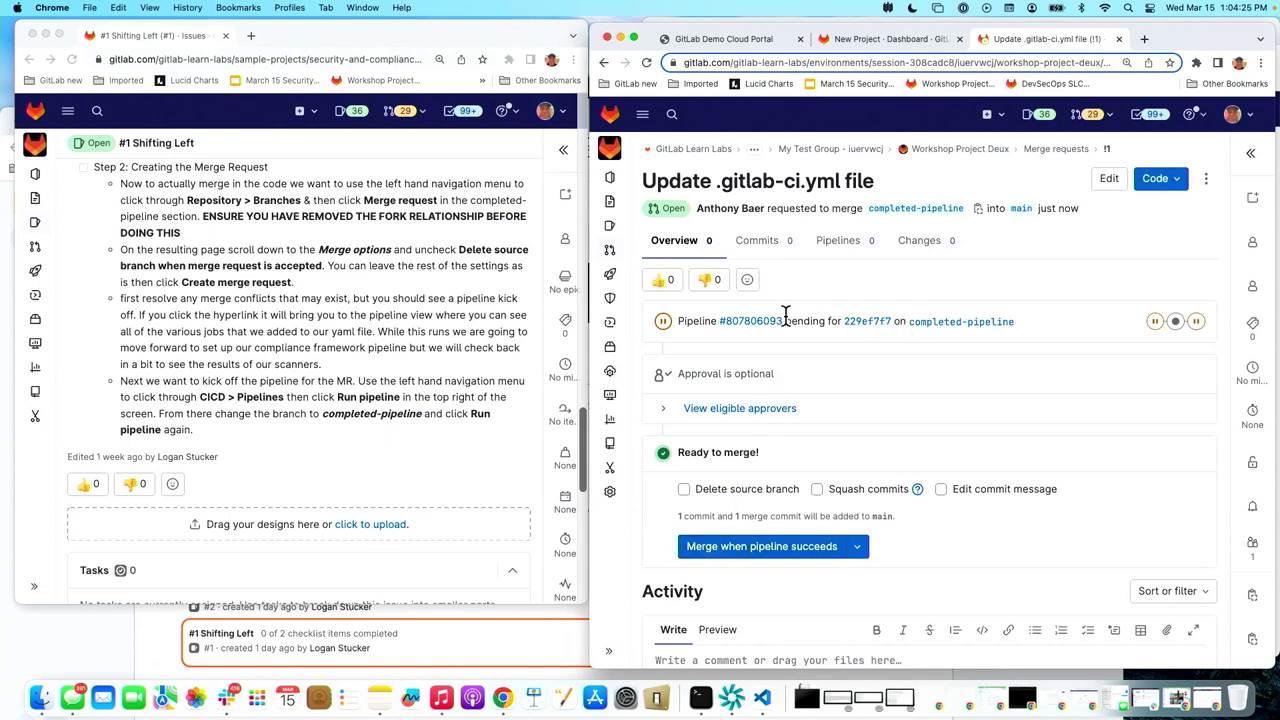
# Open the new merge request's pipeline details page.
pyautogui.click(749, 322)
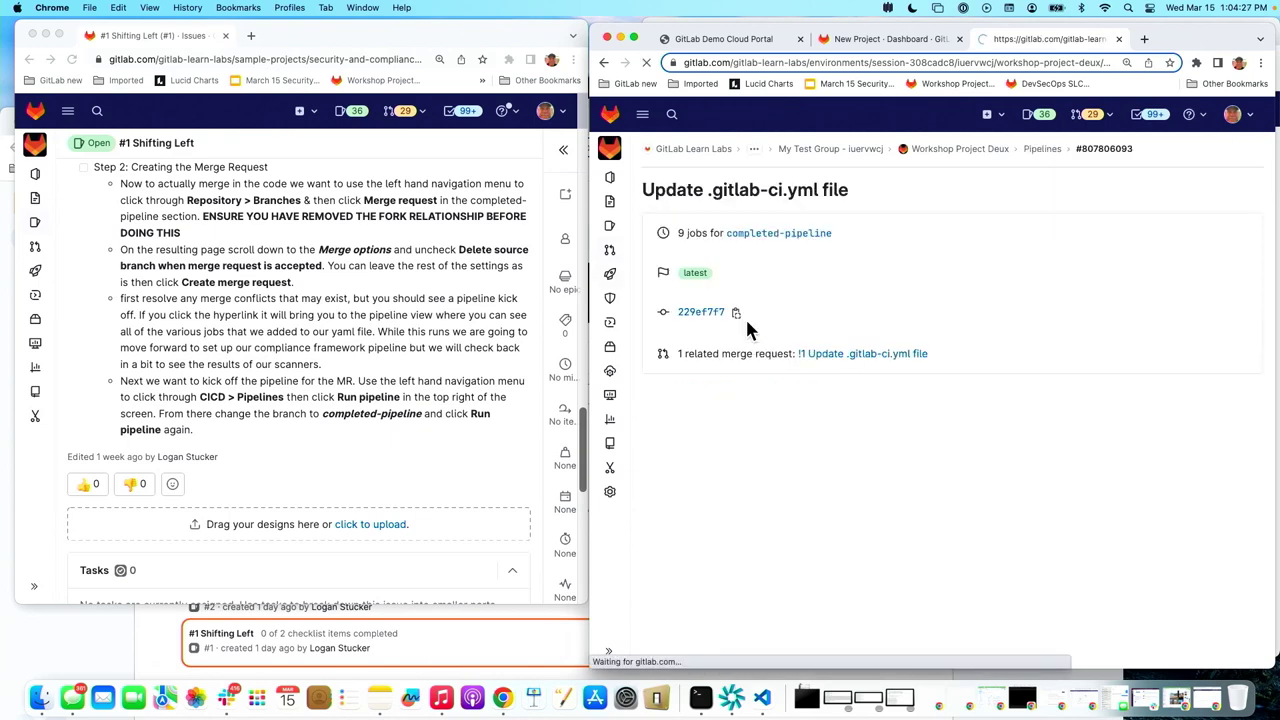
pyautogui.scroll(-2, 965, 337)
pyautogui.scroll(2, 965, 337)
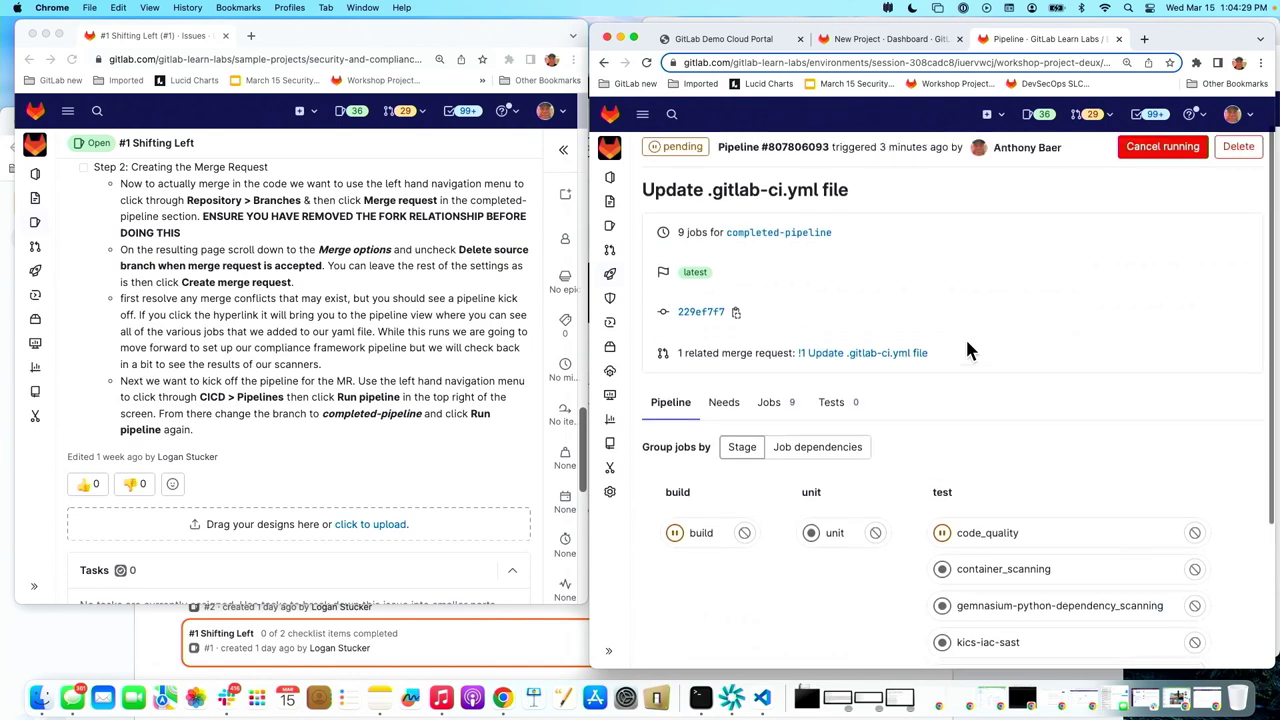
# List all project pipelines and check the earlier passed pipeline.
pyautogui.moveTo(610, 273)
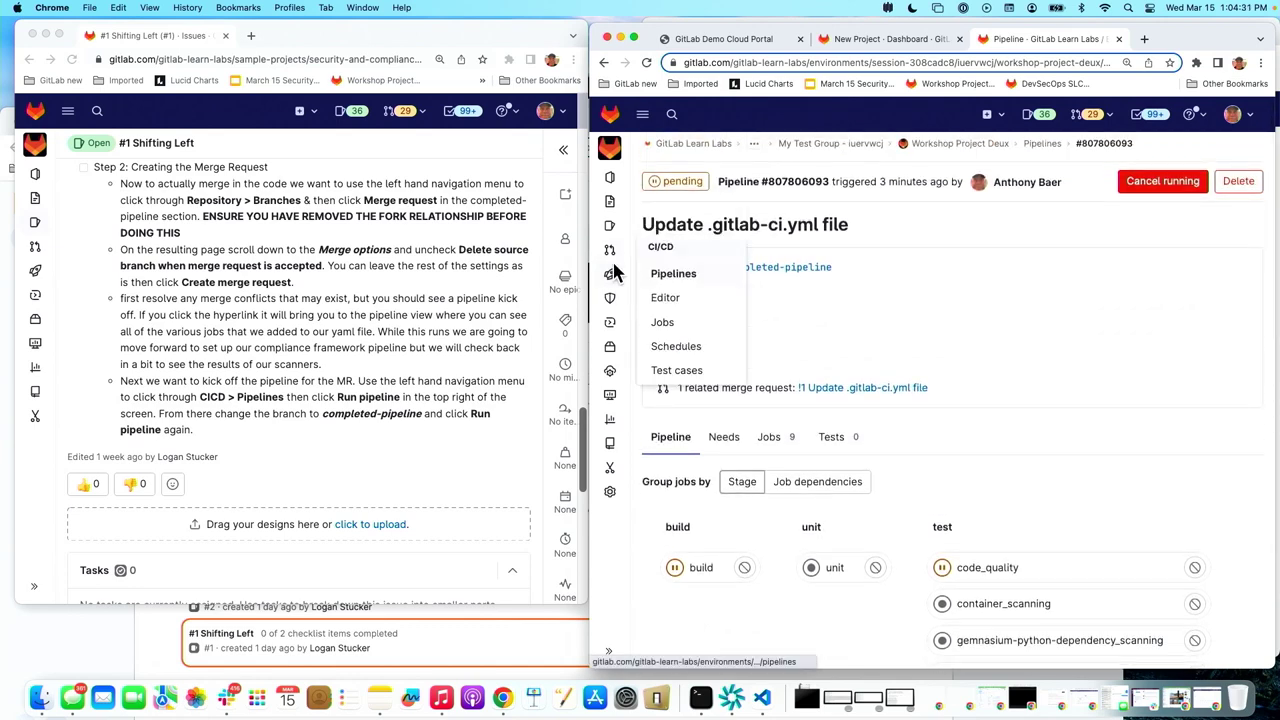
pyautogui.click(685, 274)
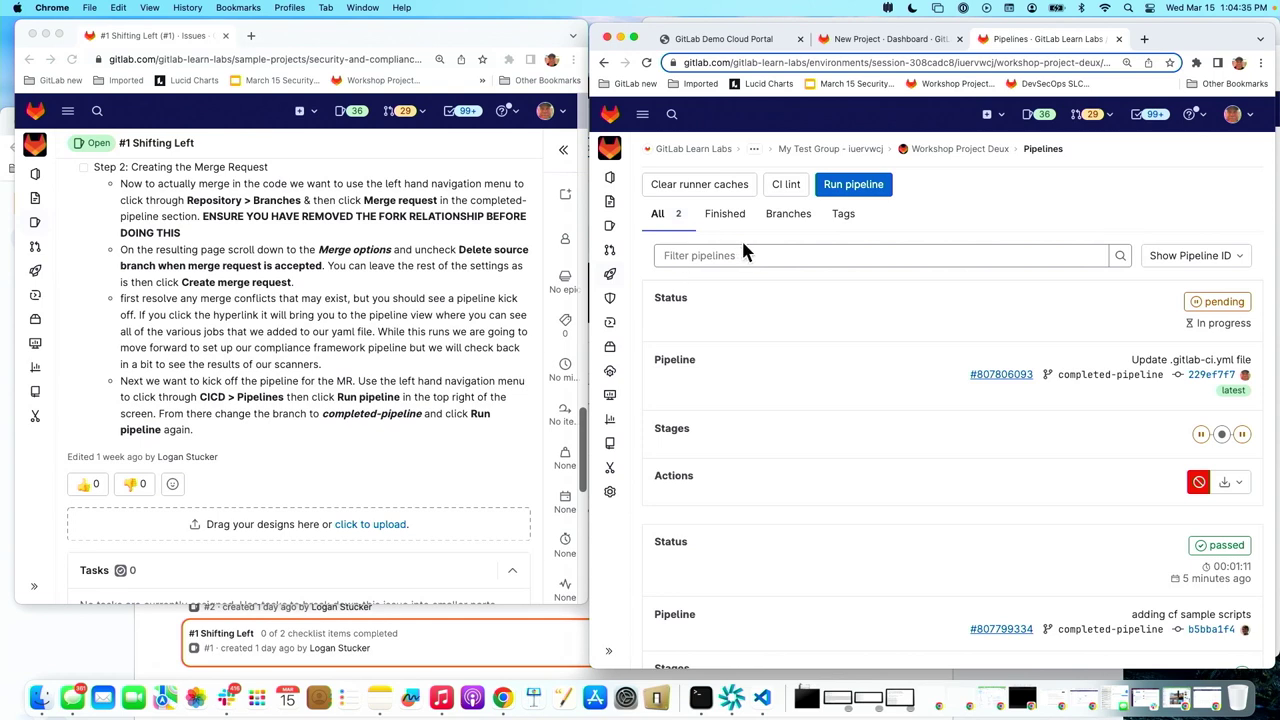
pyautogui.click(669, 226)
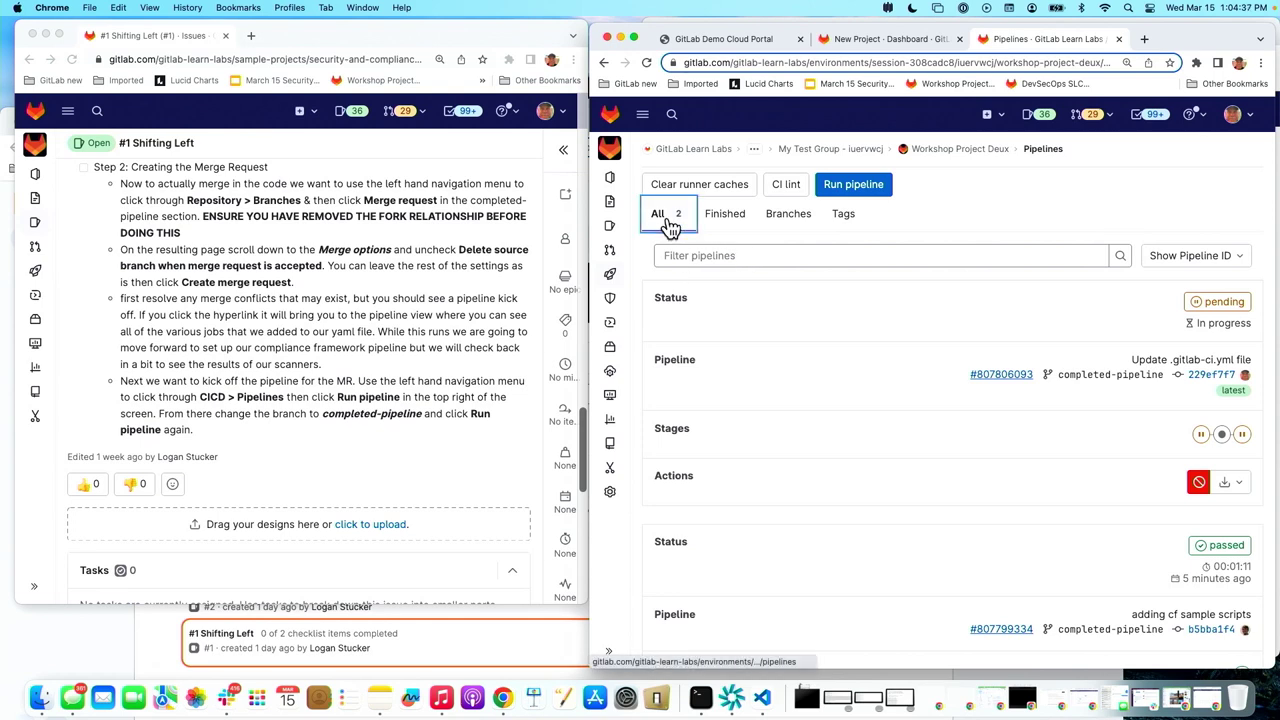
pyautogui.click(1222, 545)
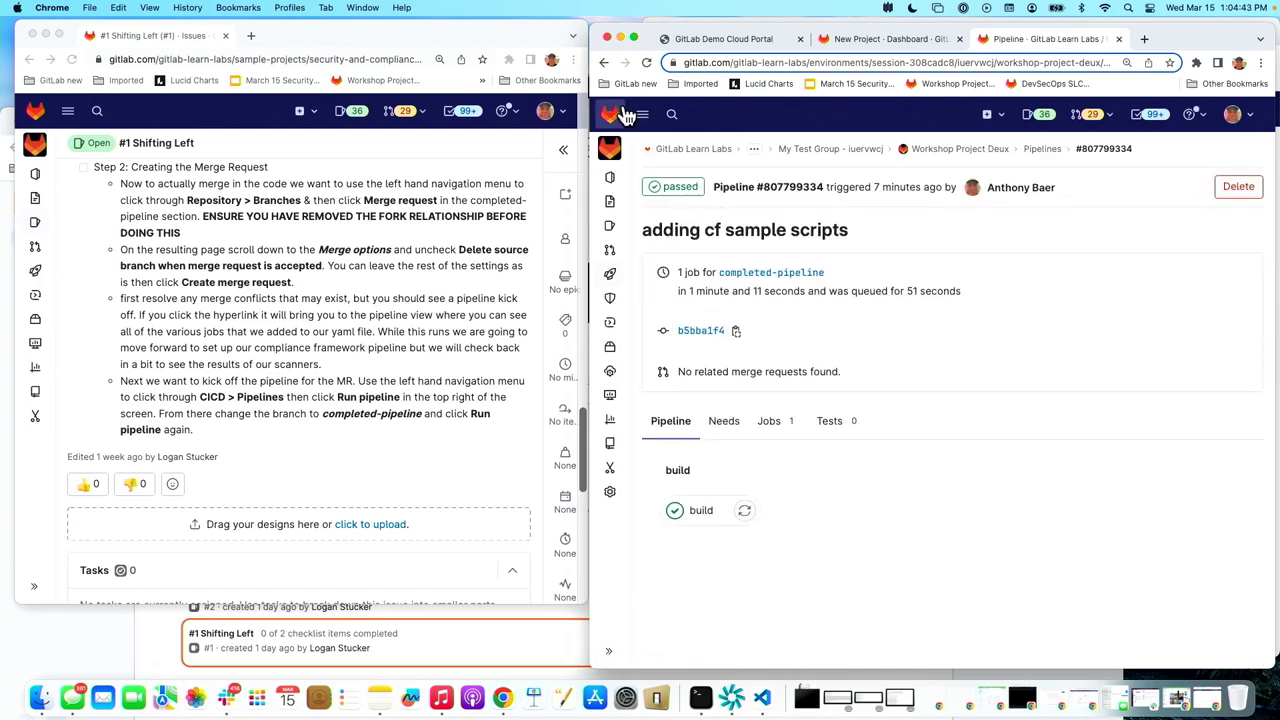
pyautogui.click(604, 63)
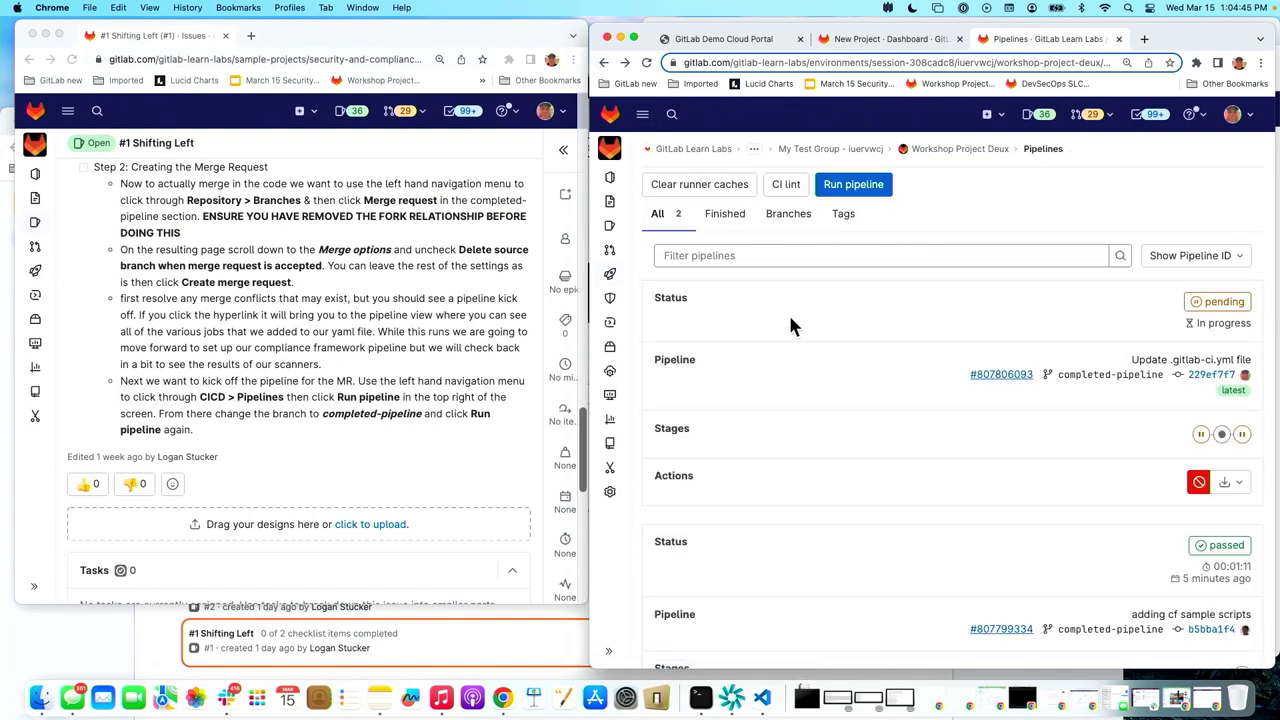
# Open pending pipeline #807806093 and scroll to its stages, then bring up Slack.
pyautogui.click(1218, 304)
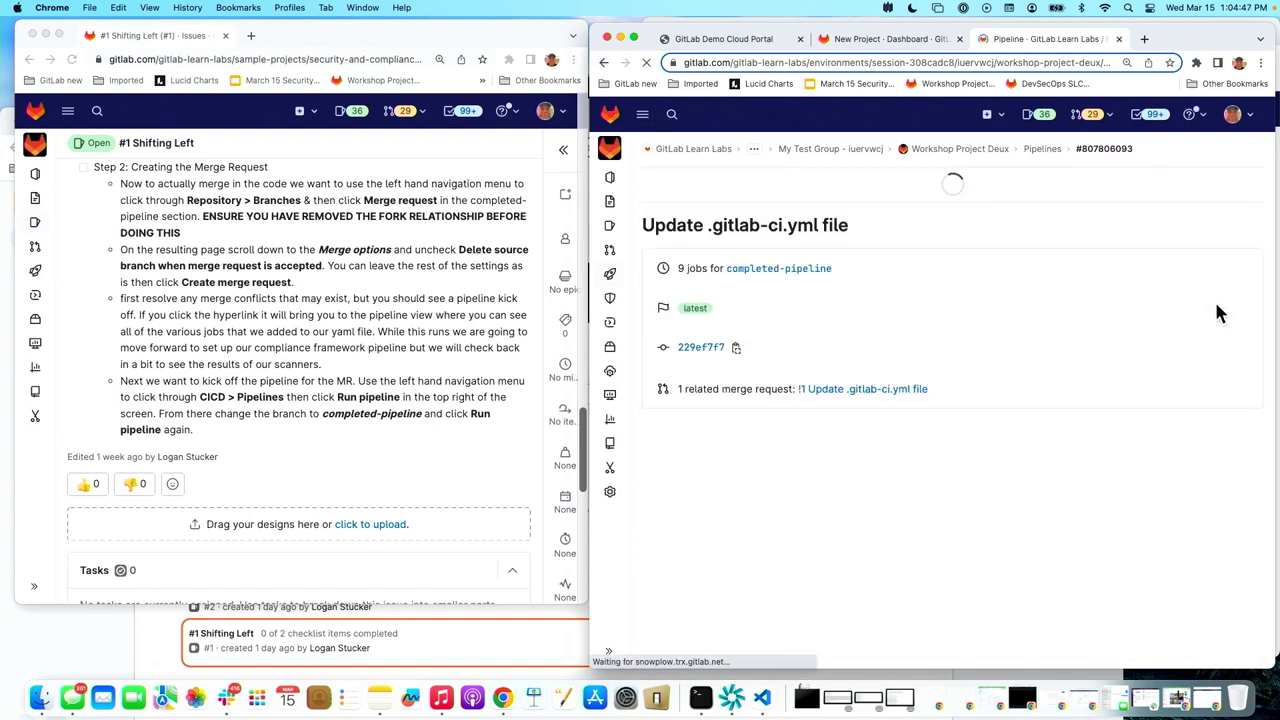
pyautogui.scroll(-2, 1060, 414)
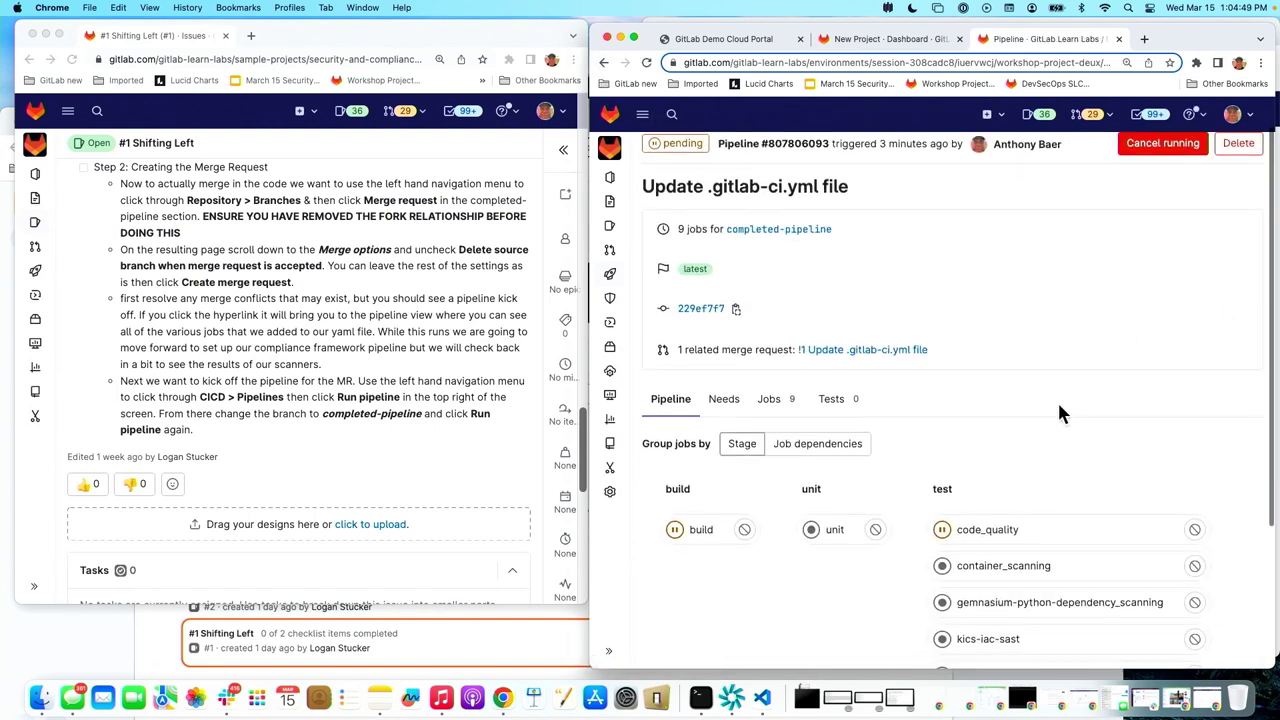
pyautogui.scroll(-1, 1060, 414)
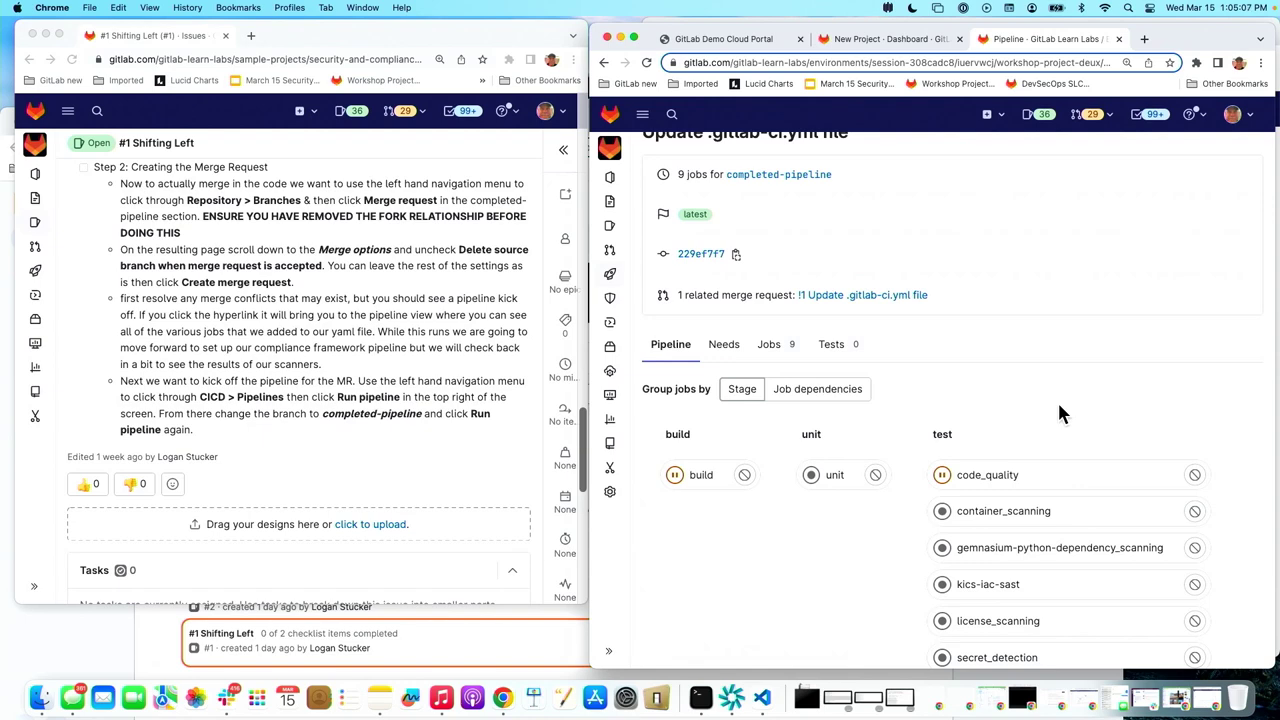
pyautogui.click(228, 690)
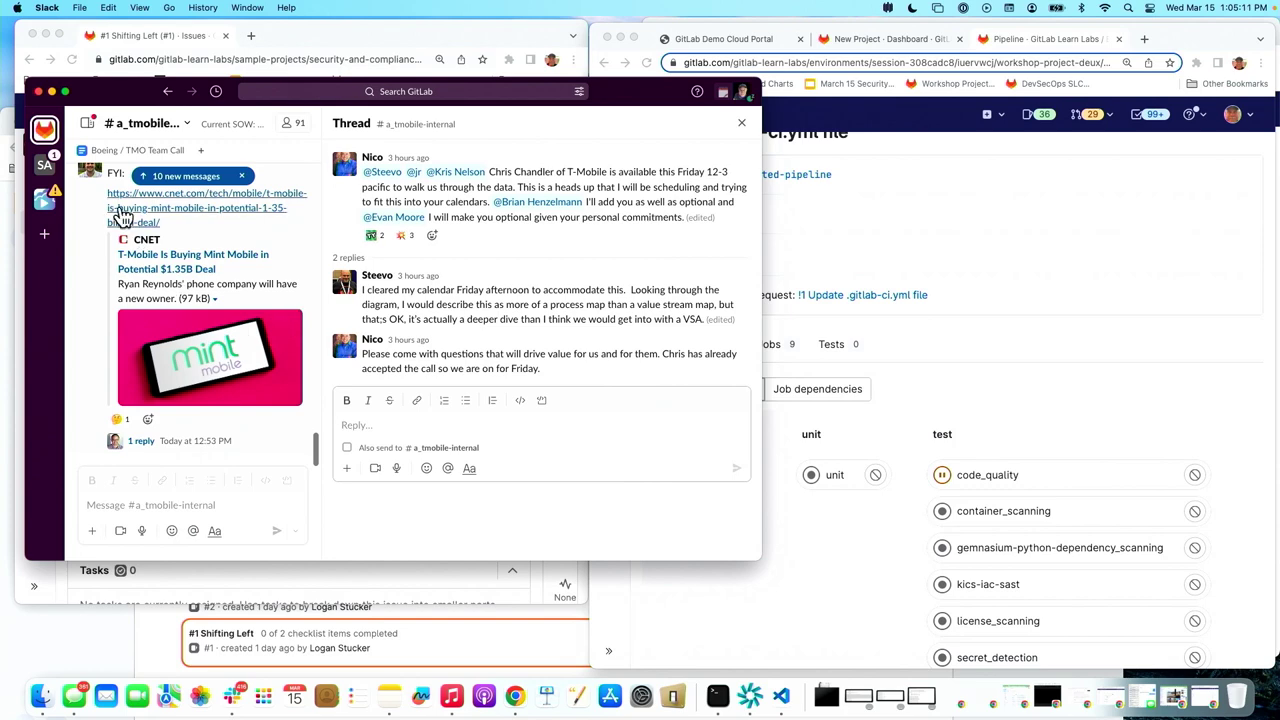
# Minimize Slack so issue #1 and pipeline #807806093 show again.
pyautogui.click(52, 91)
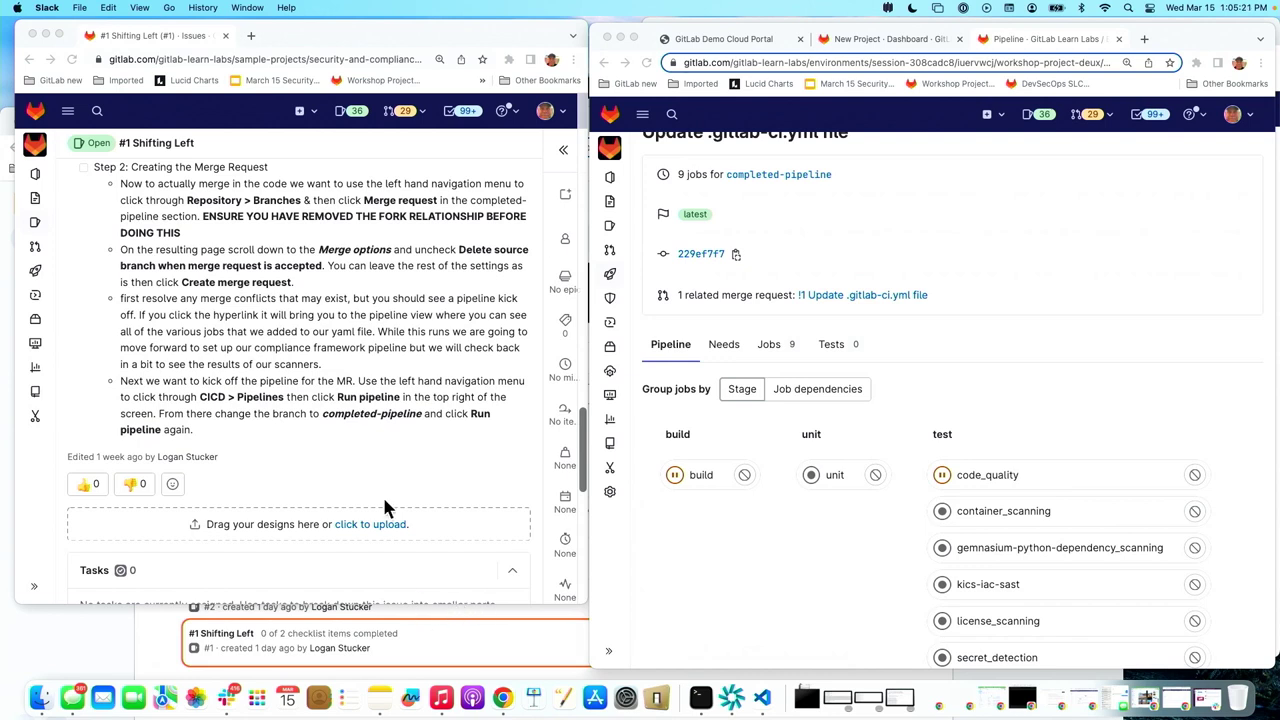
# Narrow the issue instructions window and shift it left, then bring the Google Slides window forward.
pyautogui.moveTo(346, 34); pyautogui.dragTo(380, 46)
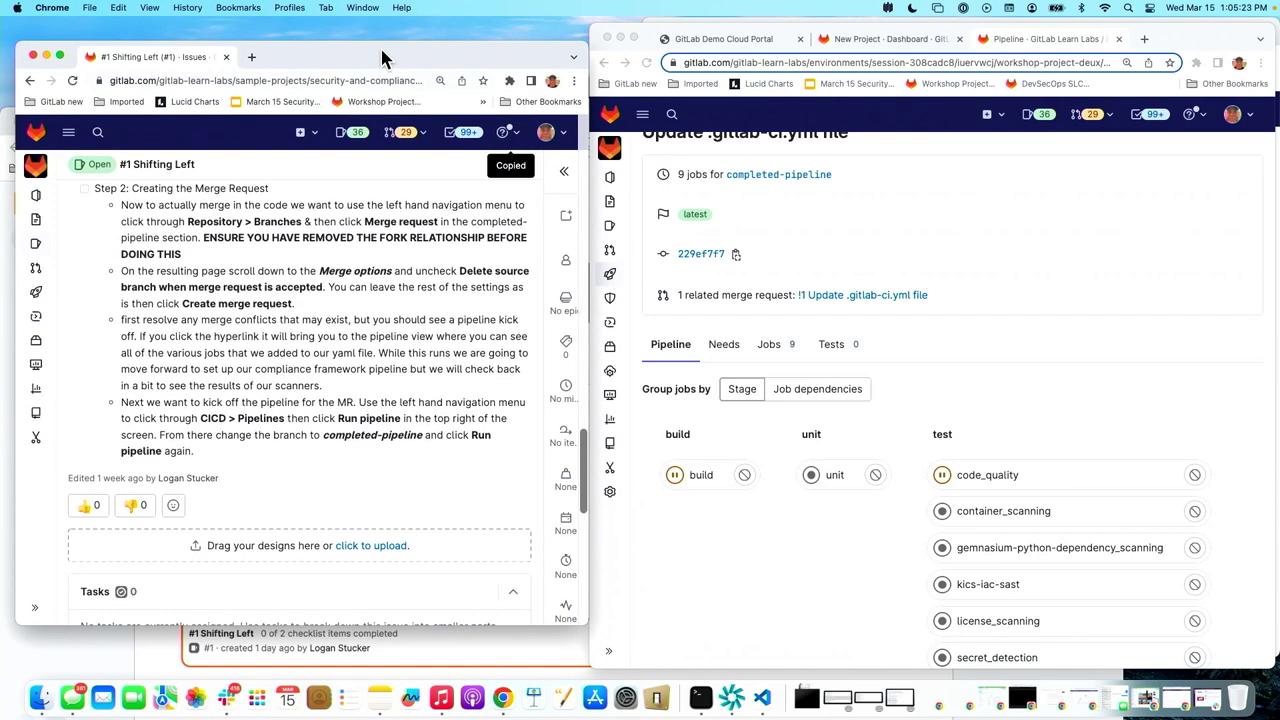
pyautogui.moveTo(17, 45); pyautogui.dragTo(87, 31)
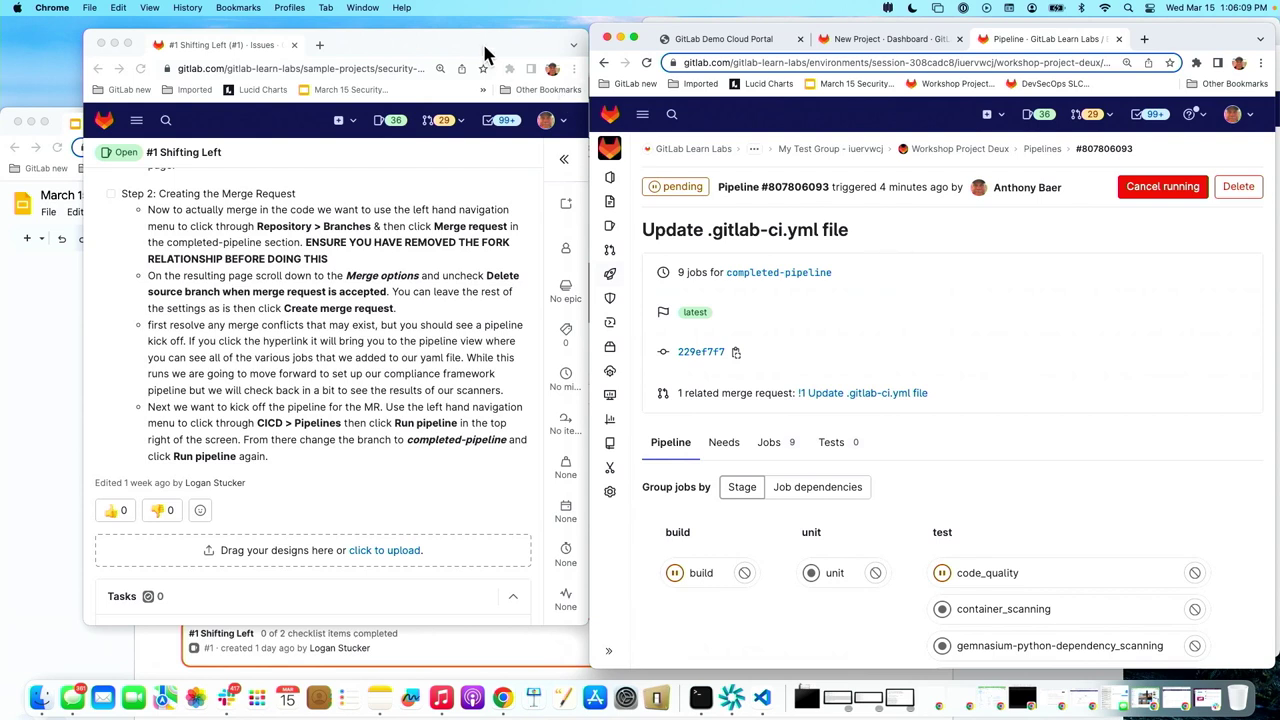
pyautogui.moveTo(485, 55); pyautogui.dragTo(402, 62)
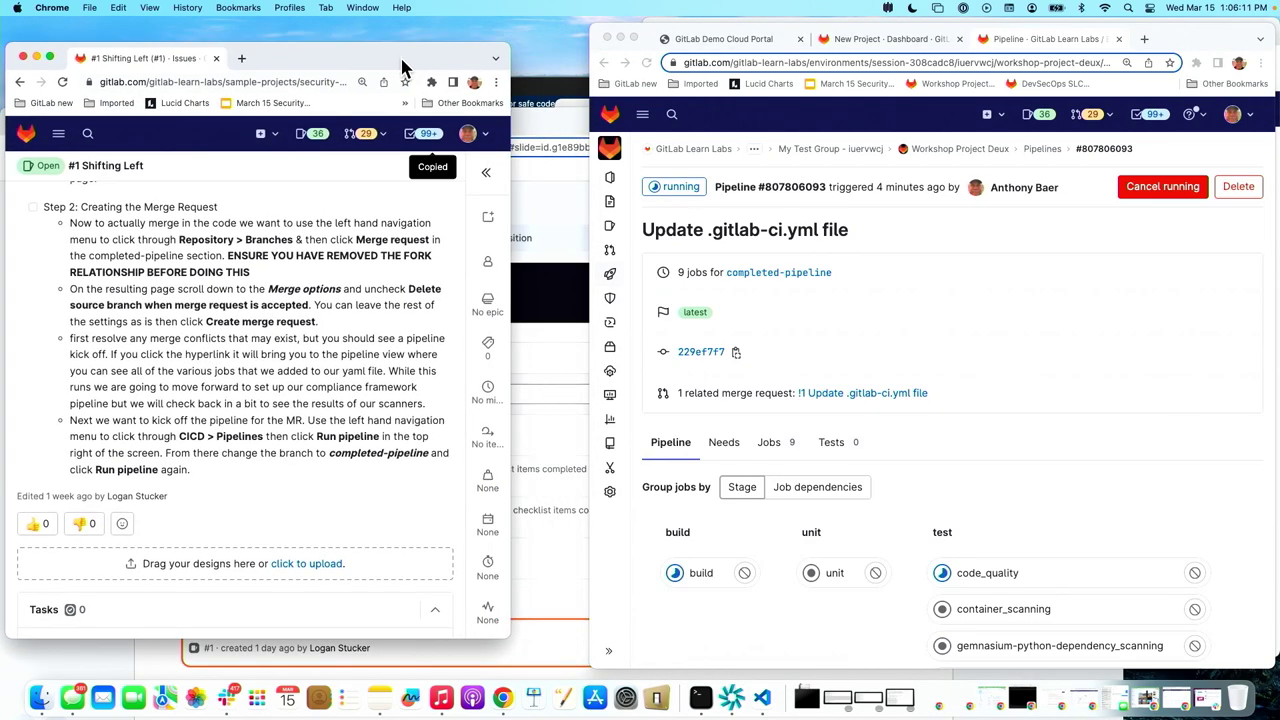
pyautogui.click(558, 140)
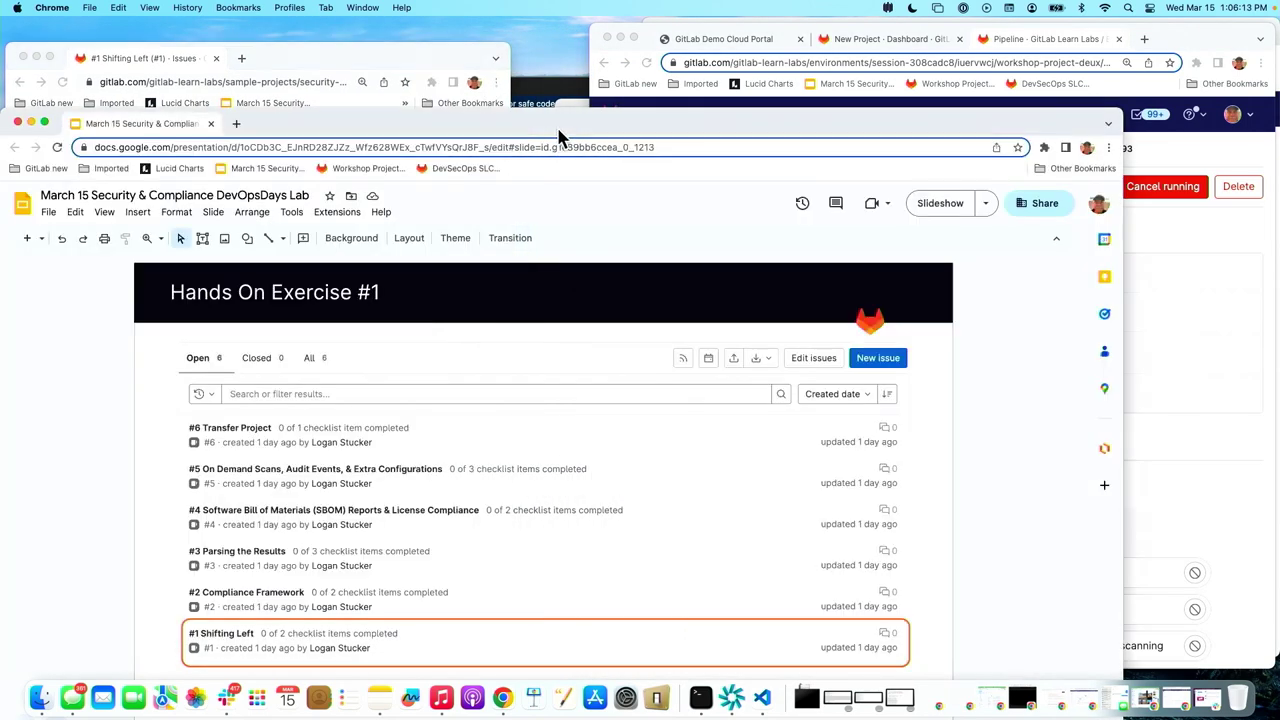
# Close the Notes and Finder Downloads windows, reposition Slides, and bring the pipeline page forward.
pyautogui.moveTo(557, 134); pyautogui.dragTo(551, 157)
pyautogui.click(567, 127)
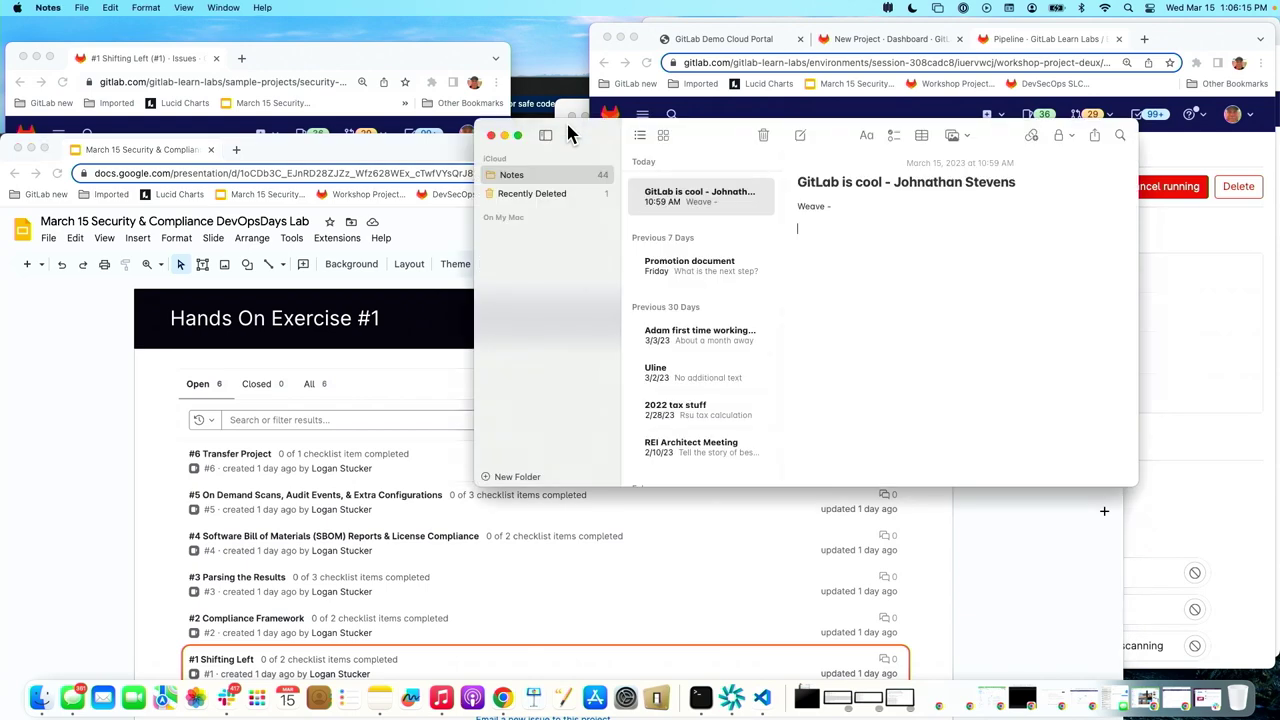
pyautogui.click(491, 135)
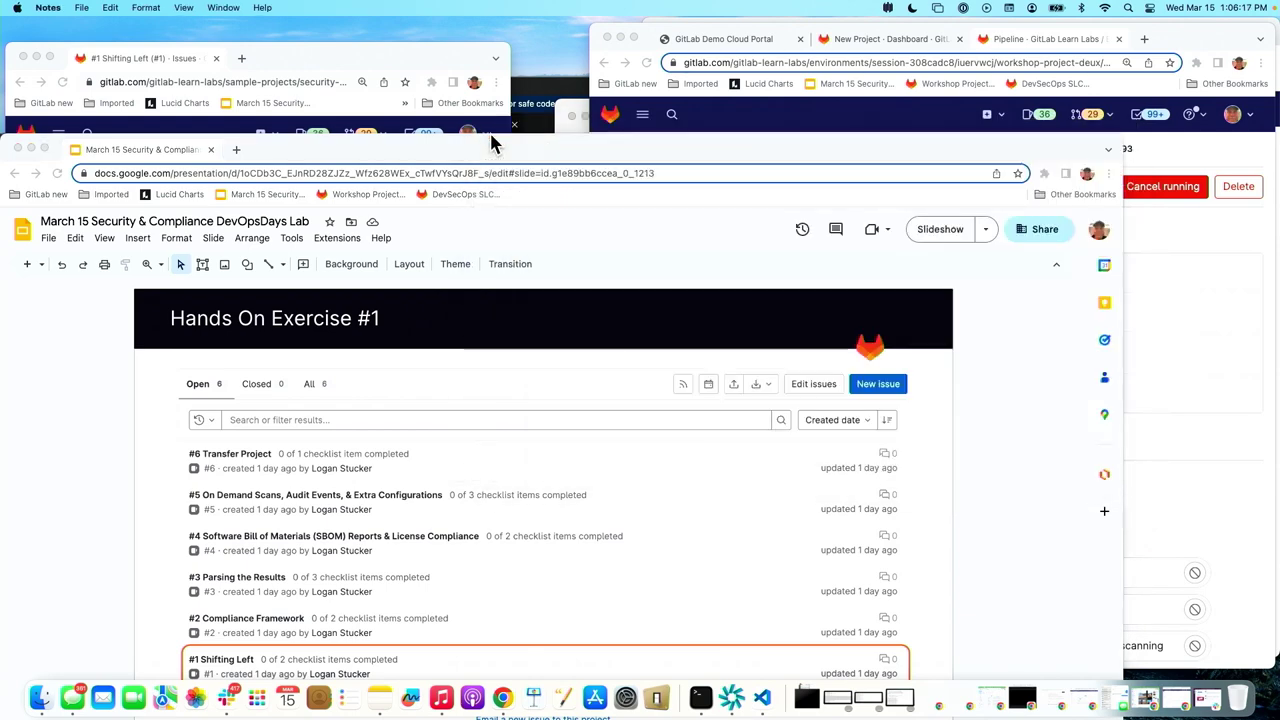
pyautogui.click(561, 122)
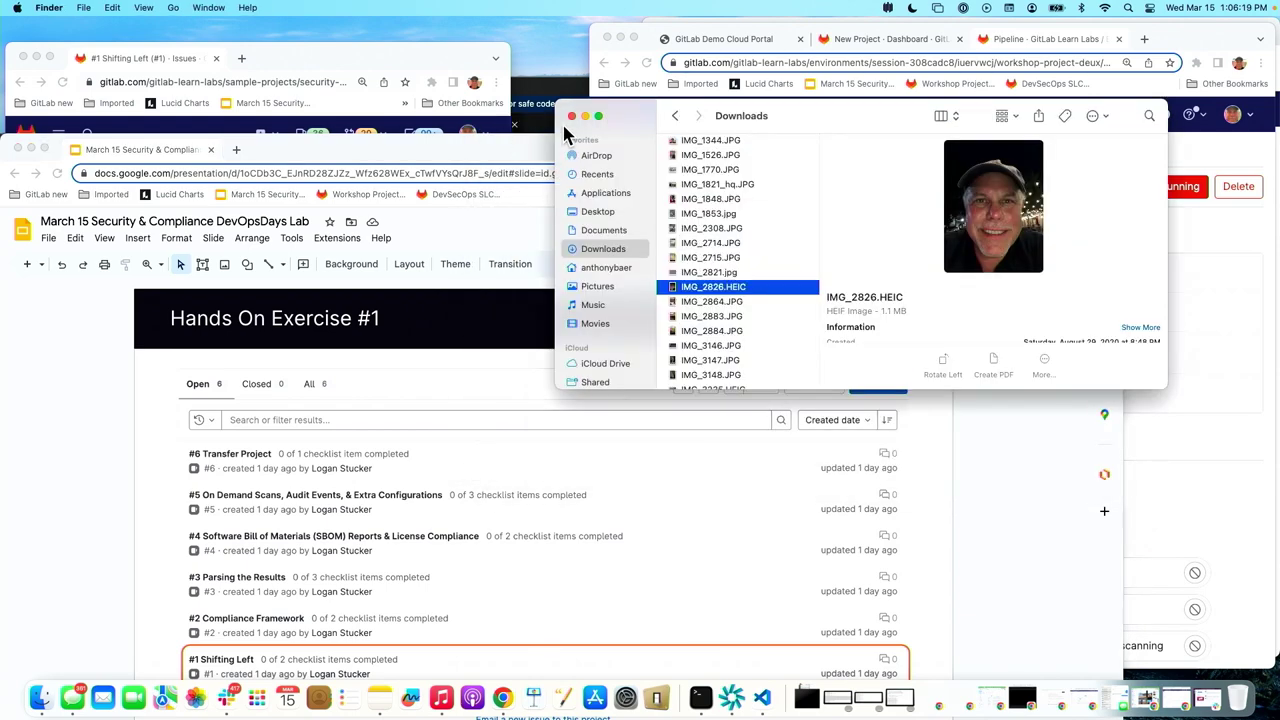
pyautogui.click(572, 117)
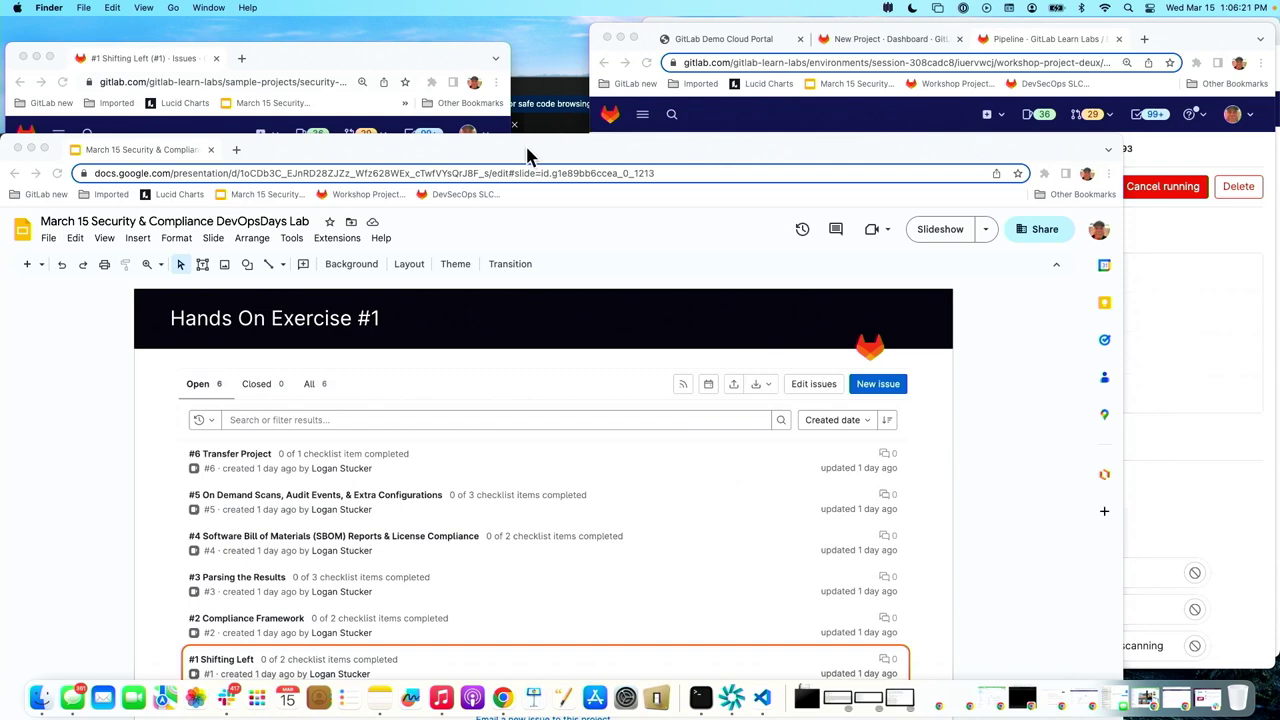
pyautogui.moveTo(477, 137); pyautogui.dragTo(528, 105)
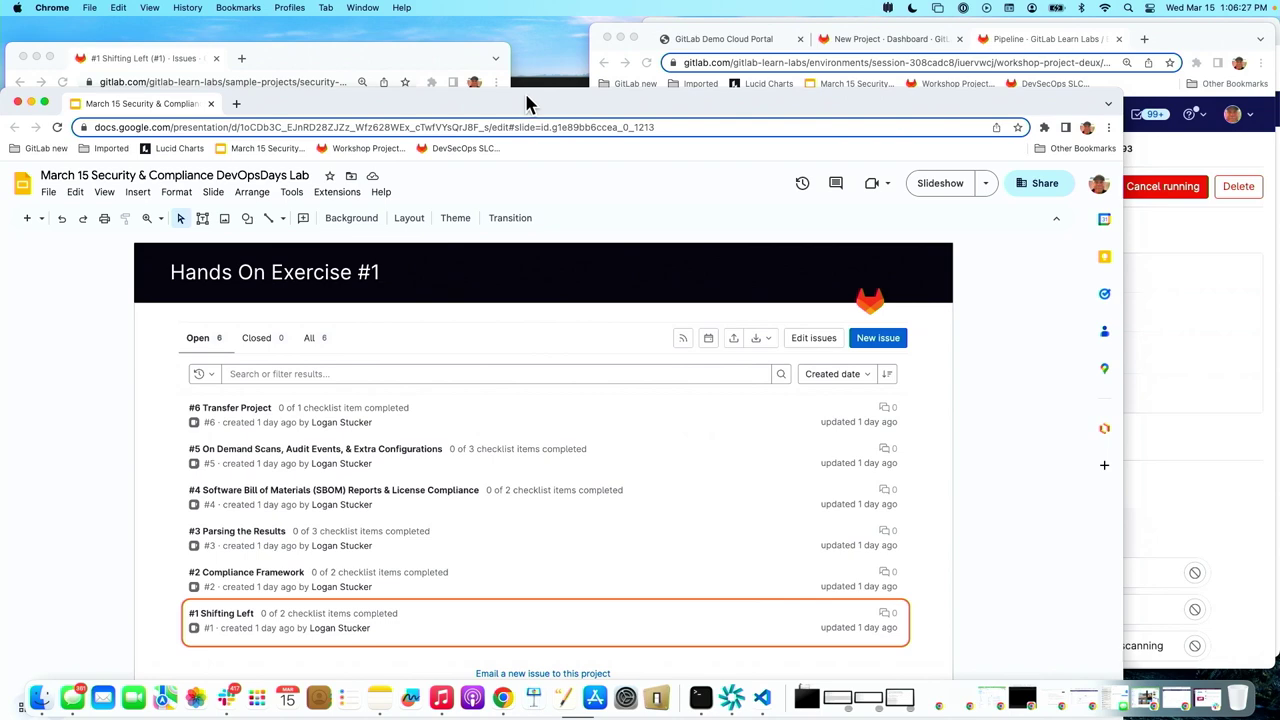
pyautogui.click(1170, 306)
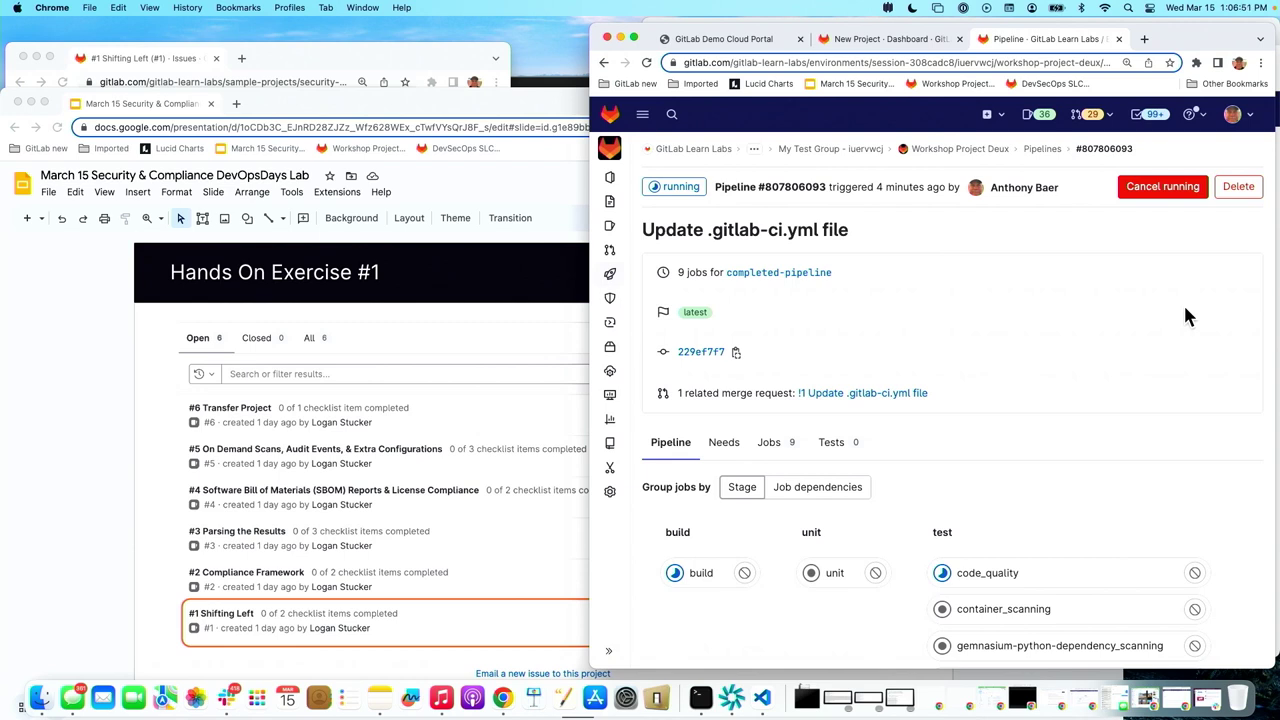
# Split the Workshop Project page into its own window, expand its breadcrumb, and list Chrome's windows.
pyautogui.moveTo(1181, 47); pyautogui.dragTo(1001, 125)
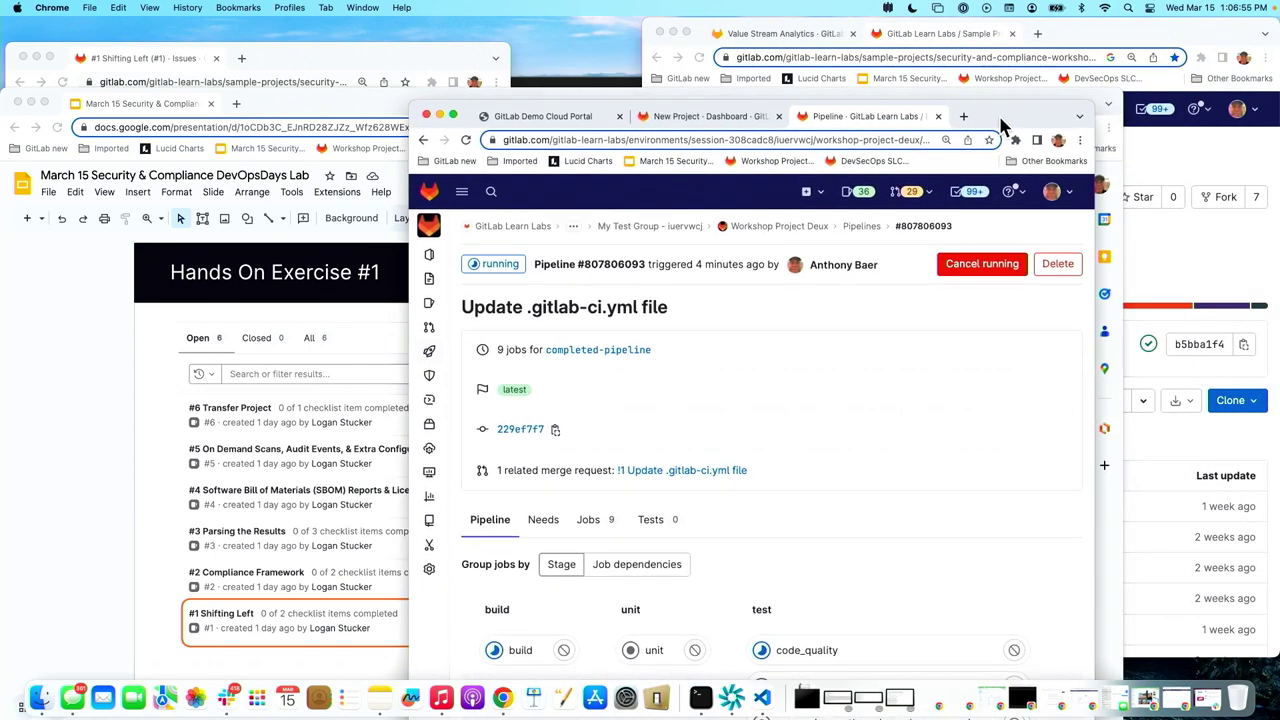
pyautogui.moveTo(975, 42)
pyautogui.mouseDown()
pyautogui.moveTo(975, 80)
pyautogui.moveTo(970, 42)
pyautogui.mouseUp()
pyautogui.click(809, 148)
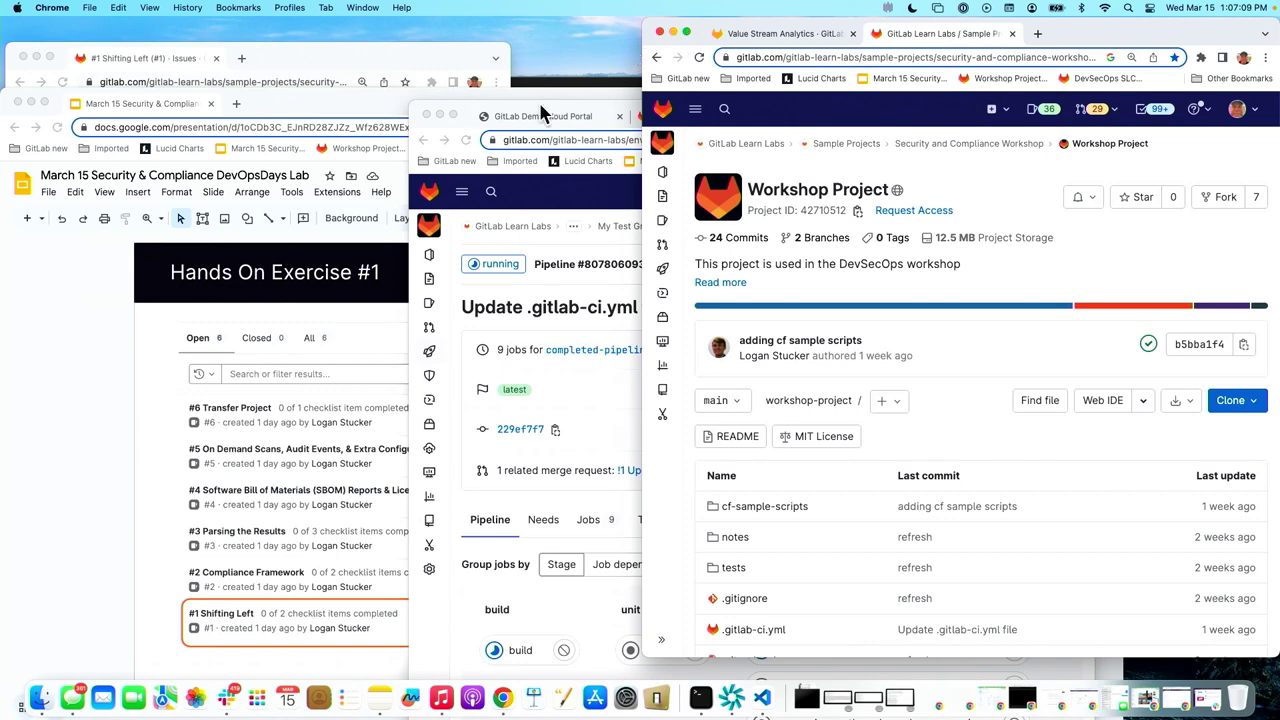
pyautogui.click(460, 109)
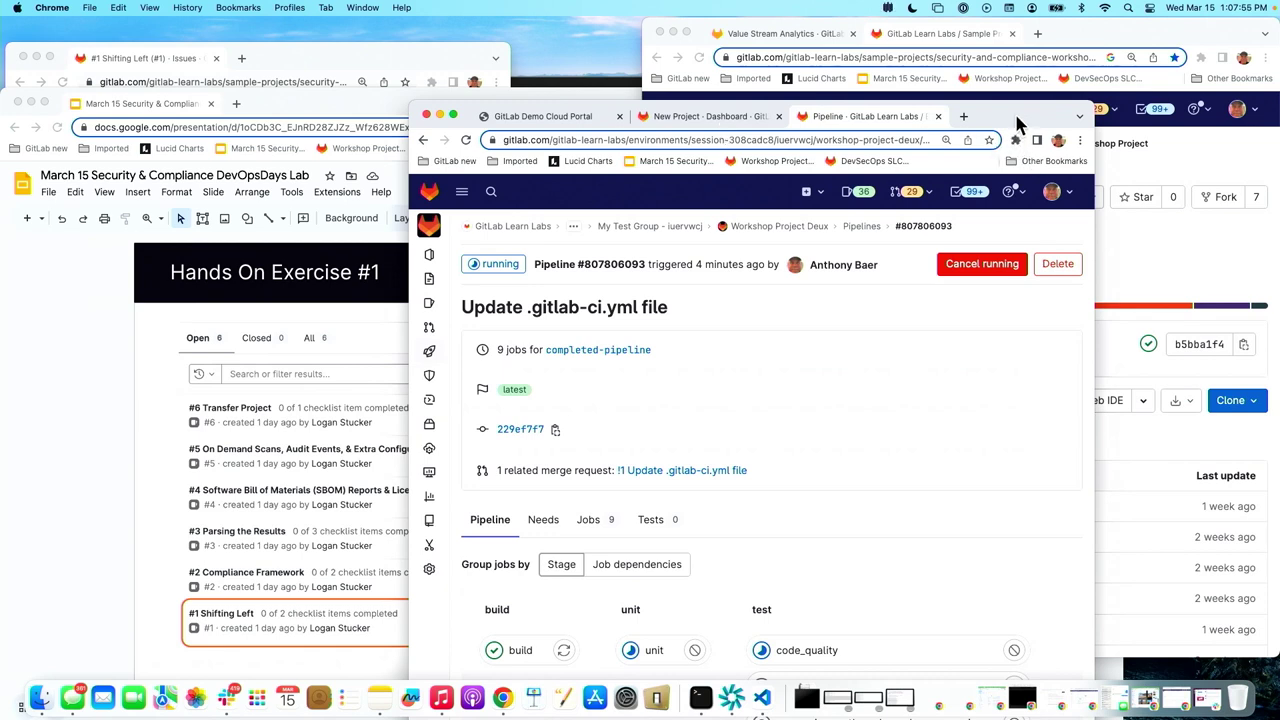
pyautogui.rightClick(505, 688)
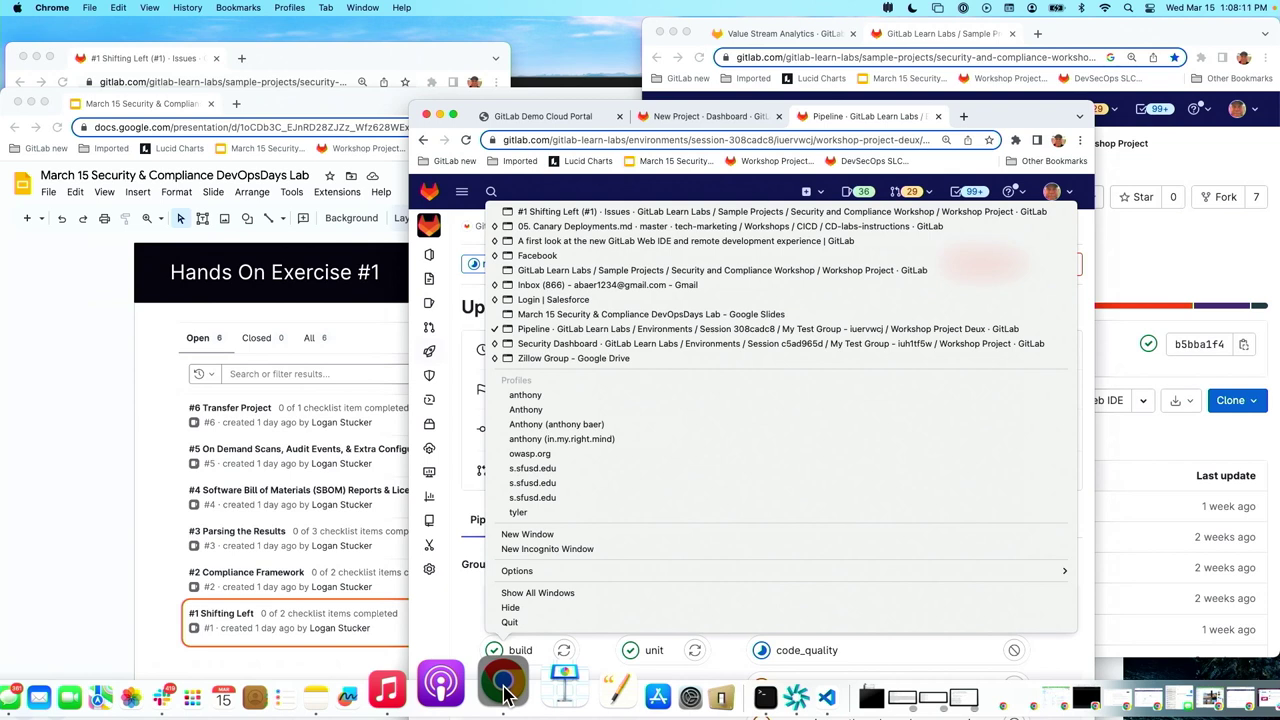
# Switch to the Security Dashboard window, then open merge request !2 'Update with secret key'.
pyautogui.click(745, 345)
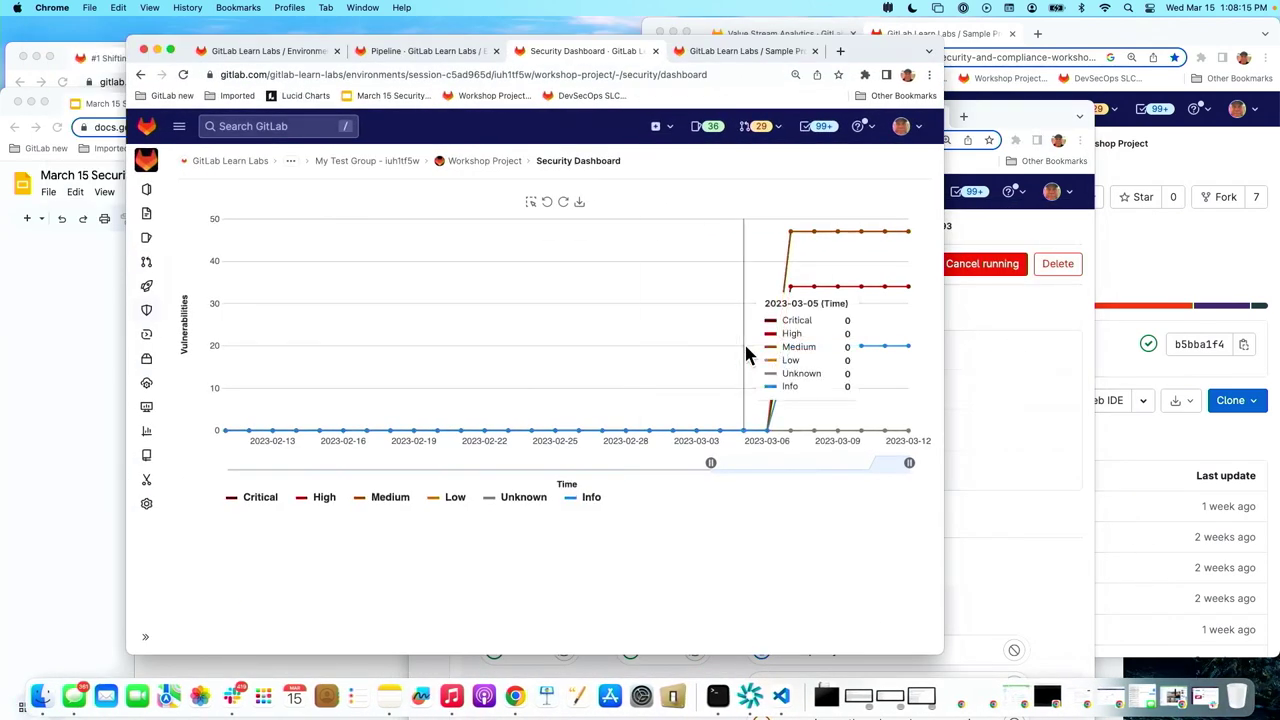
pyautogui.moveTo(150, 236)
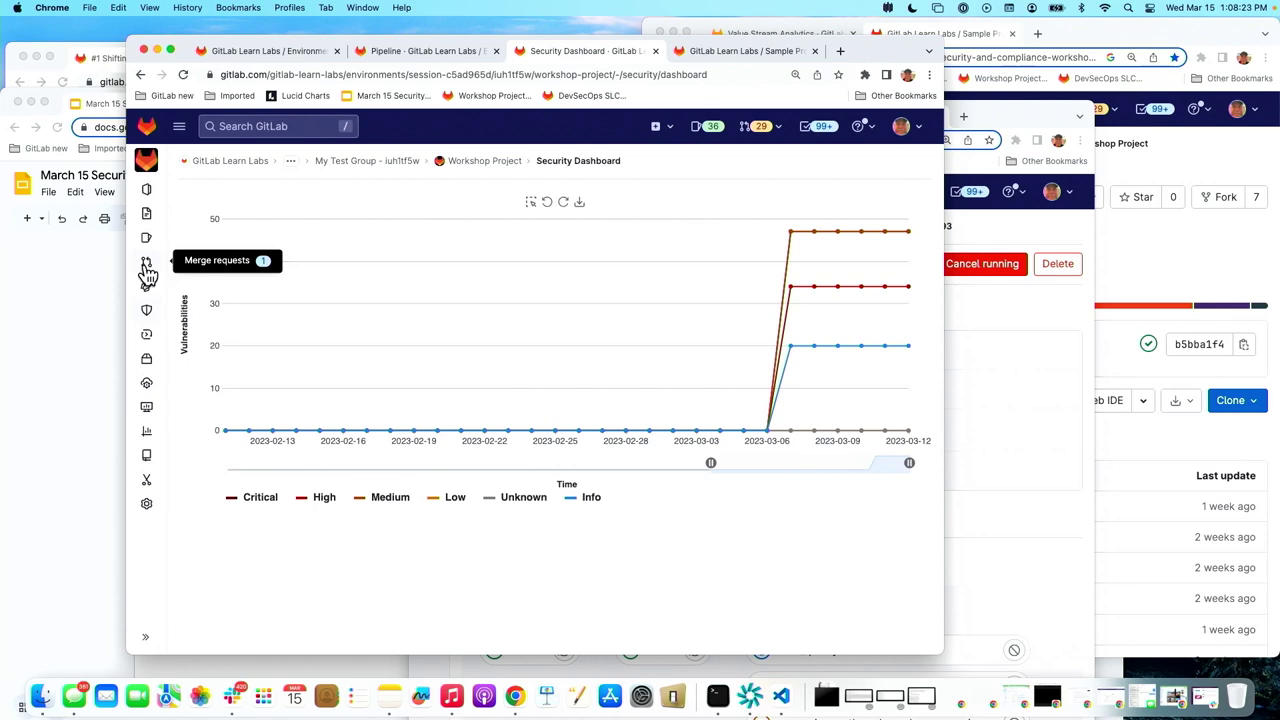
pyautogui.click(147, 265)
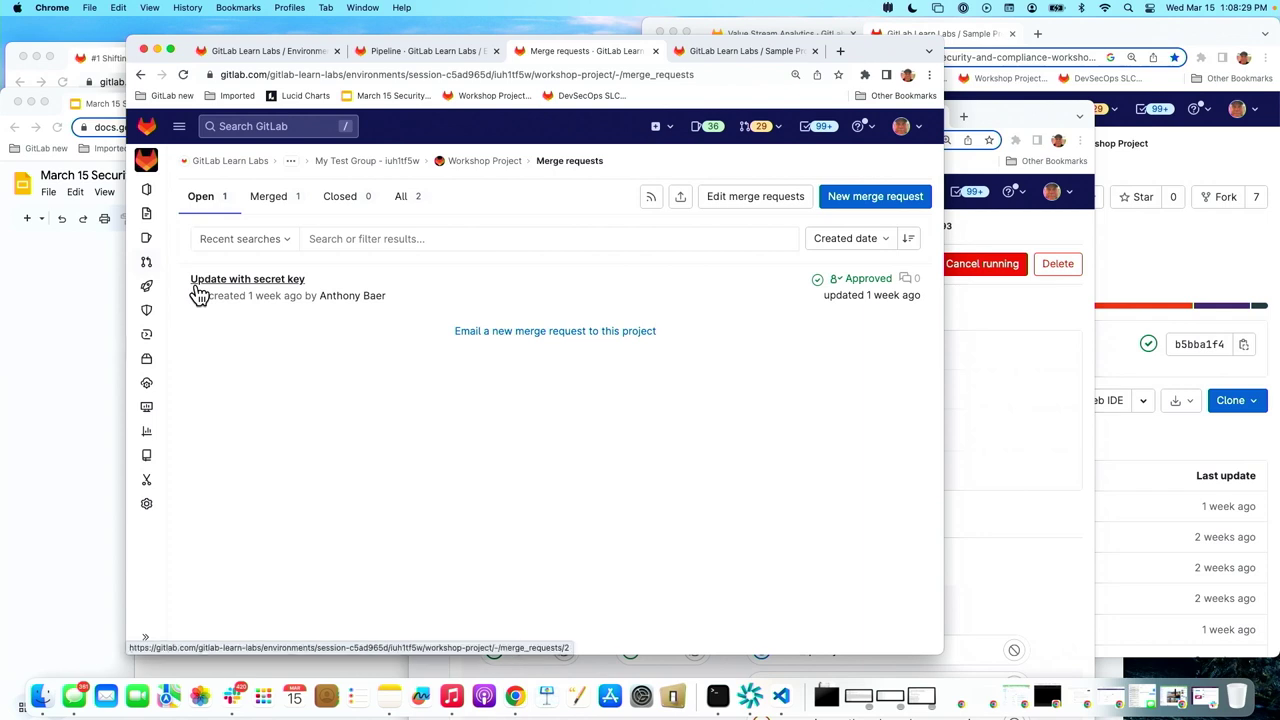
pyautogui.click(235, 285)
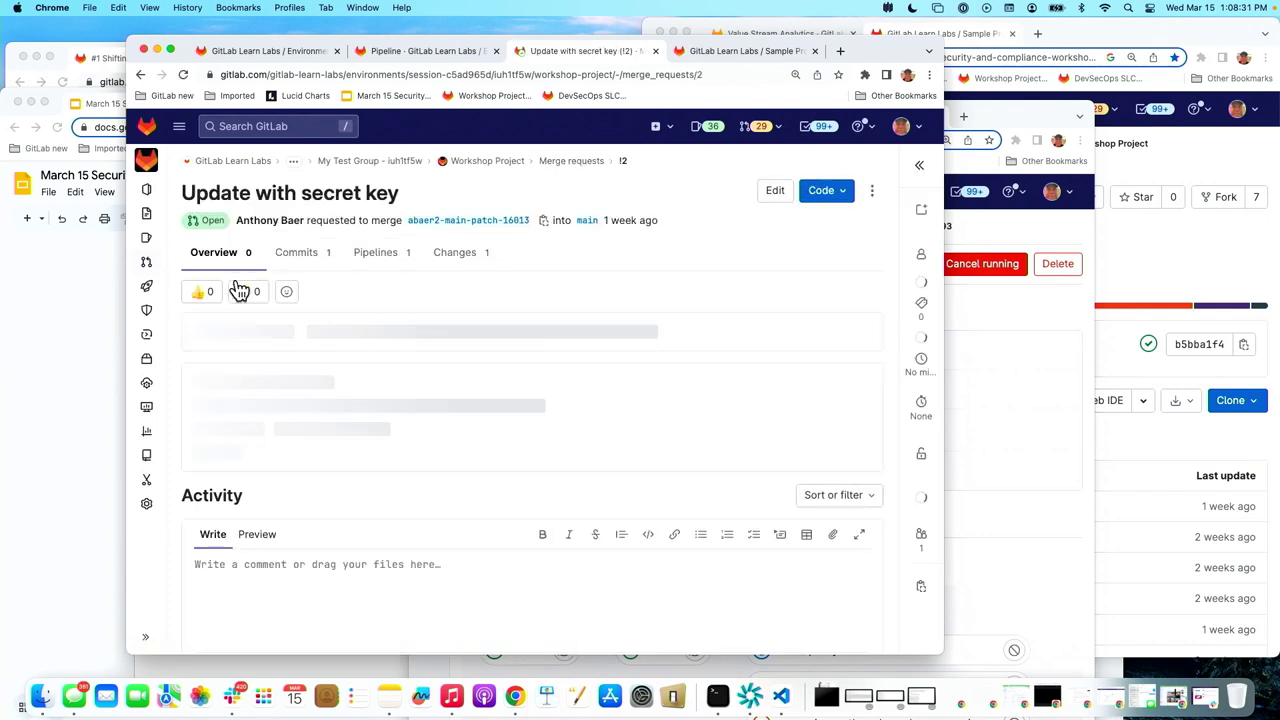
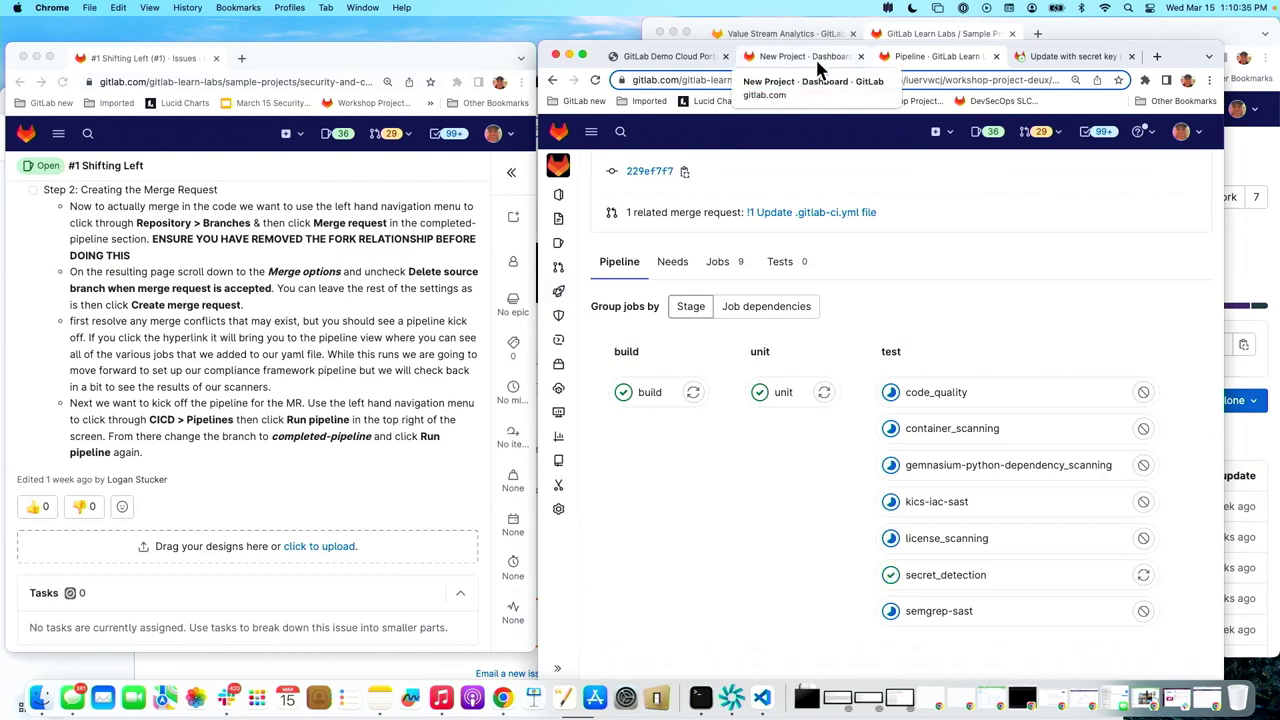
# Visit the My Test Group overview, then return to the Workshop Project Deux pipeline.
pyautogui.click(817, 60)
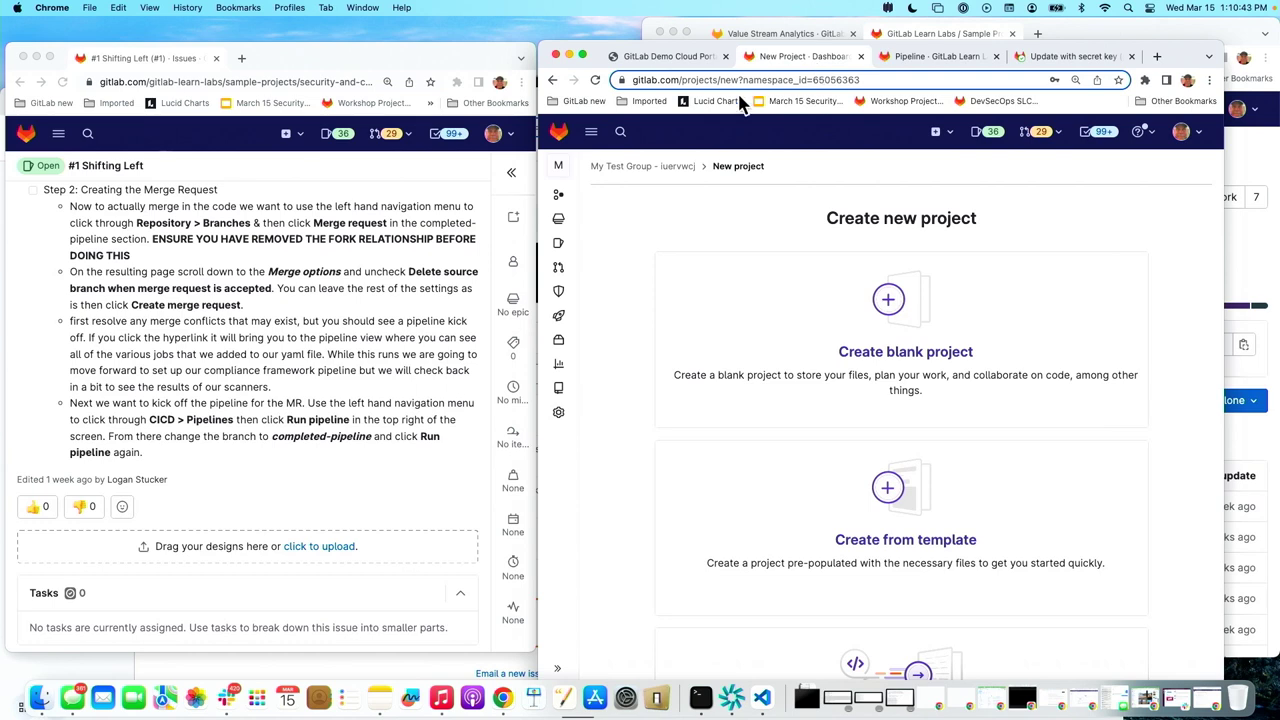
pyautogui.click(670, 170)
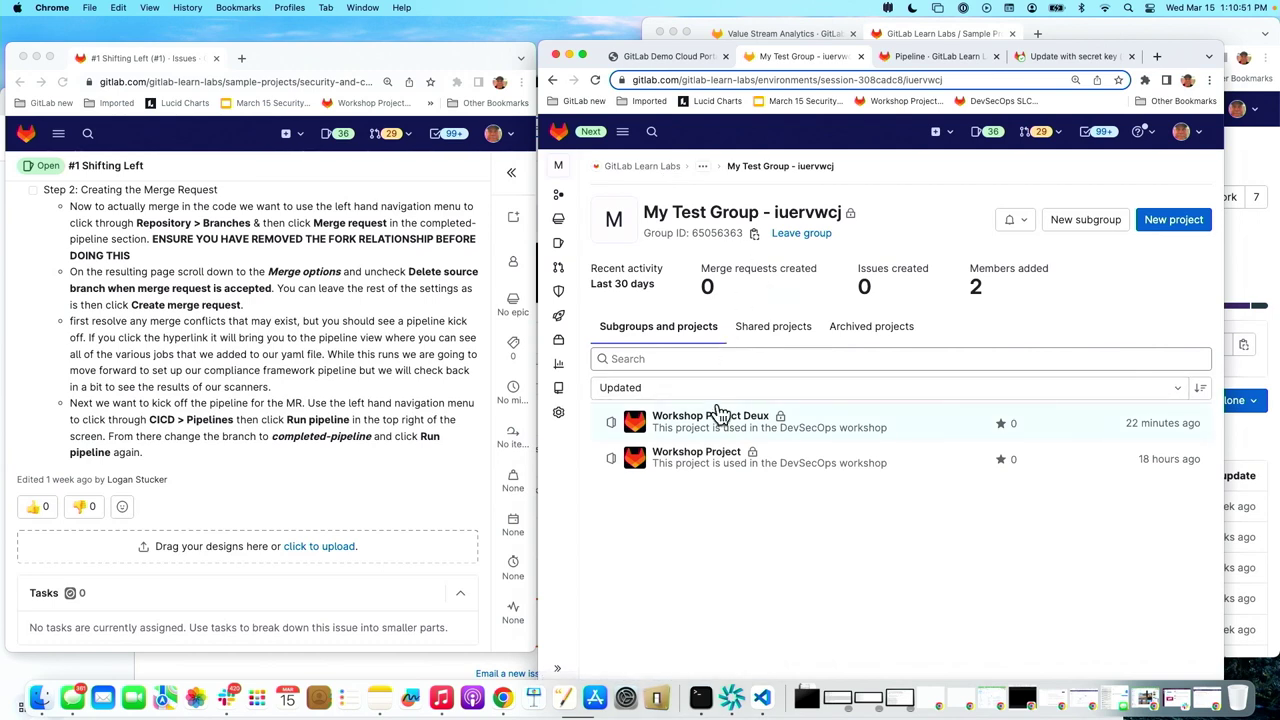
pyautogui.click(921, 60)
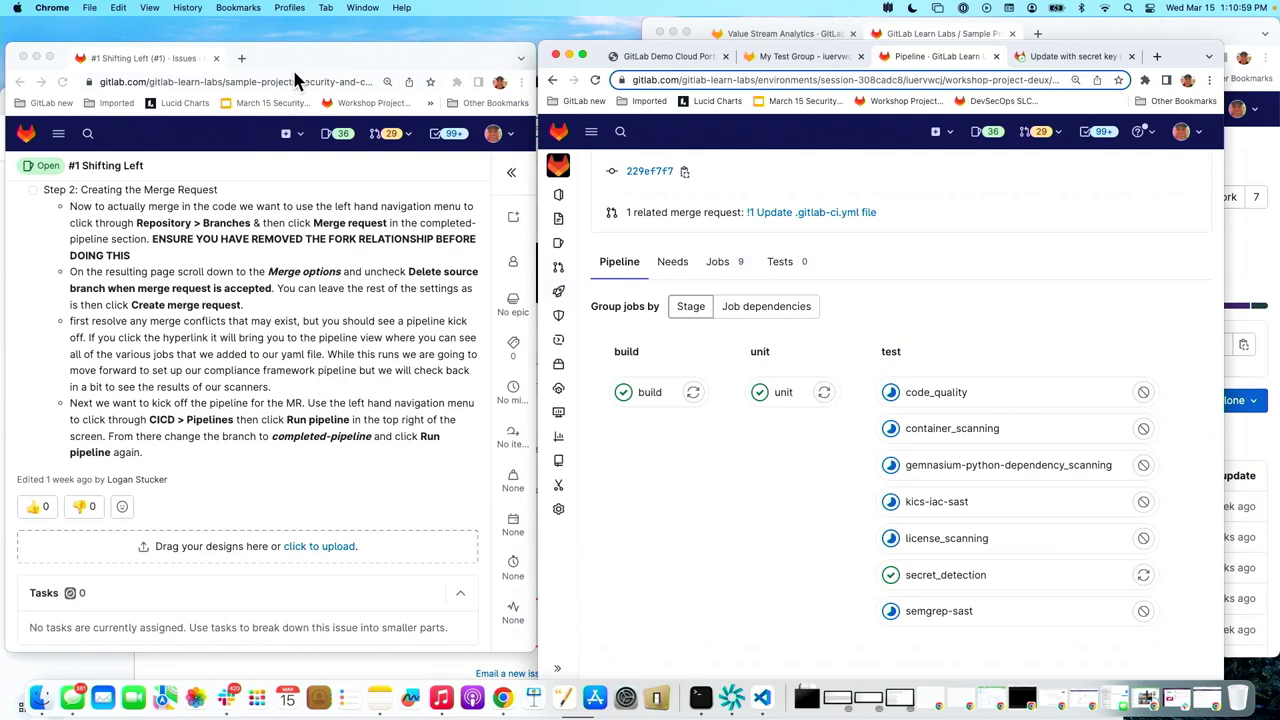
pyautogui.moveTo(300, 57); pyautogui.dragTo(303, 40)
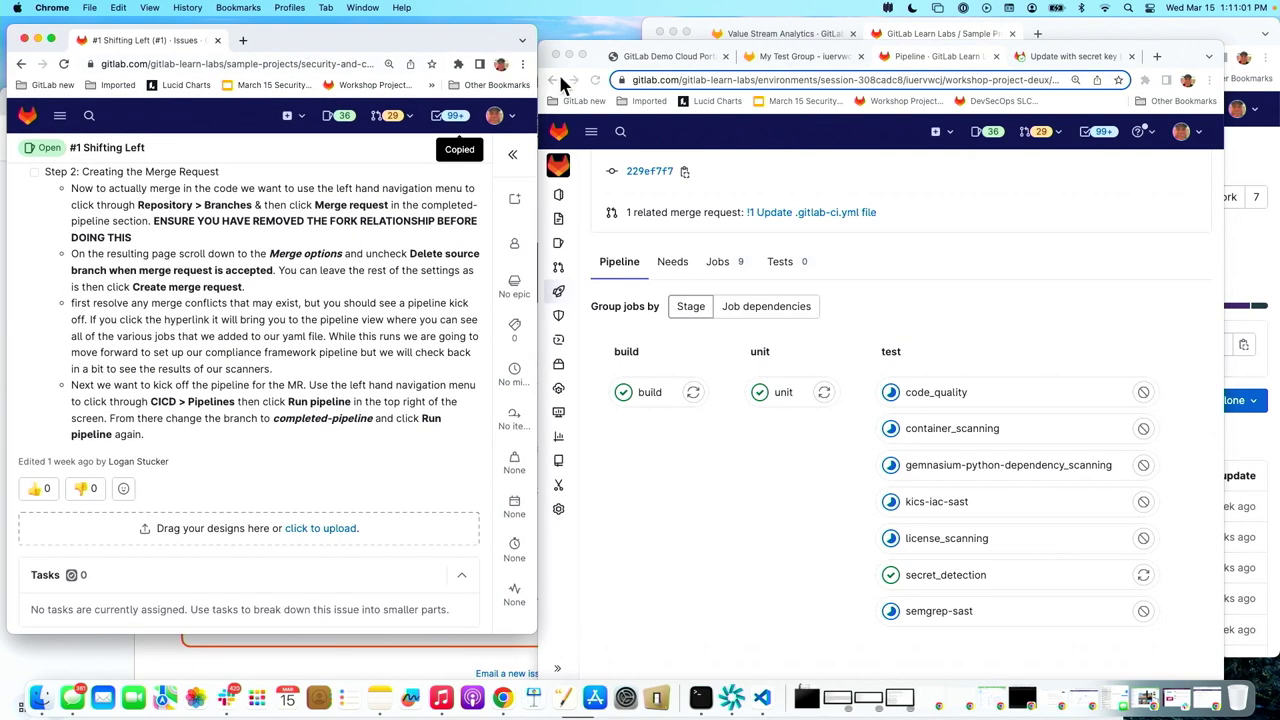
# Raise both Chrome windows, widen the instructions window, and refresh the pipeline page.
pyautogui.moveTo(603, 57); pyautogui.dragTo(641, 28)
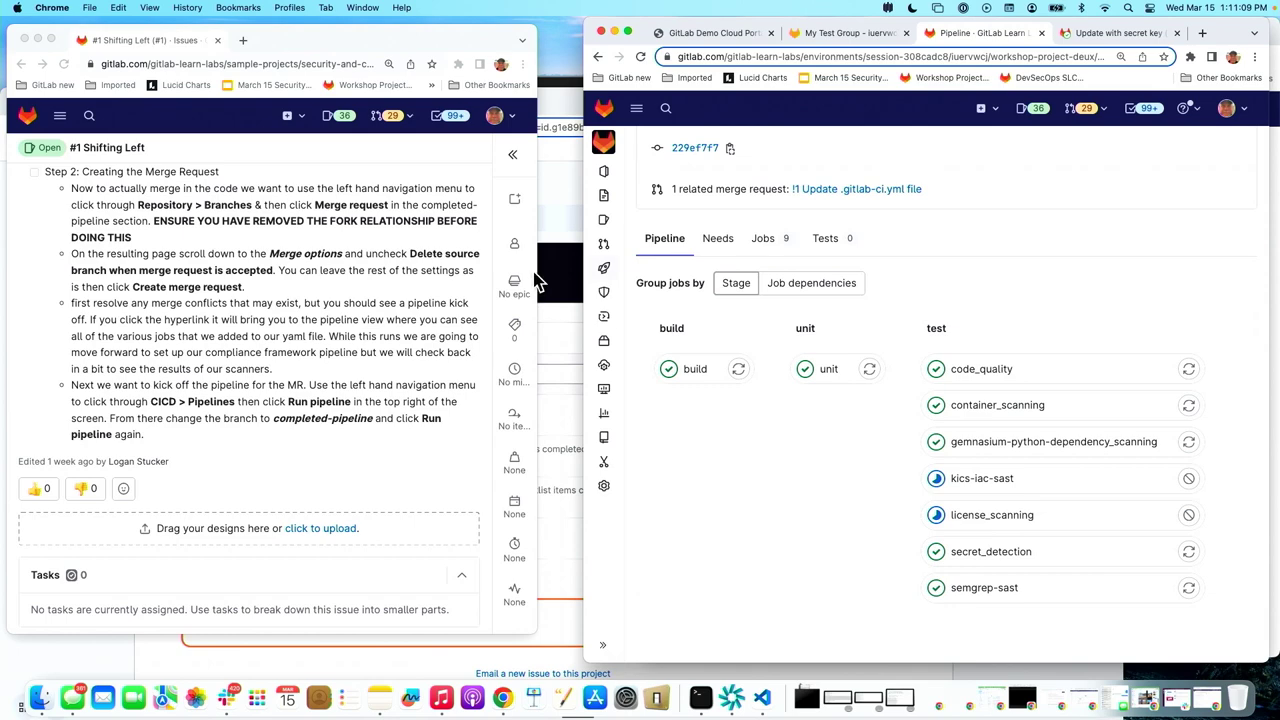
pyautogui.click(487, 43)
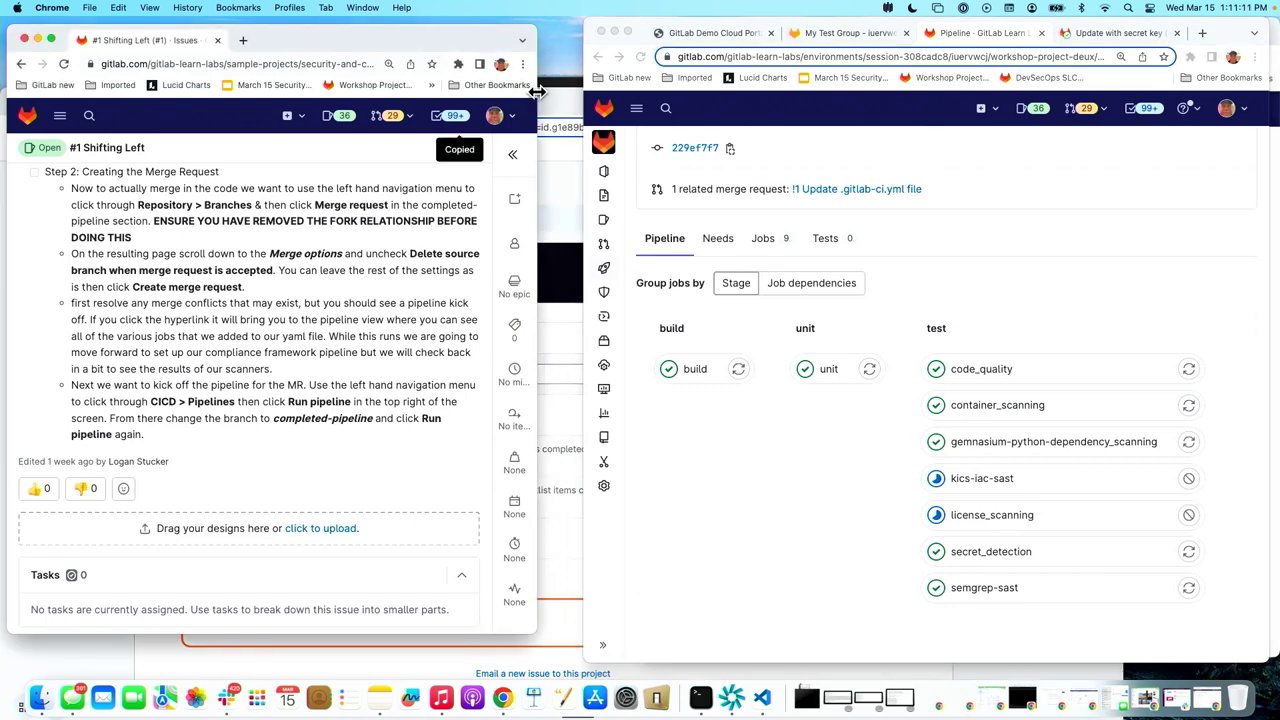
pyautogui.moveTo(536, 92); pyautogui.dragTo(571, 92)
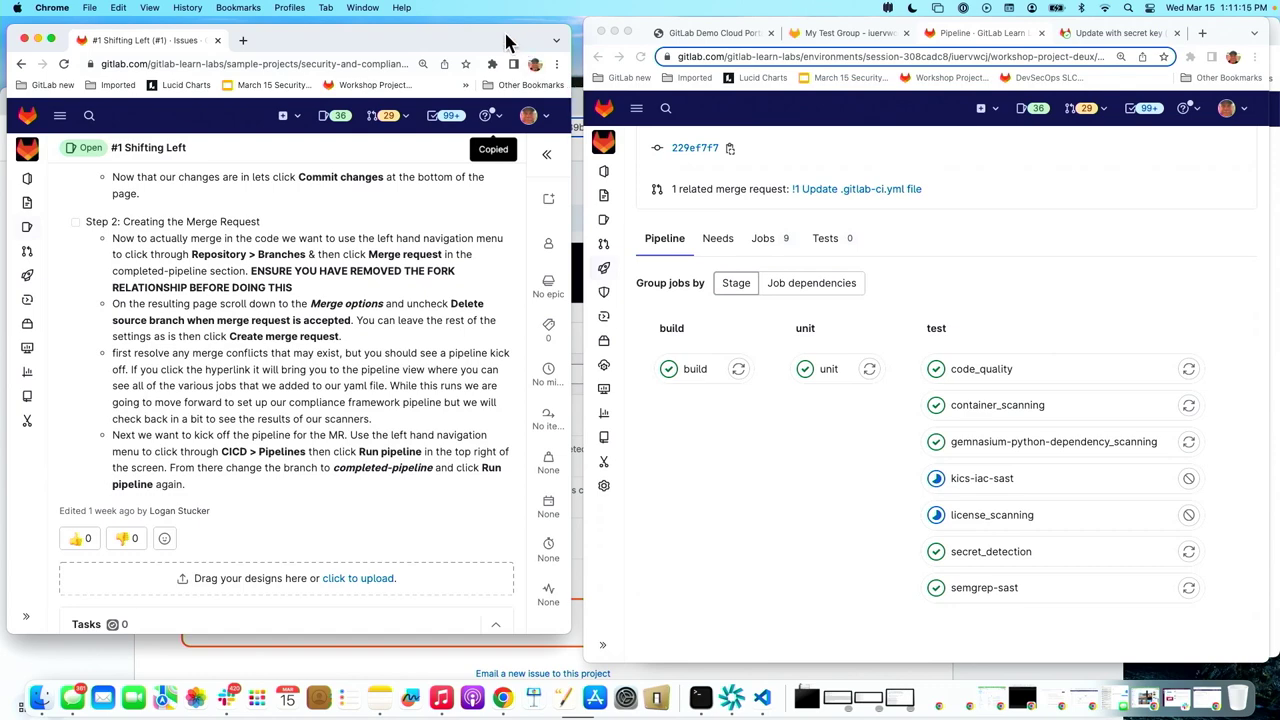
pyautogui.moveTo(511, 44); pyautogui.dragTo(510, 37)
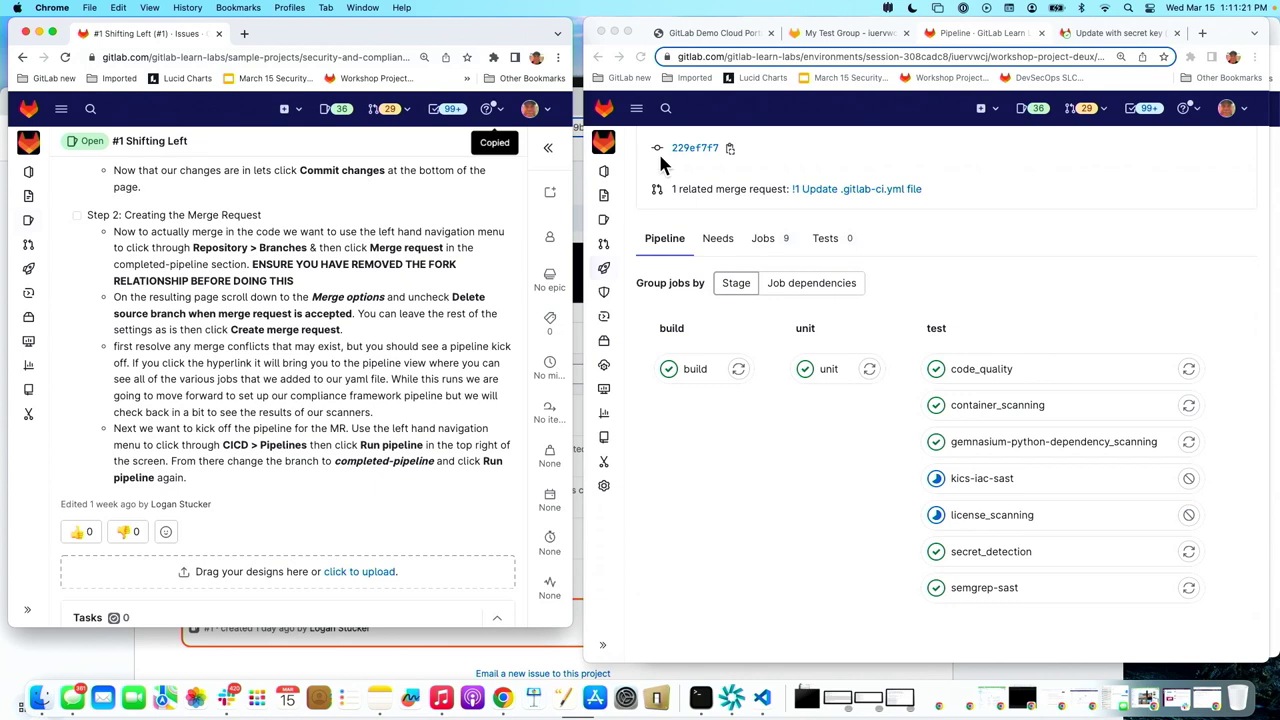
pyautogui.click(788, 471)
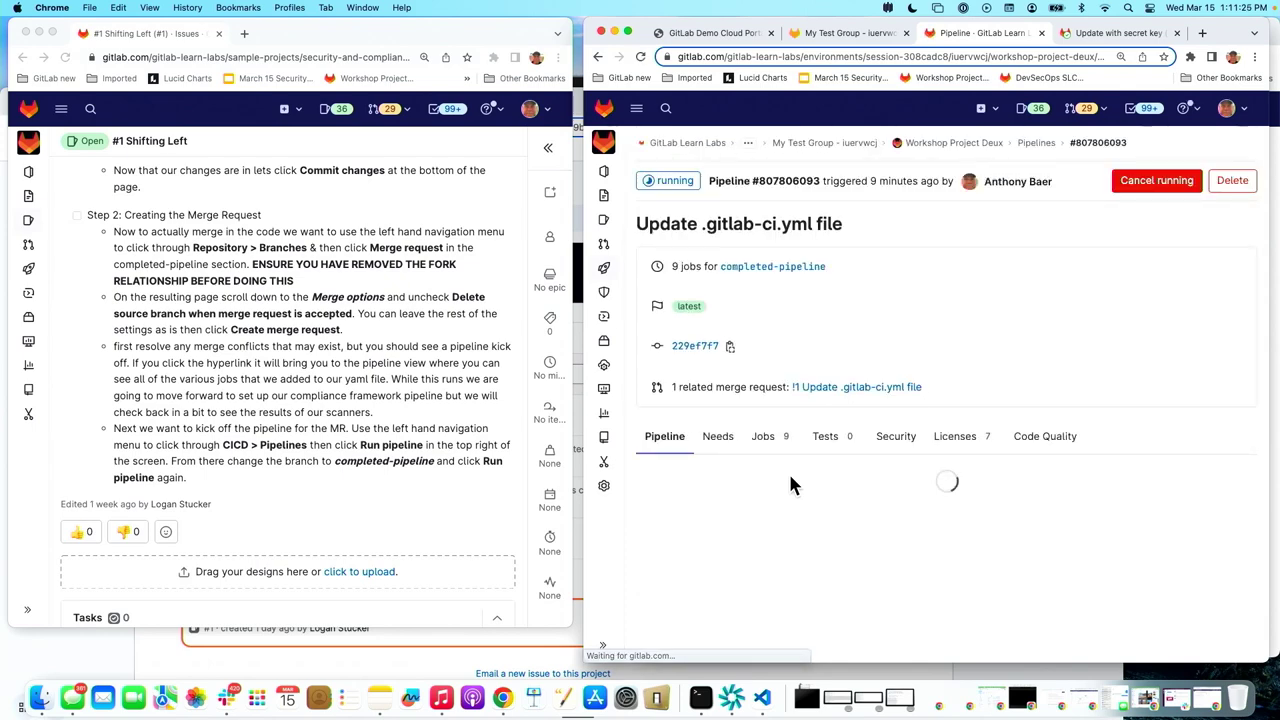
# Look over the Update with secret key merge request, then return to the pipeline jobs.
pyautogui.scroll(-5, 790, 482)
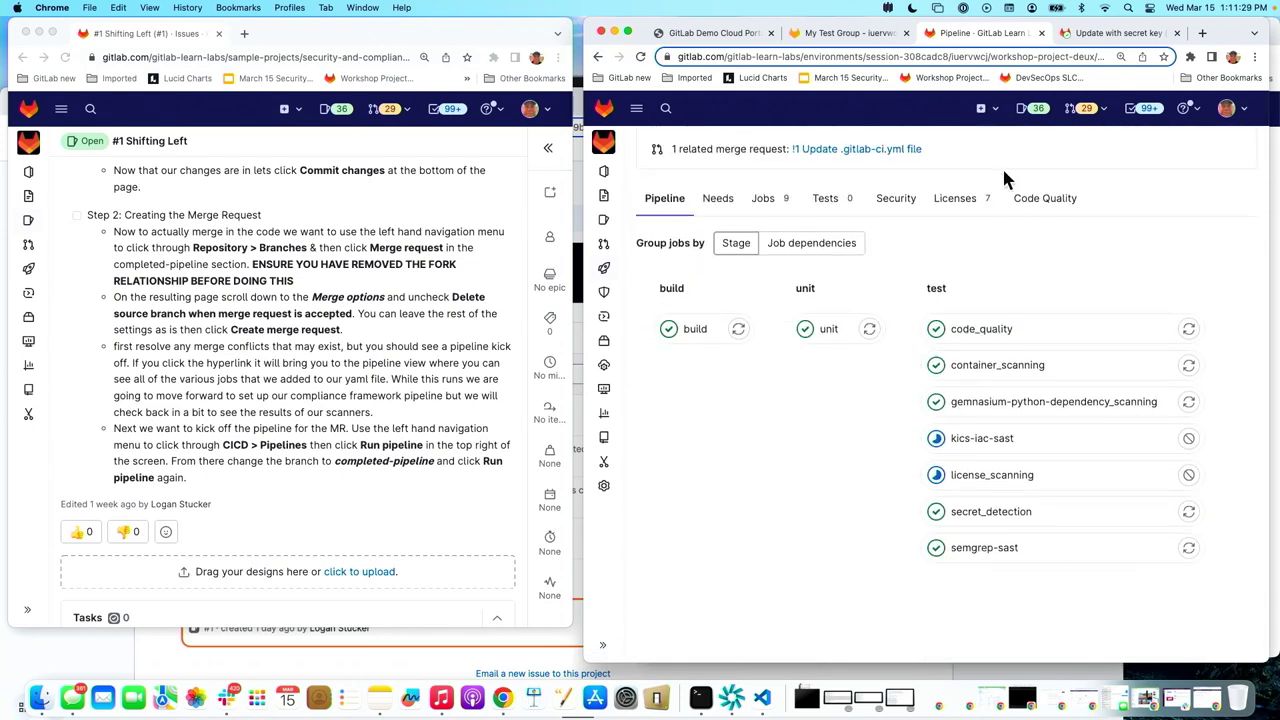
pyautogui.click(1119, 38)
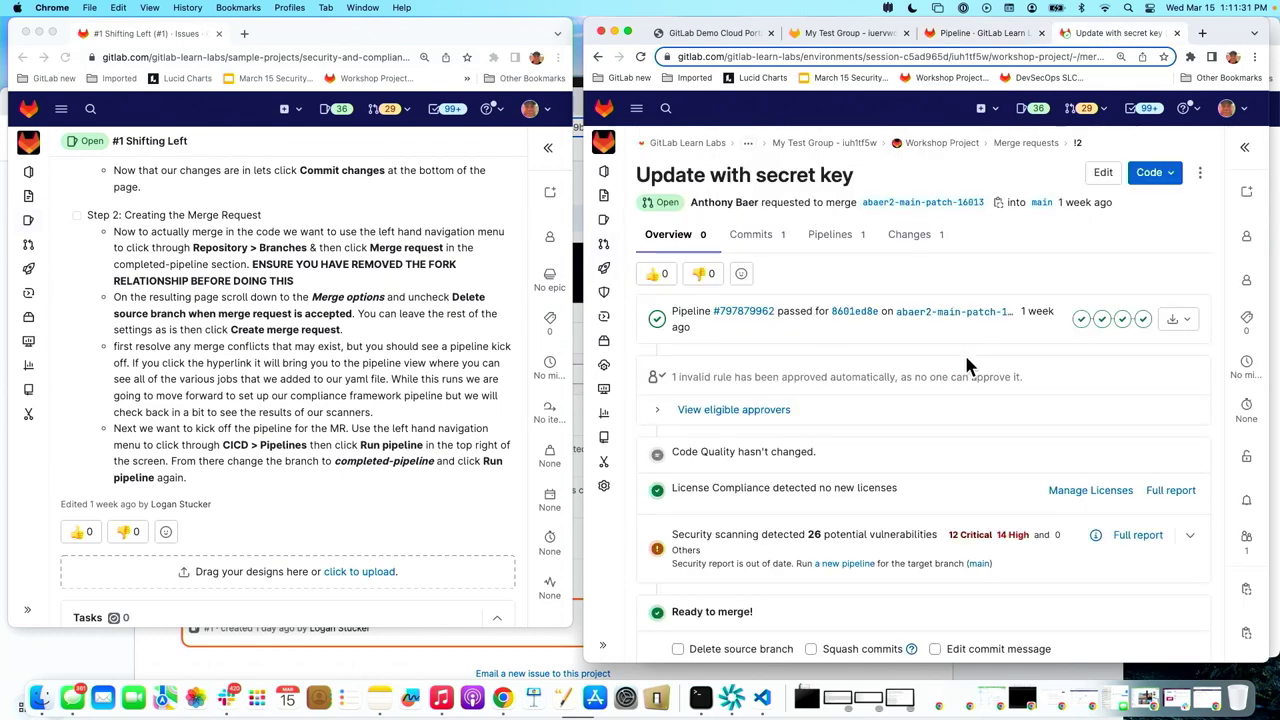
pyautogui.scroll(-3, 965, 362)
pyautogui.scroll(3, 966, 365)
pyautogui.scroll(-1, 966, 366)
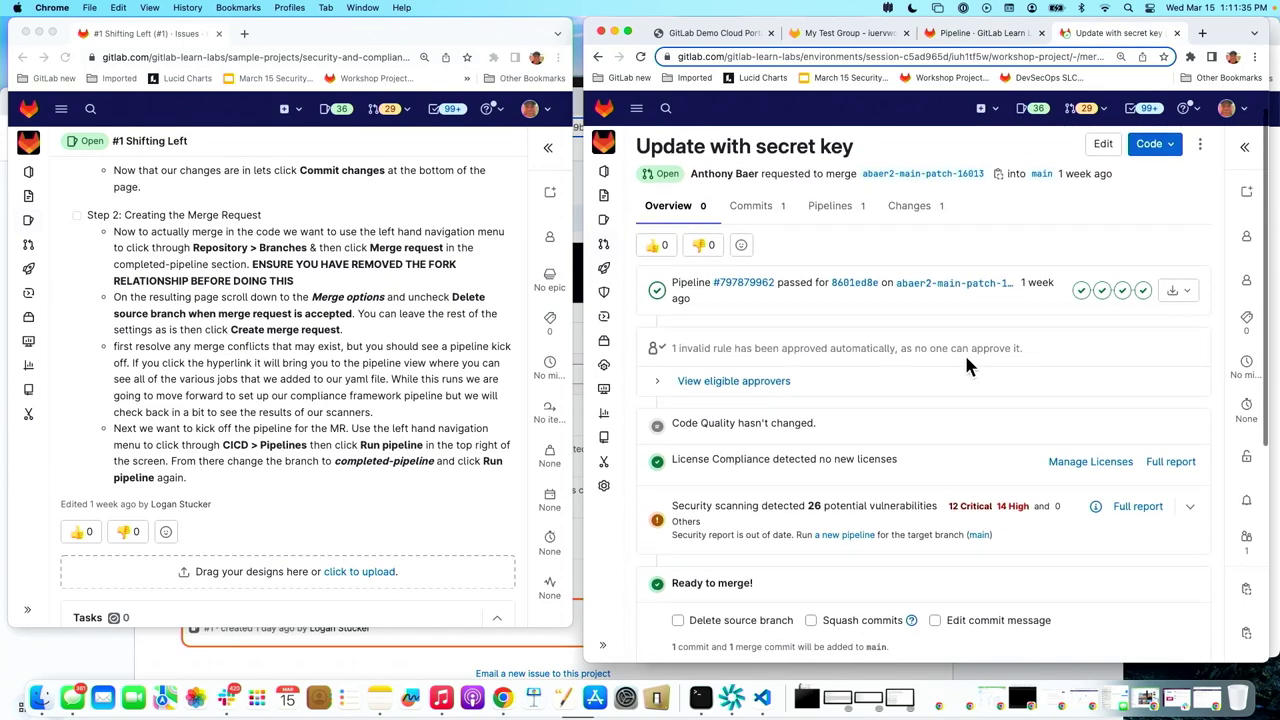
pyautogui.click(978, 37)
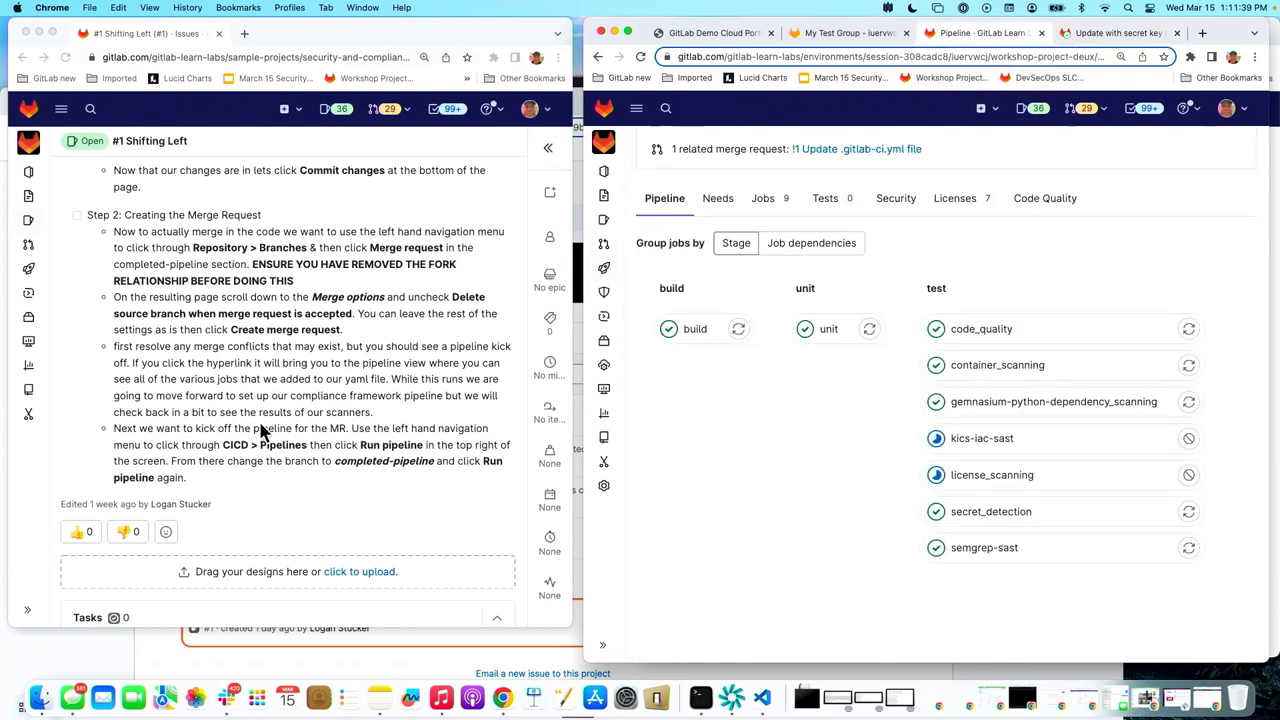
# Reload the pipeline twice until only license_scanning is still running.
pyautogui.scroll(-2, 262, 433)
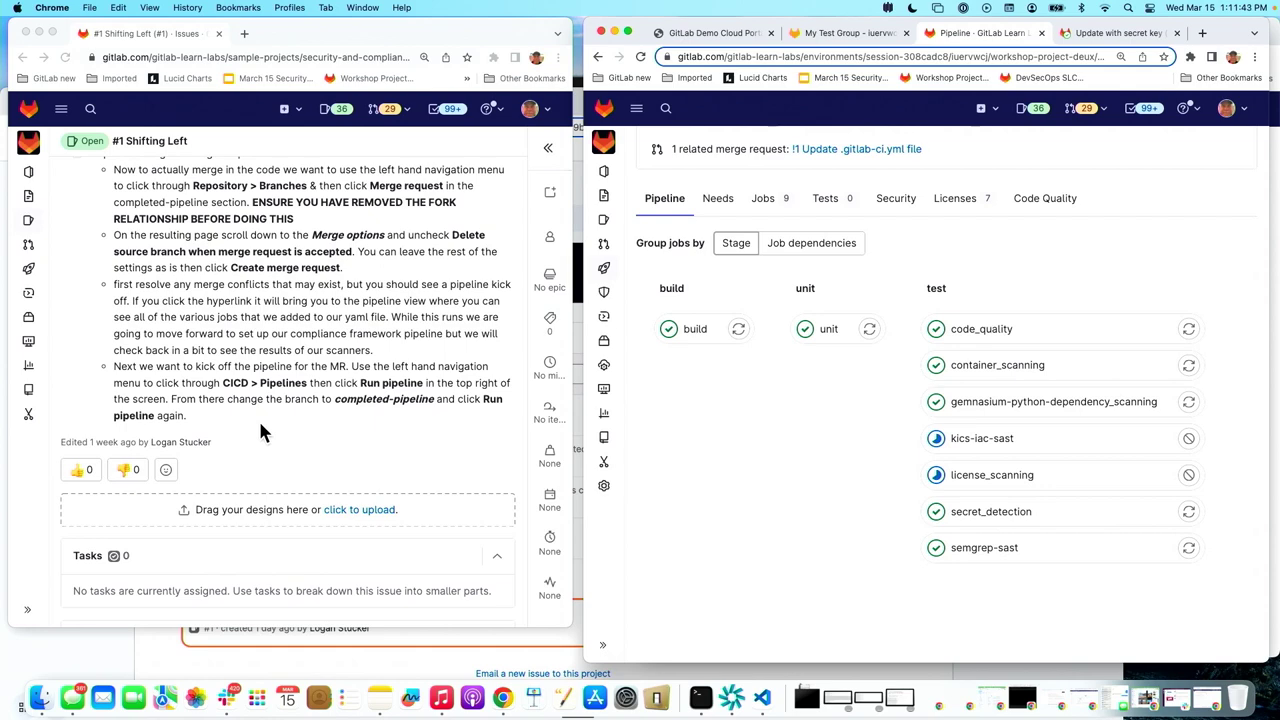
pyautogui.scroll(-5, 260, 425)
pyautogui.scroll(-5, 260, 432)
pyautogui.scroll(20, 260, 430)
pyautogui.scroll(20, 262, 430)
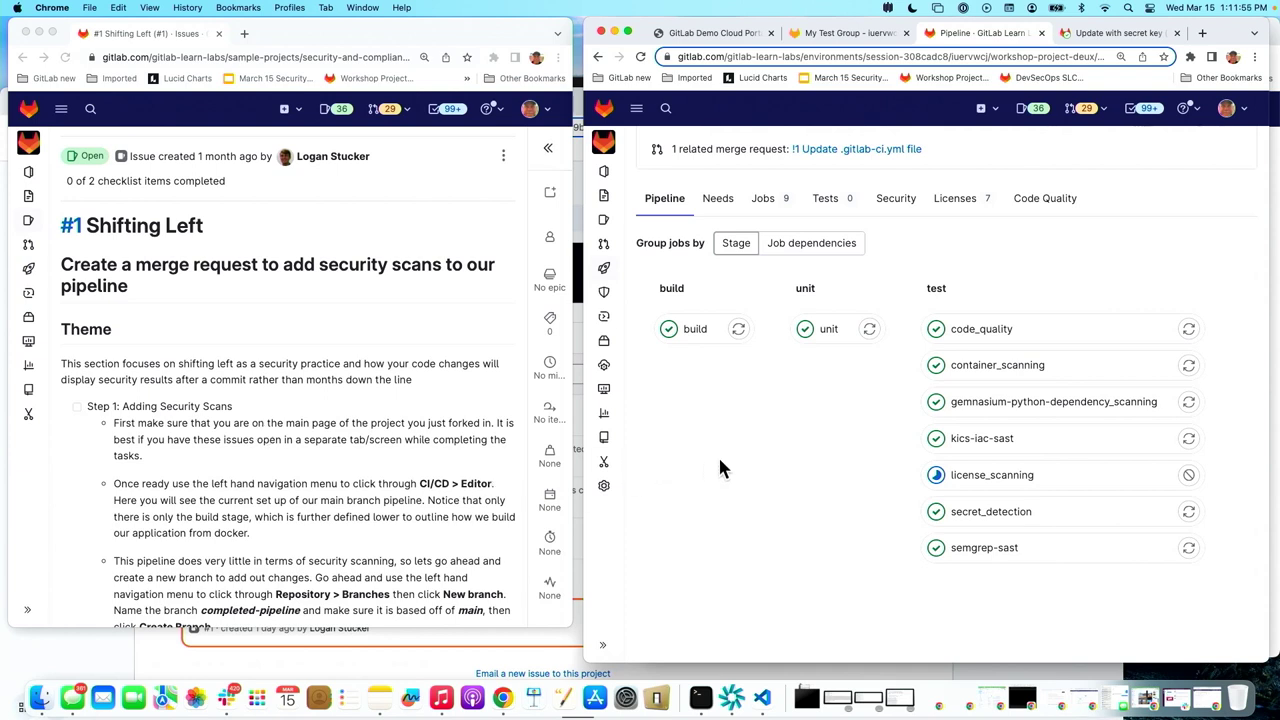
pyautogui.press('super+r')
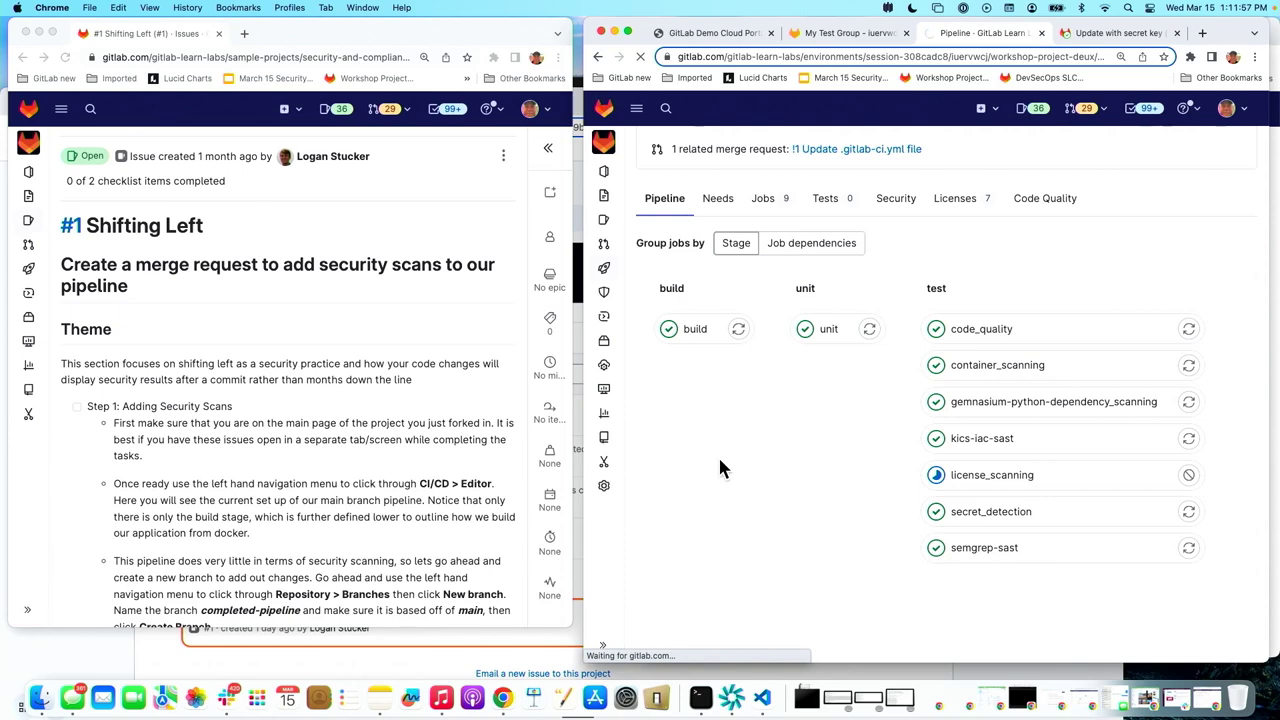
pyautogui.scroll(-4, 714, 462)
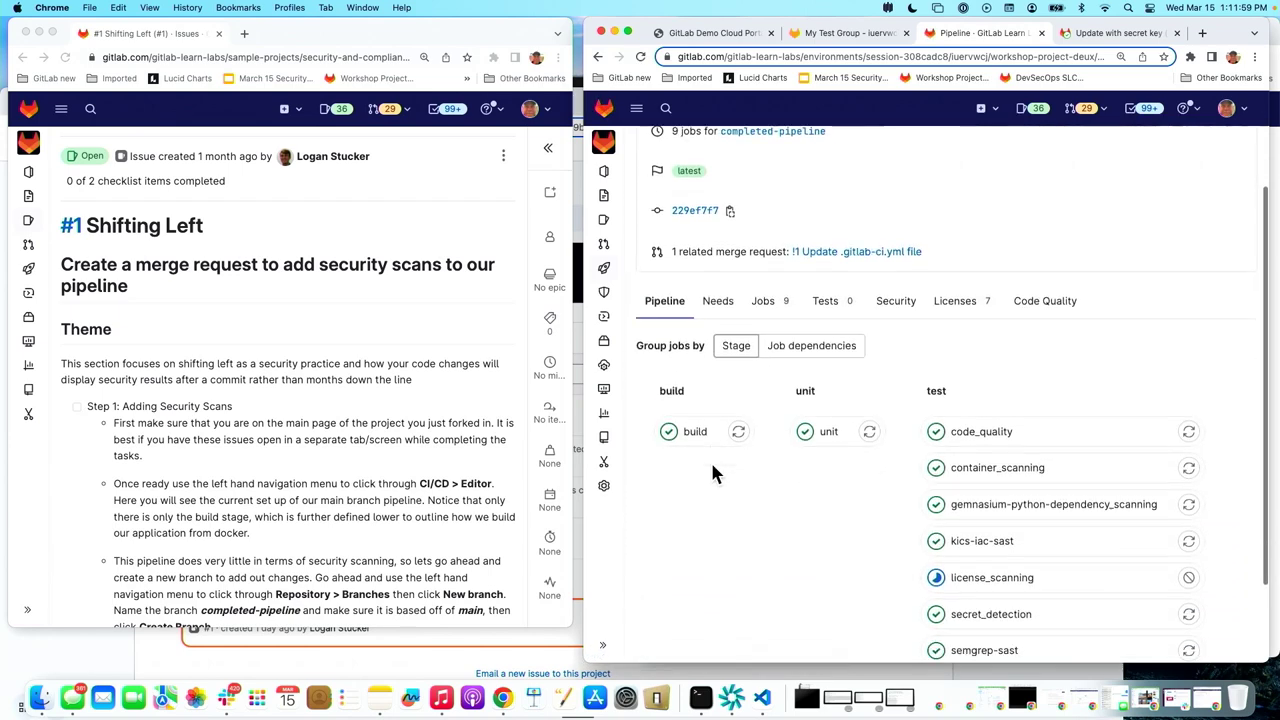
pyautogui.scroll(-1, 713, 466)
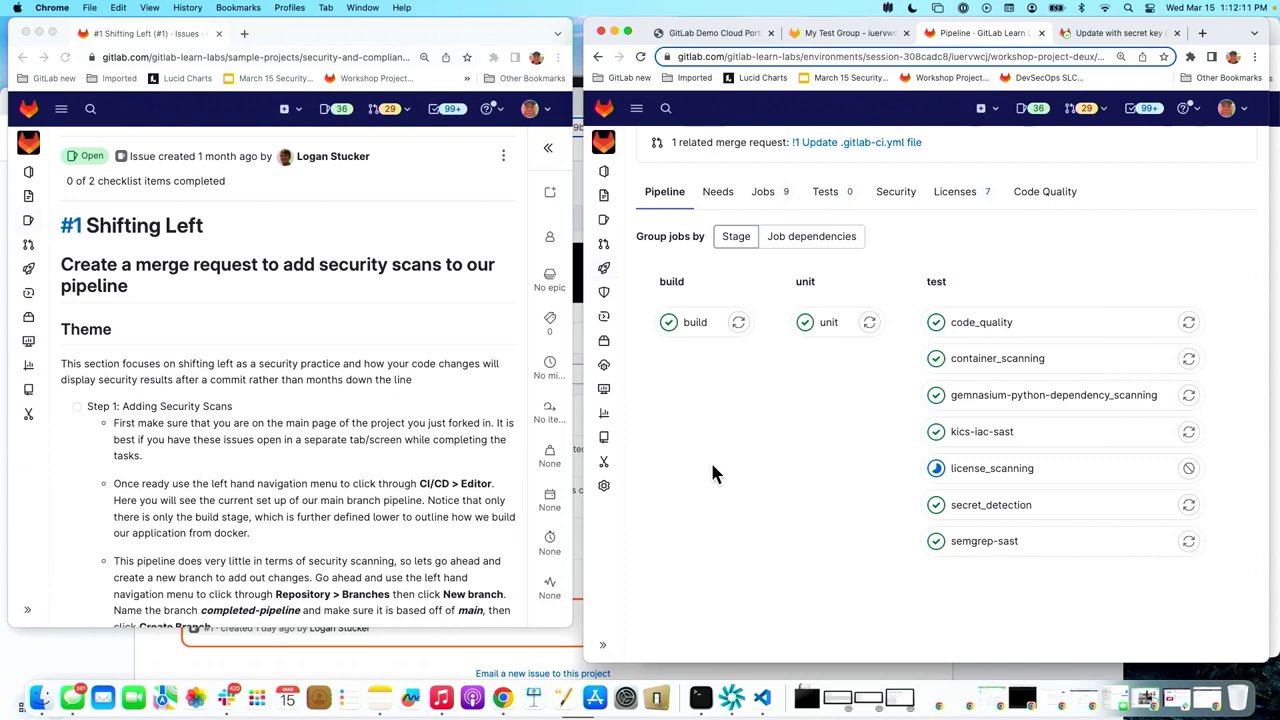
pyautogui.press('super+r')
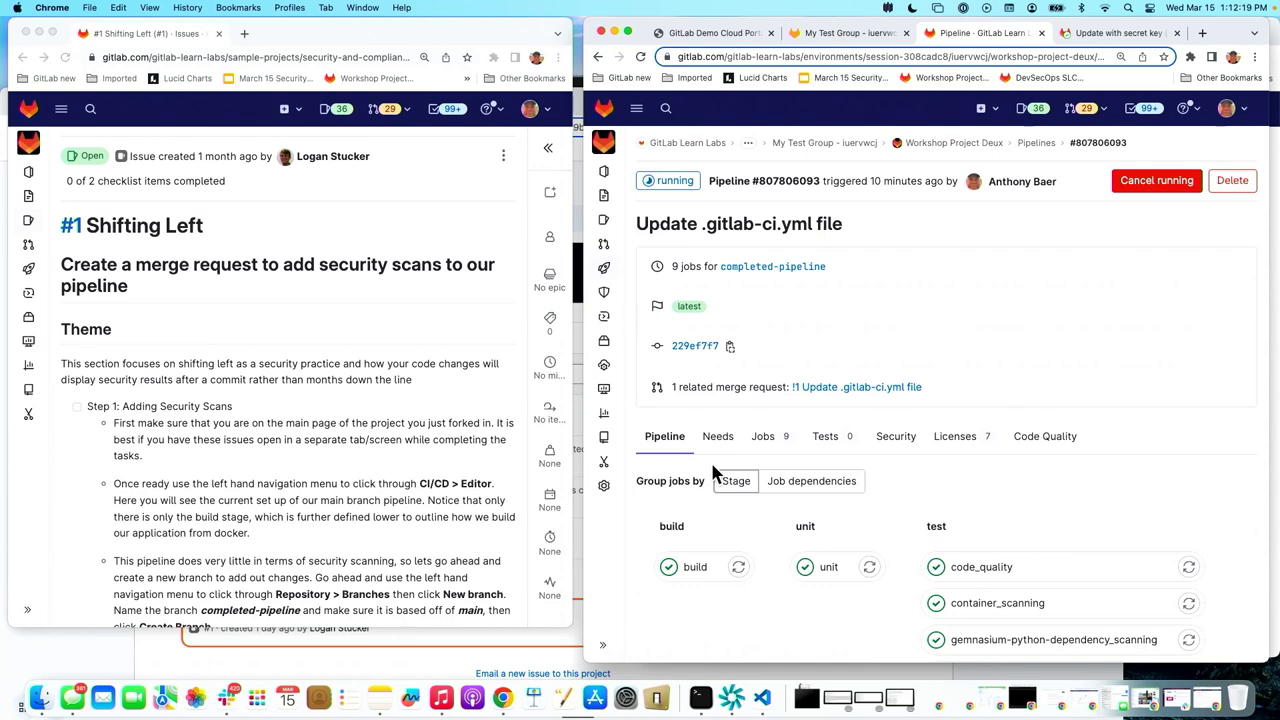
pyautogui.scroll(-5, 712, 472)
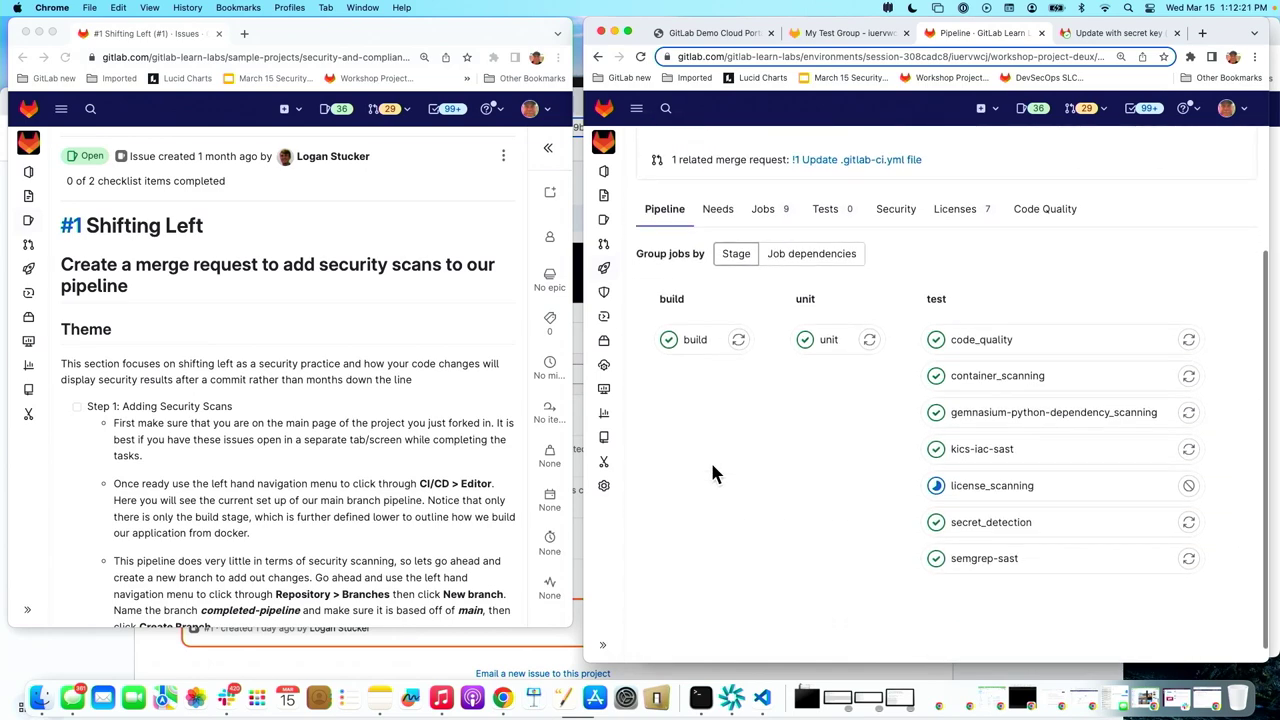
pyautogui.scroll(5, 712, 466)
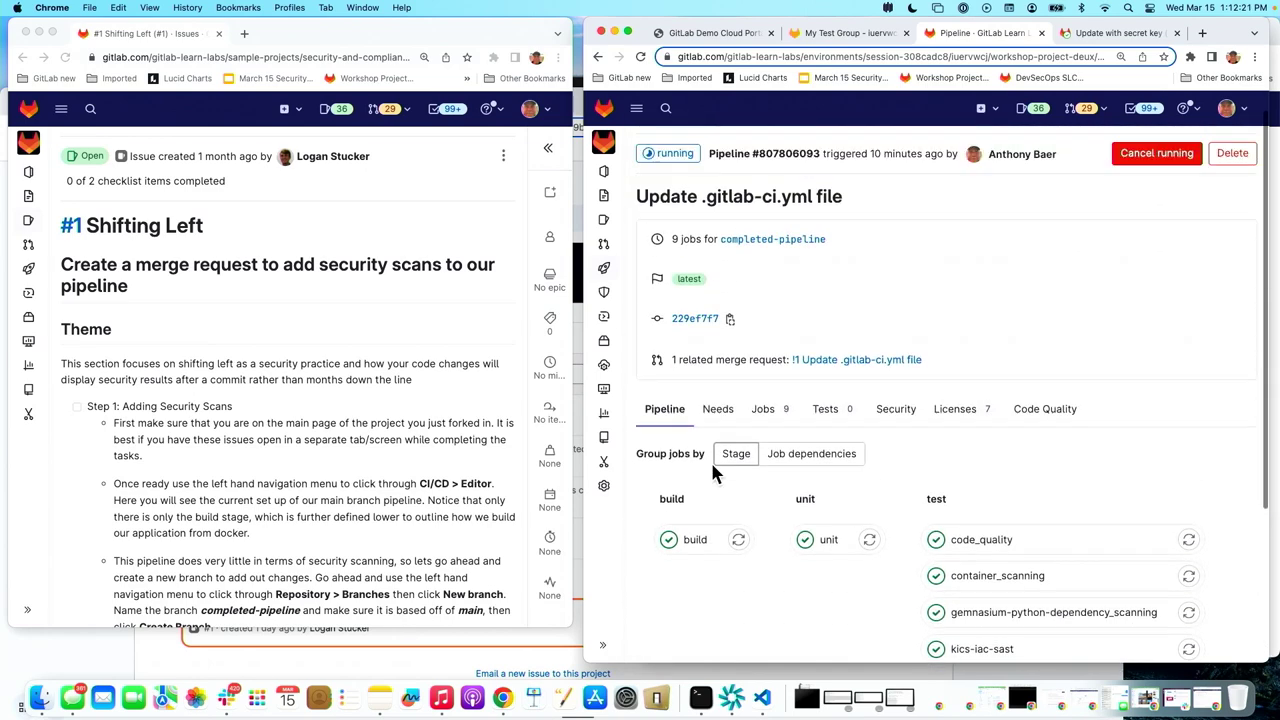
# Open the Update with secret key merge request and expand its security scanning findings.
pyautogui.click(1097, 33)
pyautogui.scroll(-2, 942, 420)
pyautogui.scroll(-2, 944, 424)
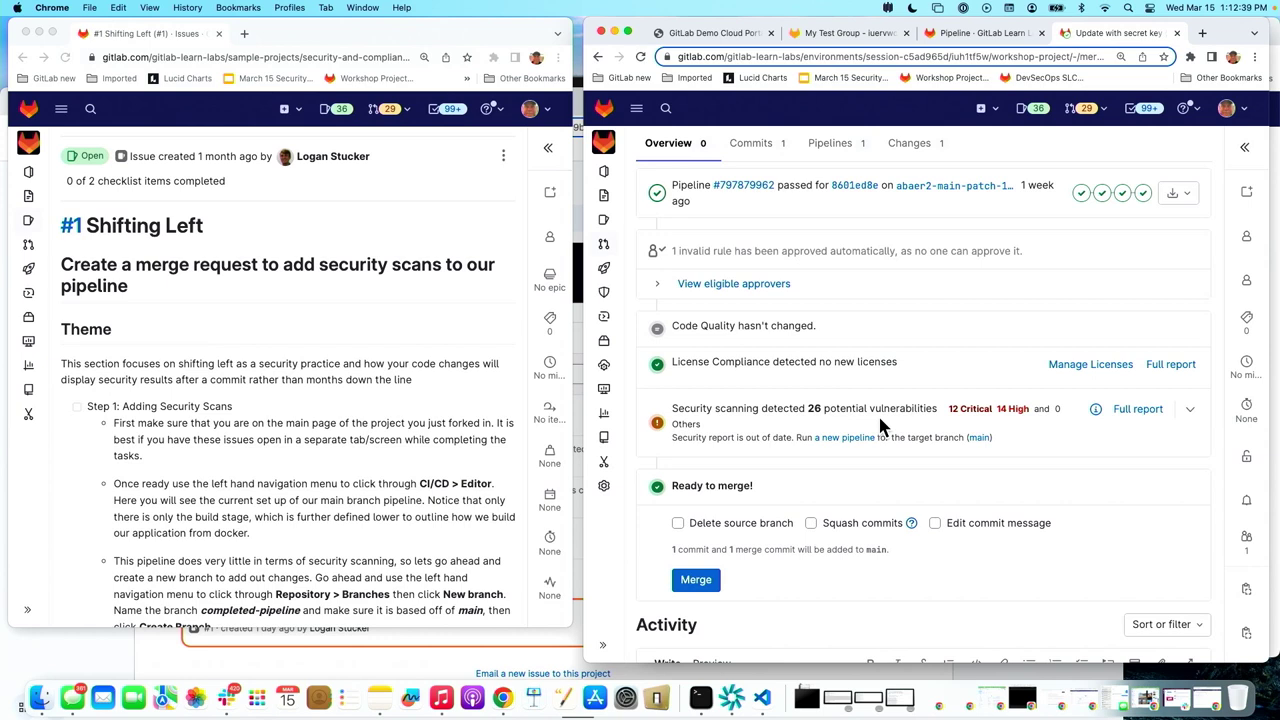
pyautogui.click(1190, 415)
# Bring up the details of the critical CVE-2021-36159 apk-tools finding.
pyautogui.scroll(-4, 1036, 485)
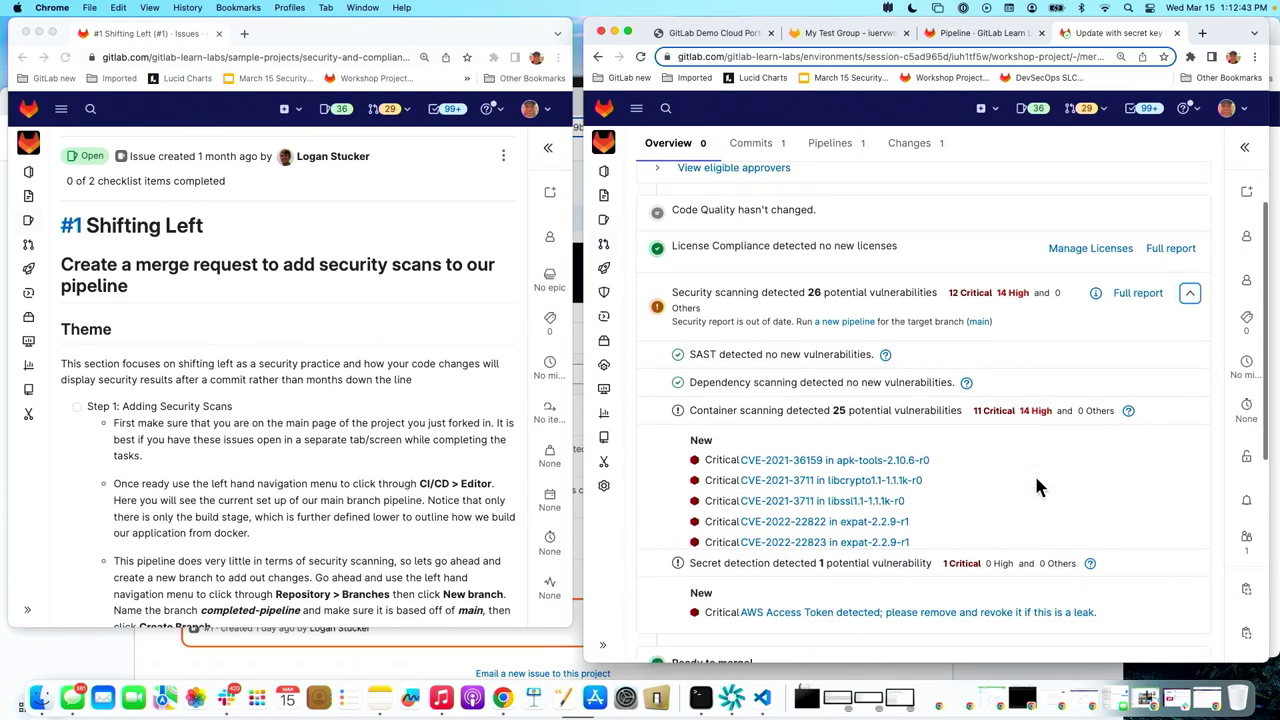
pyautogui.scroll(-1, 1034, 473)
pyautogui.scroll(1, 1034, 473)
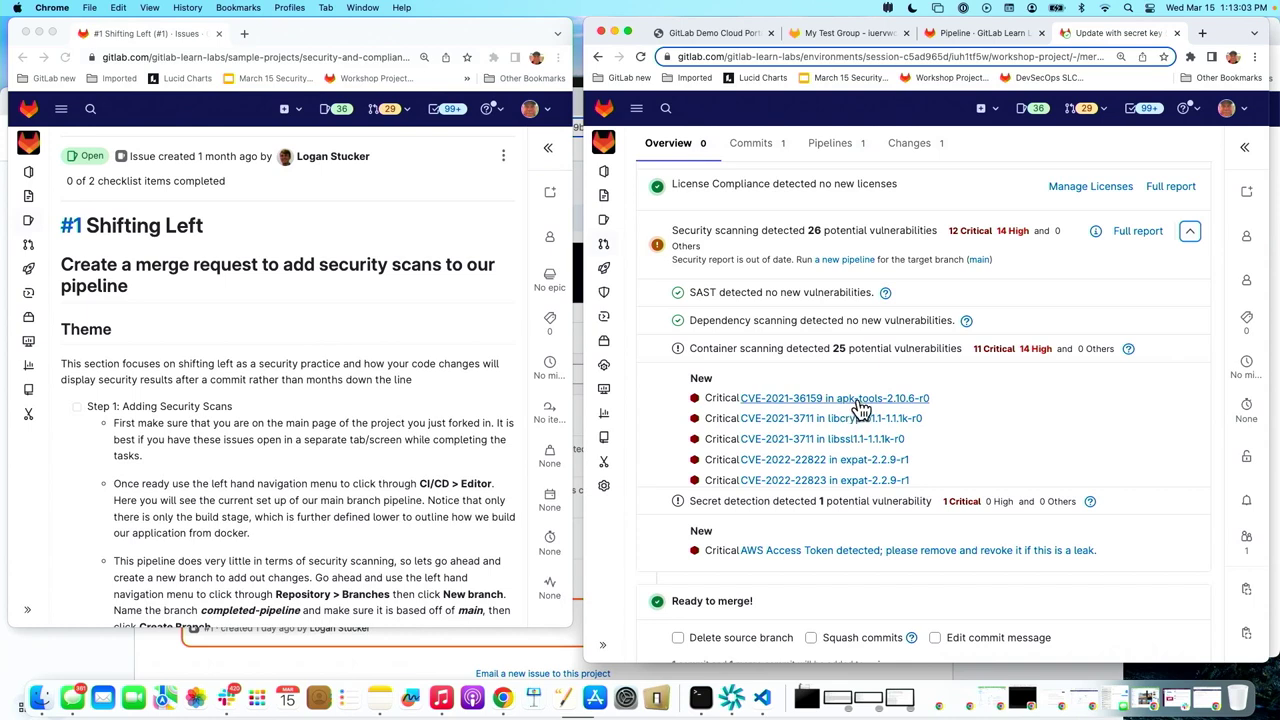
pyautogui.click(857, 399)
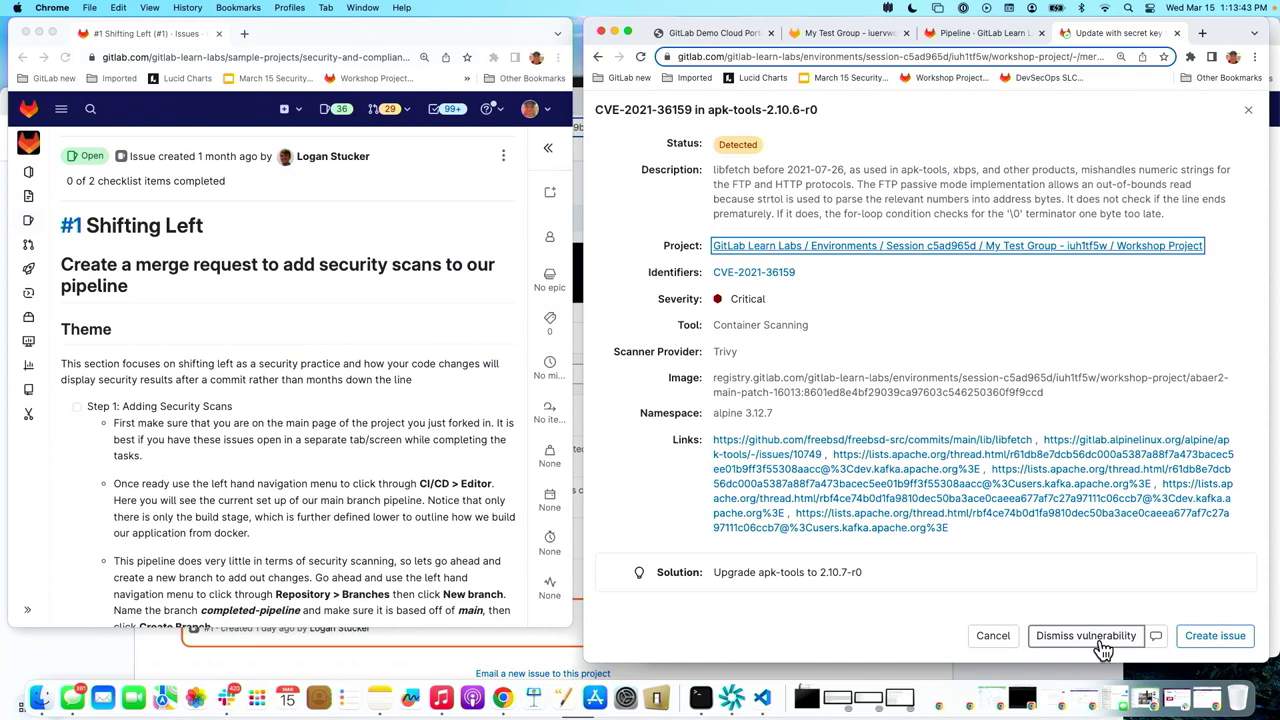
# Dismiss CVE-2021-36159 with the comment 'dismiss vulnerable'.
pyautogui.click(1155, 645)
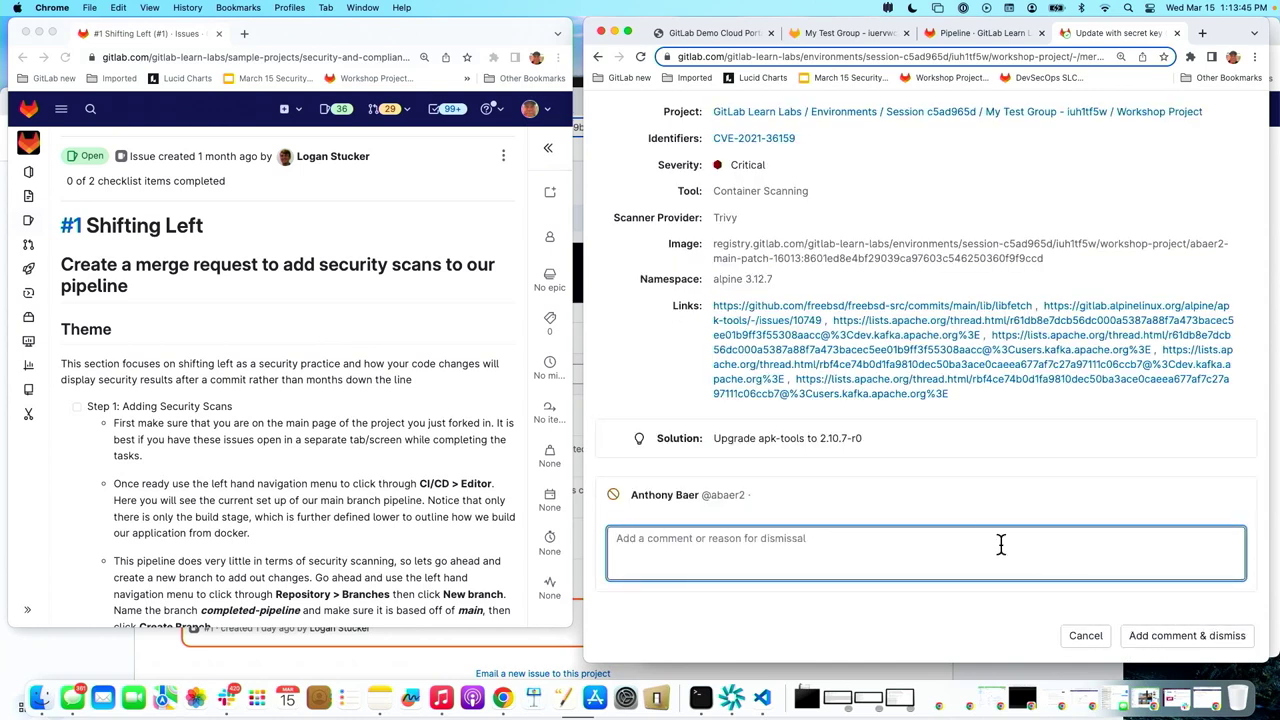
pyautogui.write('dis')
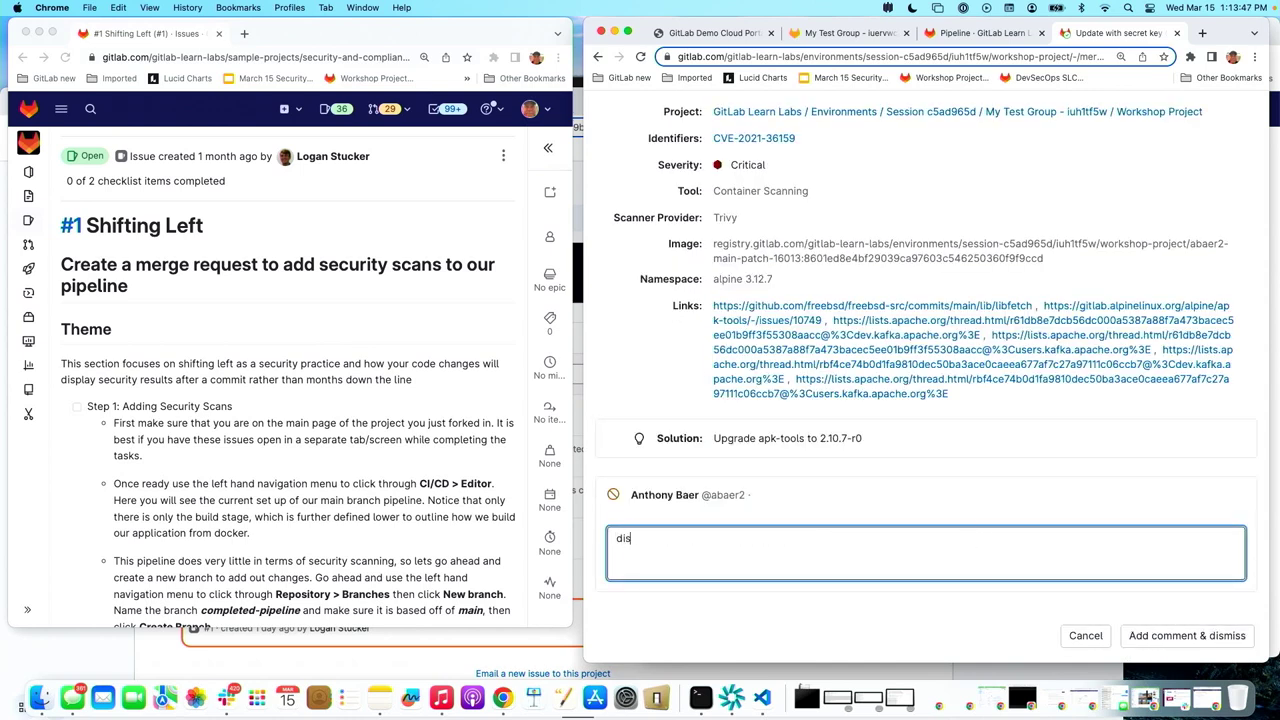
pyautogui.write('miss vulnerable')
pyautogui.click(1178, 650)
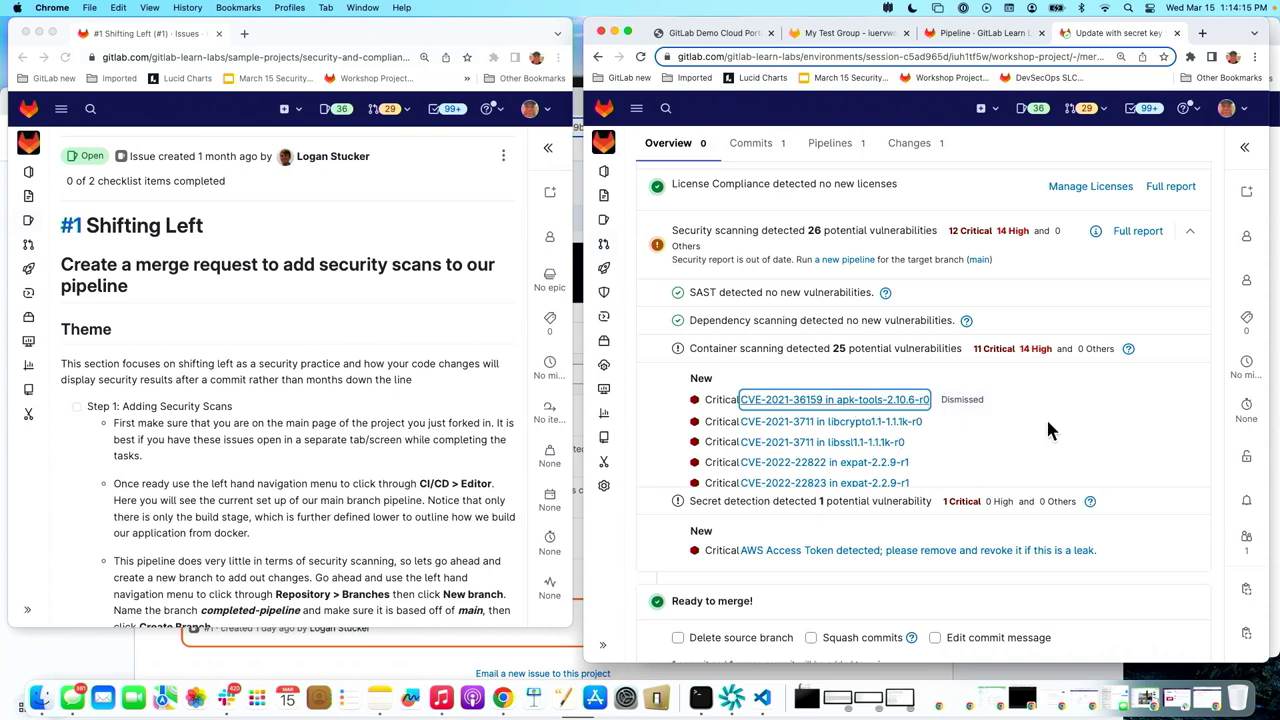
# View the License Compliance MIT Denied policy, then return to passed pipeline #807806093.
pyautogui.scroll(1, 1048, 430)
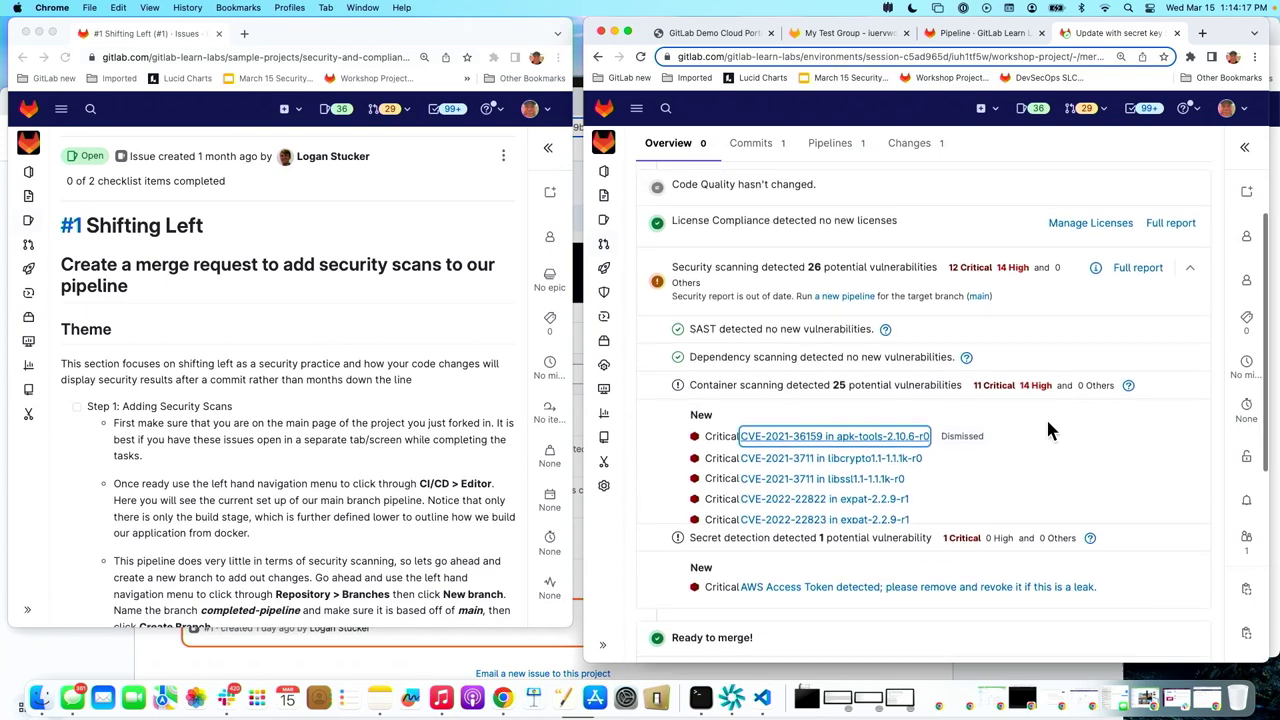
pyautogui.scroll(1, 1048, 430)
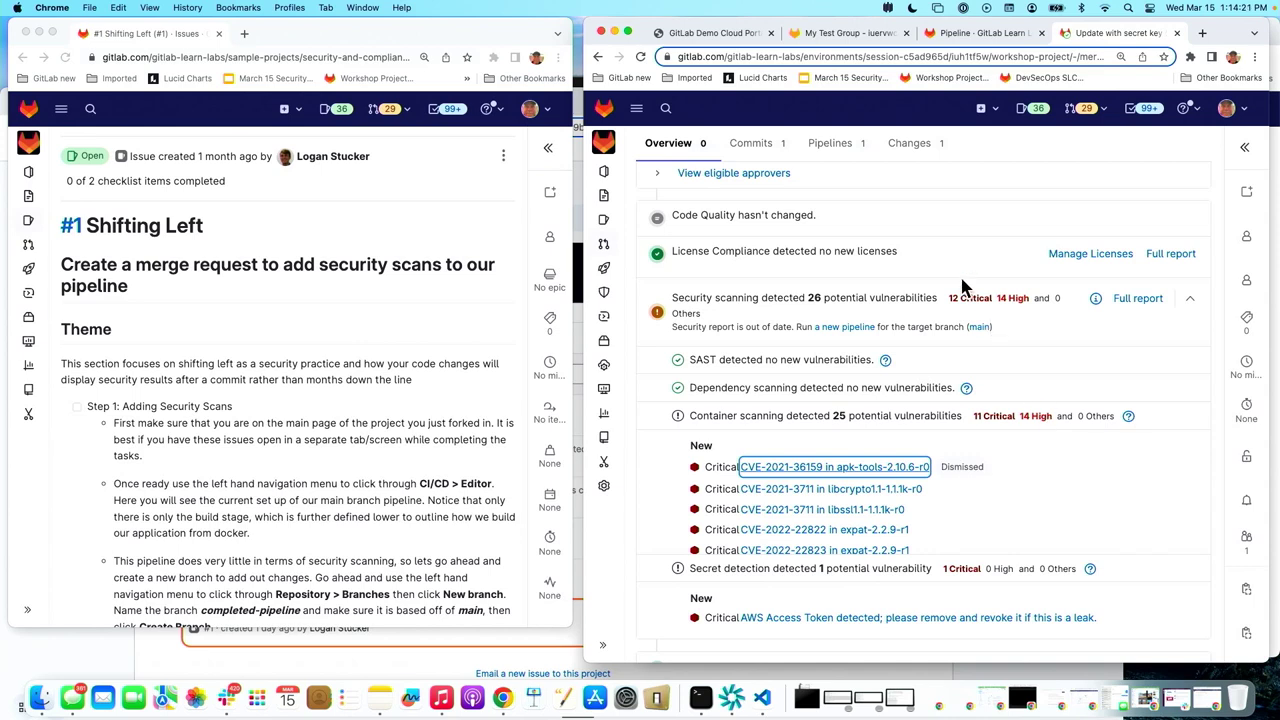
pyautogui.click(1085, 262)
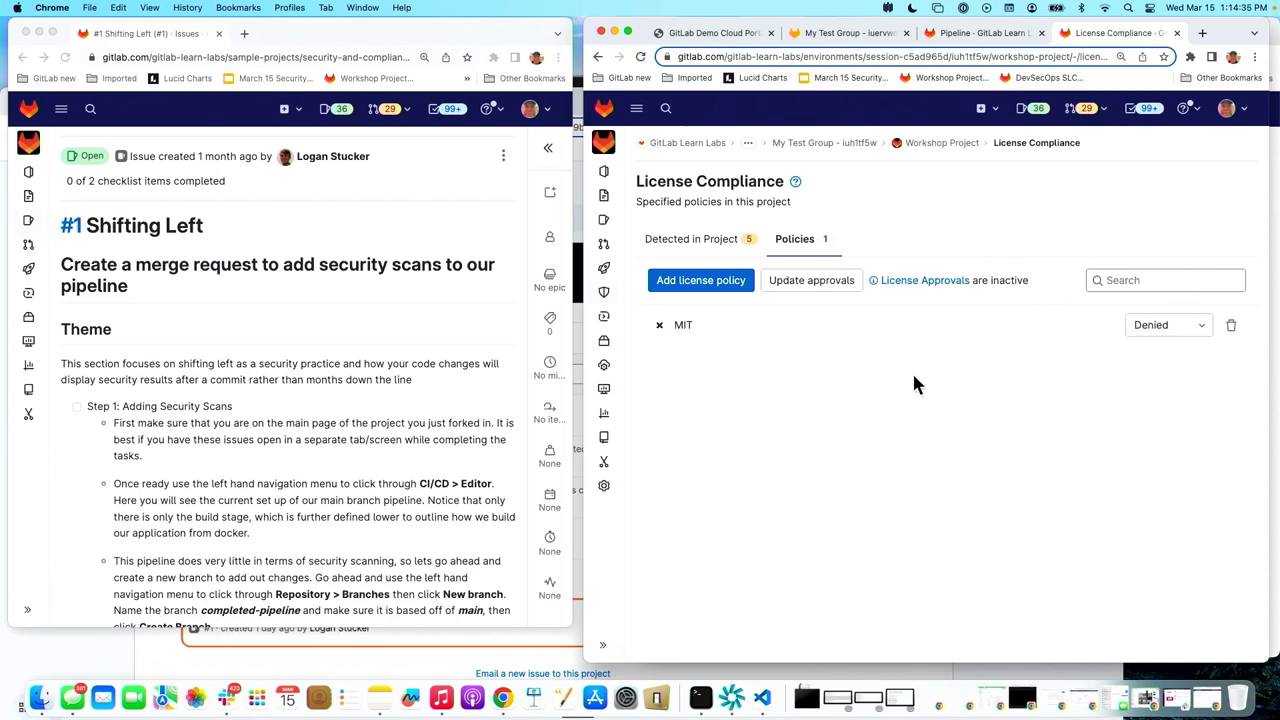
pyautogui.click(945, 35)
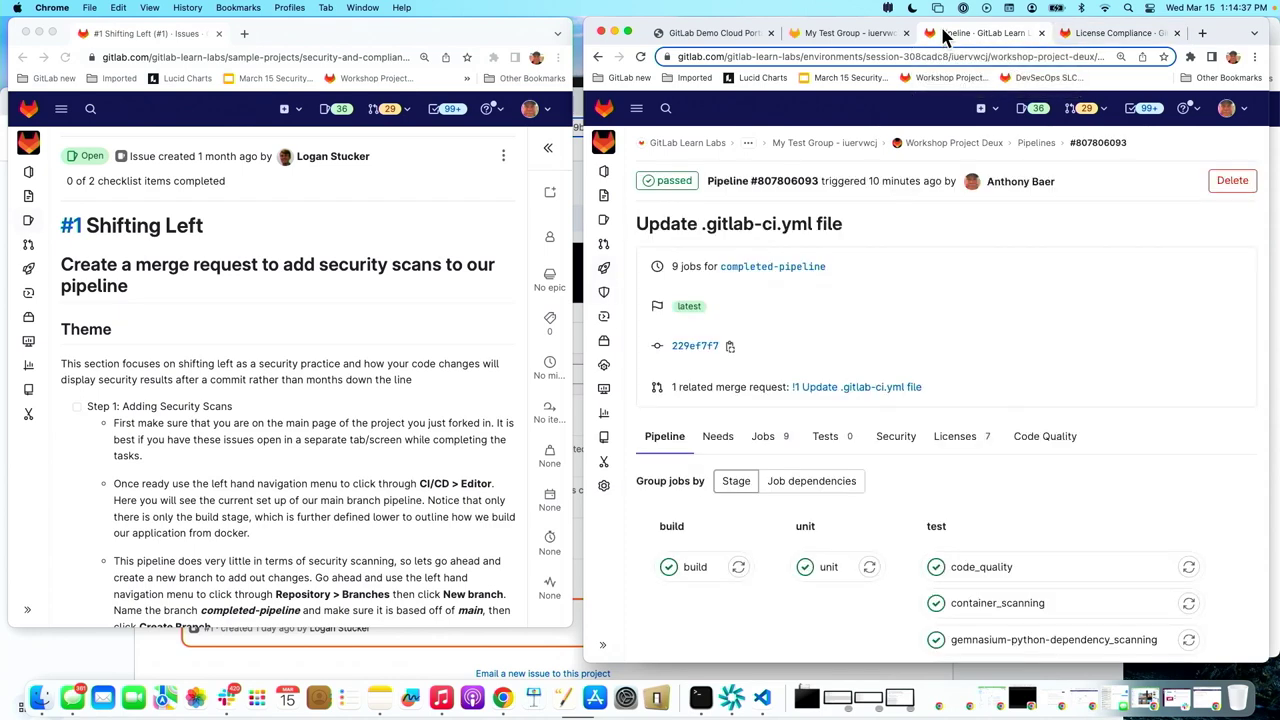
# Reload pipeline #807806093 and confirm all nine jobs passed with 6 licenses reported.
pyautogui.scroll(-5, 962, 280)
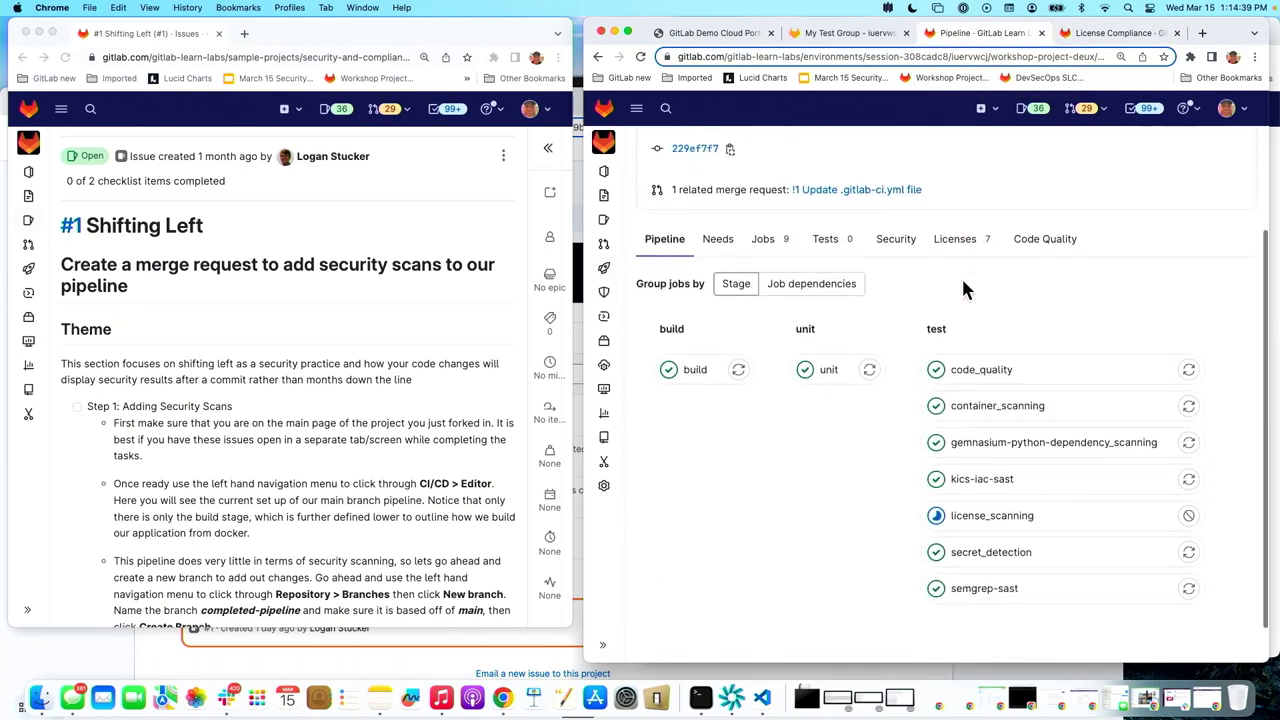
pyautogui.press('super+r')
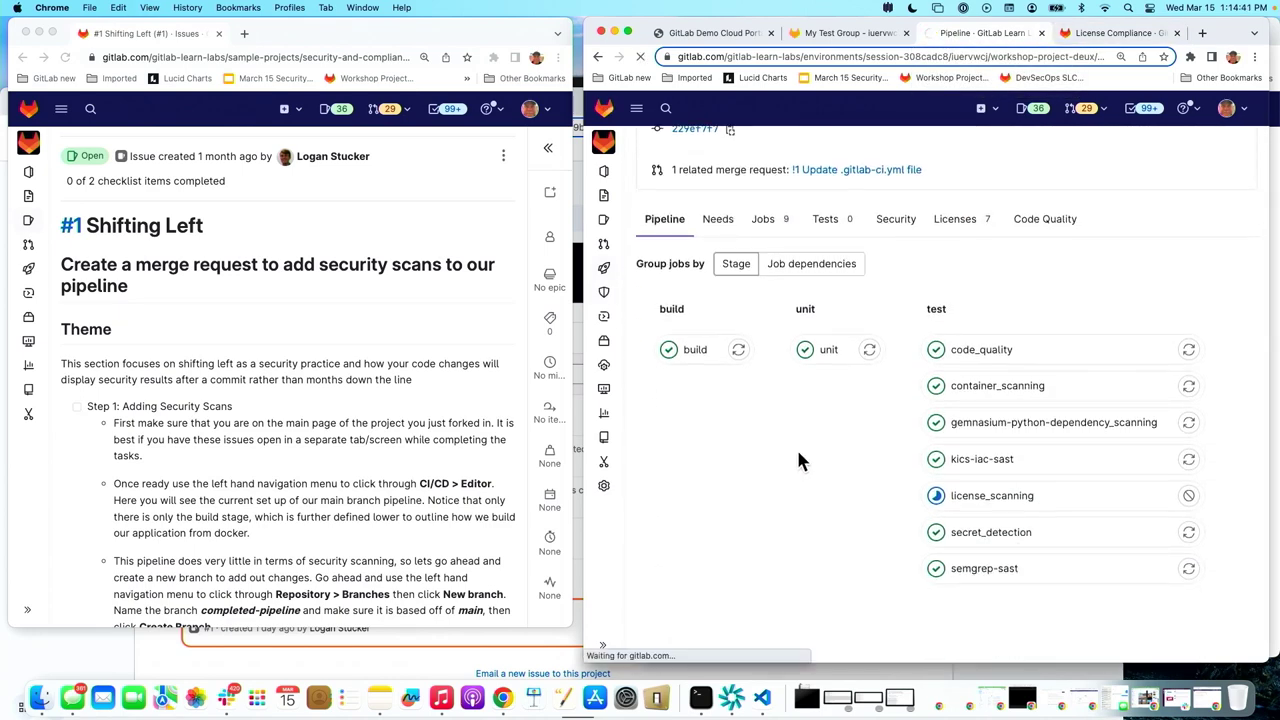
pyautogui.scroll(-5, 798, 460)
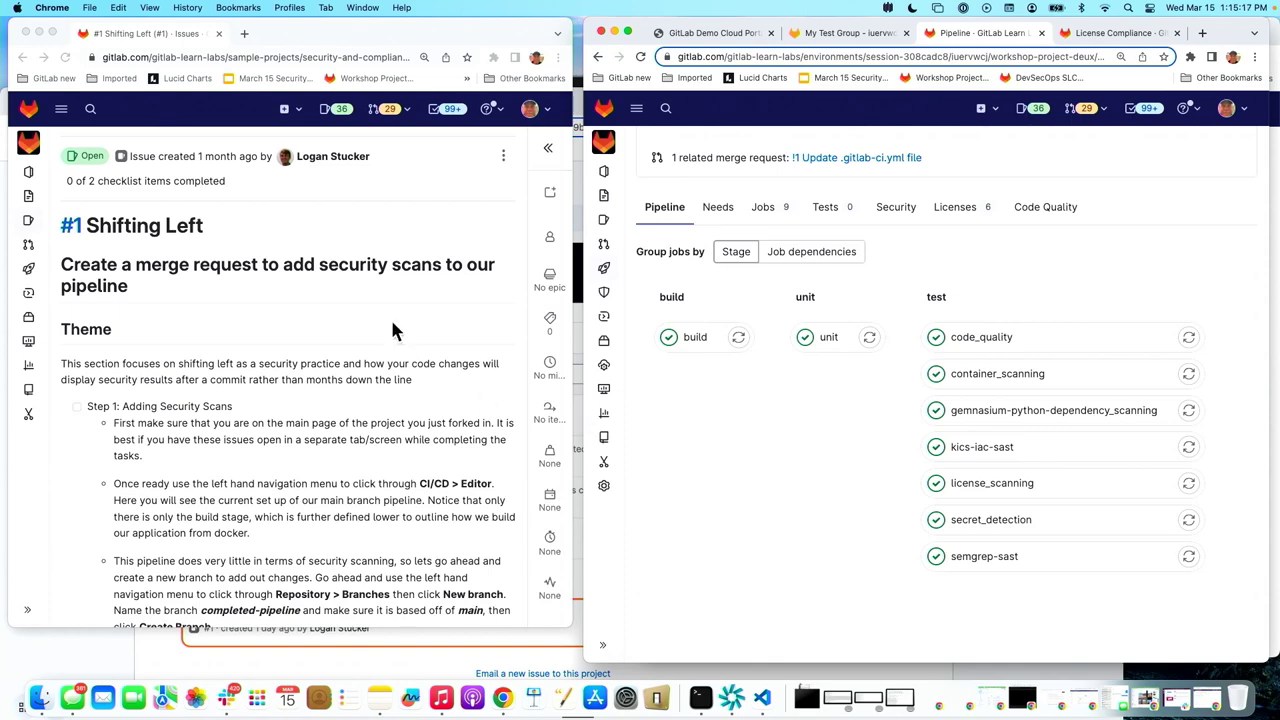
pyautogui.scroll(-10, 392, 330)
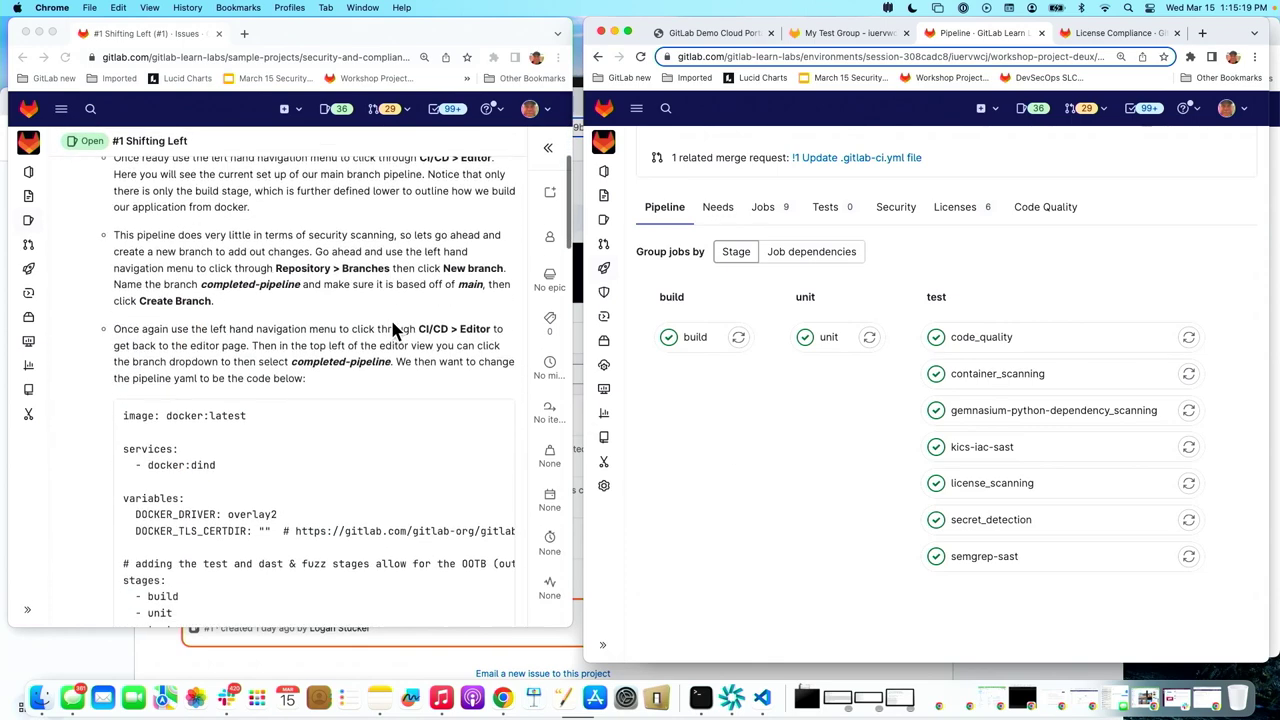
# Scroll the Shifting Left issue down to Step 2: Creating the Merge Request.
pyautogui.scroll(-15, 392, 330)
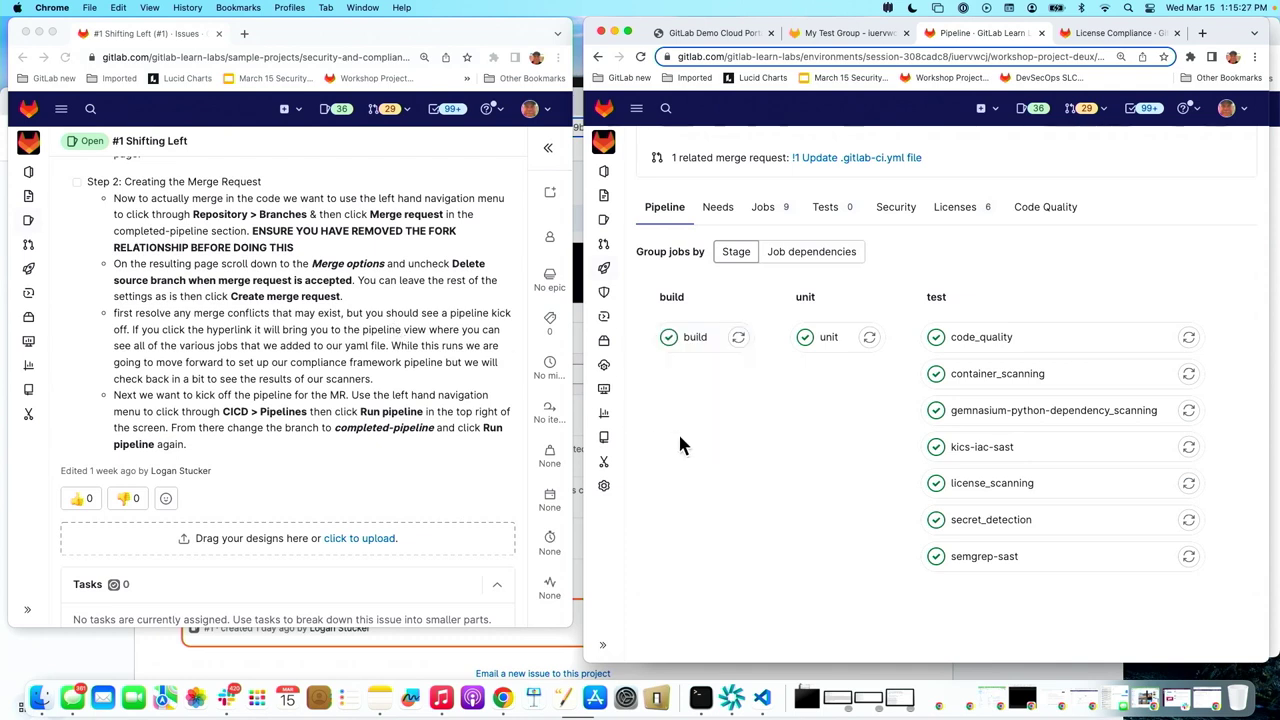
pyautogui.moveTo(603, 232)
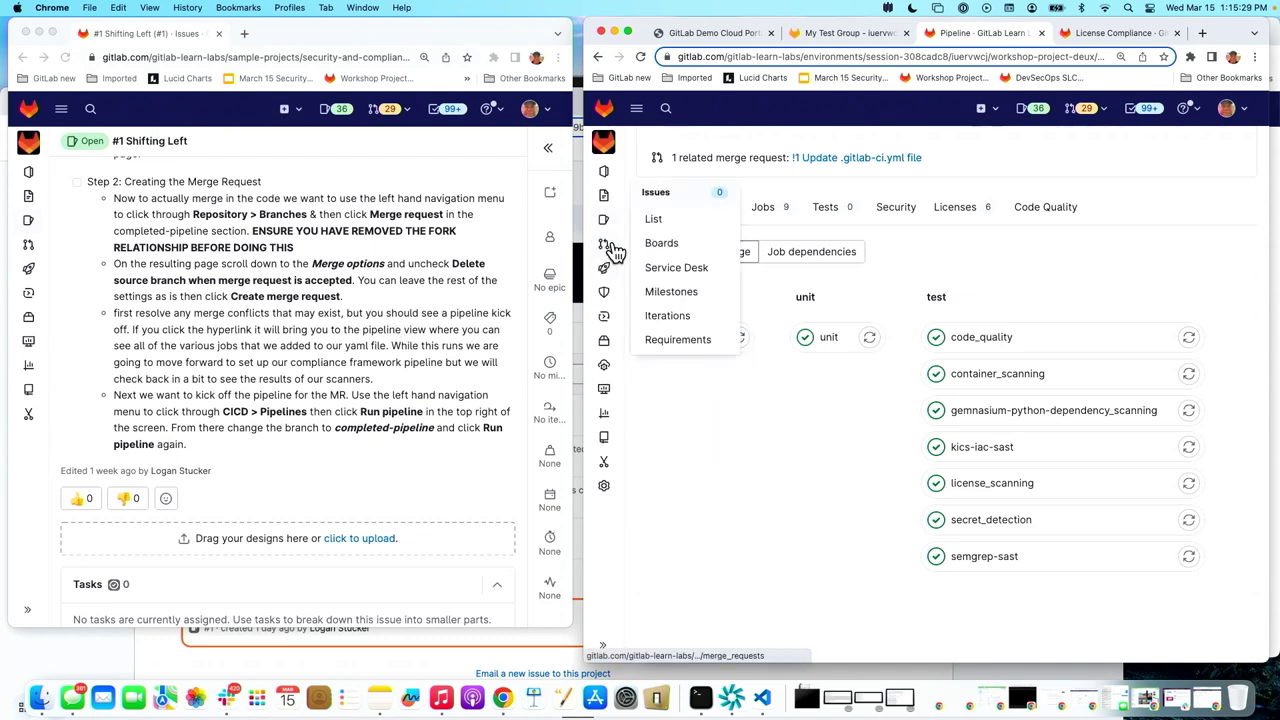
# Open the Update .gitlab-ci.yml file merge request from the project's merge request list.
pyautogui.click(605, 246)
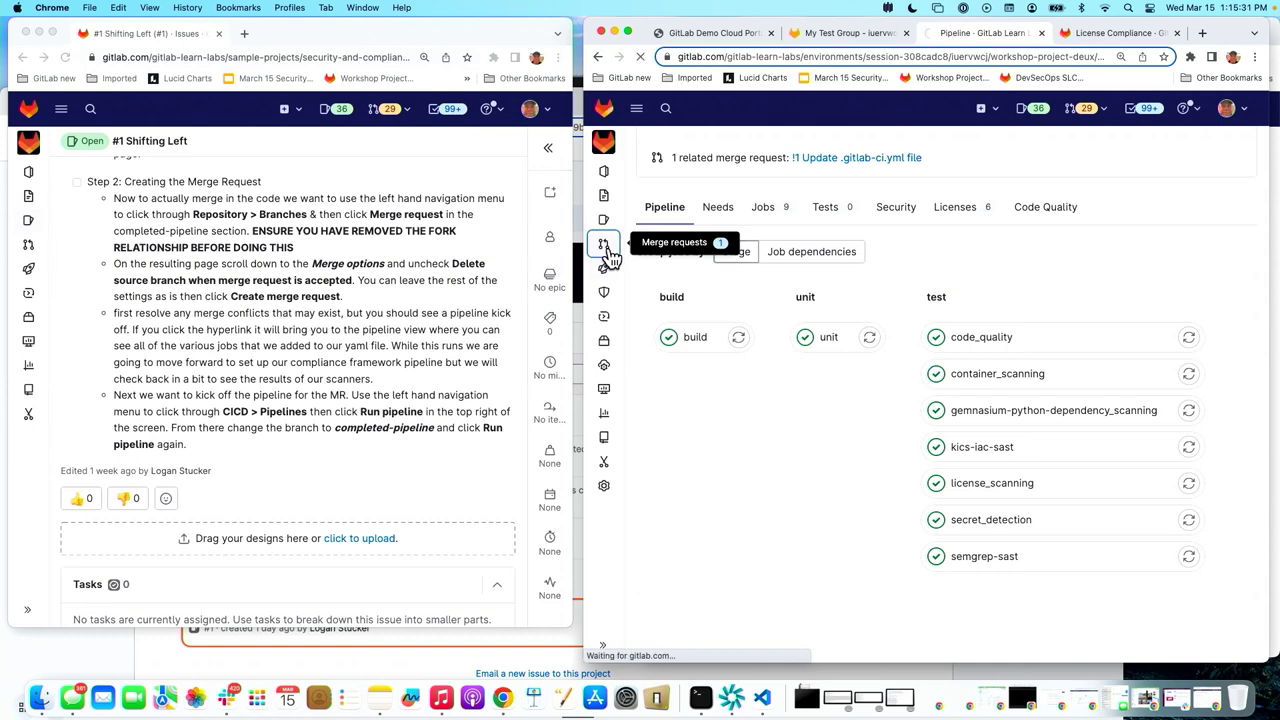
pyautogui.click(755, 320)
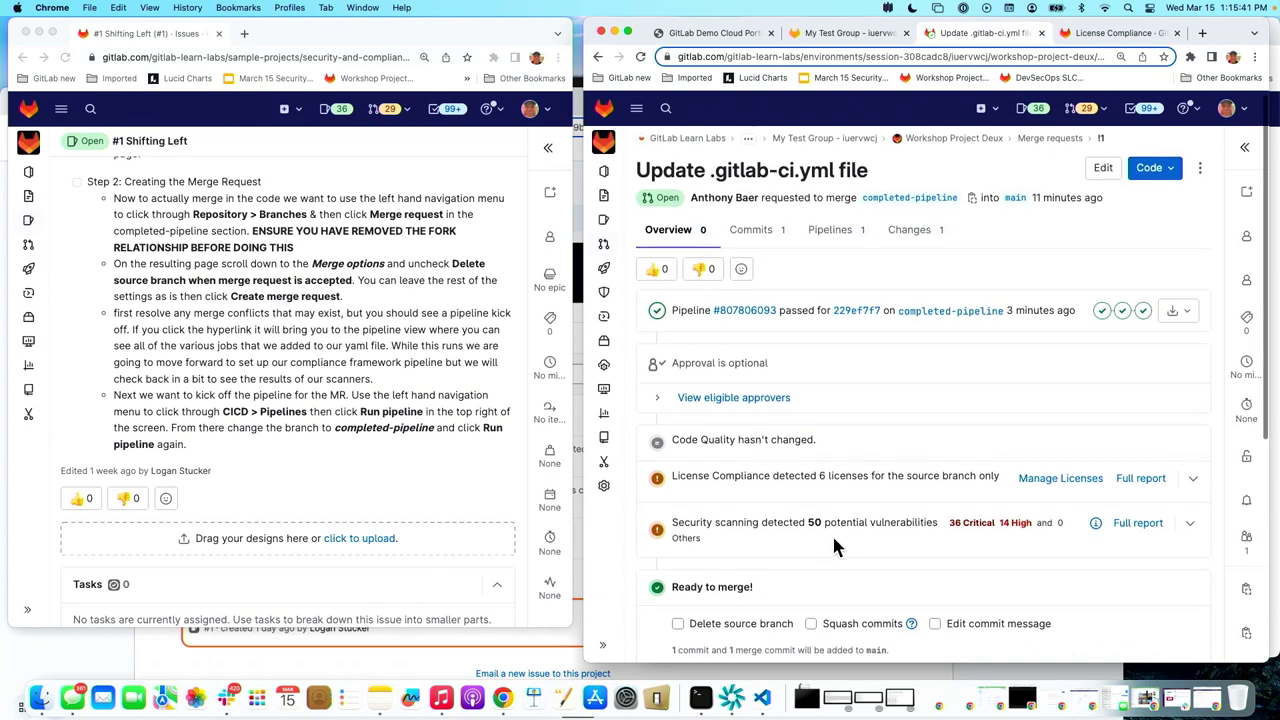
pyautogui.scroll(-1, 832, 534)
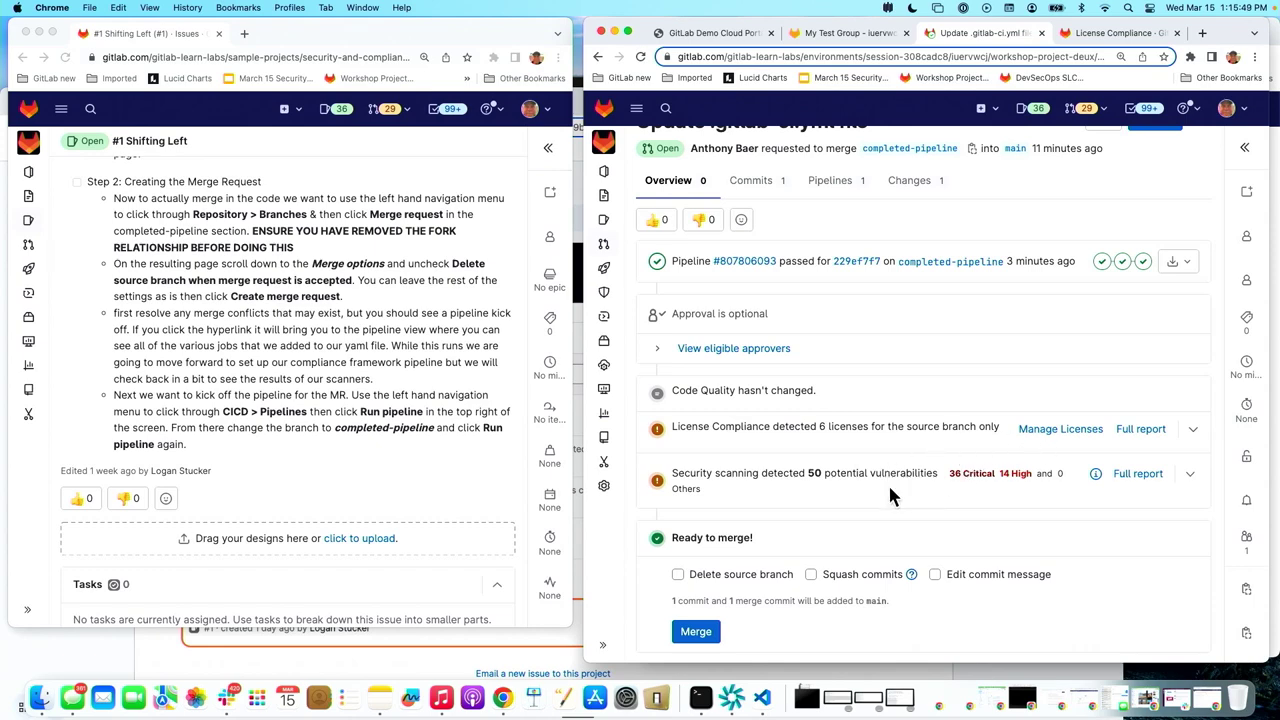
# Check the workshop issue window, then bring the workshop slide deck forward.
pyautogui.click(428, 481)
pyautogui.press('c')
pyautogui.press('r')
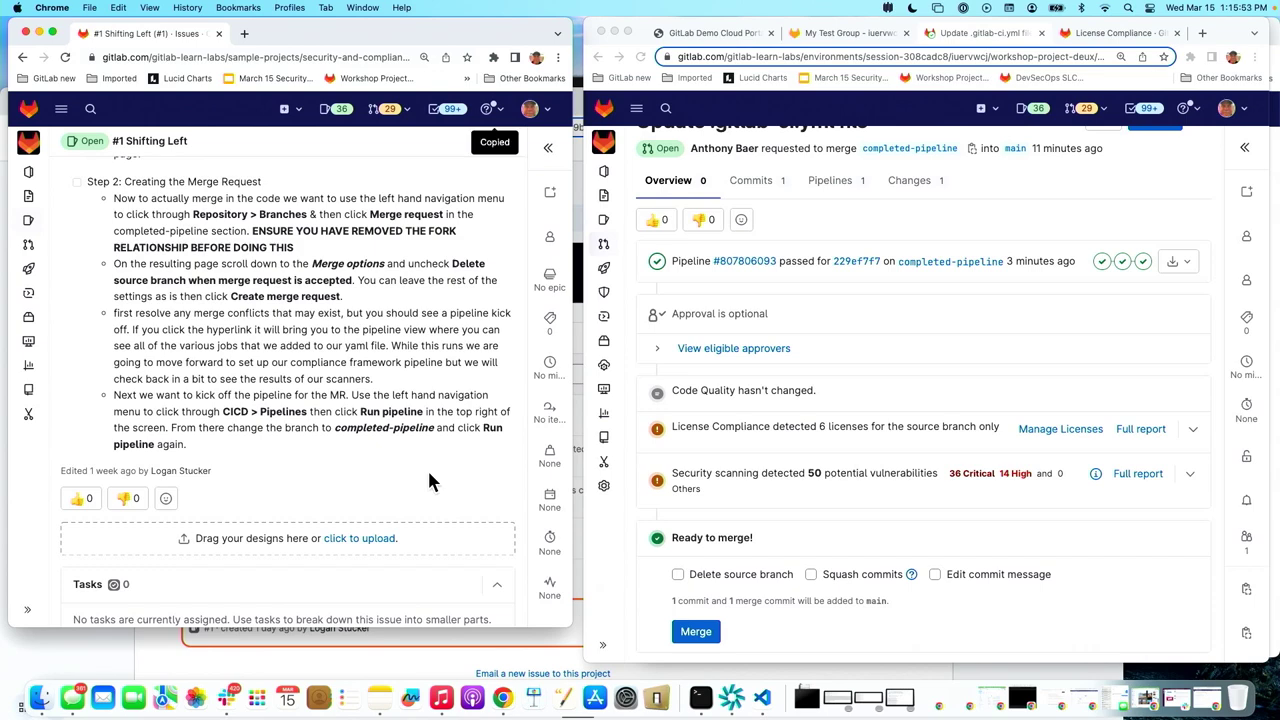
pyautogui.scroll(5, 429, 473)
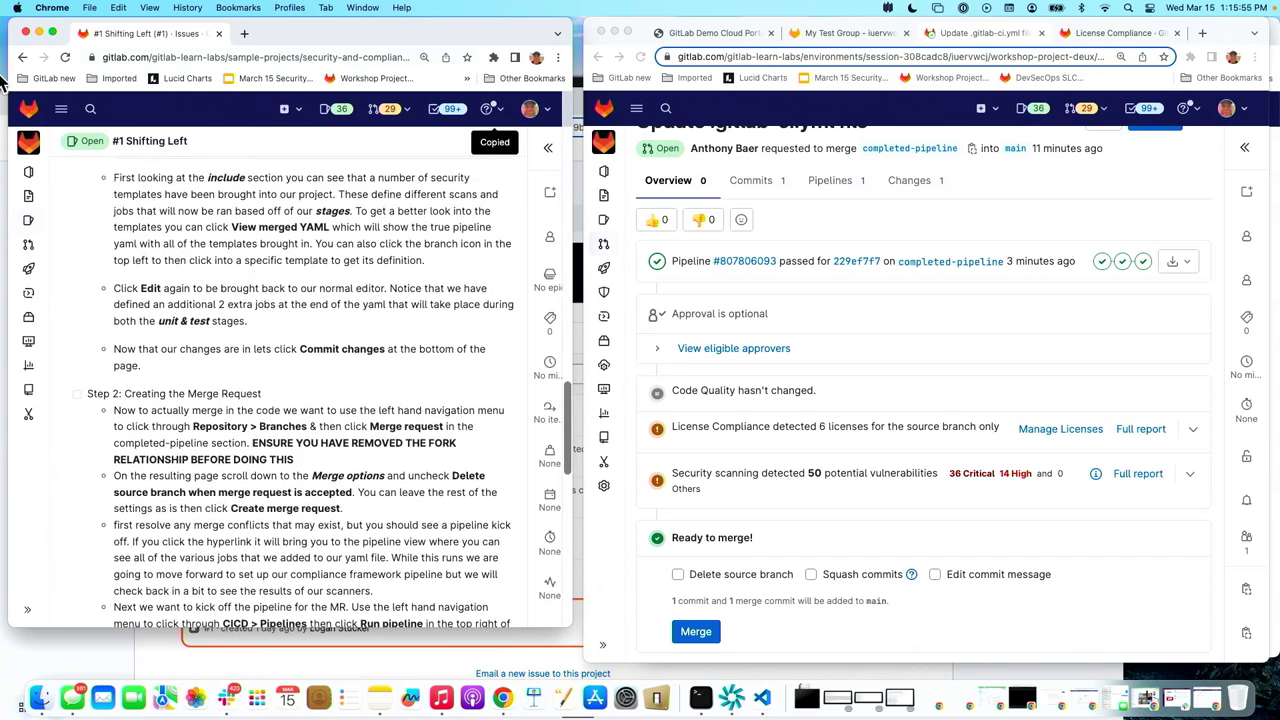
pyautogui.click(103, 652)
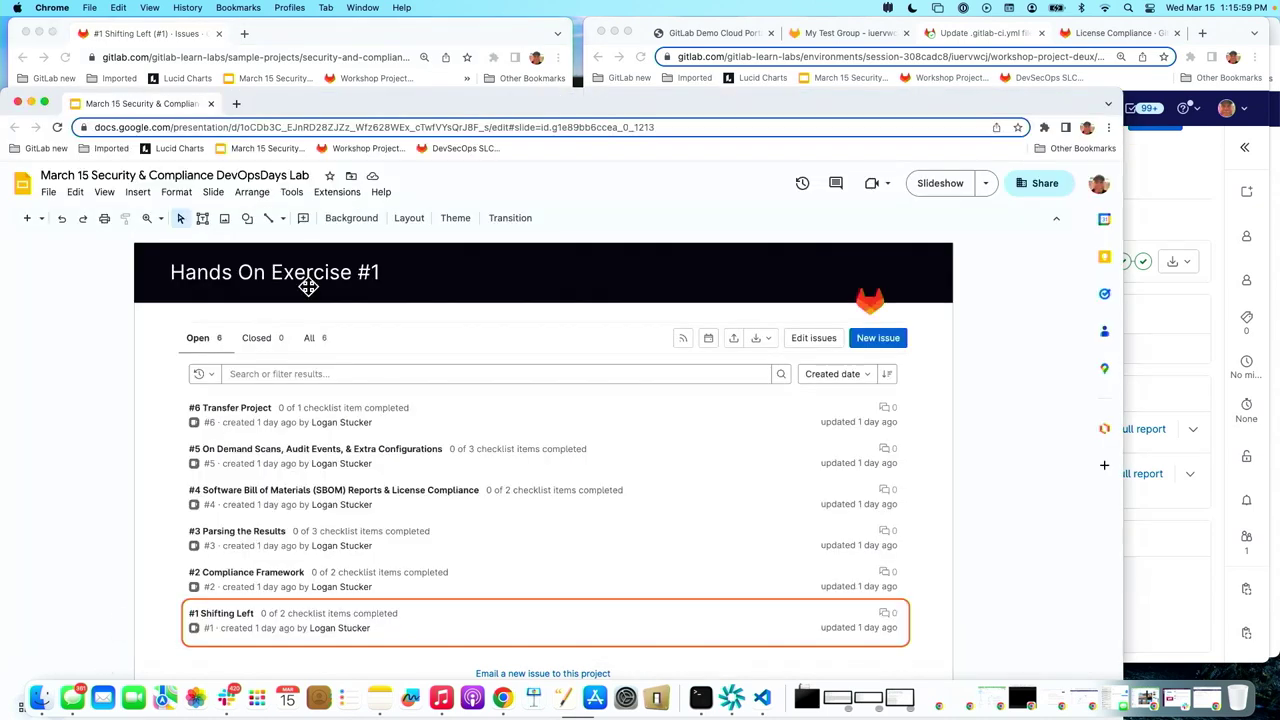
# Advance through the Lap #2, Roadmap, Keeping Compliance and Benefits slides to Hands On Exercise #2.
pyautogui.press('Down')
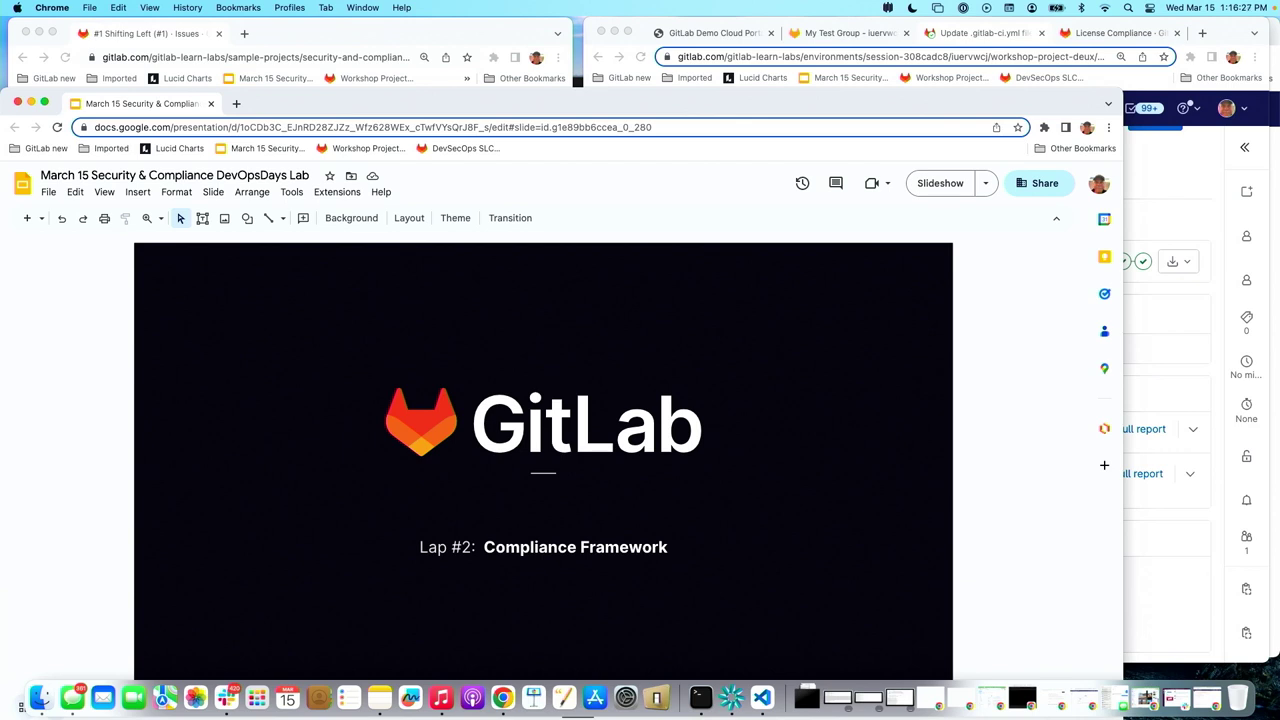
pyautogui.press('Down')
pyautogui.moveTo(285, 103); pyautogui.dragTo(290, 59)
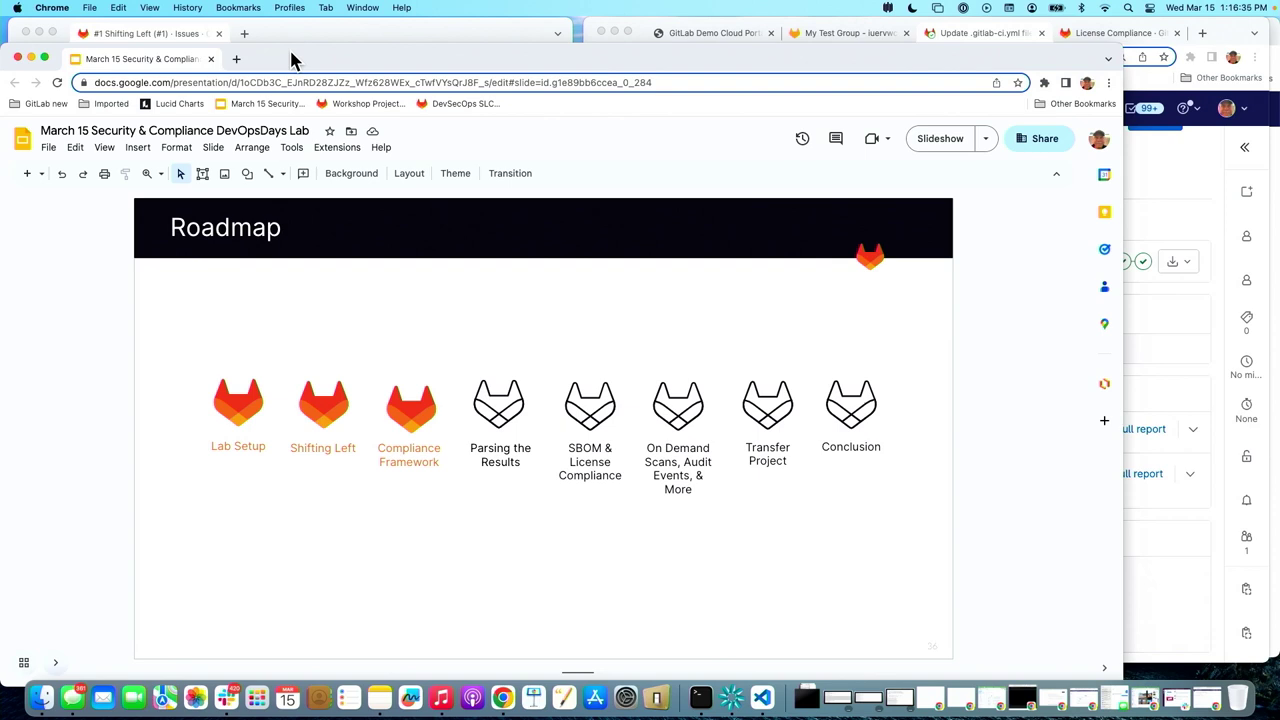
pyautogui.press('Down')
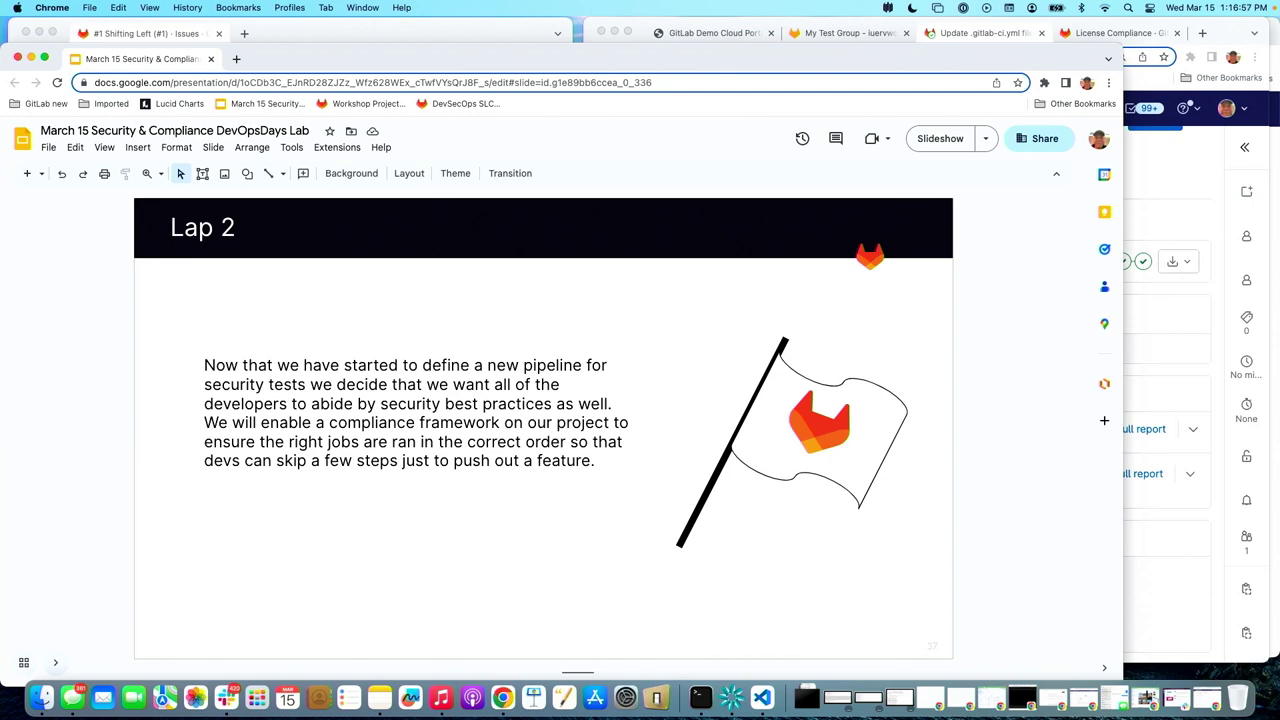
pyautogui.press('Down')
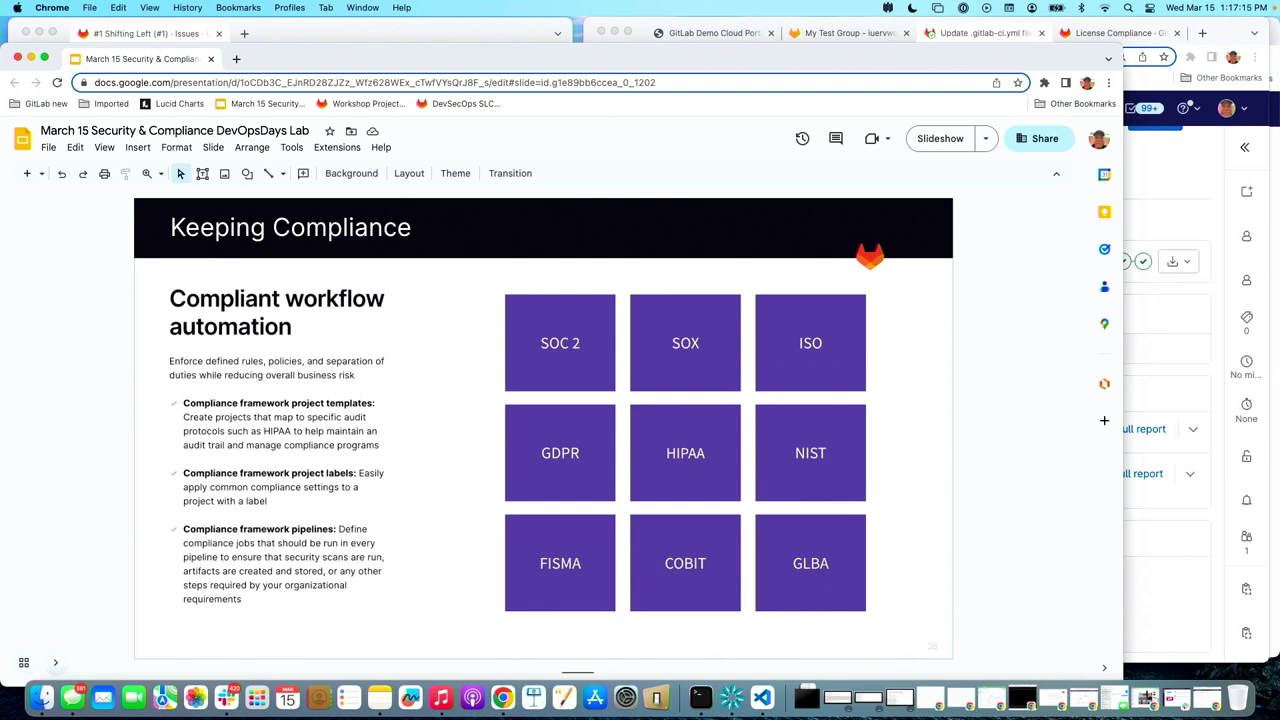
pyautogui.press('pagedown')
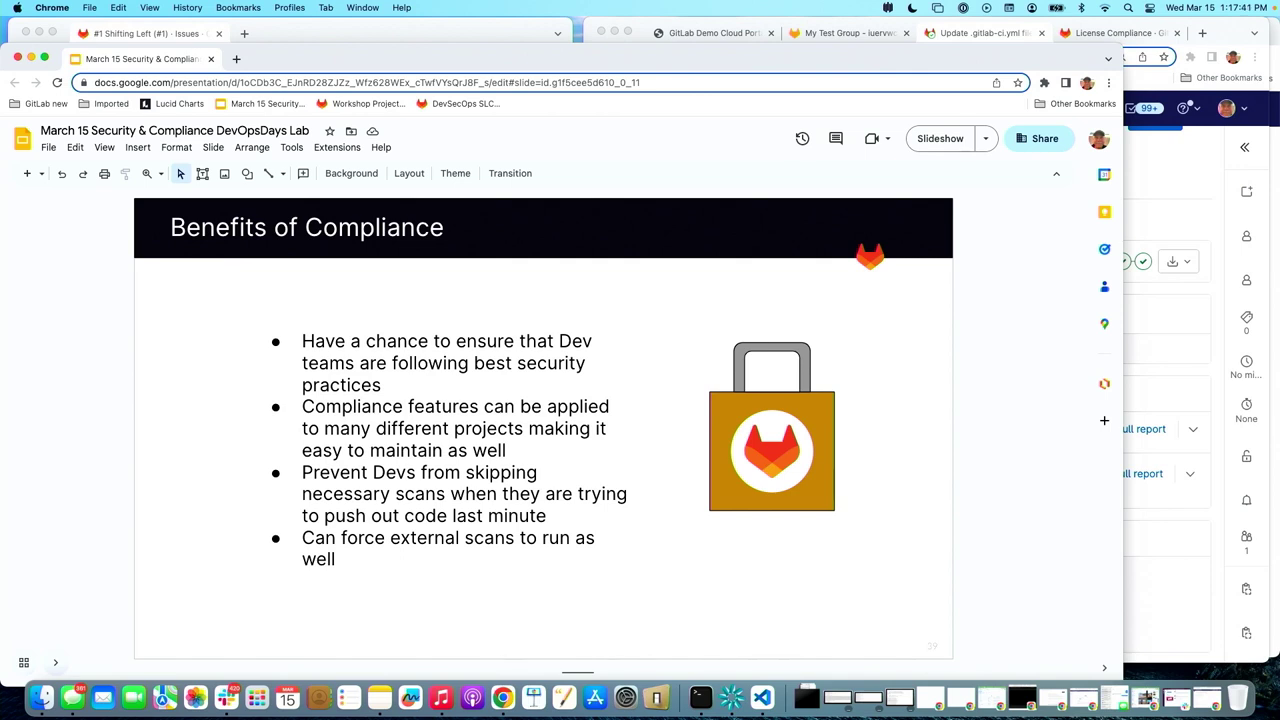
pyautogui.press('Down')
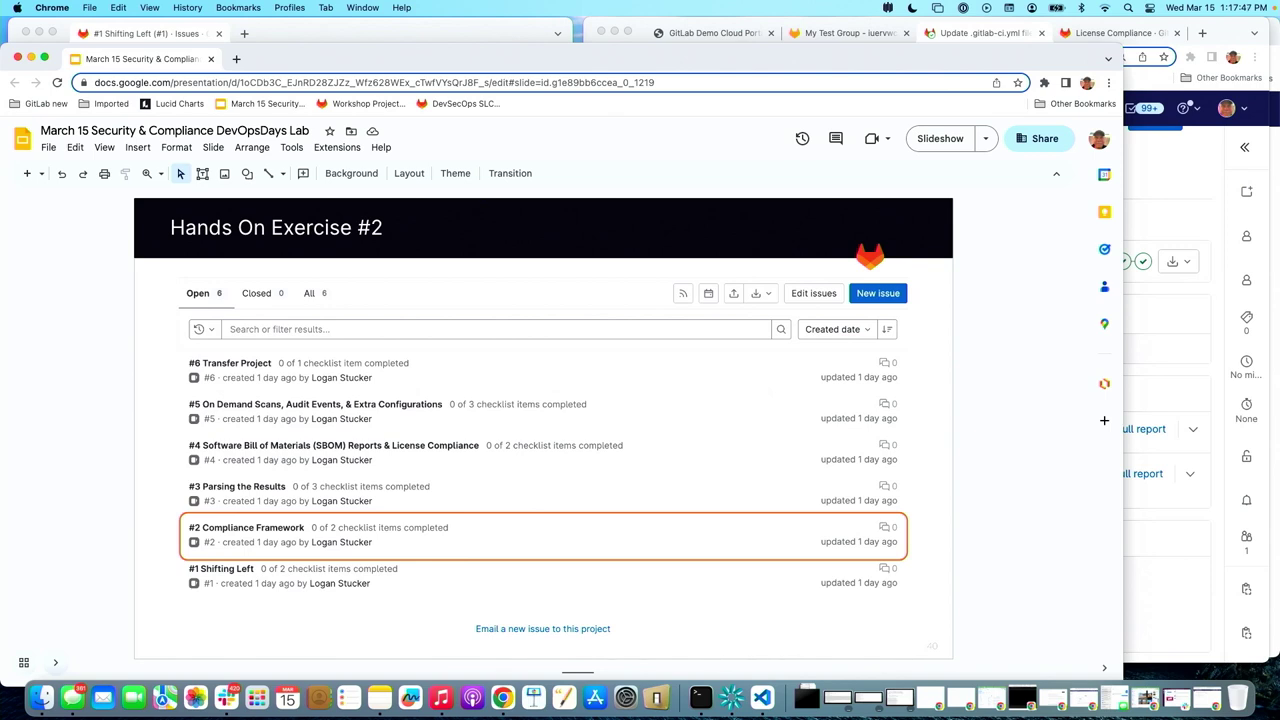
pyautogui.click(278, 34)
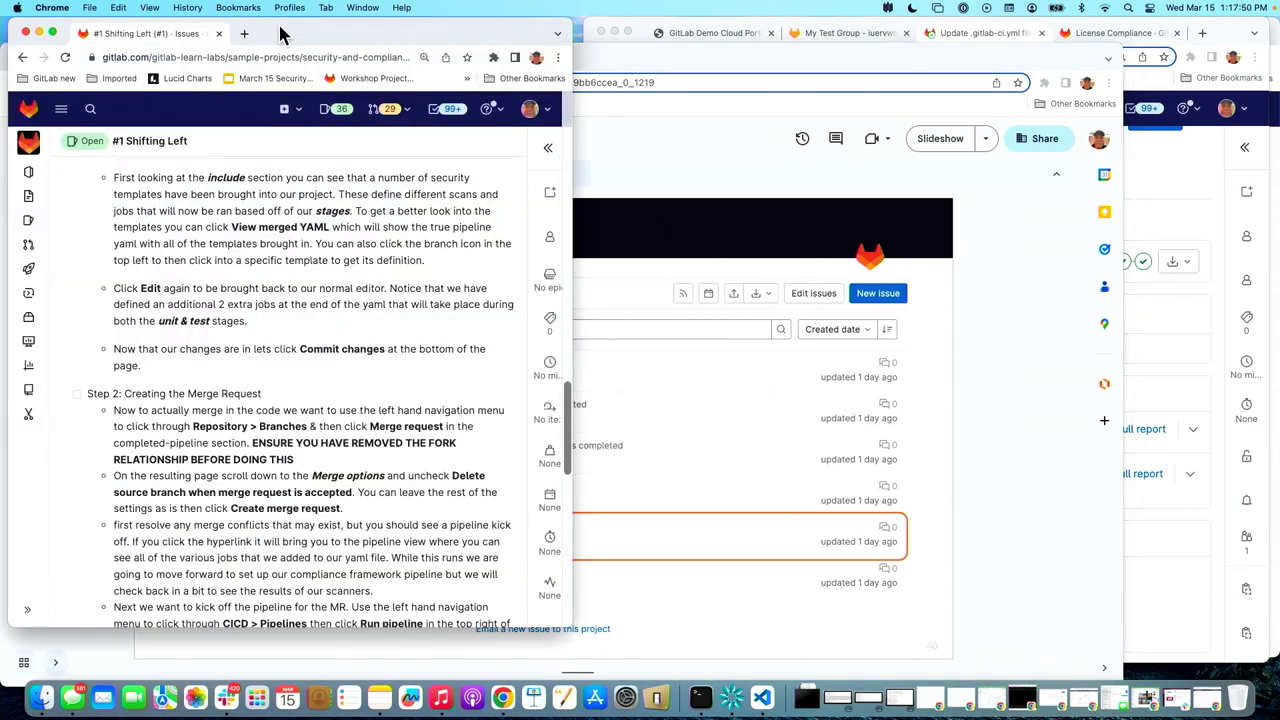
# Open issue #2 Compliance Framework from the issues list and read down to Step 2, with the merge request alongside.
pyautogui.click(20, 58)
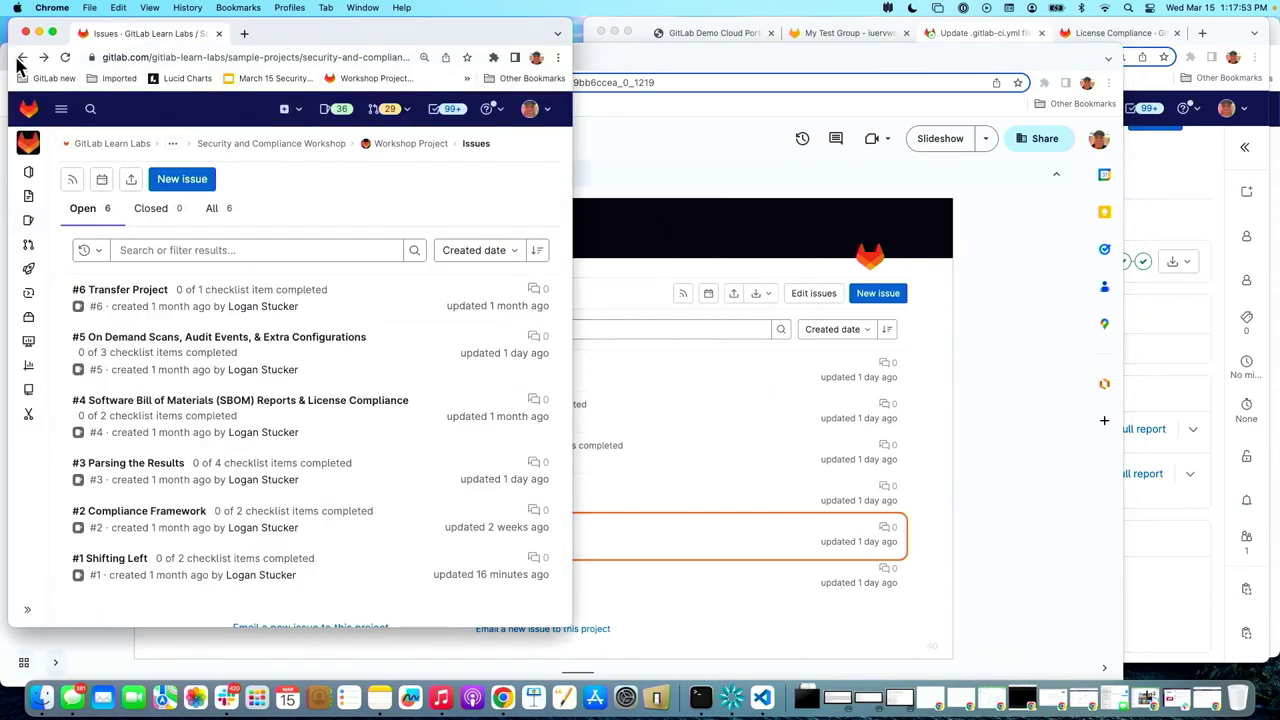
pyautogui.click(152, 511)
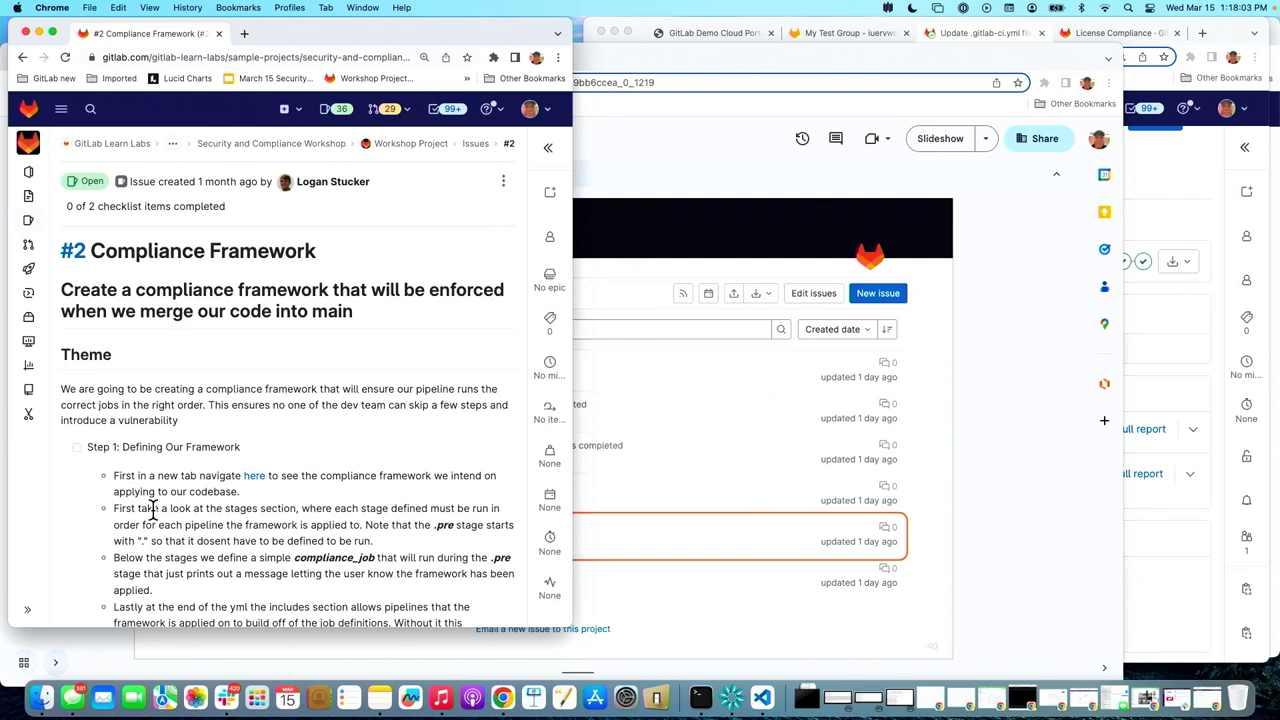
pyautogui.scroll(-2, 335, 465)
pyautogui.scroll(-2, 335, 465)
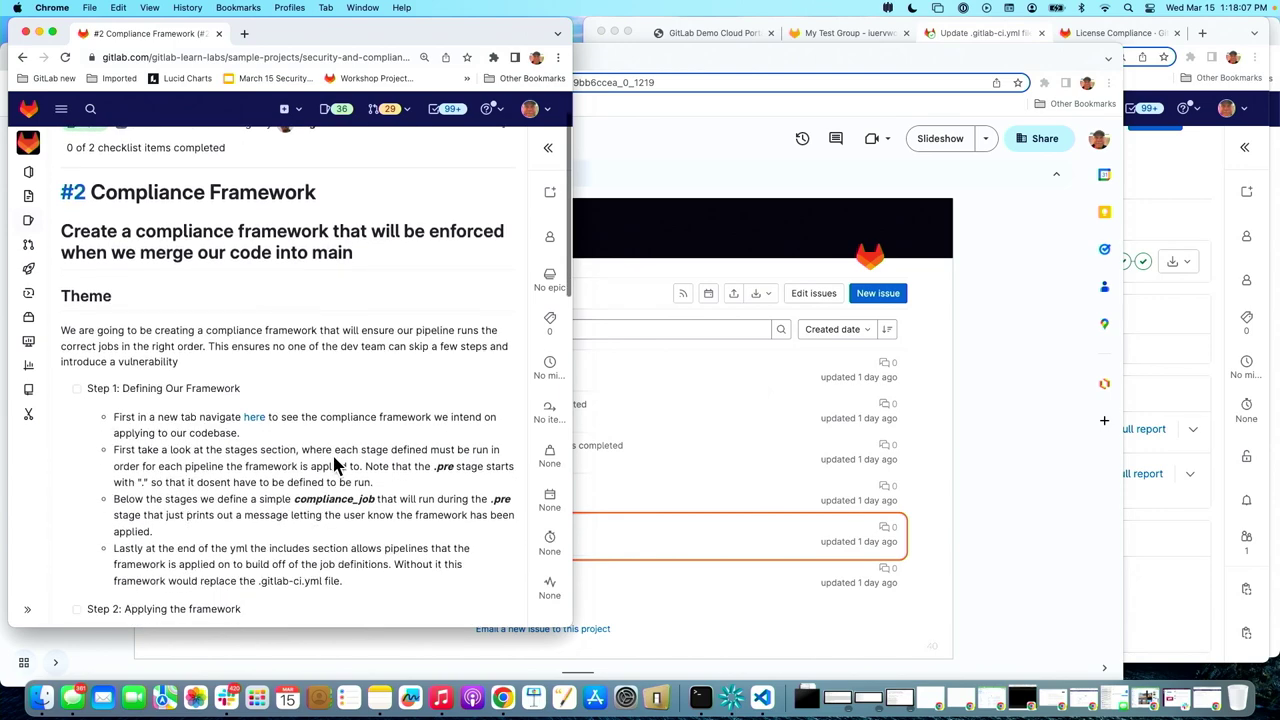
pyautogui.scroll(-1, 335, 465)
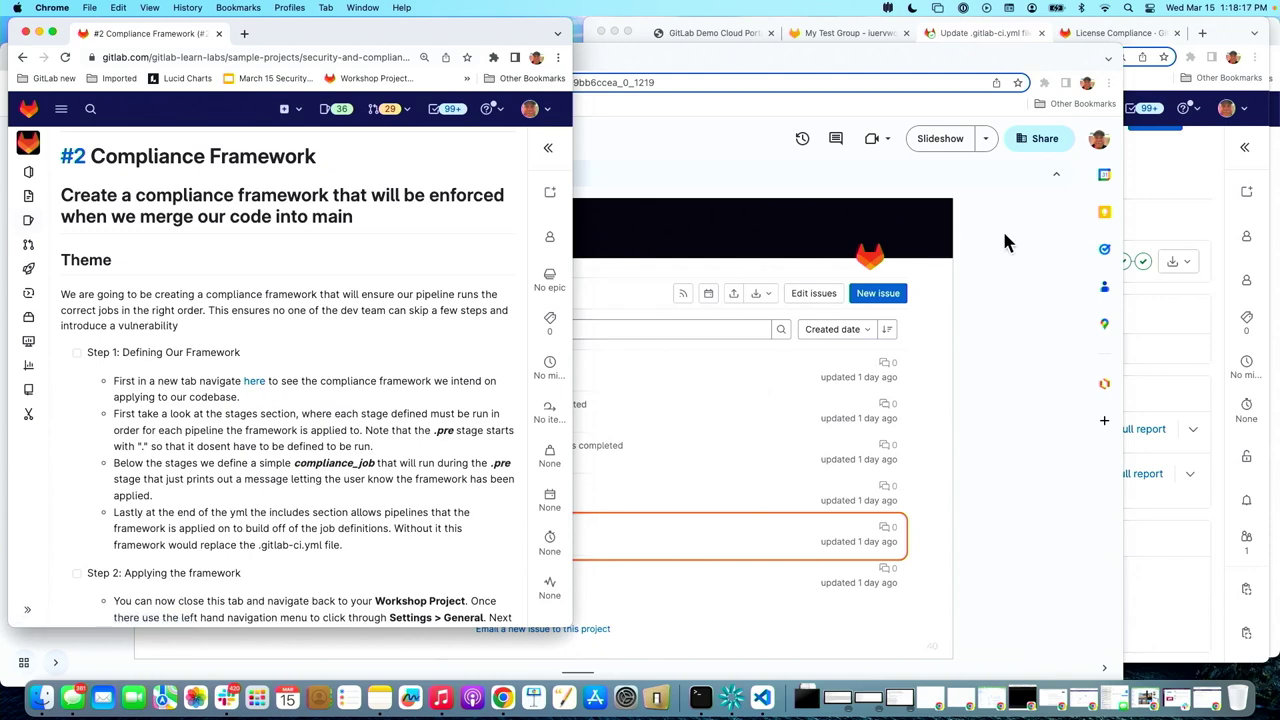
pyautogui.click(1220, 30)
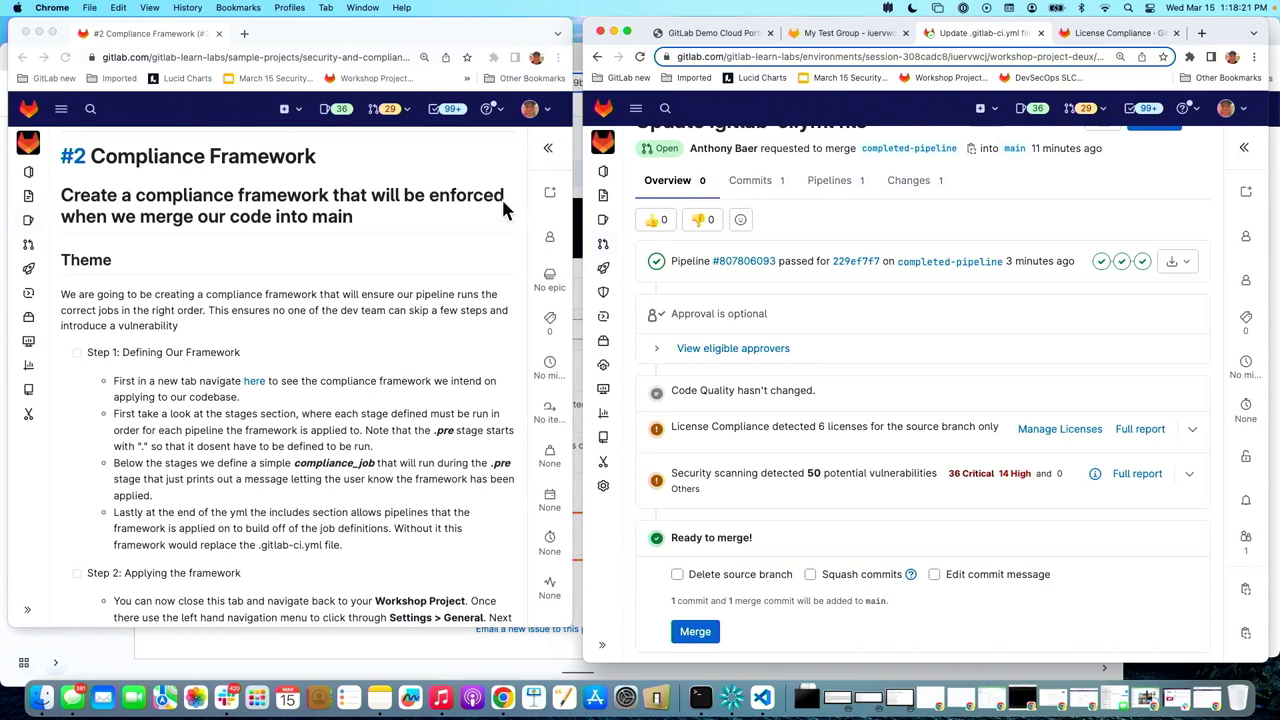
pyautogui.click(257, 384)
pyautogui.click(258, 388)
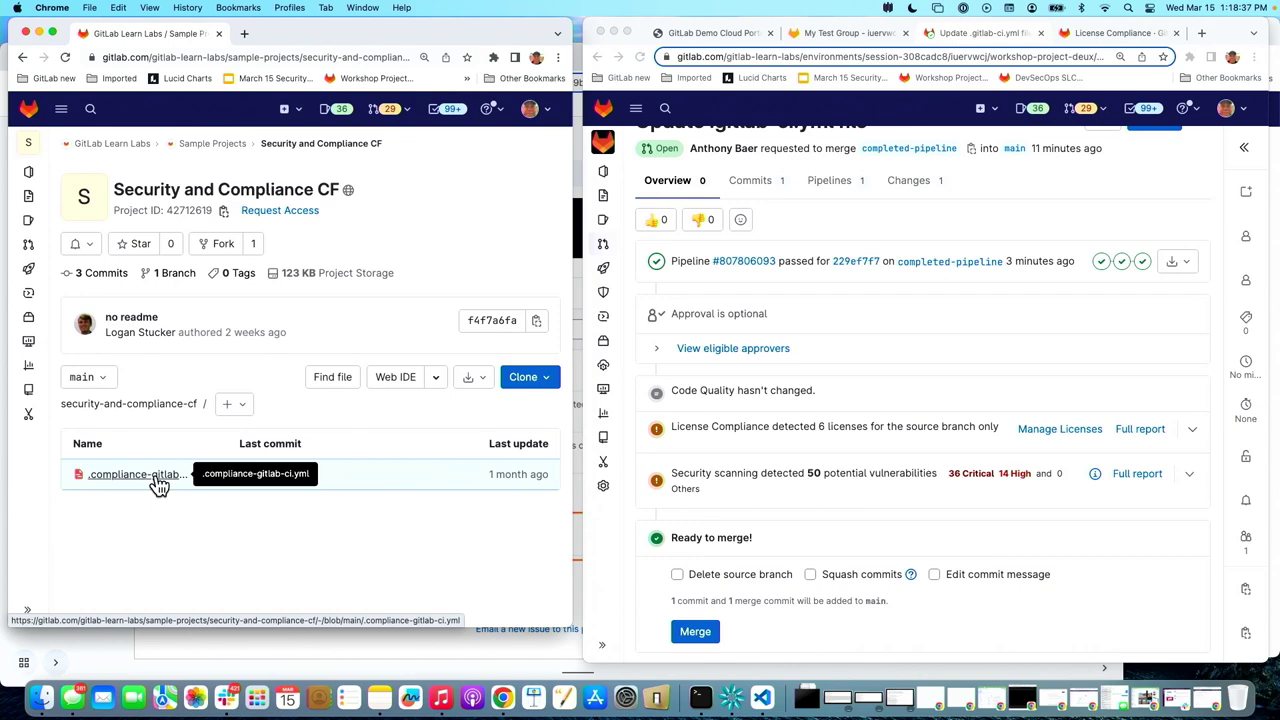
pyautogui.click(156, 476)
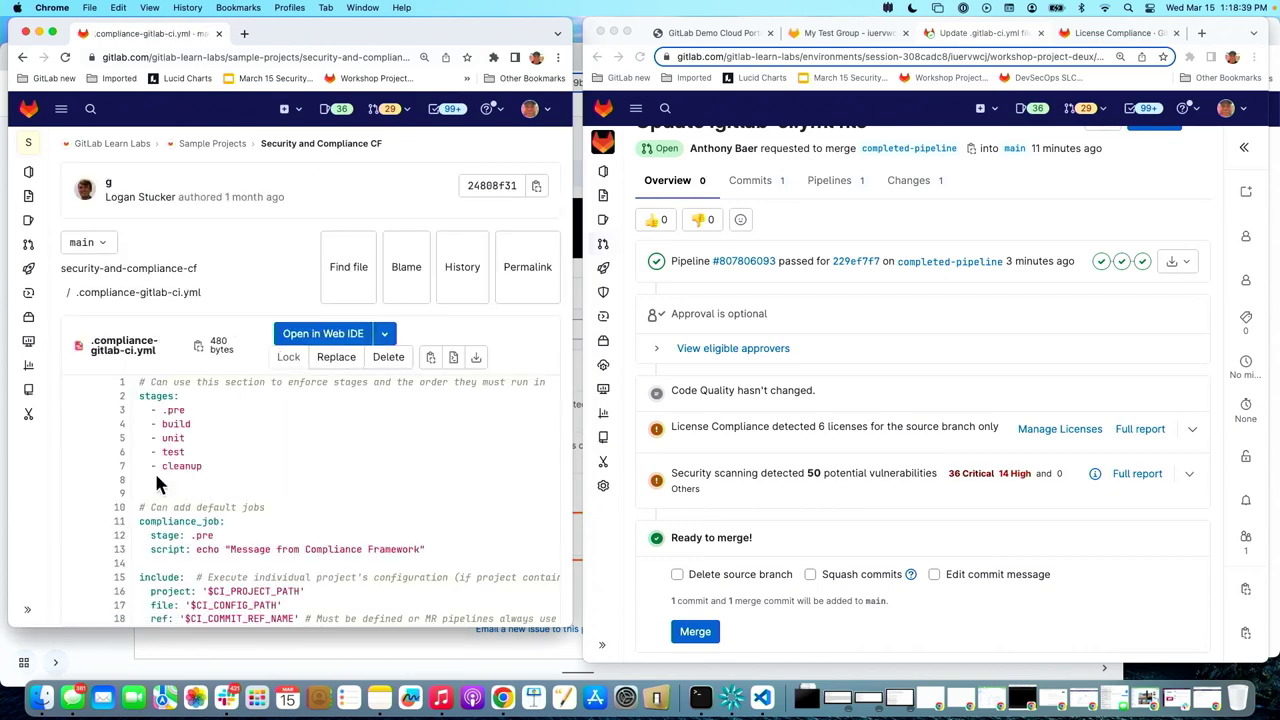
pyautogui.scroll(-2, 363, 477)
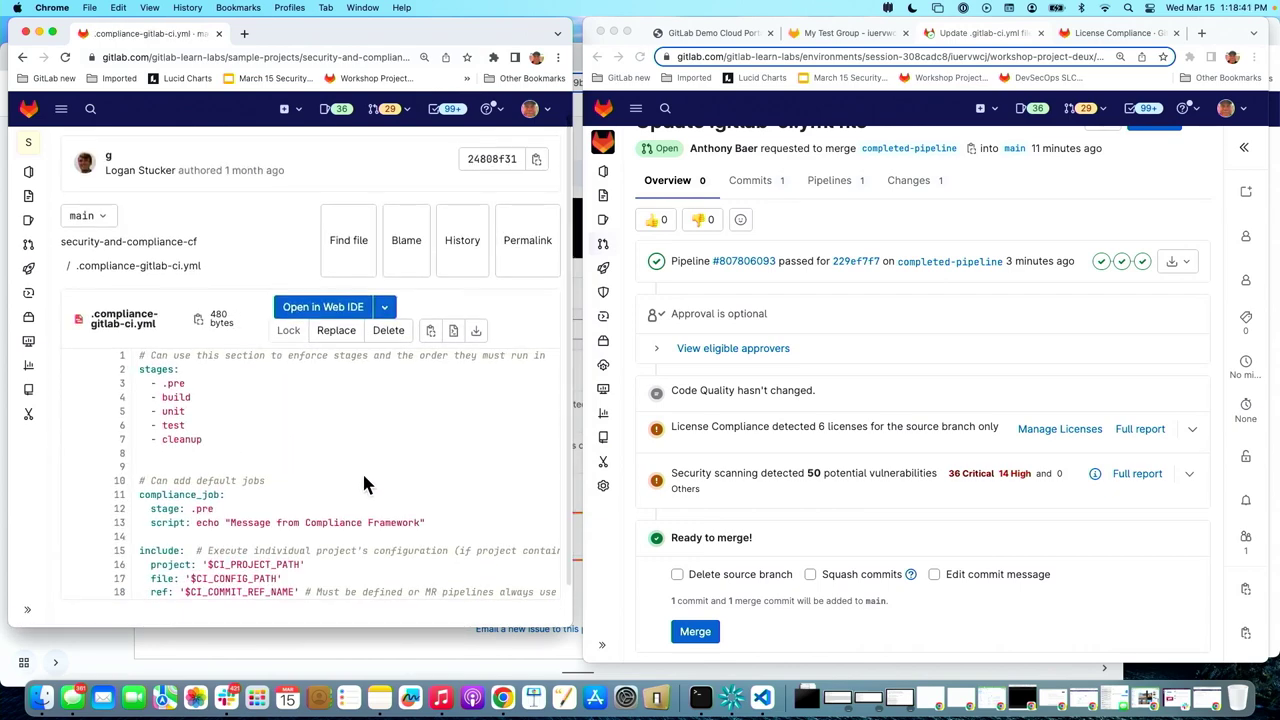
pyautogui.scroll(-1, 362, 471)
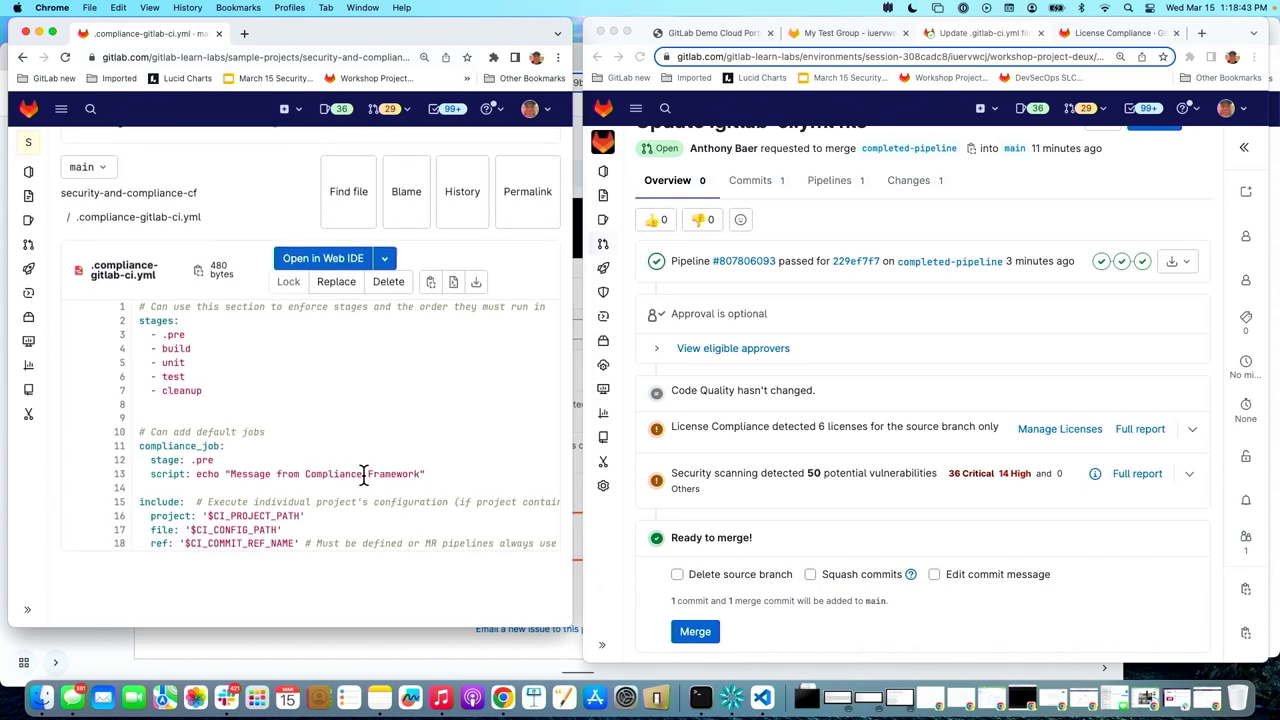
pyautogui.scroll(1, 363, 476)
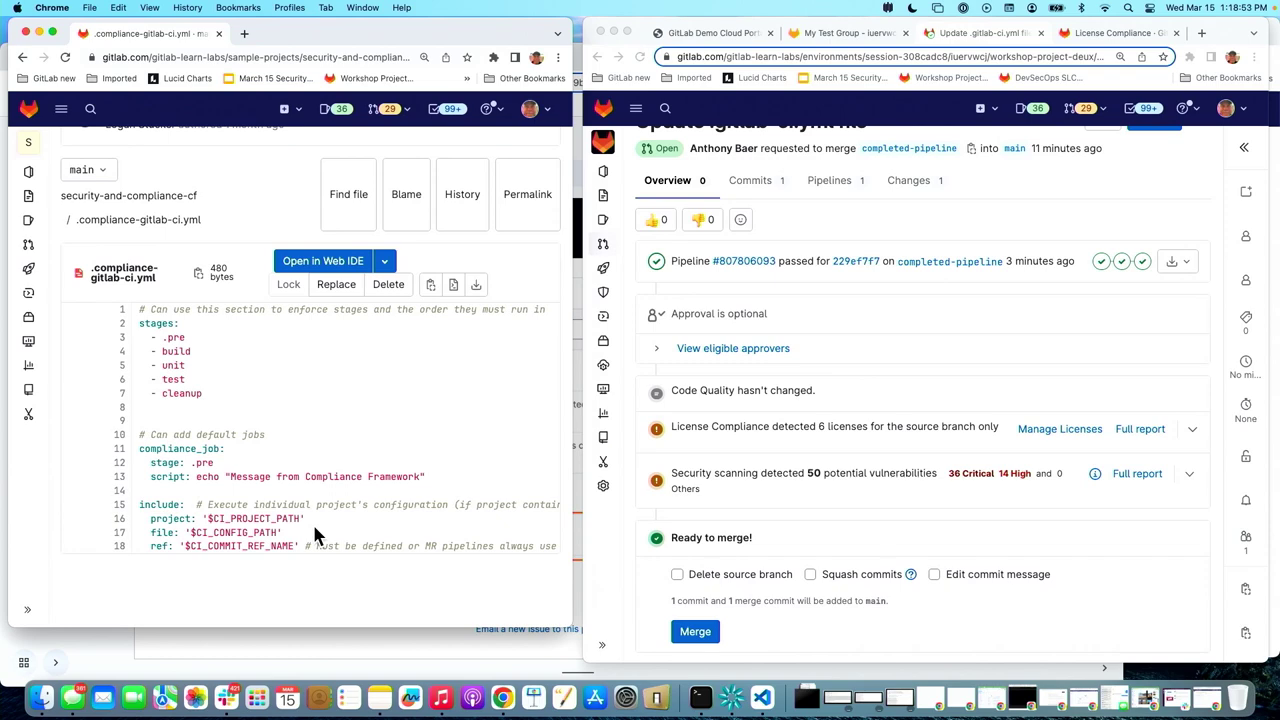
pyautogui.scroll(3, 314, 531)
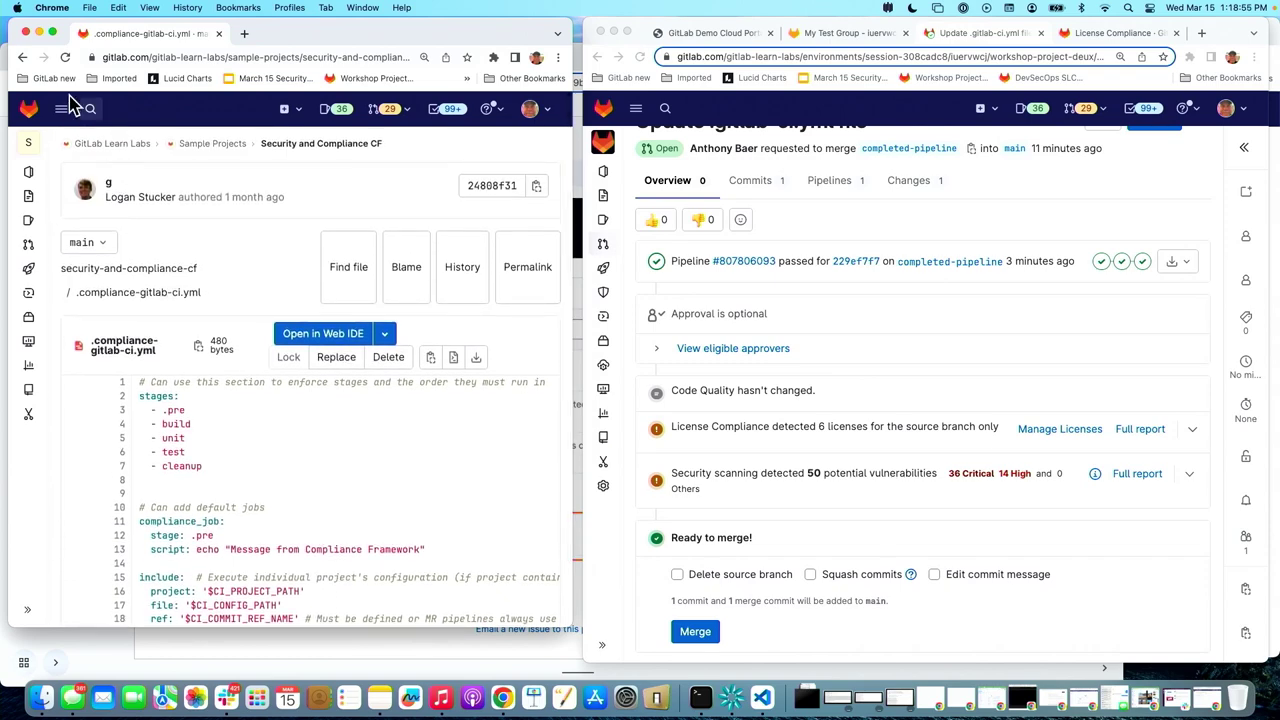
pyautogui.click(21, 59)
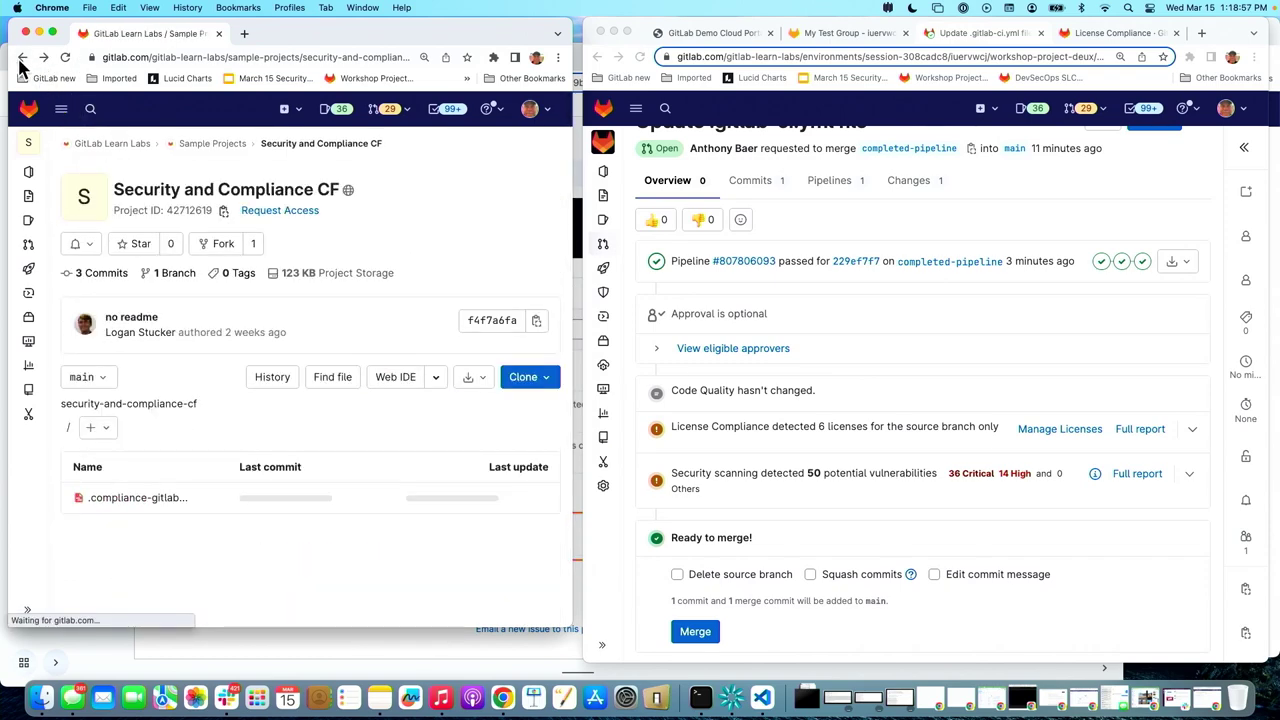
pyautogui.click(21, 59)
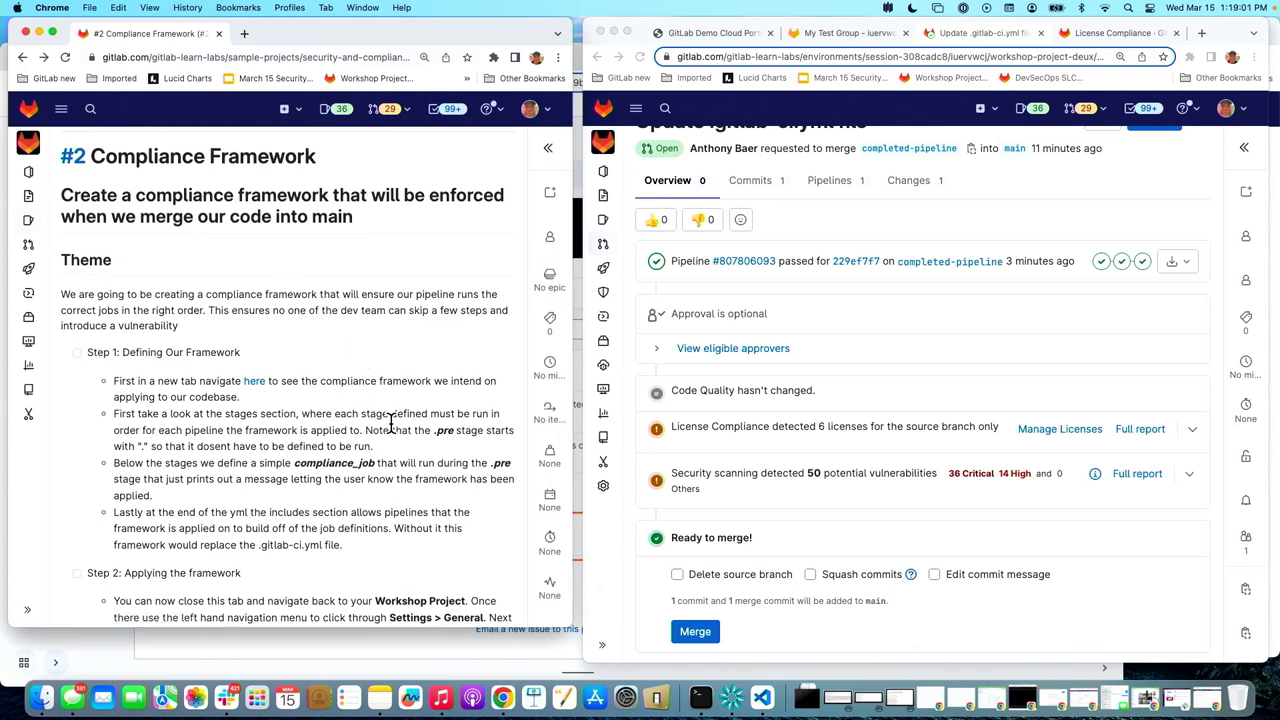
pyautogui.moveTo(457, 430); pyautogui.dragTo(436, 430)
pyautogui.moveTo(376, 465); pyautogui.dragTo(301, 478)
pyautogui.doubleClick(305, 464)
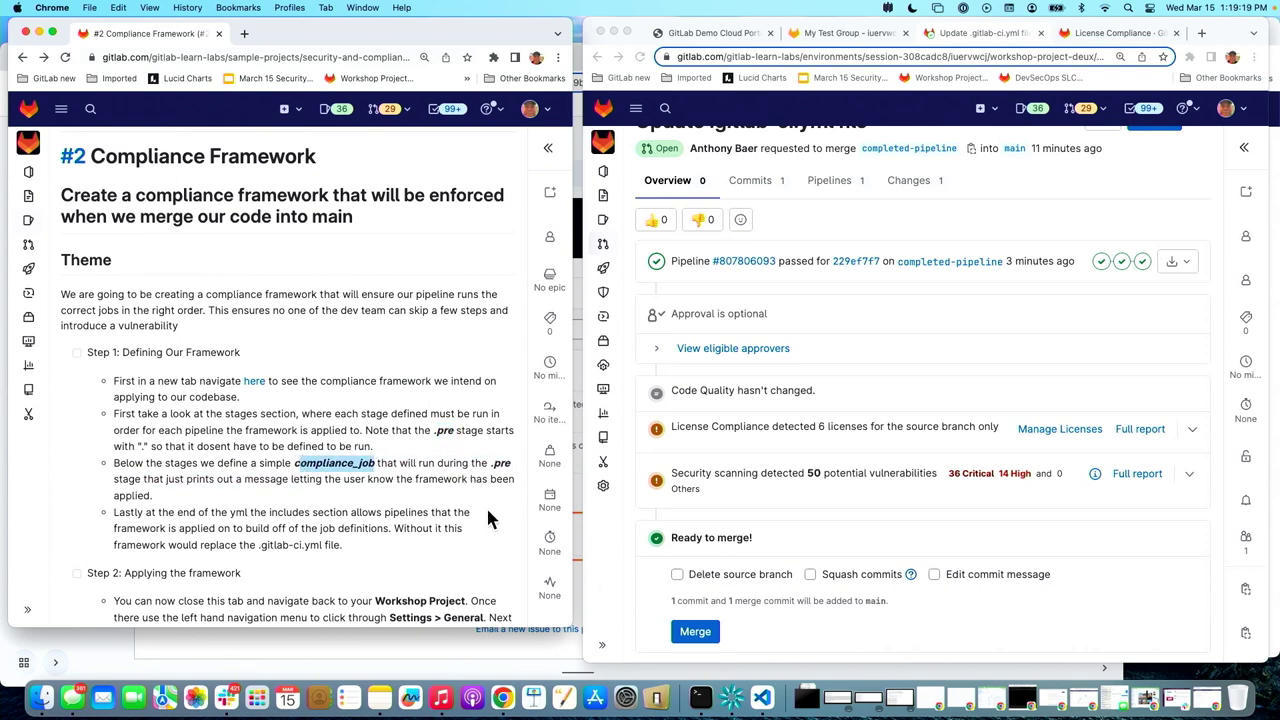
pyautogui.scroll(-1, 486, 506)
pyautogui.scroll(-5, 488, 515)
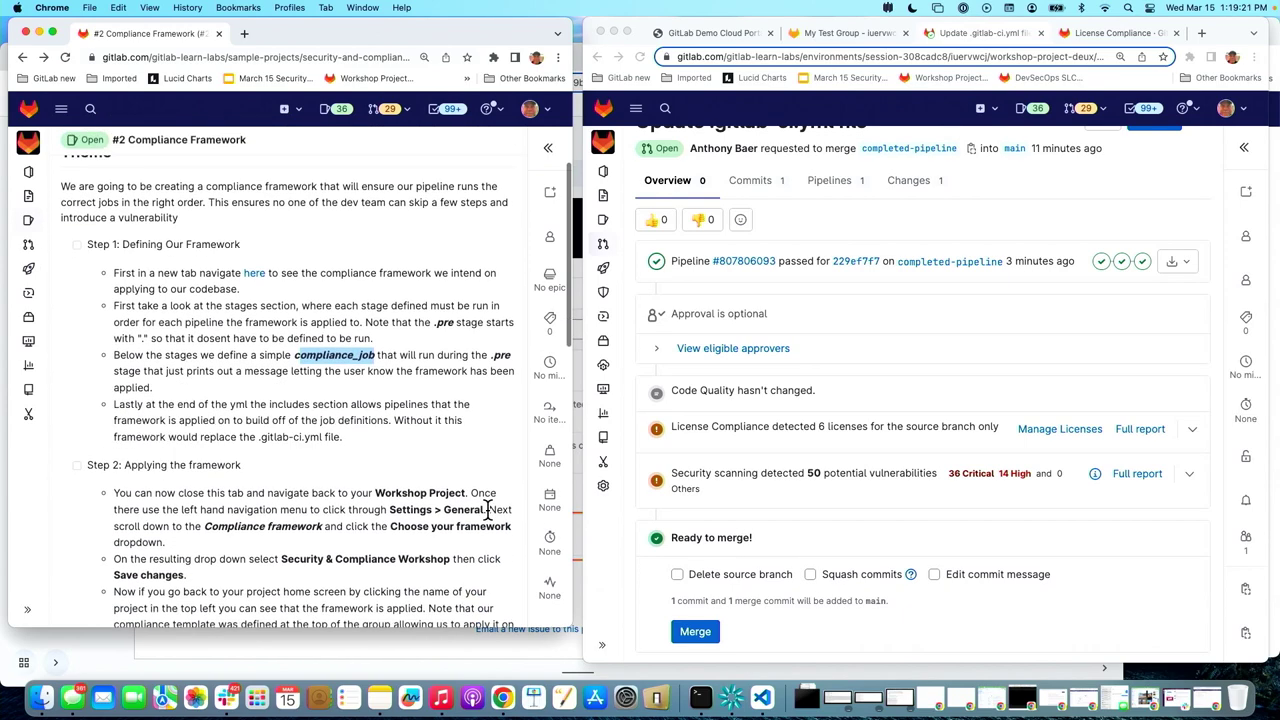
# Go from the Update .gitlab-ci.yml merge request to the Workshop Project Deux project home page.
pyautogui.scroll(-1, 488, 517)
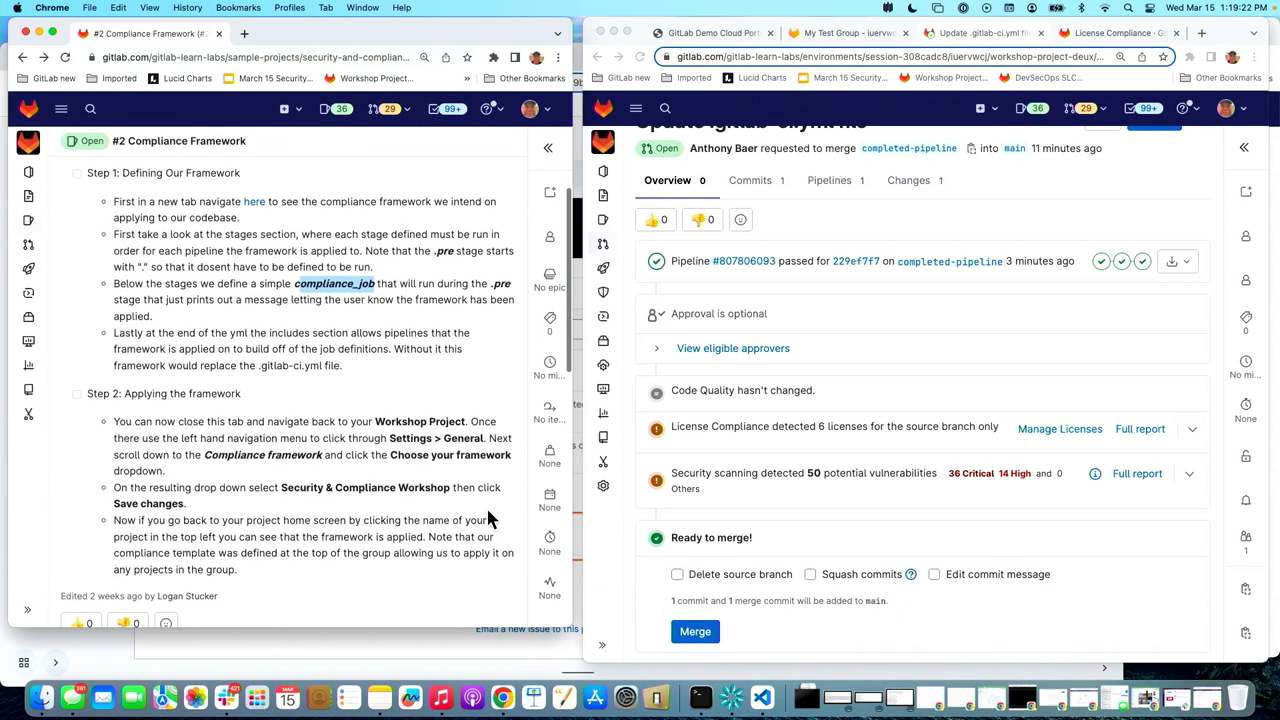
pyautogui.click(249, 396)
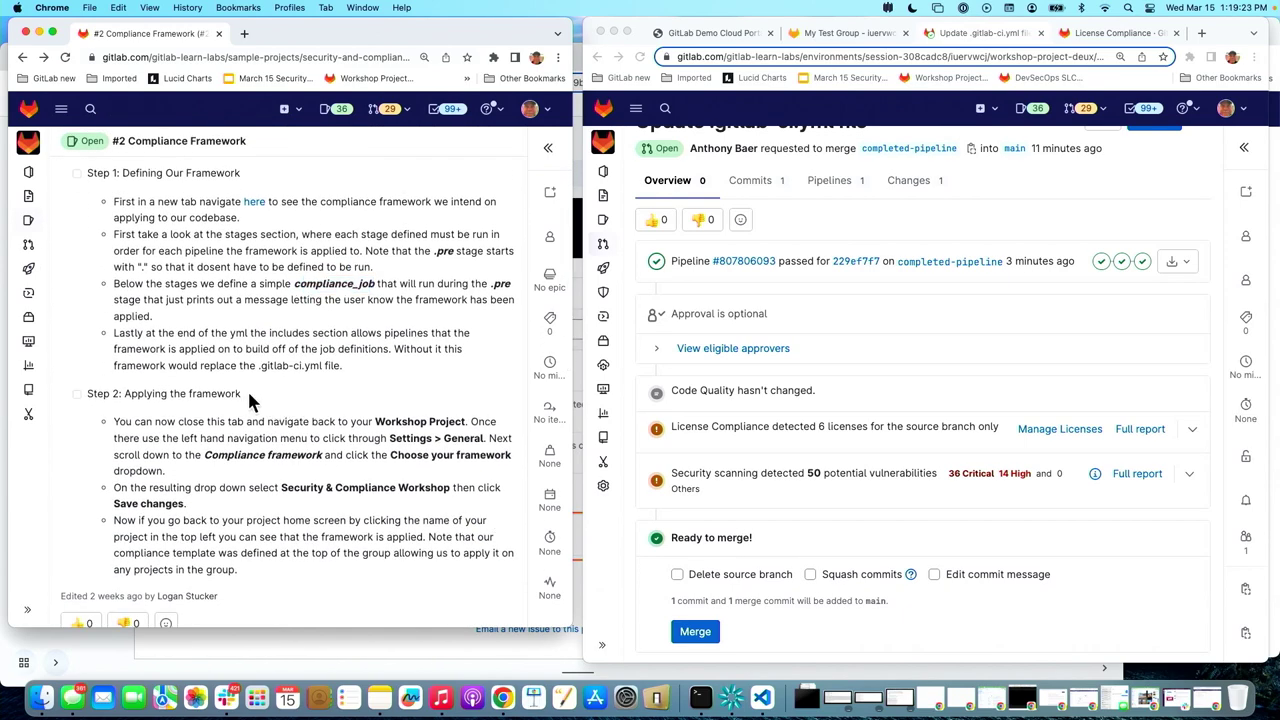
pyautogui.click(926, 346)
pyautogui.scroll(1, 926, 346)
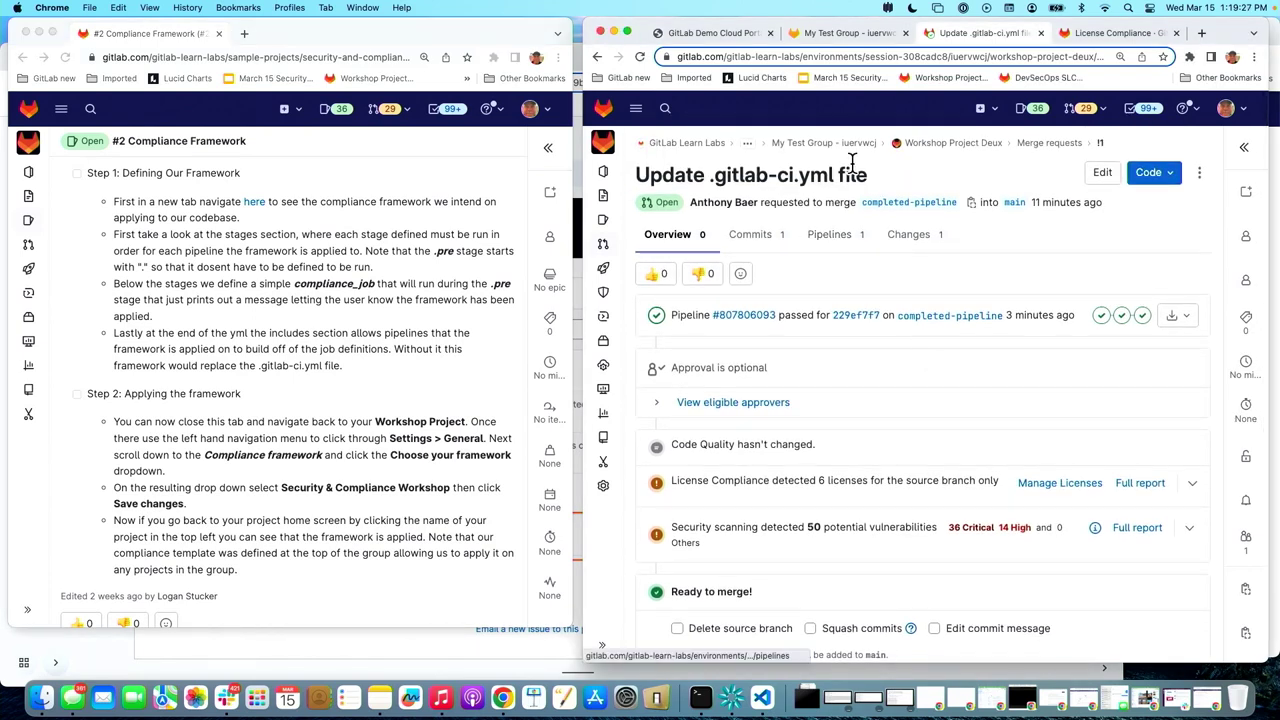
pyautogui.click(955, 145)
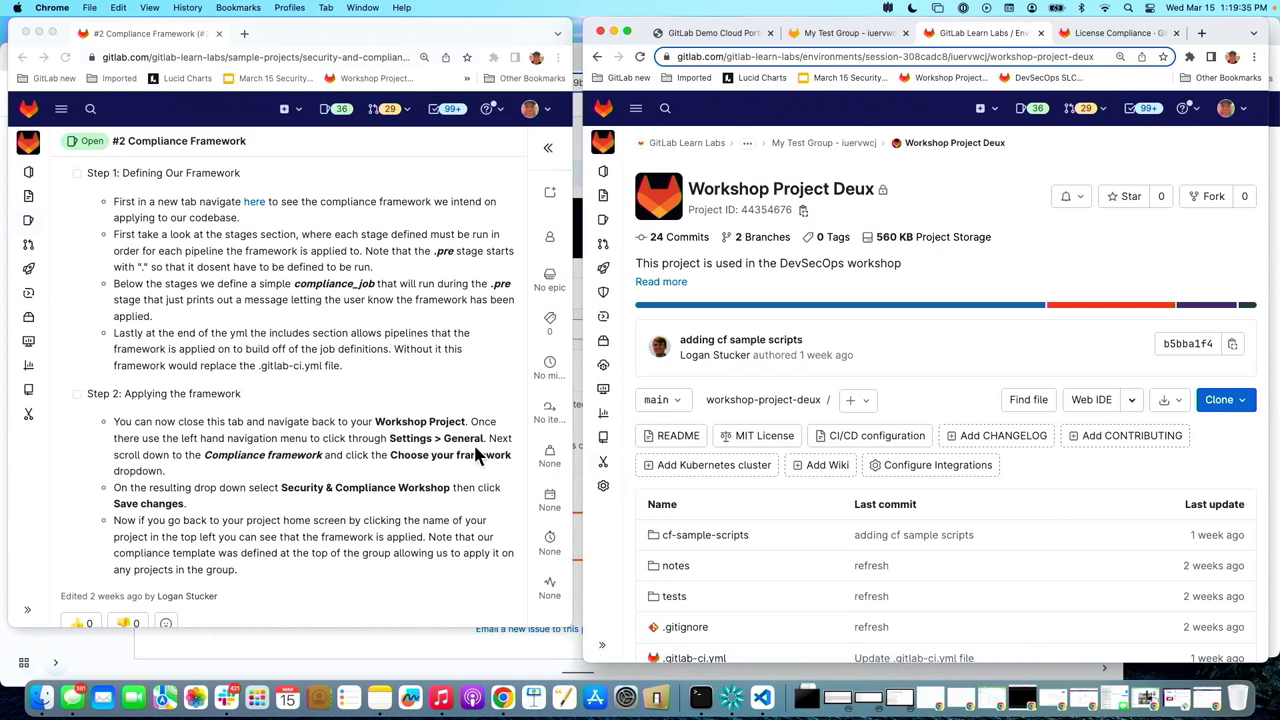
# Set Security & Compliance Workshop as the compliance framework in General settings and save the changes.
pyautogui.moveTo(603, 486)
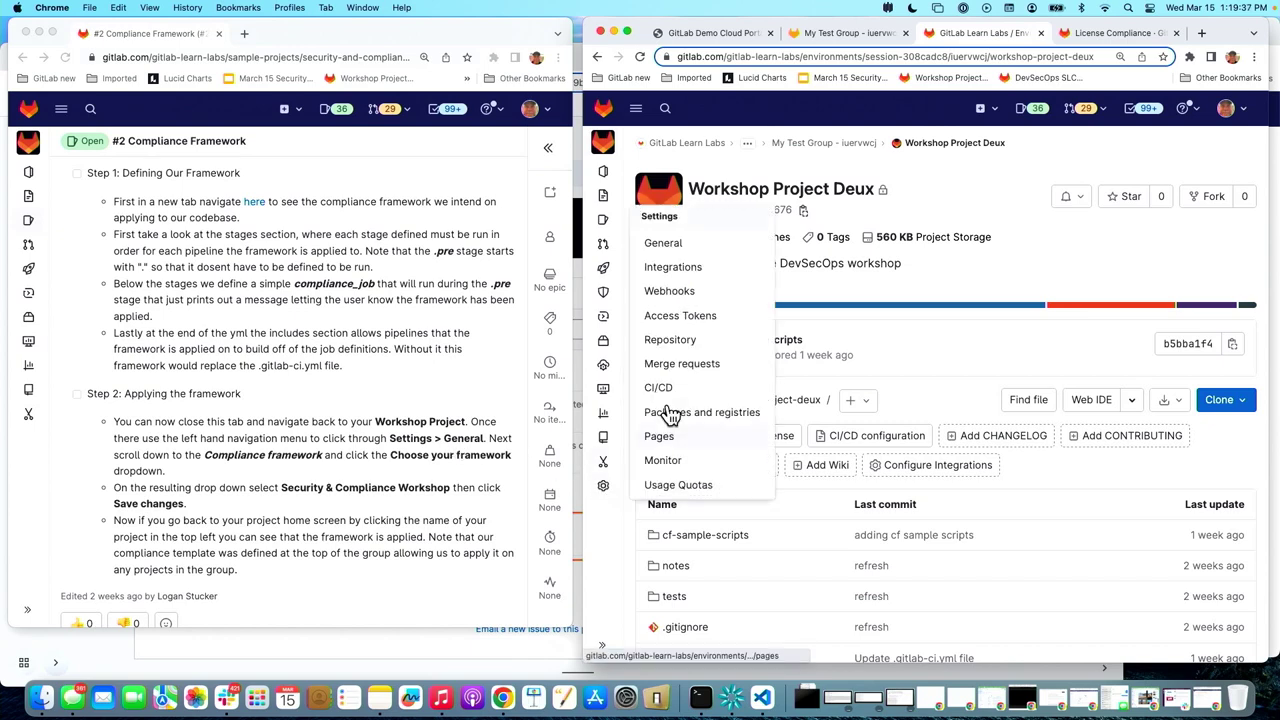
pyautogui.click(668, 246)
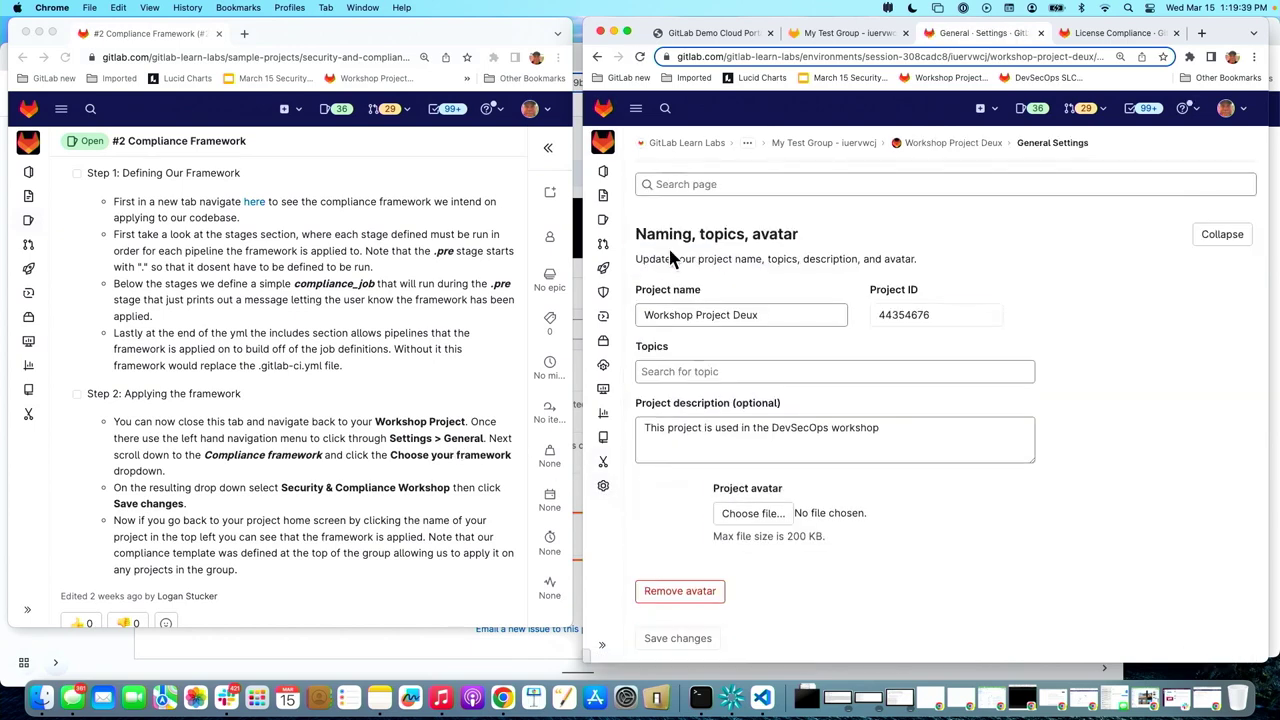
pyautogui.scroll(-5, 924, 480)
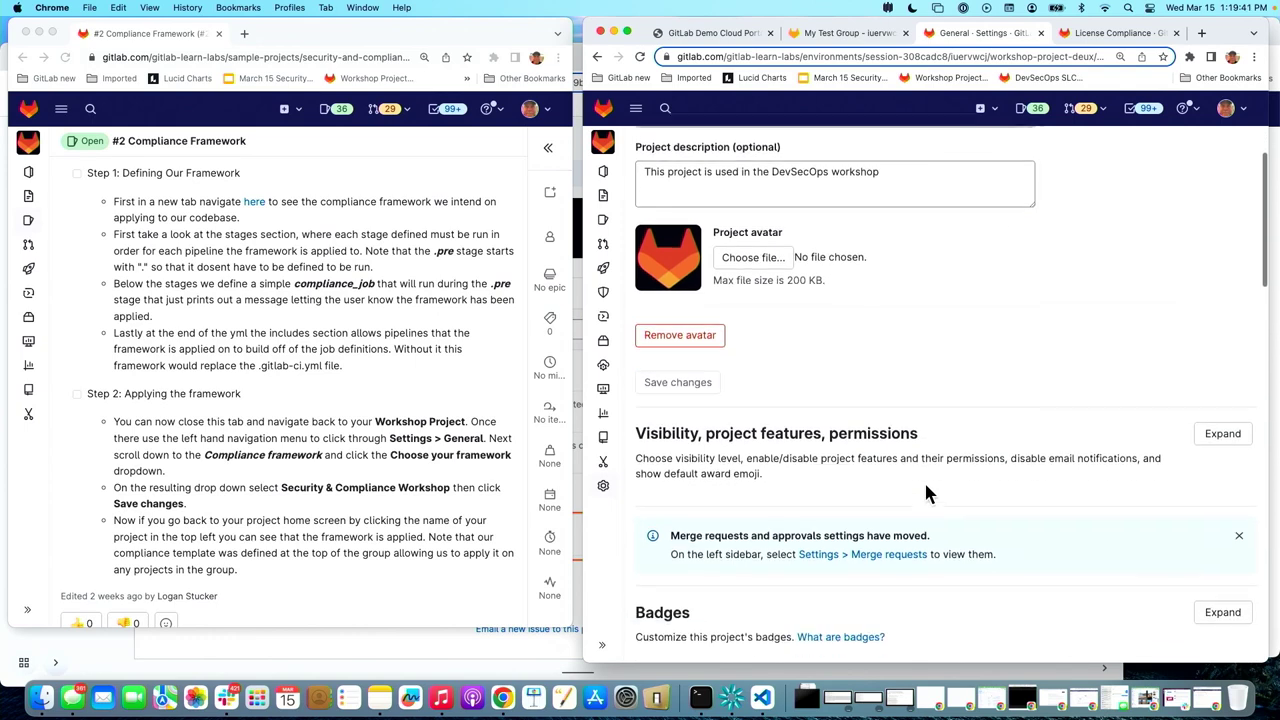
pyautogui.scroll(-3, 924, 480)
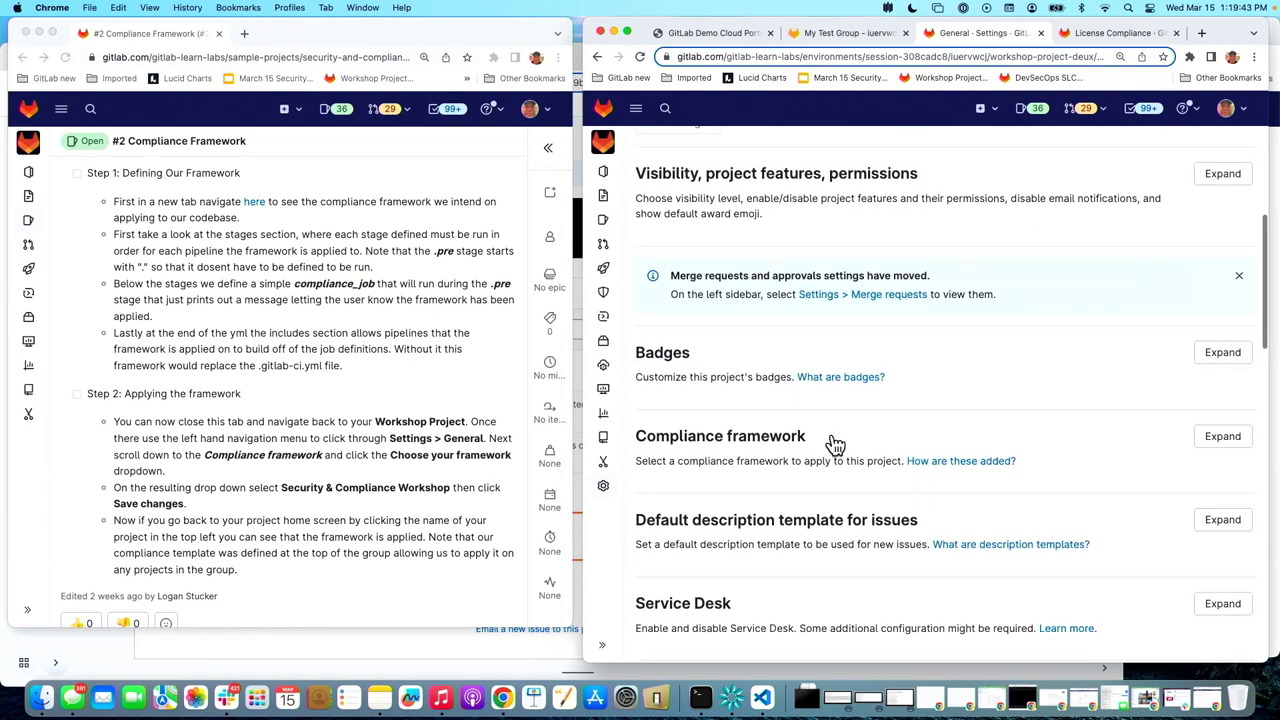
pyautogui.click(1222, 437)
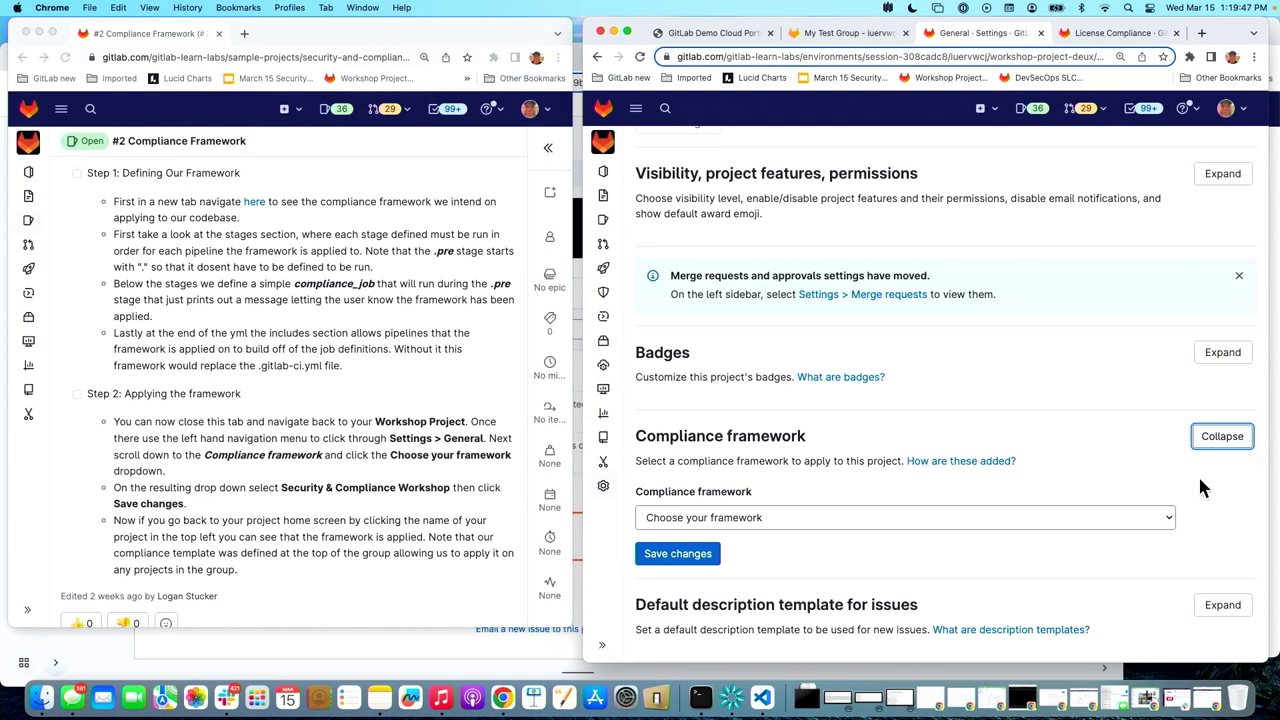
pyautogui.click(1170, 517)
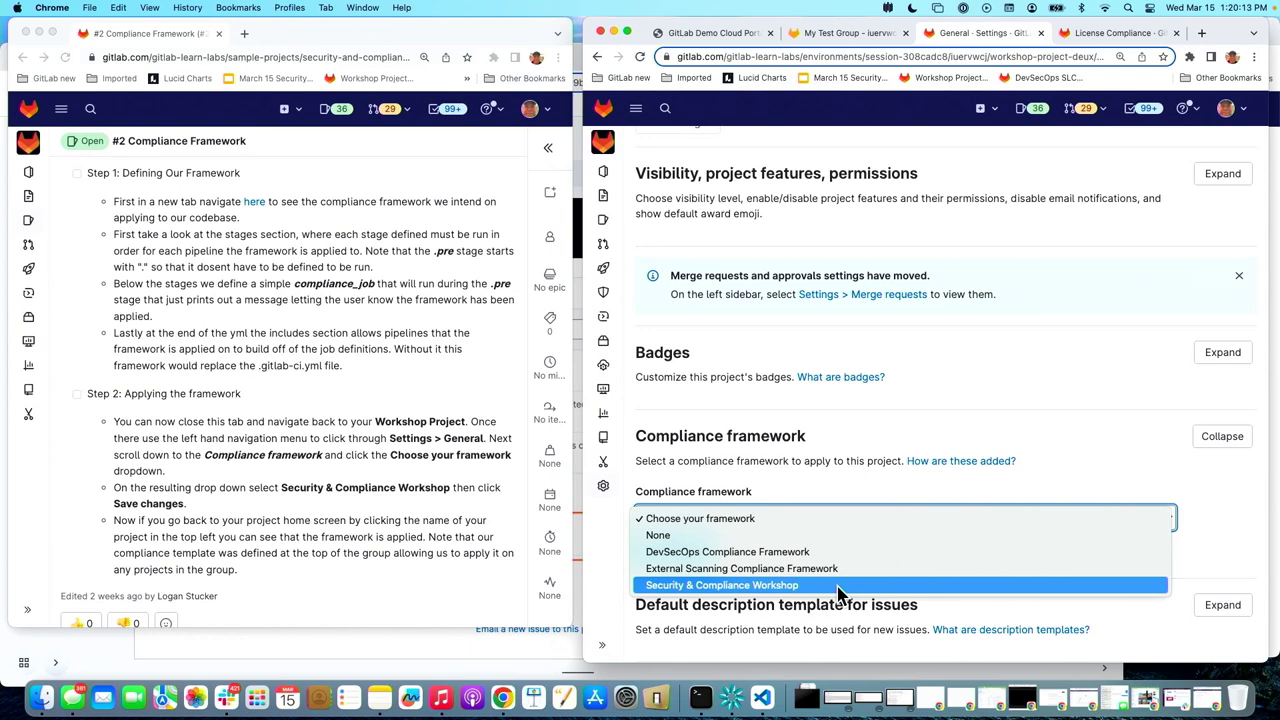
pyautogui.click(838, 586)
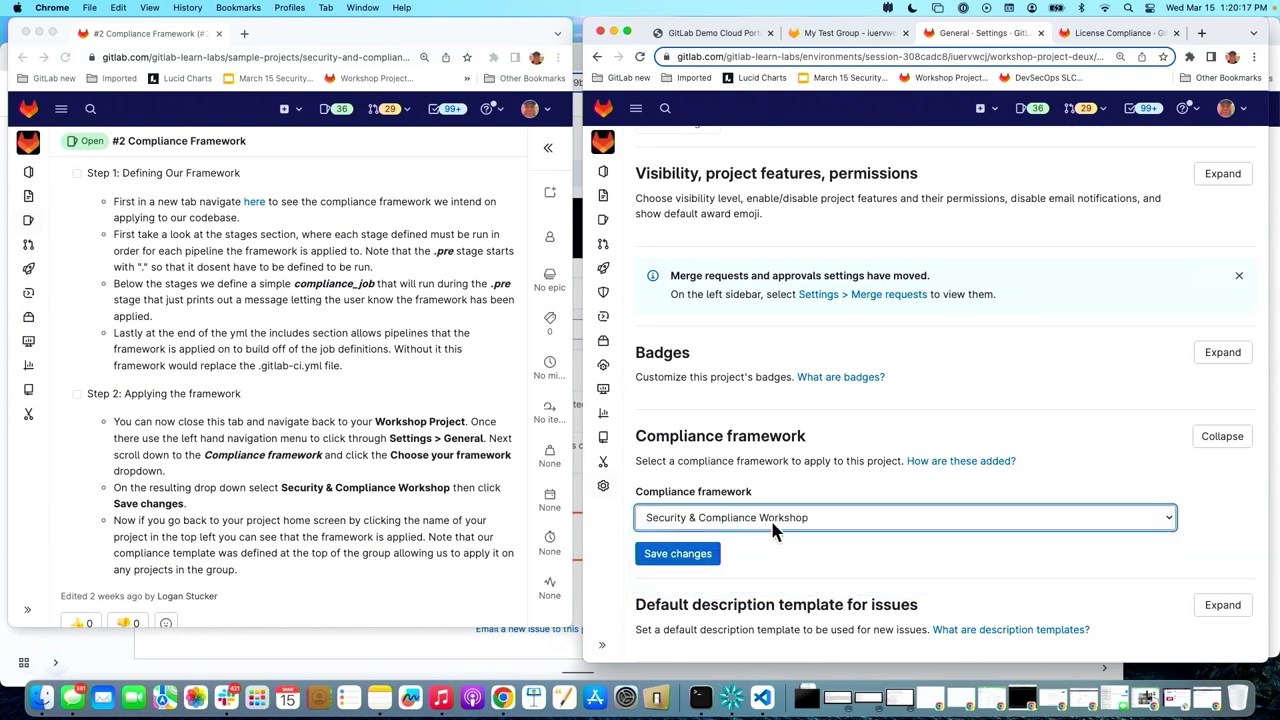
pyautogui.click(677, 555)
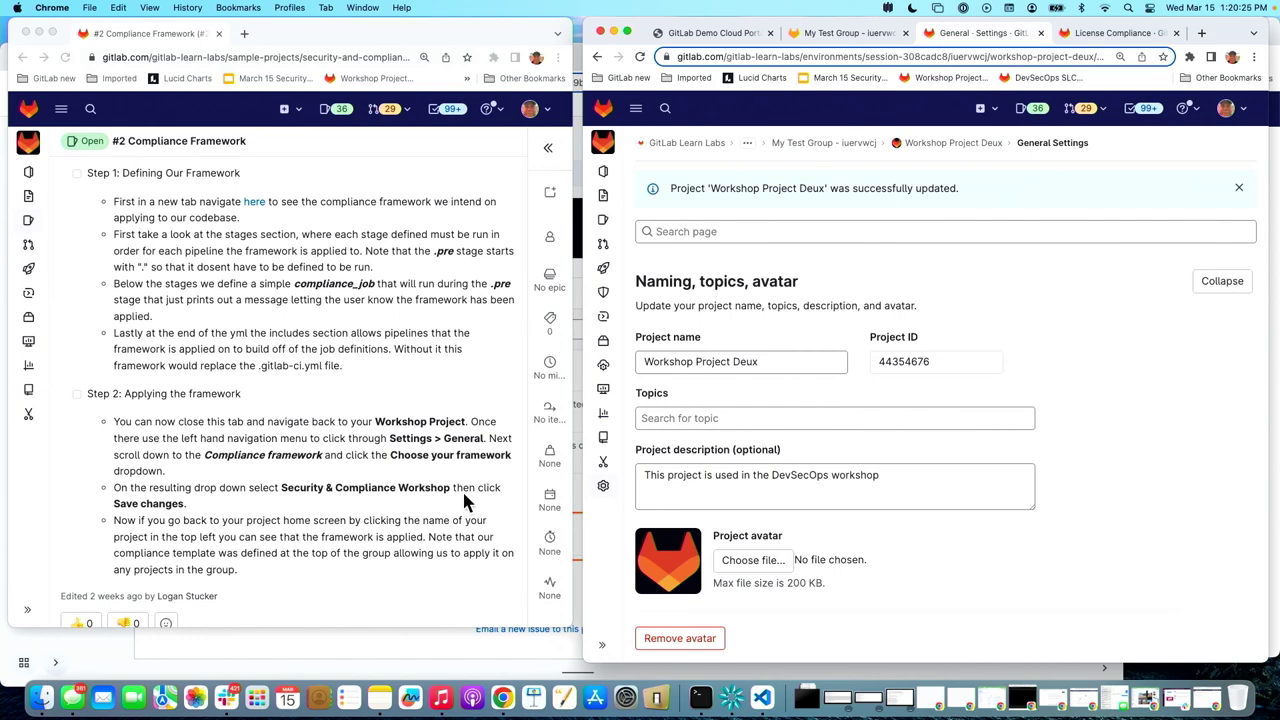
# Return to the Workshop Project Deux overview and check its Security & Compliance Workshop framework badge.
pyautogui.scroll(-2, 462, 495)
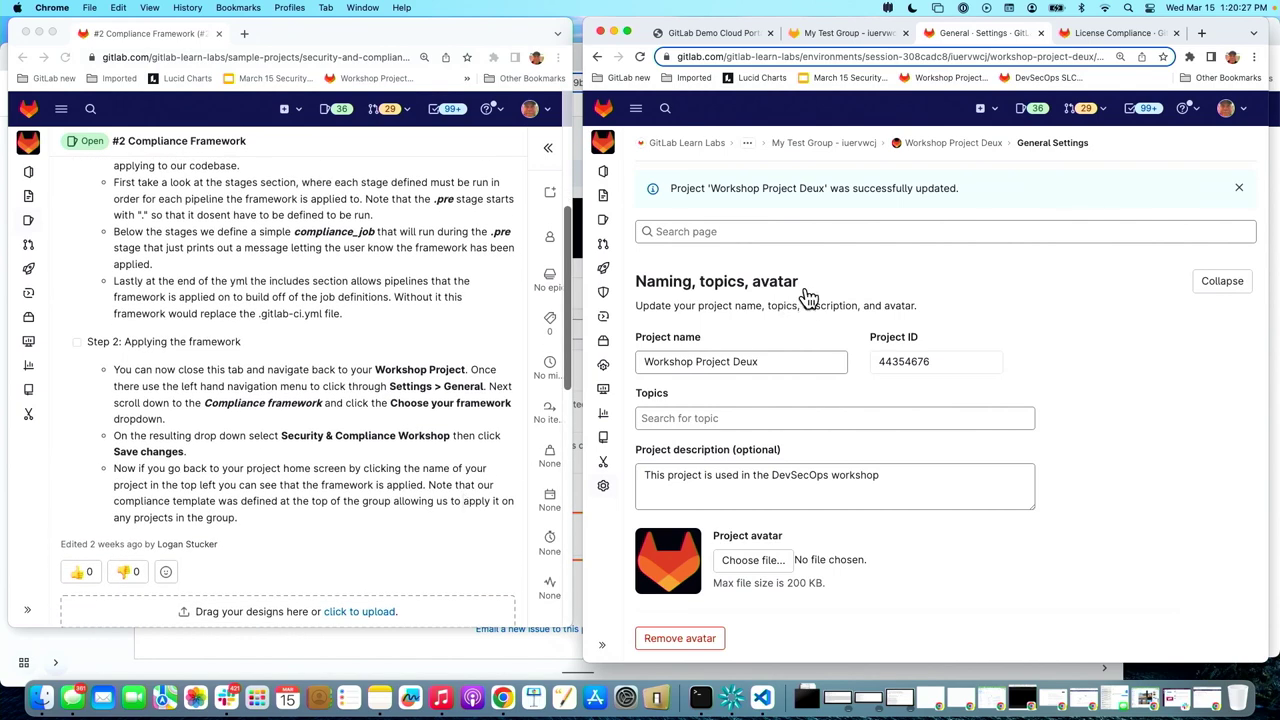
pyautogui.click(948, 150)
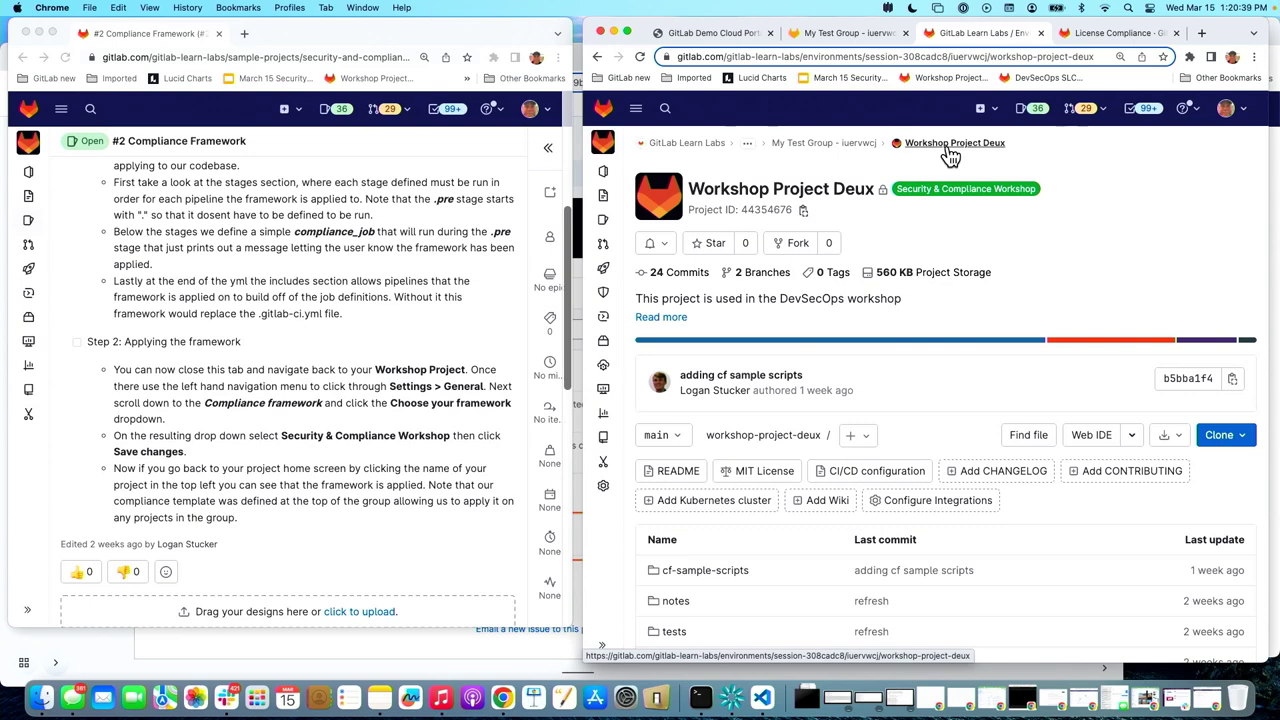
pyautogui.moveTo(921, 193)
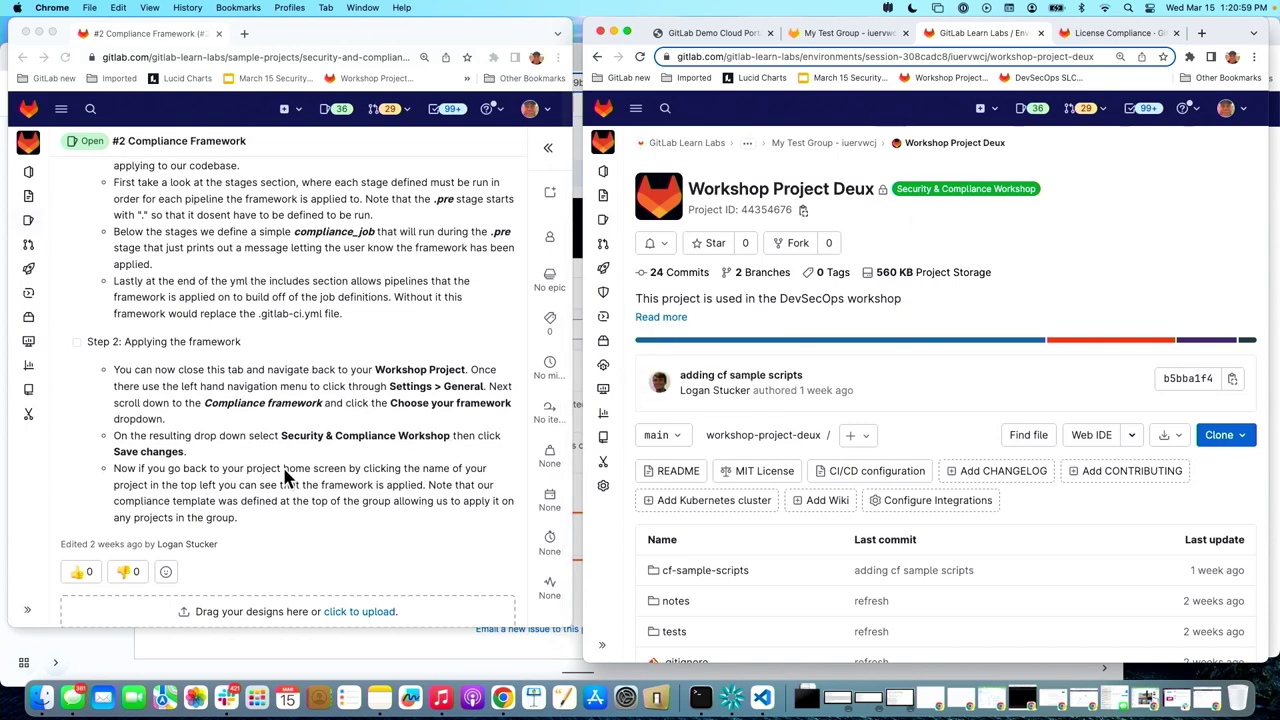
pyautogui.scroll(-2, 285, 478)
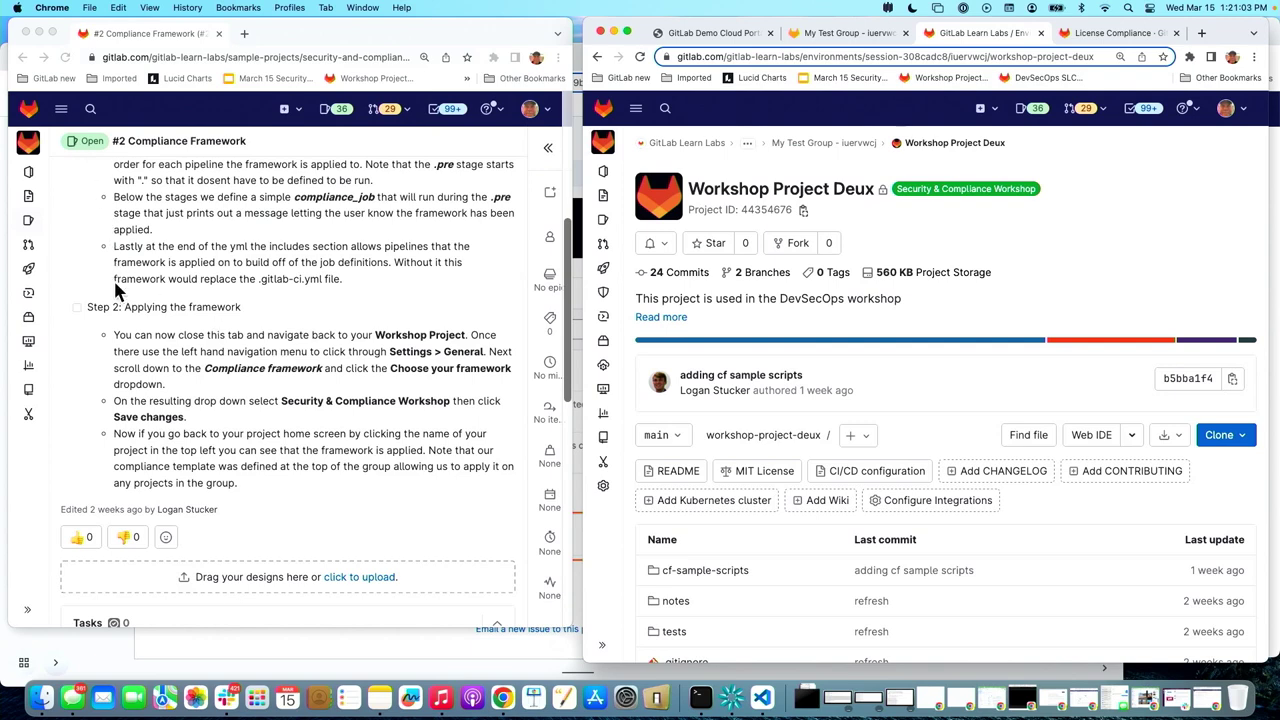
pyautogui.scroll(10, 110, 297)
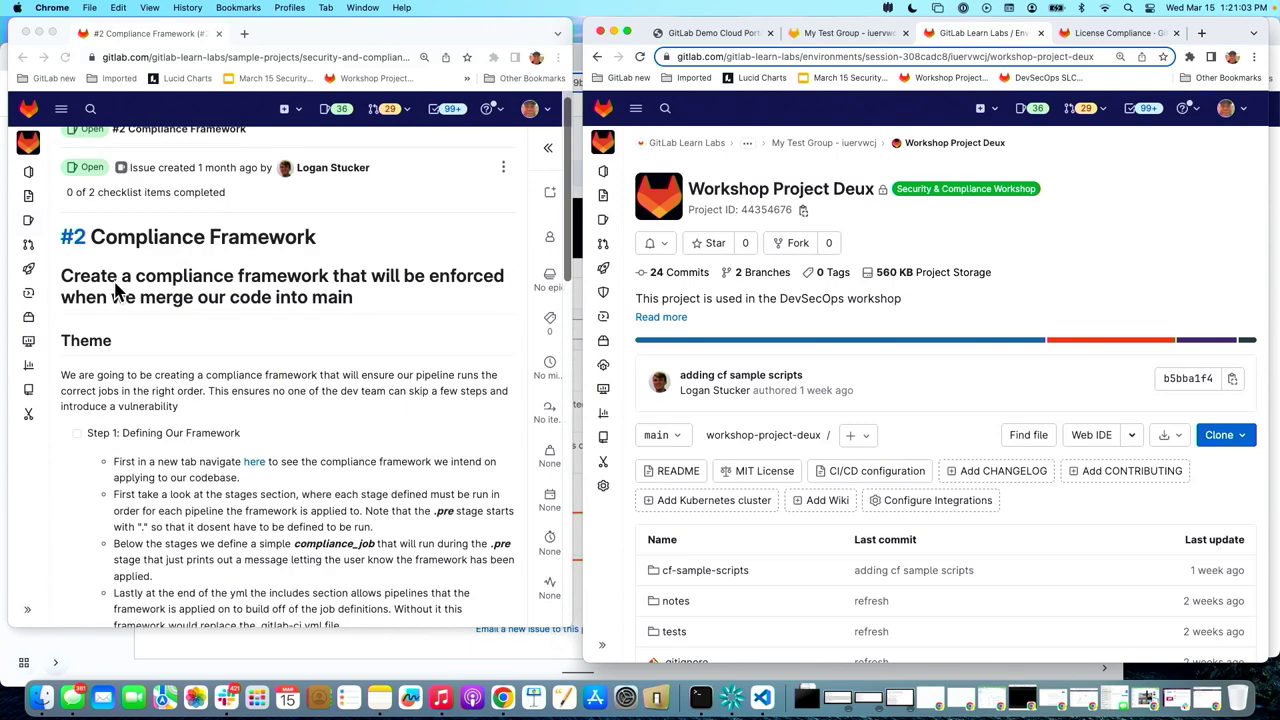
# Go back to the project's issues list, then bring the Google Slides deck to the front.
pyautogui.click(58, 494)
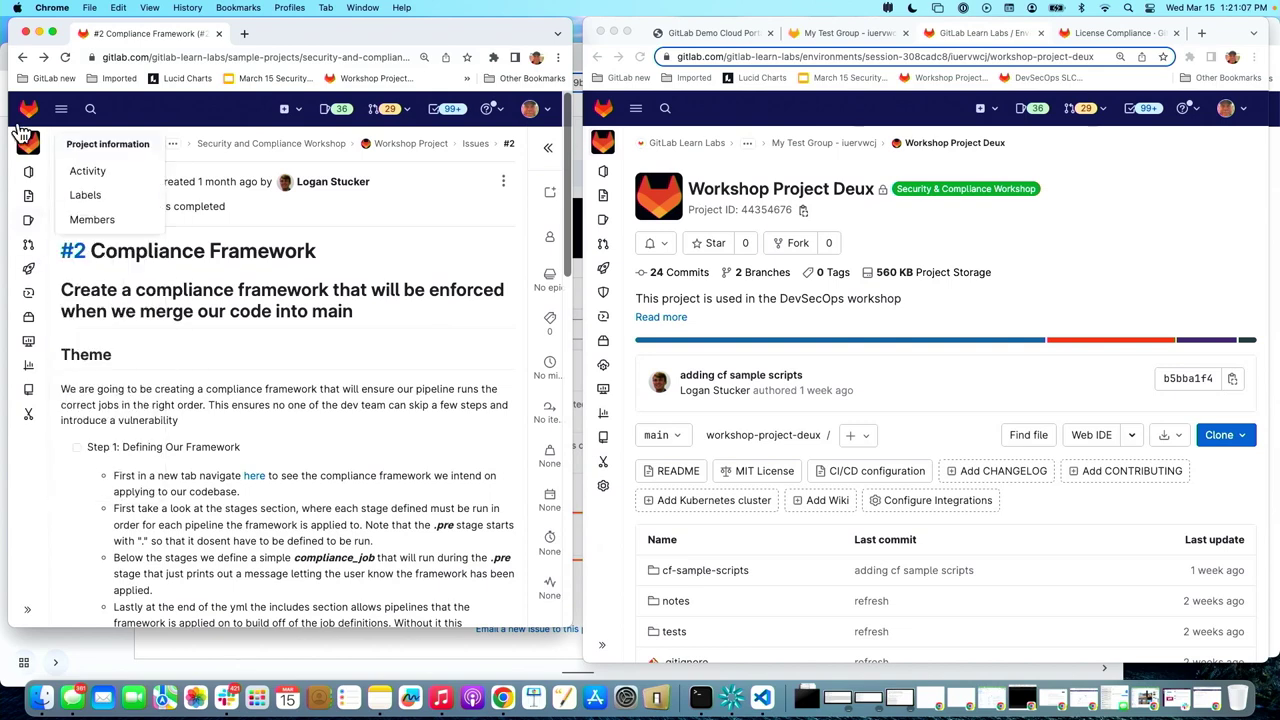
pyautogui.click(22, 57)
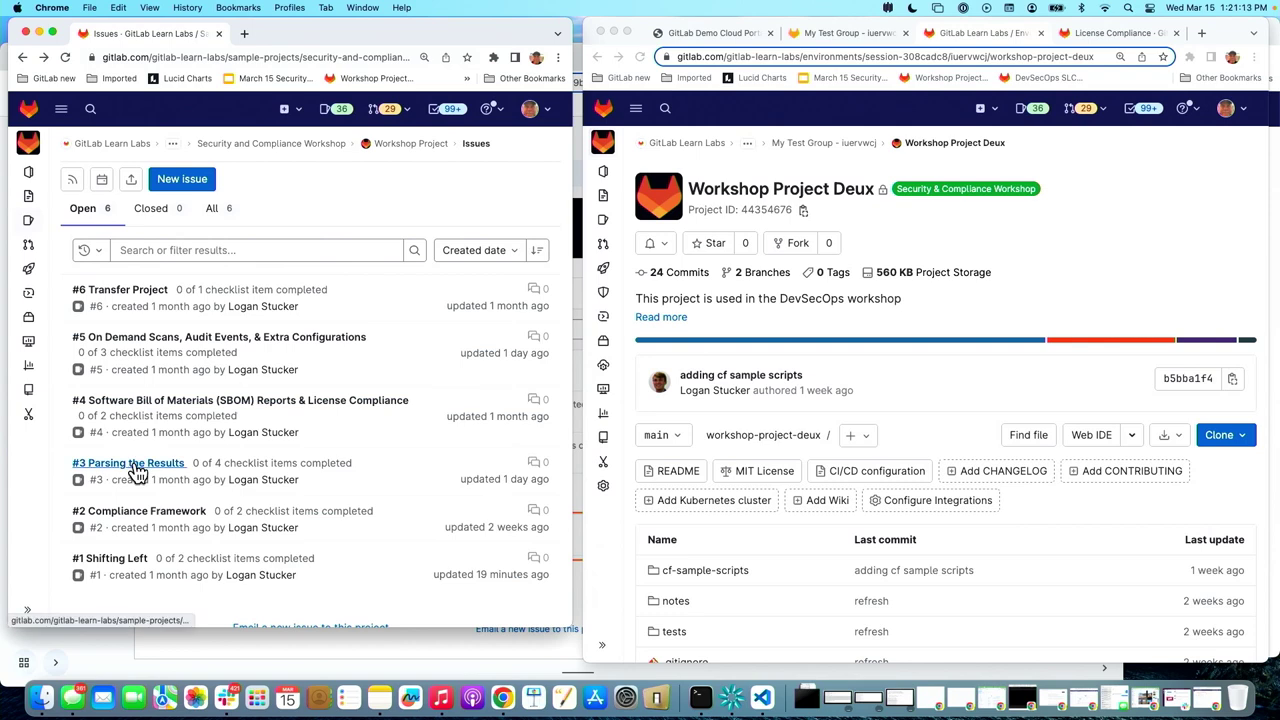
pyautogui.click(206, 645)
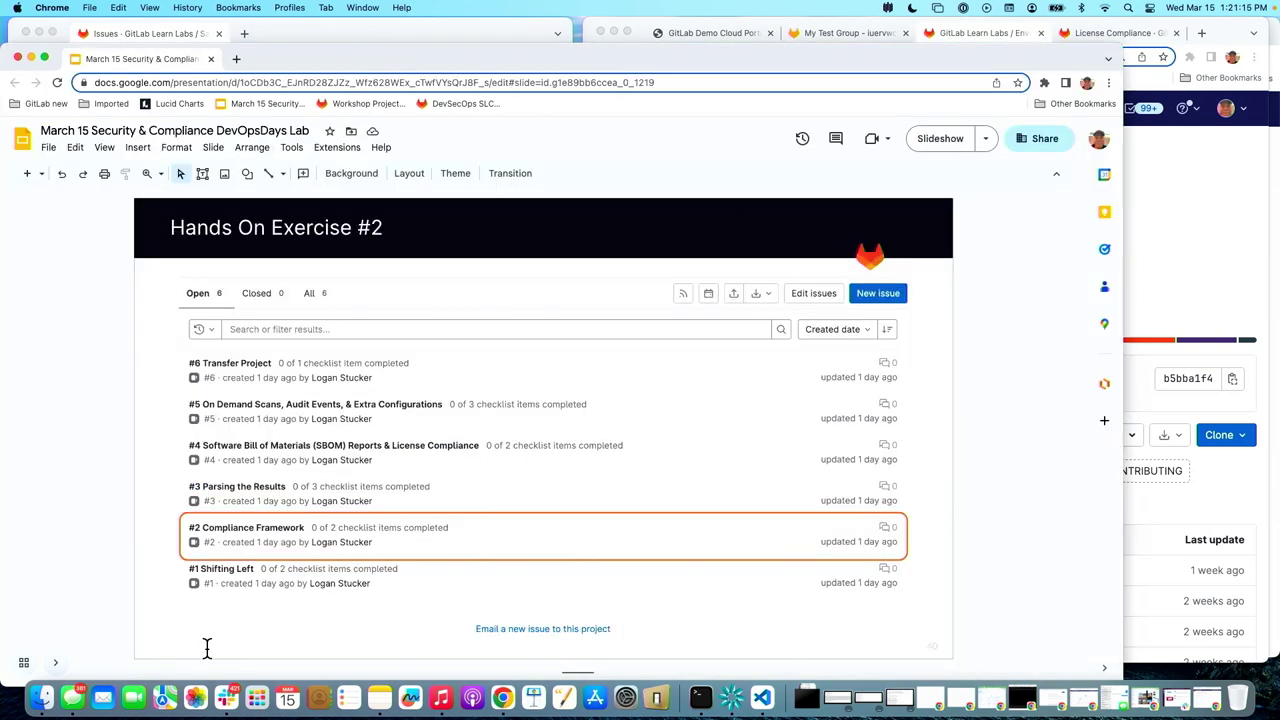
# Advance the deck past the Roadmap slide to Lap 3, on merging and reviewing scan results.
pyautogui.press('Down')
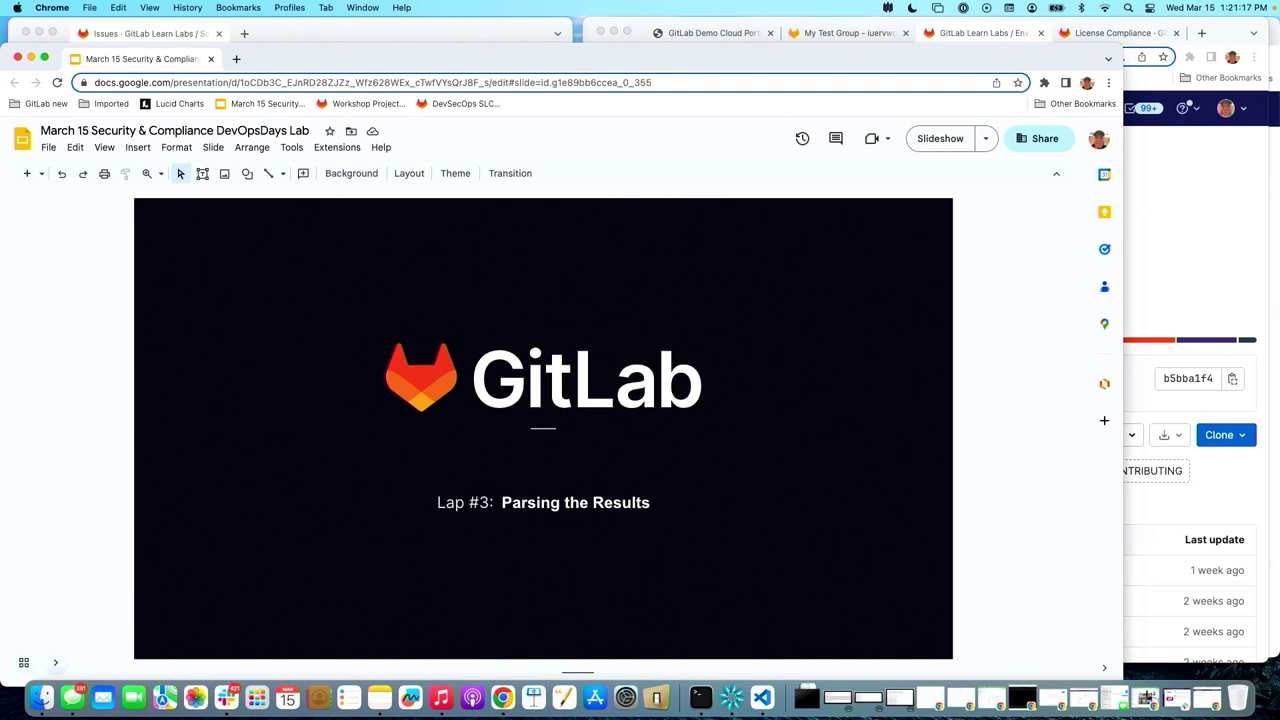
pyautogui.press('Down')
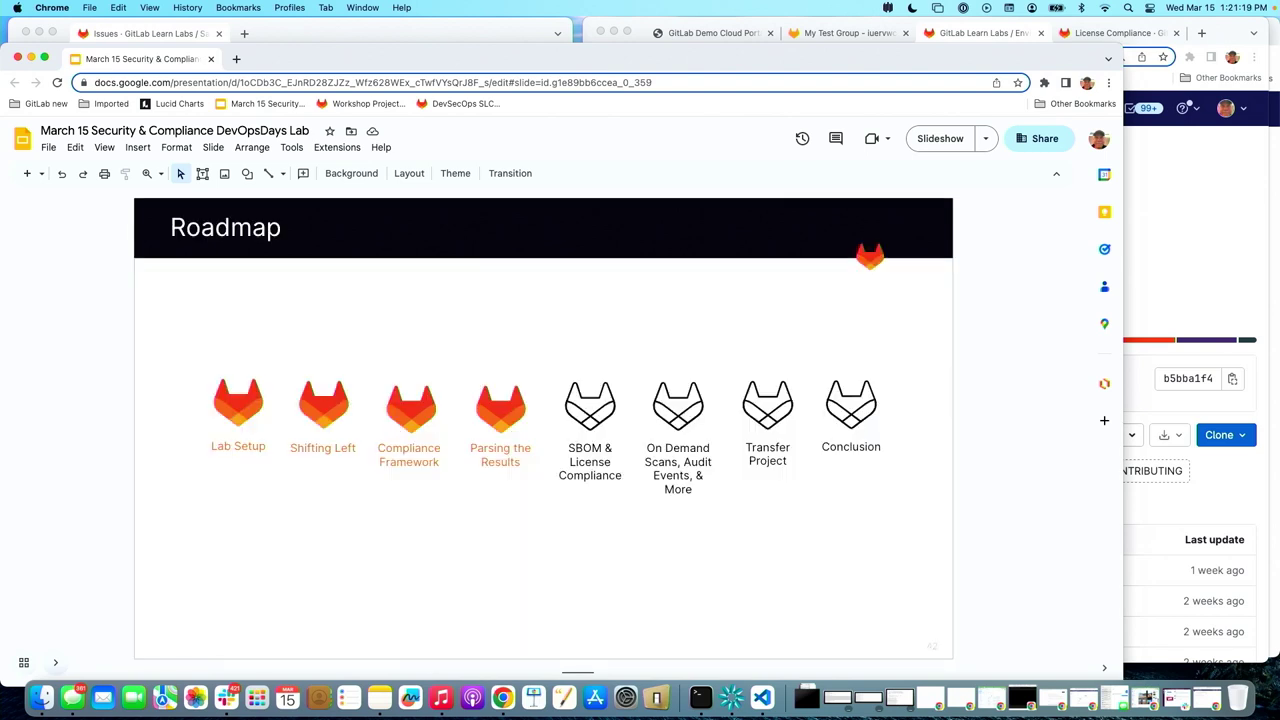
pyautogui.press('Down')
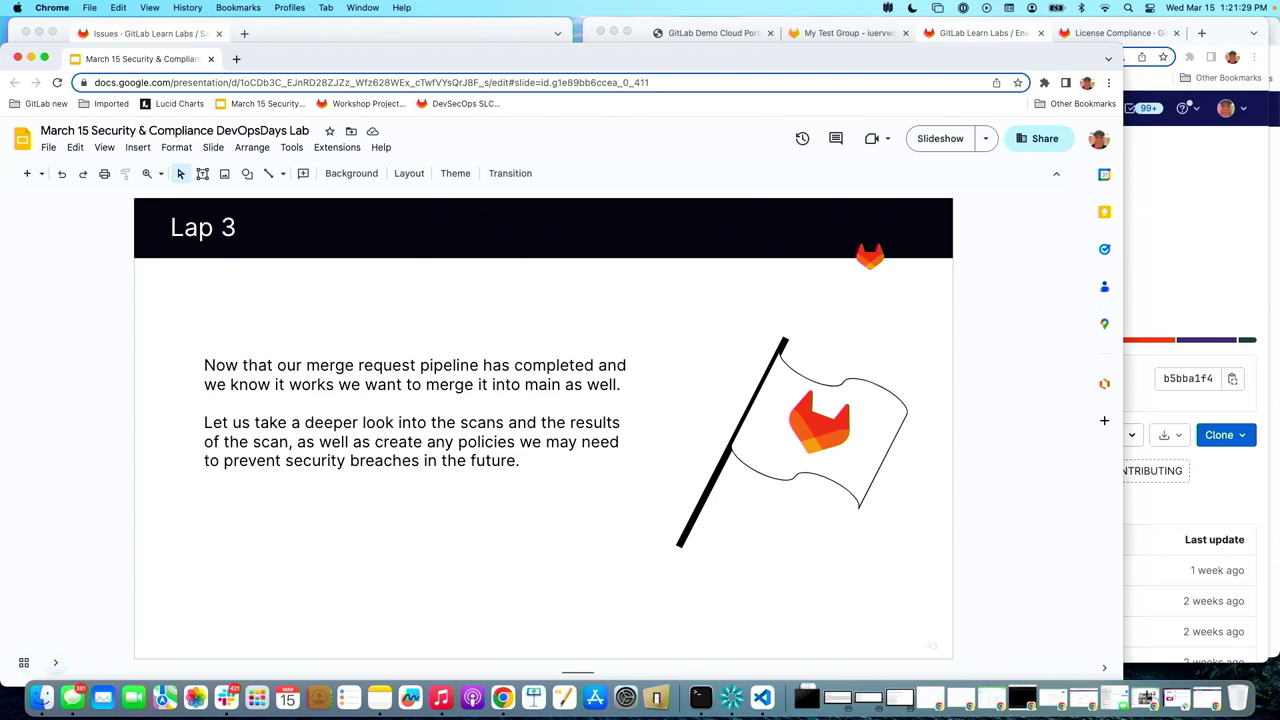
pyautogui.press('Down')
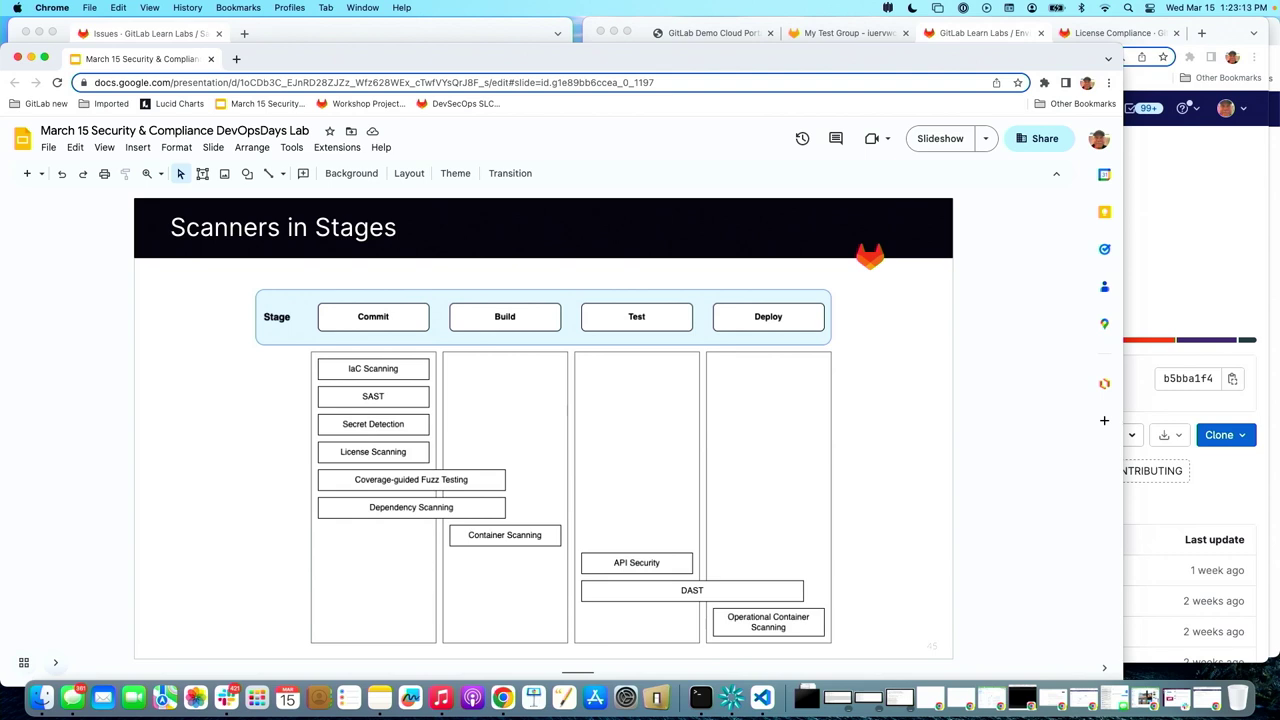
# Advance to About Policies, then to Hands On Exercise #3 highlighting the #3 Parsing the Results issue.
pyautogui.press('Down')
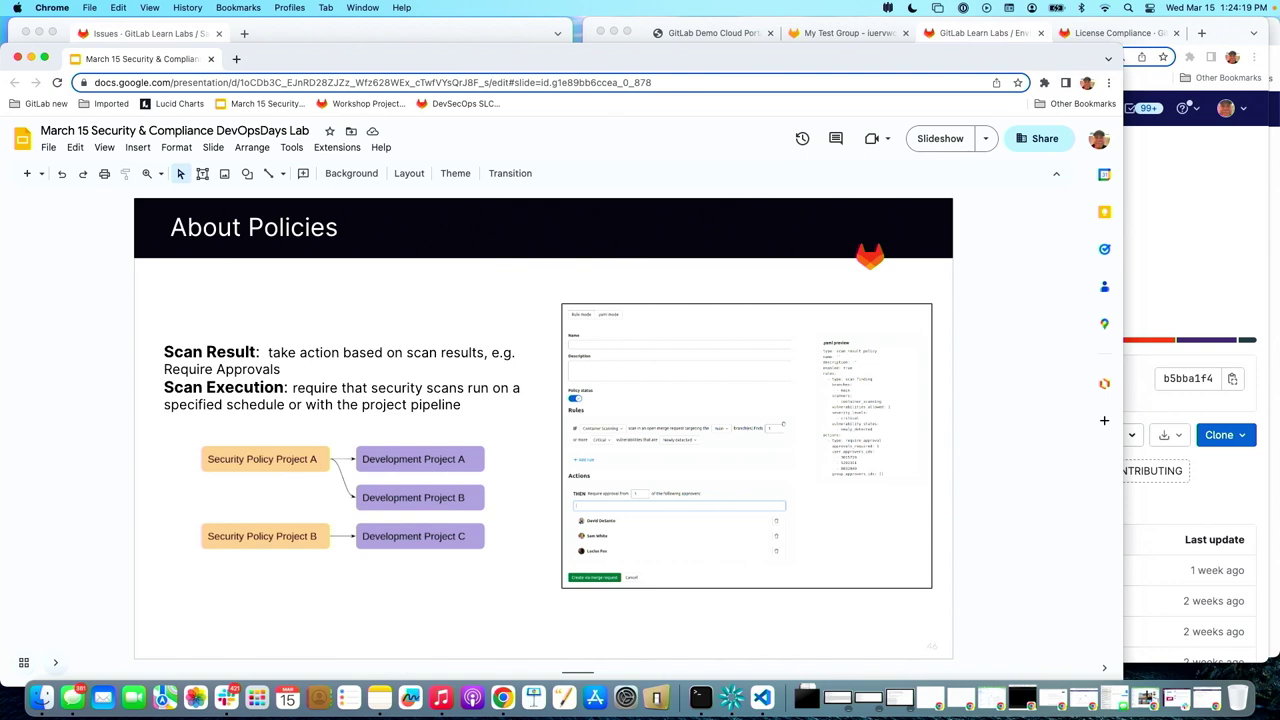
pyautogui.press('Down')
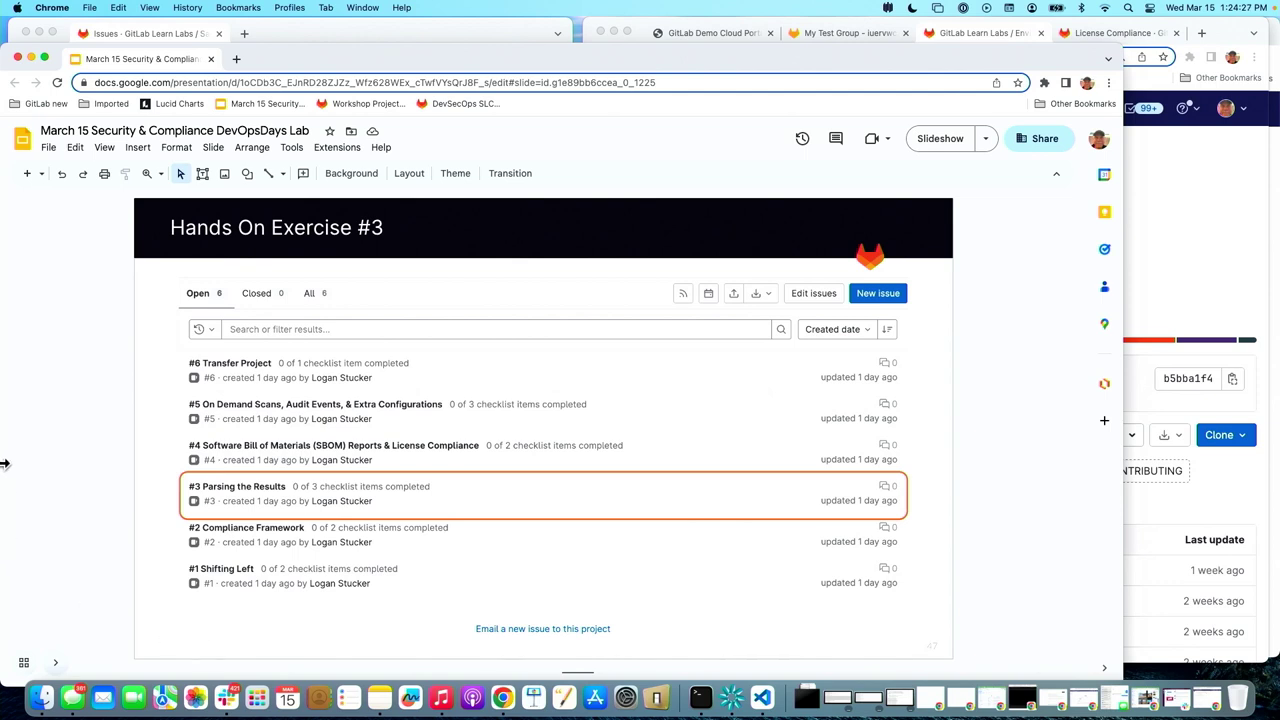
# Glance at Lap #4 and GitLab, step the deck back to About Policies, then show Workshop Project Deux.
pyautogui.press('Down')
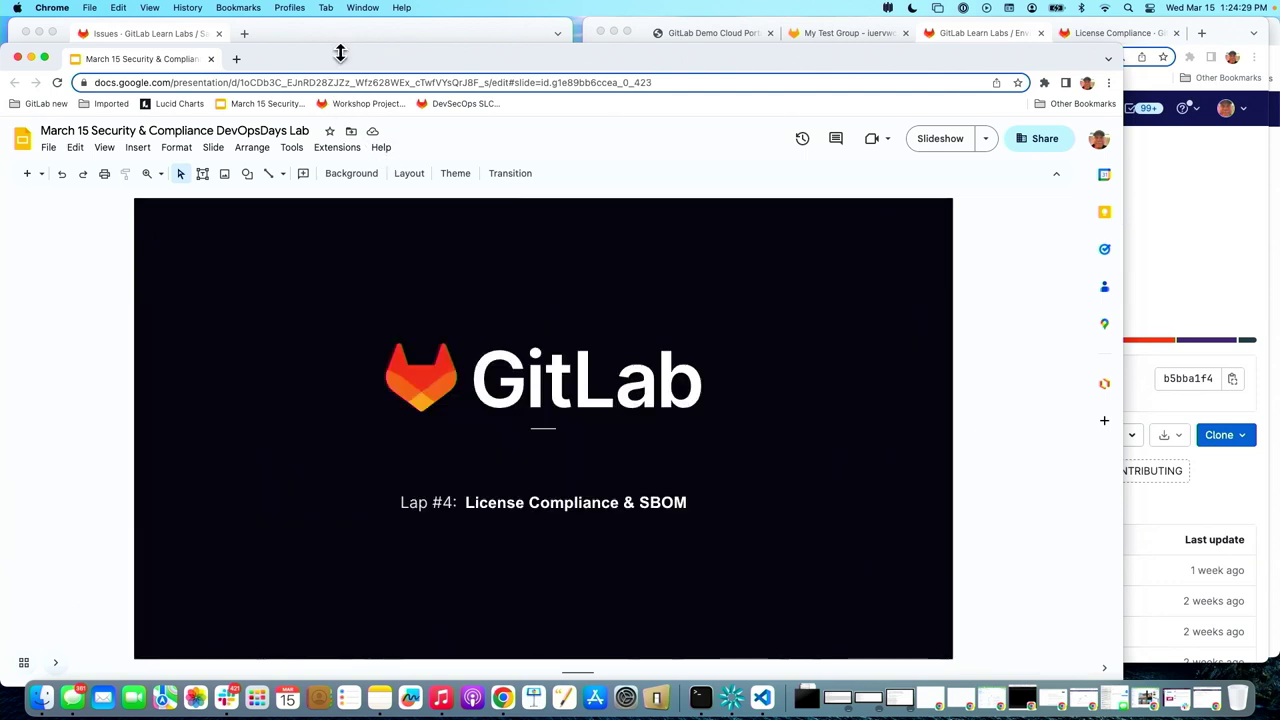
pyautogui.click(340, 35)
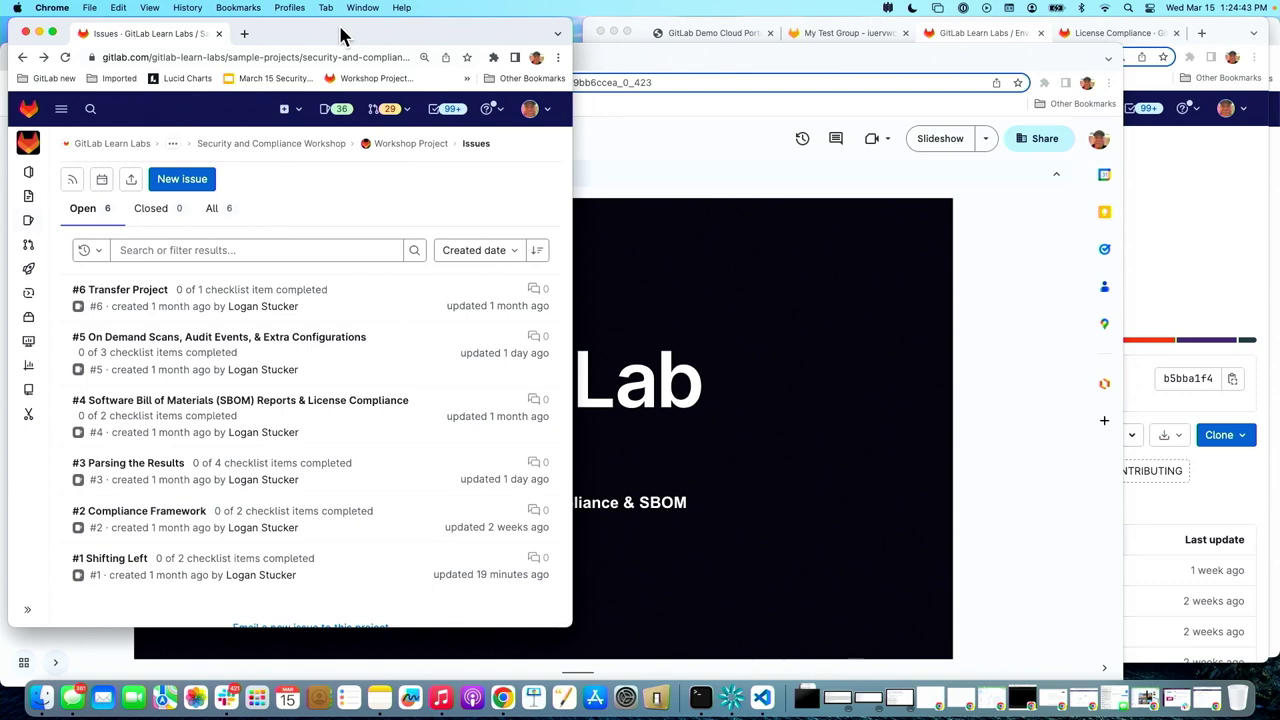
pyautogui.click(720, 194)
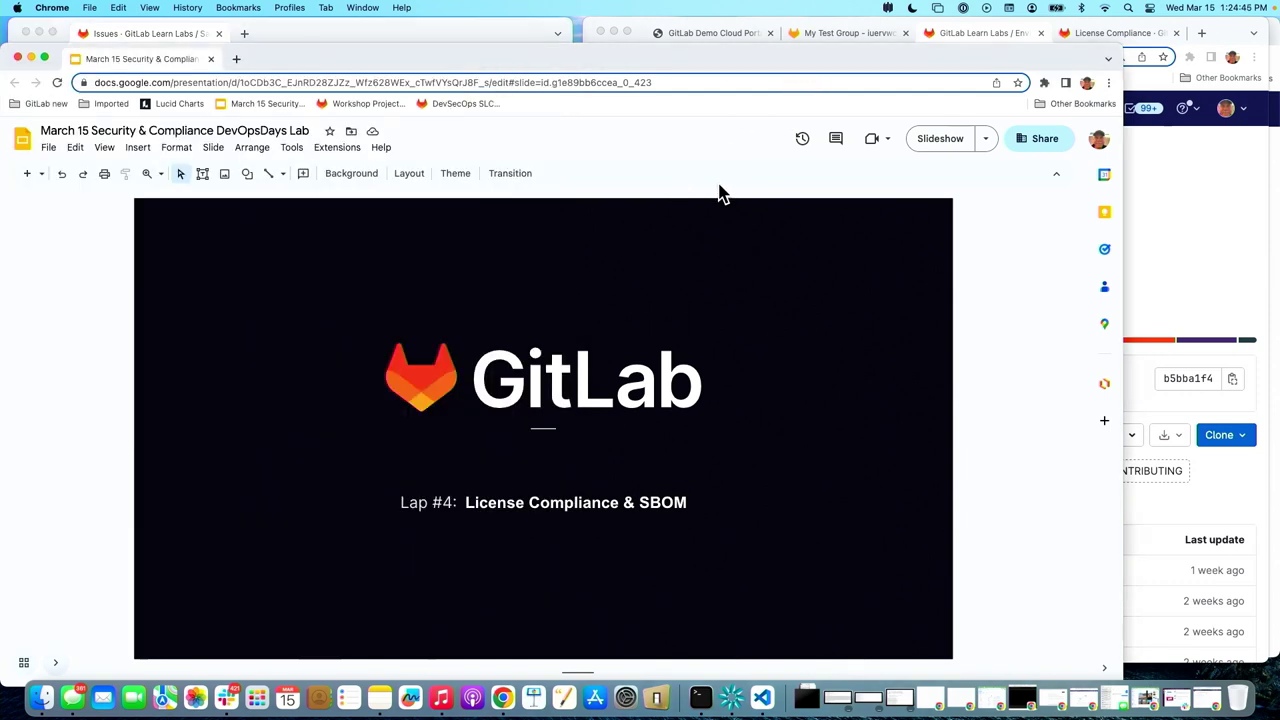
pyautogui.press('Left')
pyautogui.press('Left')
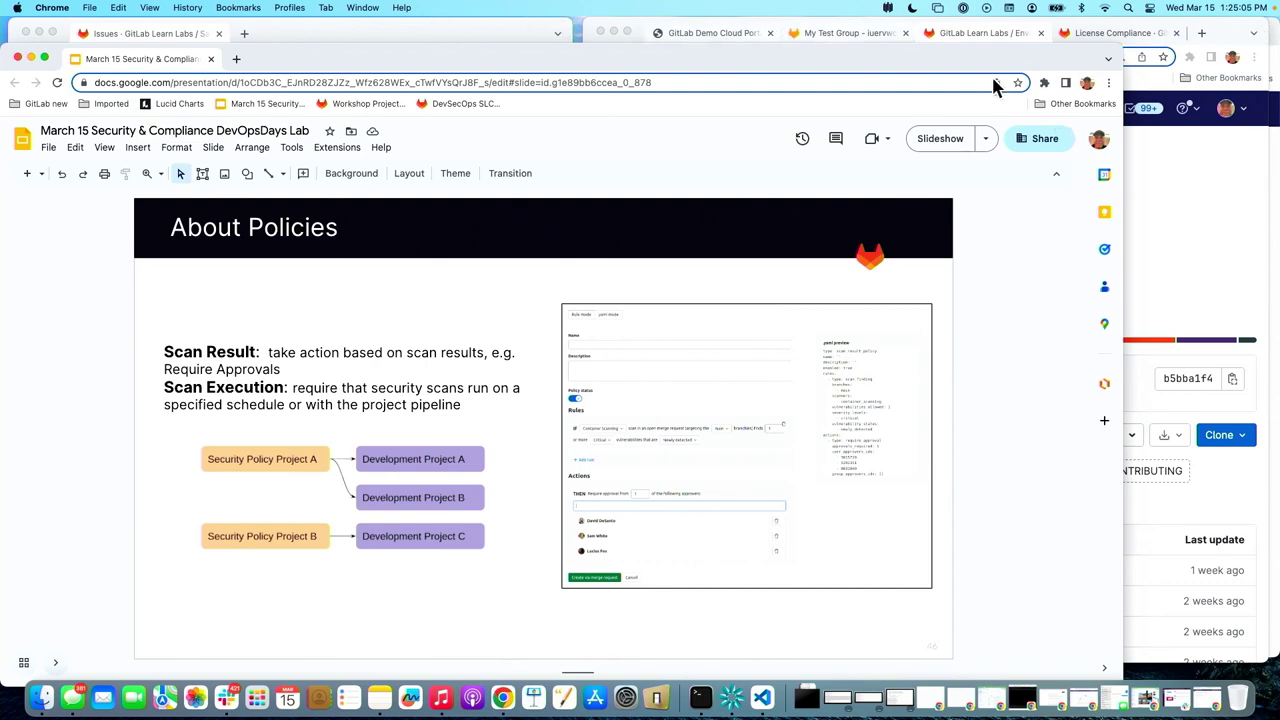
pyautogui.click(1181, 203)
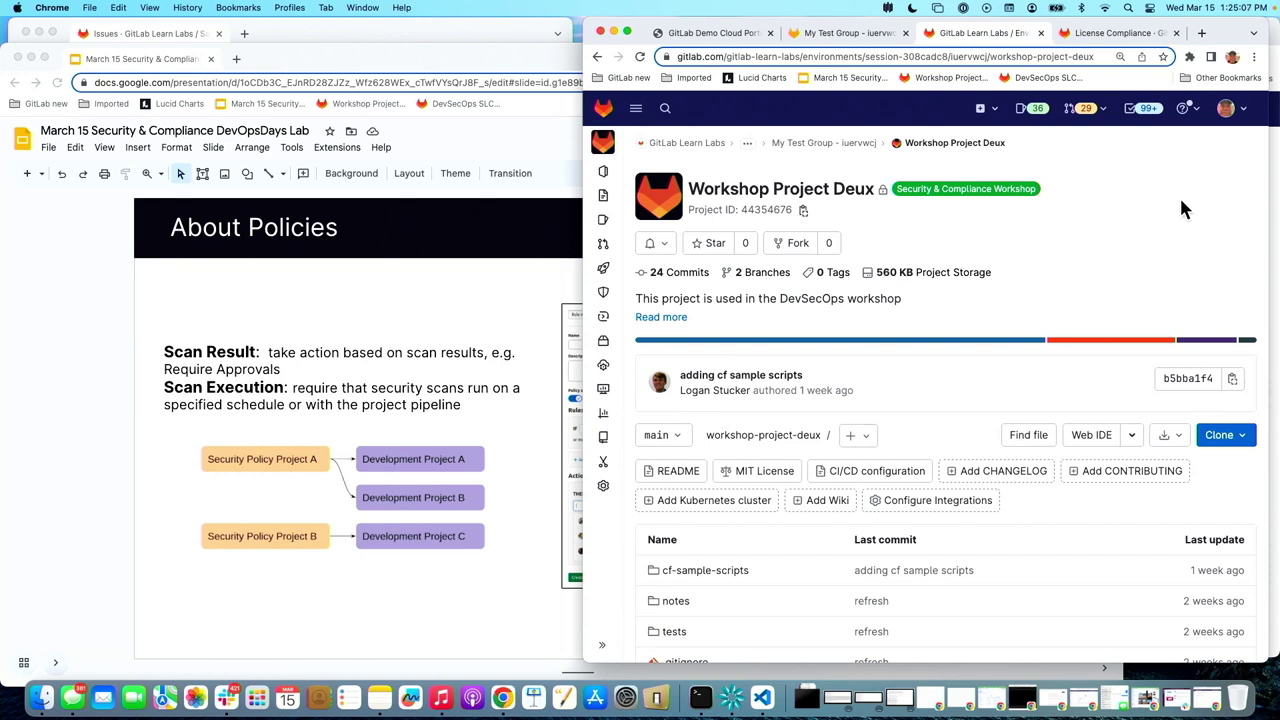
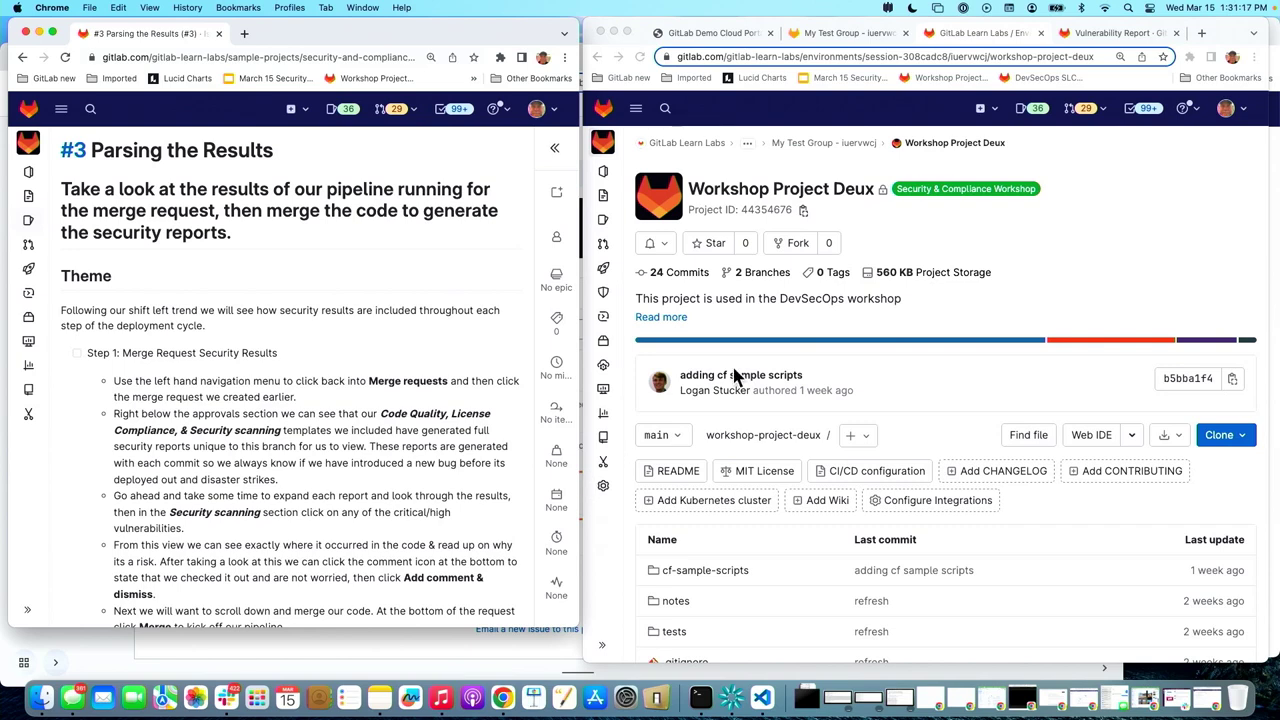
# Open the 'Update .gitlab-ci.yml file' merge request from Workshop Project Deux's merge request list.
pyautogui.click(602, 250)
pyautogui.click(605, 251)
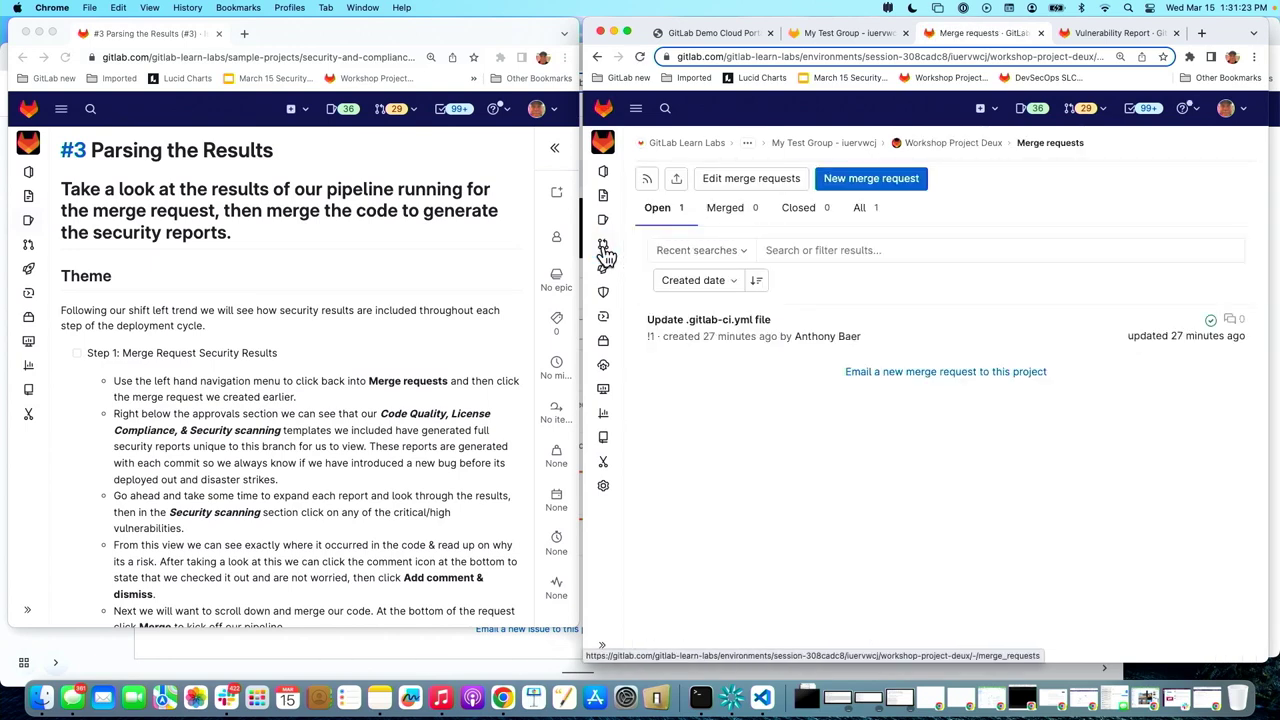
pyautogui.click(722, 324)
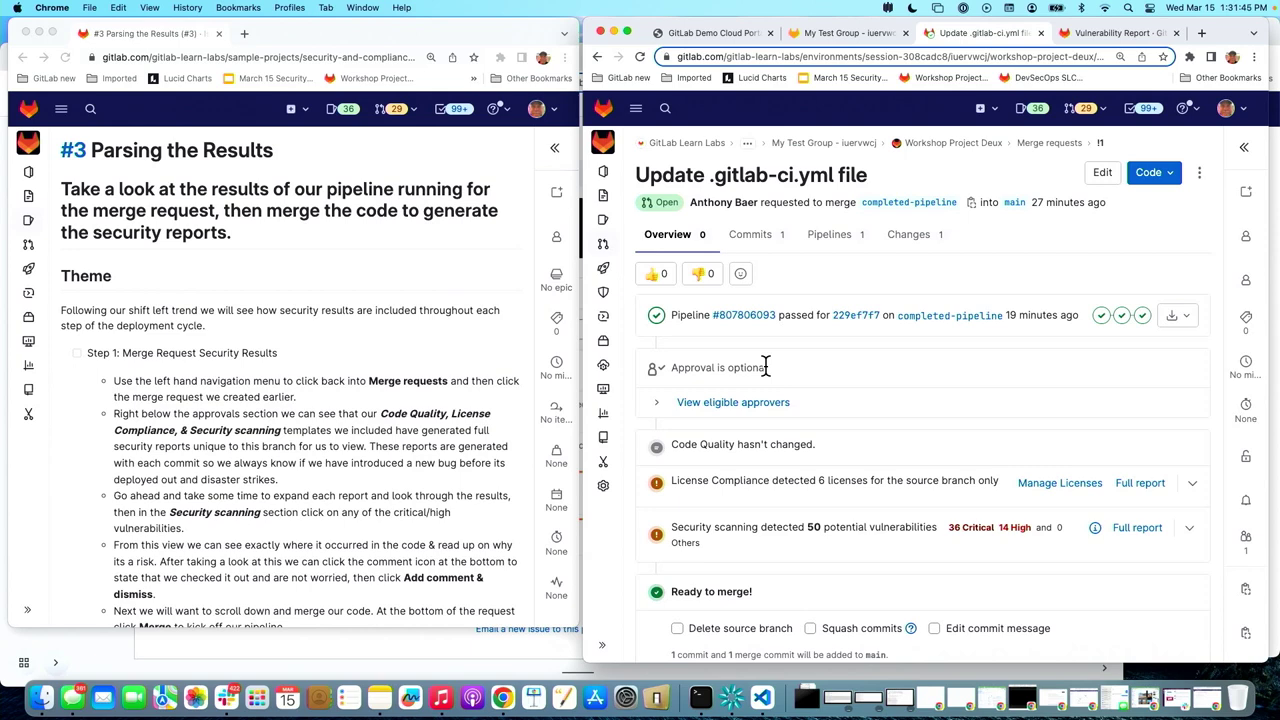
# Scroll down the merge request and expand the Security scanning results widget.
pyautogui.scroll(-2, 765, 368)
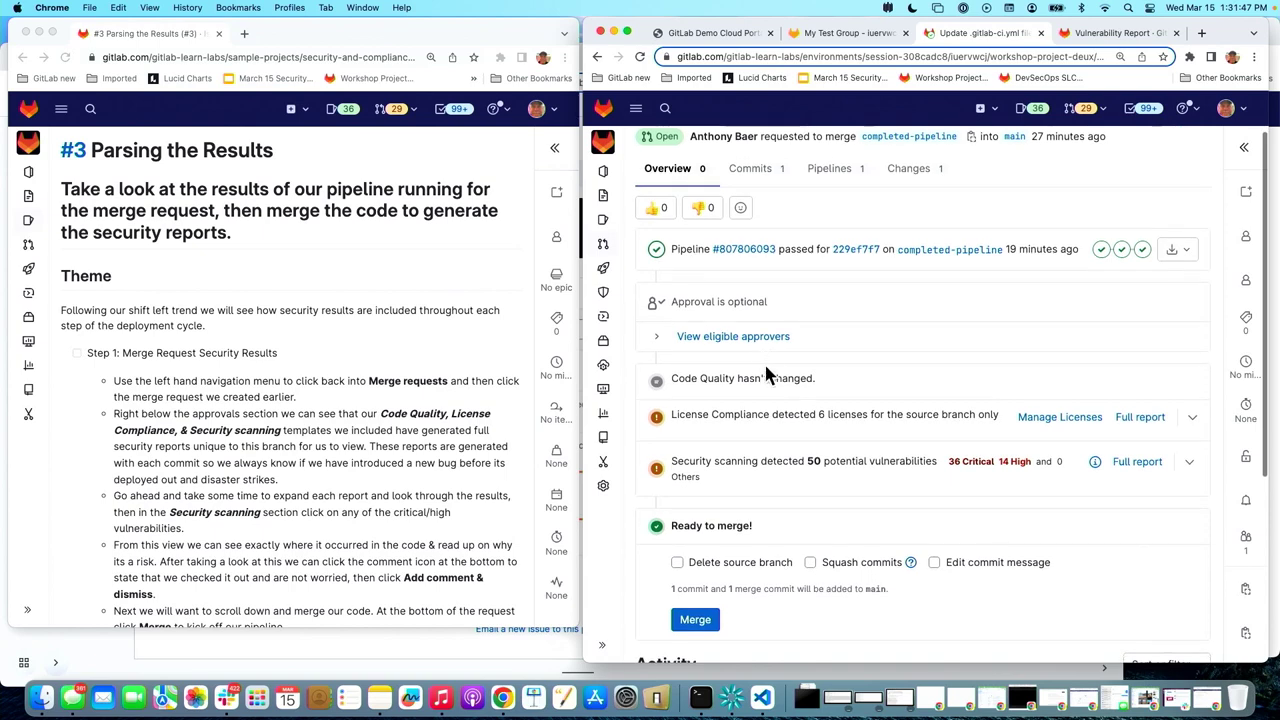
pyautogui.scroll(-2, 814, 332)
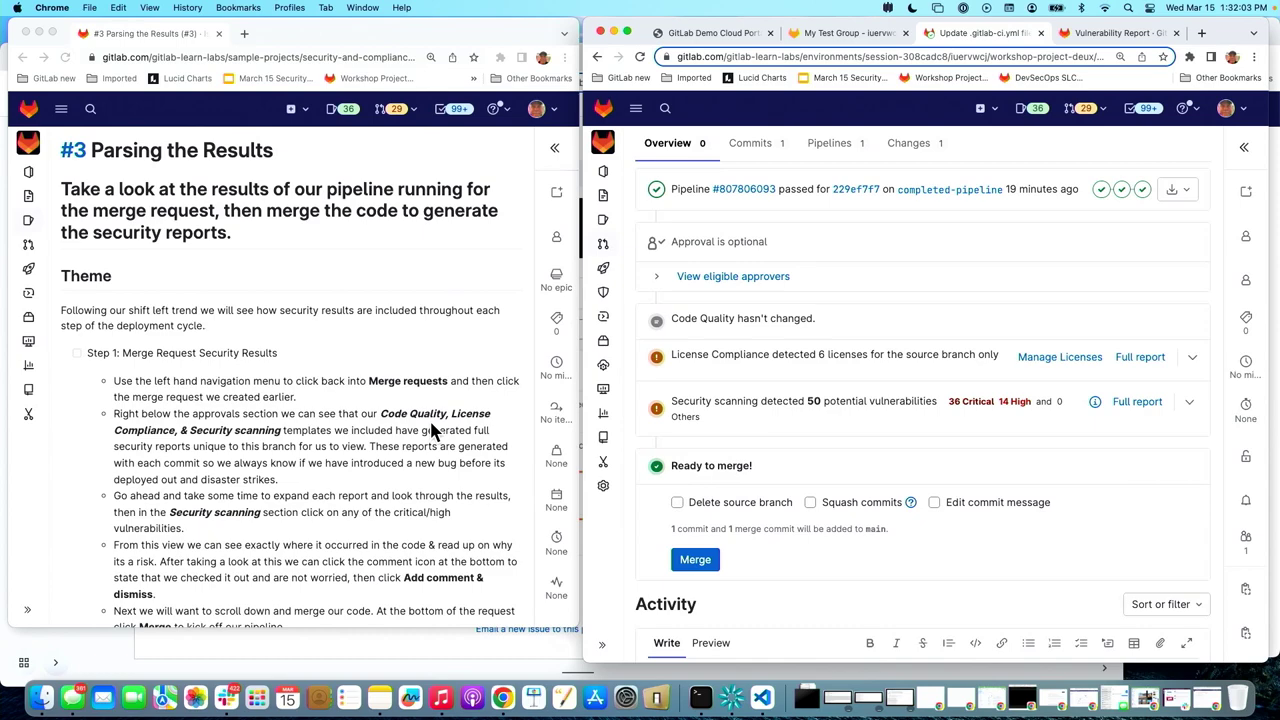
pyautogui.scroll(-3, 432, 428)
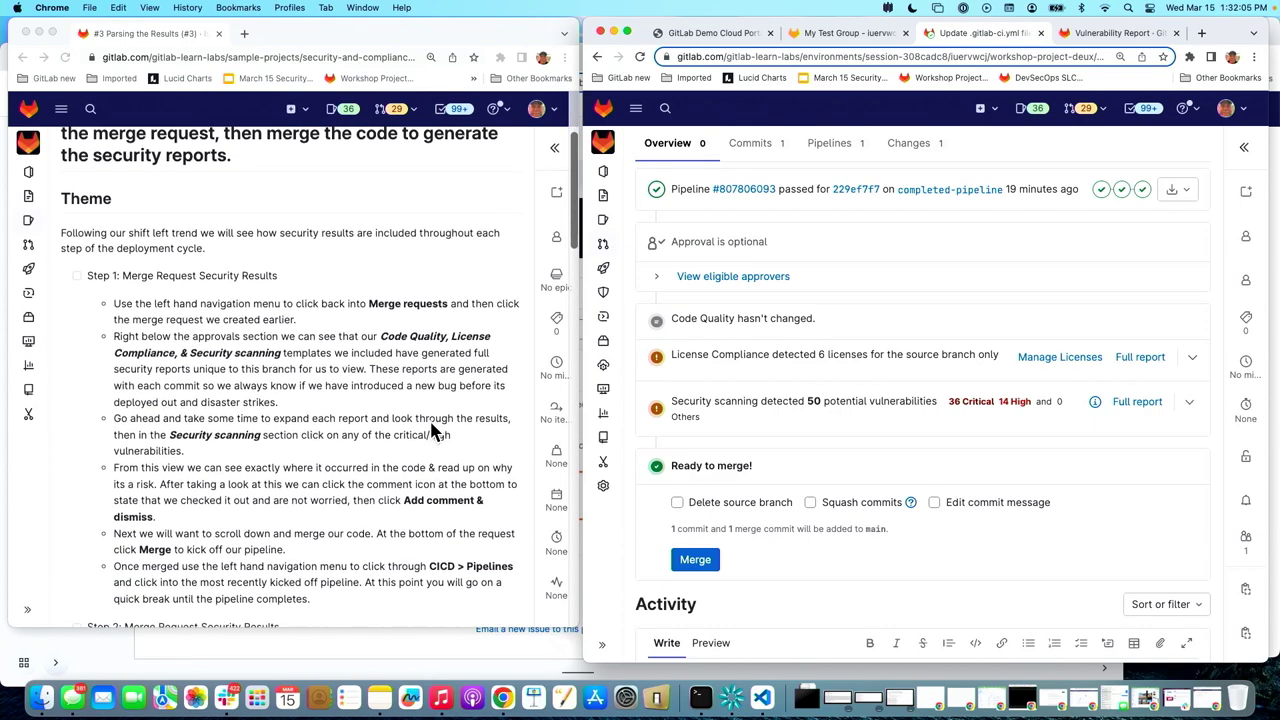
pyautogui.scroll(-1, 432, 428)
pyautogui.scroll(-2, 340, 411)
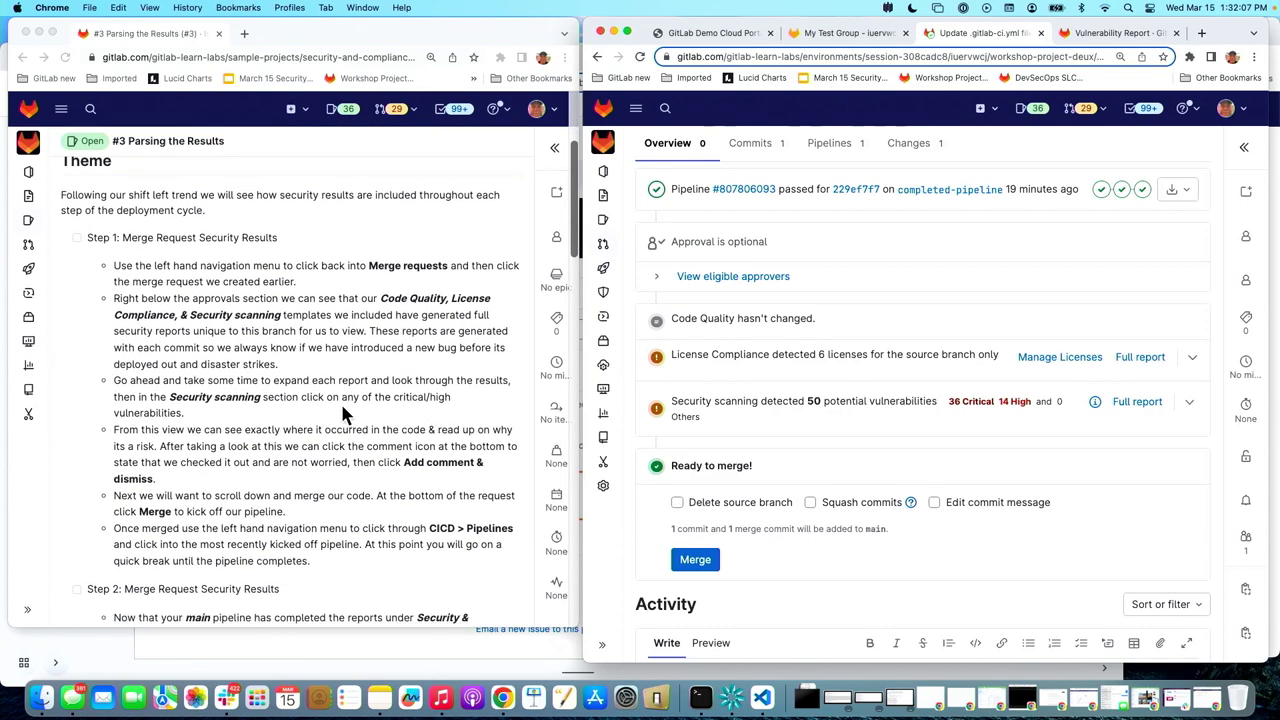
pyautogui.scroll(-1, 342, 413)
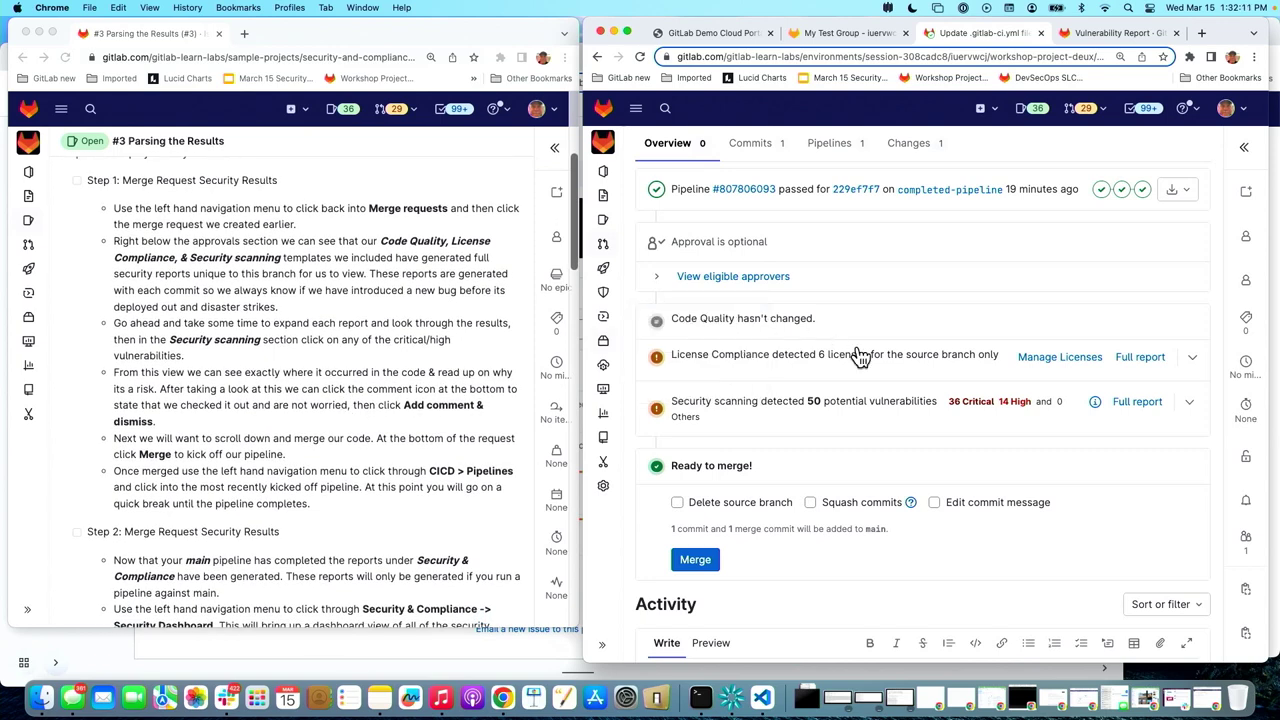
pyautogui.click(1190, 405)
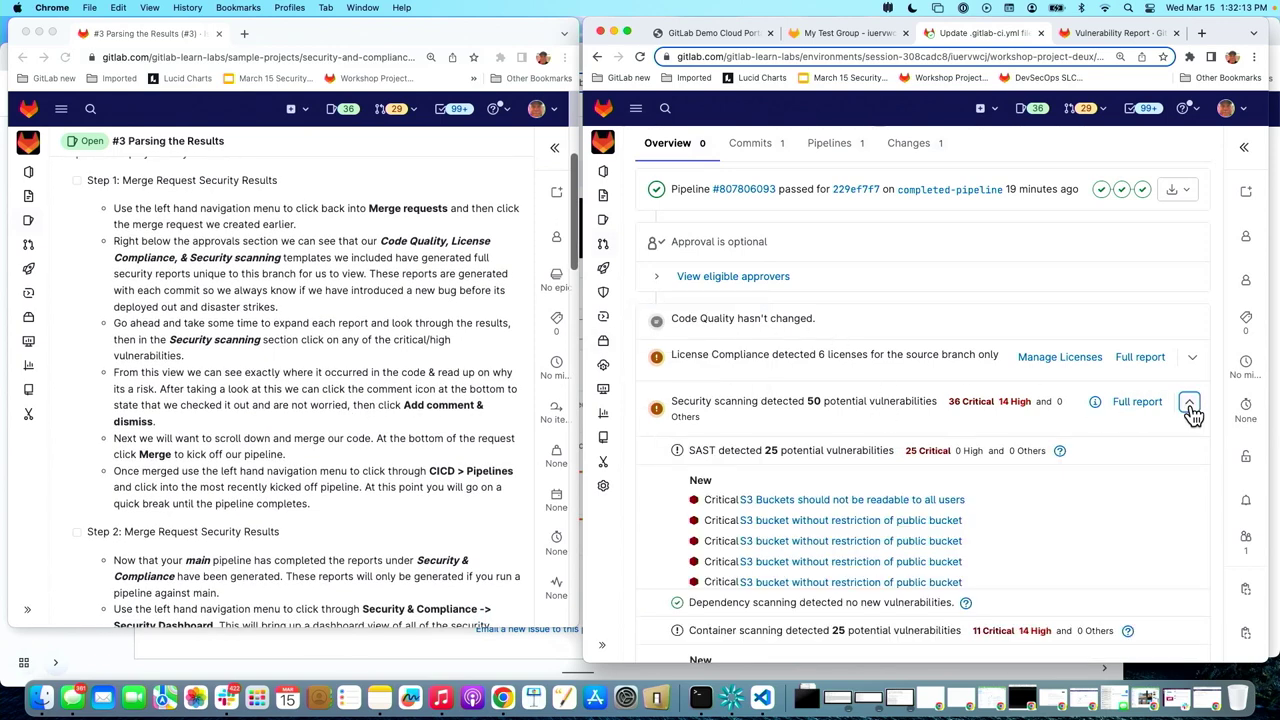
# Show the details of the Critical 'S3 Buckets should not be readable to all users' finding.
pyautogui.scroll(-3, 1025, 448)
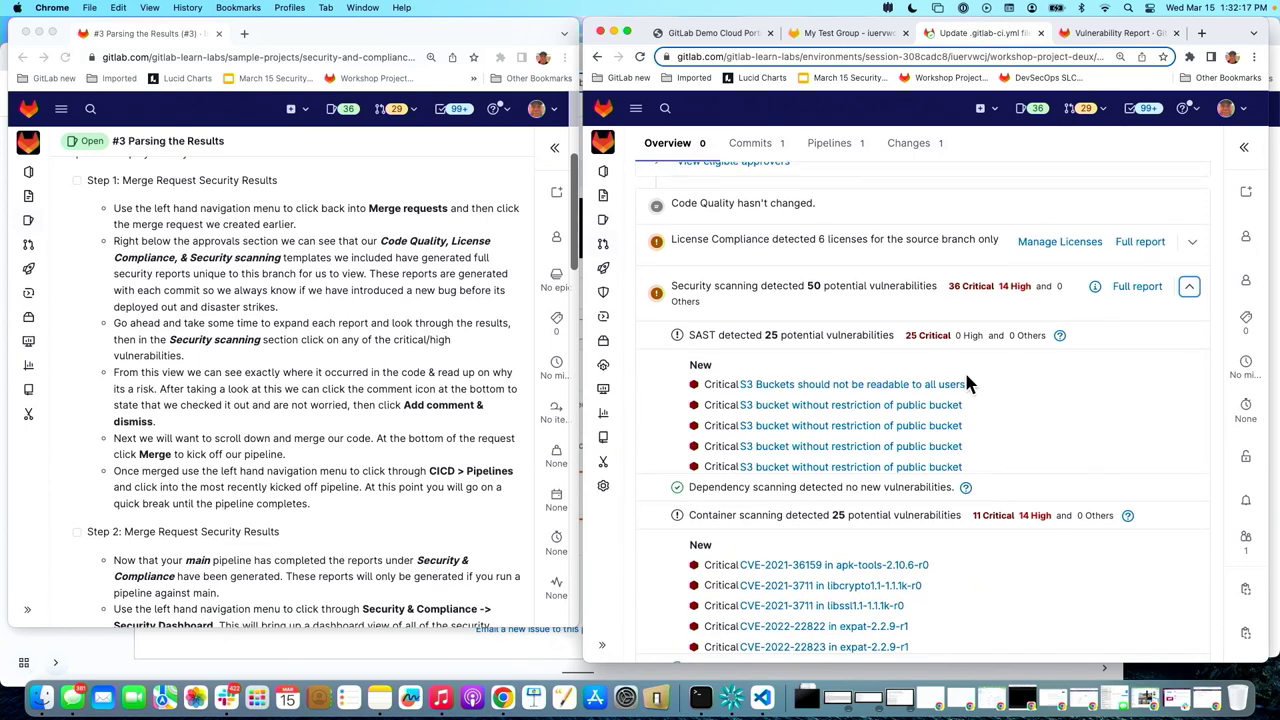
pyautogui.scroll(-2, 1025, 393)
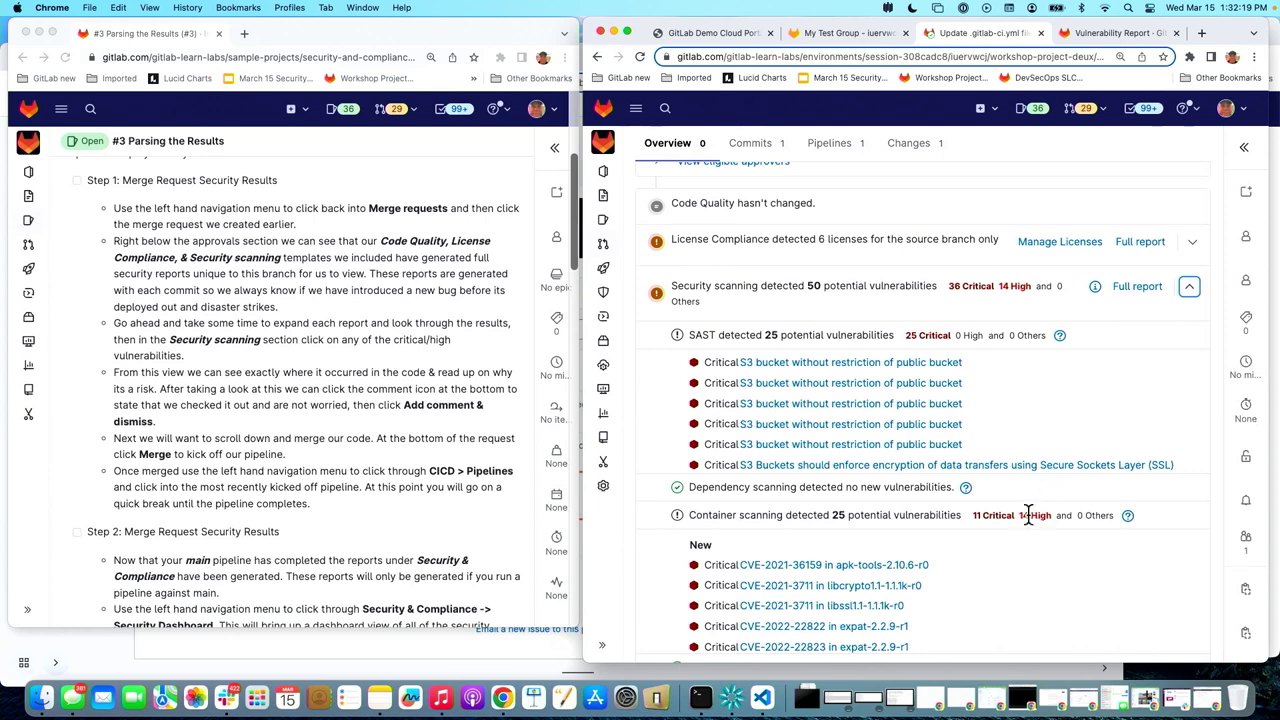
pyautogui.scroll(-2, 1020, 530)
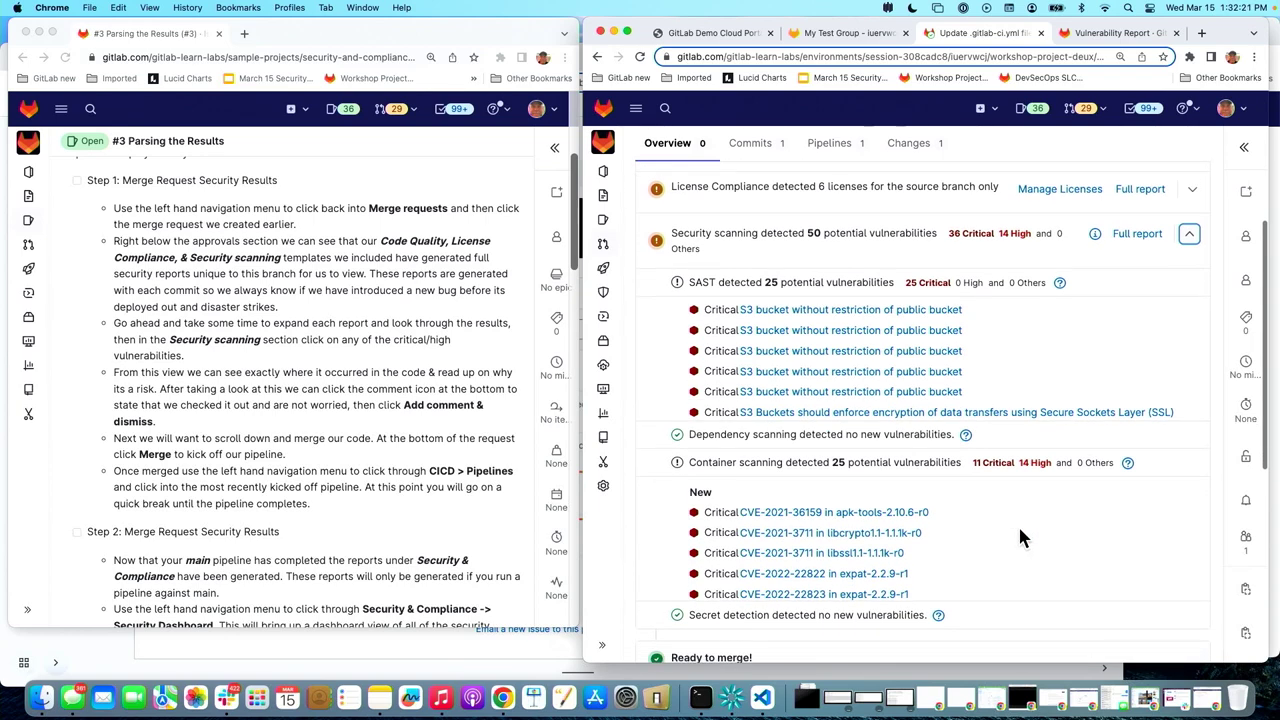
pyautogui.scroll(1, 1038, 397)
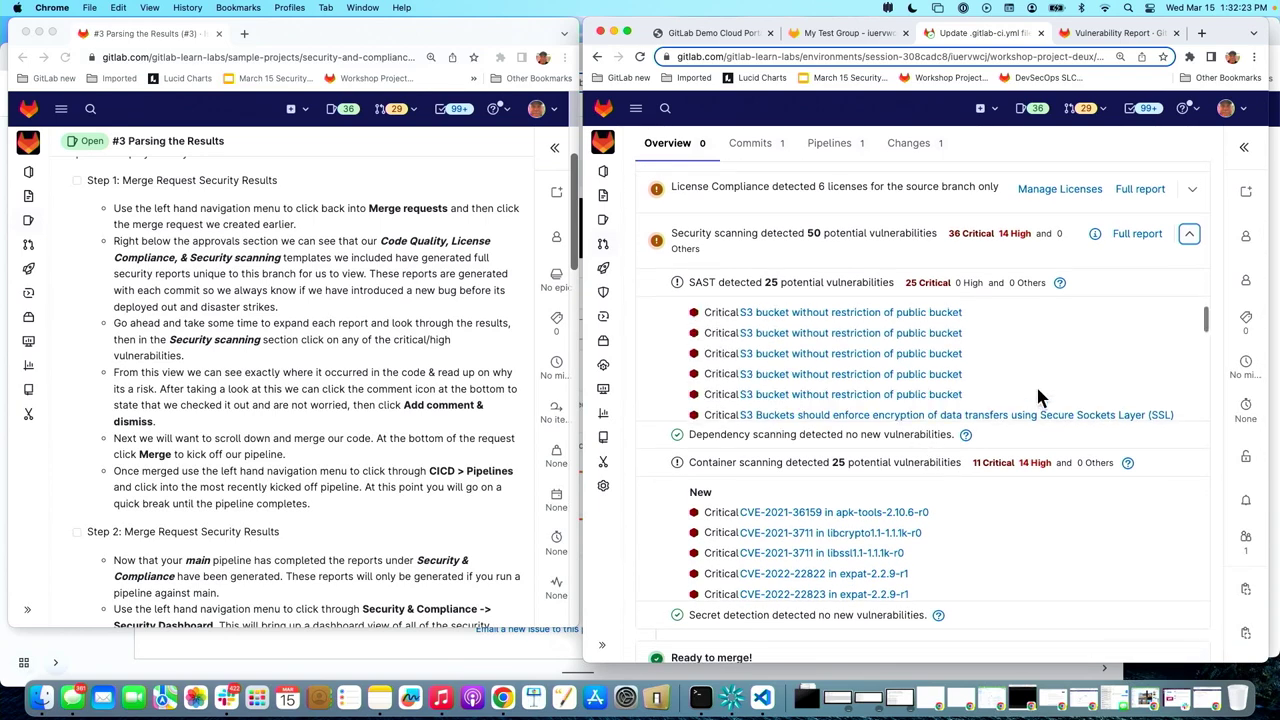
pyautogui.scroll(2, 1038, 397)
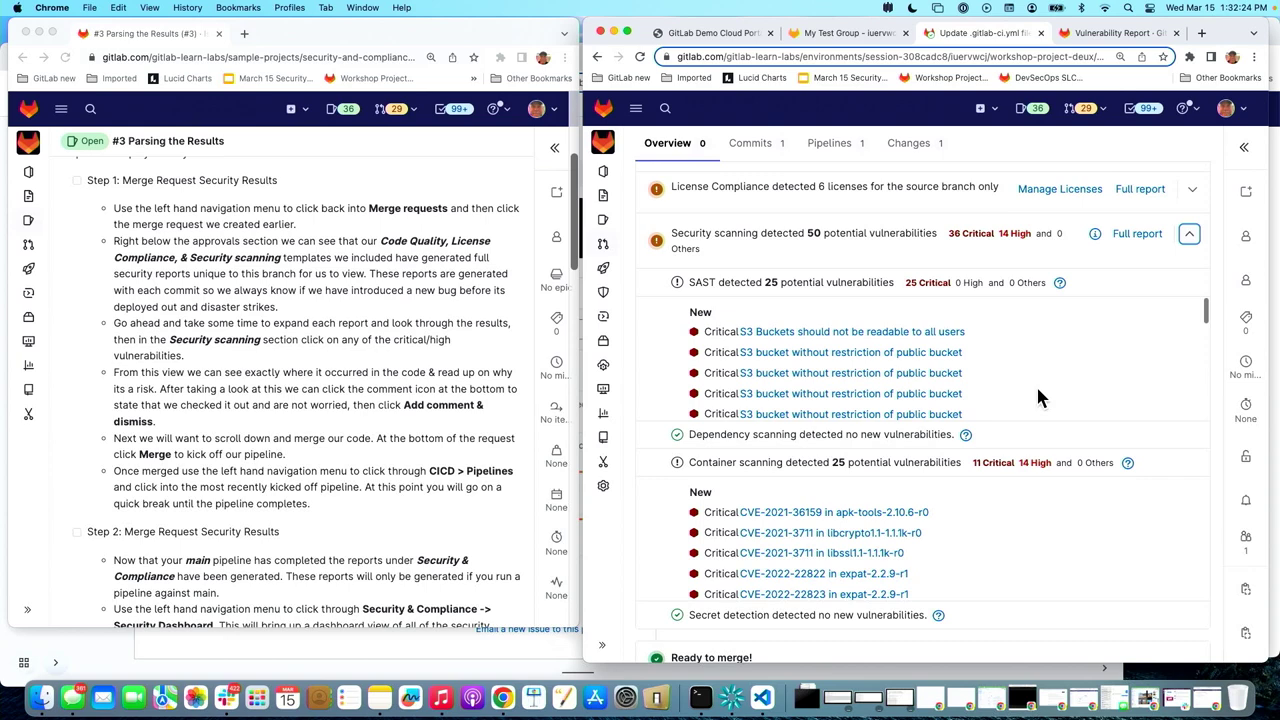
pyautogui.click(907, 333)
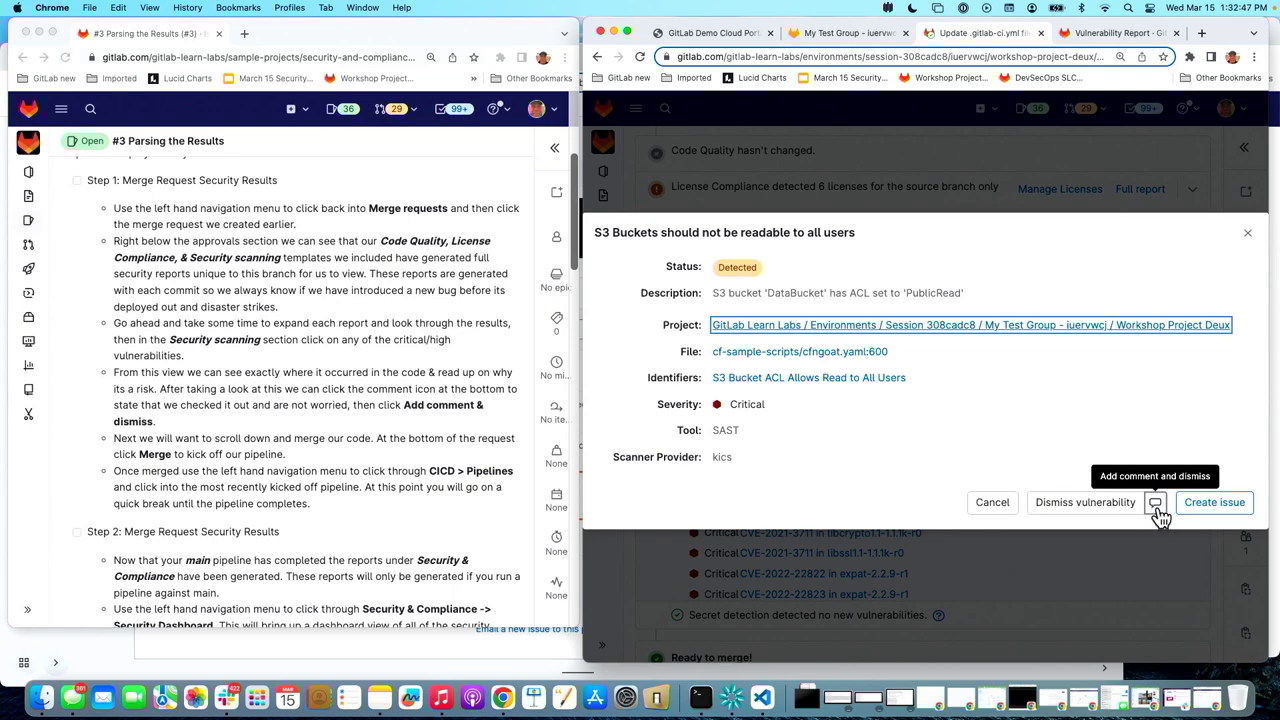
# Dismiss the S3 bucket finding with the comment 'we are dis'.
pyautogui.click(1156, 506)
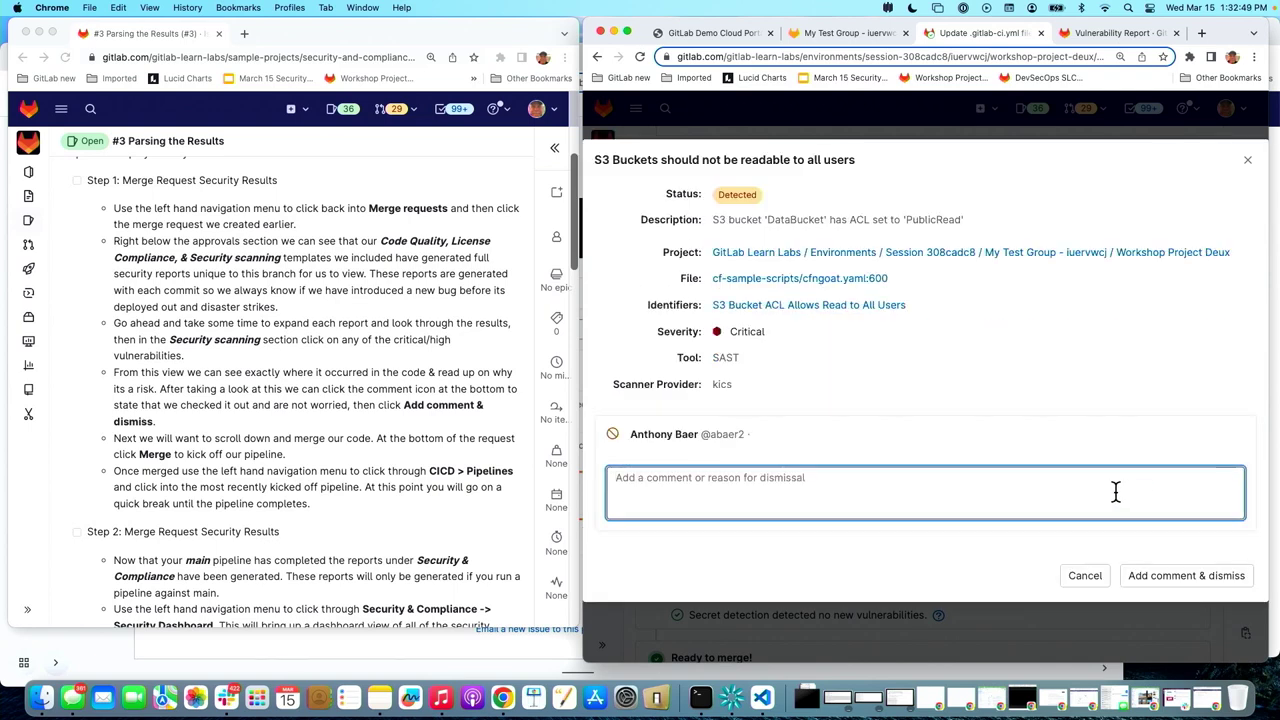
pyautogui.write('we are dismiss this')
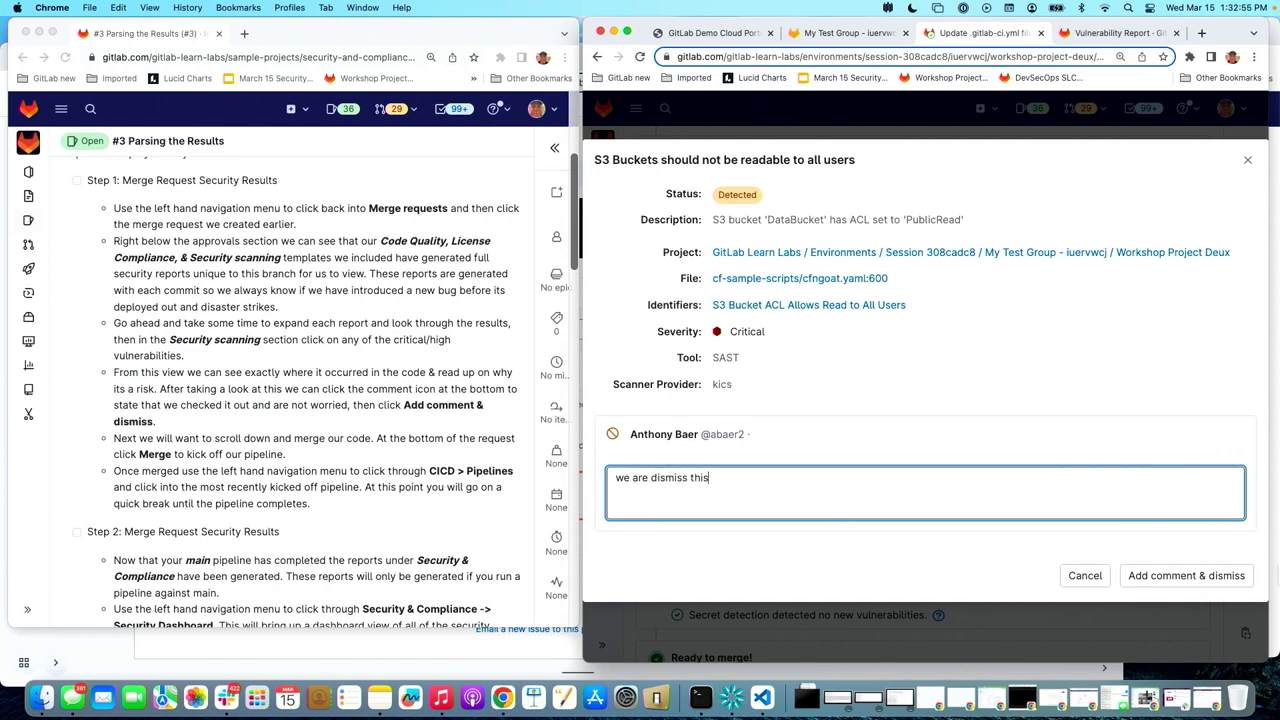
pyautogui.click(1190, 580)
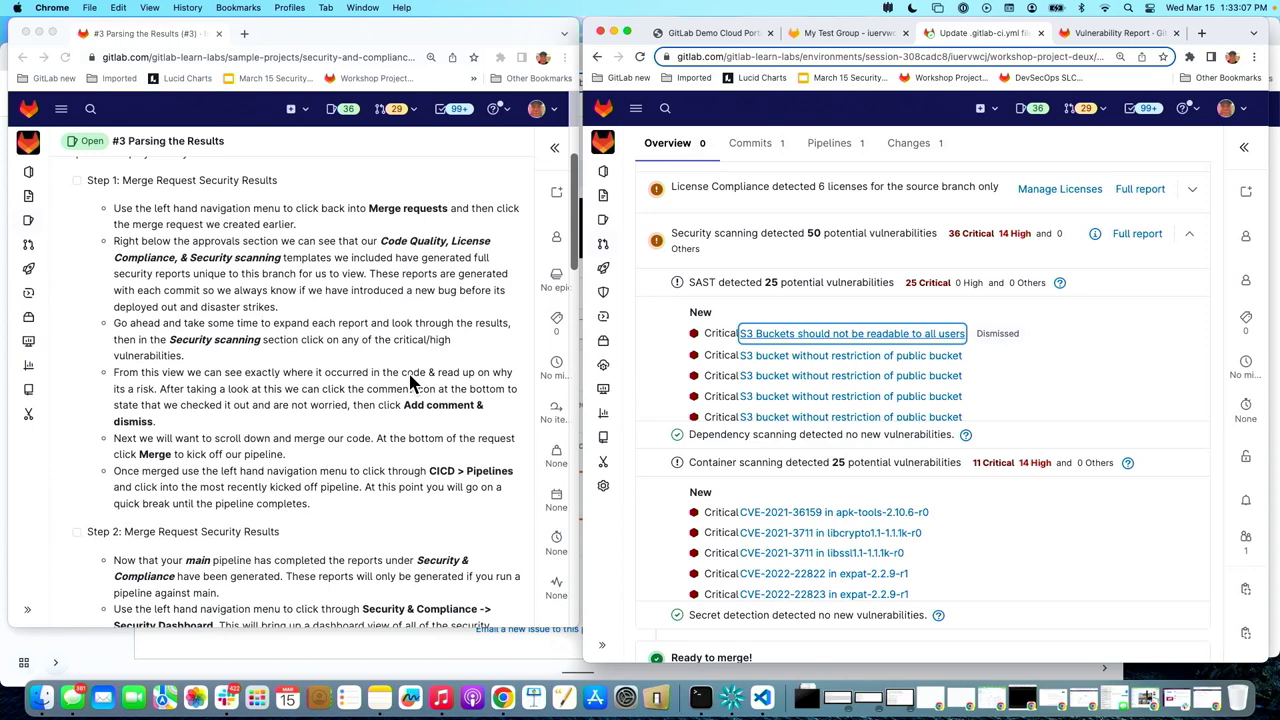
# Merge the 'Update .gitlab-ci.yml file' merge request into main from the Ready to merge section.
pyautogui.scroll(-2, 410, 380)
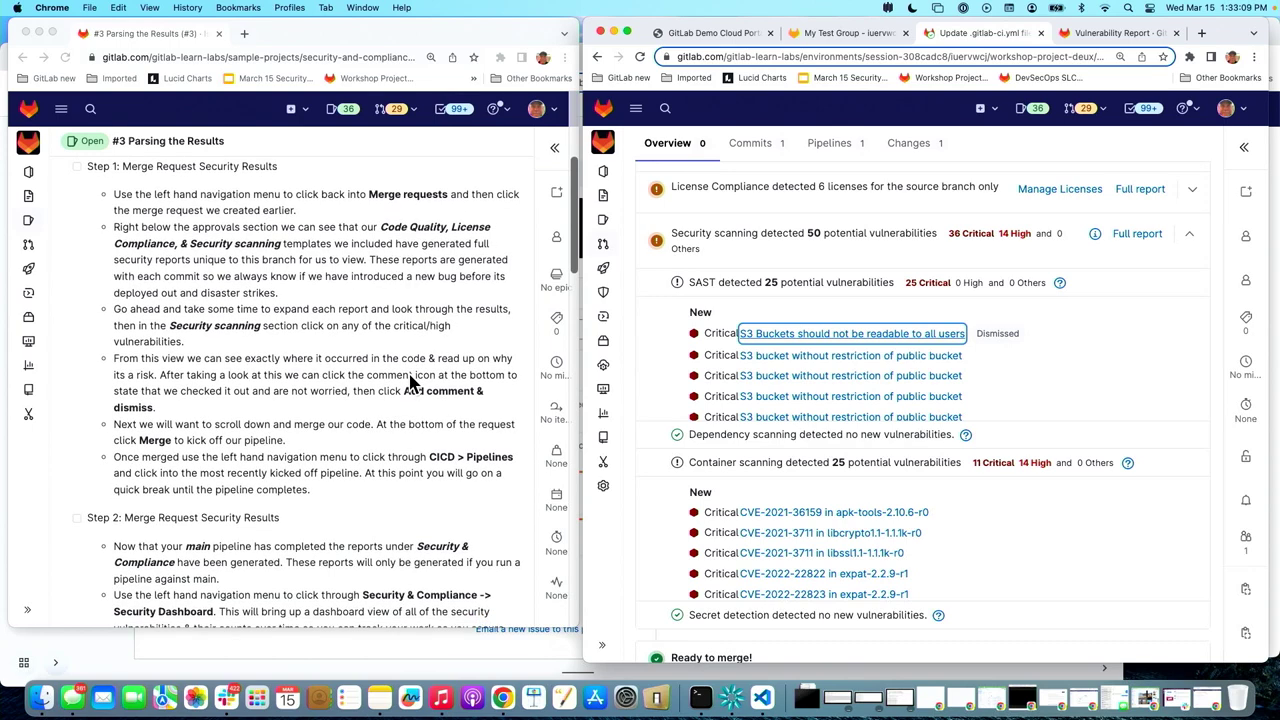
pyautogui.scroll(-3, 1054, 385)
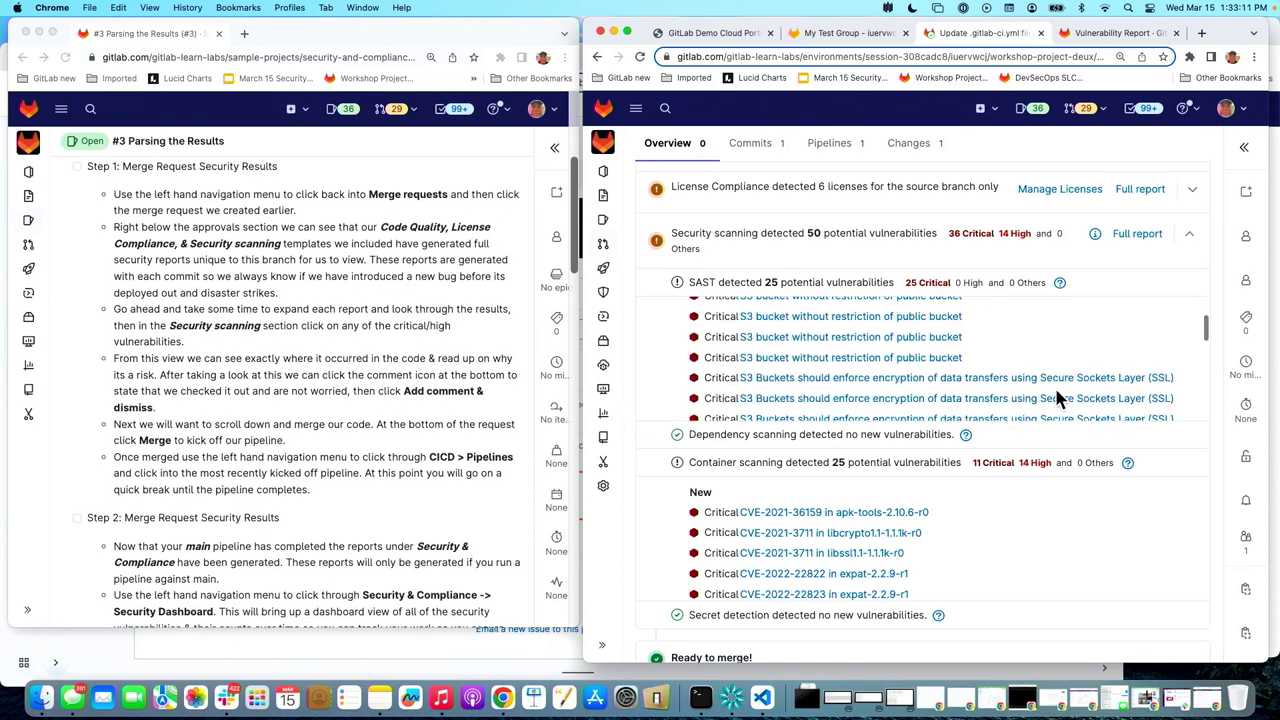
pyautogui.scroll(-3, 1041, 511)
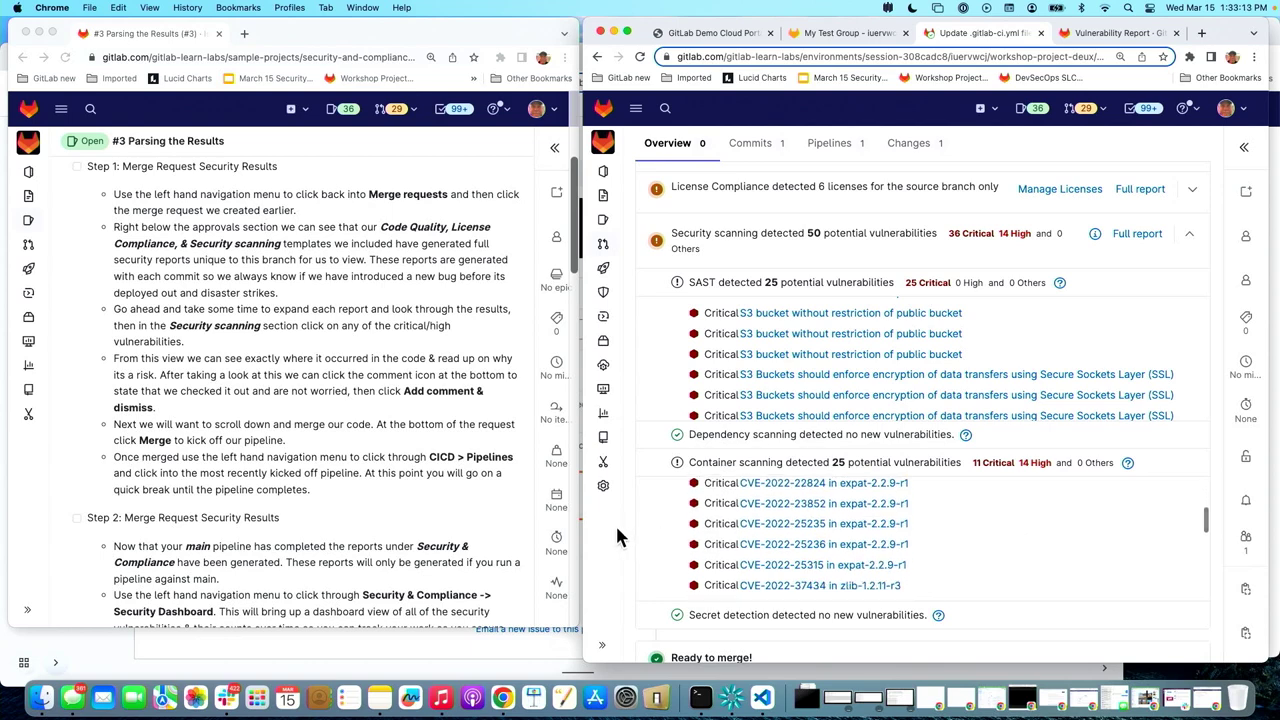
pyautogui.scroll(-5, 600, 541)
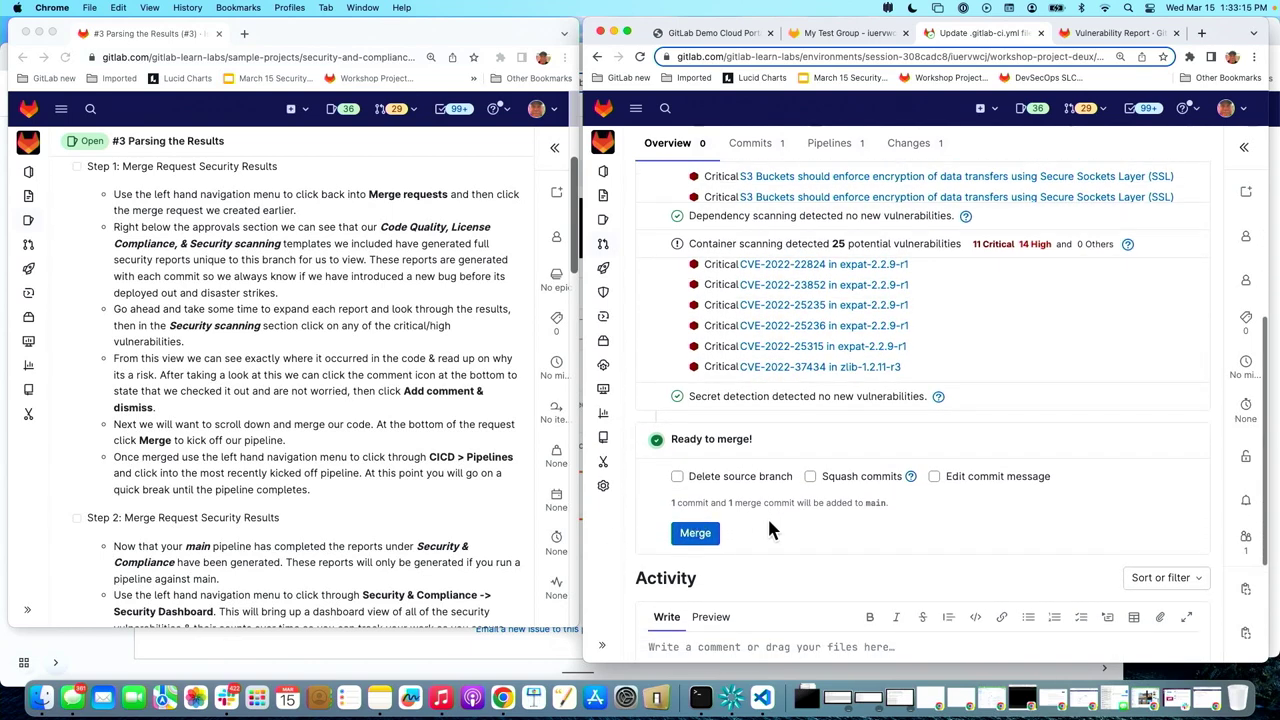
pyautogui.click(697, 535)
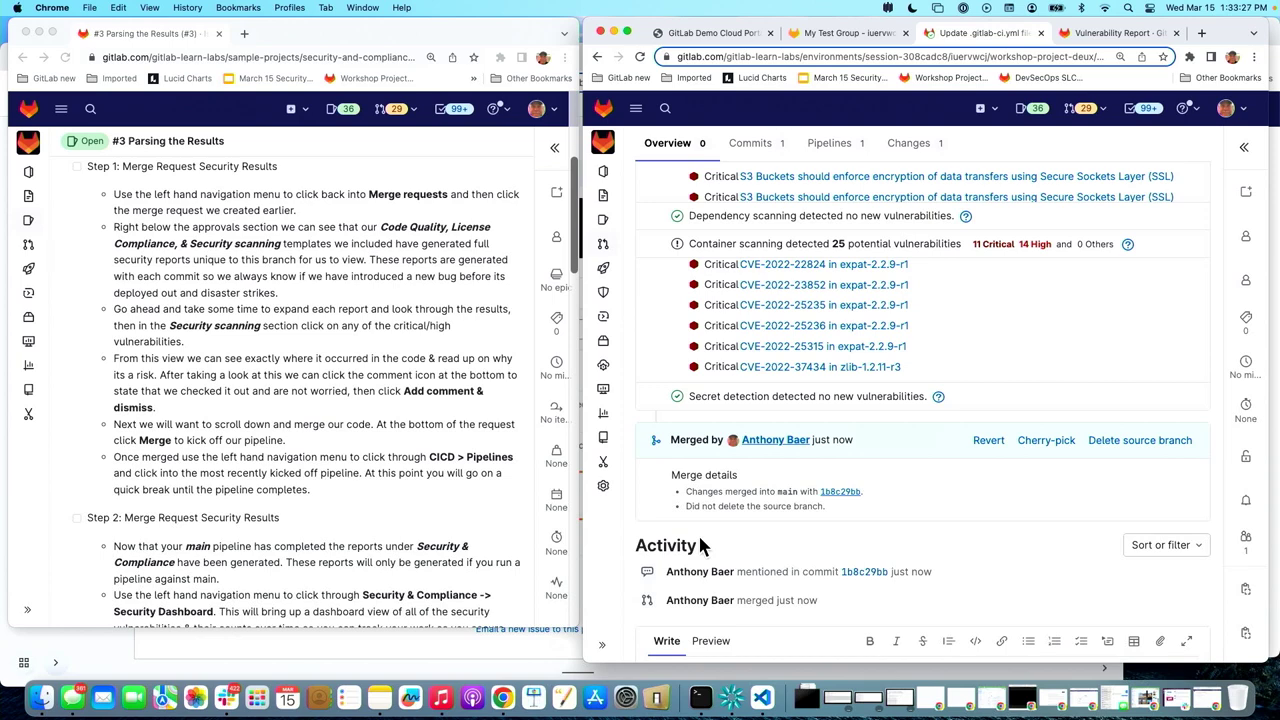
pyautogui.scroll(10, 920, 370)
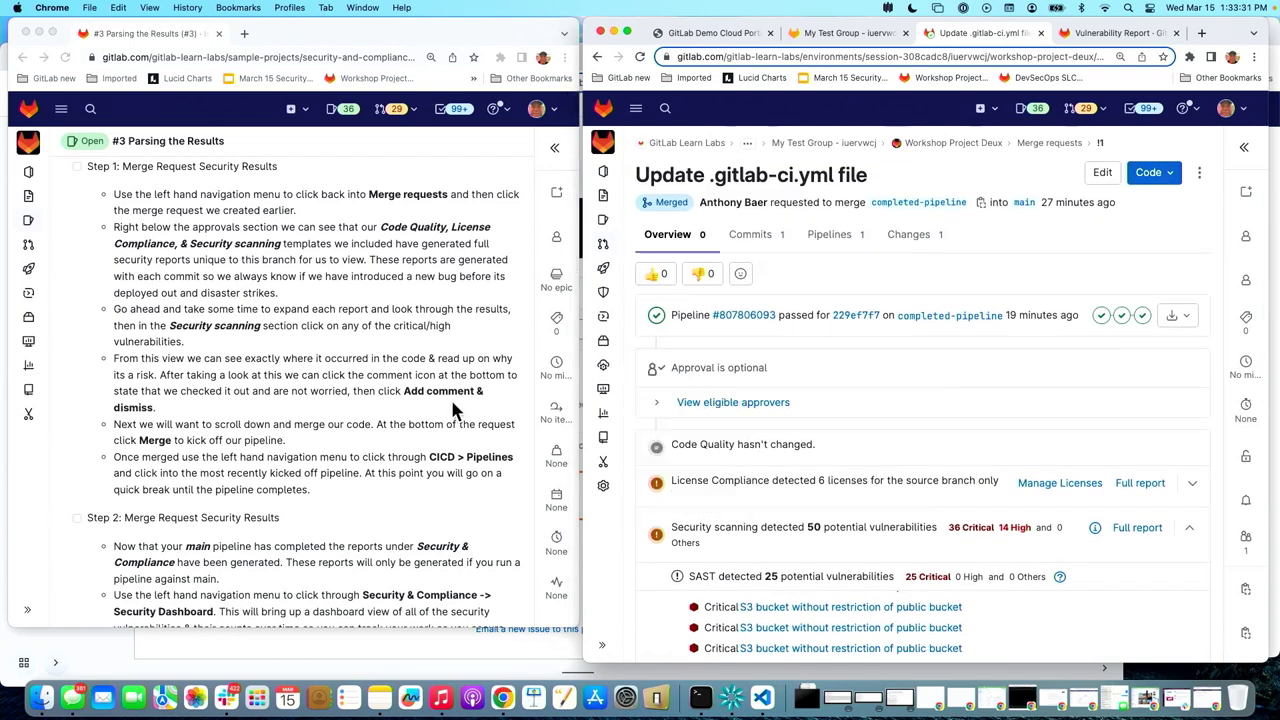
pyautogui.moveTo(605, 268)
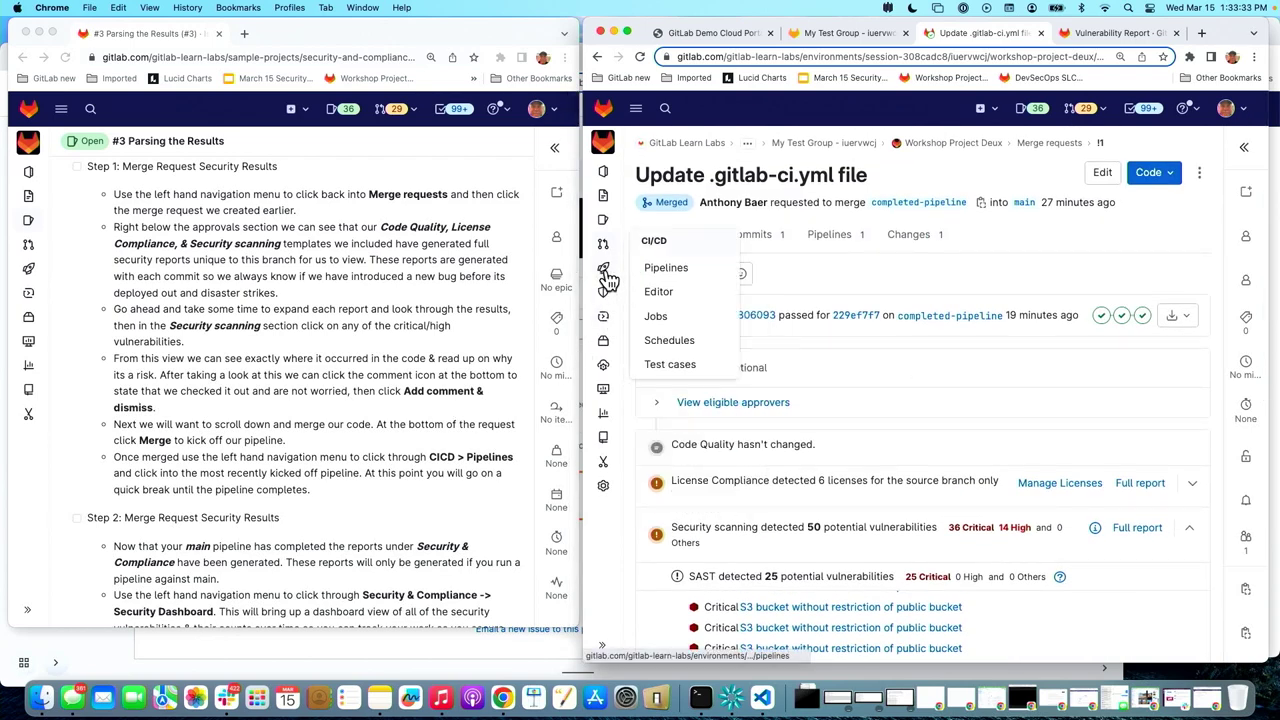
# Open the newly running main pipeline from the project's pipelines list.
pyautogui.click(668, 270)
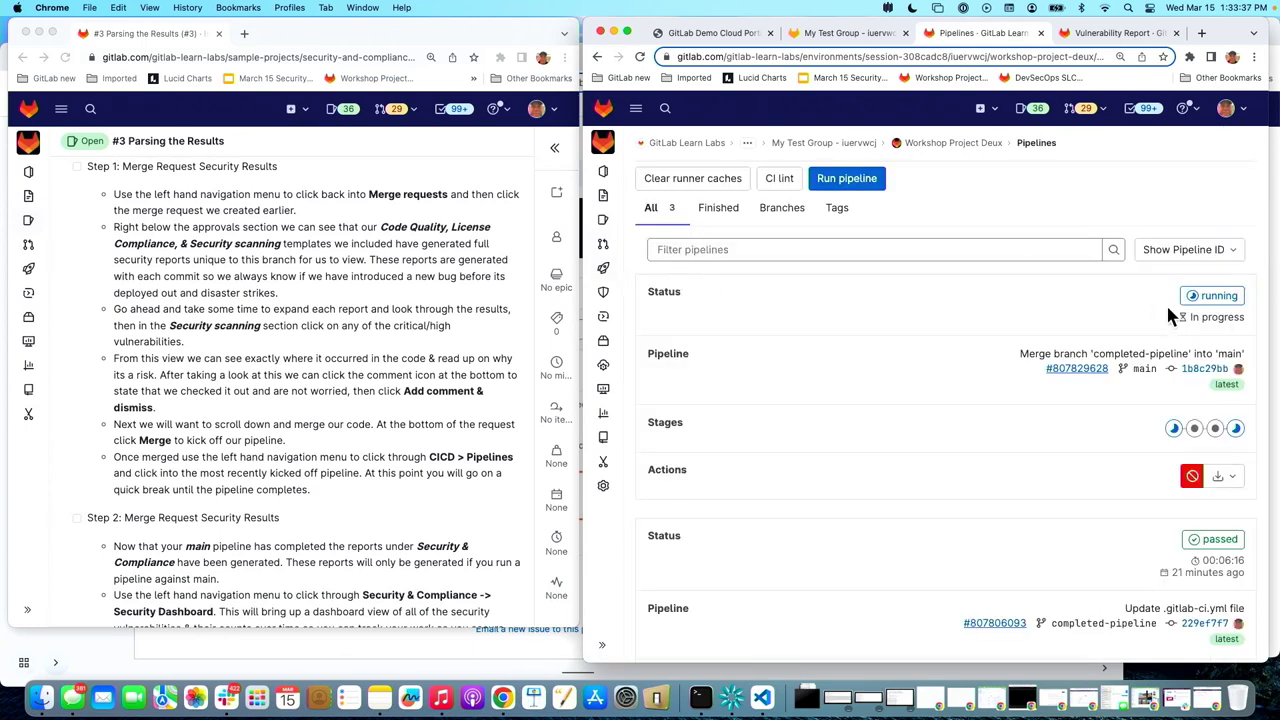
pyautogui.click(1224, 297)
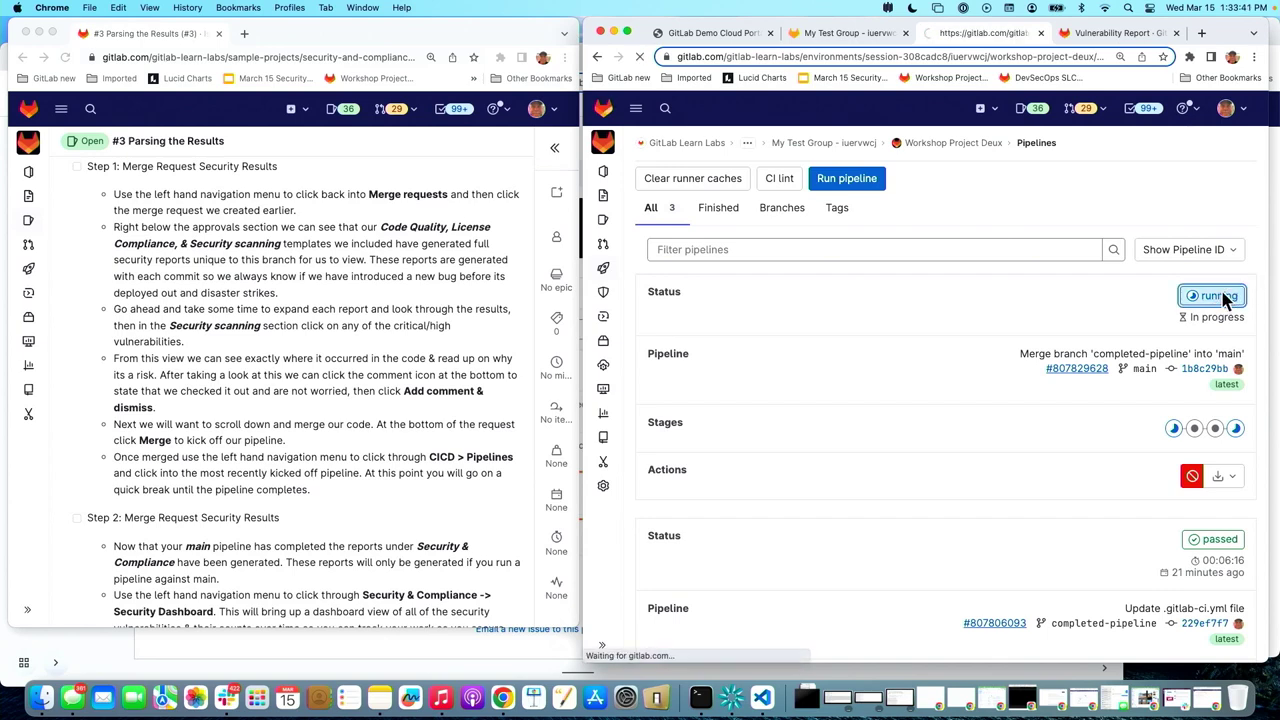
pyautogui.scroll(-4, 1030, 377)
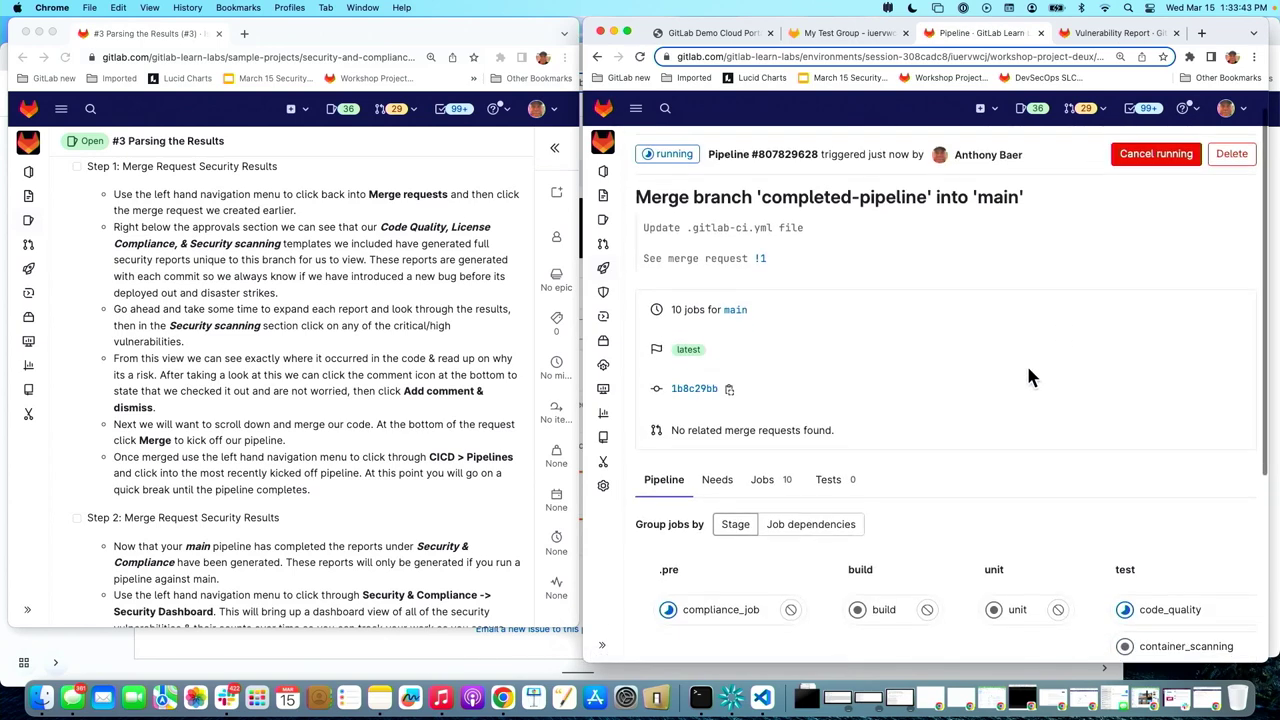
pyautogui.scroll(-3, 1030, 375)
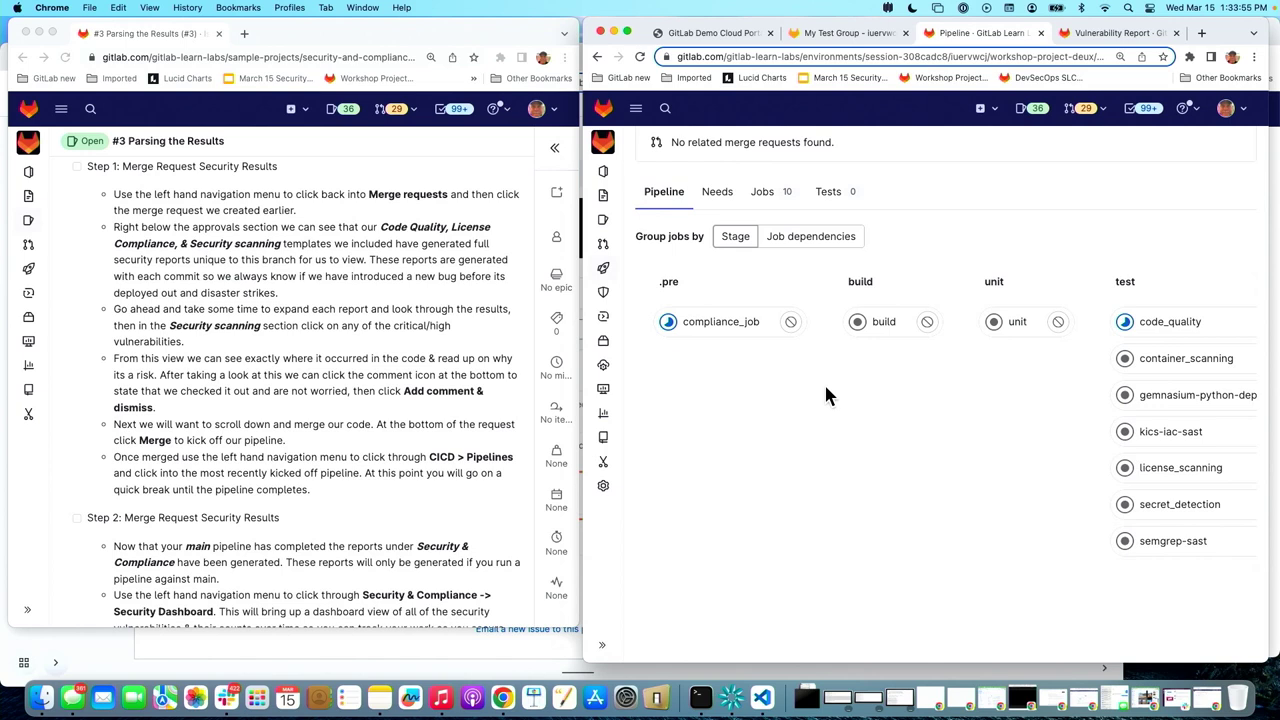
# Inspect the pipeline graph: compliance_job passed, build and code_quality running, test jobs pending.
pyautogui.moveTo(824, 382); pyautogui.dragTo(712, 286)
pyautogui.click(772, 455)
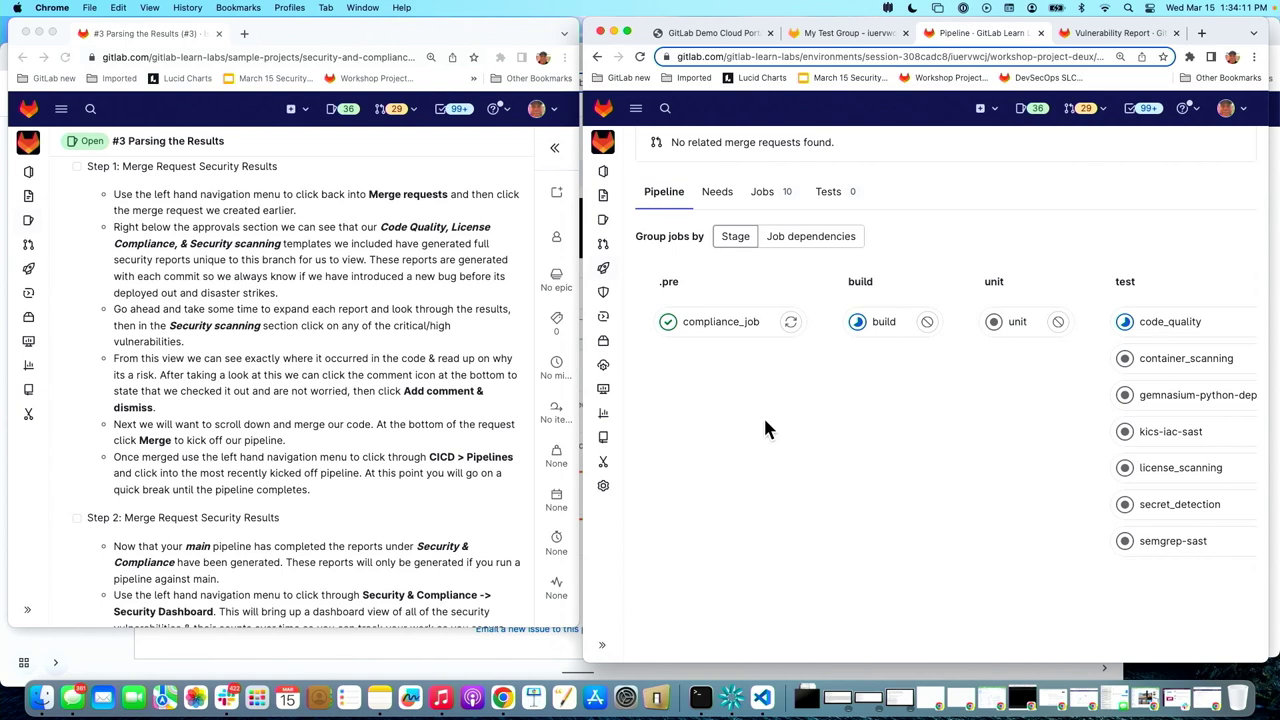
pyautogui.hscroll(3, 912, 451)
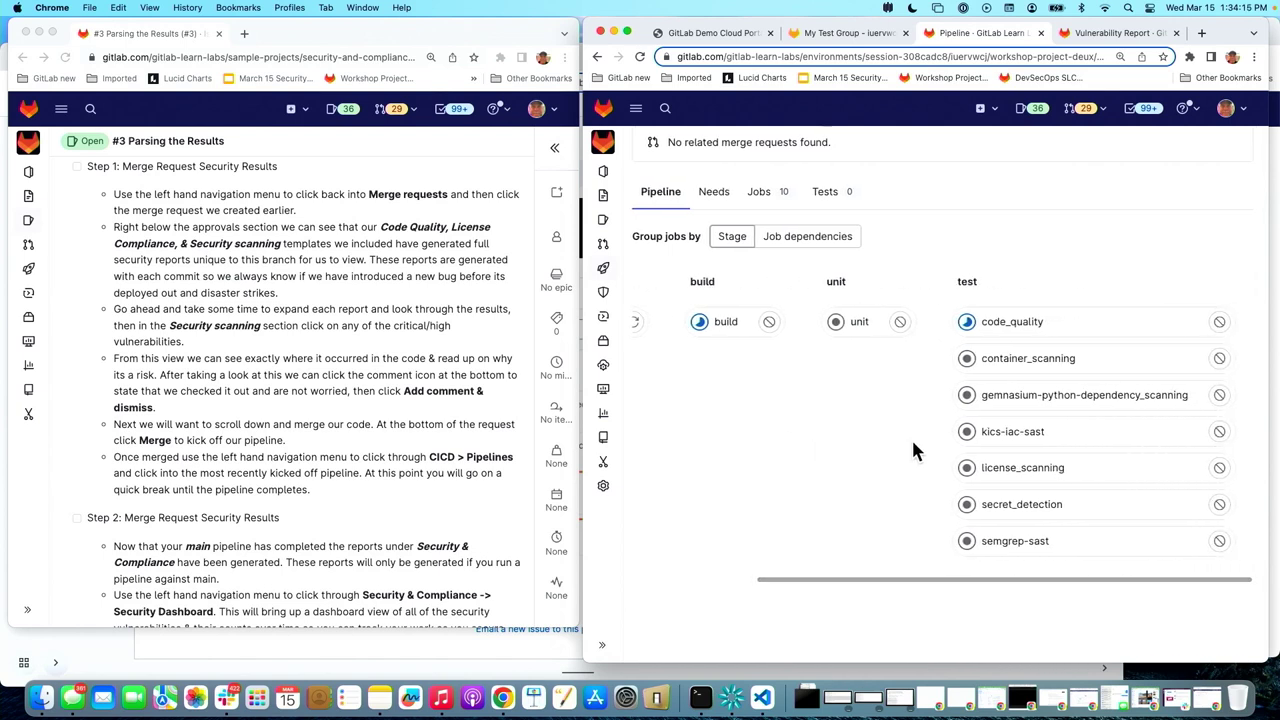
pyautogui.hscroll(-2, 913, 443)
pyautogui.hscroll(-1, 911, 451)
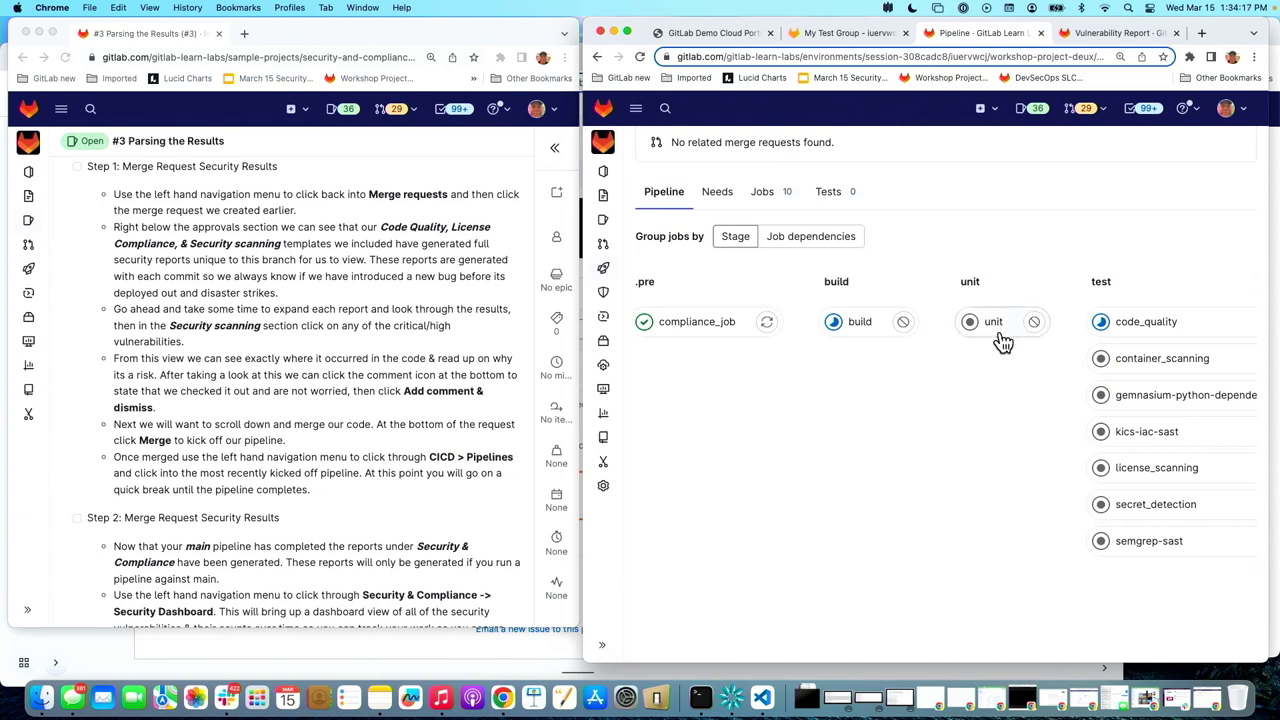
pyautogui.hscroll(-1, 946, 383)
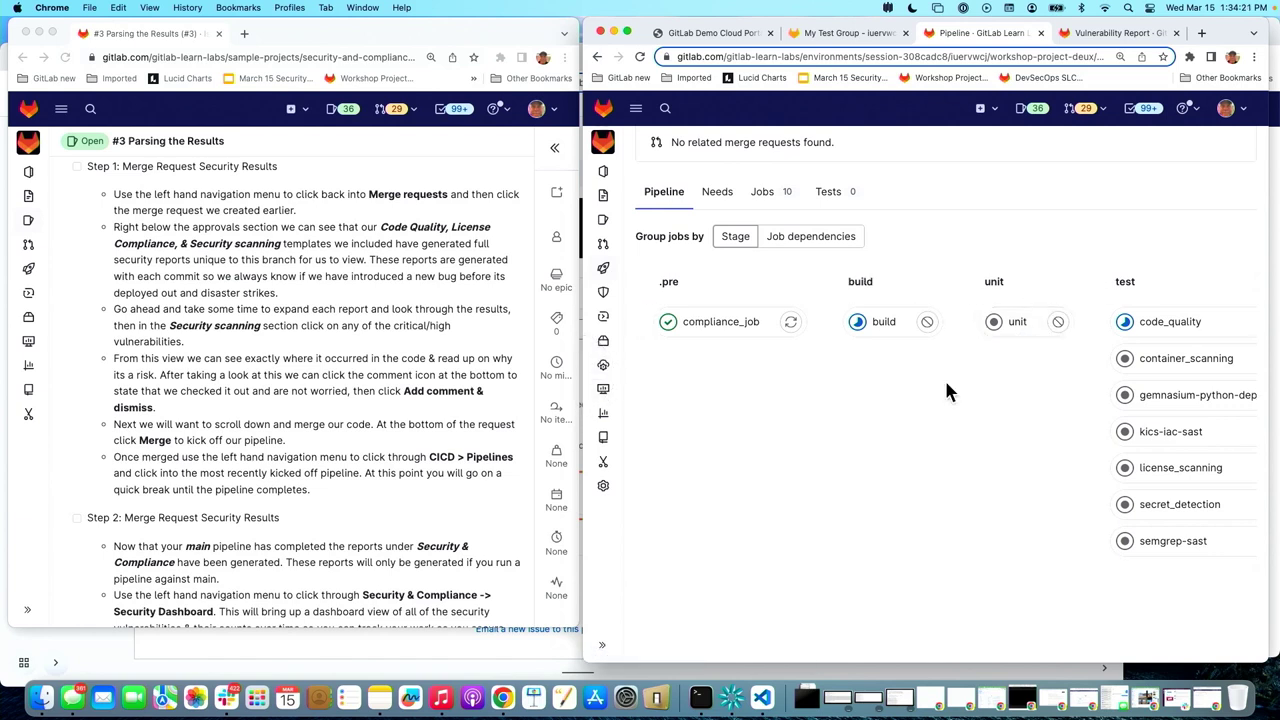
pyautogui.scroll(-3, 393, 407)
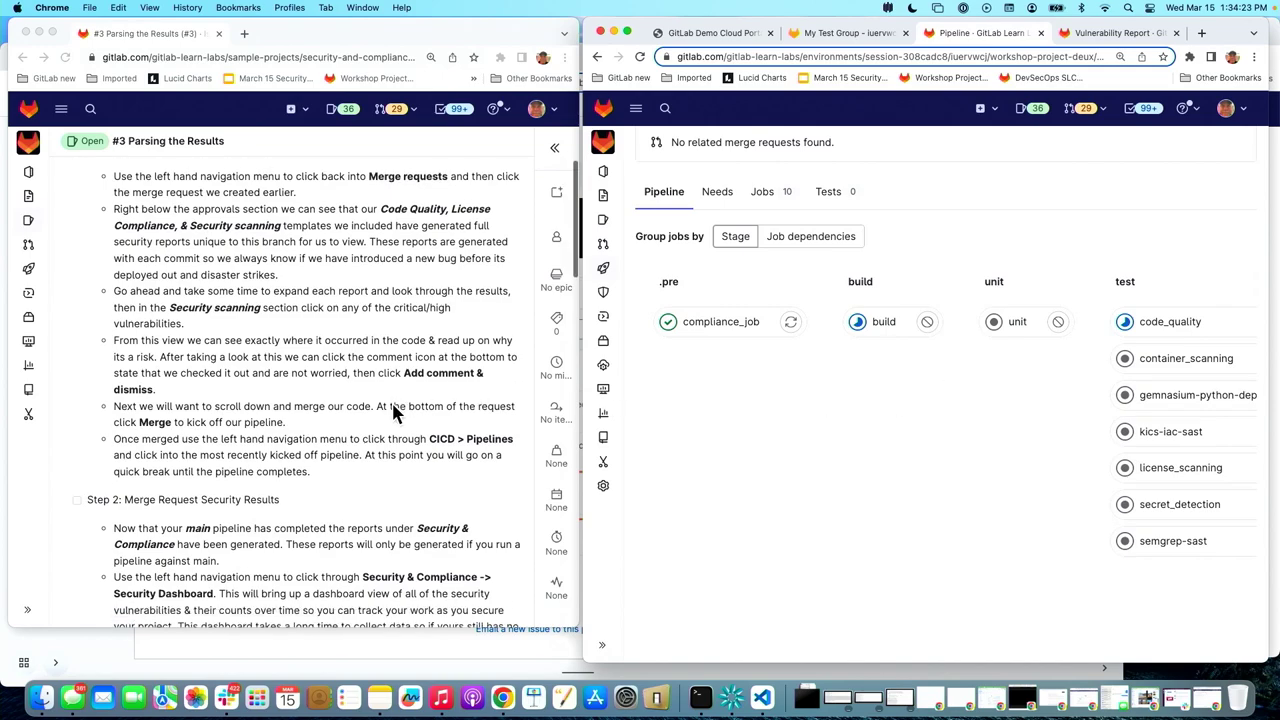
pyautogui.scroll(-1, 391, 414)
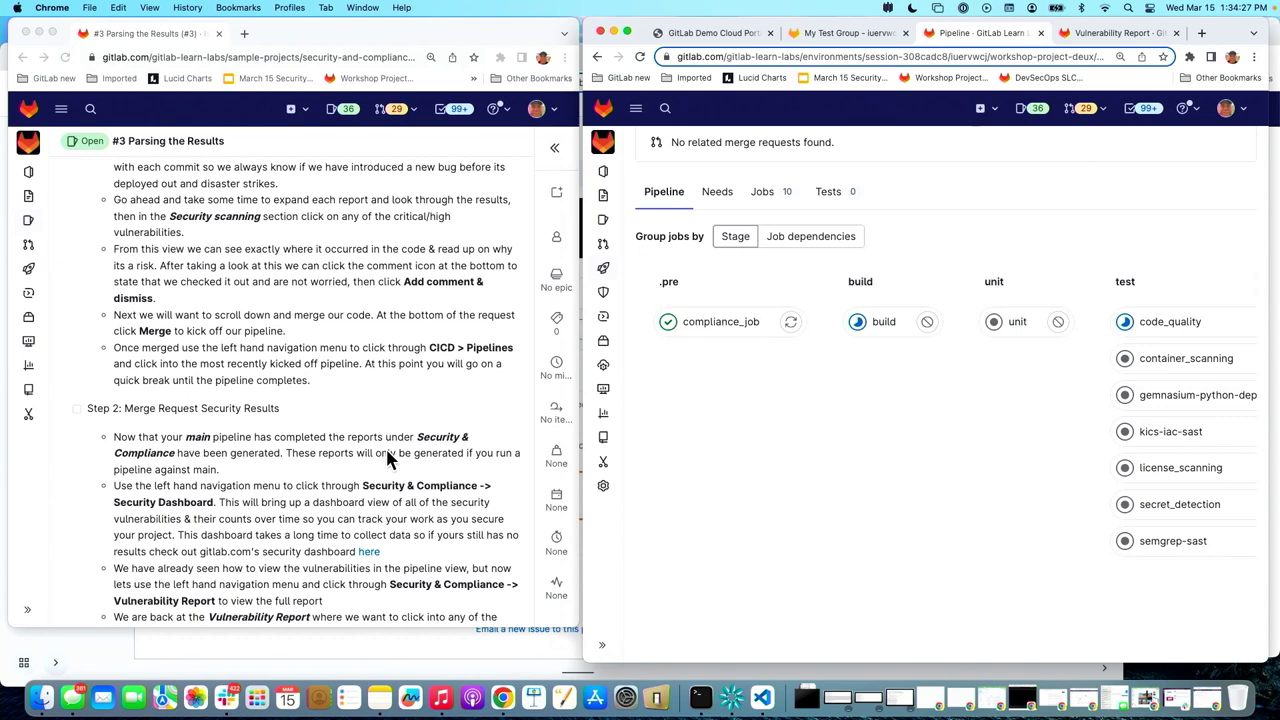
pyautogui.scroll(-2, 391, 457)
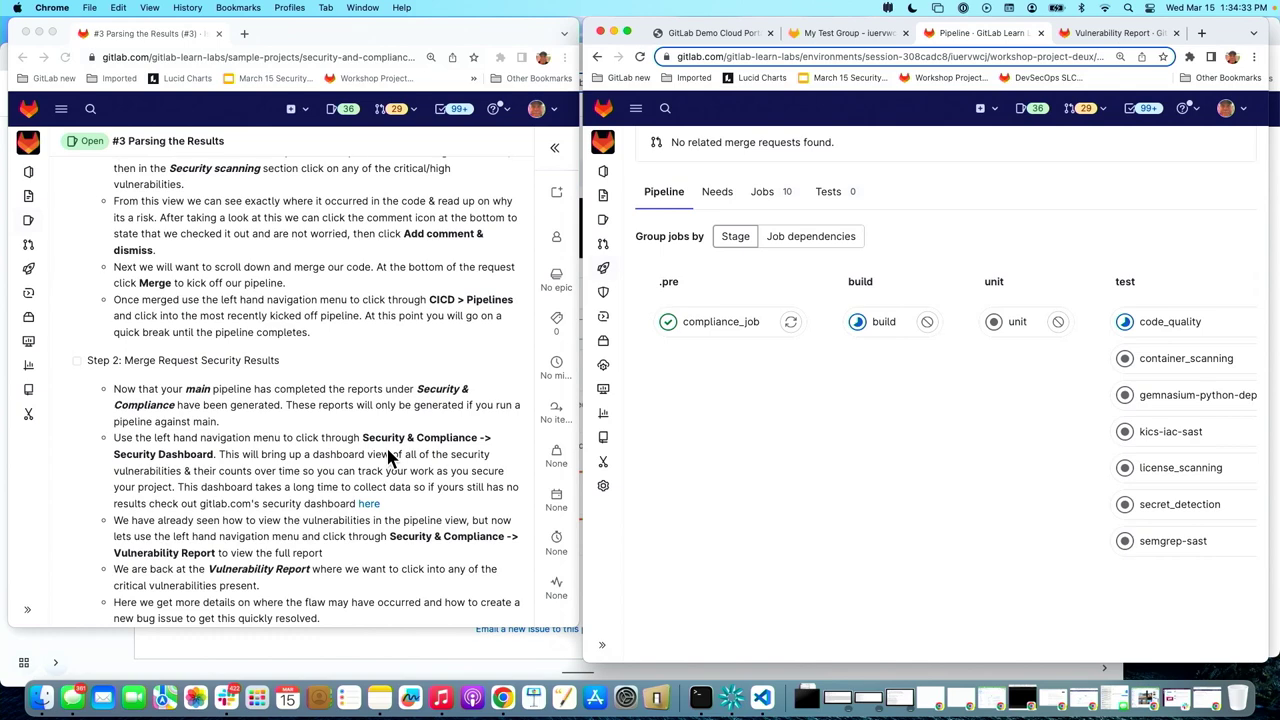
pyautogui.scroll(-2, 390, 457)
pyautogui.scroll(-1, 390, 457)
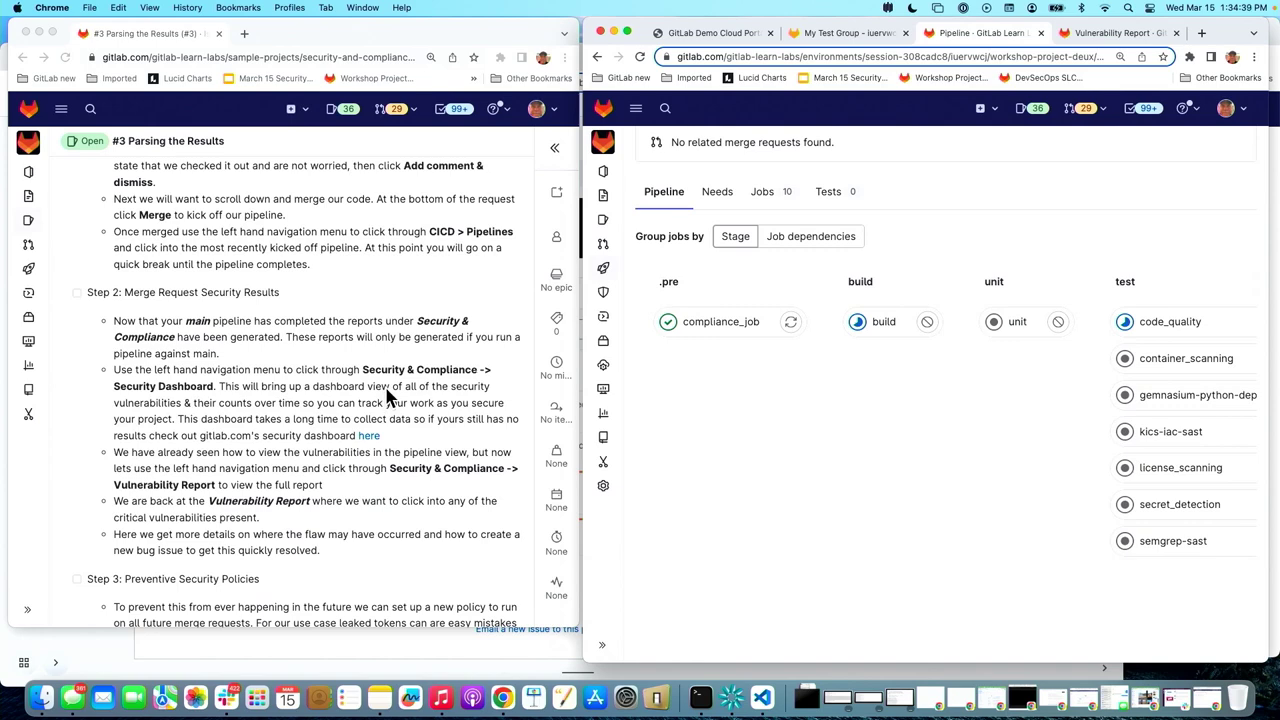
pyautogui.scroll(-3, 390, 397)
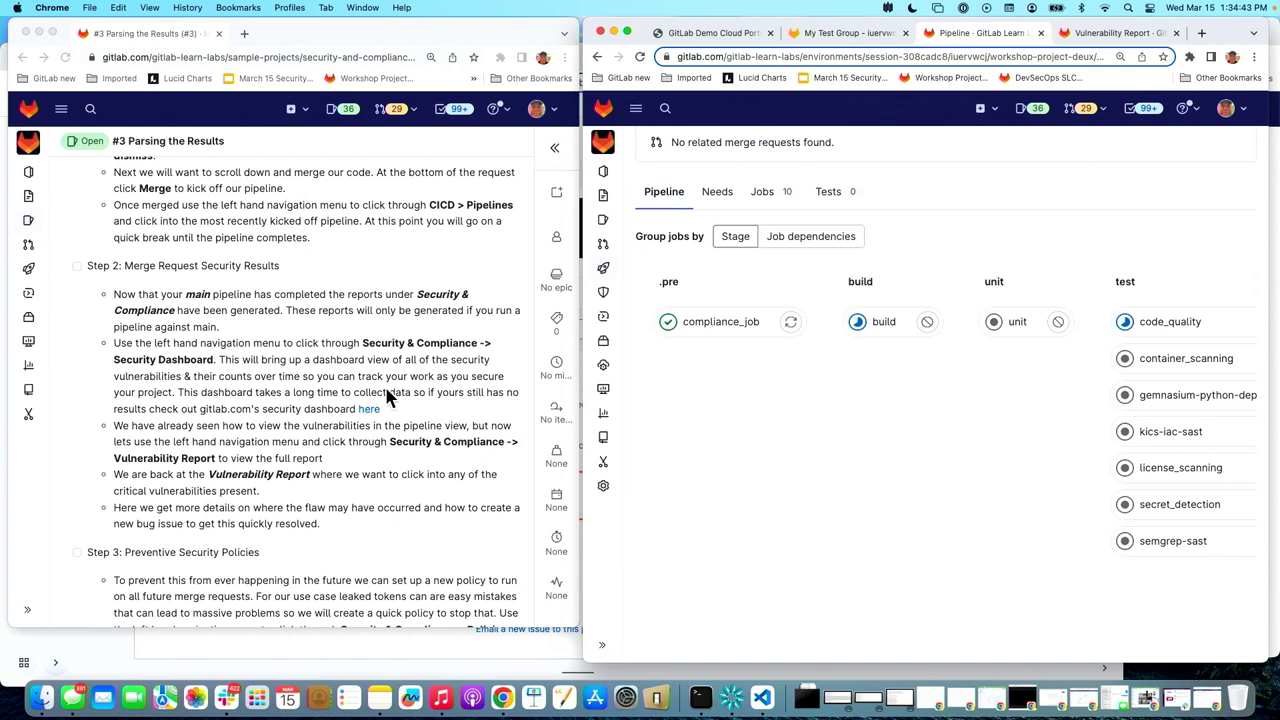
# Review the vulnerabilities-over-time chart on the project's Security dashboard.
pyautogui.click(1095, 36)
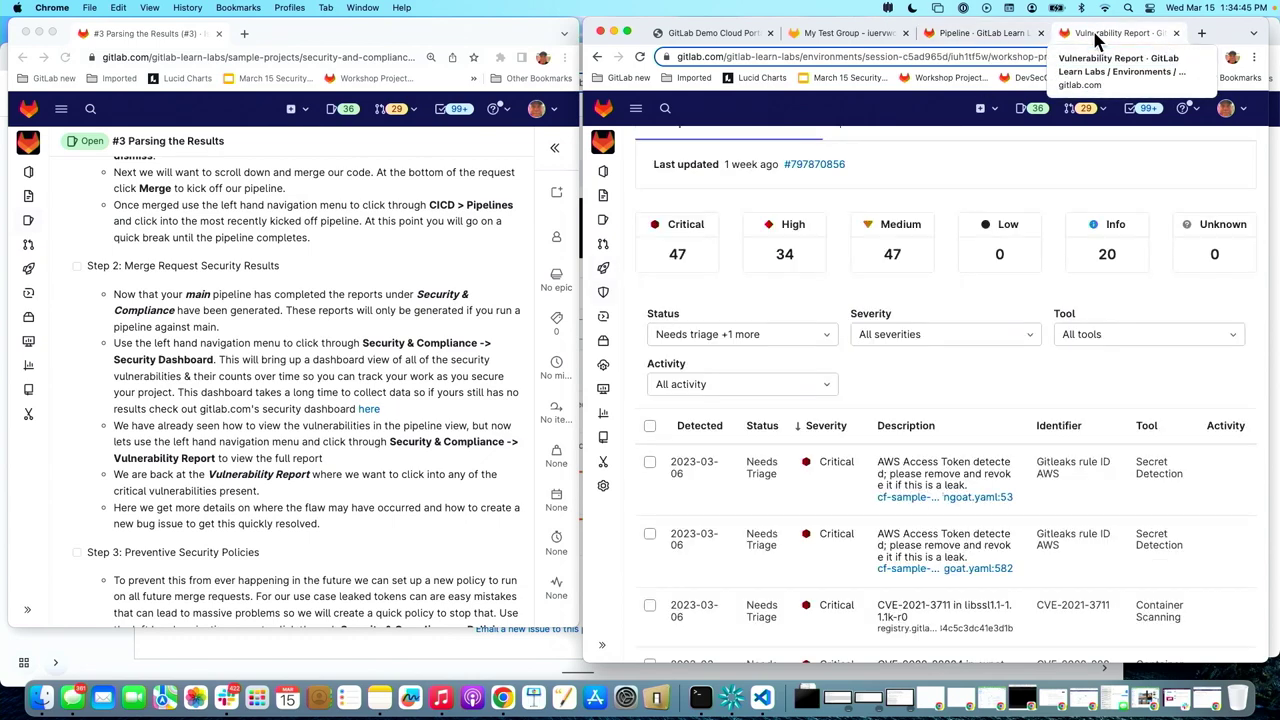
pyautogui.moveTo(604, 291)
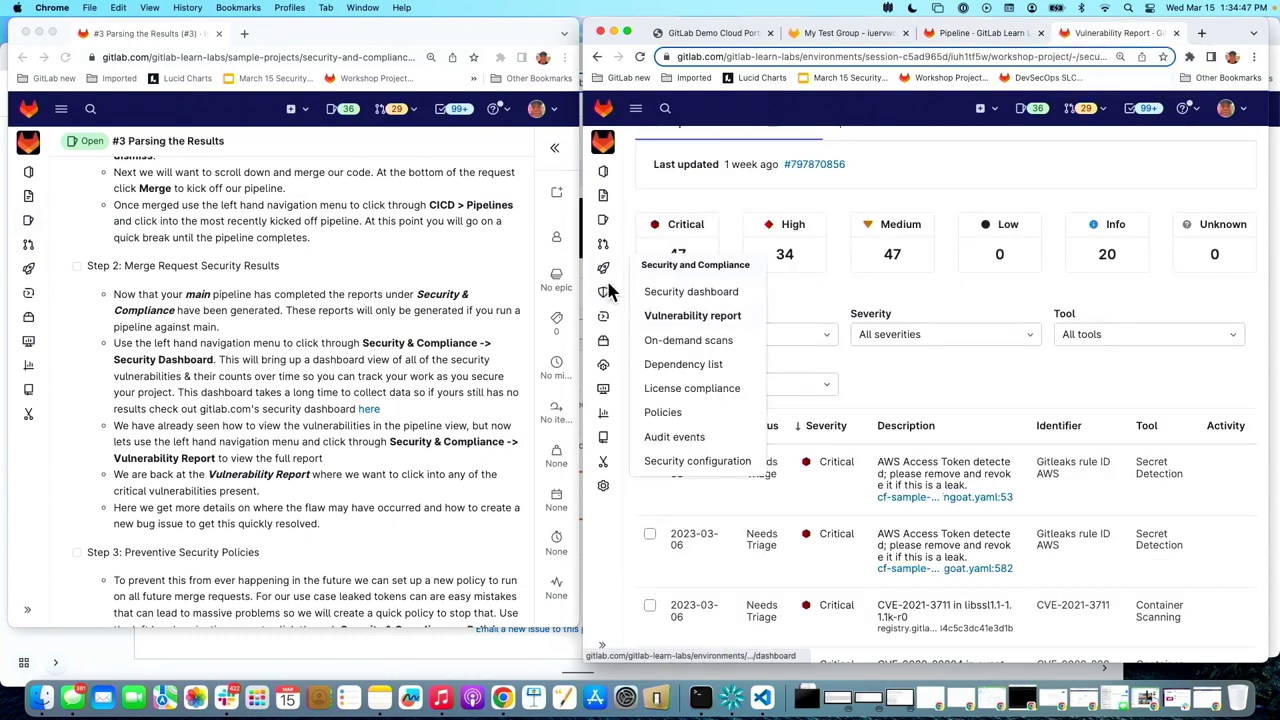
pyautogui.click(692, 296)
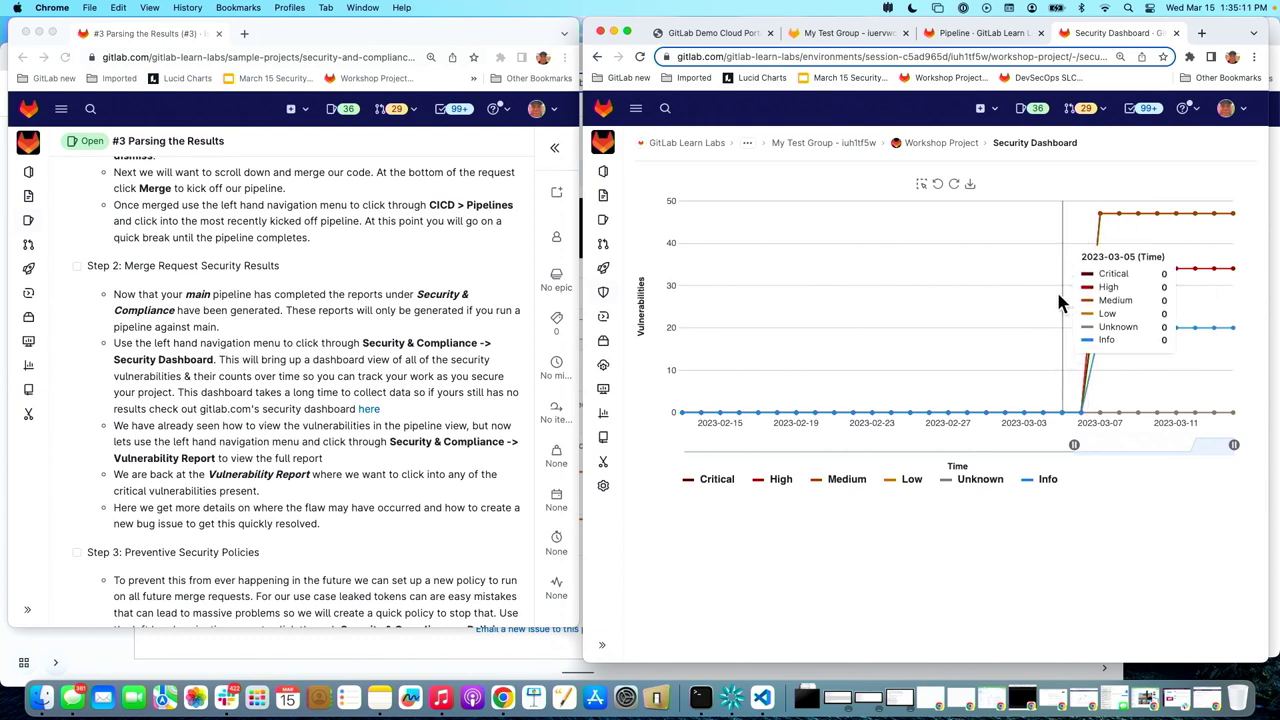
# Open the Vulnerability Report listing 148 vulnerabilities and expand its Status filter.
pyautogui.moveTo(604, 292)
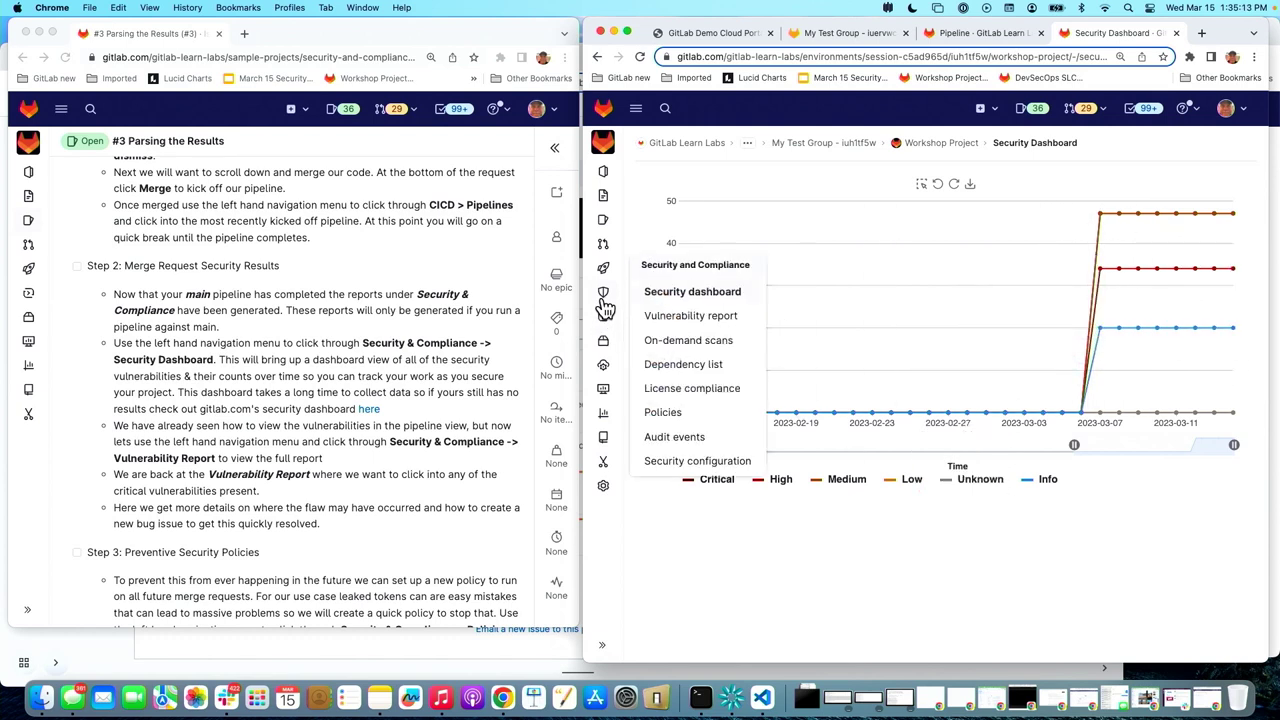
pyautogui.click(669, 318)
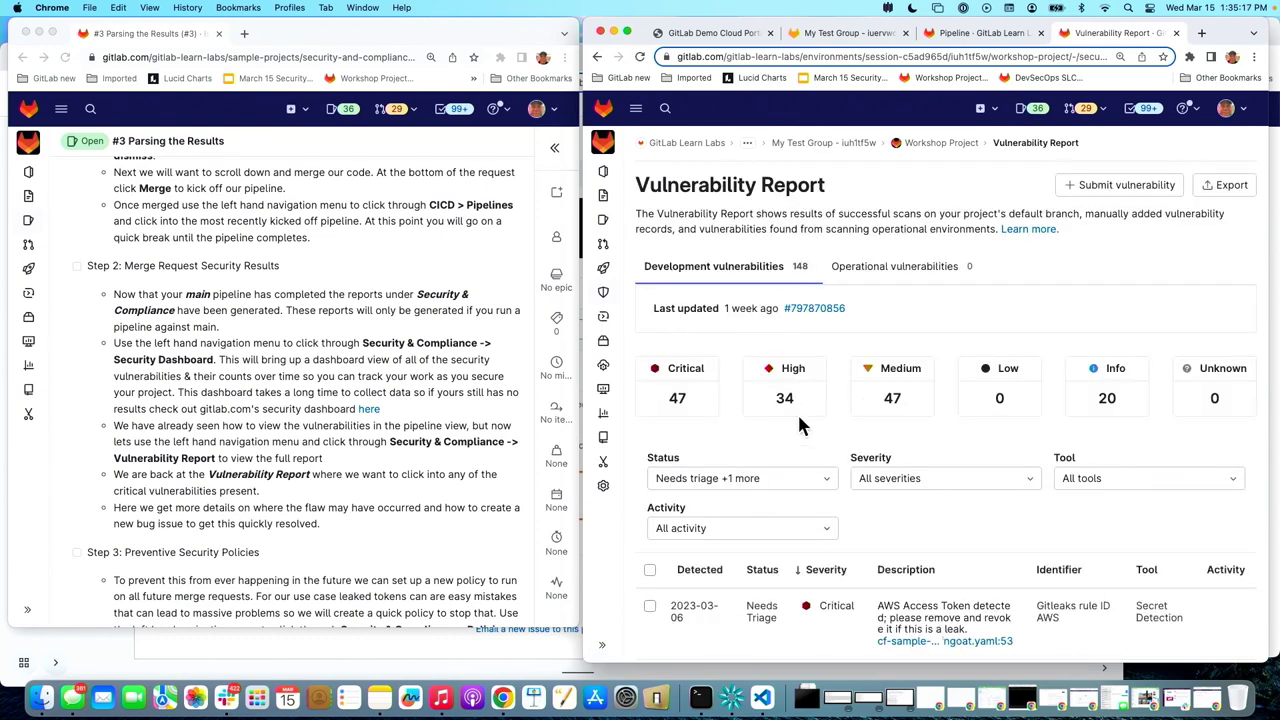
pyautogui.scroll(-2, 800, 425)
pyautogui.scroll(-2, 799, 420)
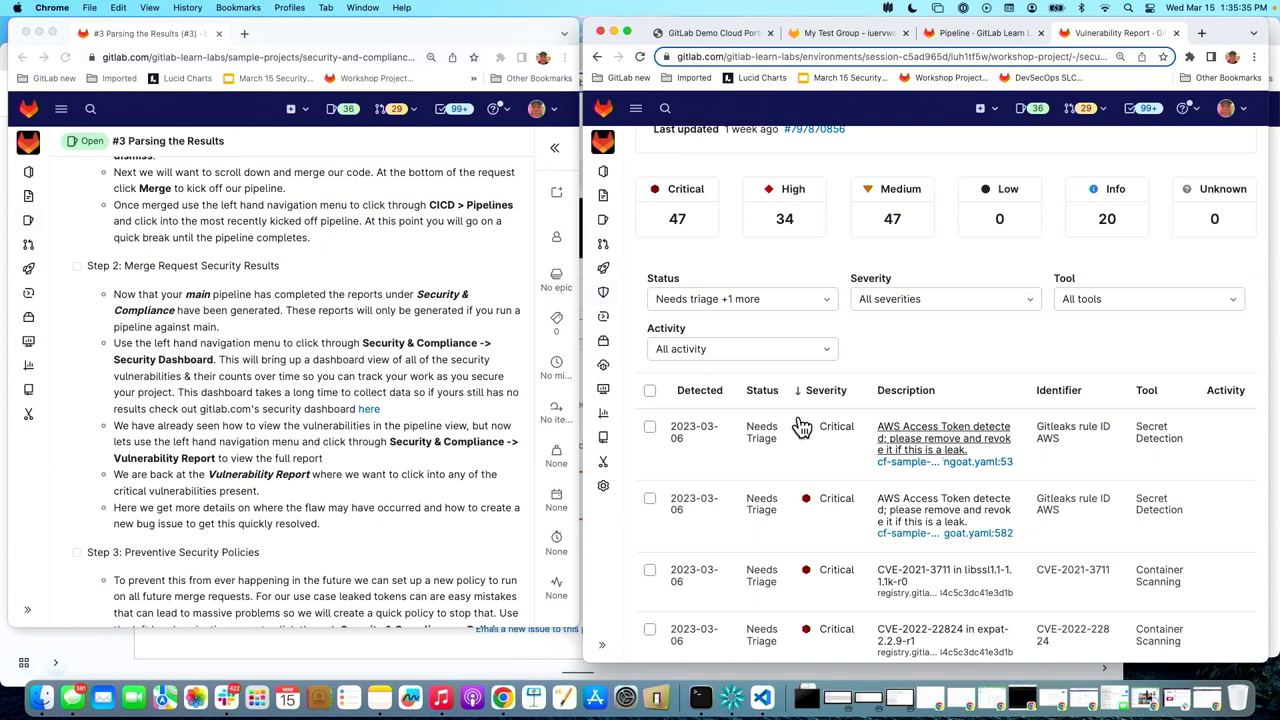
pyautogui.scroll(2, 909, 361)
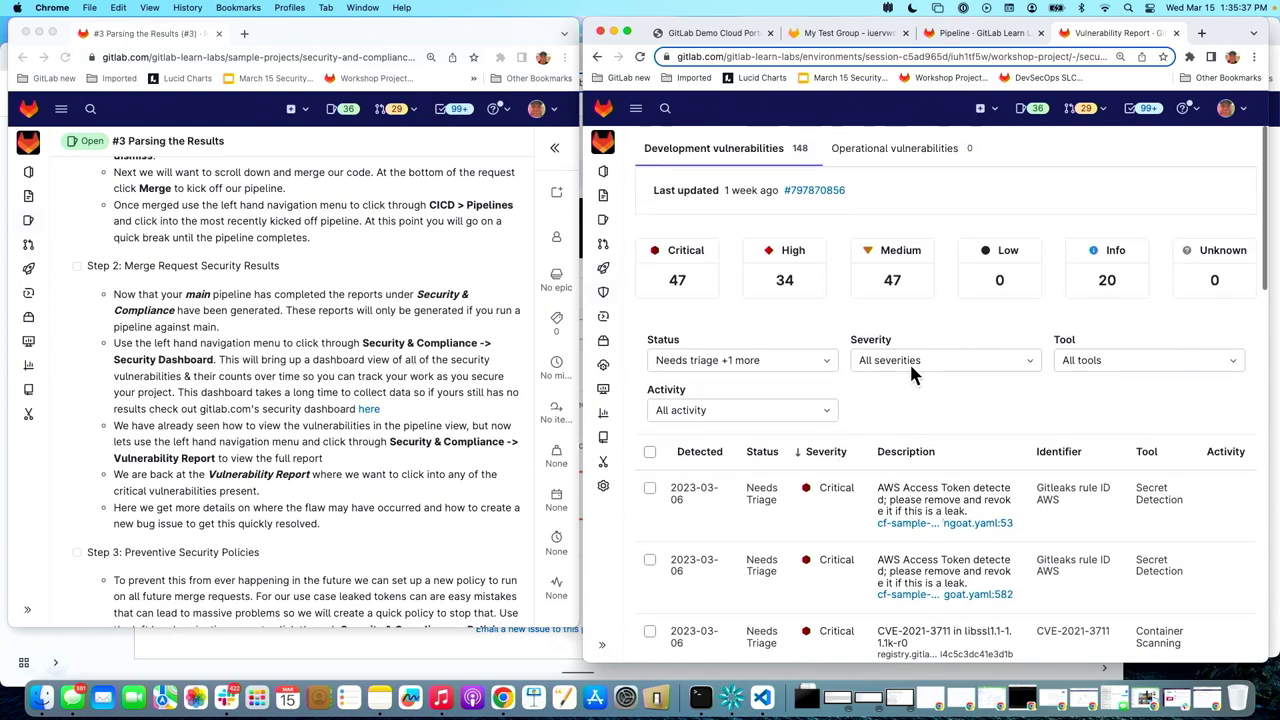
pyautogui.click(826, 372)
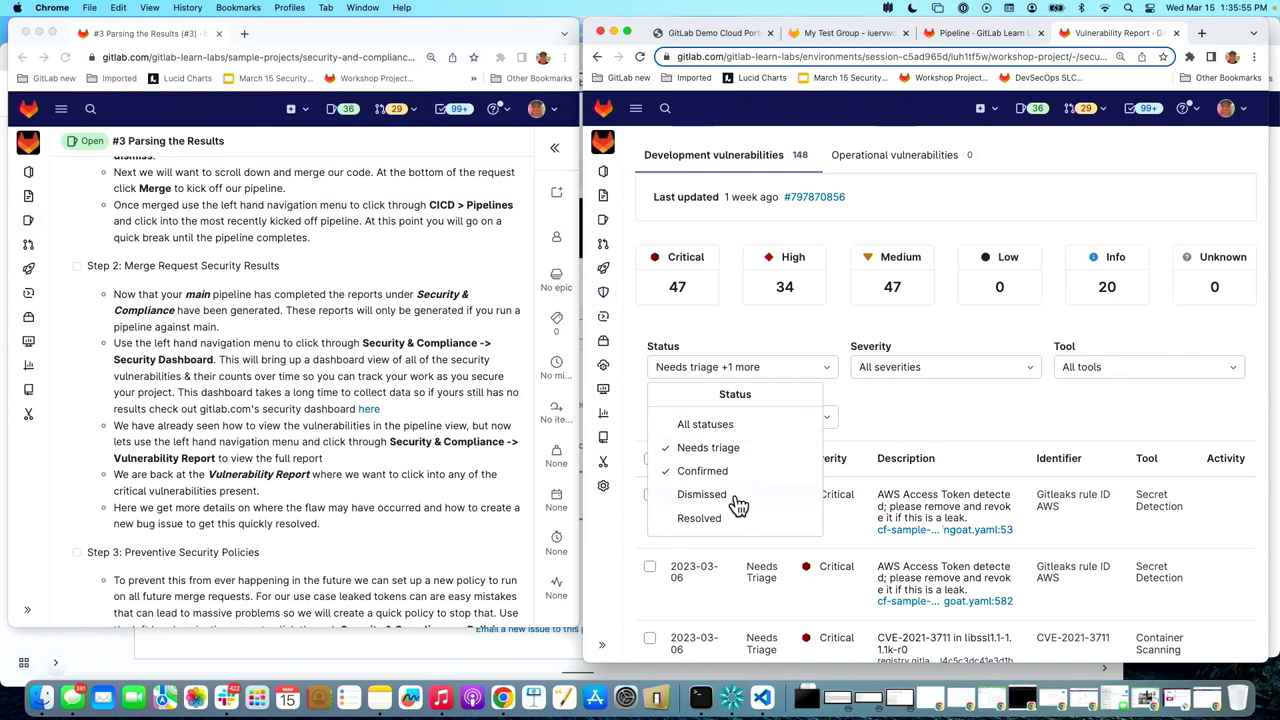
# Filter the Vulnerability Report to Dismissed status to see the single S3 bucket finding.
pyautogui.click(734, 428)
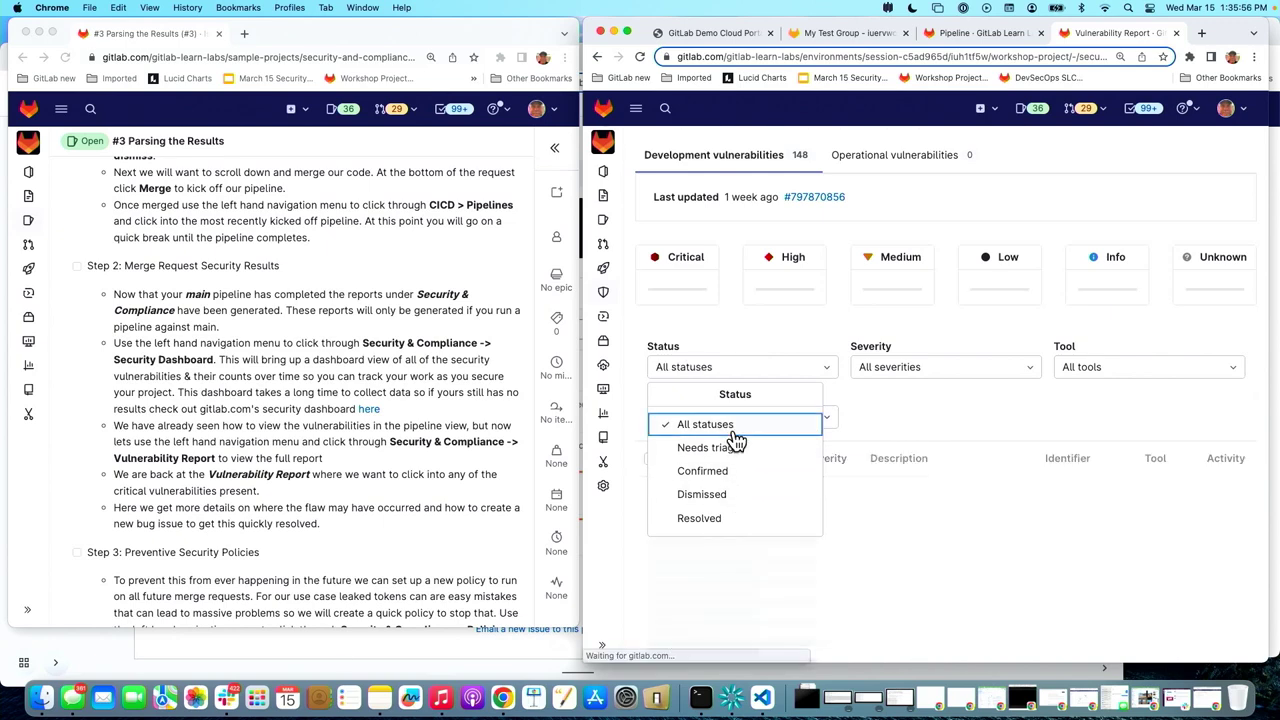
pyautogui.click(731, 495)
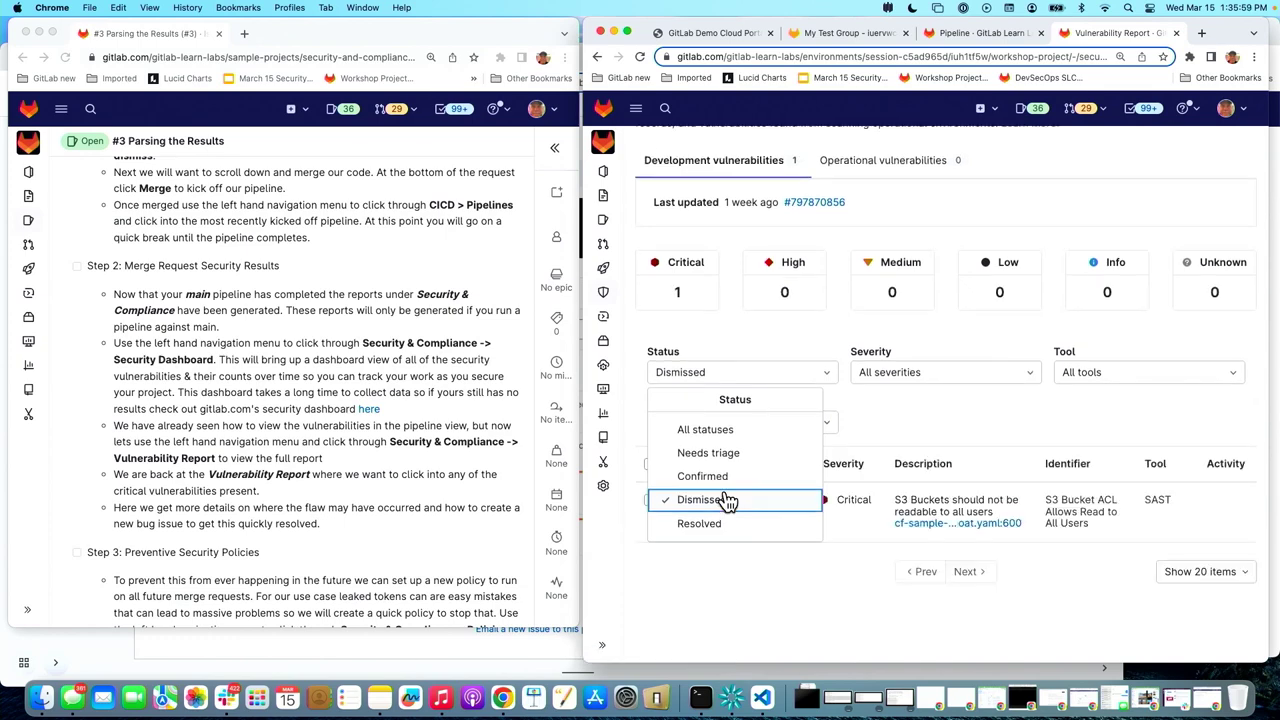
pyautogui.click(940, 430)
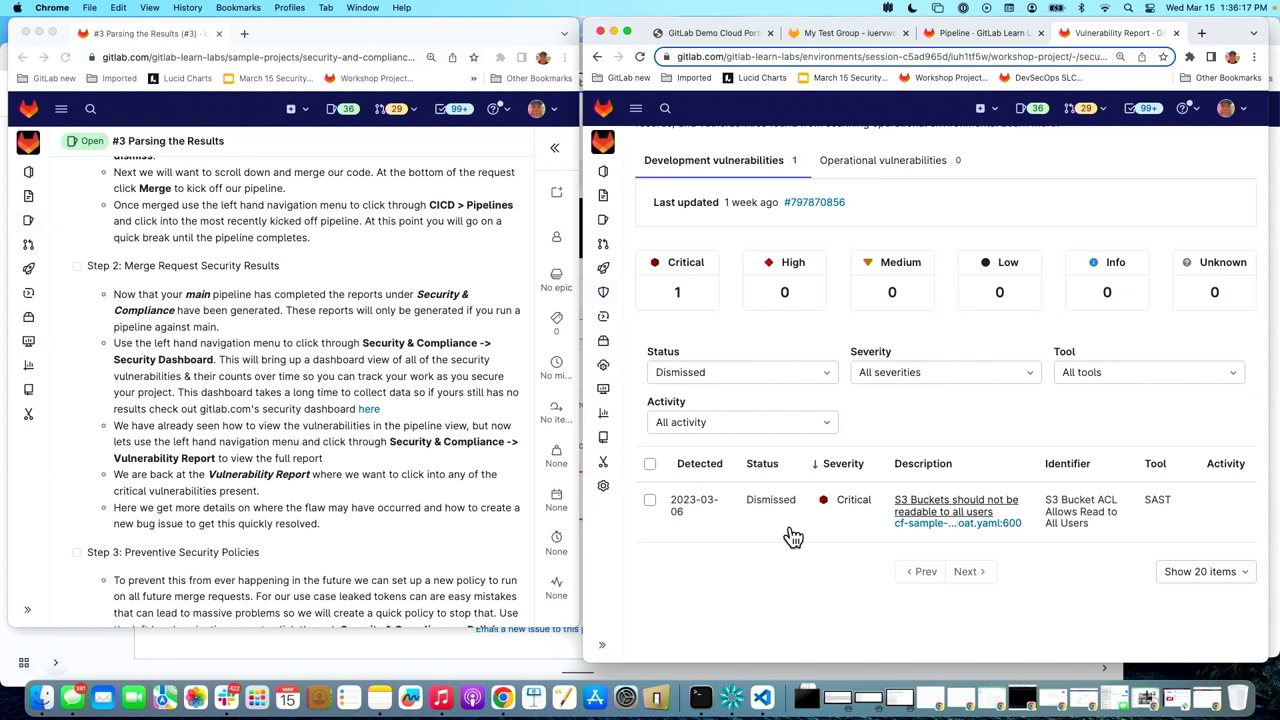
# Reset the Status filter to All statuses, showing 149 vulnerabilities including 48 Critical.
pyautogui.click(828, 380)
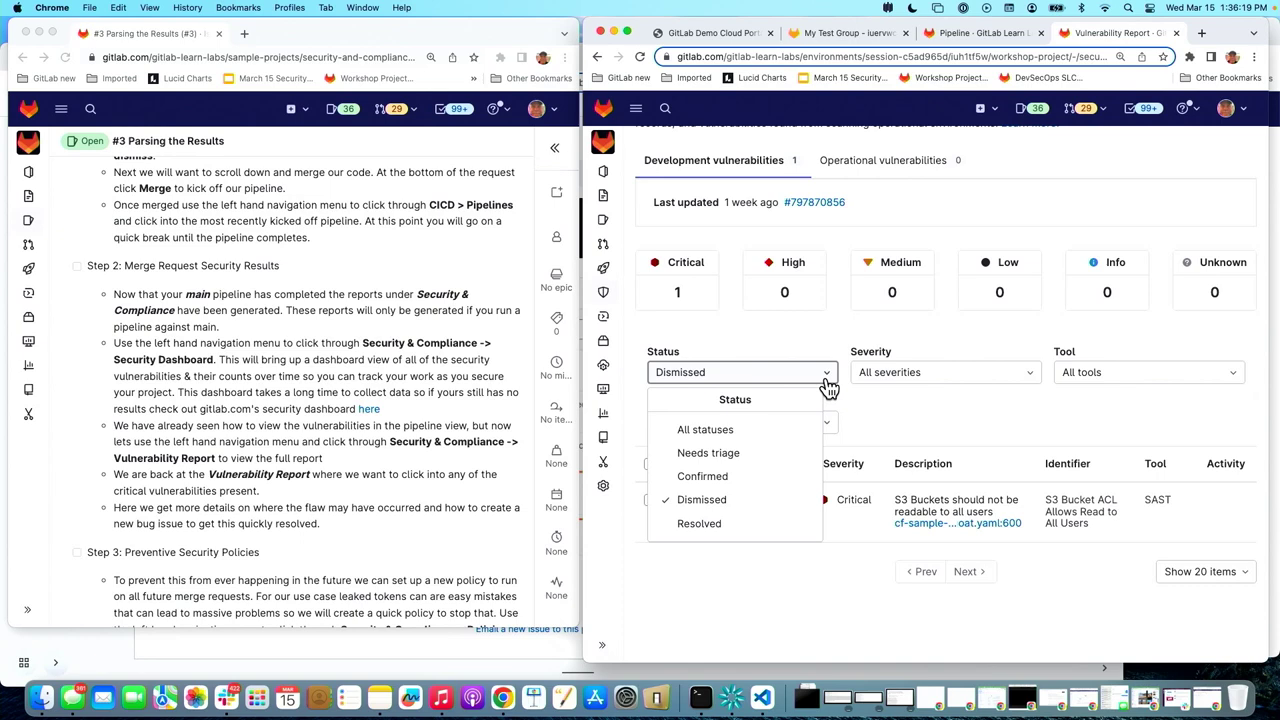
pyautogui.click(733, 433)
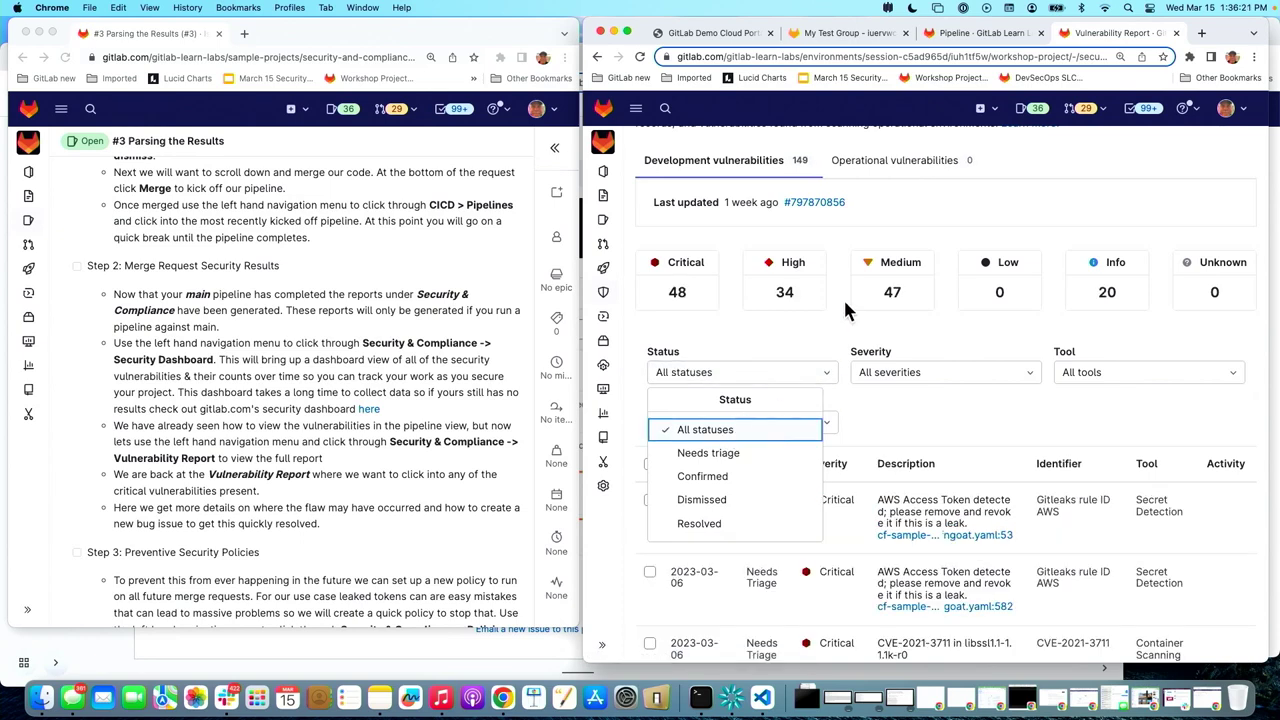
pyautogui.click(790, 350)
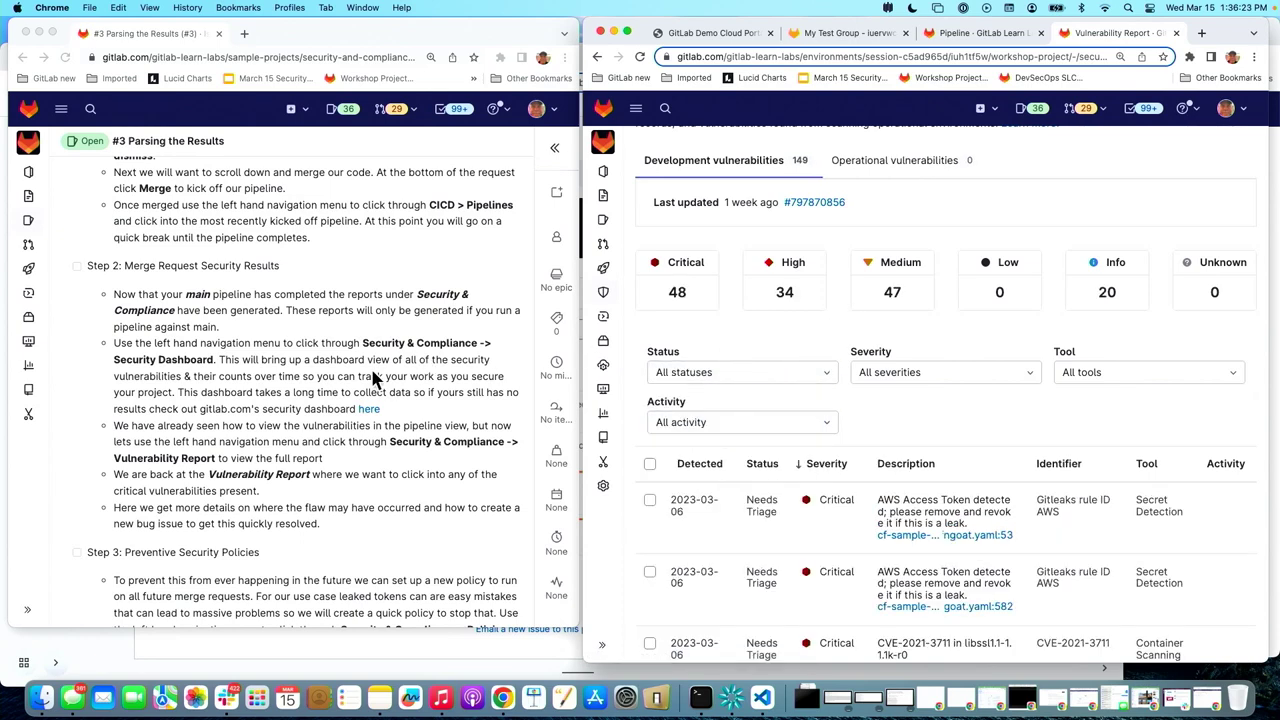
pyautogui.scroll(-3, 372, 375)
pyautogui.scroll(-3, 372, 378)
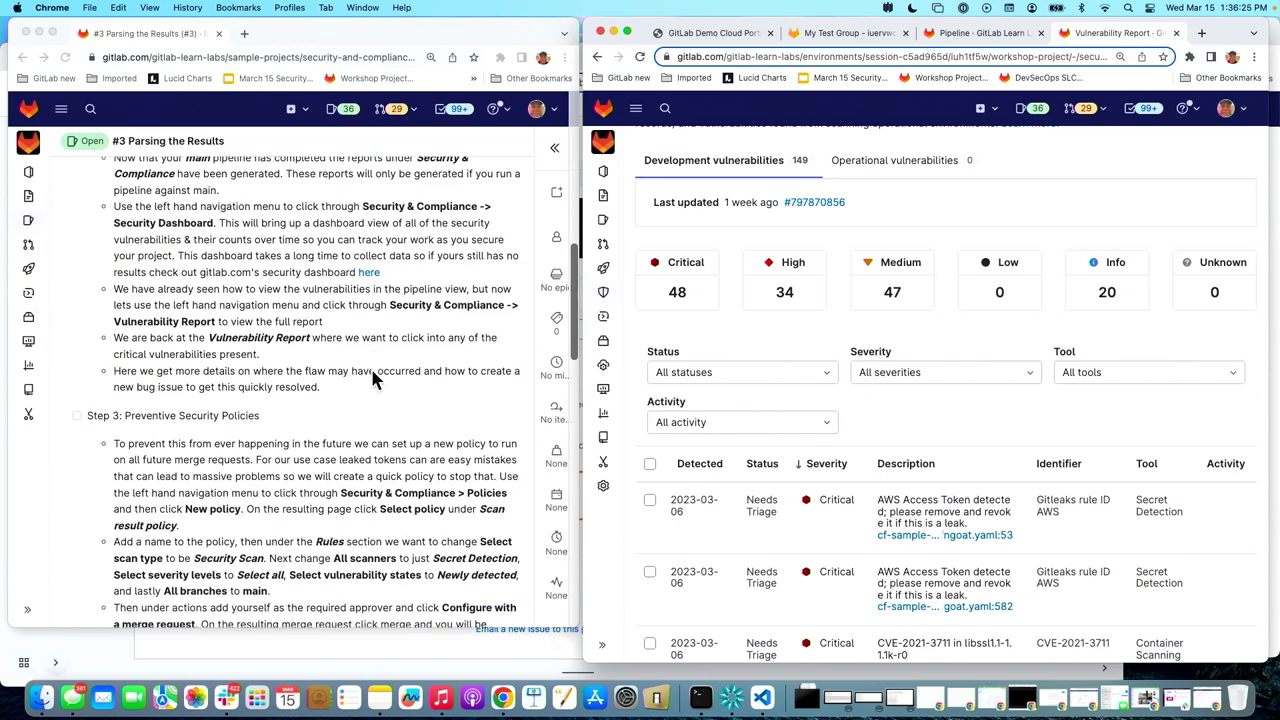
pyautogui.scroll(-3, 372, 378)
pyautogui.moveTo(603, 268)
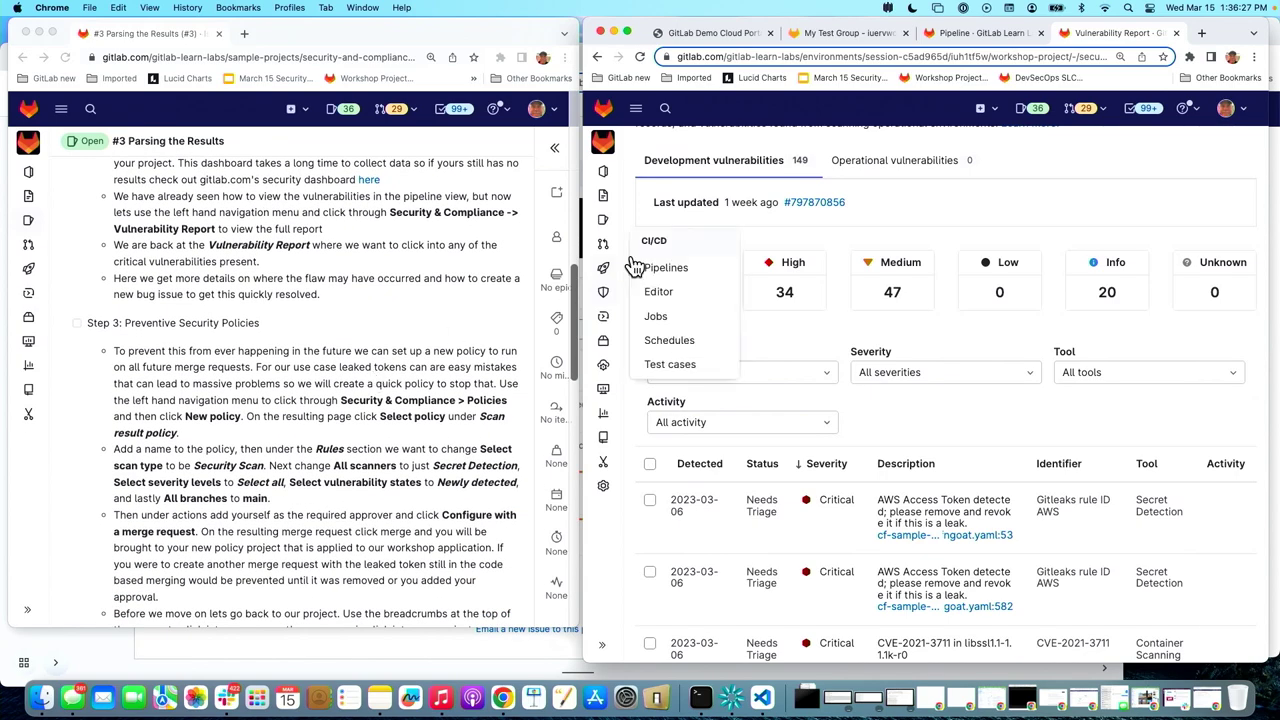
pyautogui.scroll(1, 670, 253)
pyautogui.scroll(2, 670, 253)
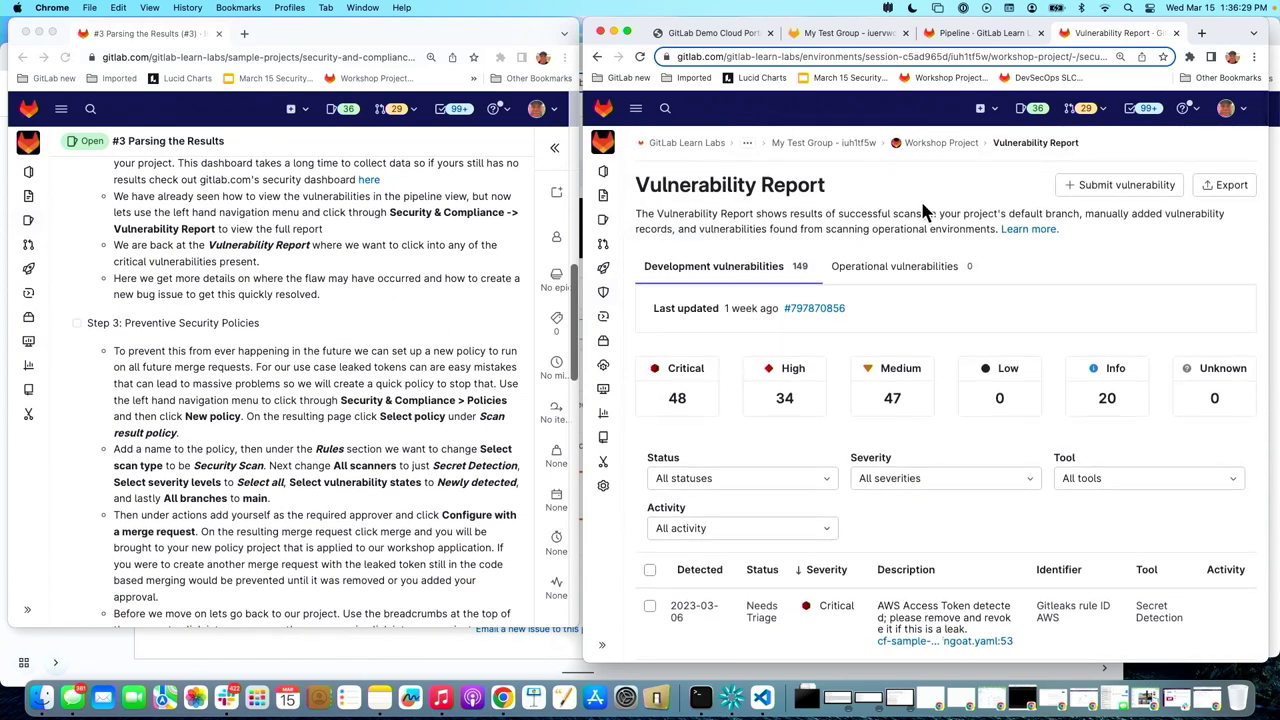
# Return to the Workshop Project overview and highlight the 'Step 3: Preventive Security Policies' heading.
pyautogui.click(935, 148)
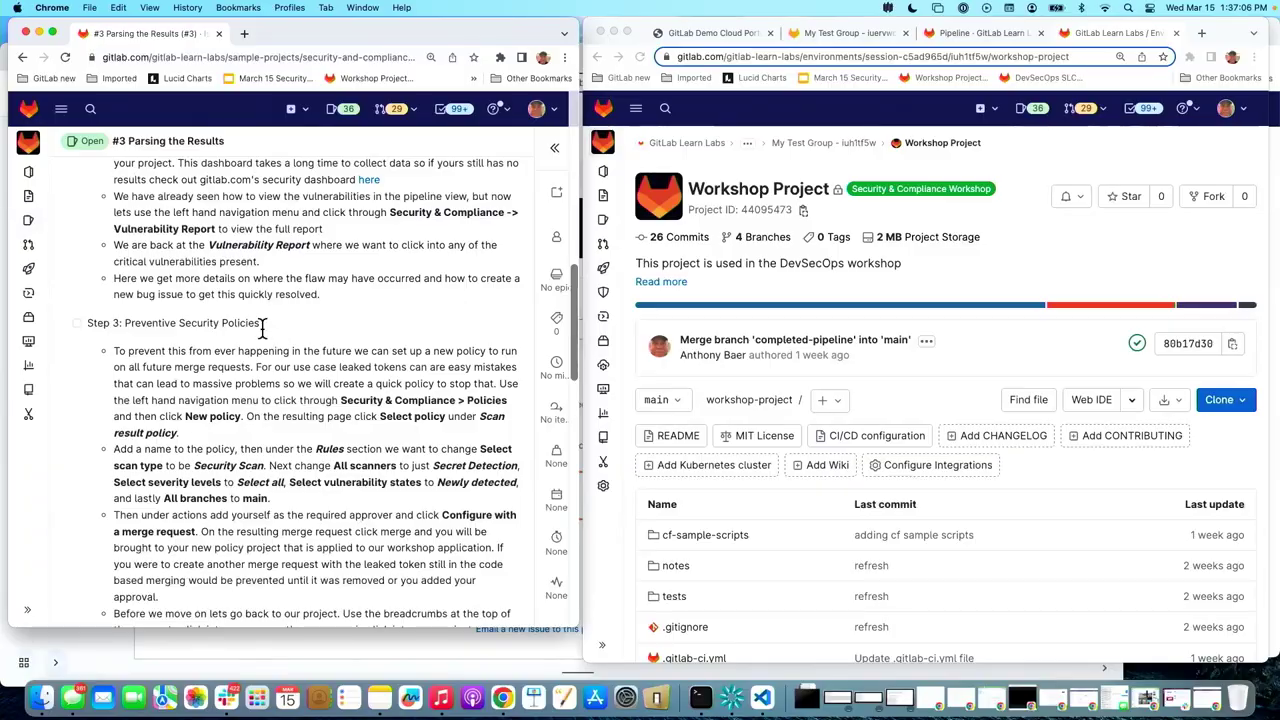
pyautogui.moveTo(262, 327); pyautogui.dragTo(110, 321)
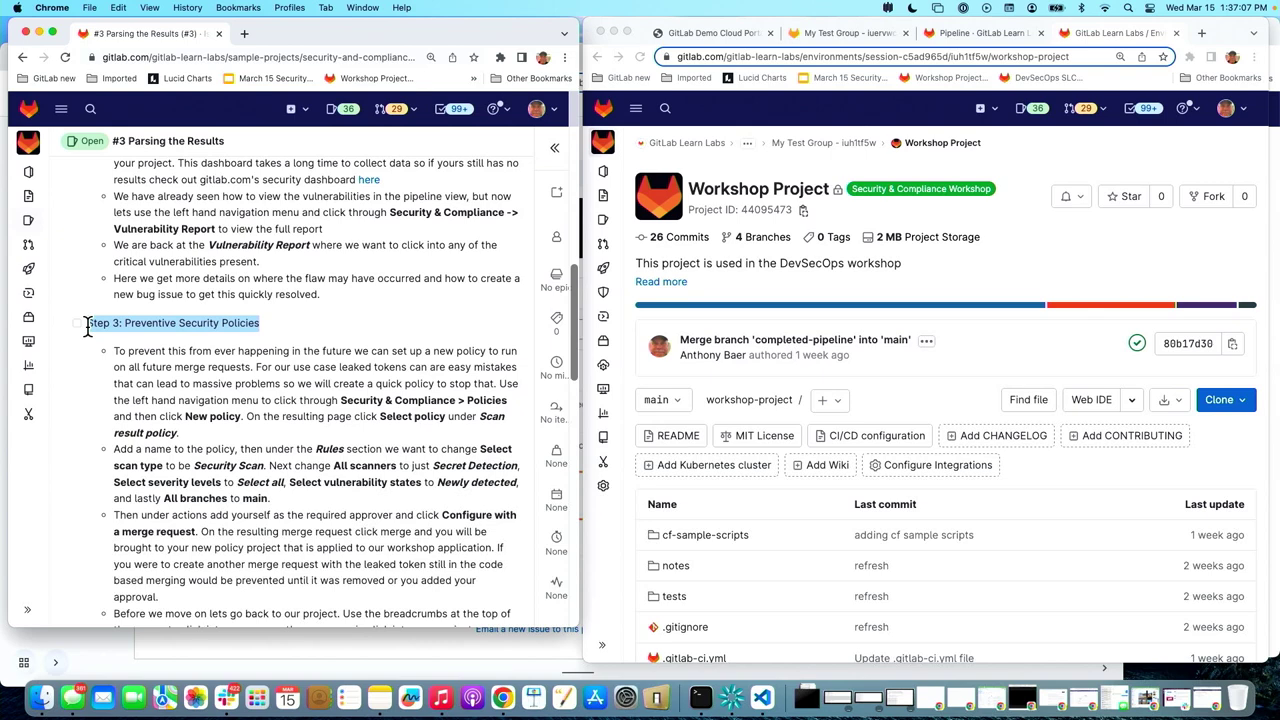
# Open the Workshop Project's security Policies list showing the 'secret detection scan policy'.
pyautogui.click(350, 310)
pyautogui.click(606, 297)
pyautogui.click(607, 300)
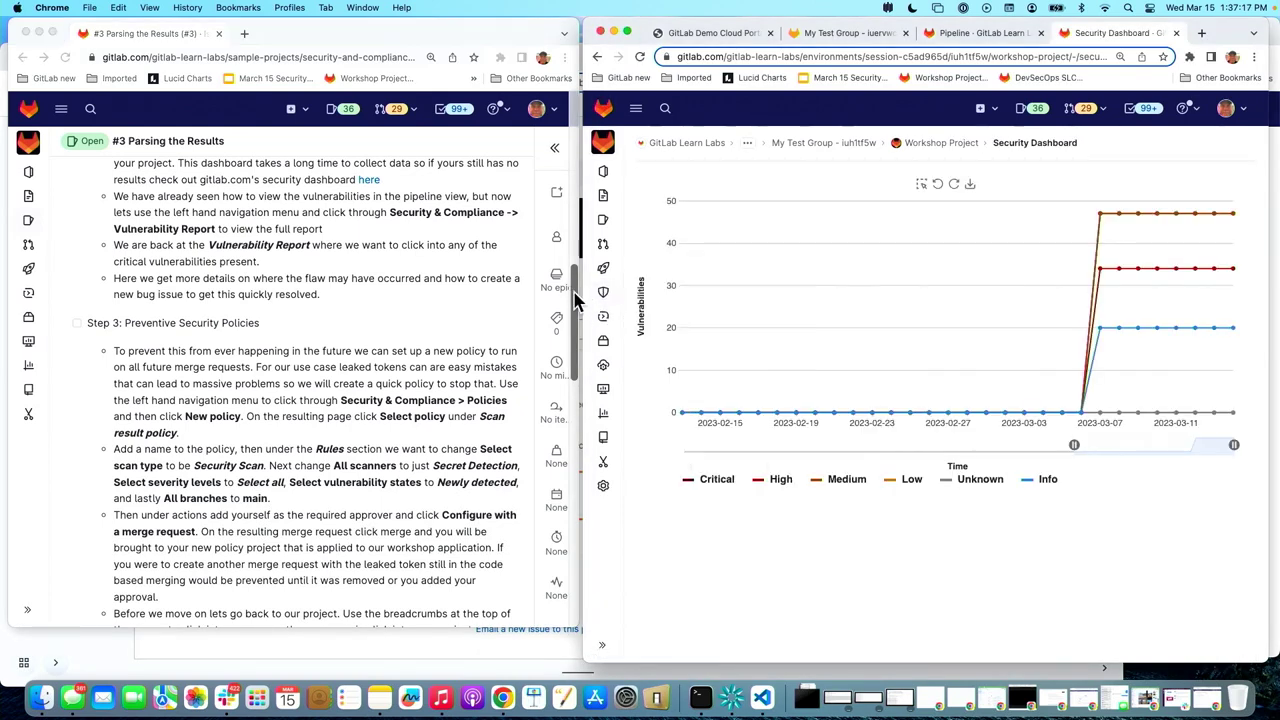
pyautogui.moveTo(603, 296)
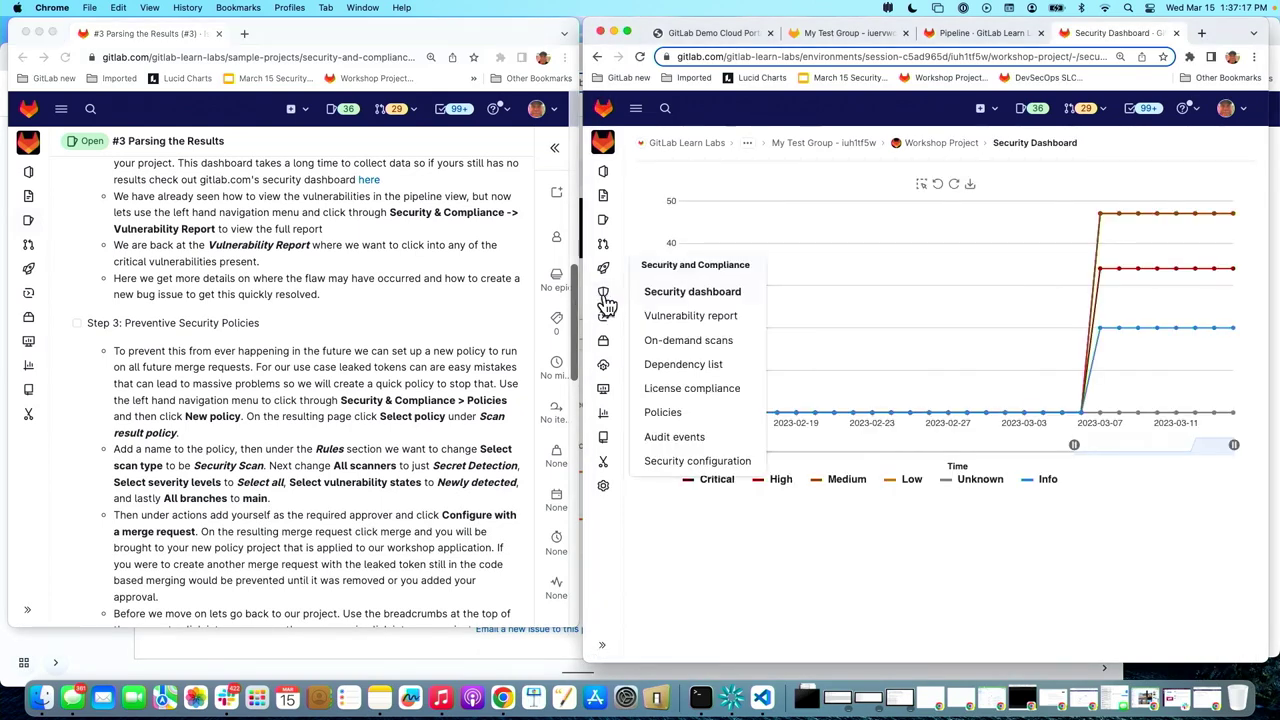
pyautogui.click(708, 420)
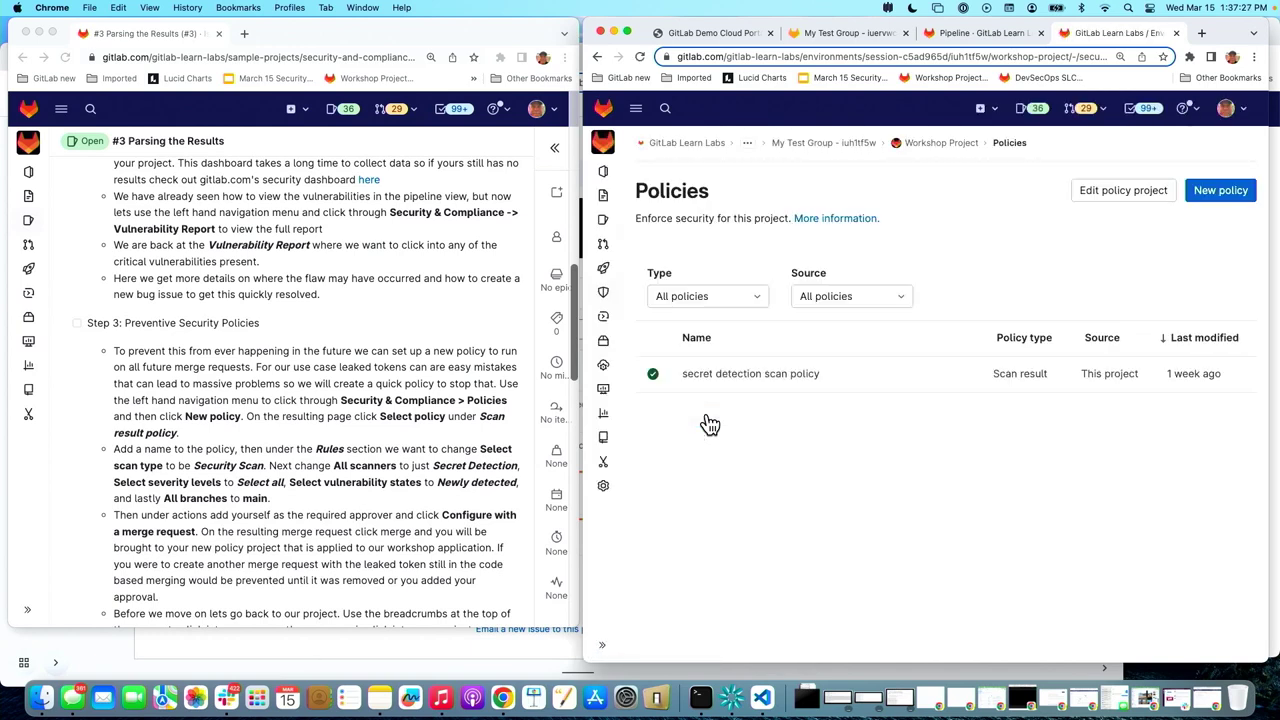
pyautogui.click(970, 34)
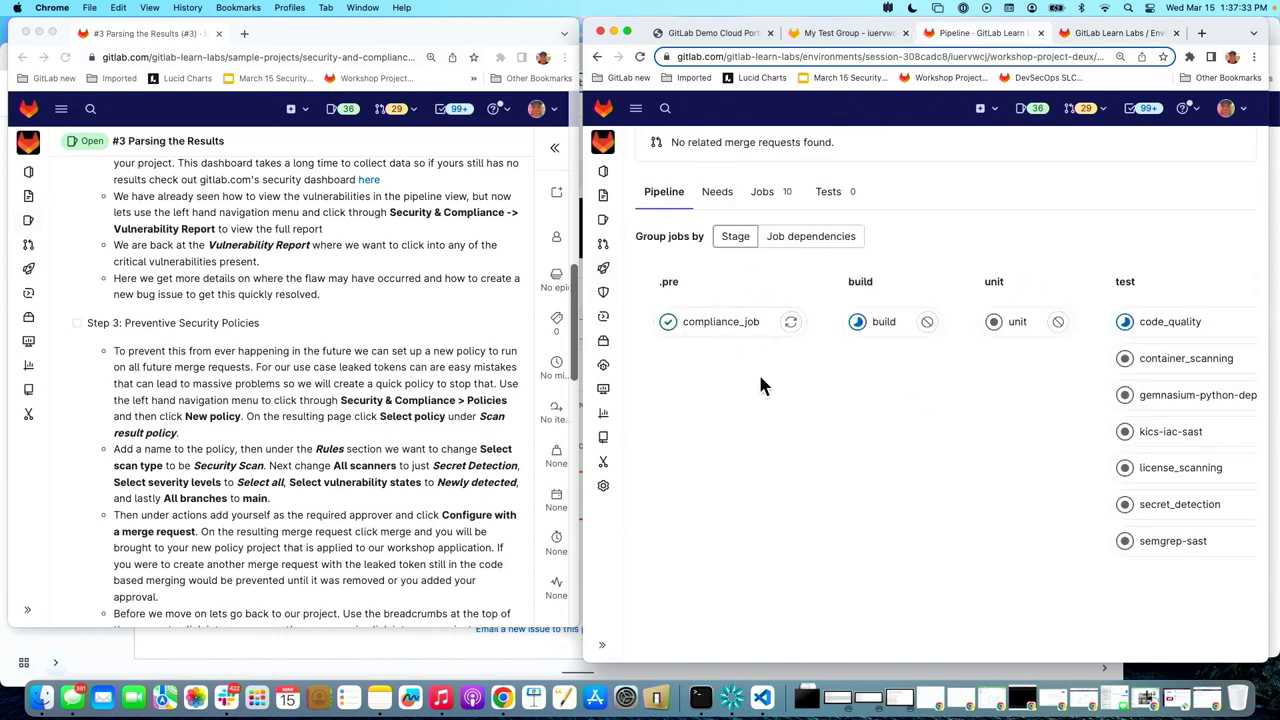
# Open Workshop Project Deux's Security & Compliance Policies page, empty with no linked policy project.
pyautogui.moveTo(605, 270)
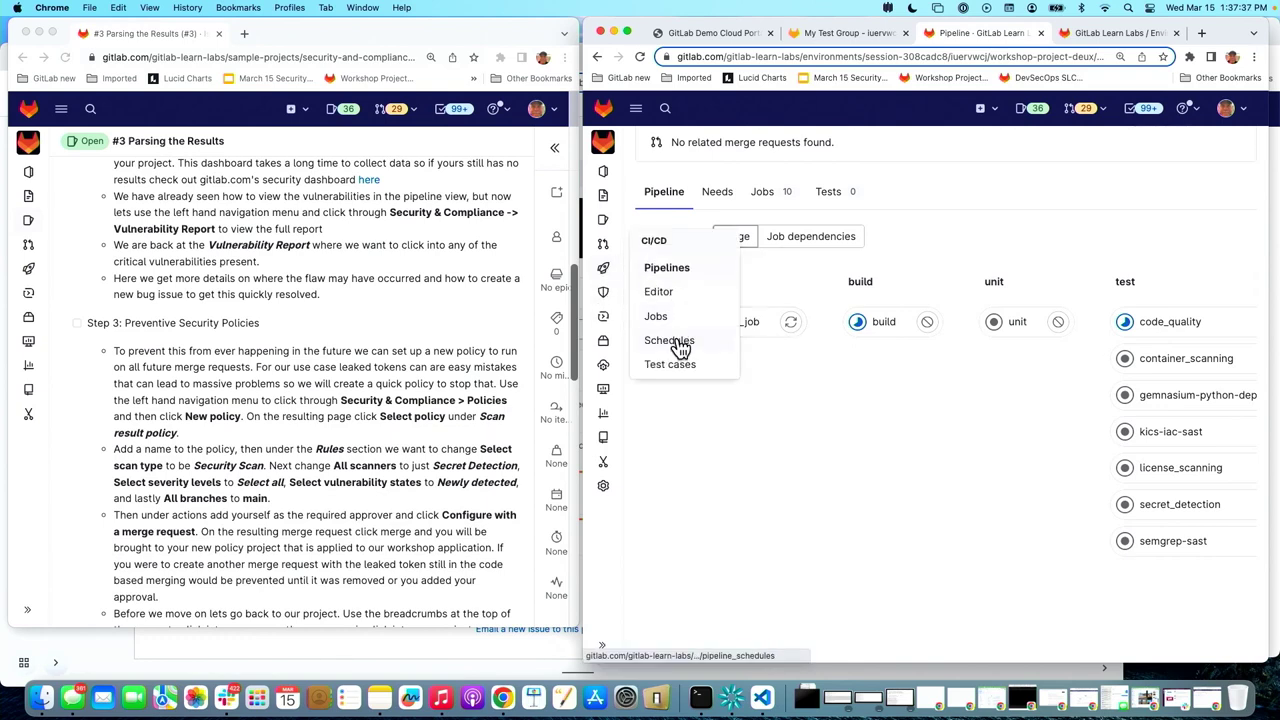
pyautogui.click(683, 413)
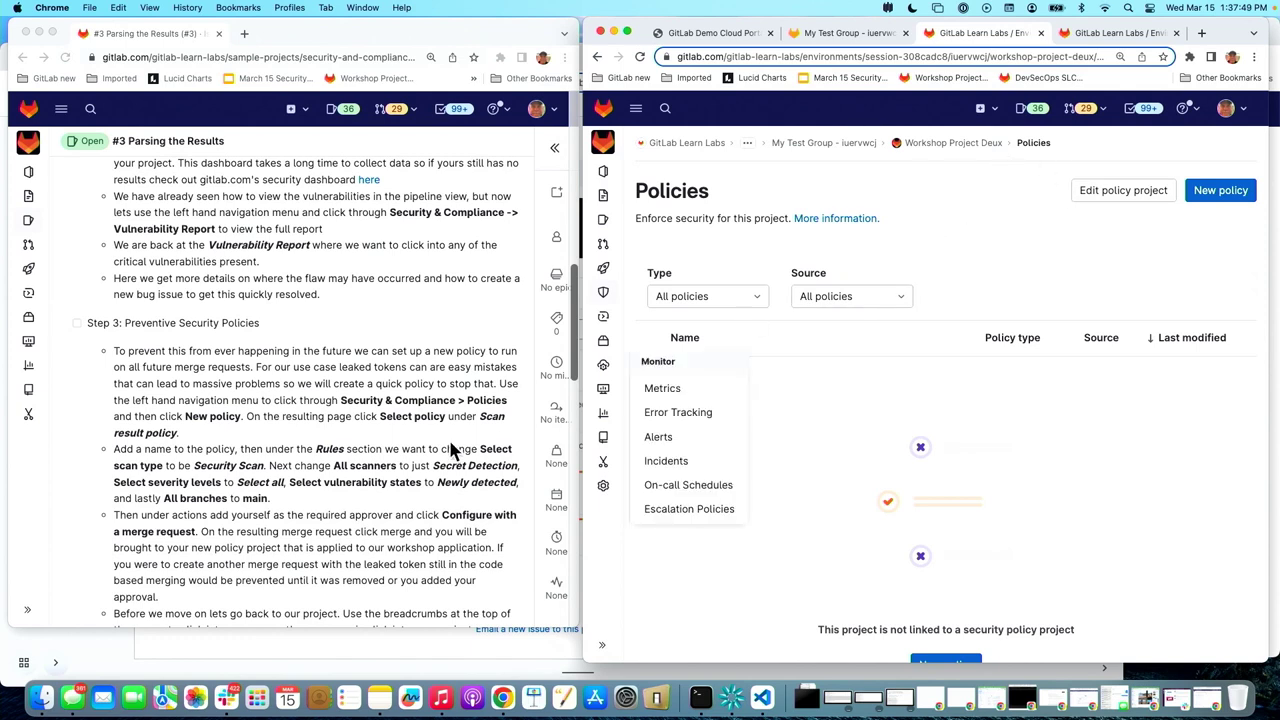
# Start a new security policy of the Scan result policy type.
pyautogui.click(1225, 196)
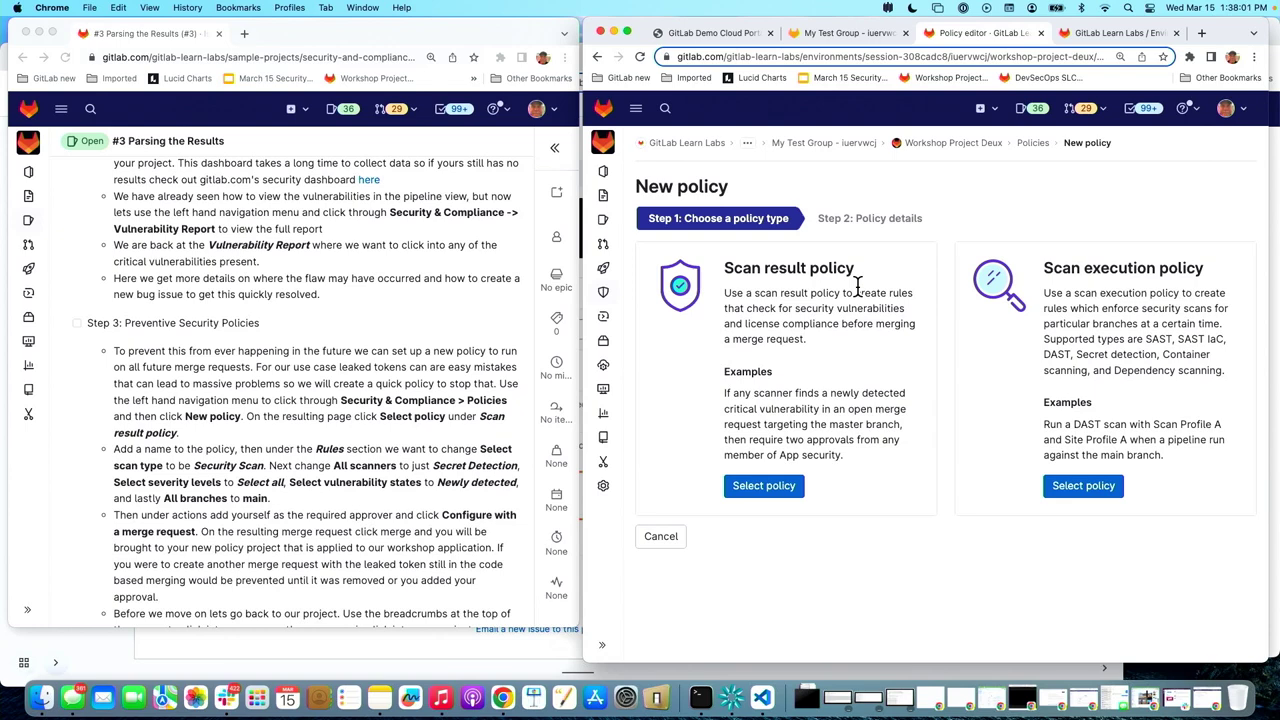
pyautogui.click(763, 486)
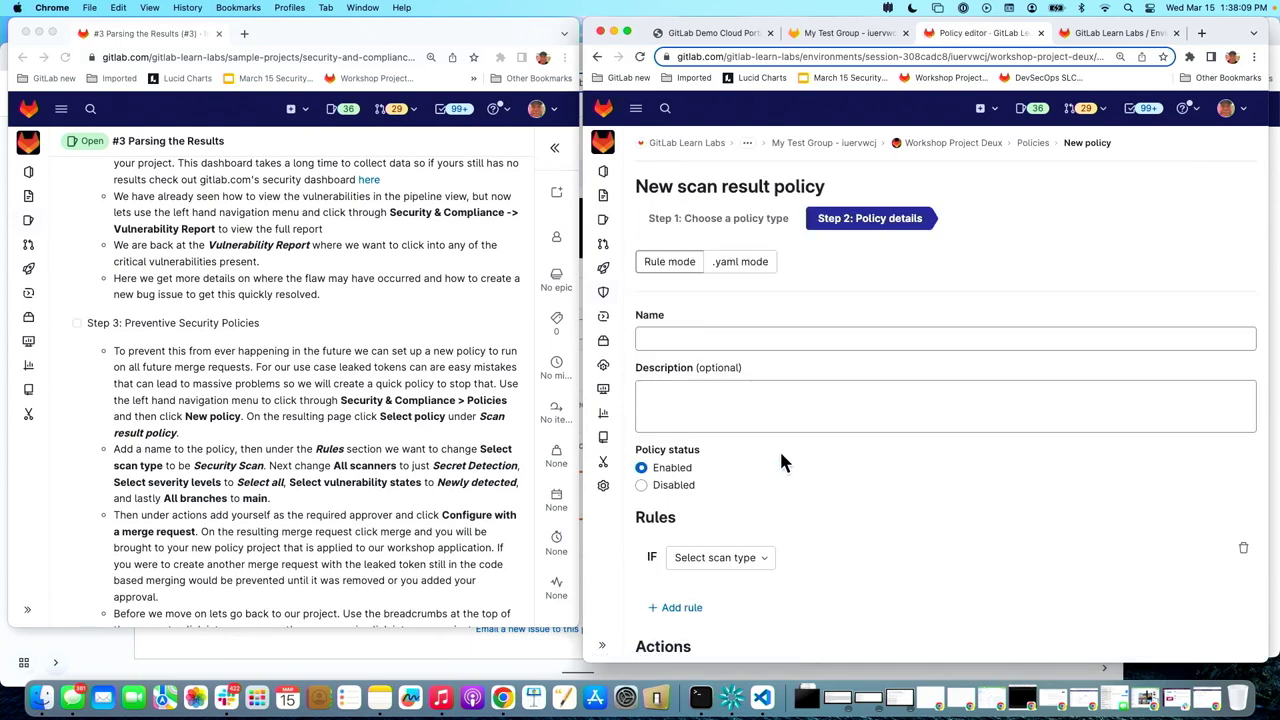
# Enter 'Scan result policy' as the new policy's name.
pyautogui.click(846, 338)
pyautogui.write('S')
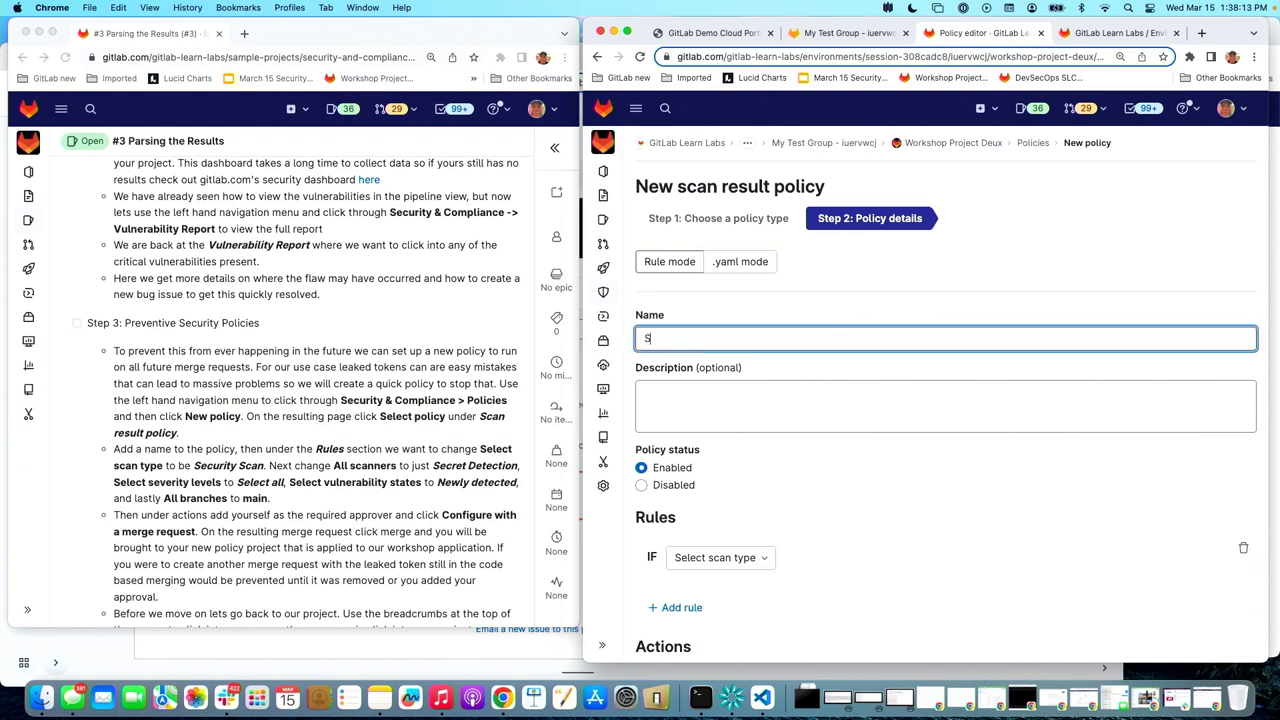
pyautogui.write('can result policy')
pyautogui.scroll(-2, 478, 415)
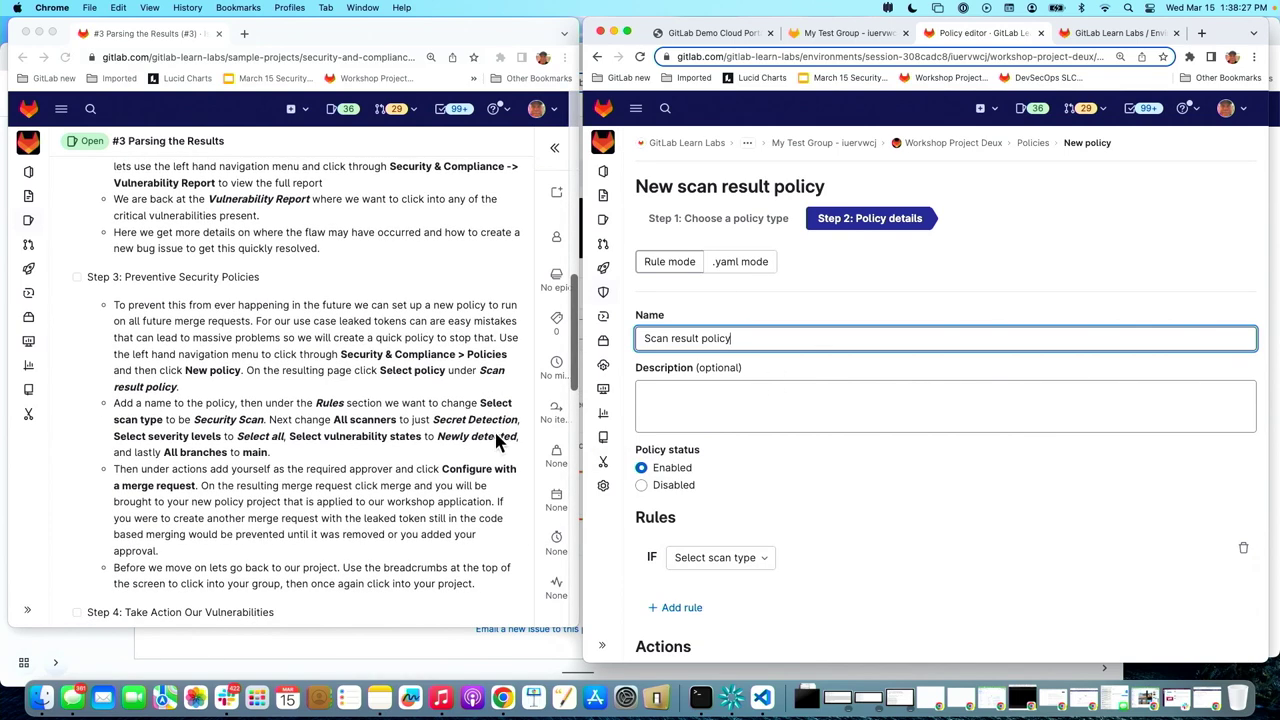
pyautogui.click(768, 569)
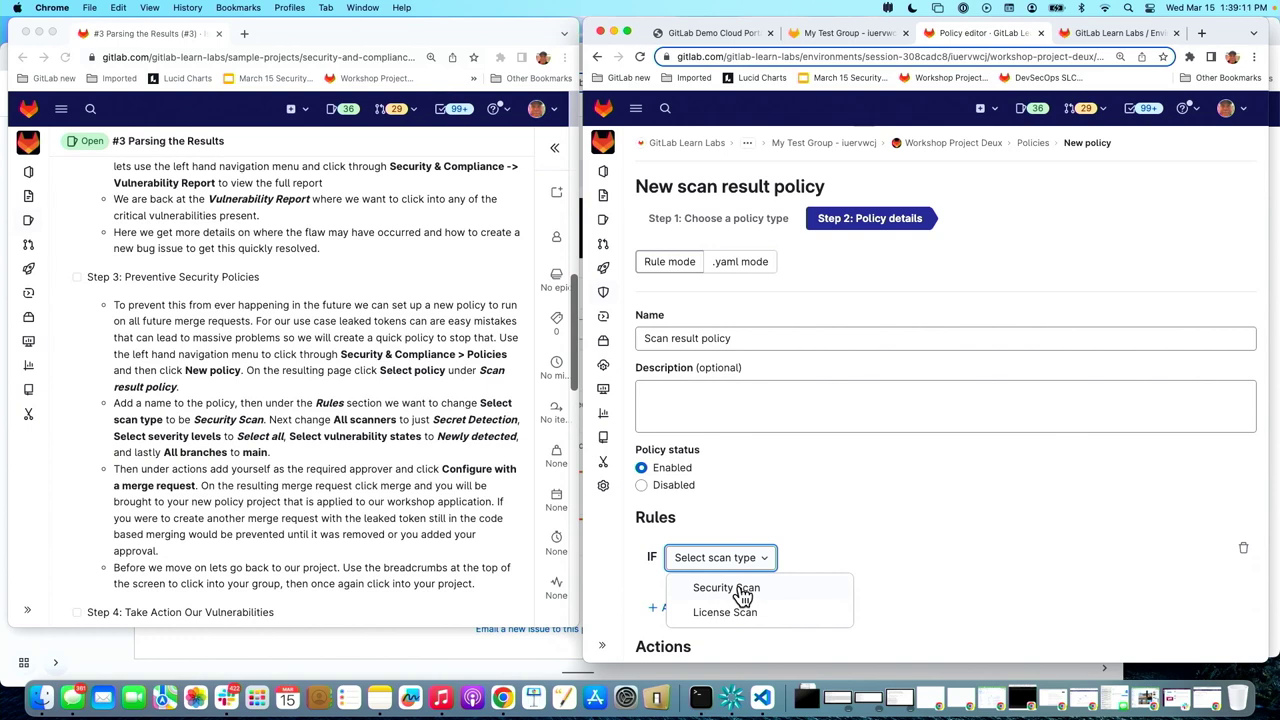
# Make the rule a Security Scan with Secret Detection as its only scanner.
pyautogui.click(742, 594)
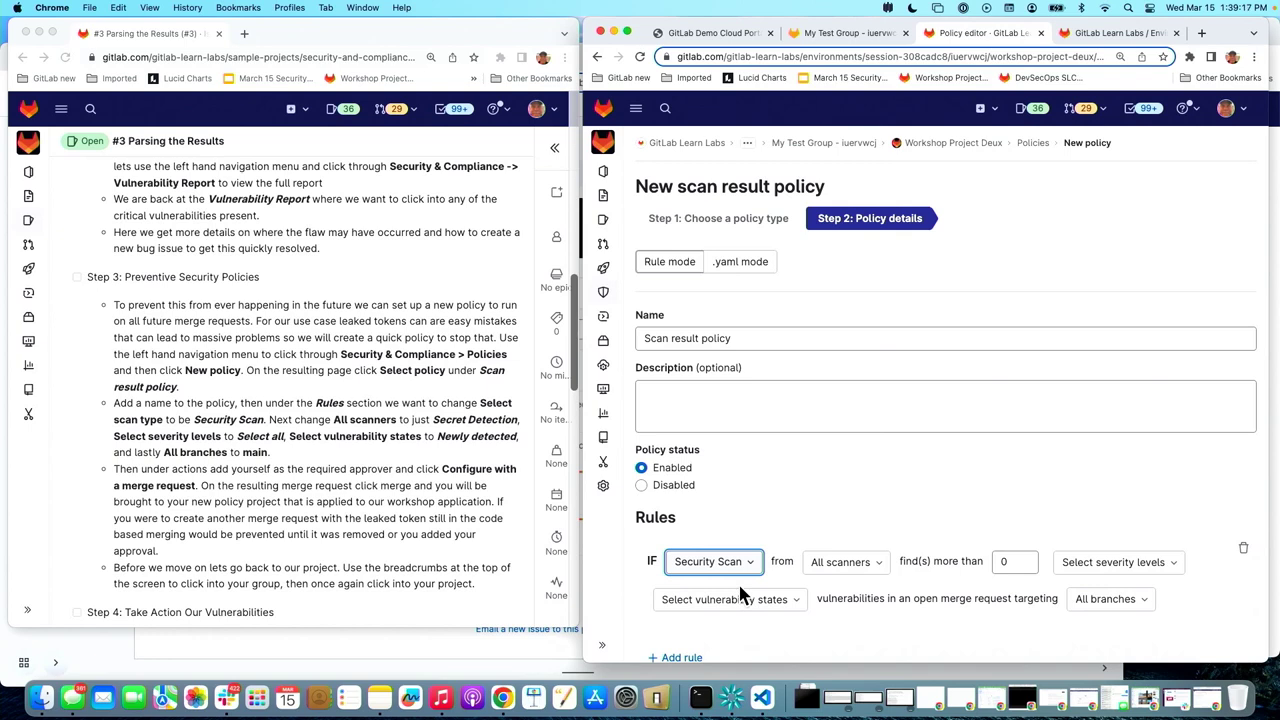
pyautogui.click(882, 568)
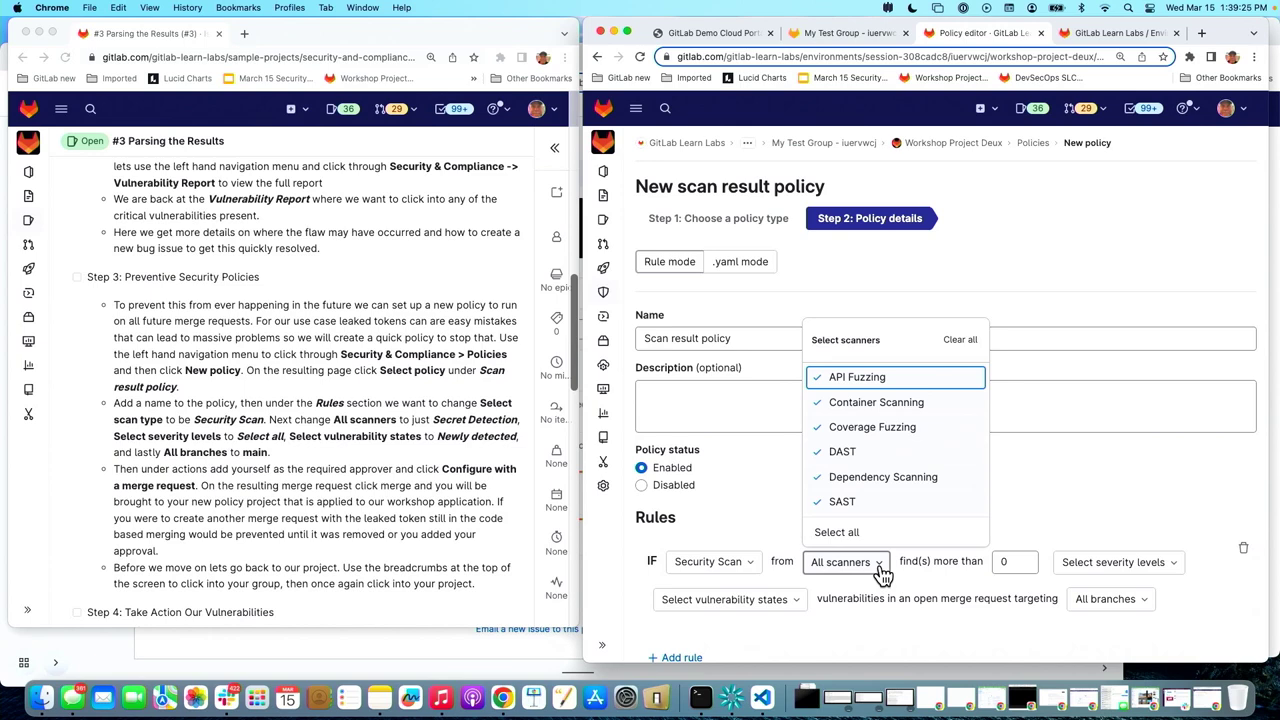
pyautogui.click(855, 540)
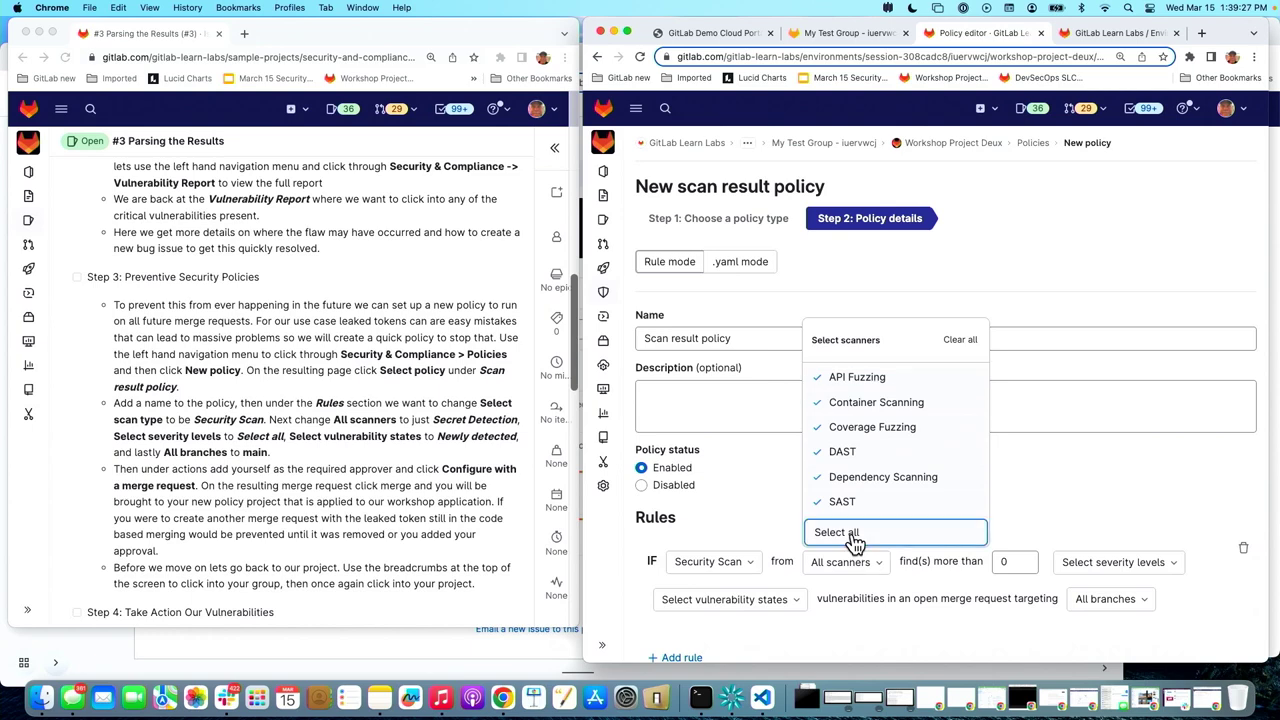
pyautogui.click(970, 341)
pyautogui.click(896, 569)
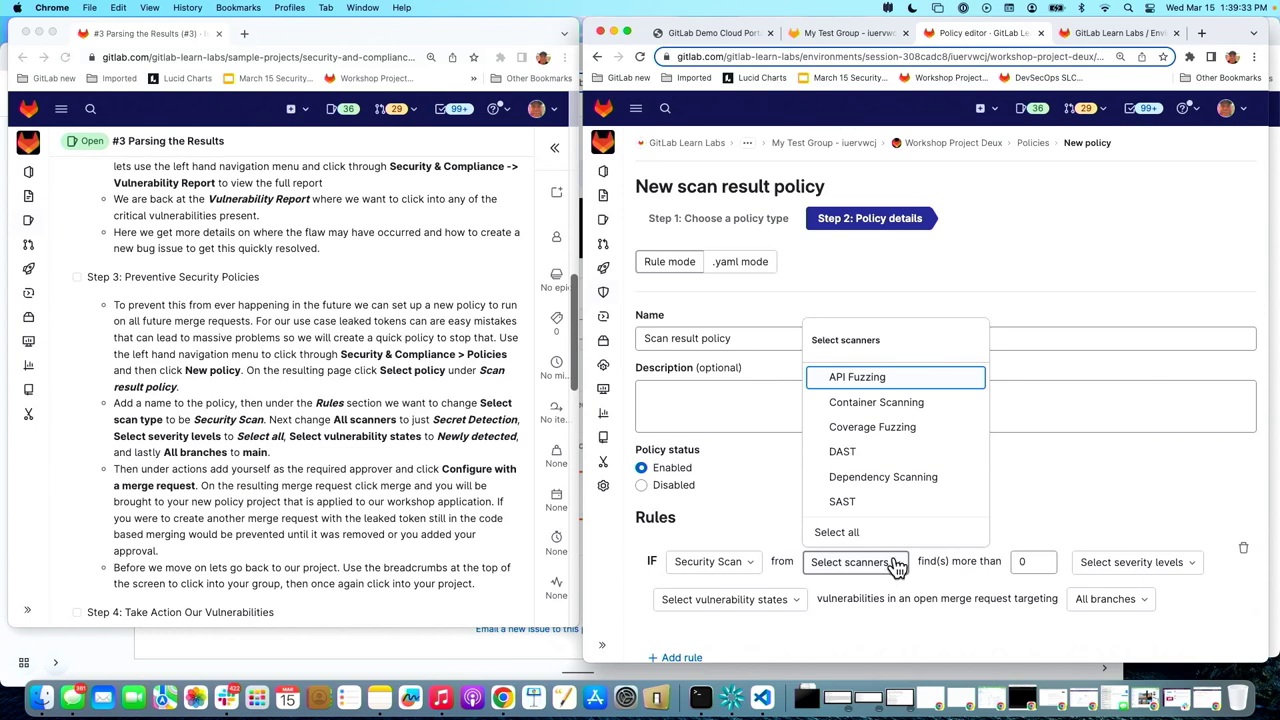
pyautogui.scroll(-1, 886, 515)
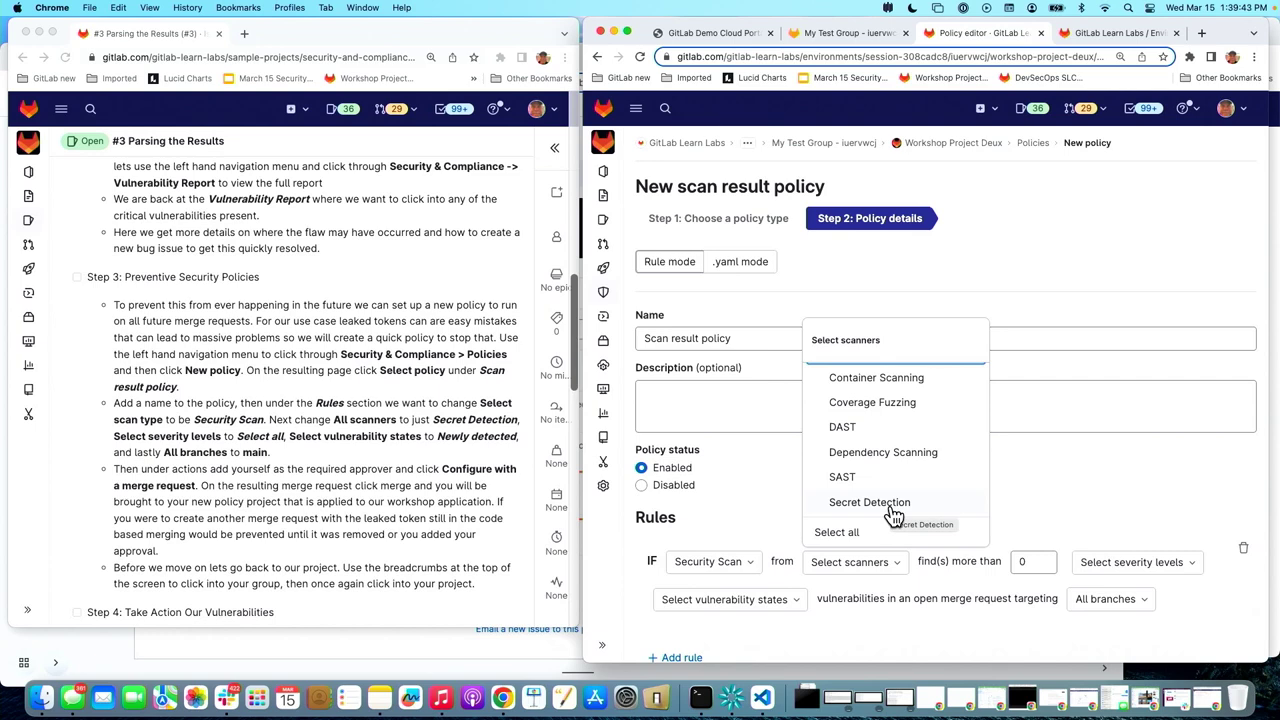
pyautogui.click(893, 511)
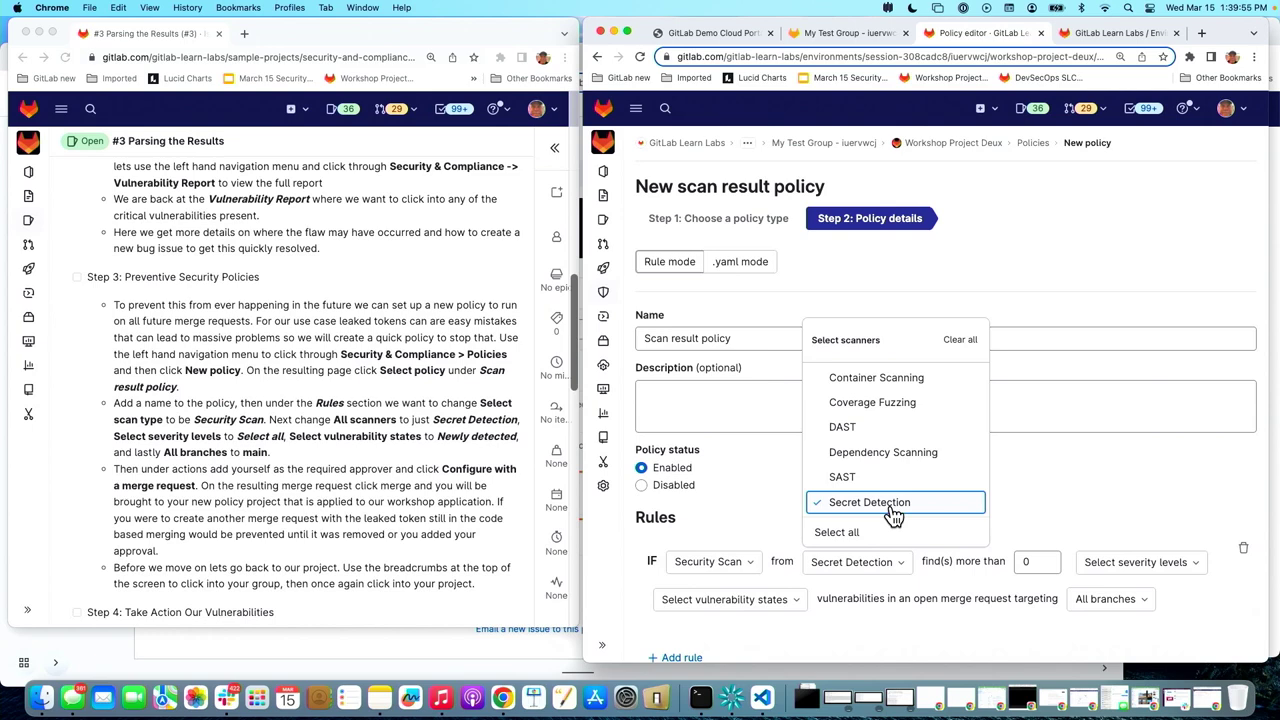
pyautogui.click(1085, 504)
# Include all severity levels in the rule.
pyautogui.click(1196, 566)
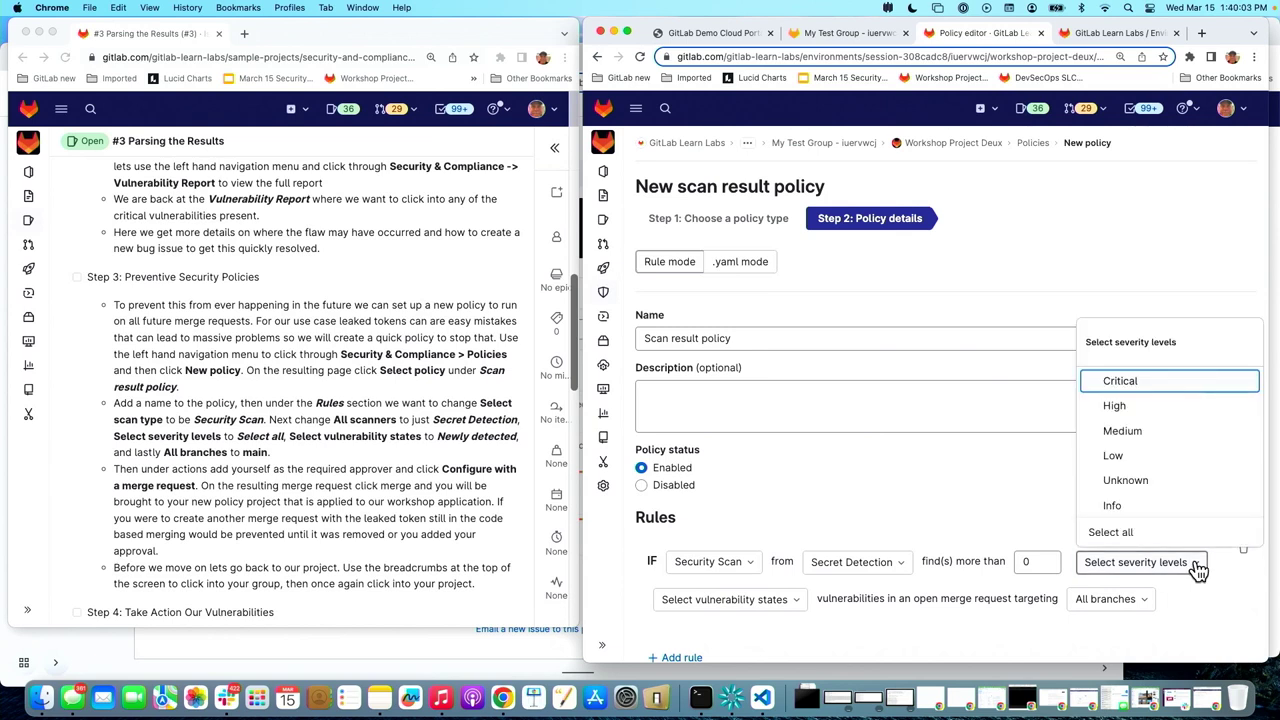
pyautogui.click(1141, 537)
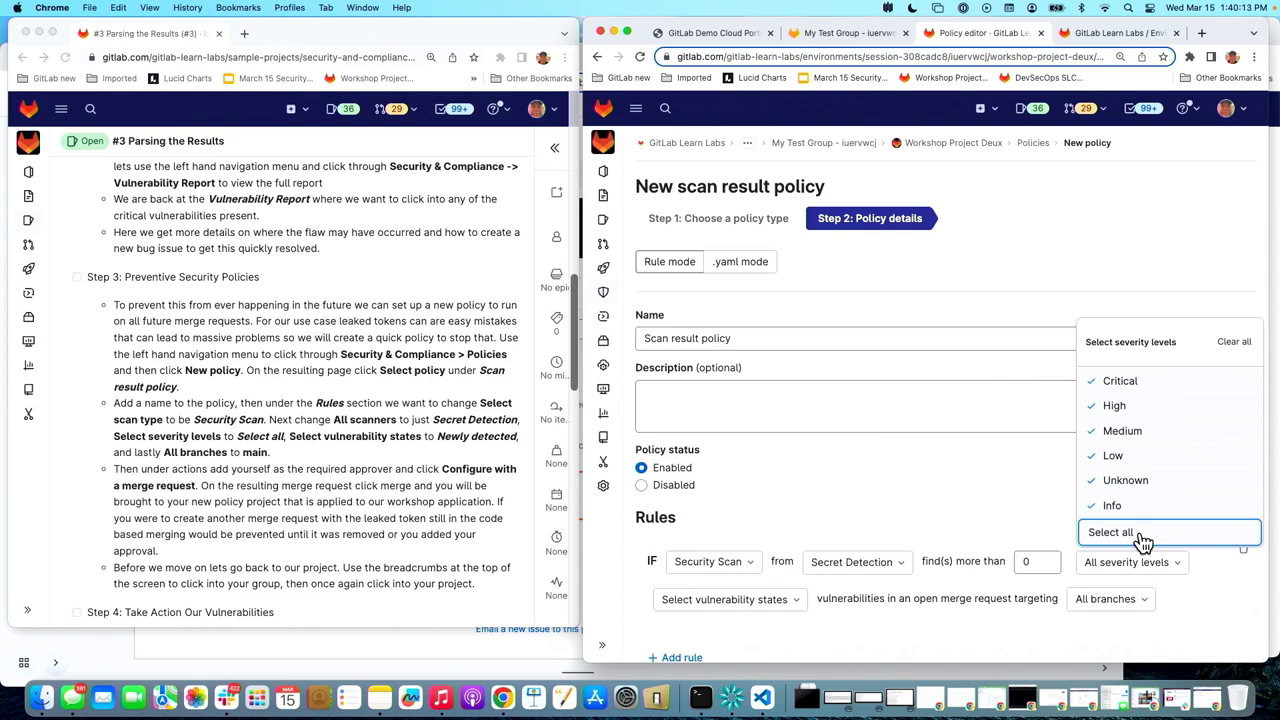
pyautogui.click(1014, 483)
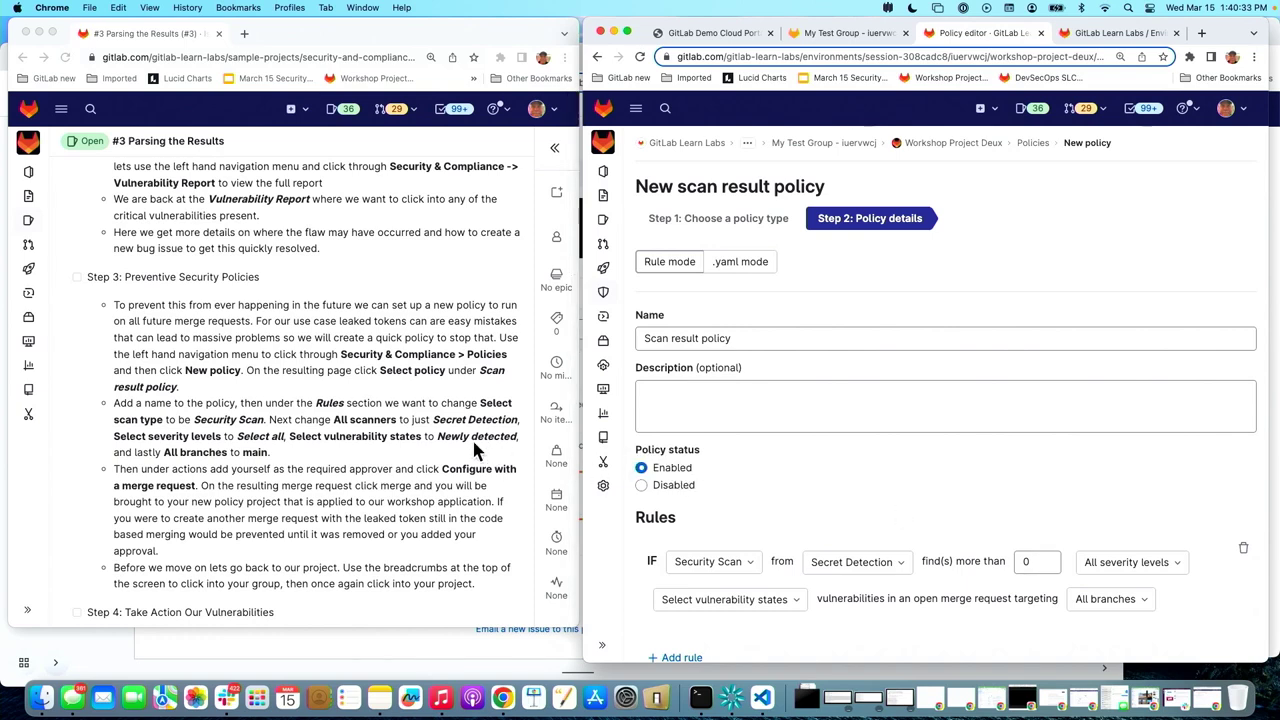
pyautogui.scroll(-2, 1008, 511)
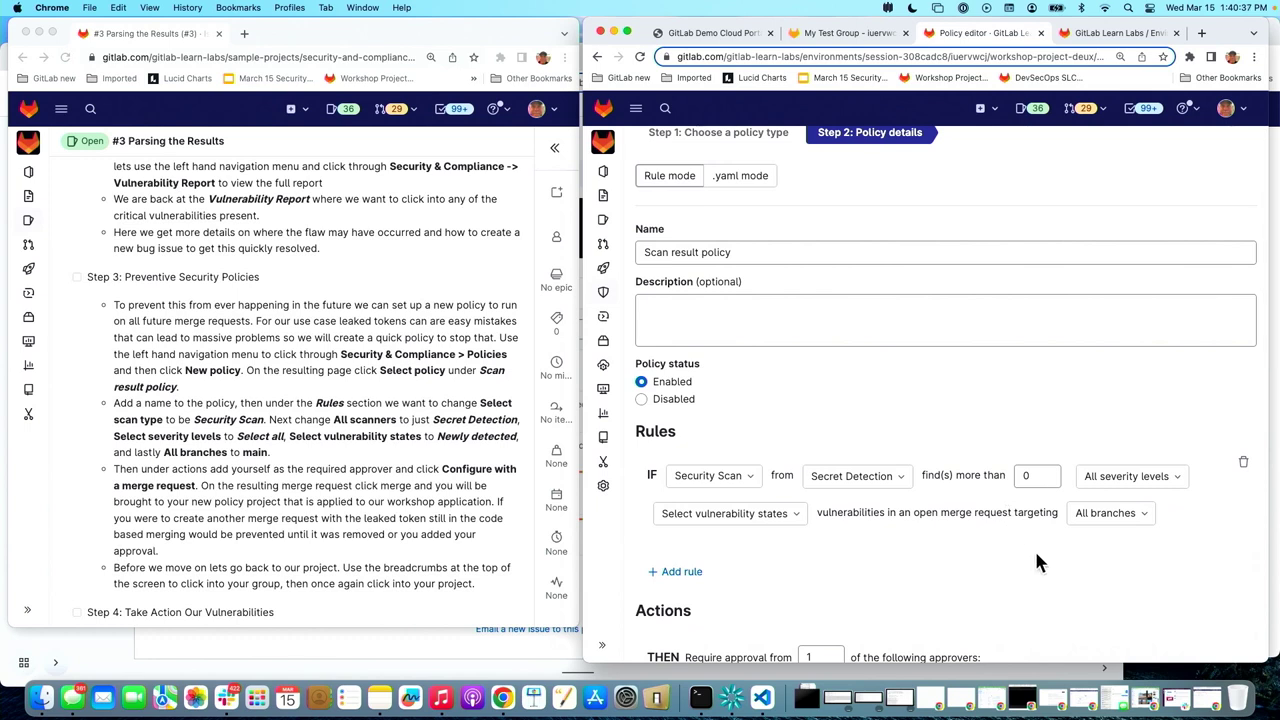
# Limit the rule's vulnerability states to Newly detected.
pyautogui.click(800, 516)
pyautogui.click(745, 360)
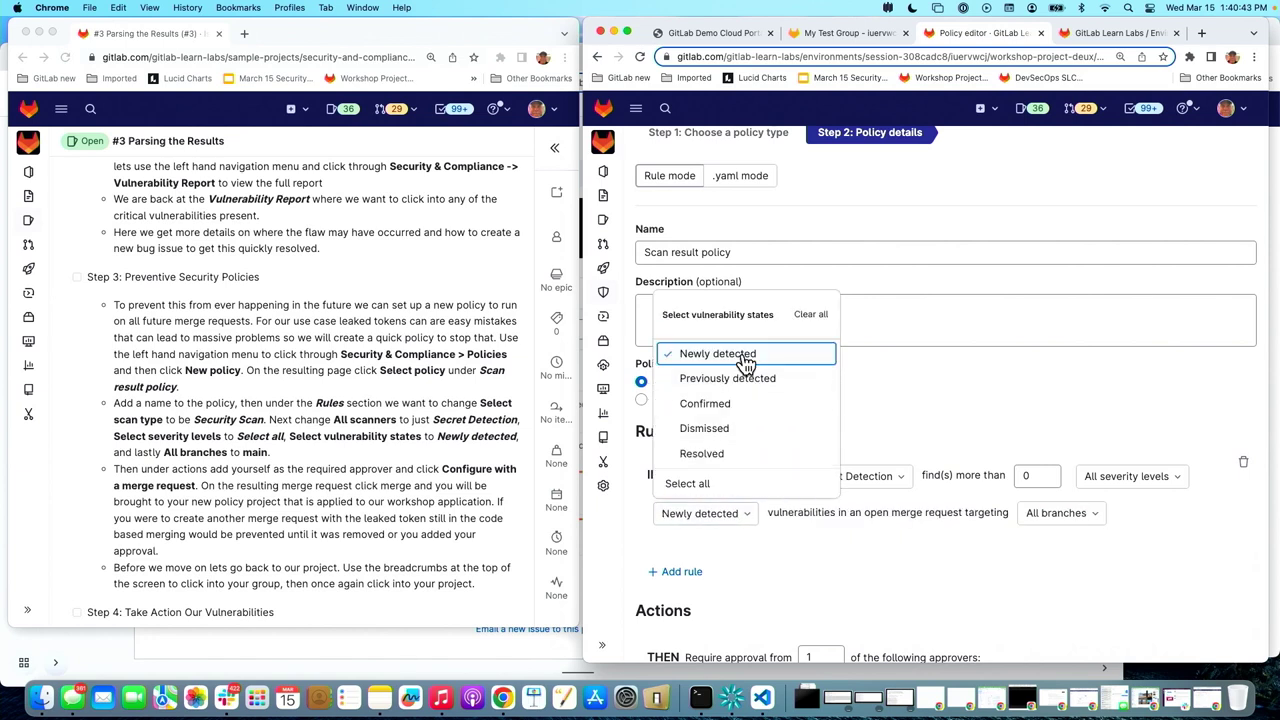
pyautogui.click(1062, 563)
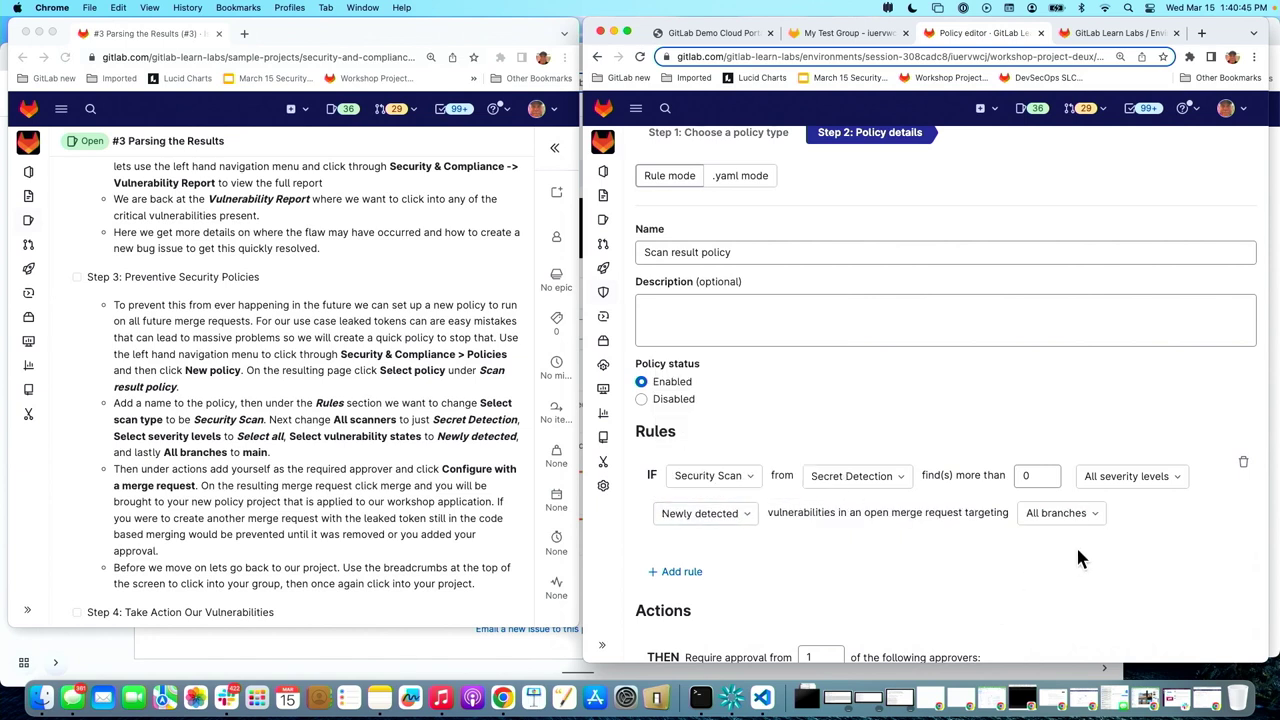
# Change the rule's target branch from All branches to main.
pyautogui.click(1099, 517)
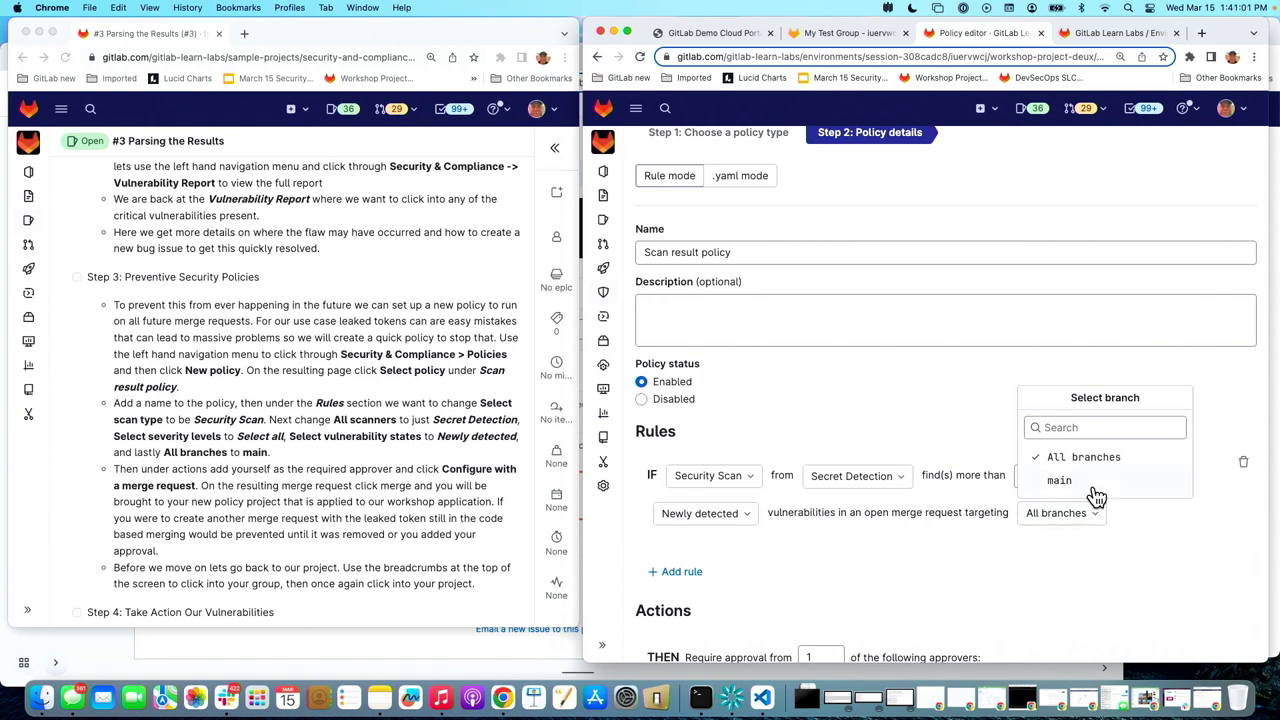
pyautogui.click(1092, 482)
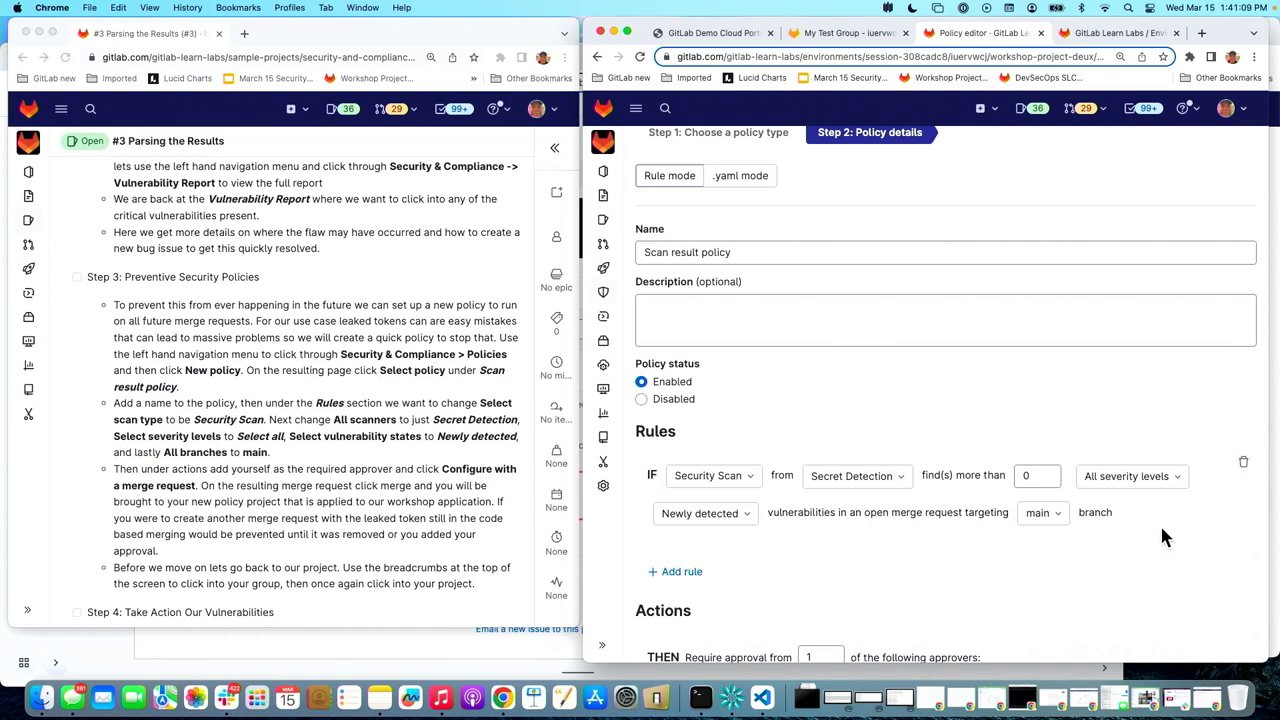
pyautogui.scroll(-5, 1162, 537)
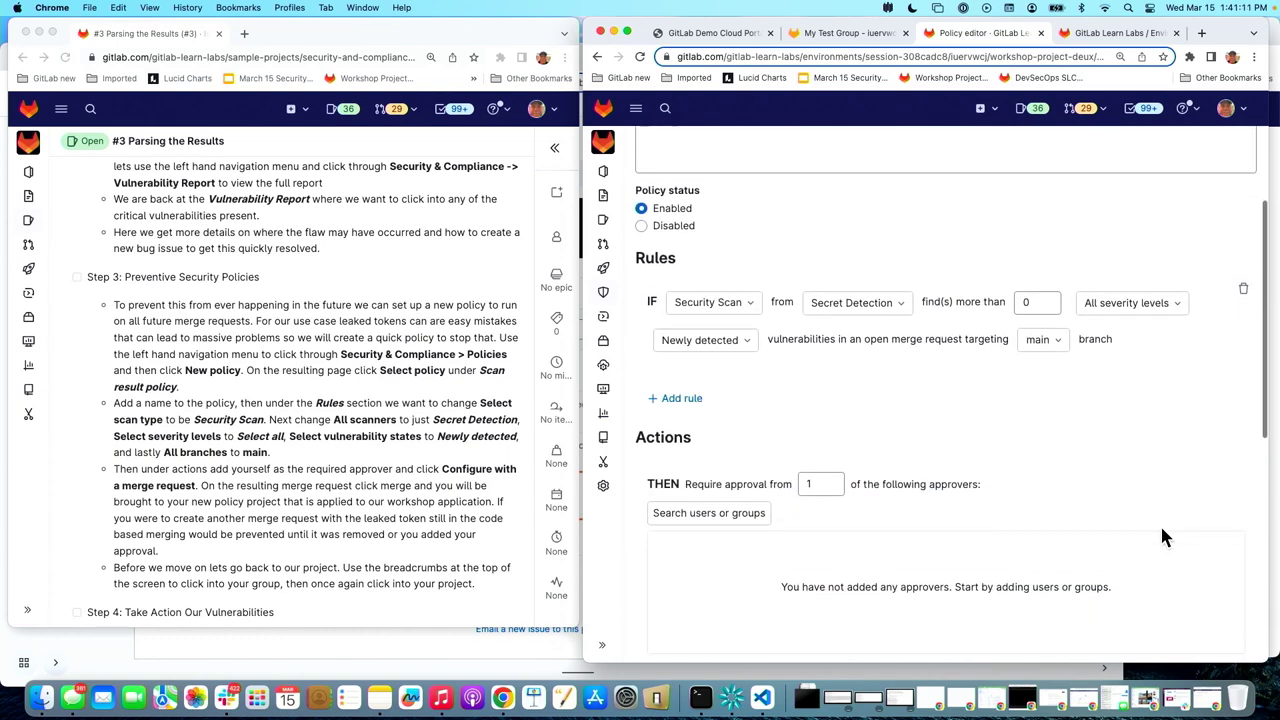
pyautogui.scroll(-2, 1162, 537)
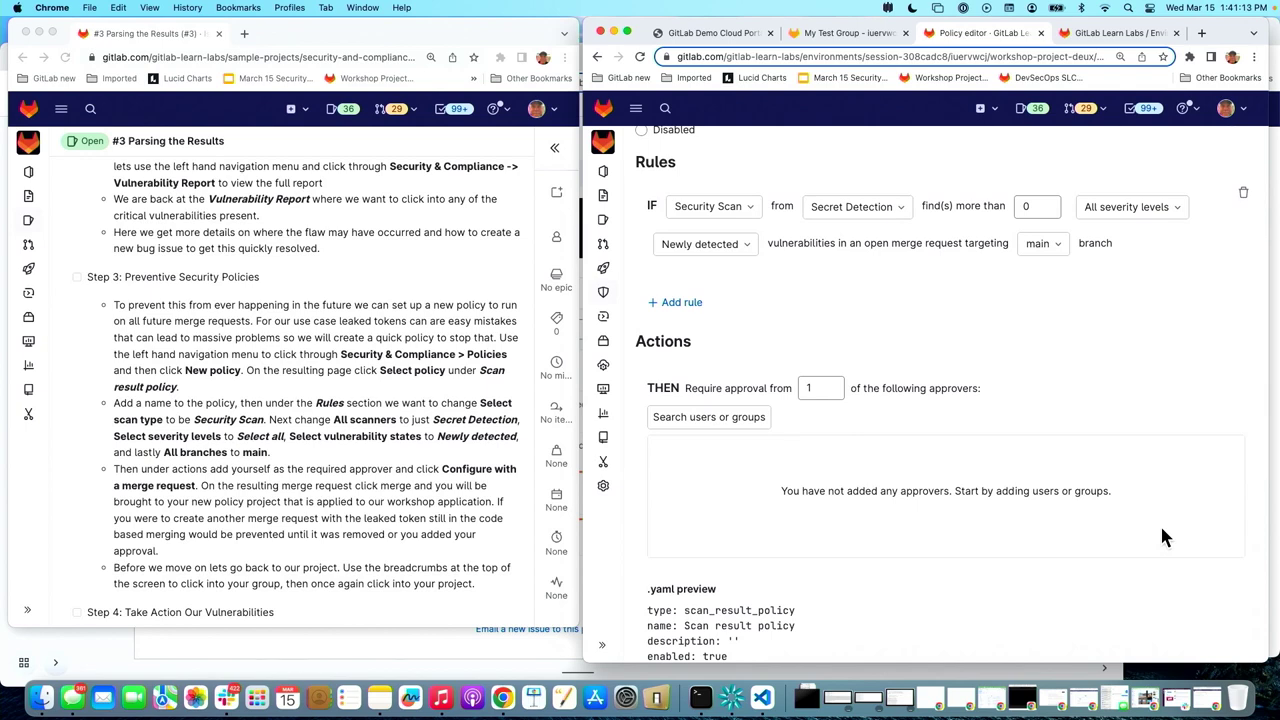
pyautogui.scroll(-1, 1162, 537)
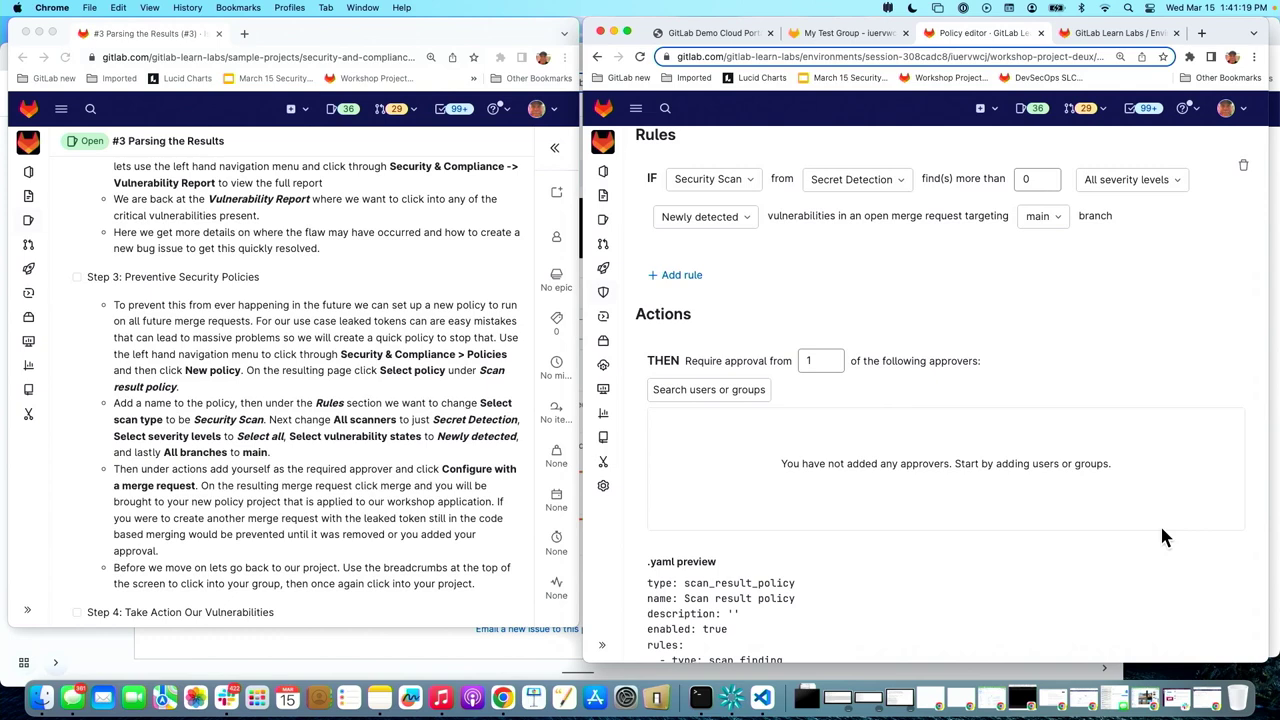
# Search for your own username and add your account as an approver.
pyautogui.click(748, 392)
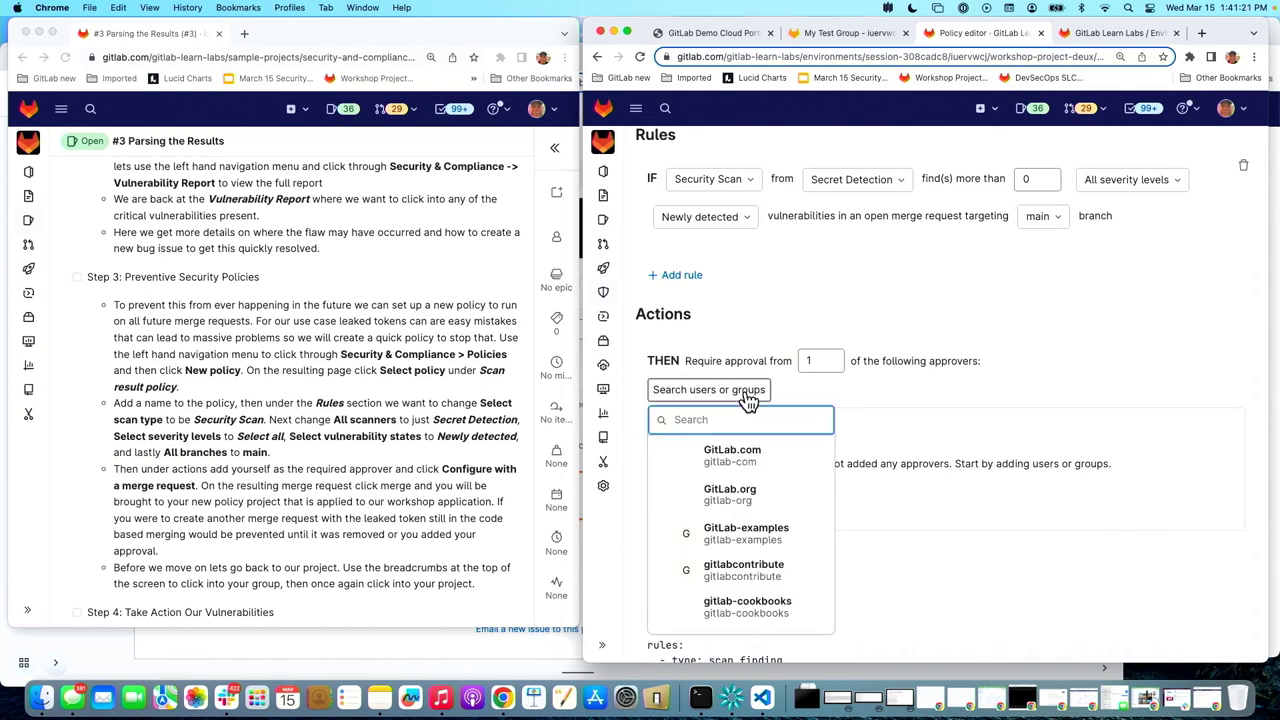
pyautogui.write('@abaer2')
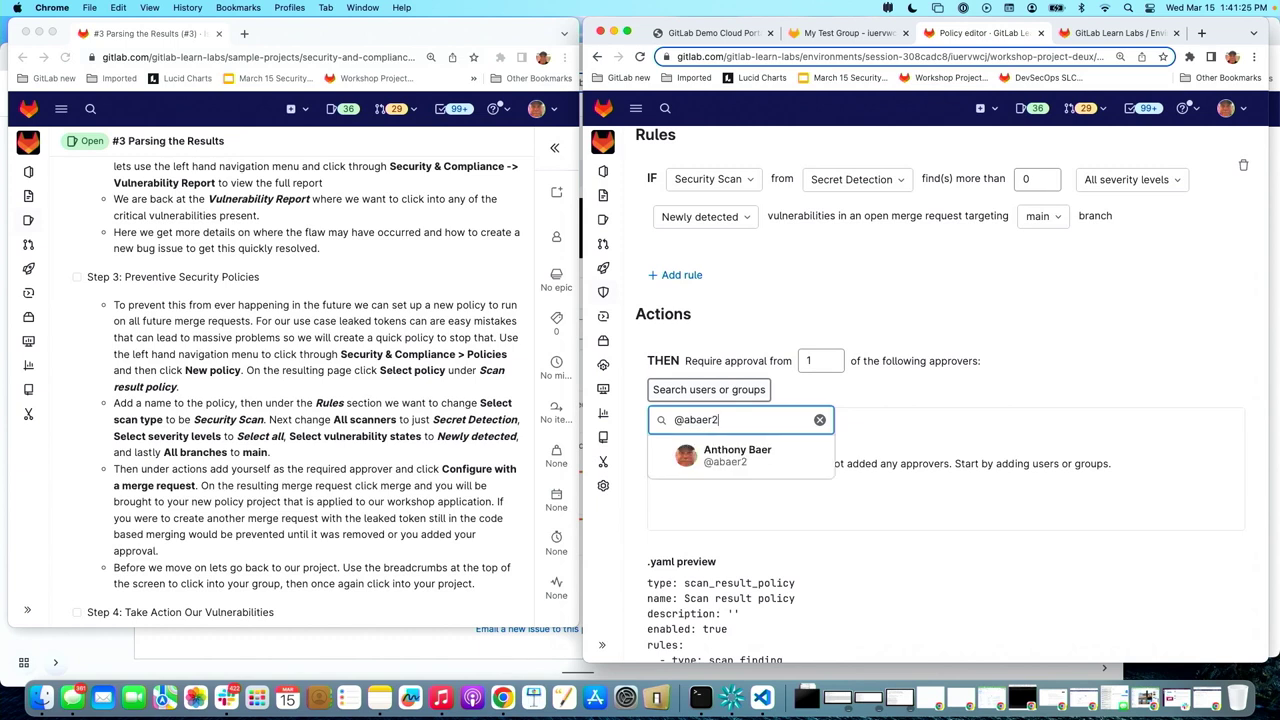
pyautogui.click(736, 456)
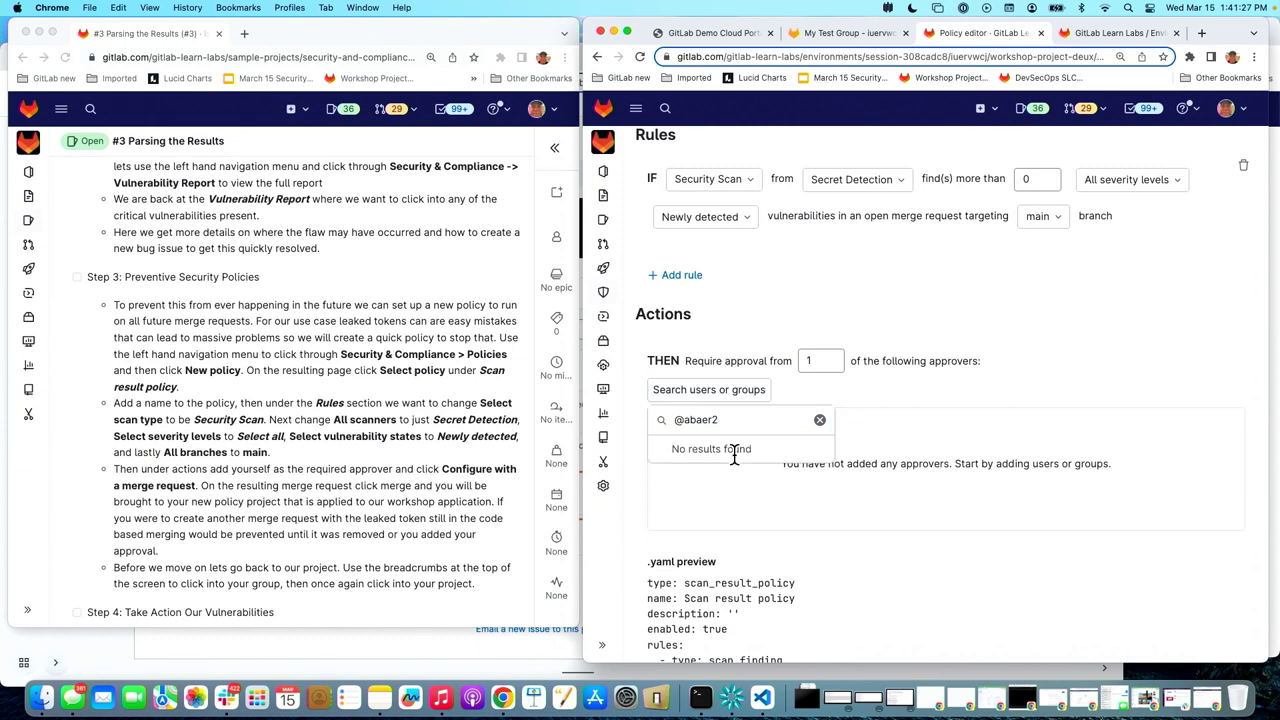
pyautogui.click(752, 420)
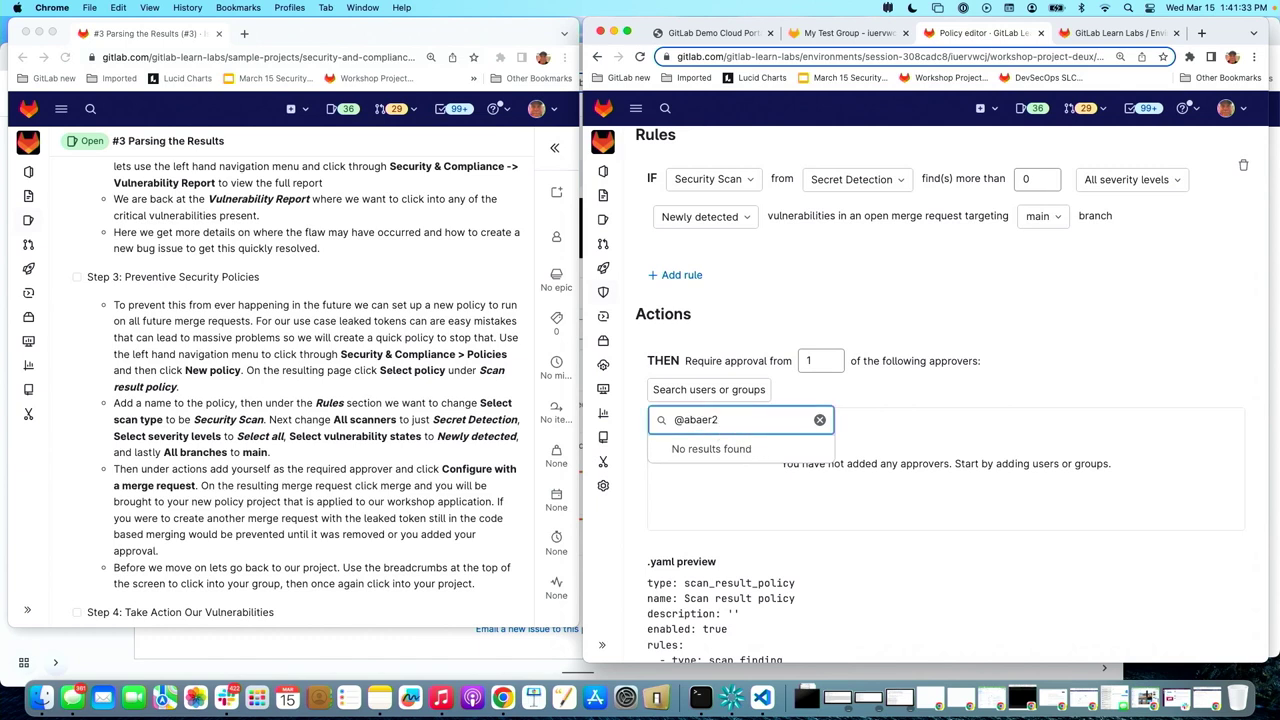
pyautogui.press('BackSpace')
pyautogui.press('BackSpace')
pyautogui.press('BackSpace')
pyautogui.press('BackSpace')
pyautogui.press('BackSpace')
pyautogui.press('BackSpace')
pyautogui.press('BackSpace')
pyautogui.write('a')
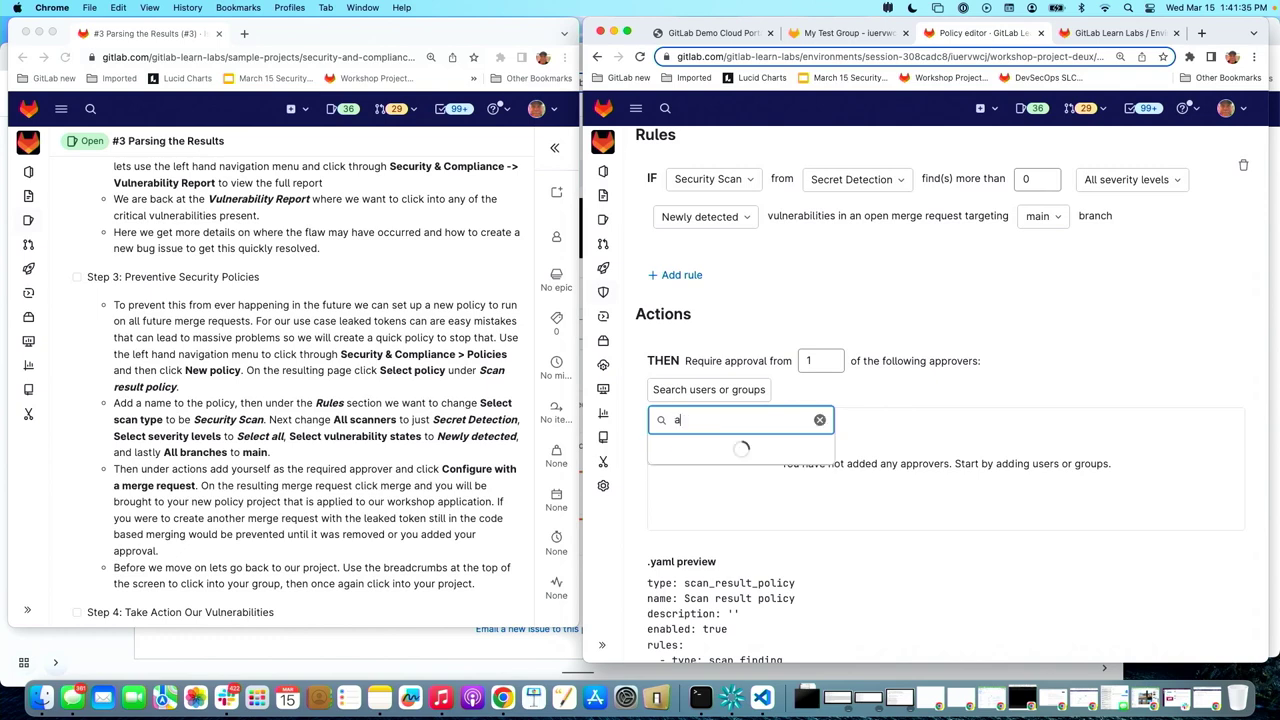
pyautogui.write('baer2')
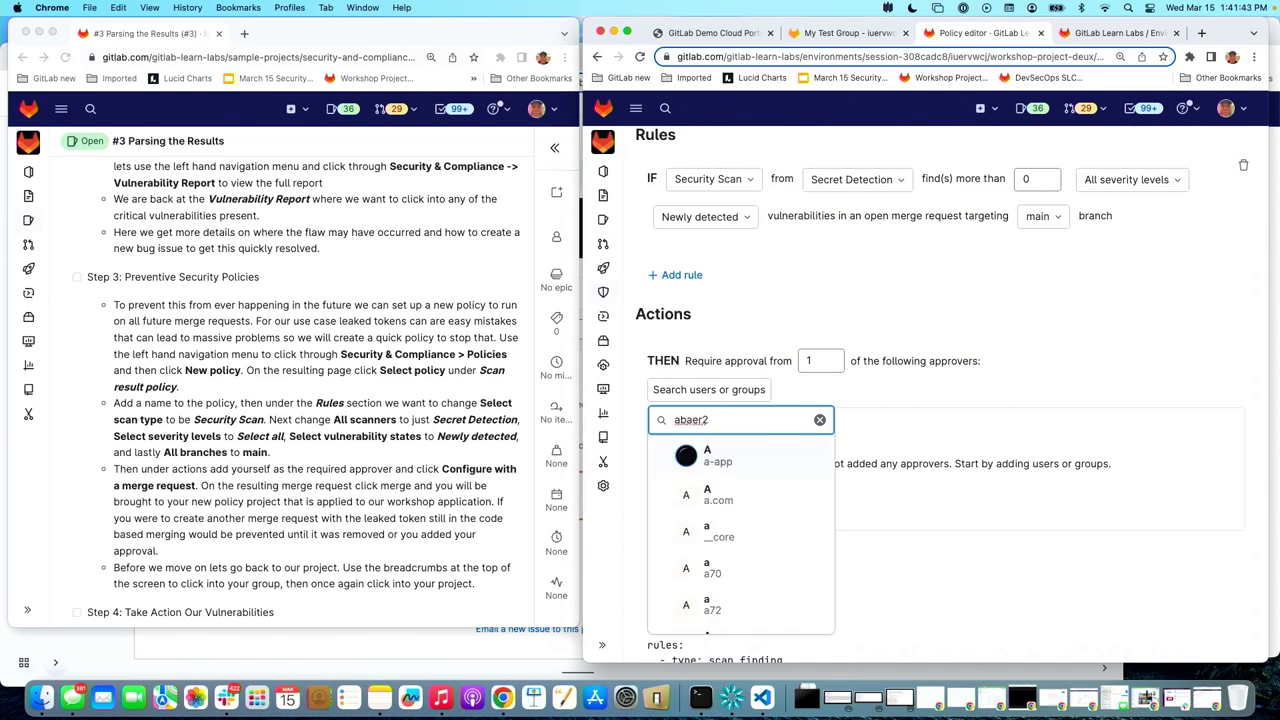
pyautogui.press('super+a')
pyautogui.write('@abaer2')
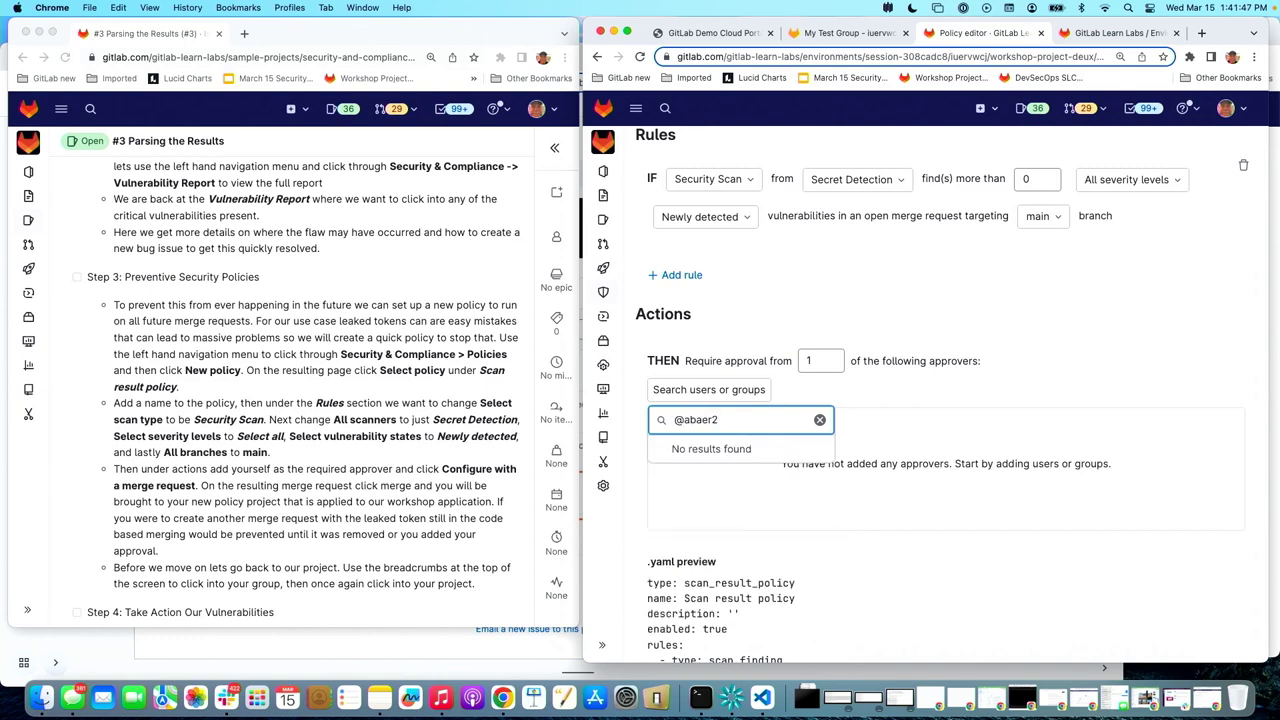
pyautogui.click(739, 462)
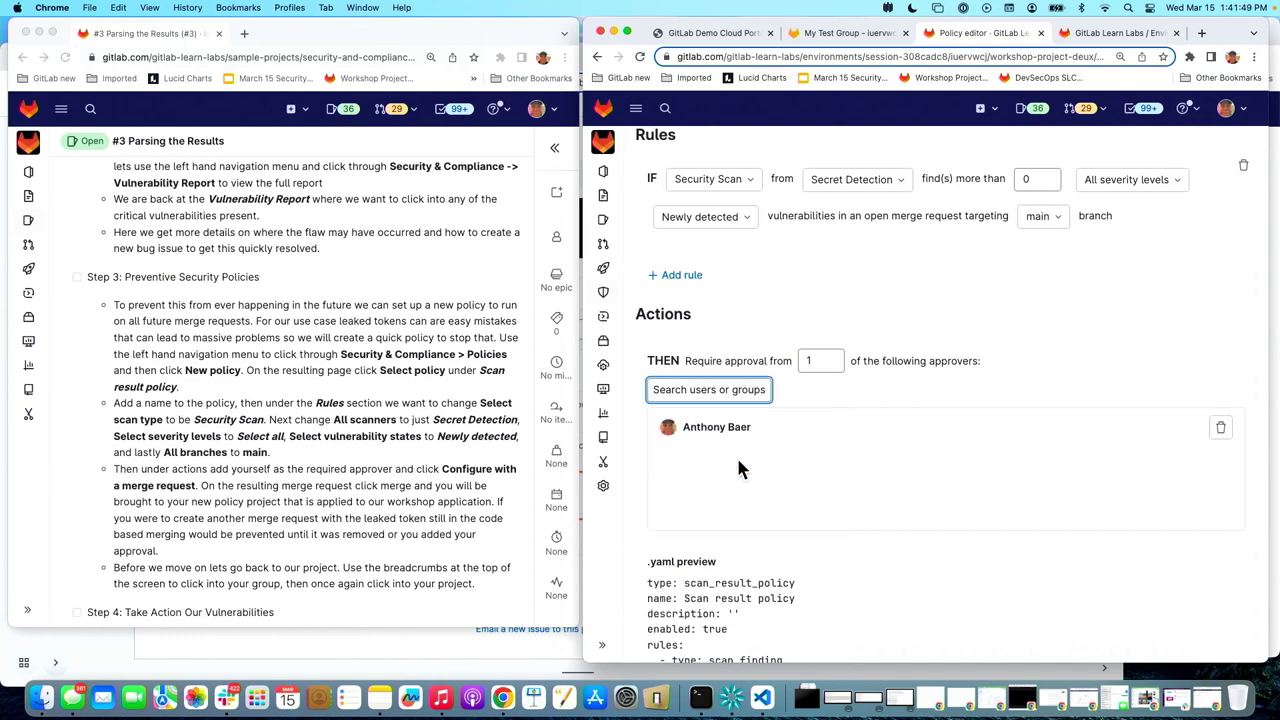
# Search for another user, find nobody, and clear the search query.
pyautogui.click(743, 400)
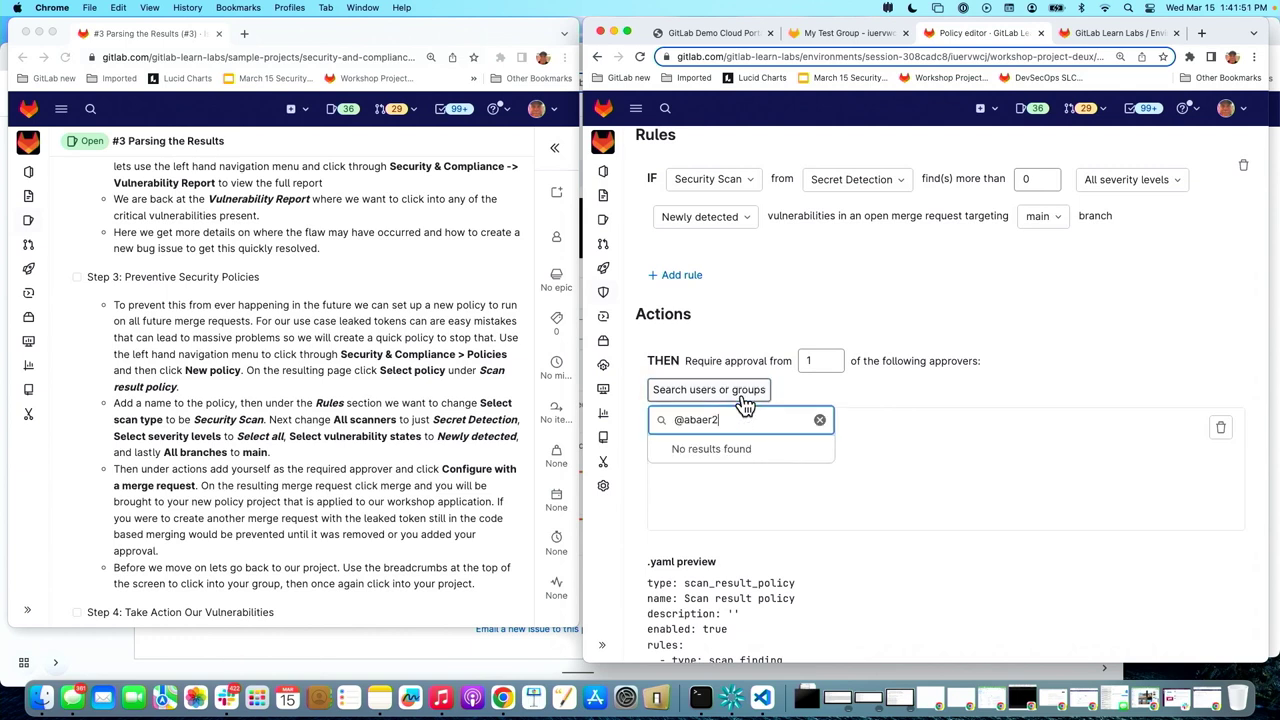
pyautogui.tripleClick(743, 419)
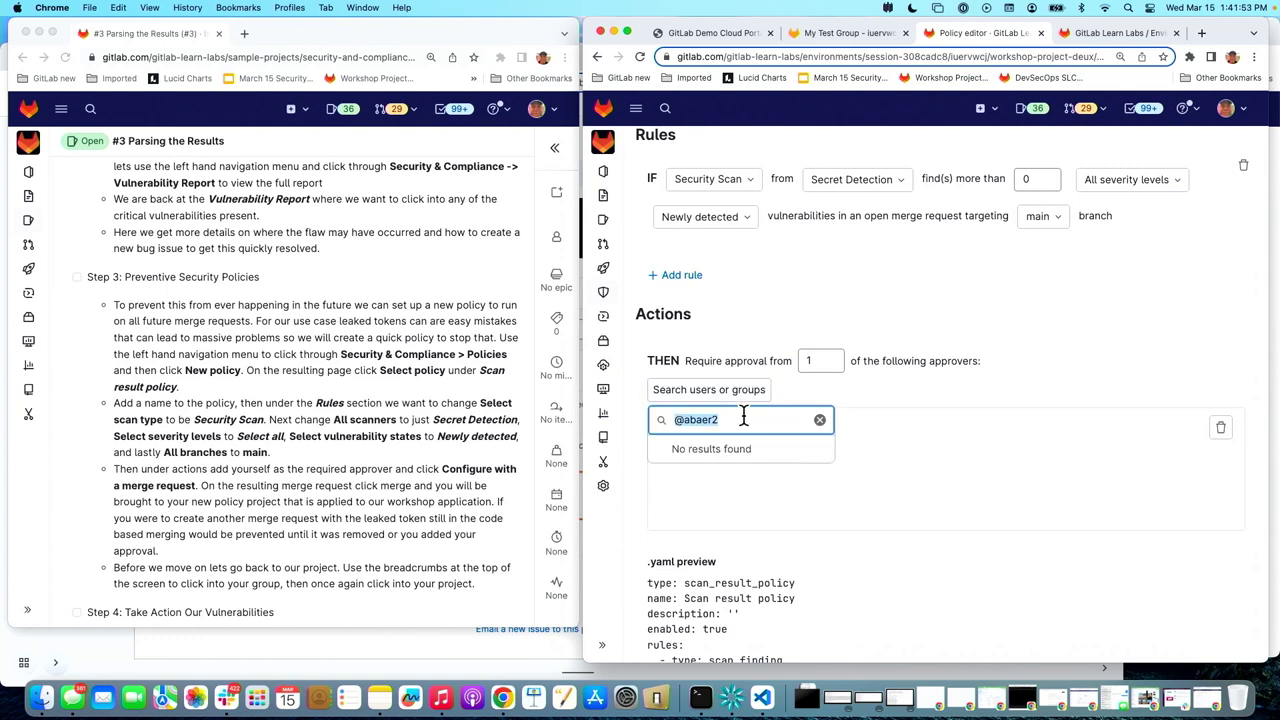
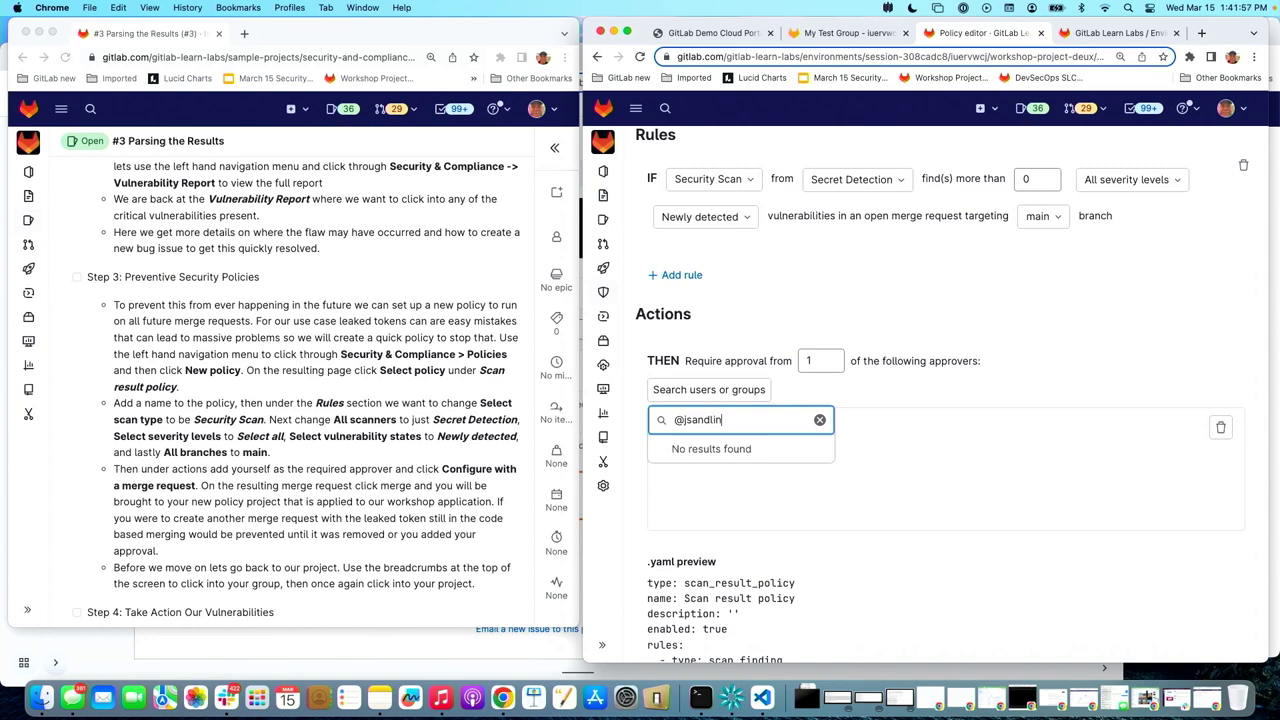
# Set the required approvals count to 2.
pyautogui.click(979, 445)
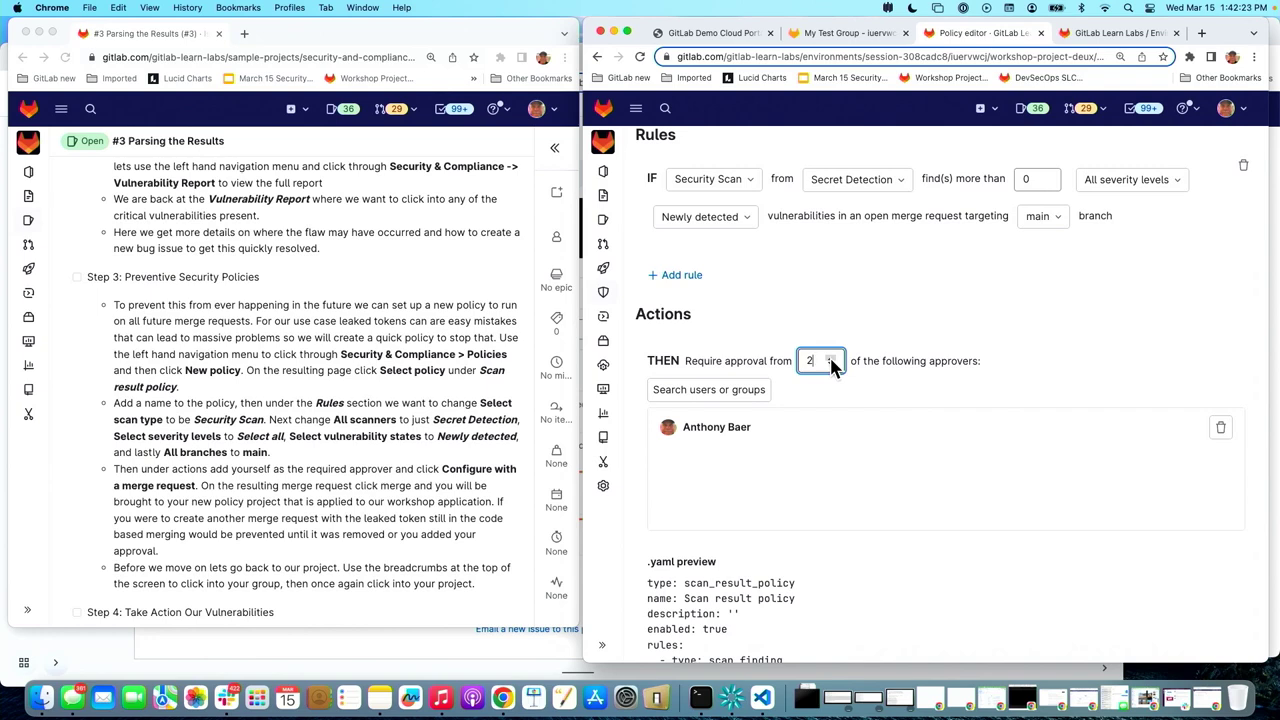
pyautogui.scroll(-8, 906, 437)
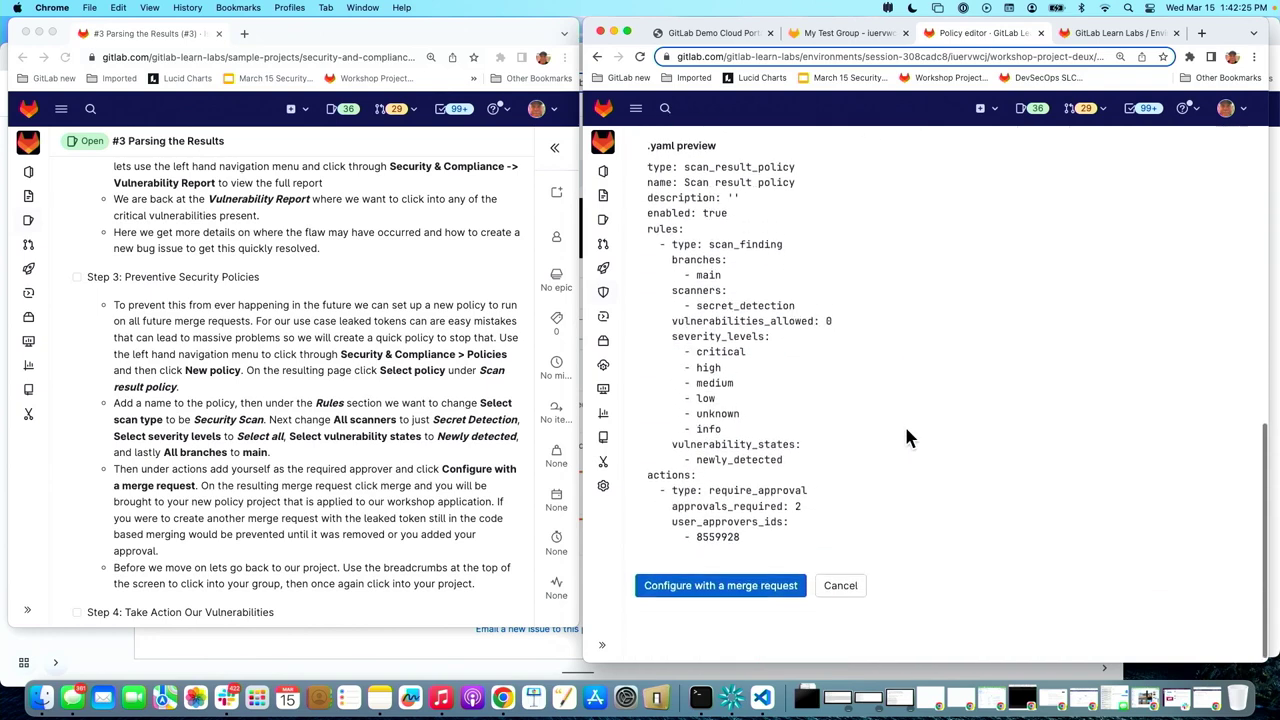
pyautogui.click(748, 586)
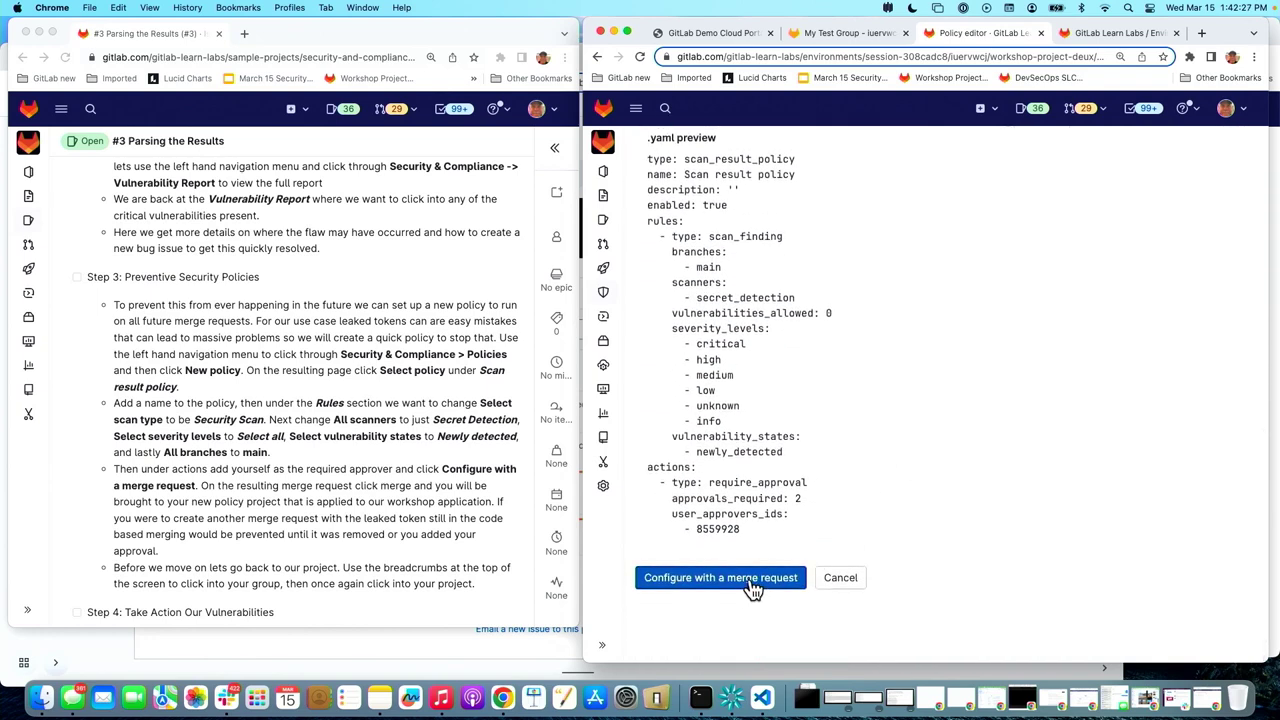
pyautogui.scroll(1, 925, 426)
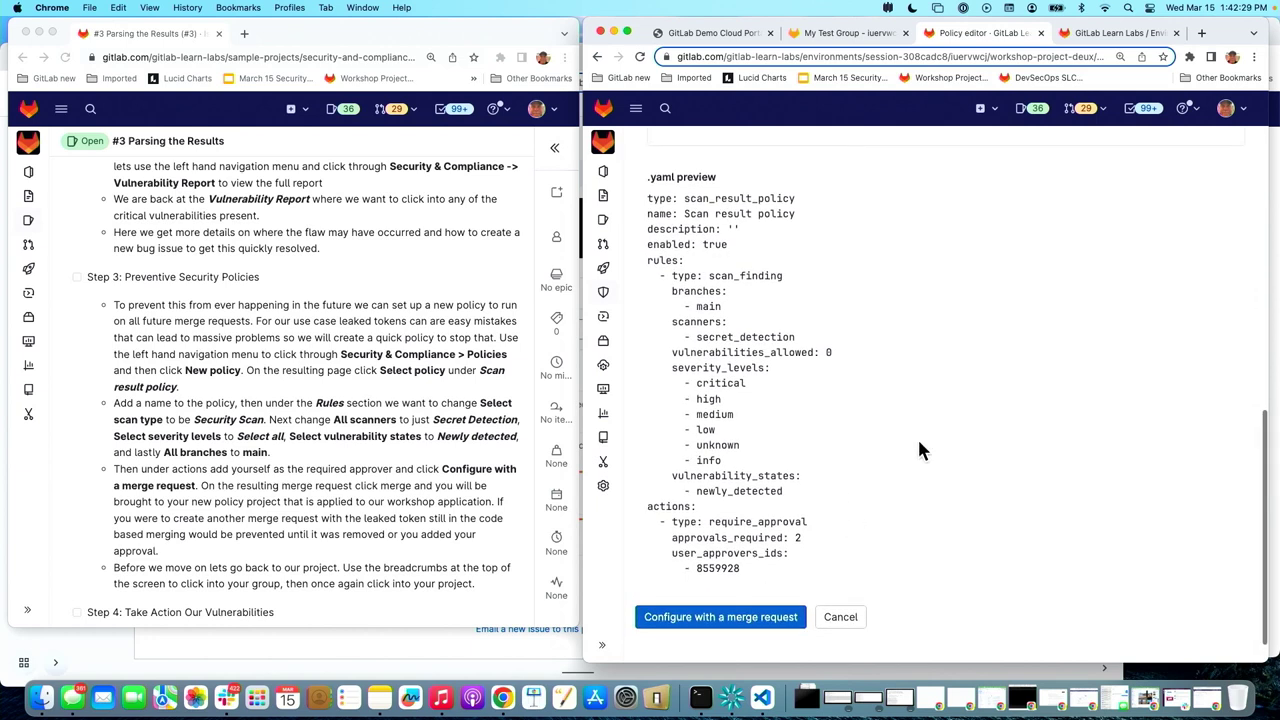
# Highlight the YAML's policy name, enabled flag, severity levels, newly_detected state and require_approval action.
pyautogui.moveTo(778, 578); pyautogui.dragTo(648, 214)
pyautogui.click(1034, 240)
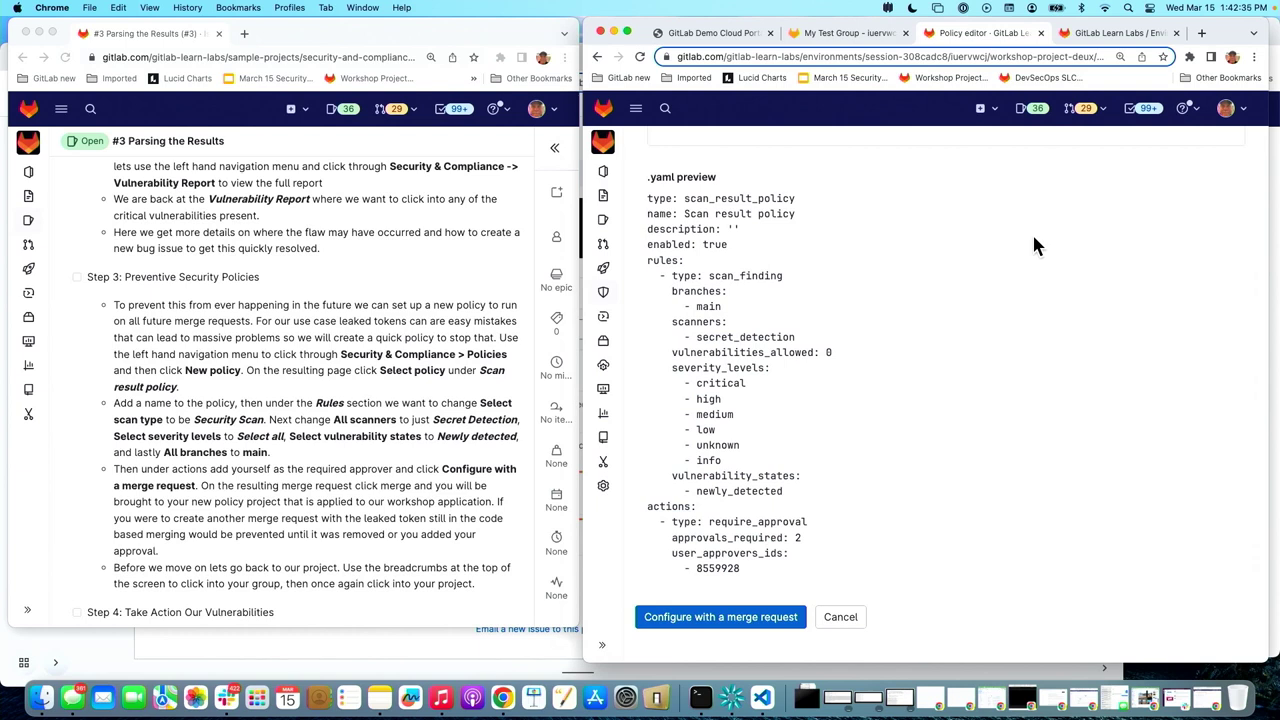
pyautogui.moveTo(797, 214); pyautogui.dragTo(713, 215)
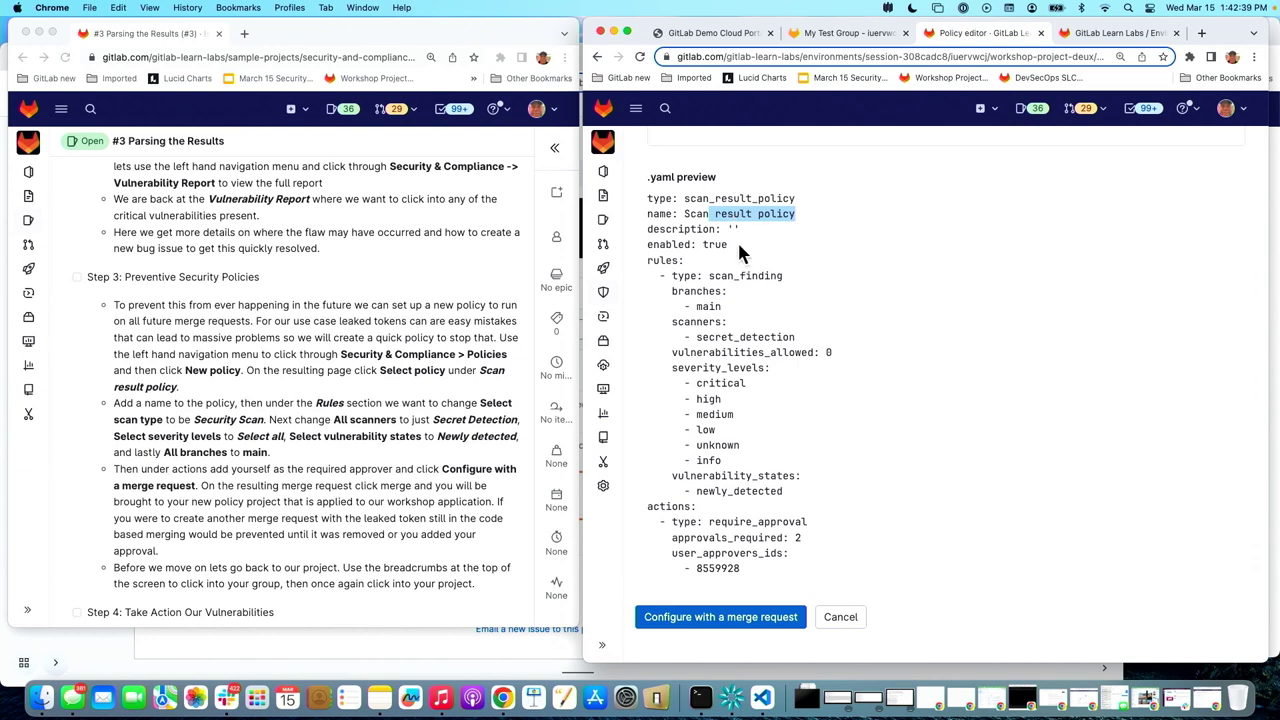
pyautogui.doubleClick(715, 244)
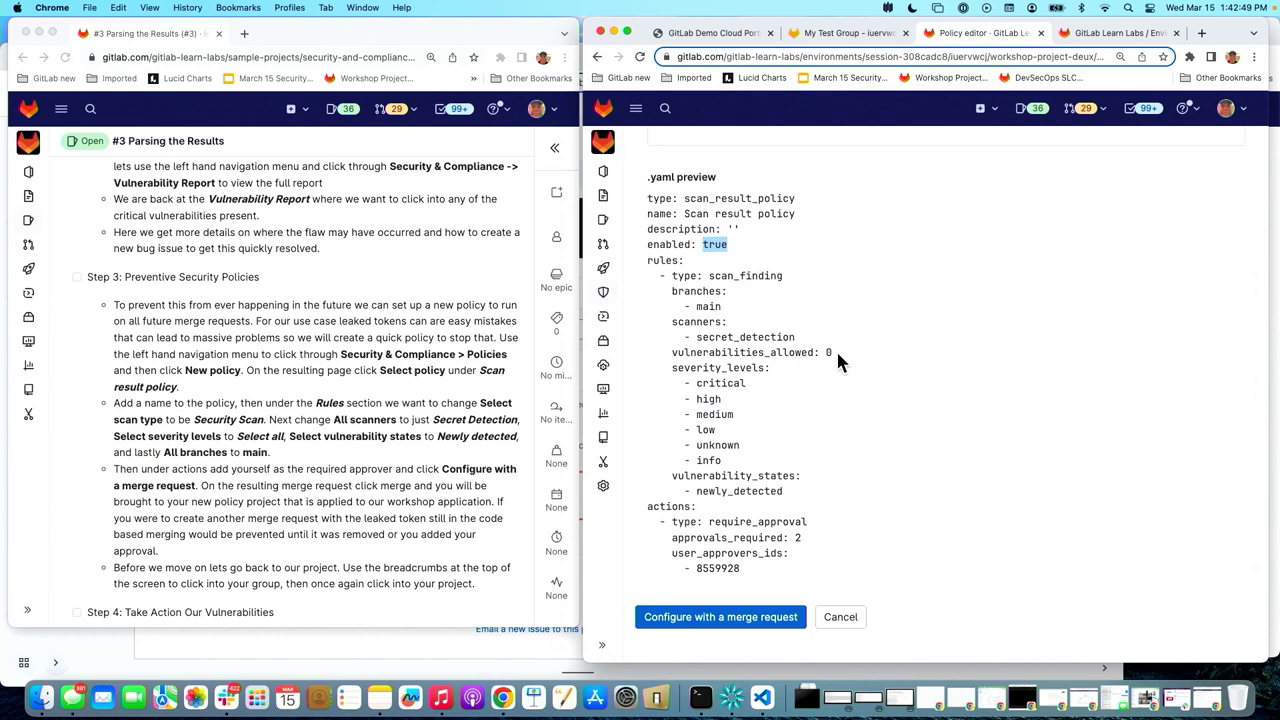
pyautogui.moveTo(738, 458); pyautogui.dragTo(683, 392)
pyautogui.click(814, 402)
pyautogui.moveTo(794, 490); pyautogui.dragTo(683, 491)
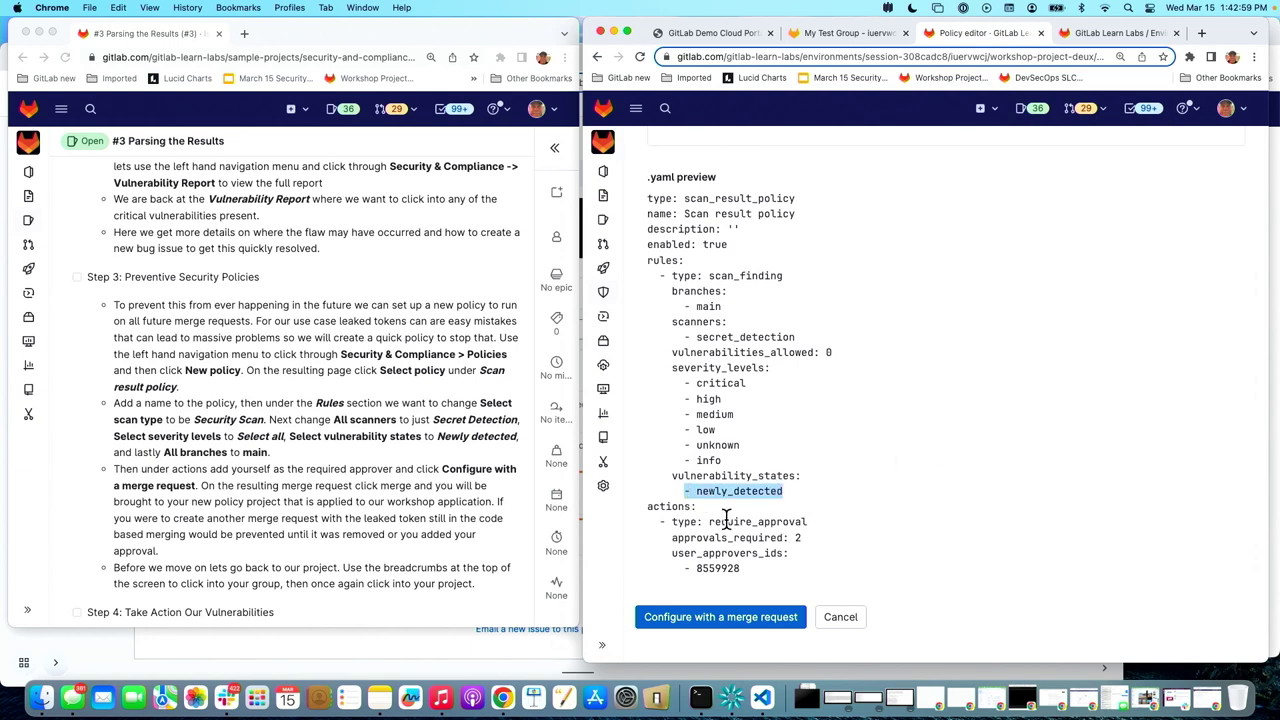
pyautogui.click(806, 528)
pyautogui.moveTo(806, 528); pyautogui.dragTo(733, 526)
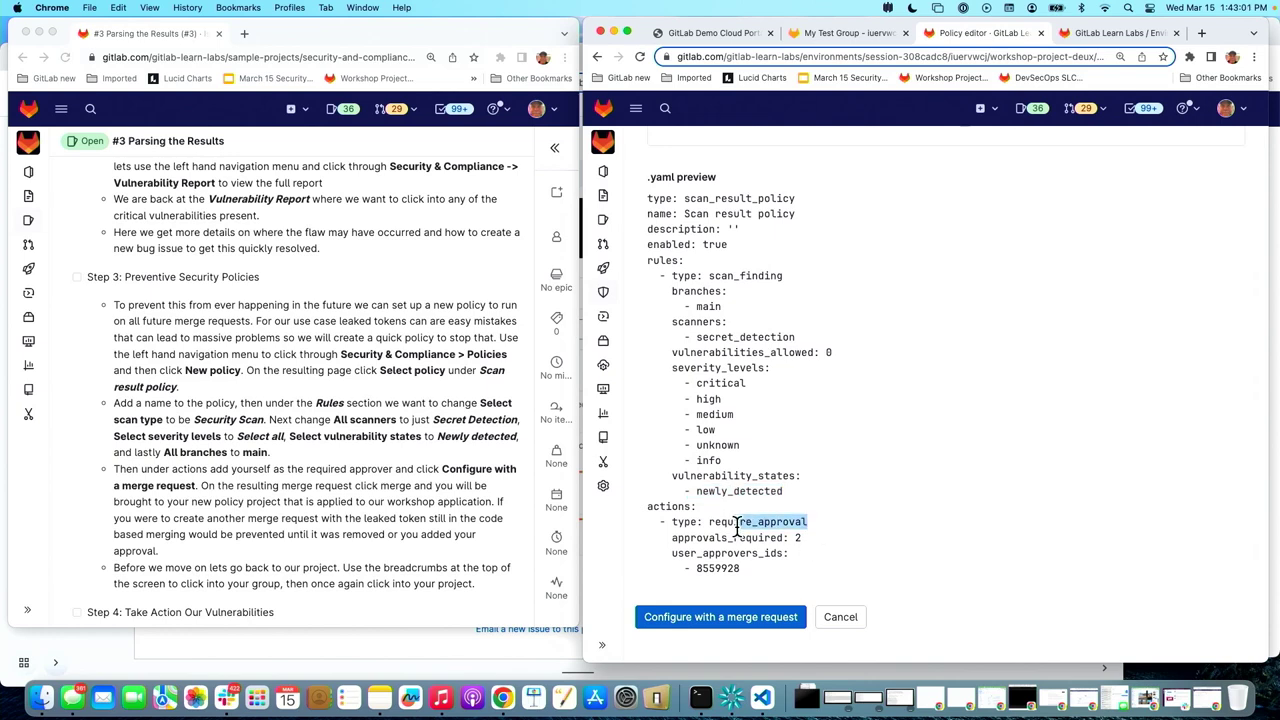
pyautogui.click(809, 537)
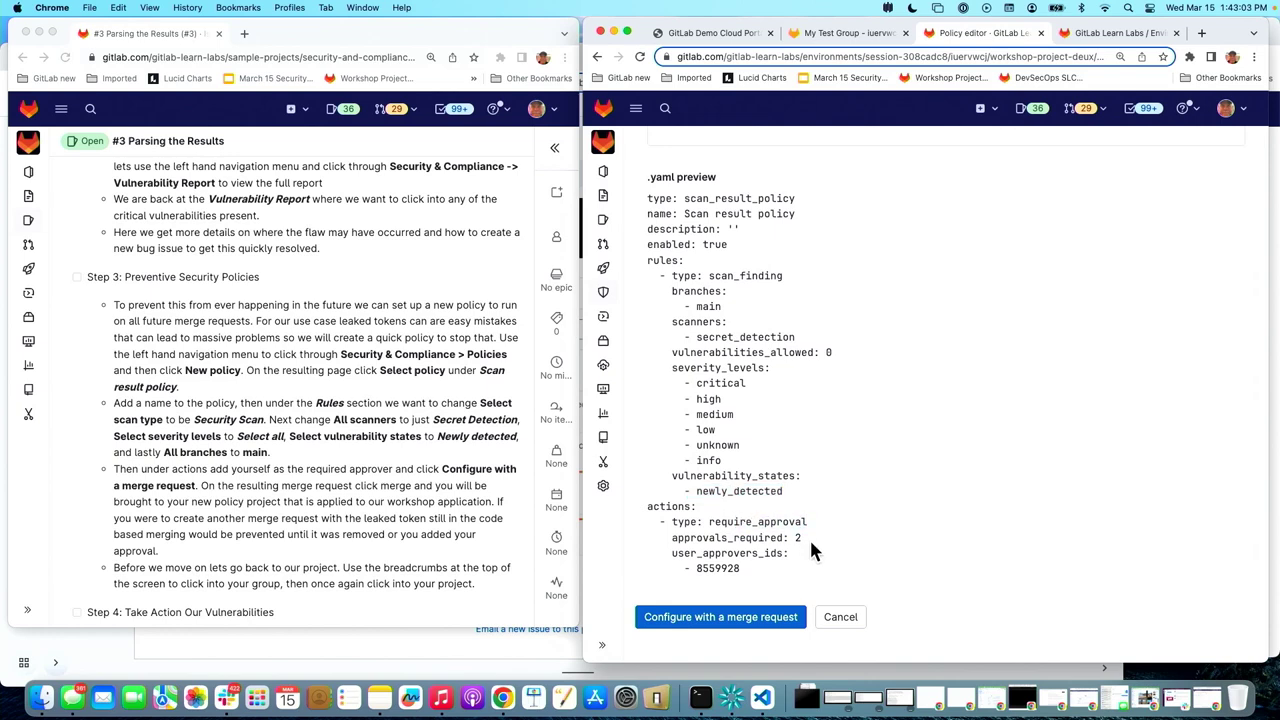
# Change the required approvals count from 2 to 1.
pyautogui.scroll(5, 961, 421)
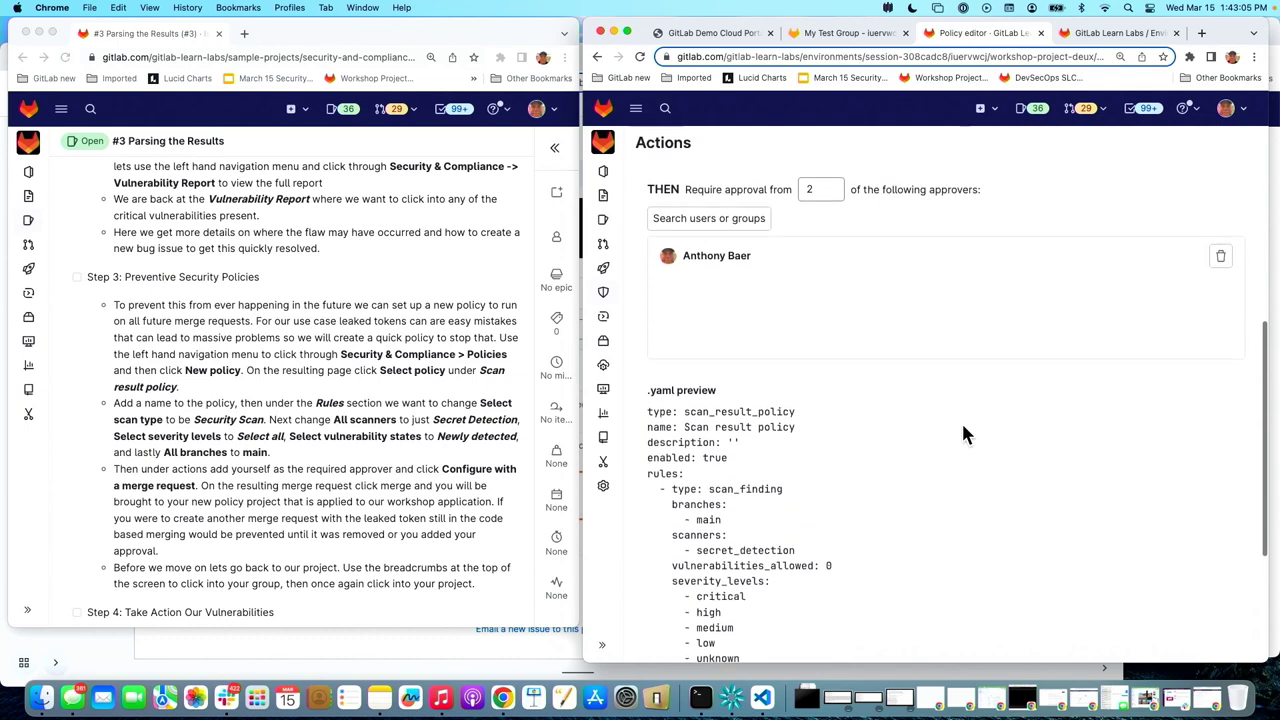
pyautogui.click(812, 190)
pyautogui.press('BackSpace')
pyautogui.write('1')
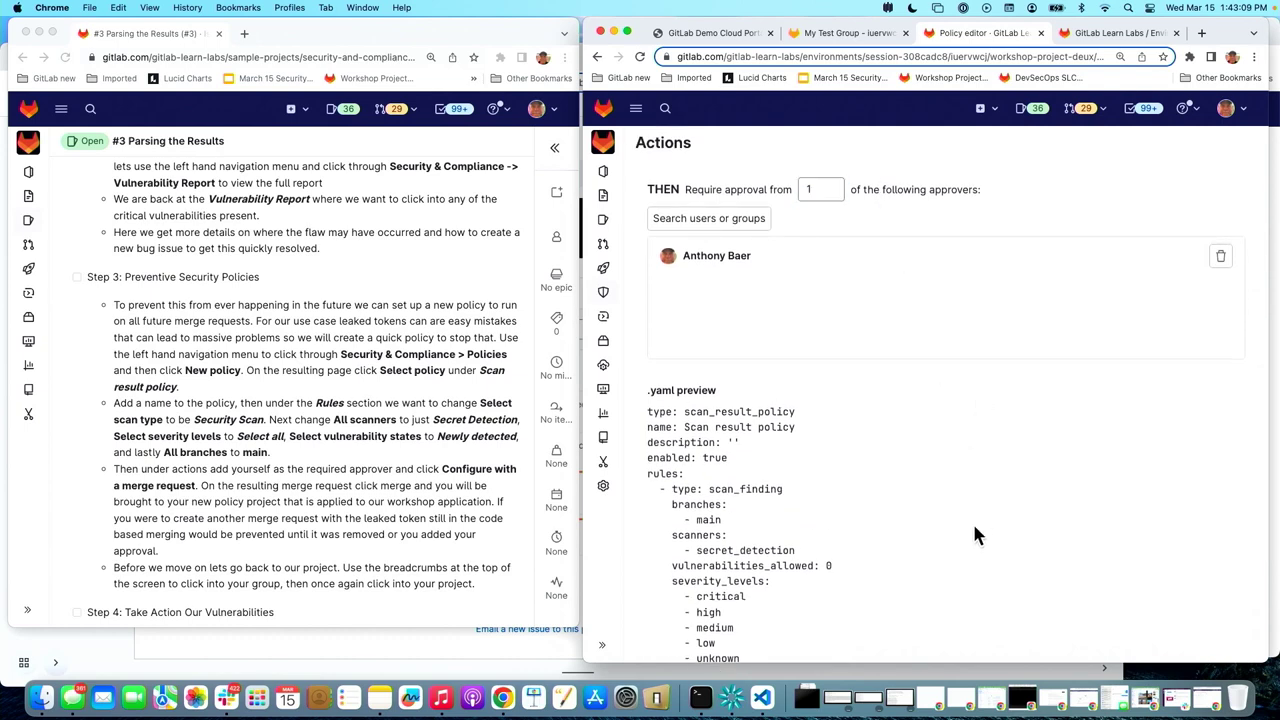
pyautogui.scroll(-5, 972, 521)
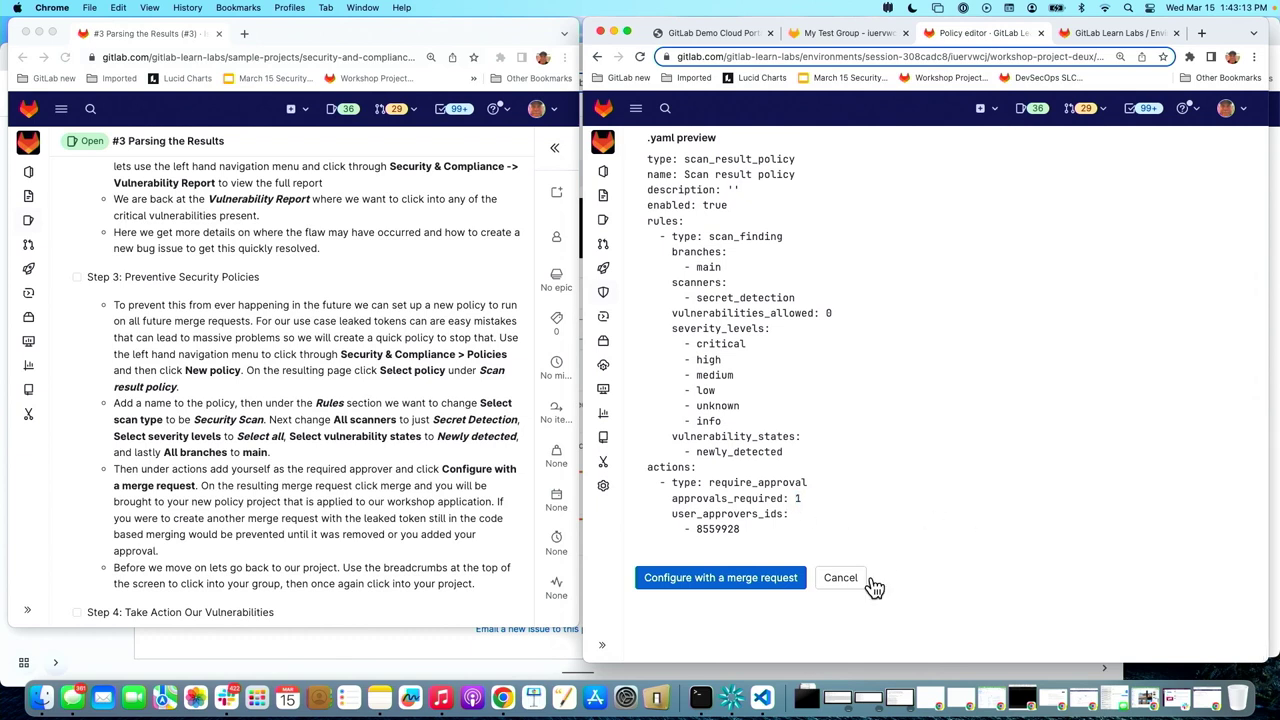
# Create the 'Update scan policies' merge request and merge it into main.
pyautogui.click(757, 584)
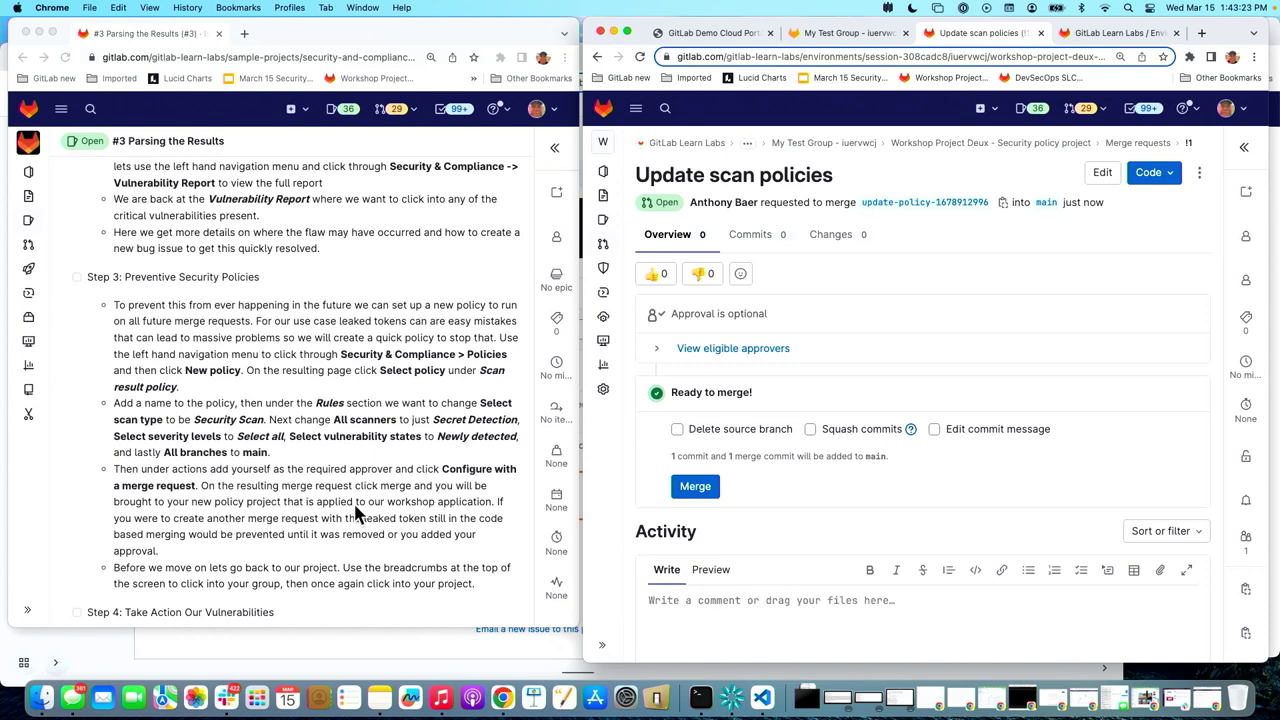
pyautogui.scroll(-1, 378, 517)
pyautogui.scroll(-3, 377, 517)
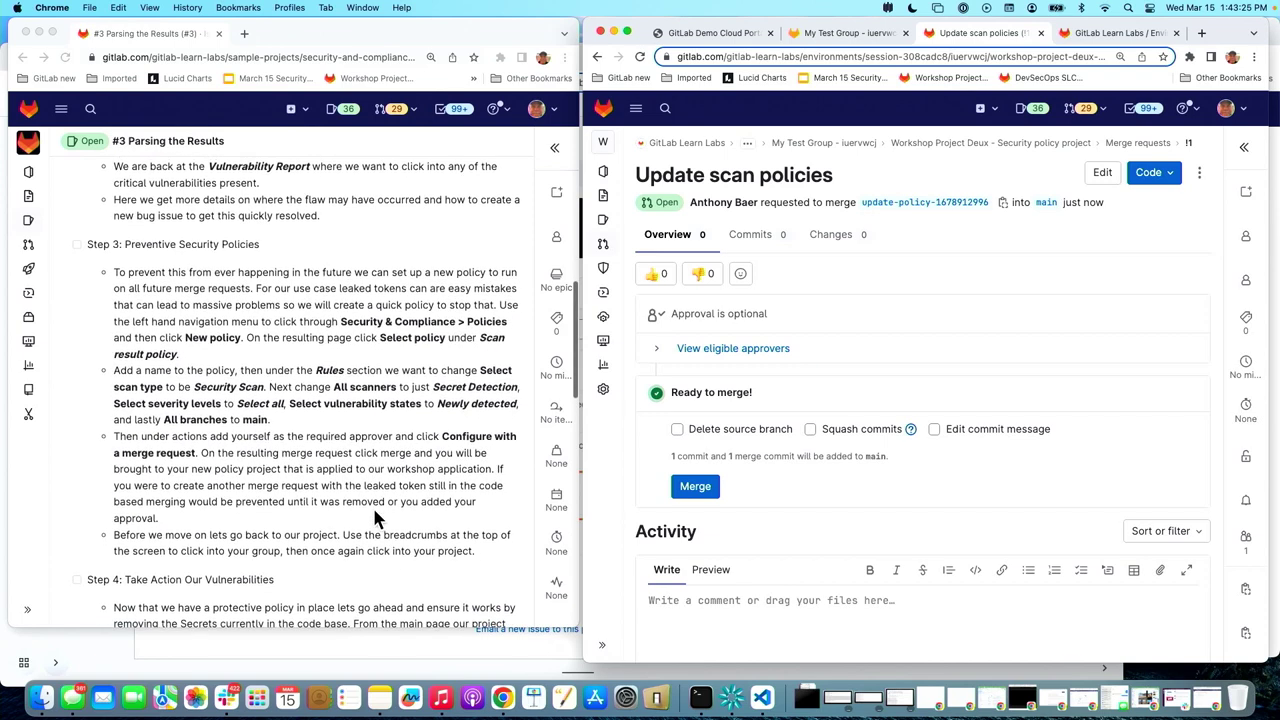
pyautogui.click(696, 486)
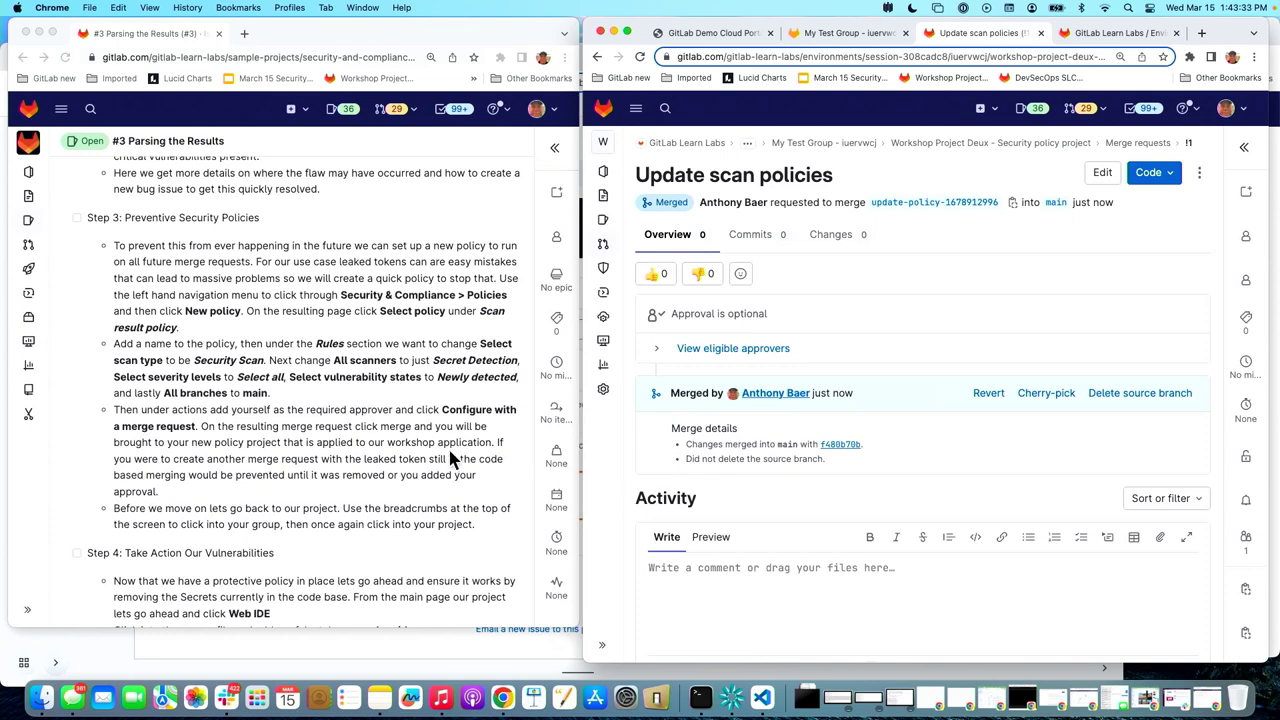
pyautogui.scroll(-2, 448, 458)
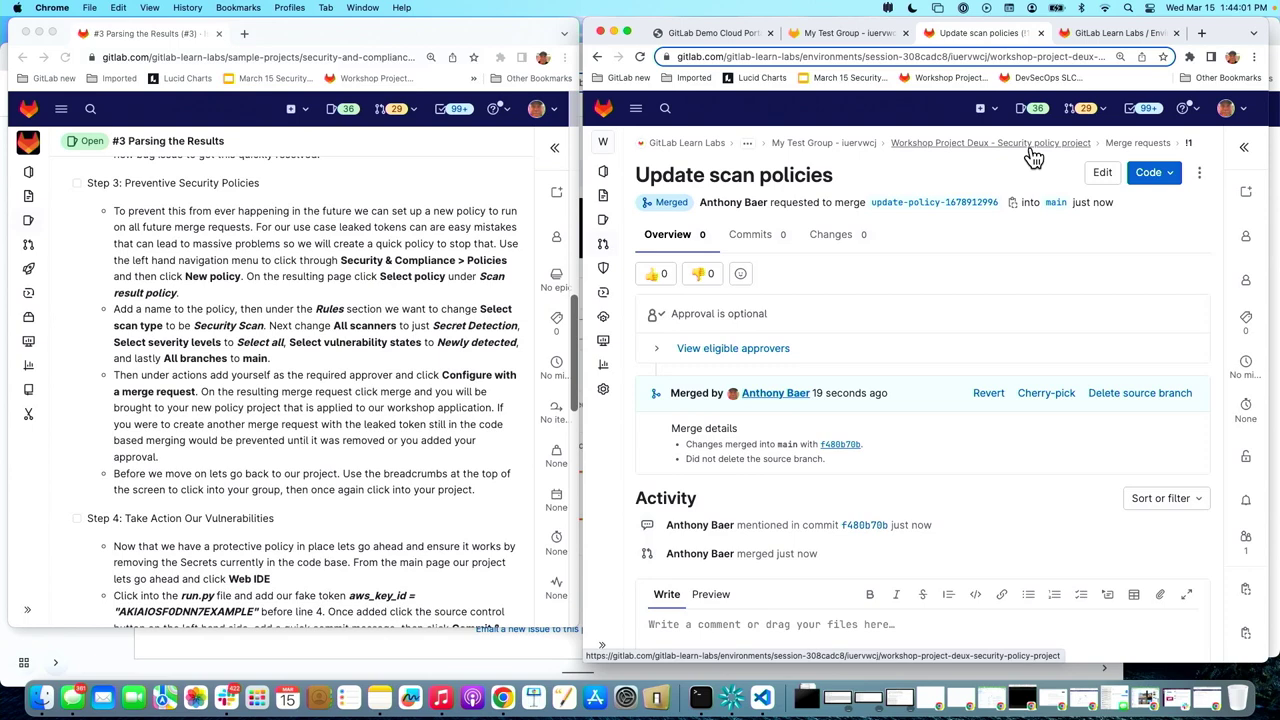
# Go via the test group into the security policy project's .gitlab/security-policies folder.
pyautogui.click(849, 150)
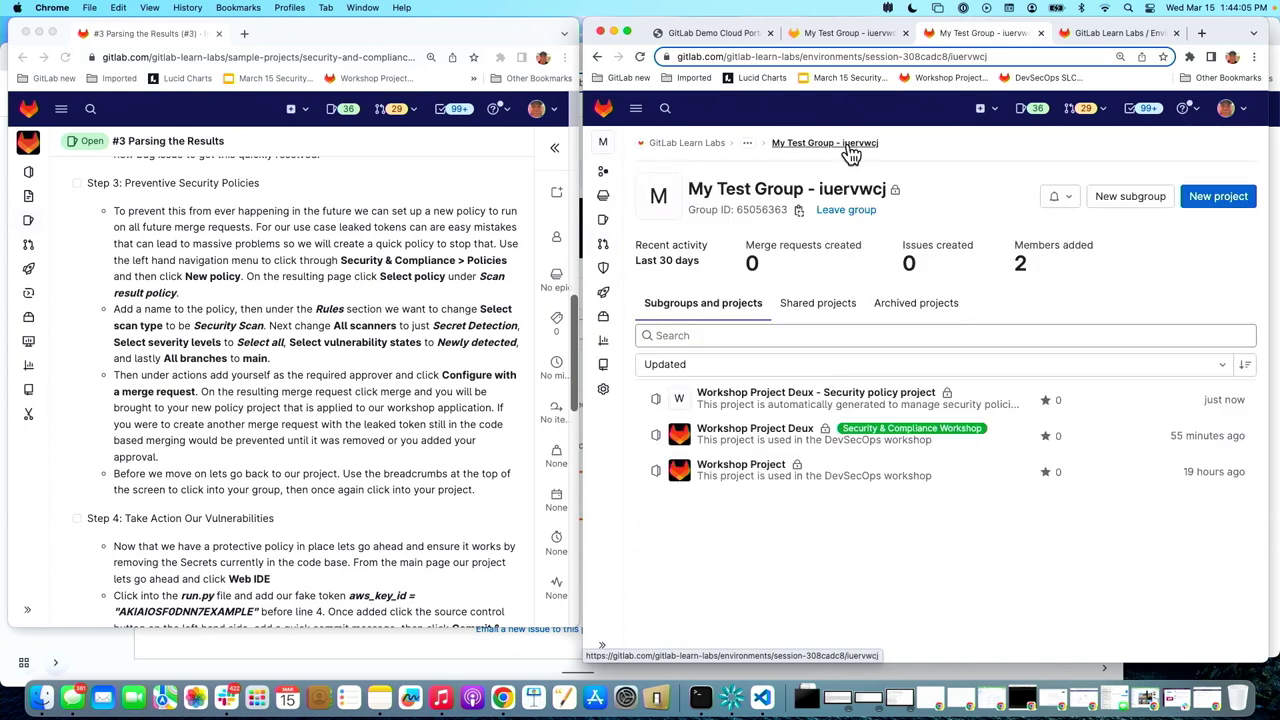
pyautogui.click(845, 405)
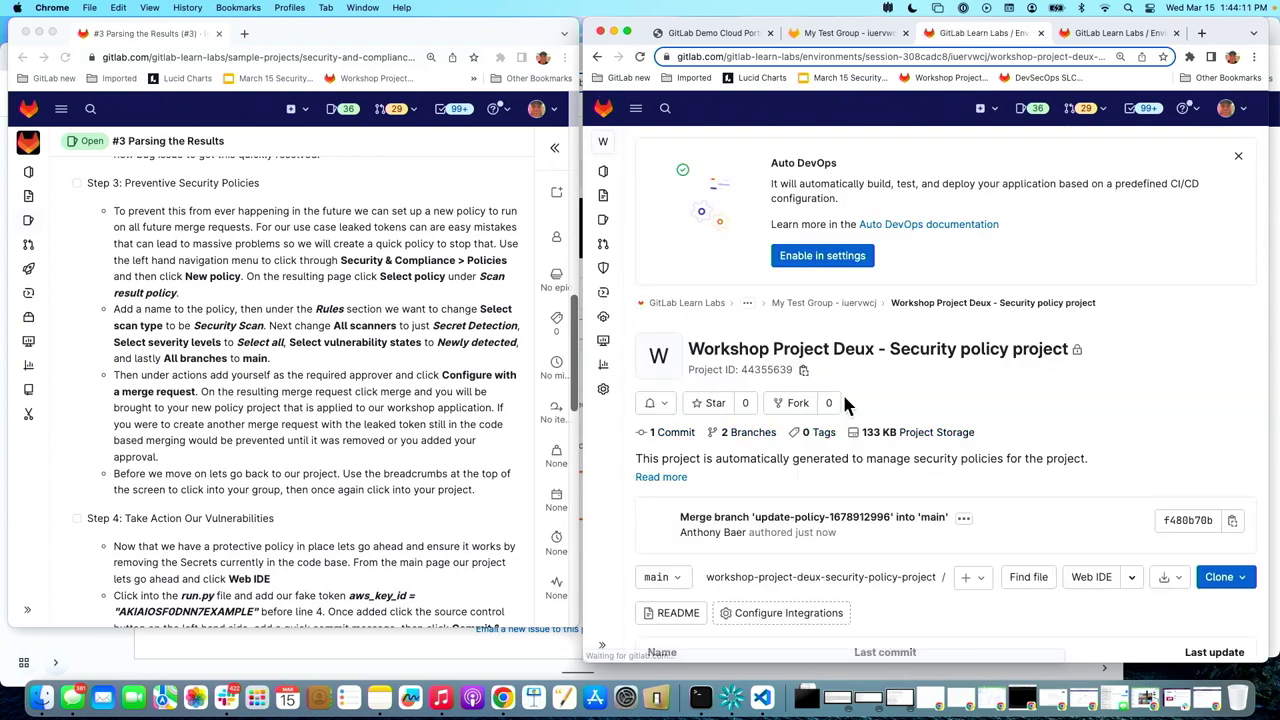
pyautogui.scroll(-3, 845, 403)
pyautogui.scroll(-3, 845, 403)
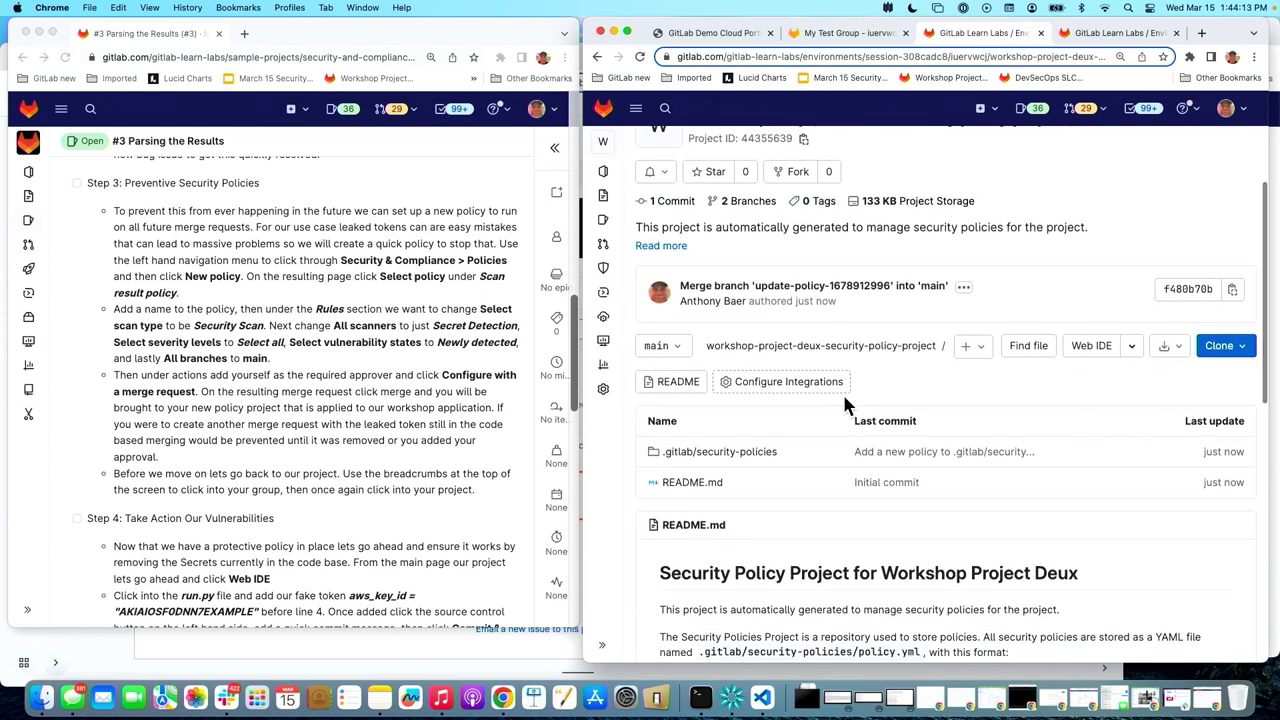
pyautogui.click(743, 457)
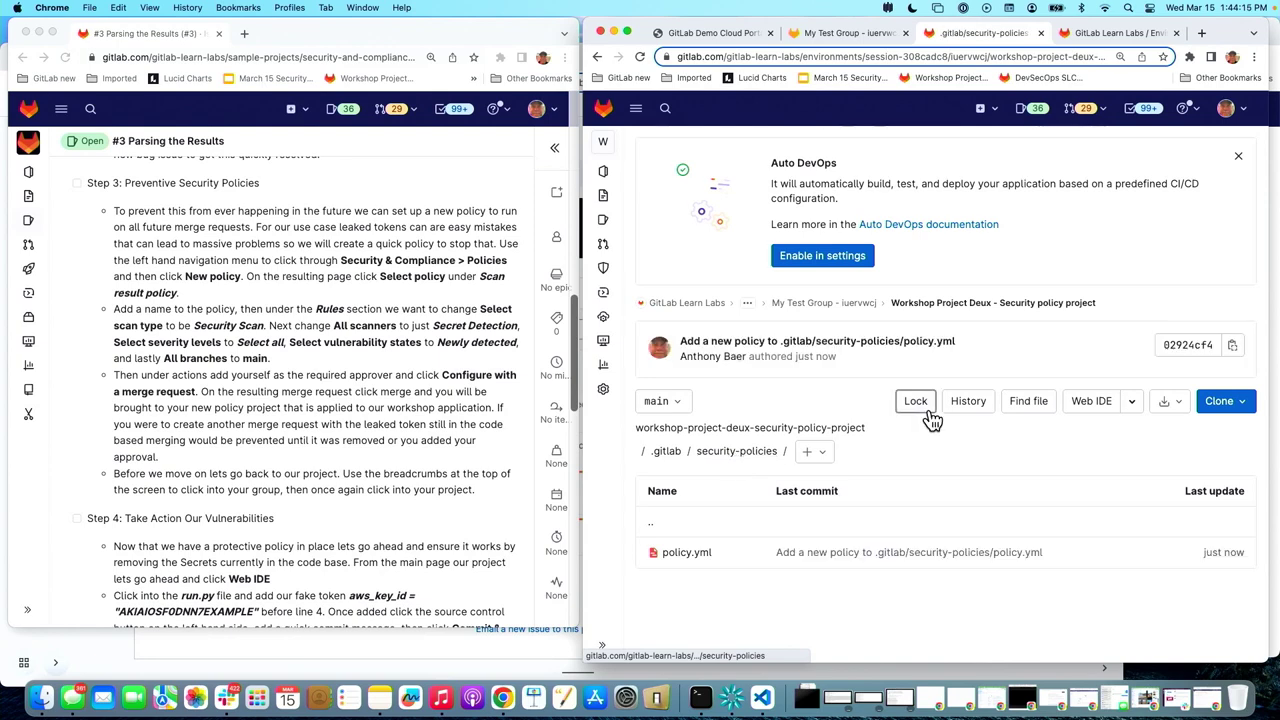
# Open policy.yml, highlight the medium-to-info severities, and set the edit button to Edit.
pyautogui.click(690, 556)
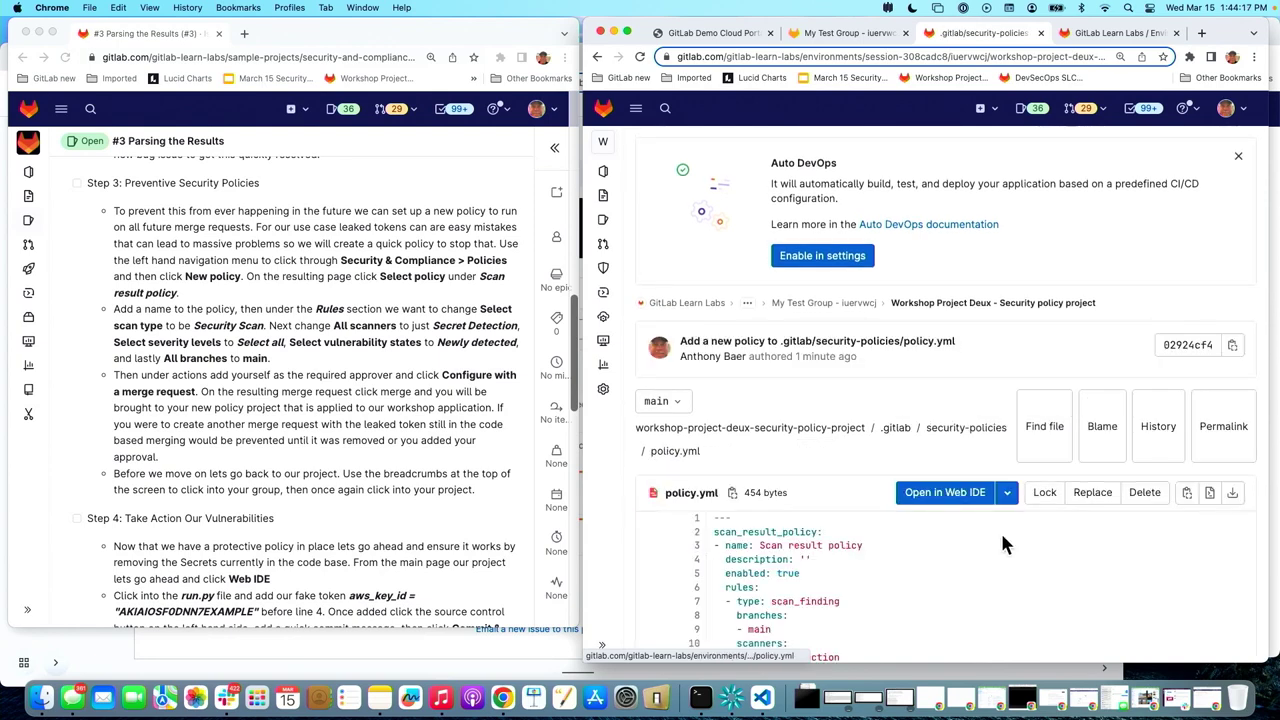
pyautogui.scroll(-5, 1010, 545)
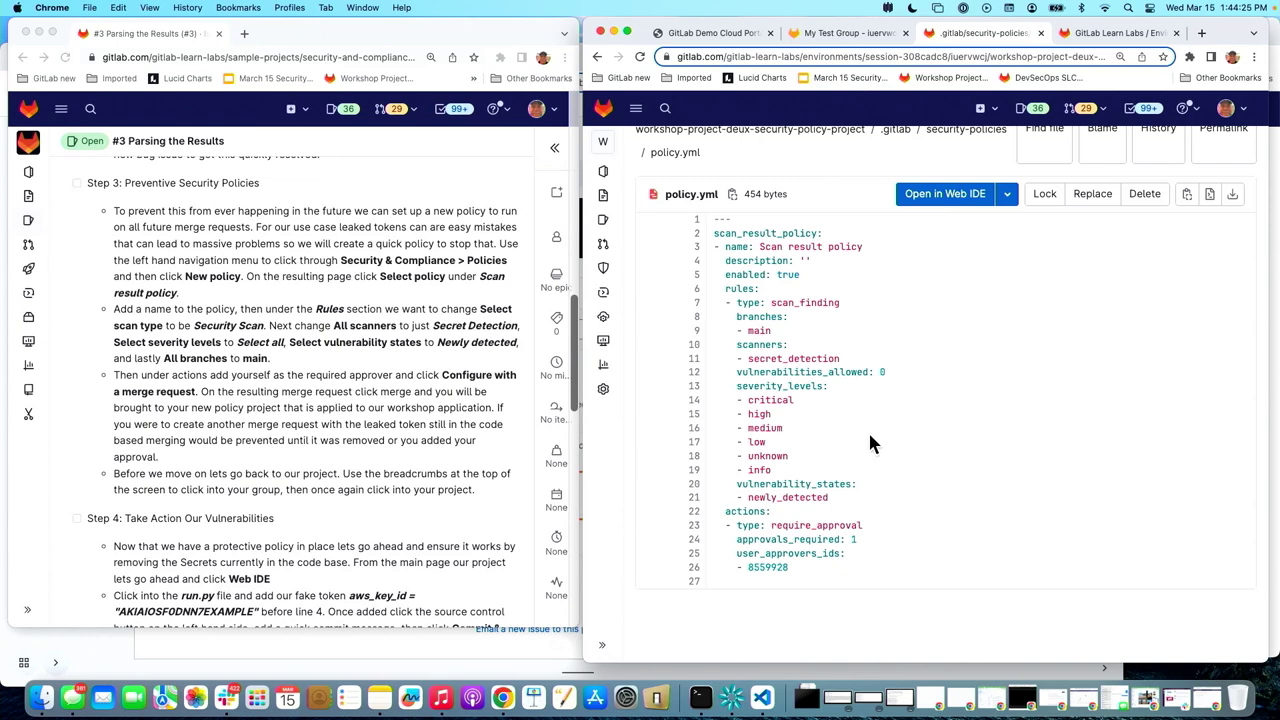
pyautogui.moveTo(795, 472); pyautogui.dragTo(715, 430)
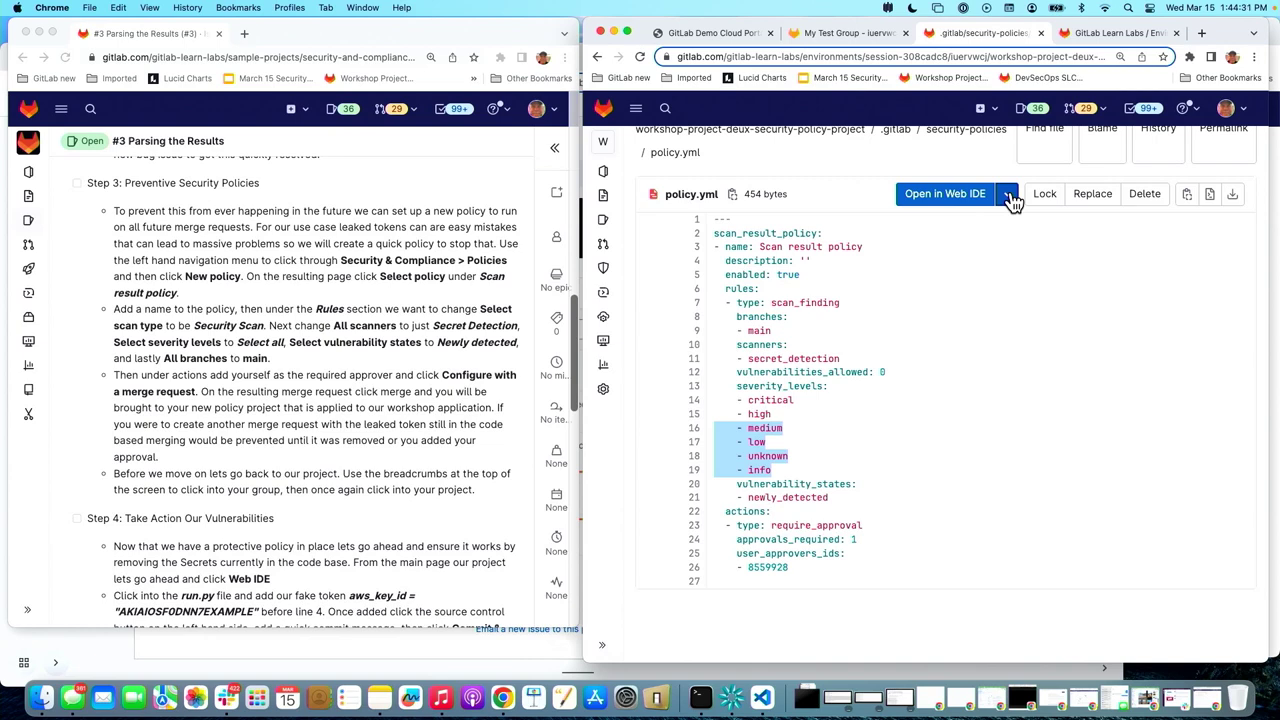
pyautogui.click(1008, 196)
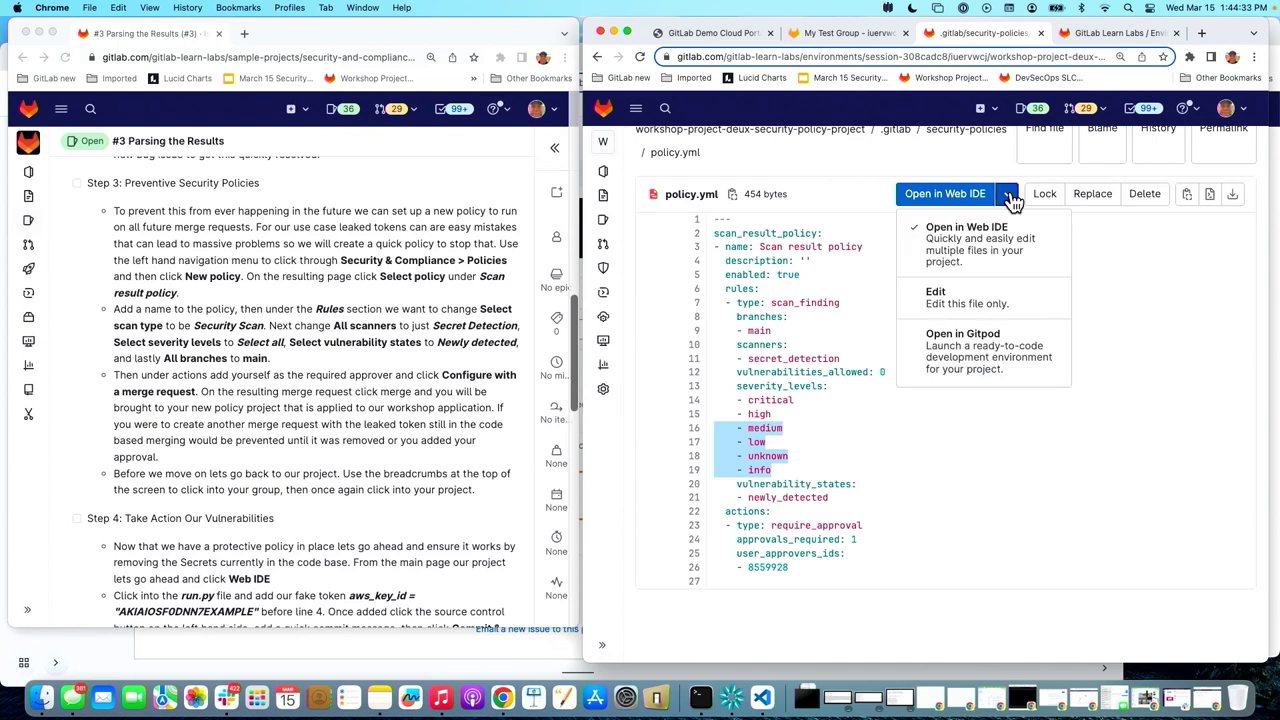
pyautogui.click(984, 297)
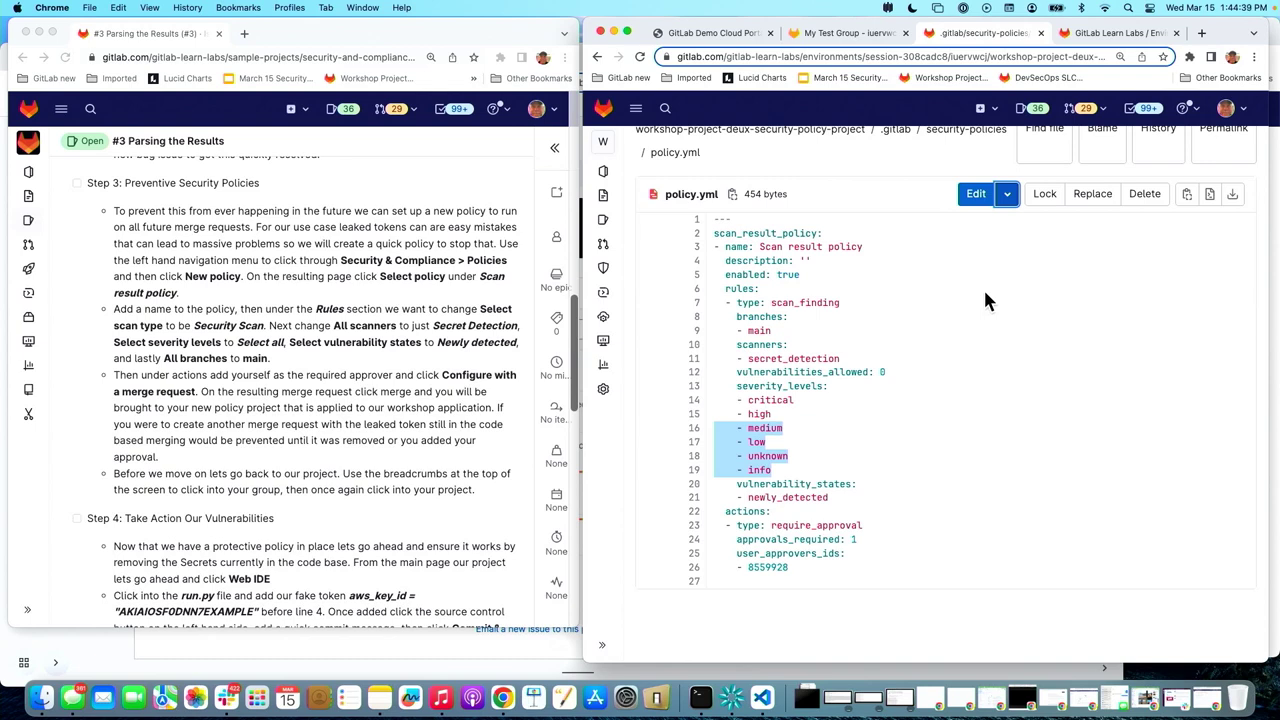
# Go back three pages to the test group's project list.
pyautogui.click(598, 58)
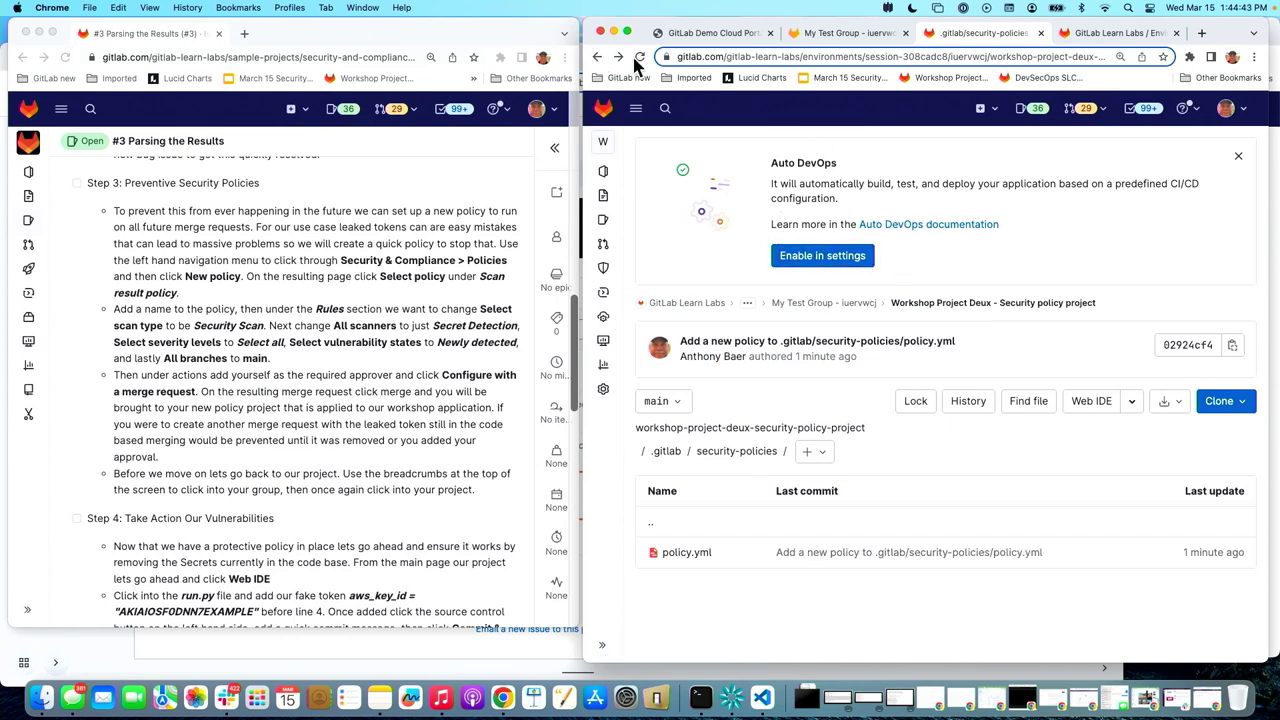
pyautogui.click(597, 58)
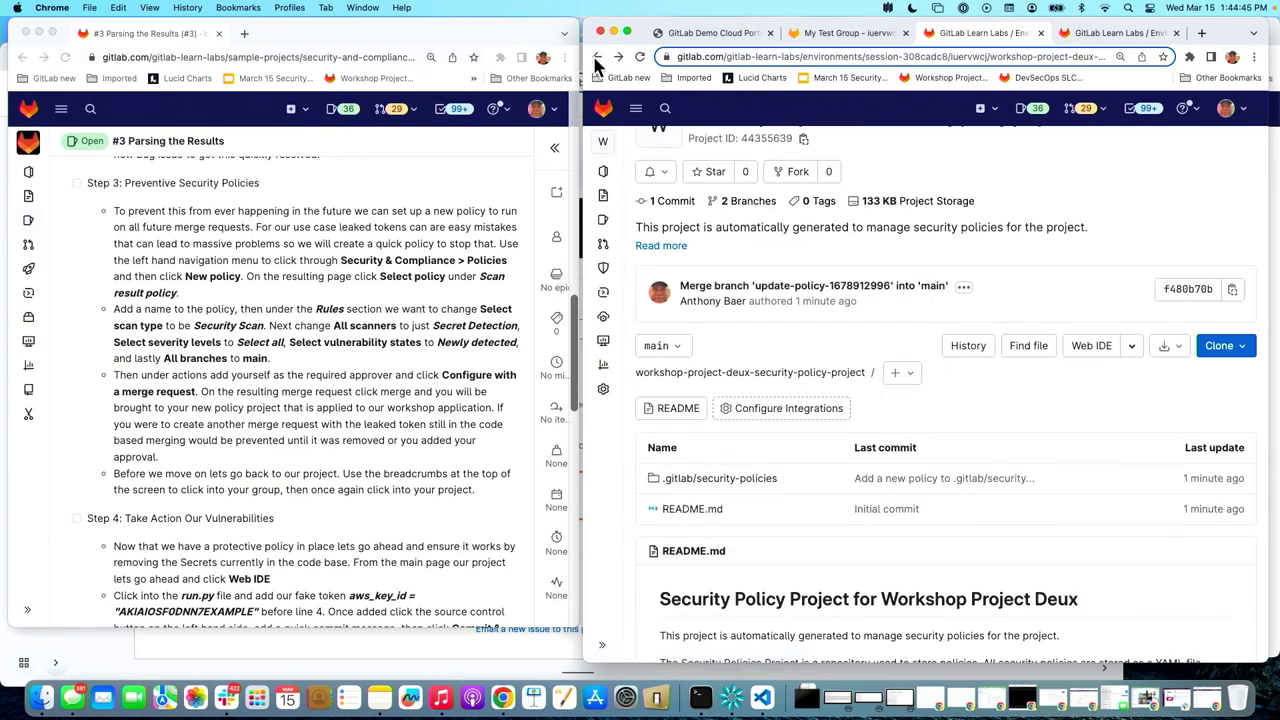
pyautogui.click(597, 60)
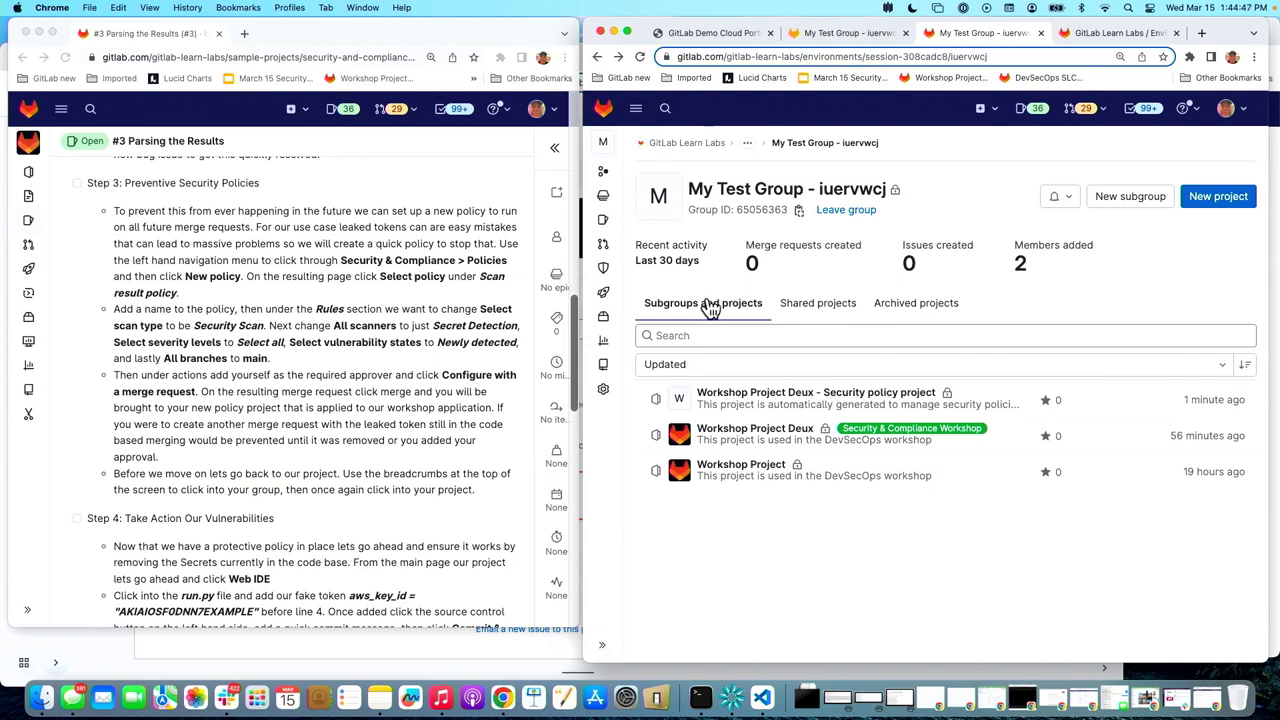
pyautogui.scroll(-2, 372, 338)
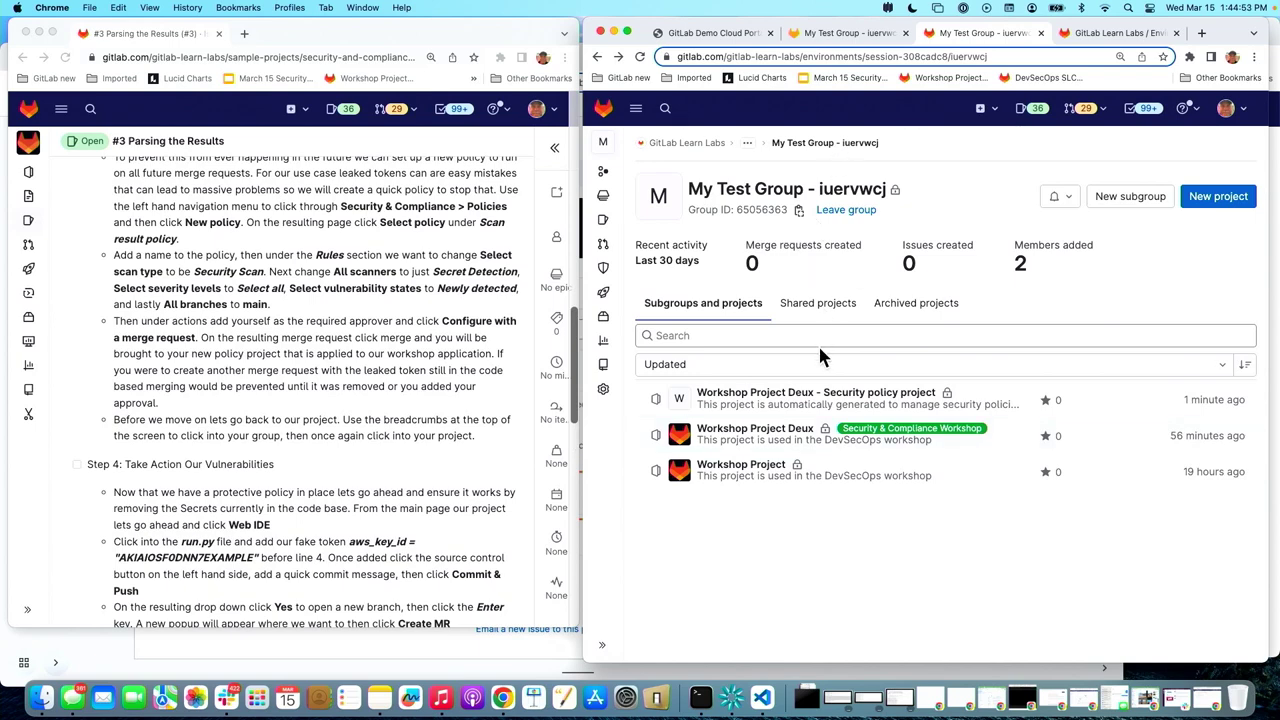
# Open Workshop Project Deux from the group and scroll down through its overview page.
pyautogui.click(757, 435)
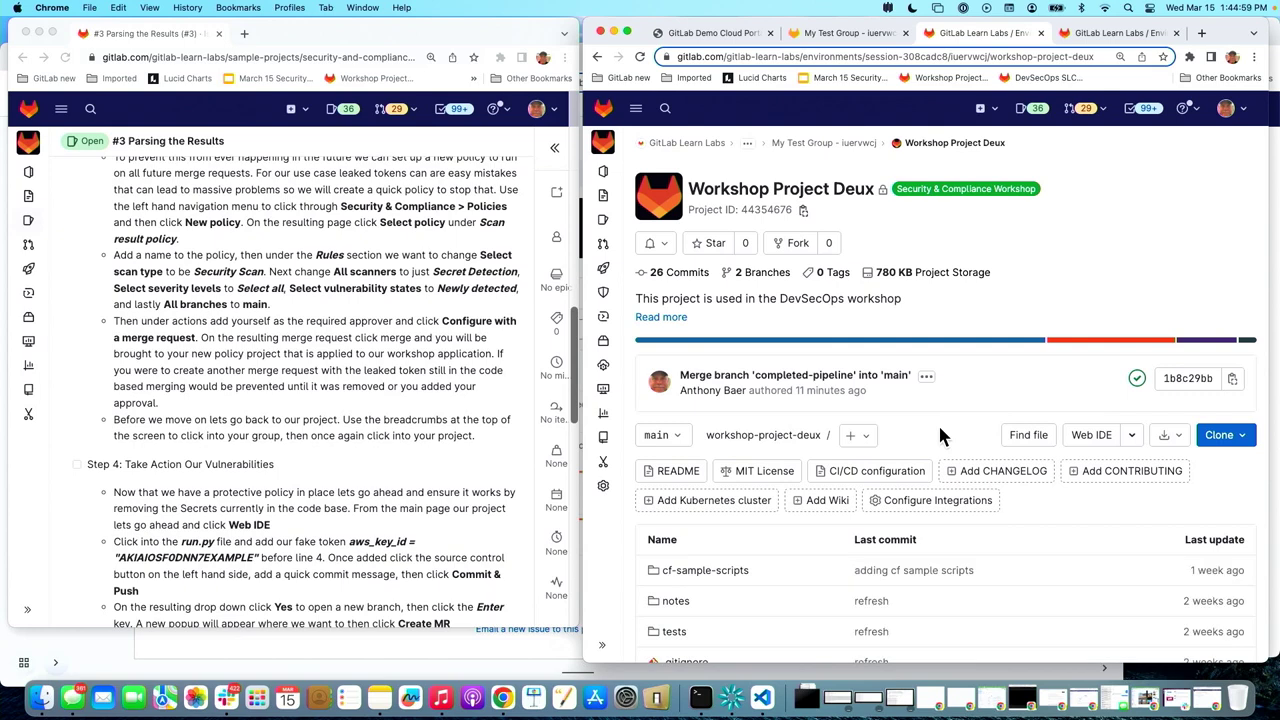
pyautogui.scroll(-3, 439, 437)
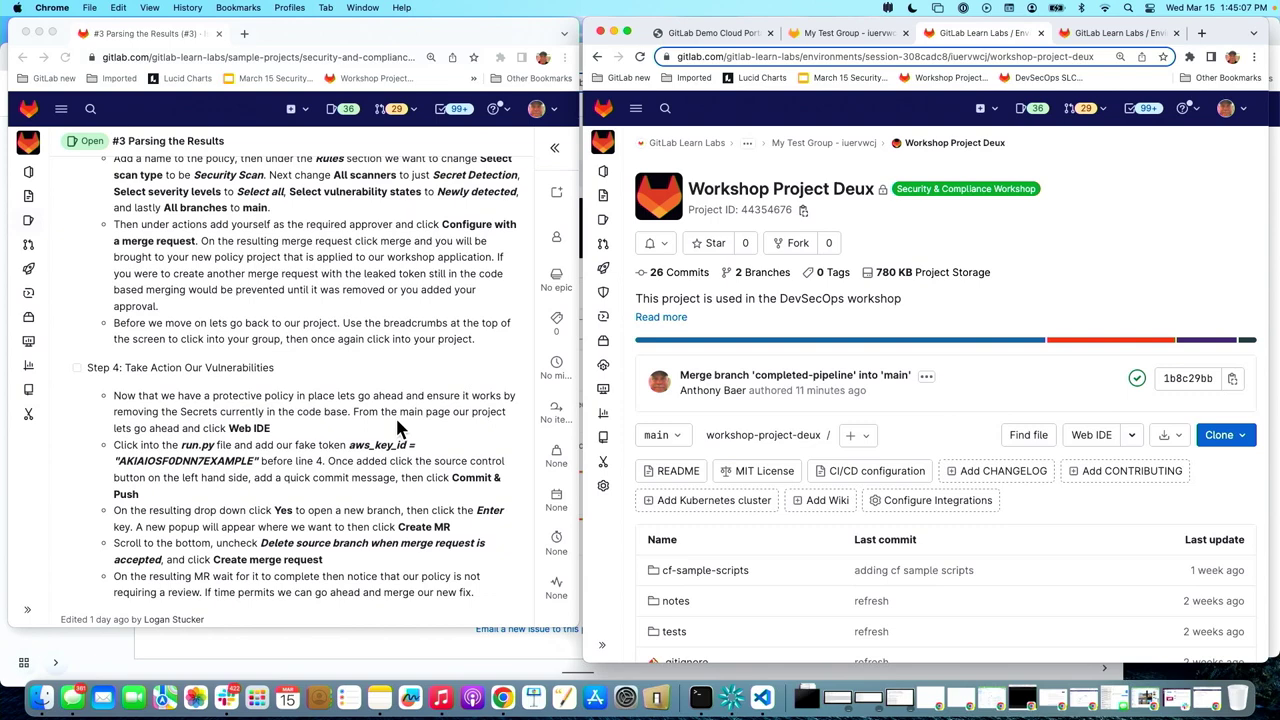
pyautogui.scroll(-1, 398, 428)
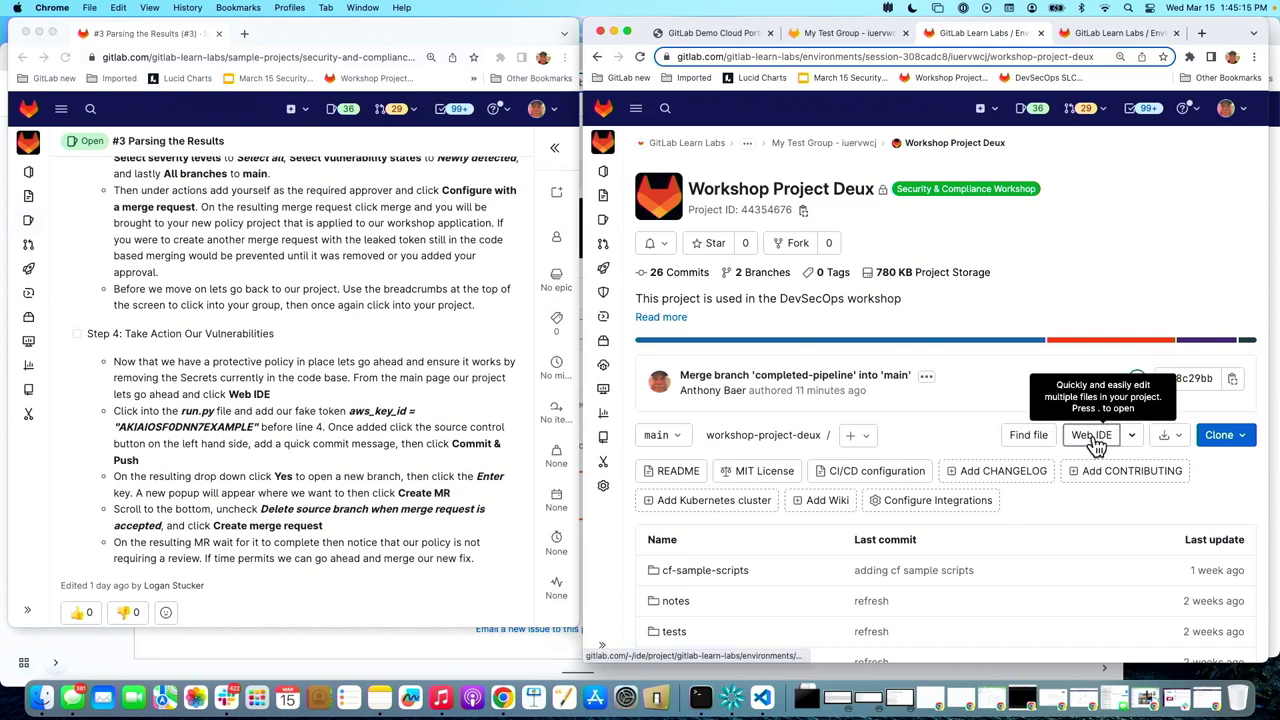
pyautogui.scroll(-1, 972, 328)
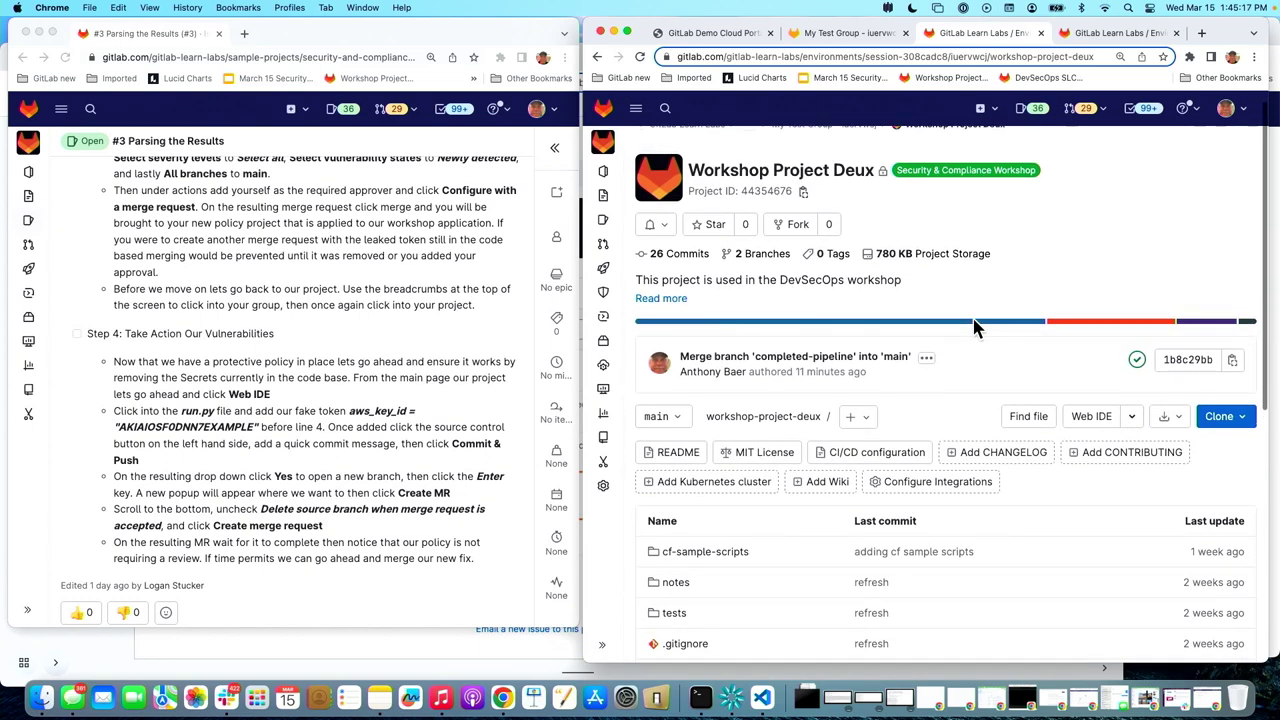
pyautogui.moveTo(975, 328)
pyautogui.scroll(-1, 975, 328)
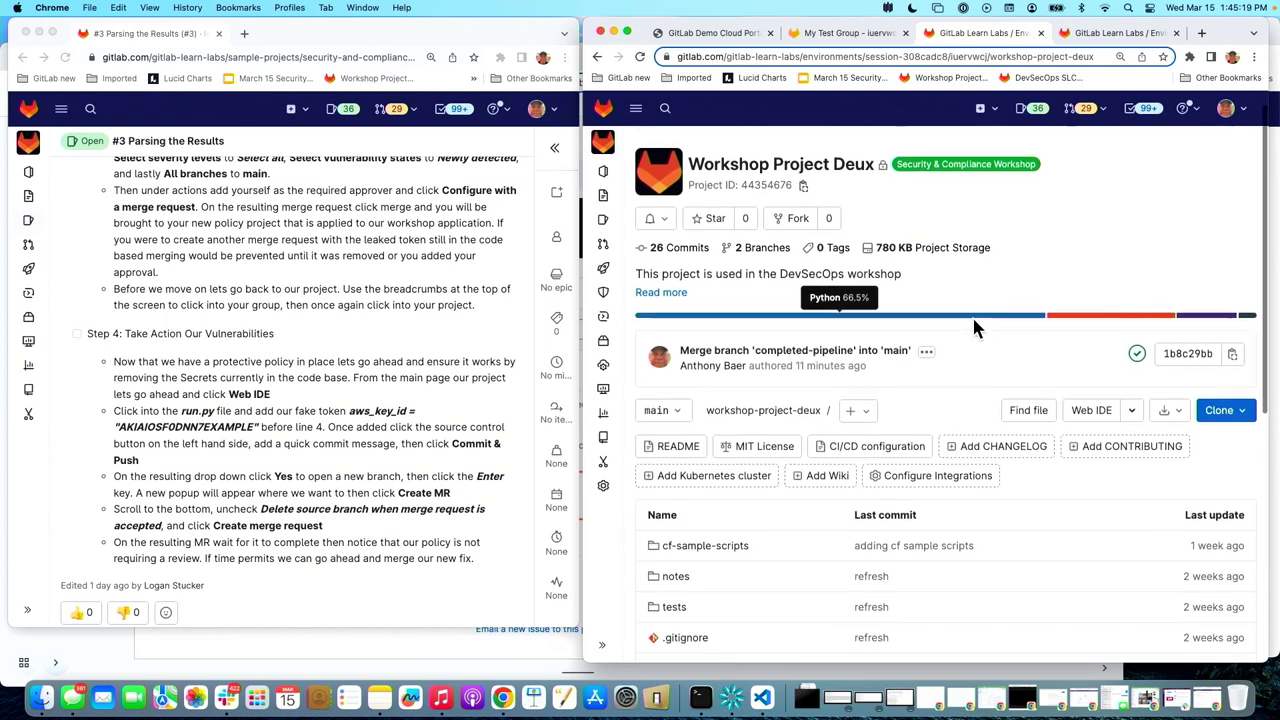
# Open run.py in the Web IDE and paste the fake aws_key_id token line at line 4.
pyautogui.click(1092, 407)
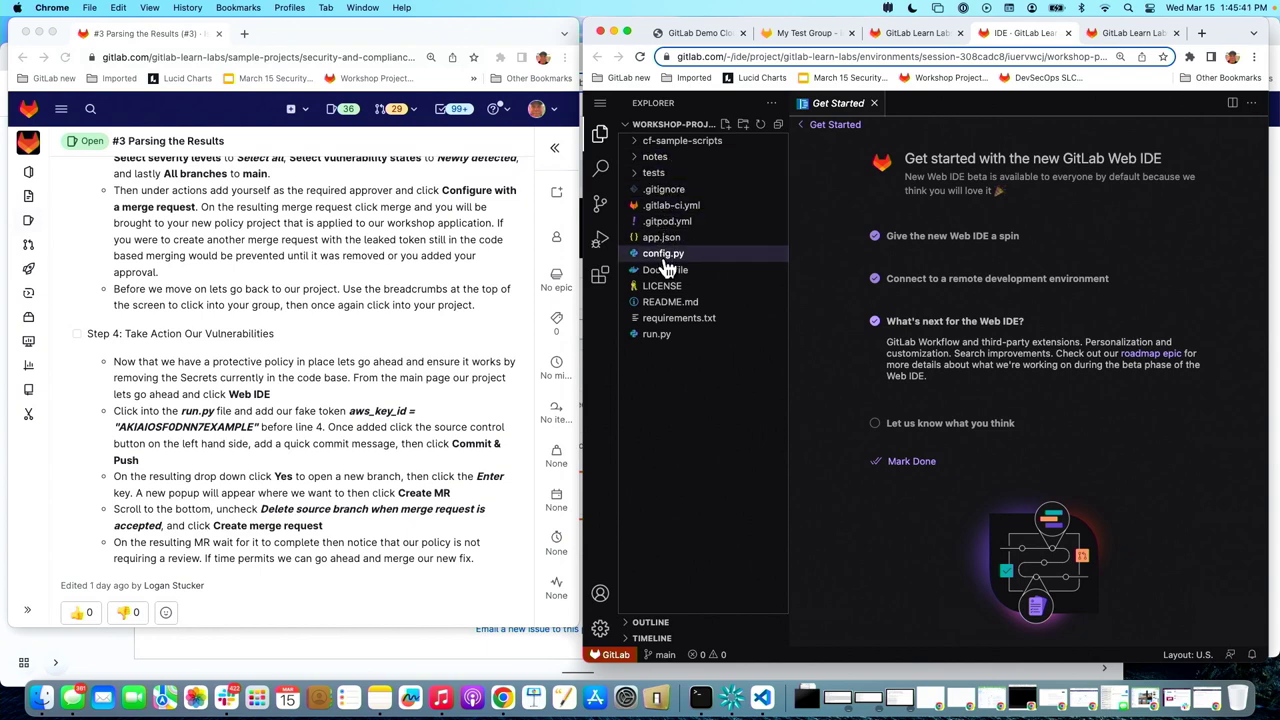
pyautogui.click(656, 337)
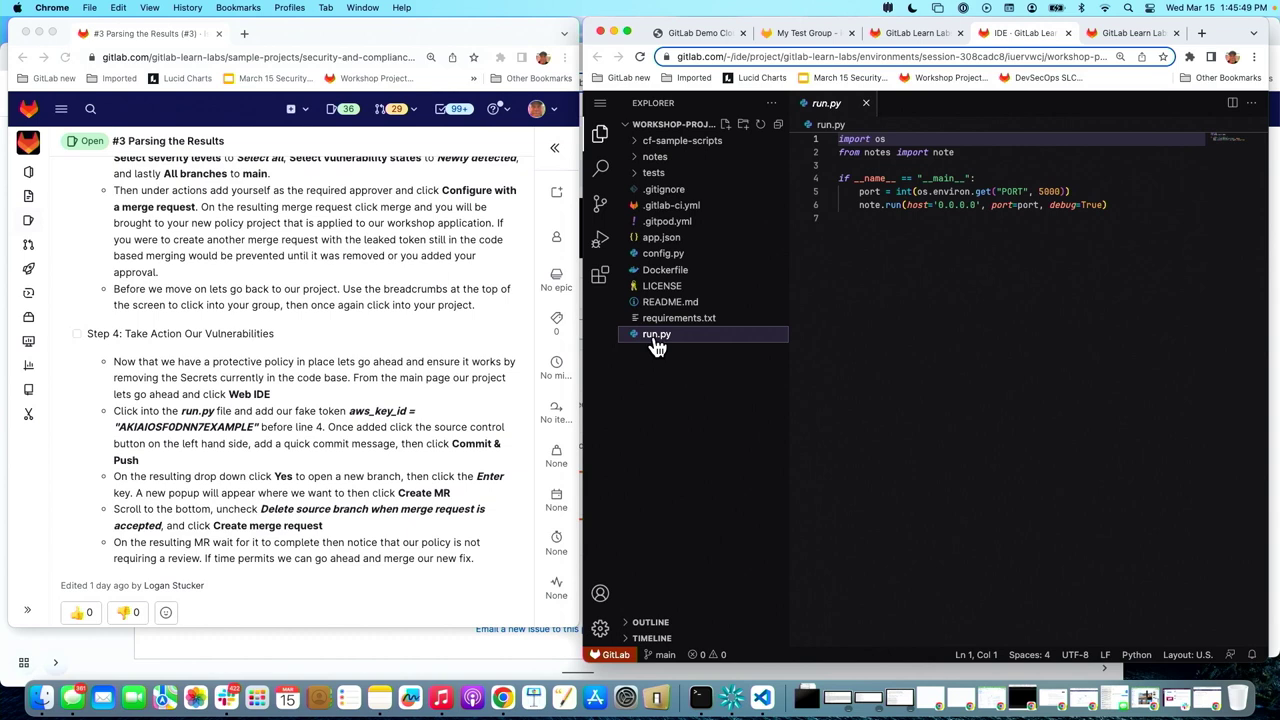
pyautogui.click(350, 418)
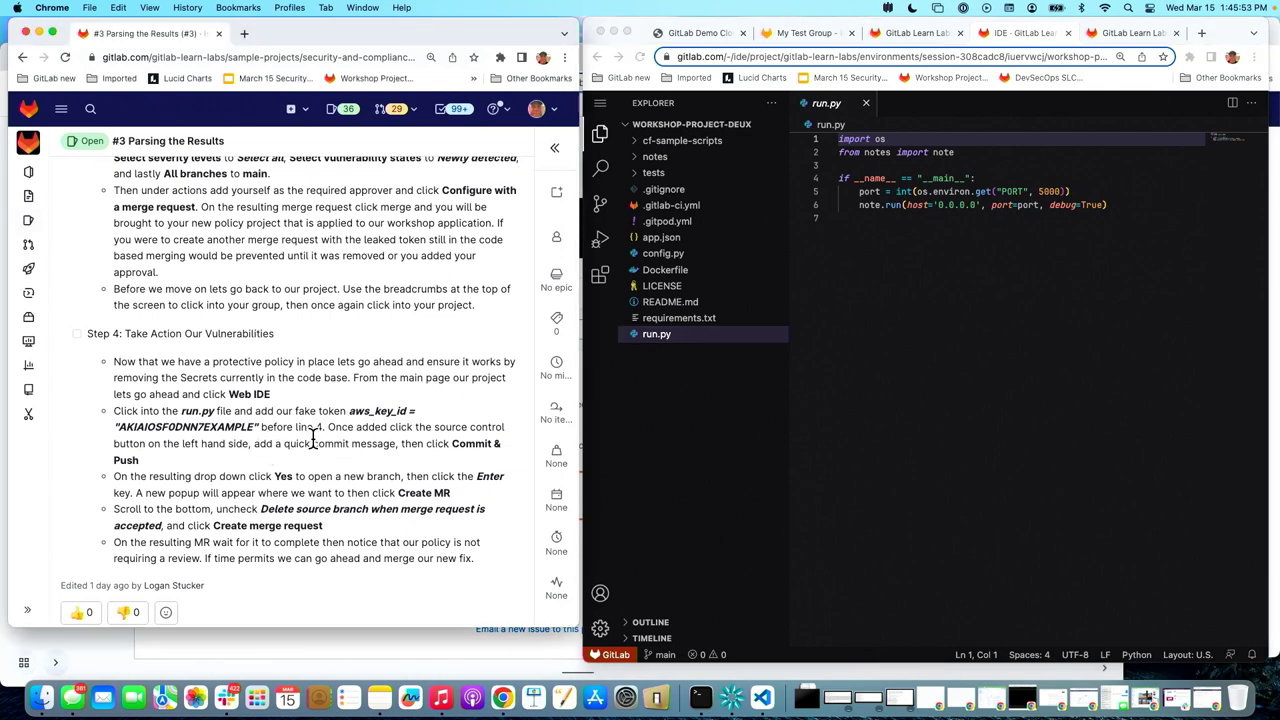
pyautogui.moveTo(350, 411); pyautogui.dragTo(257, 428)
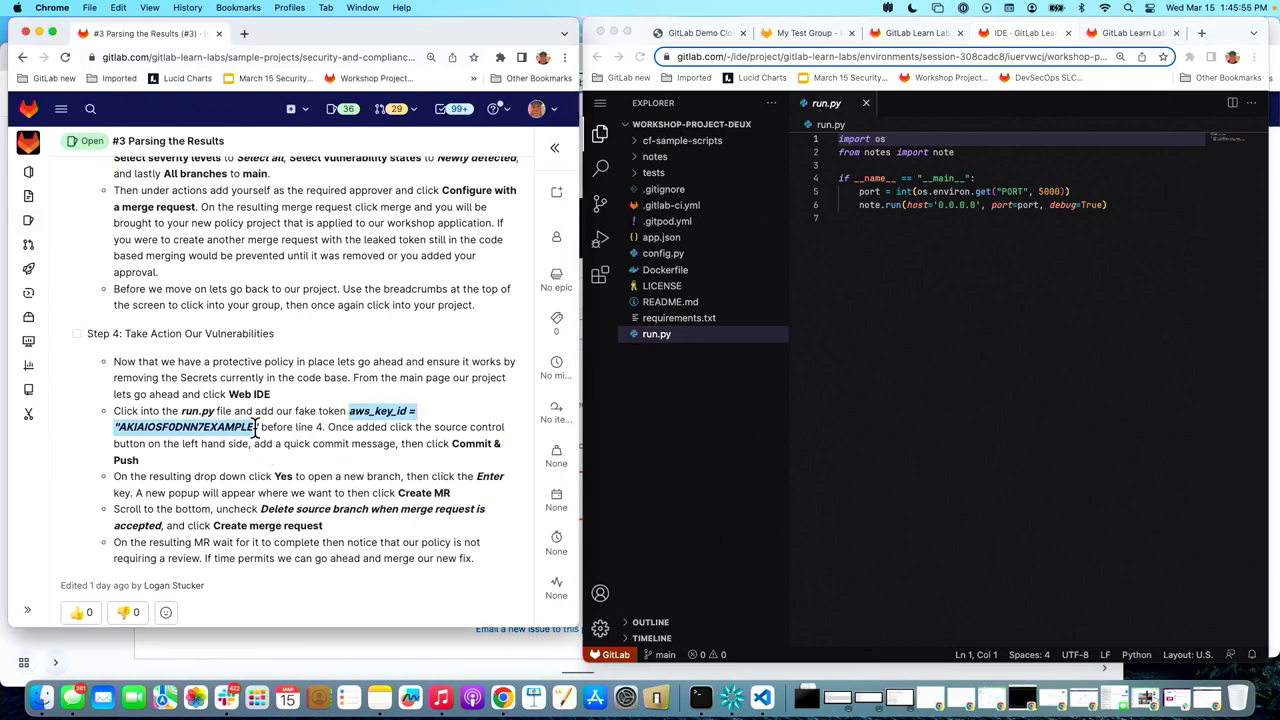
pyautogui.hotkey('shift', 'Right')
pyautogui.press('super+c')
pyautogui.click(863, 179)
pyautogui.click(850, 166)
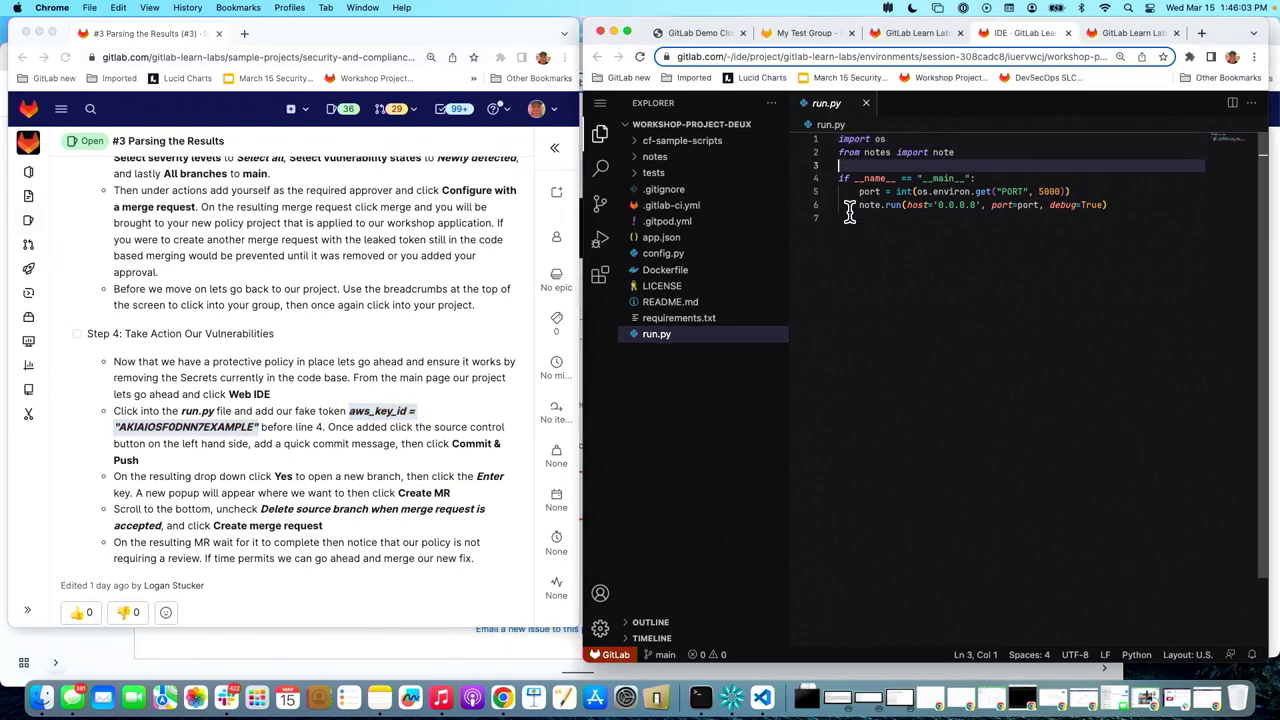
pyautogui.press('Return')
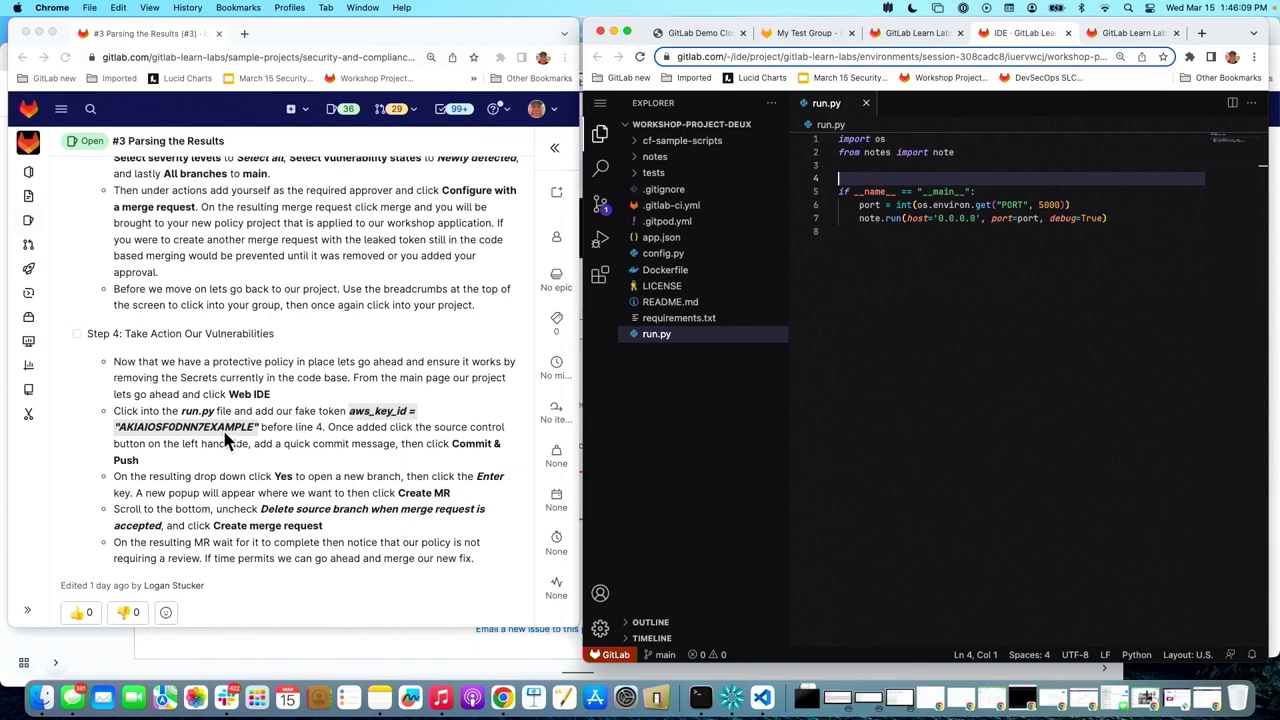
pyautogui.press('super+v')
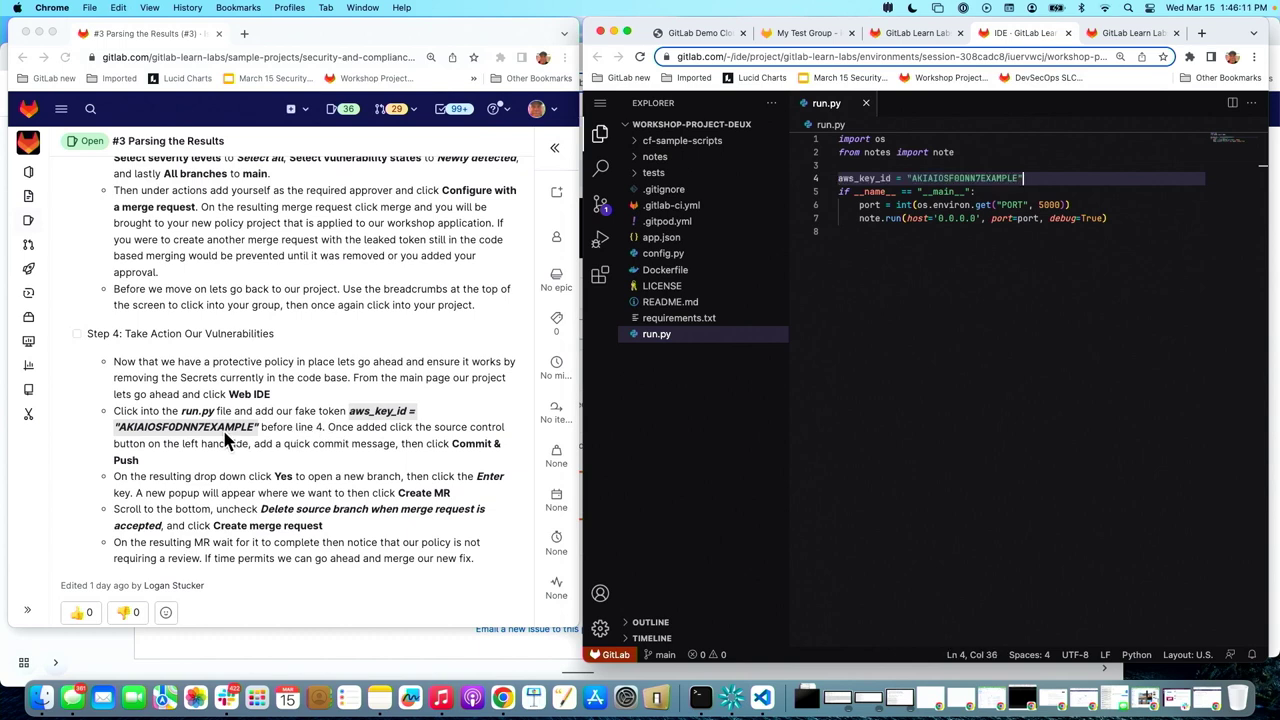
pyautogui.press('Return')
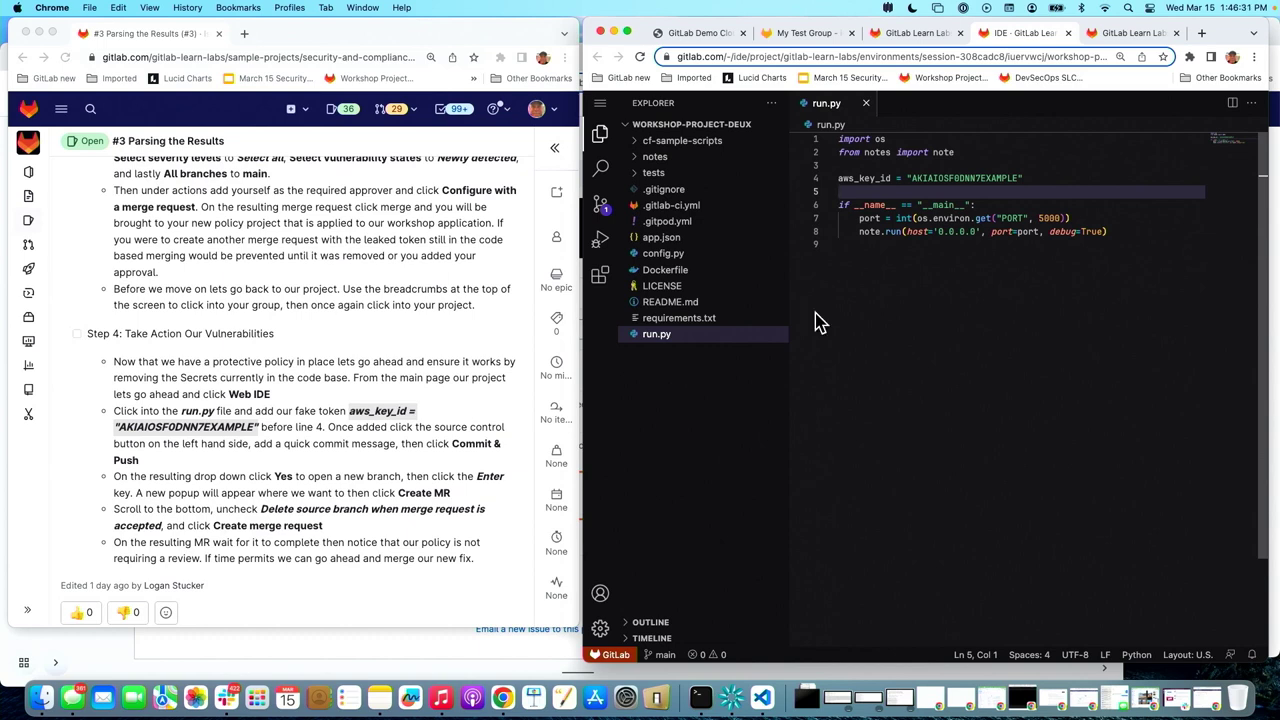
# Commit & Push the run.py token change to a new branch named secret-branch.
pyautogui.click(601, 207)
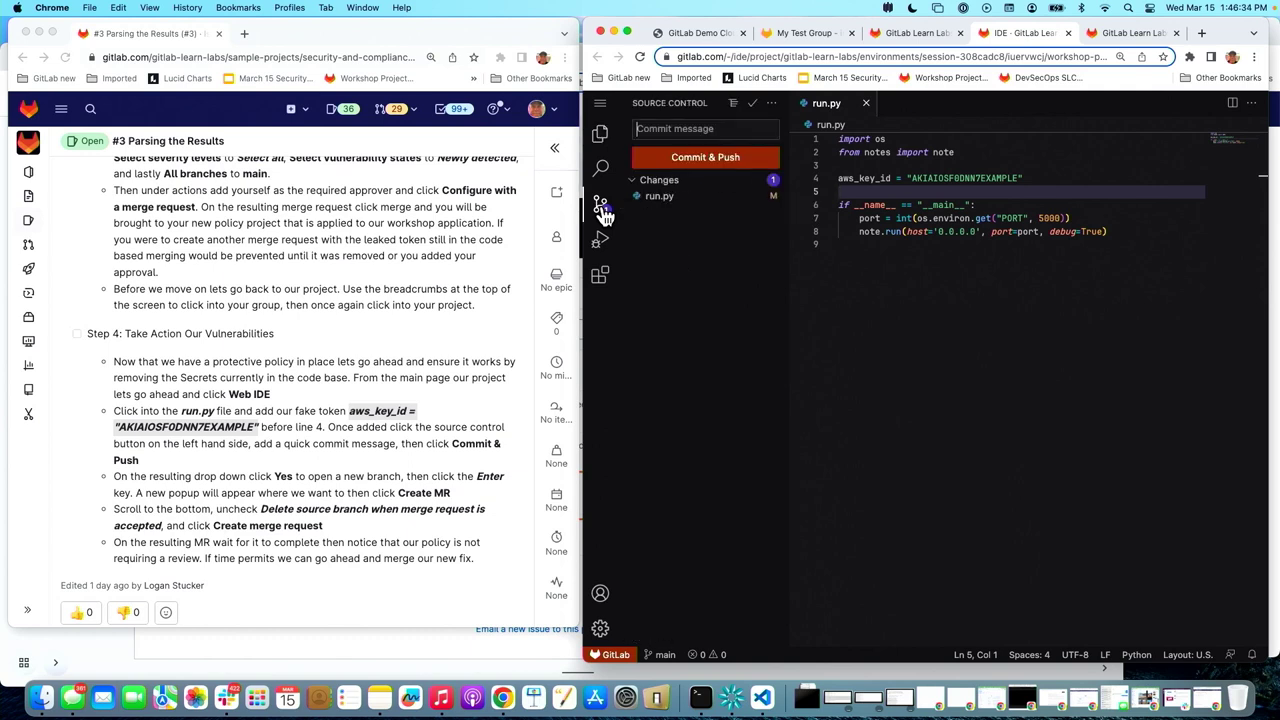
pyautogui.click(709, 170)
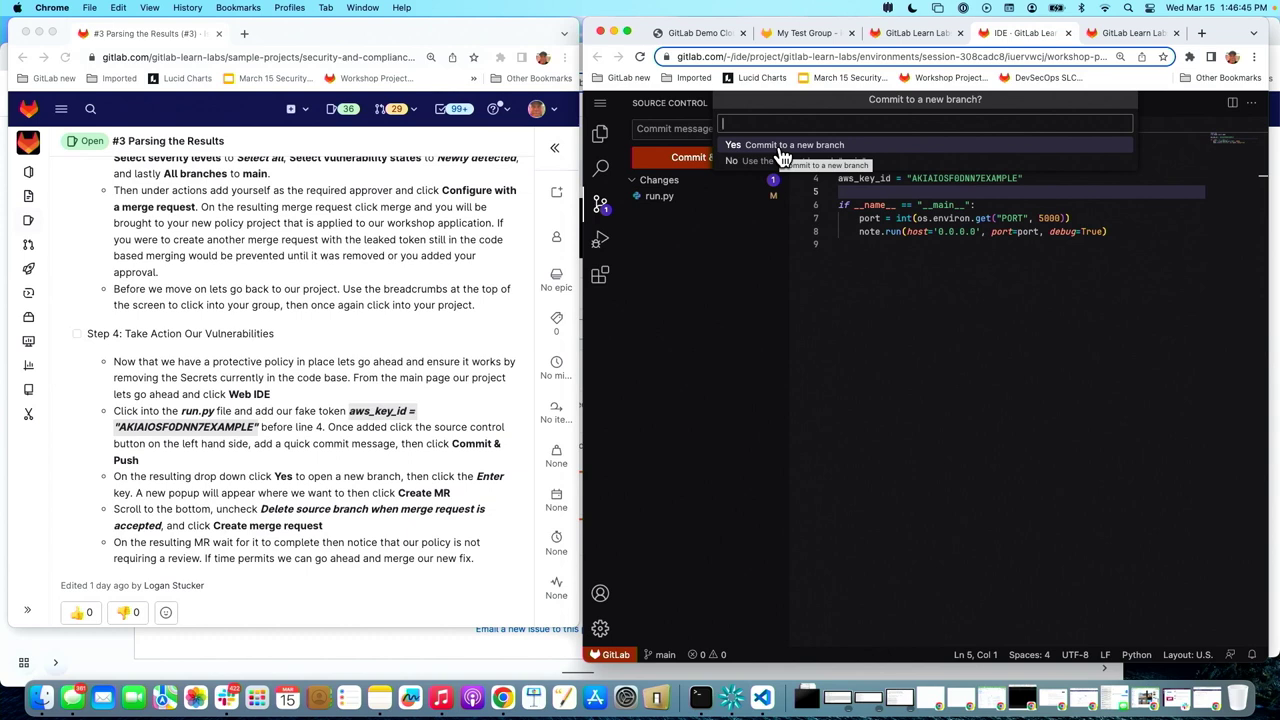
pyautogui.click(783, 147)
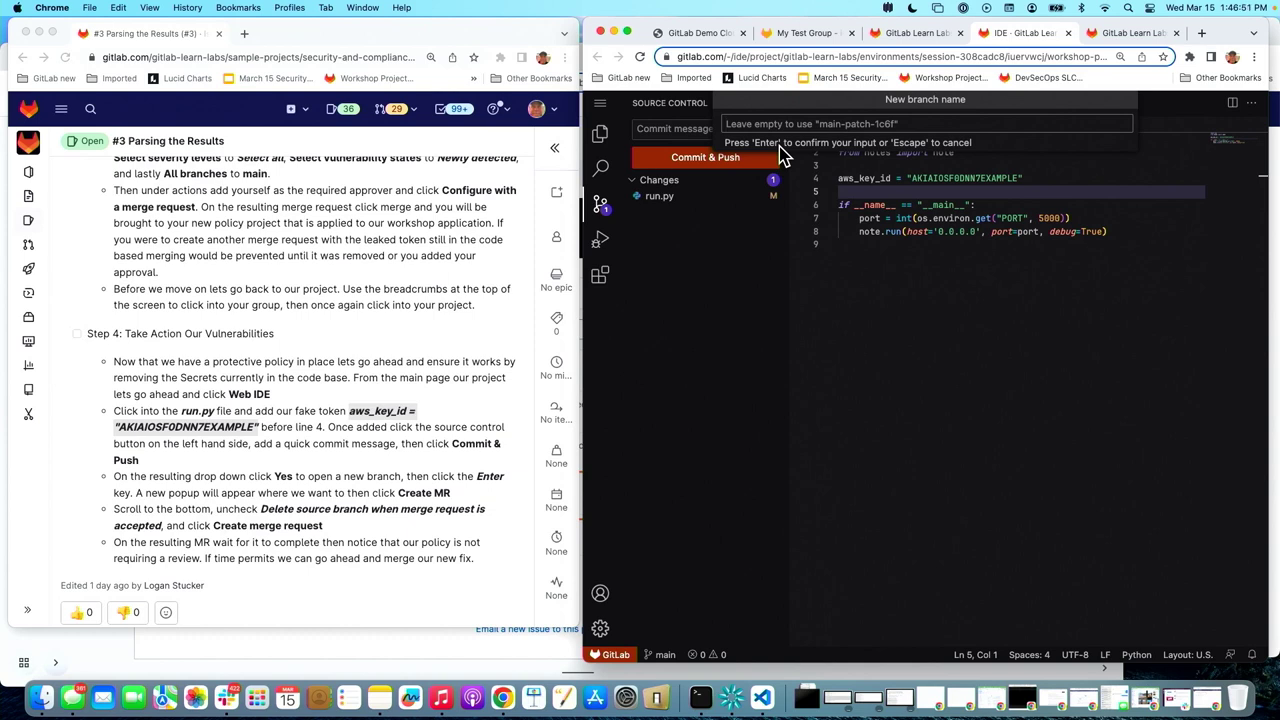
pyautogui.write('secre')
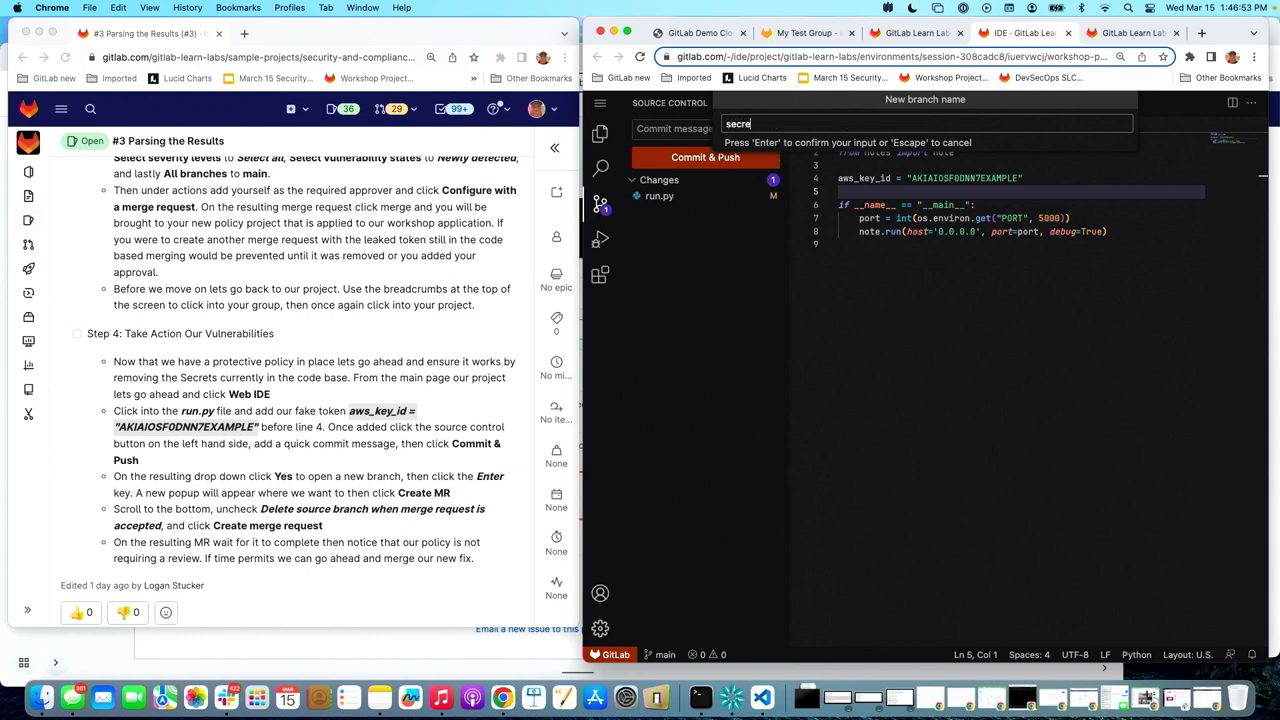
pyautogui.write('t-brn')
pyautogui.press('BackSpace')
pyautogui.press('BackSpace')
pyautogui.write('rance')
pyautogui.press('BackSpace')
pyautogui.write('h')
pyautogui.press('Return')
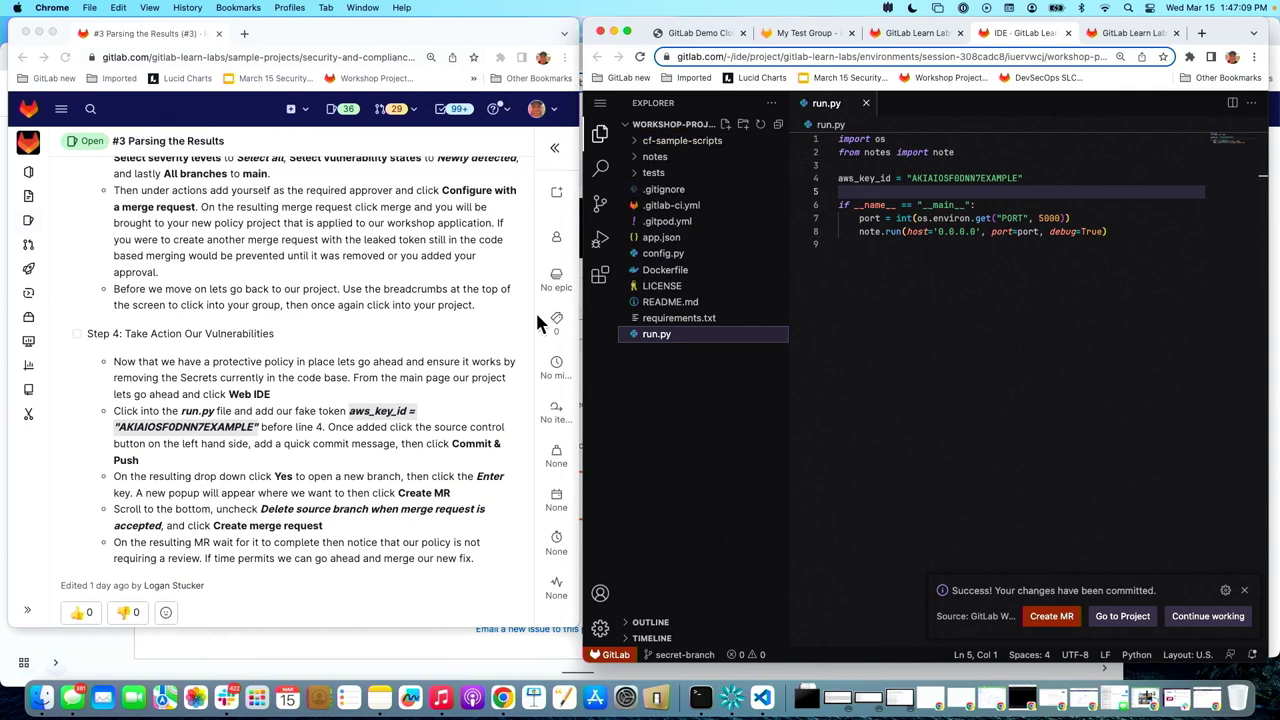
pyautogui.scroll(-1, 461, 375)
pyautogui.scroll(-4, 461, 375)
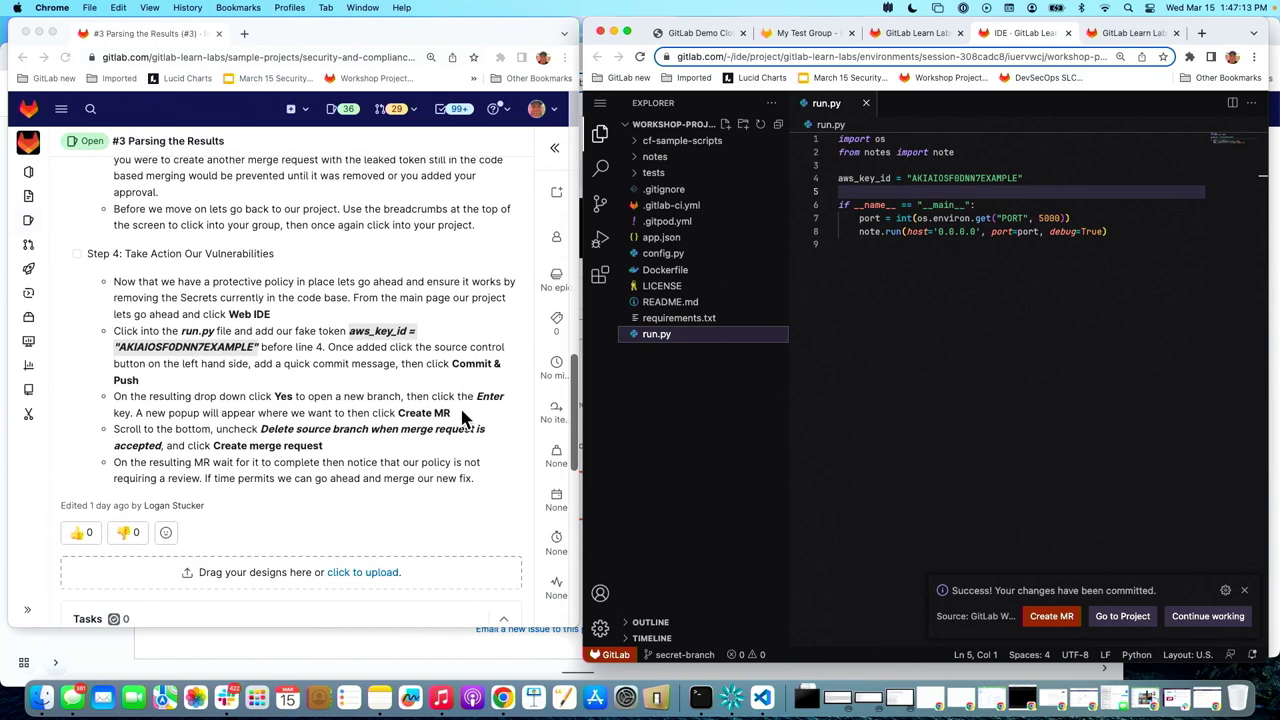
# Create the merge request 'Update file run.py with a secret' from secret-branch into main.
pyautogui.click(1052, 617)
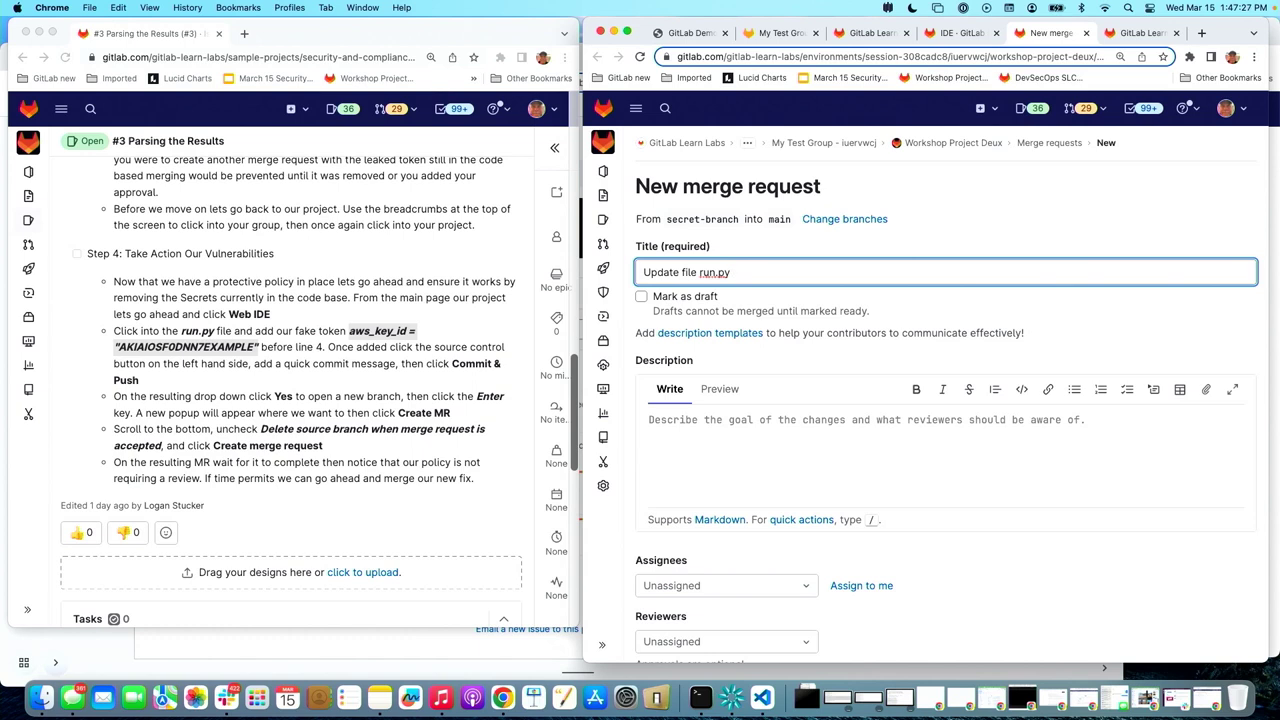
pyautogui.write('with a secret')
pyautogui.scroll(-2, 1040, 325)
pyautogui.scroll(-8, 1039, 315)
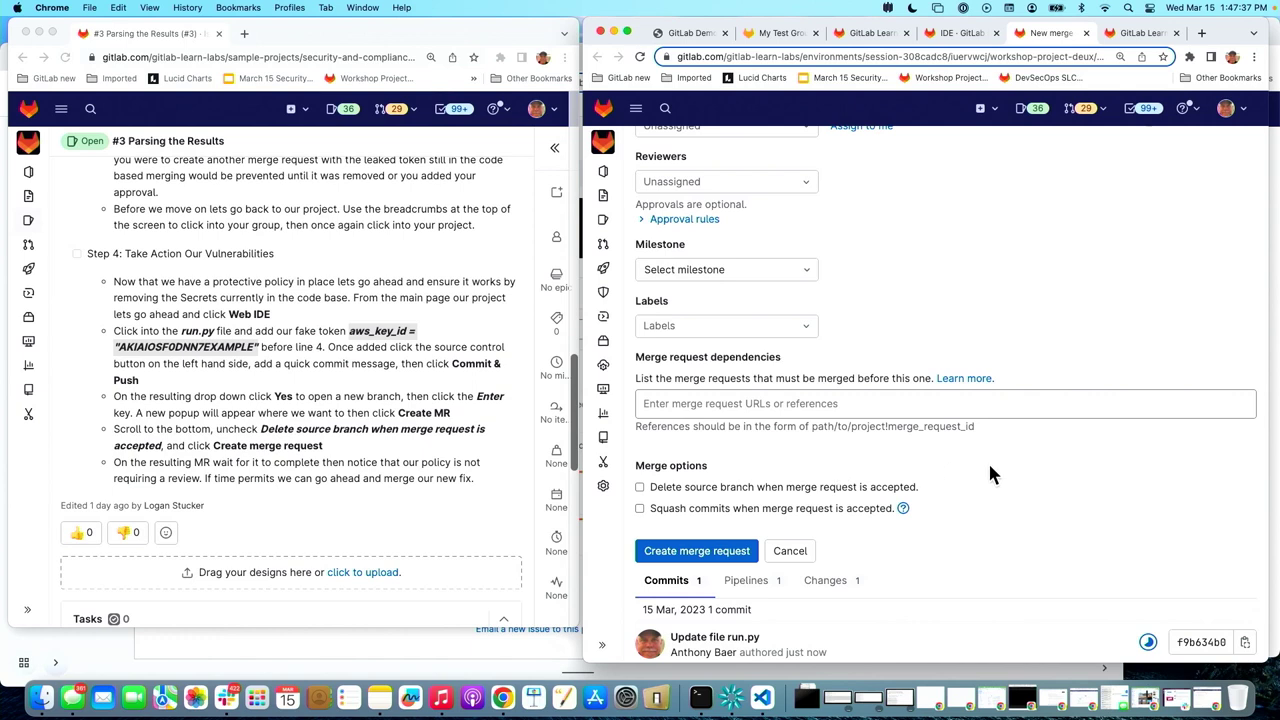
pyautogui.click(724, 561)
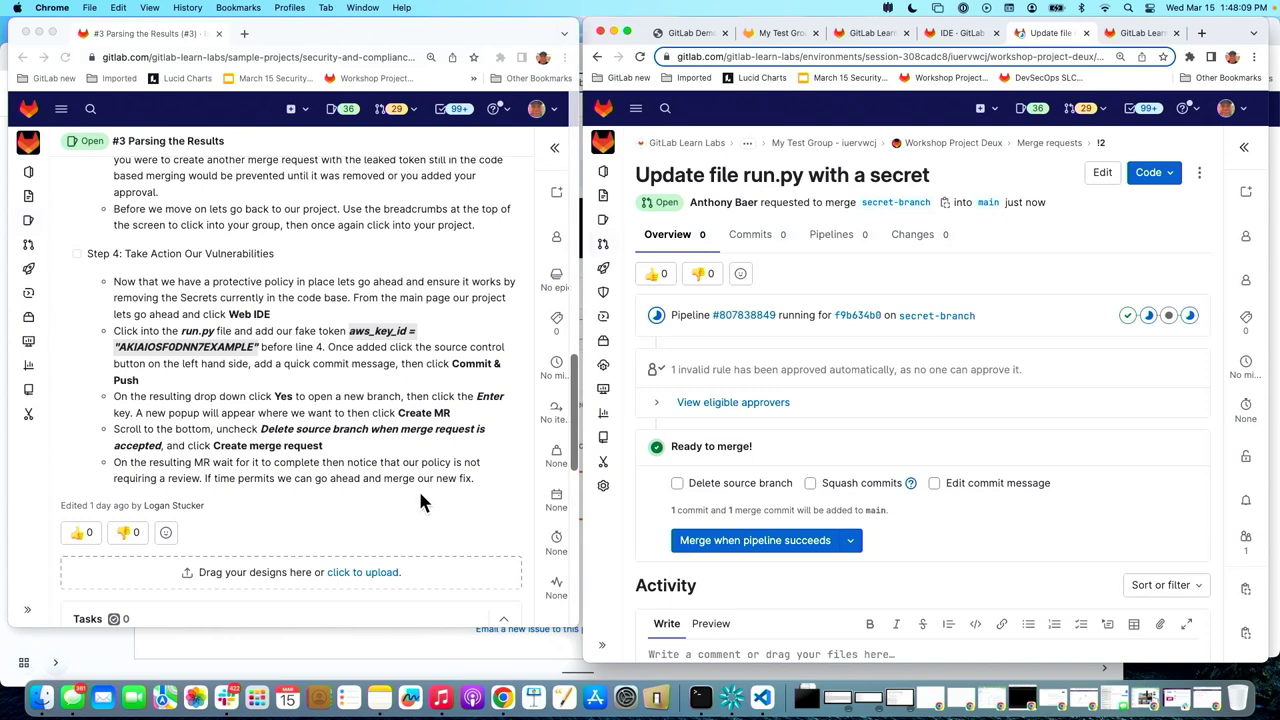
pyautogui.press('super+grave')
# Advance the slides past Roadmap, Lap 4, Solarwinds fallout and SBOM Report to Hands On Exercise #4.
pyautogui.click(401, 648)
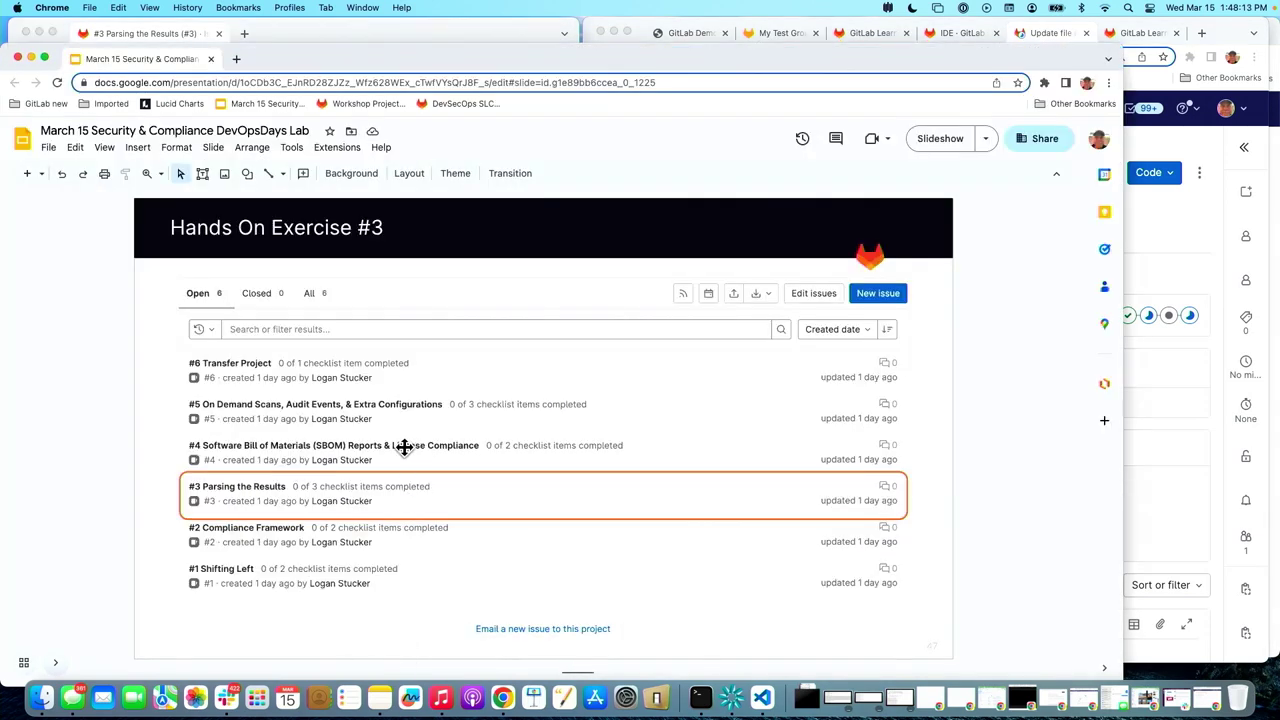
pyautogui.press('Down')
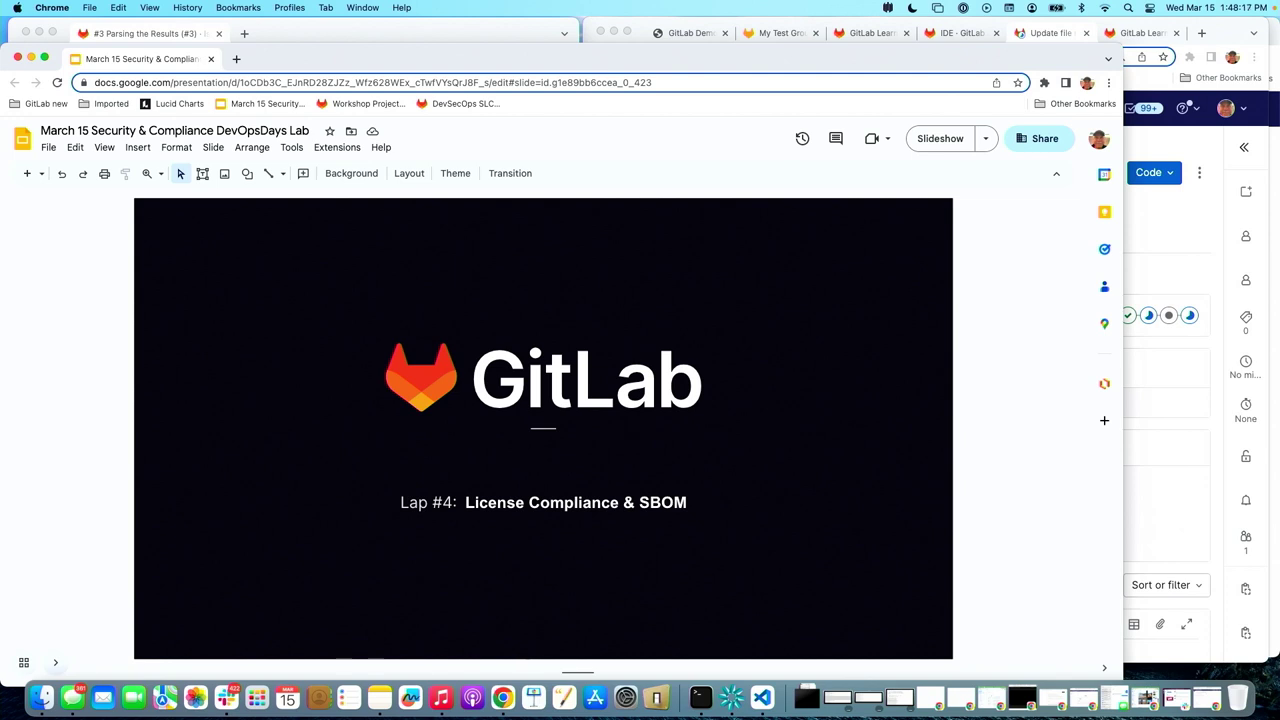
pyautogui.press('Down')
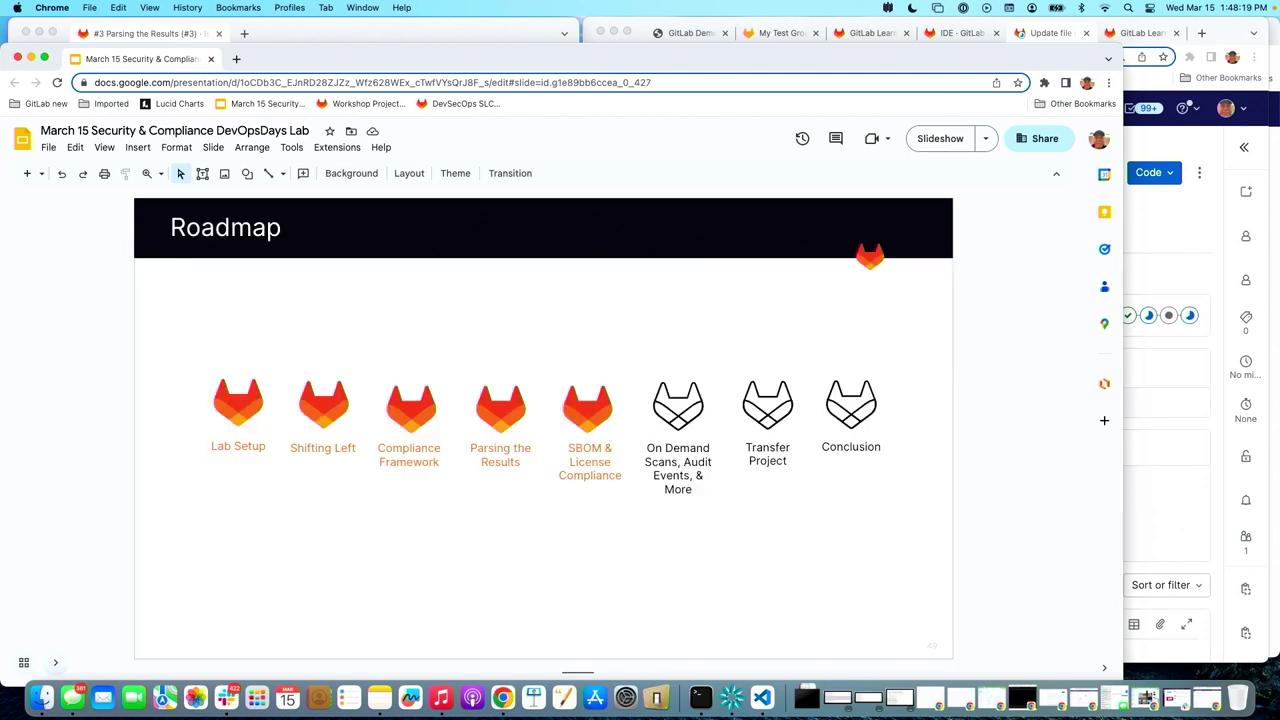
pyautogui.press('Down')
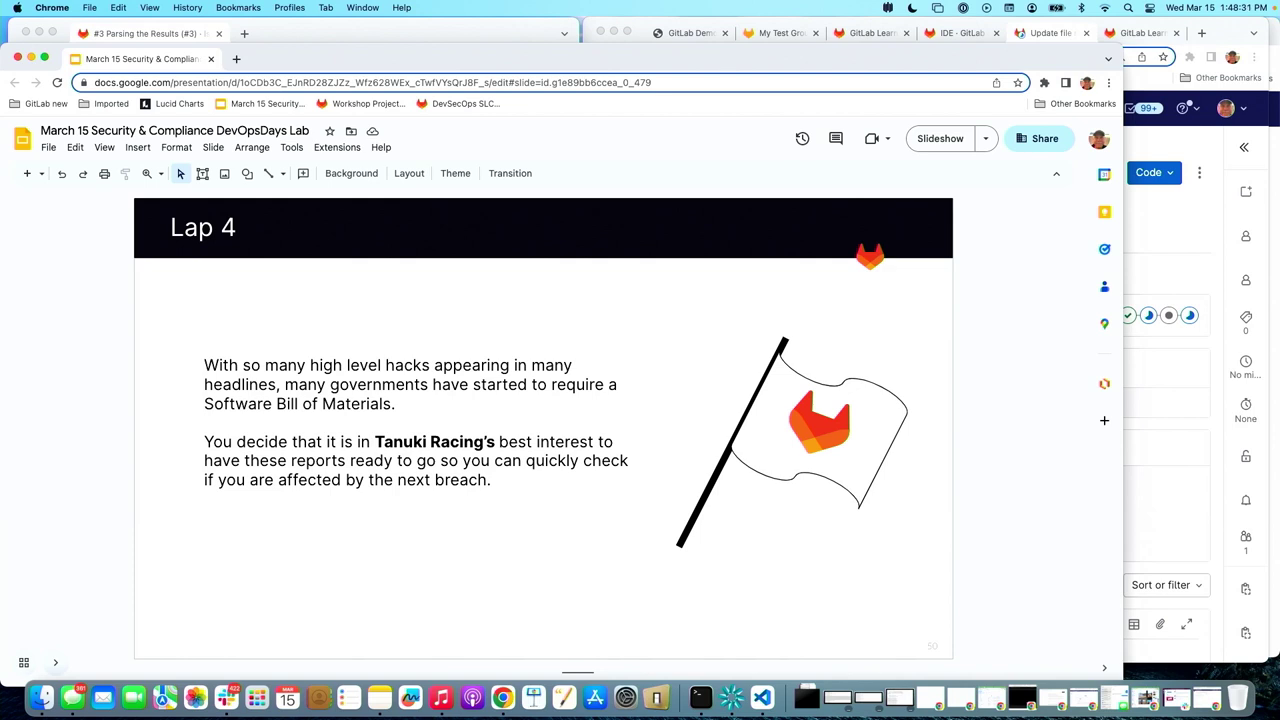
pyautogui.press('Down')
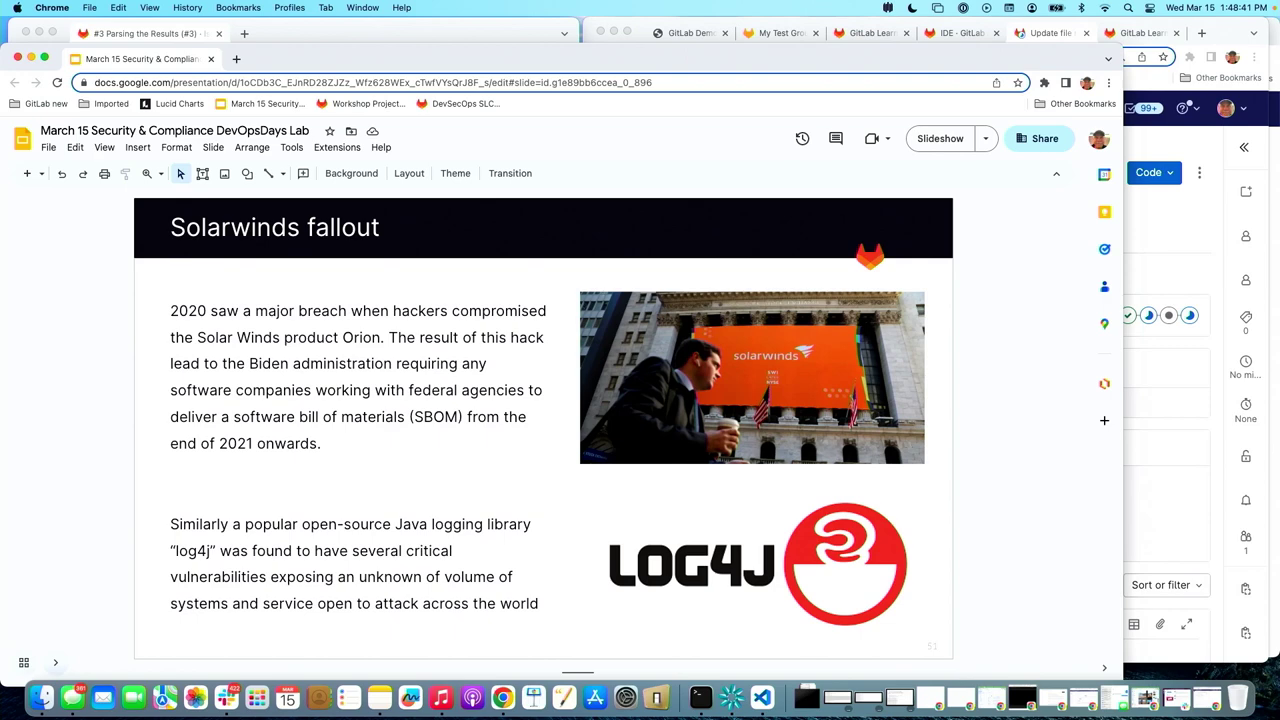
pyautogui.press('Down')
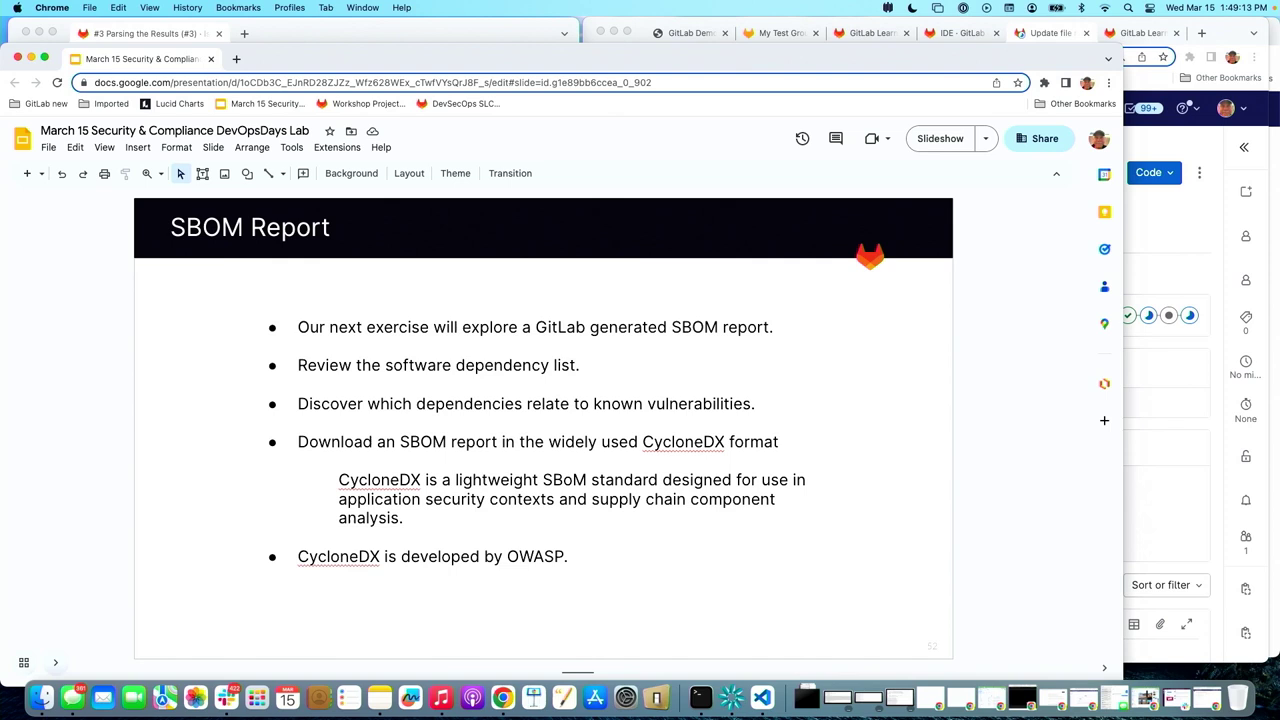
pyautogui.press('Down')
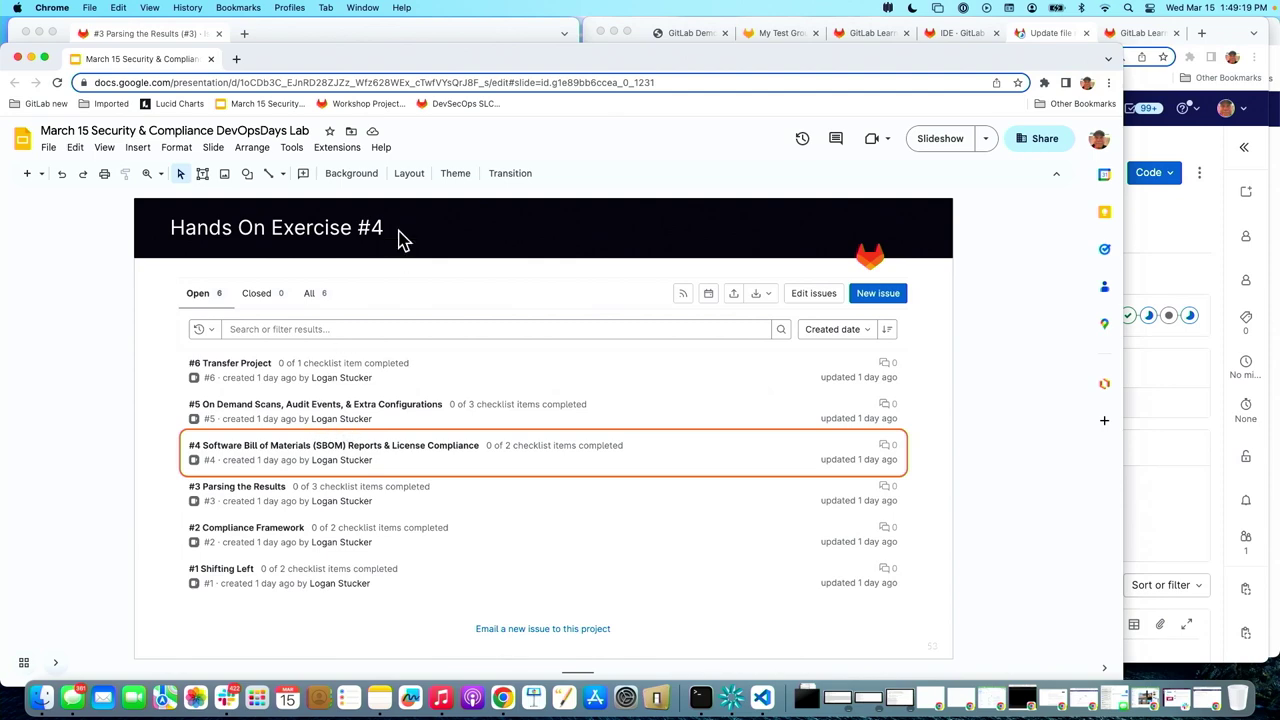
pyautogui.click(445, 42)
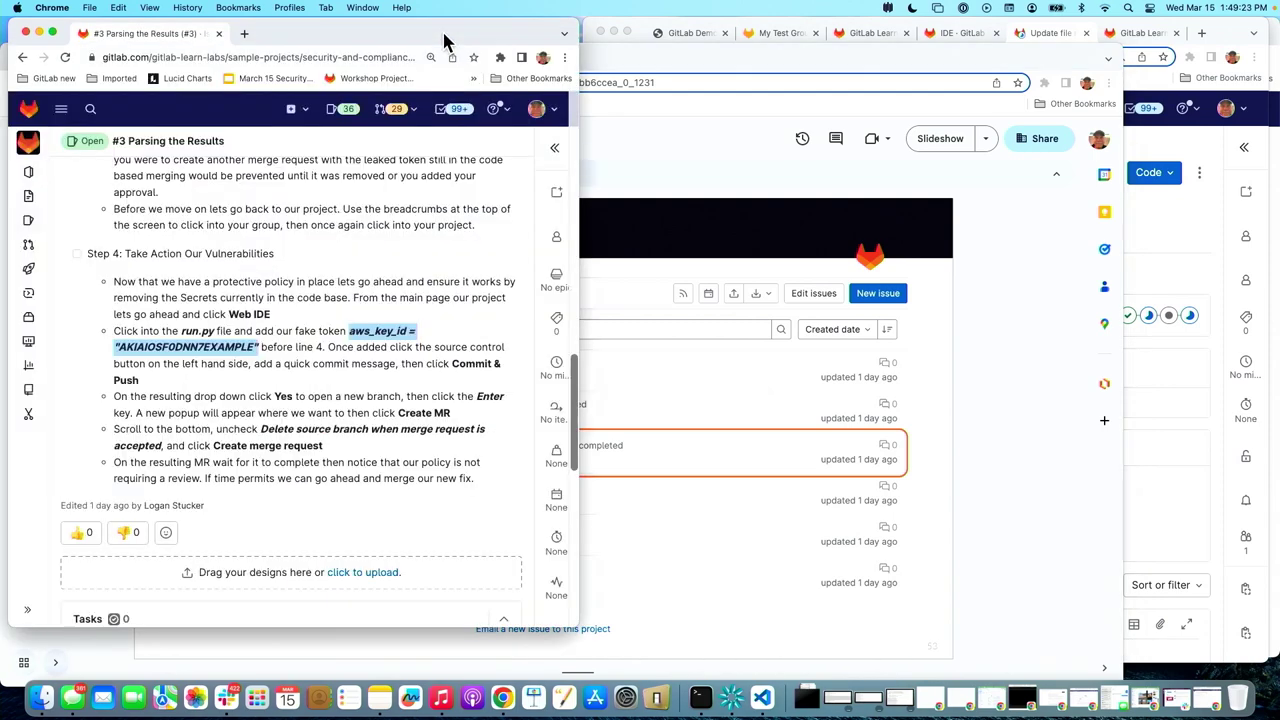
# Open issue #4, Software Bill of Materials (SBOM) Reports & License Compliance, and read its steps.
pyautogui.click(23, 57)
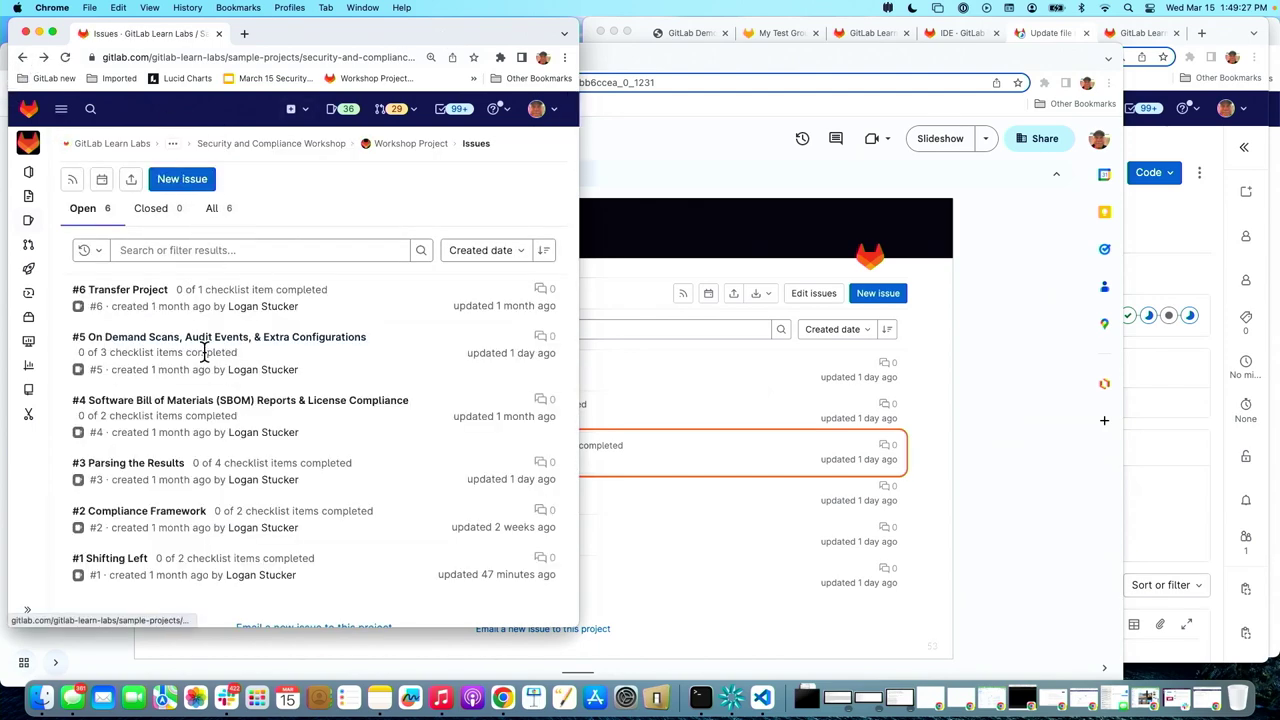
pyautogui.click(186, 404)
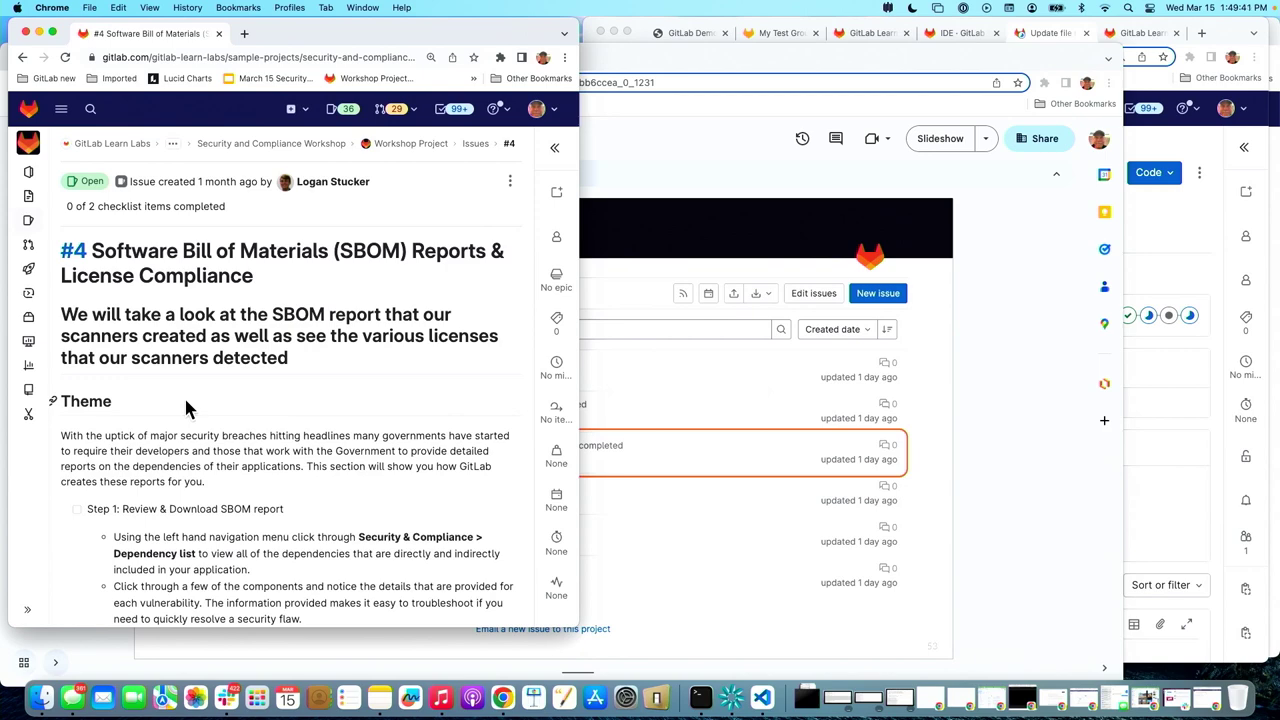
pyautogui.scroll(-2, 186, 406)
pyautogui.scroll(-3, 186, 406)
pyautogui.scroll(-1, 186, 406)
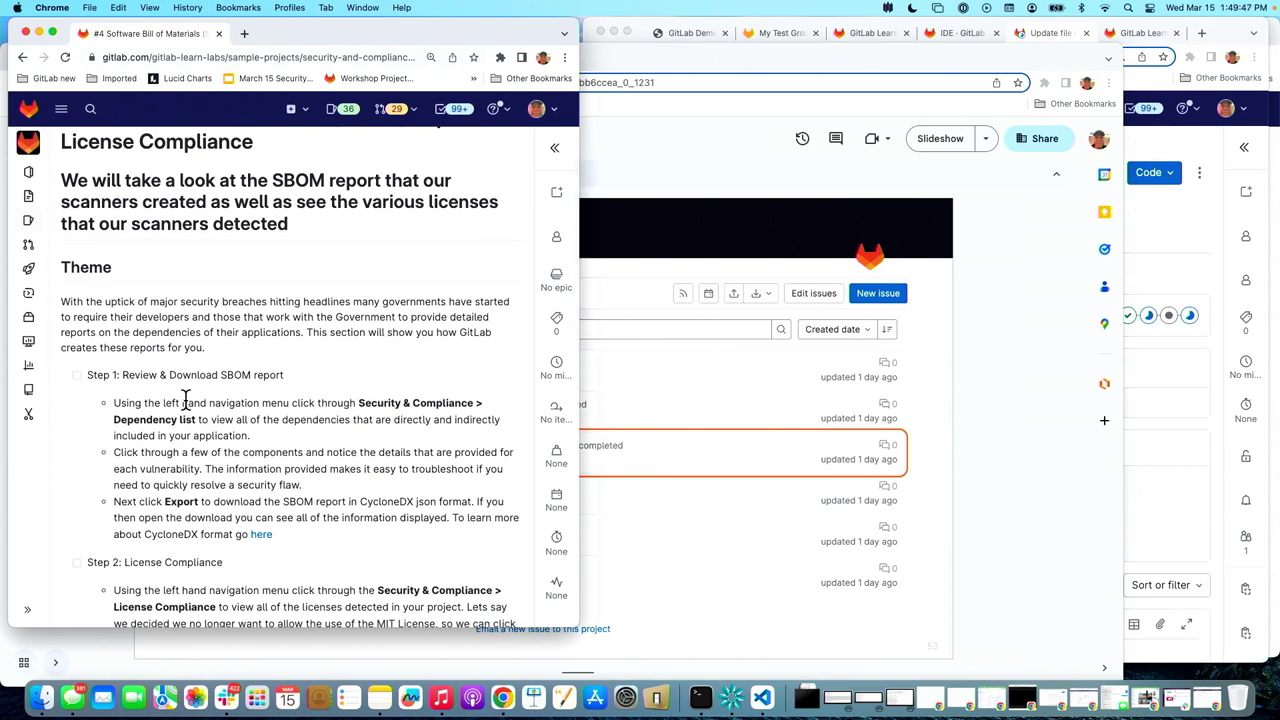
pyautogui.scroll(-3, 186, 403)
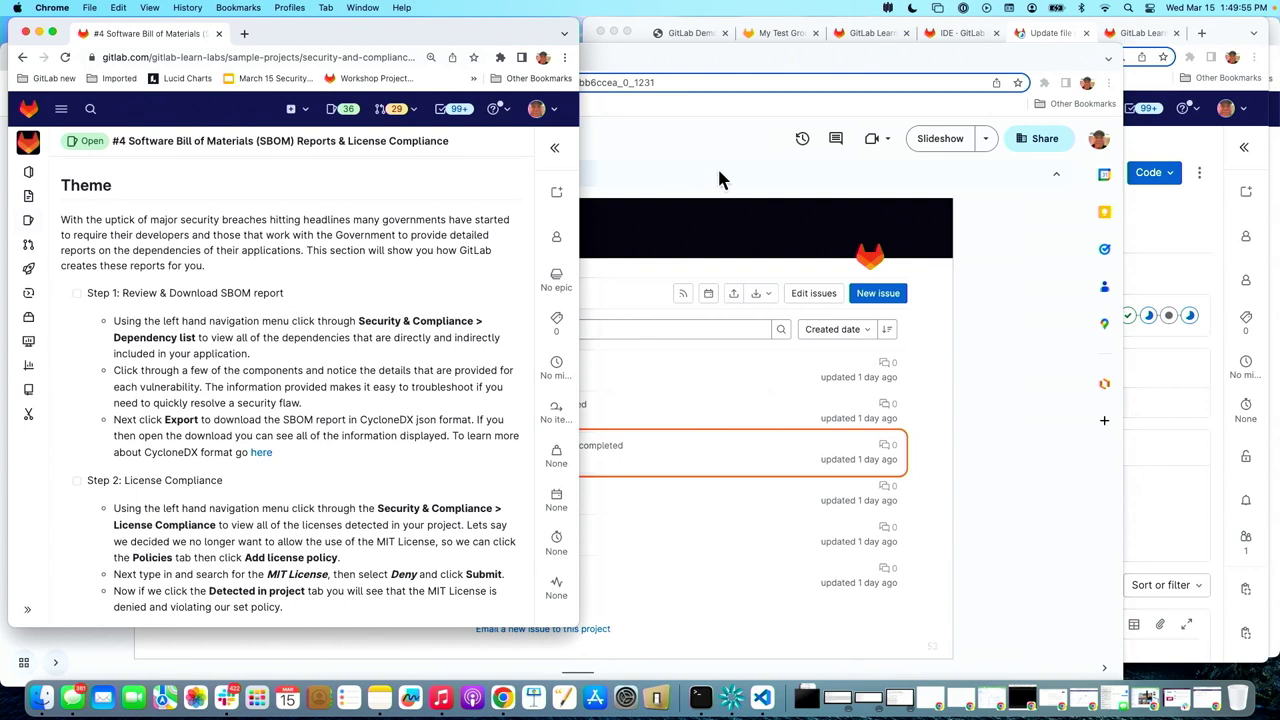
pyautogui.click(1188, 141)
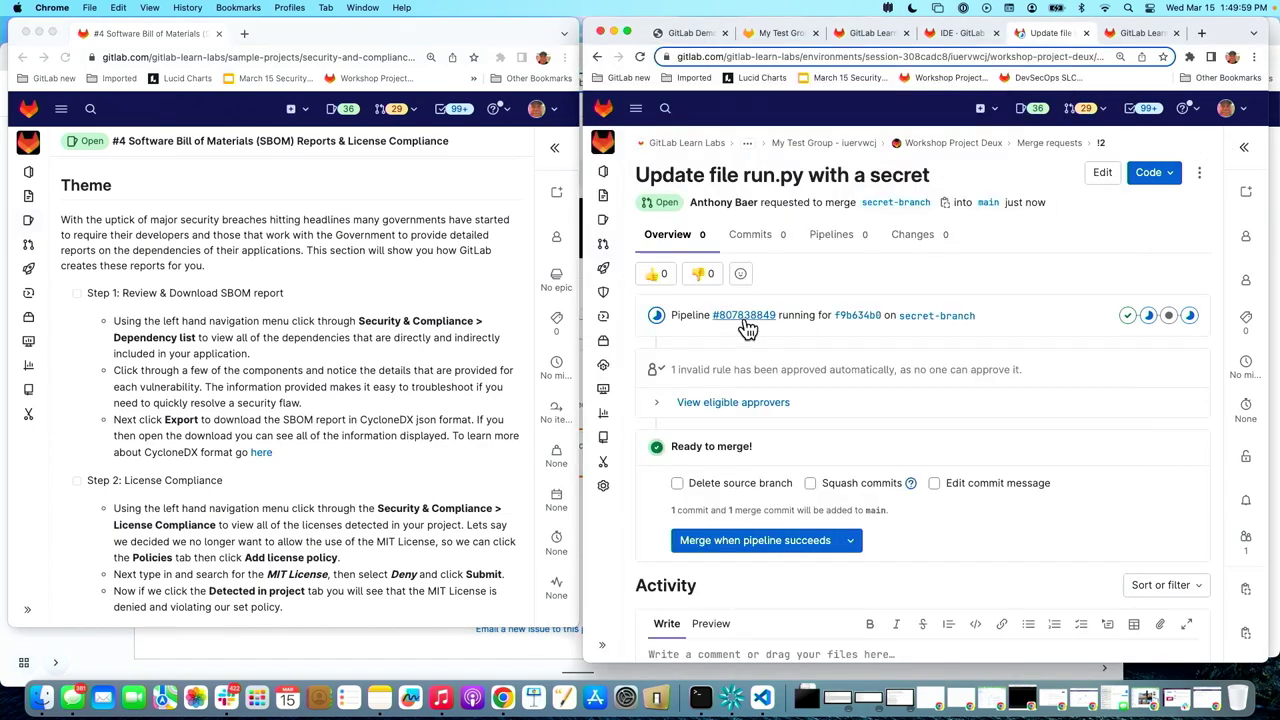
# Open the project's dependency list and view expat's 15 detected vulnerabilities.
pyautogui.moveTo(604, 294)
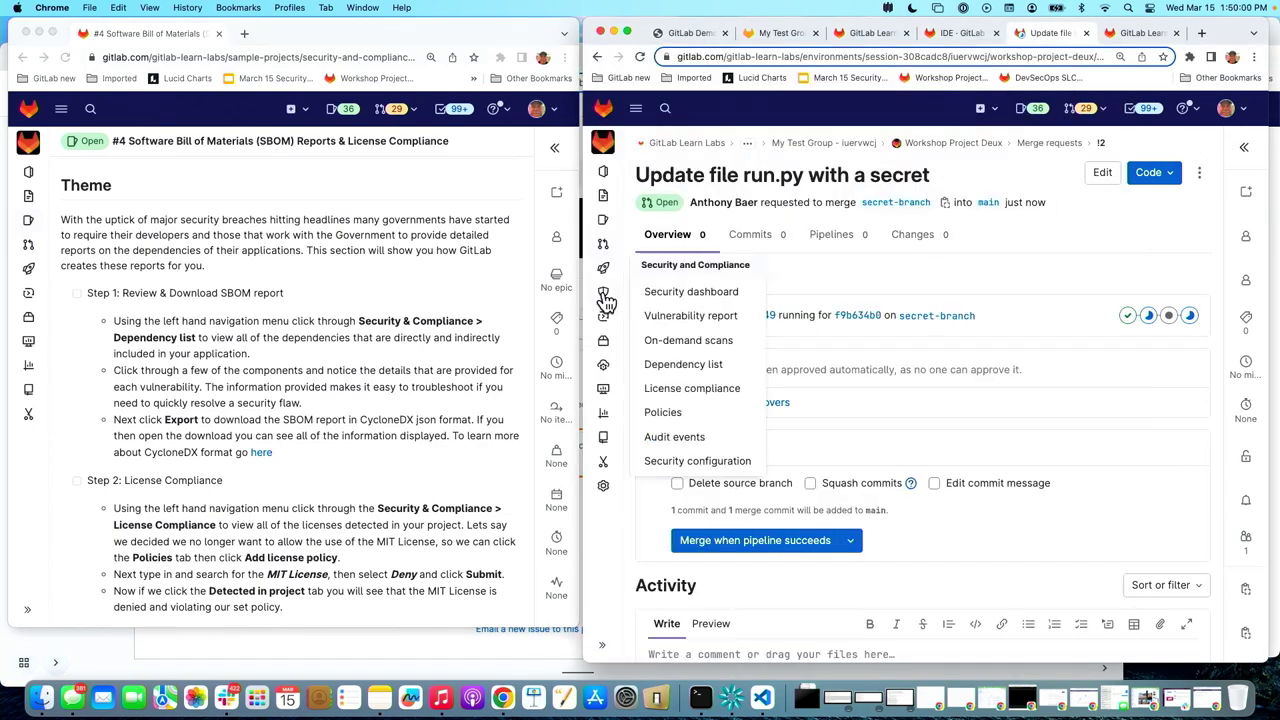
pyautogui.click(690, 366)
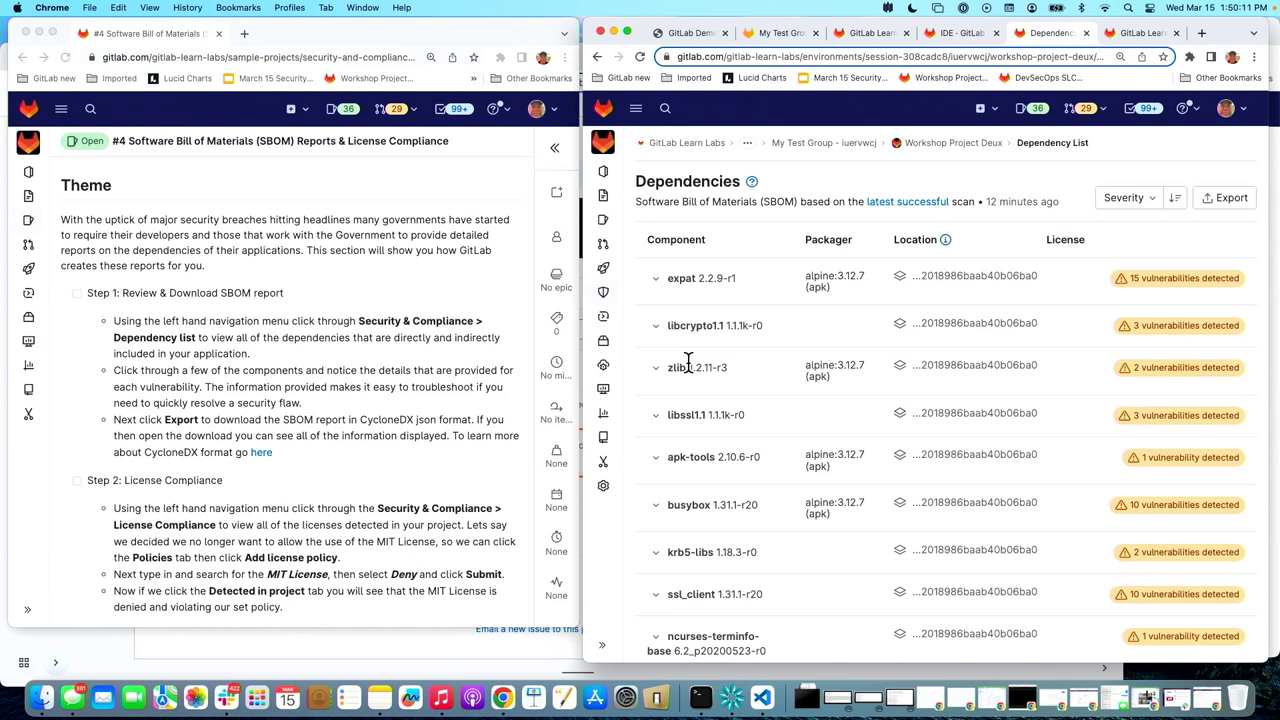
pyautogui.click(1175, 285)
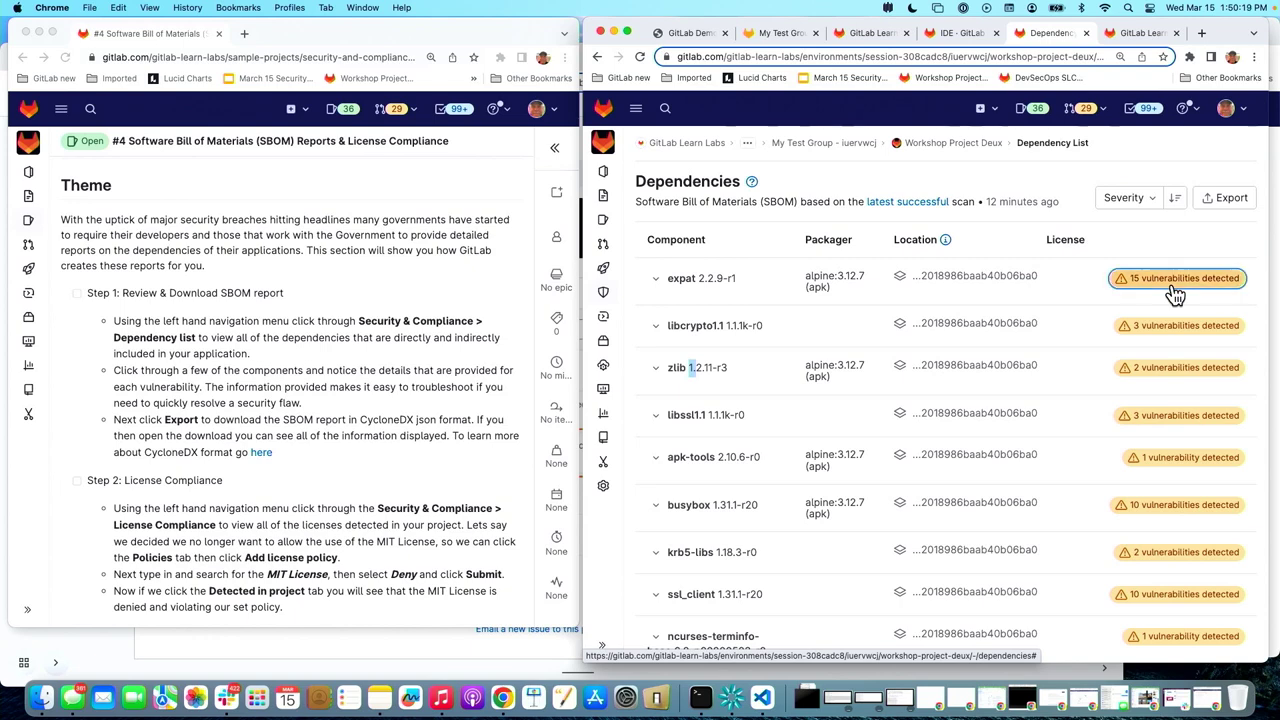
pyautogui.scroll(-3, 970, 360)
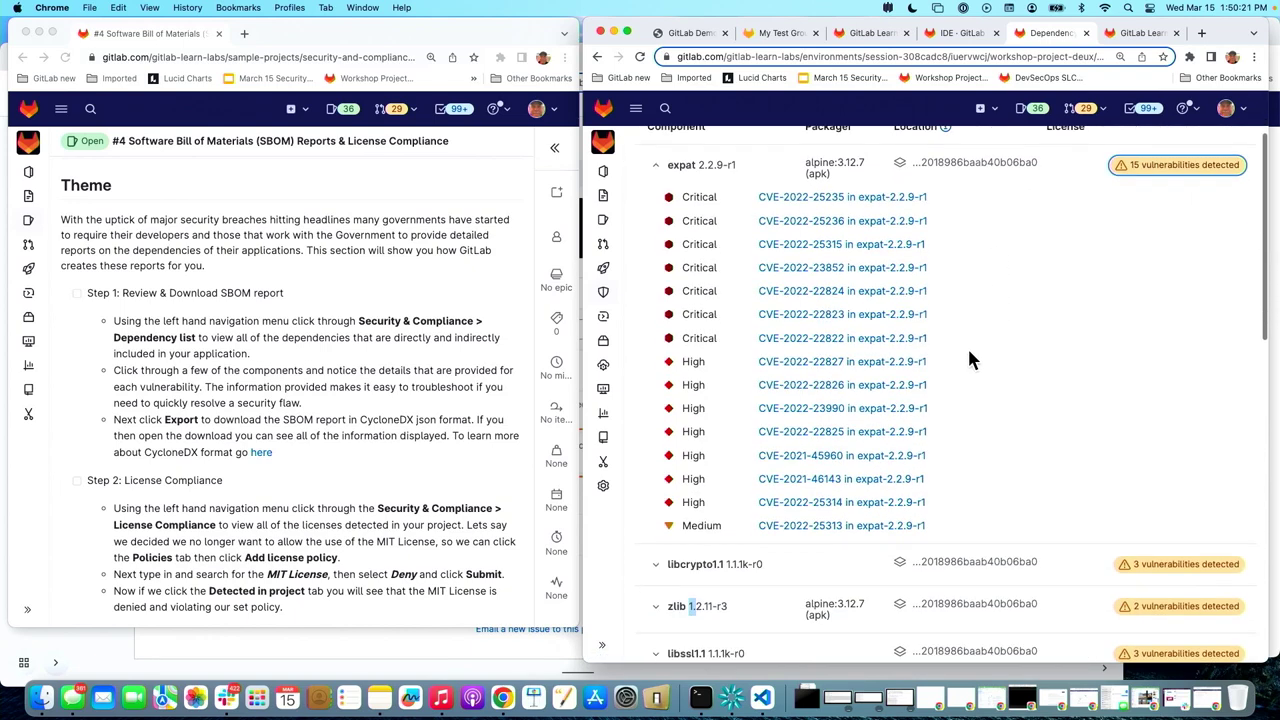
pyautogui.scroll(3, 967, 346)
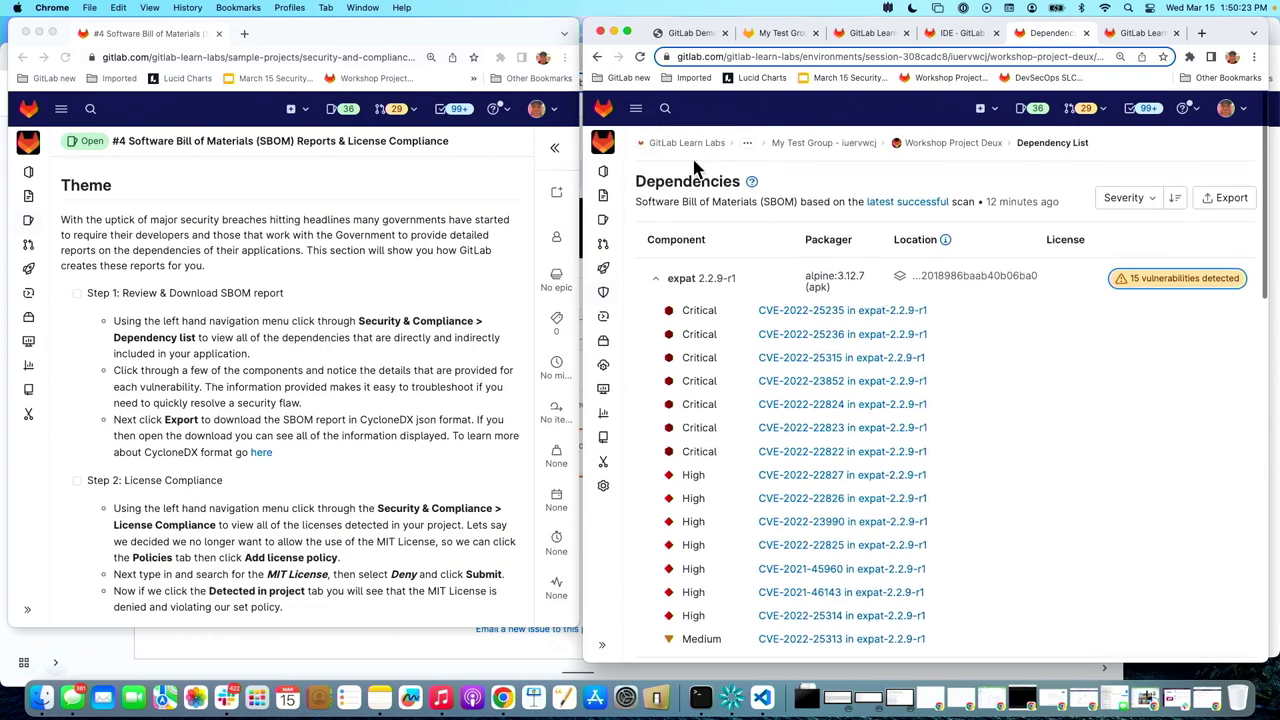
pyautogui.click(598, 60)
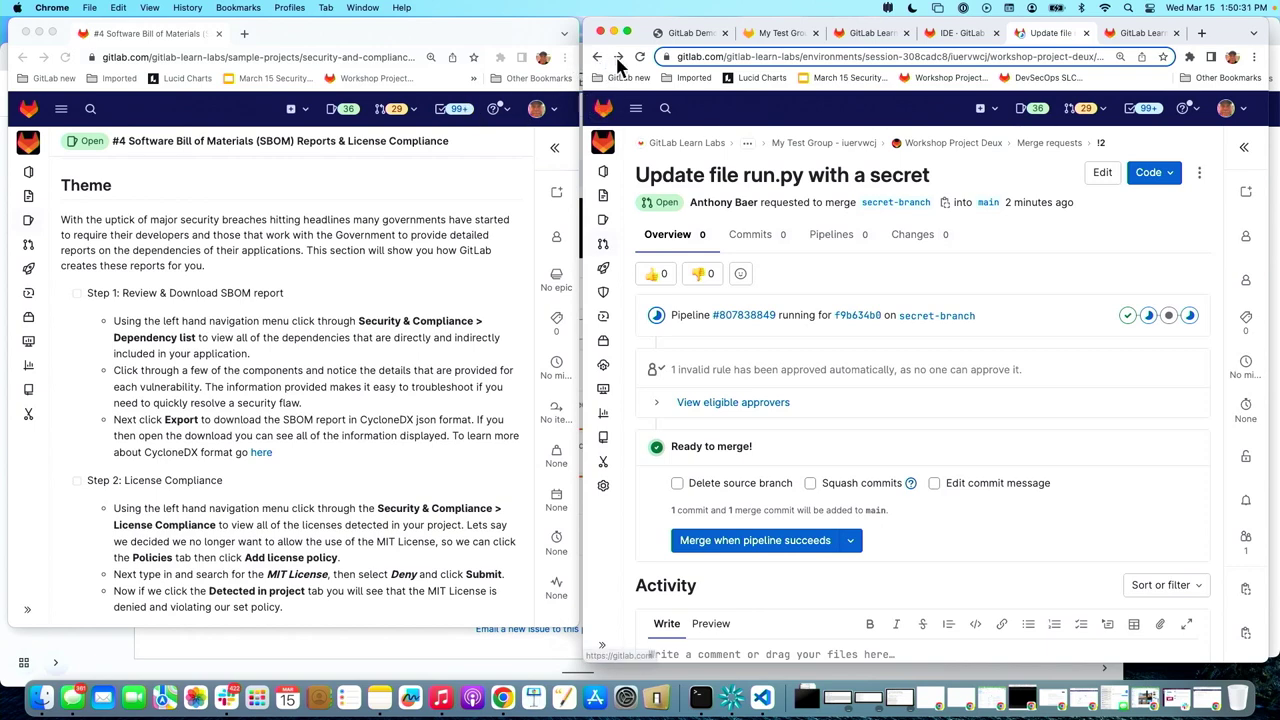
pyautogui.click(618, 58)
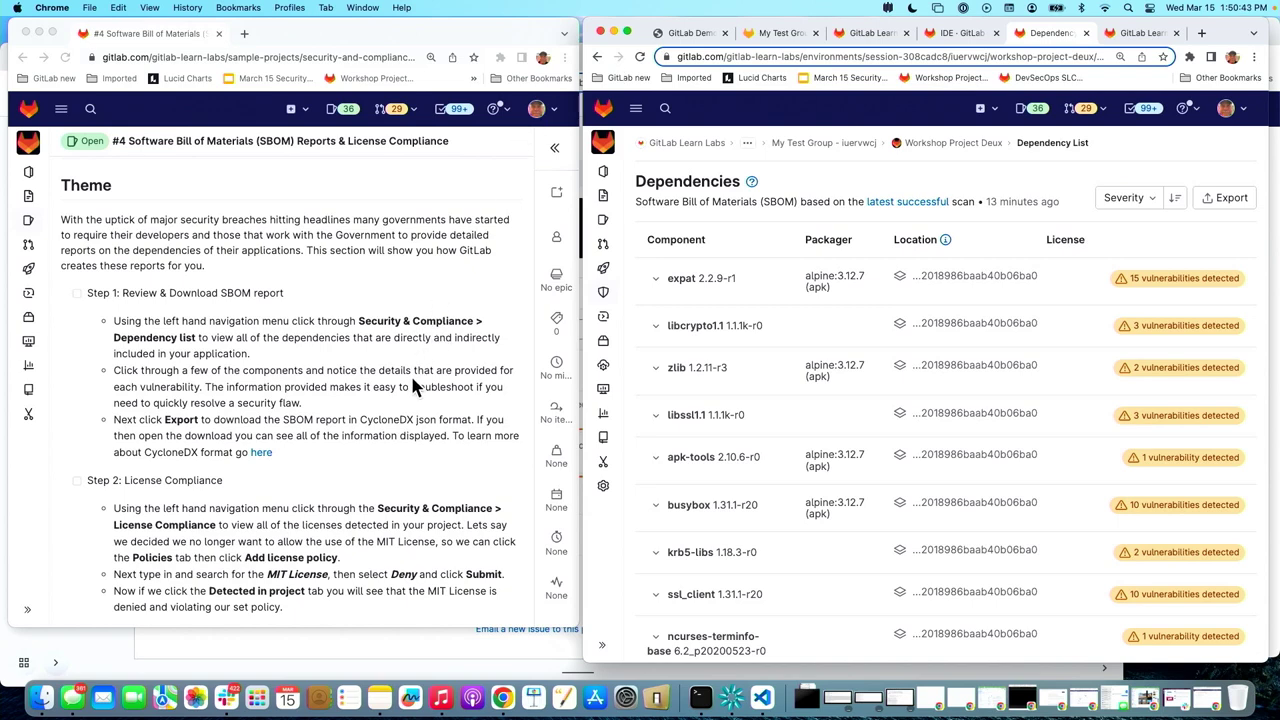
# Inspect the details of expat's CVE-2022-25235 vulnerability.
pyautogui.click(1174, 281)
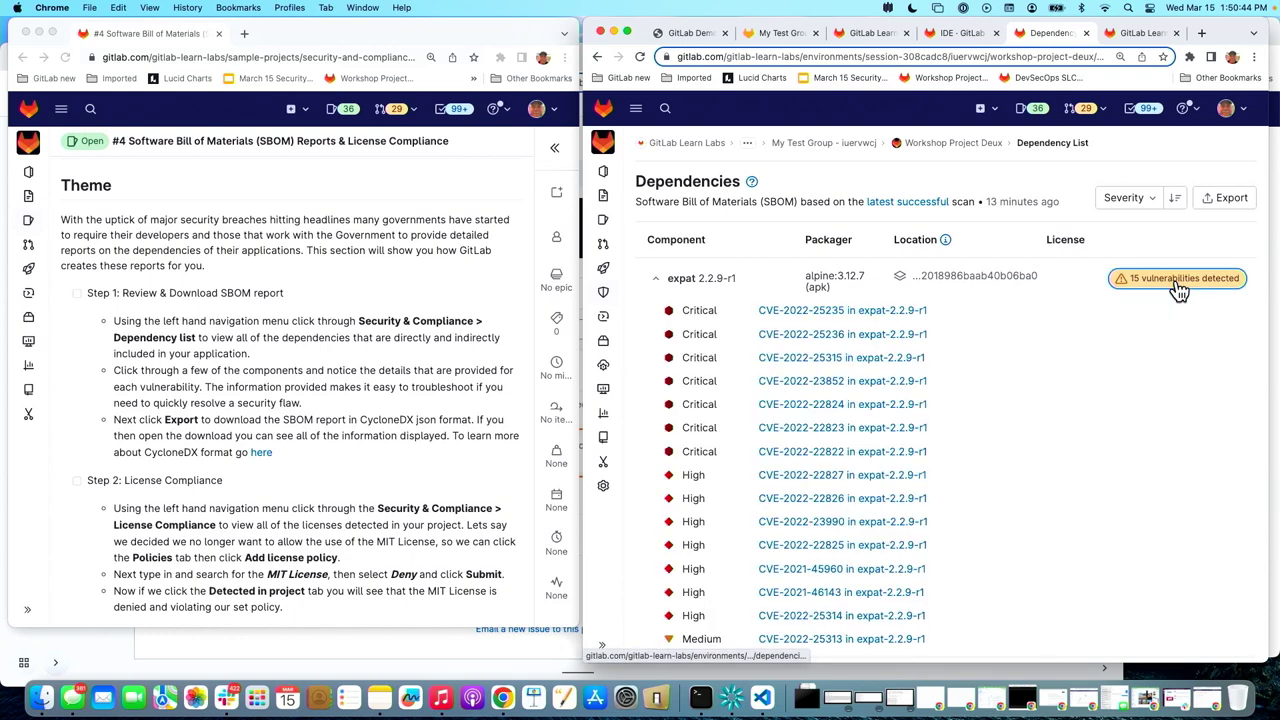
pyautogui.click(851, 316)
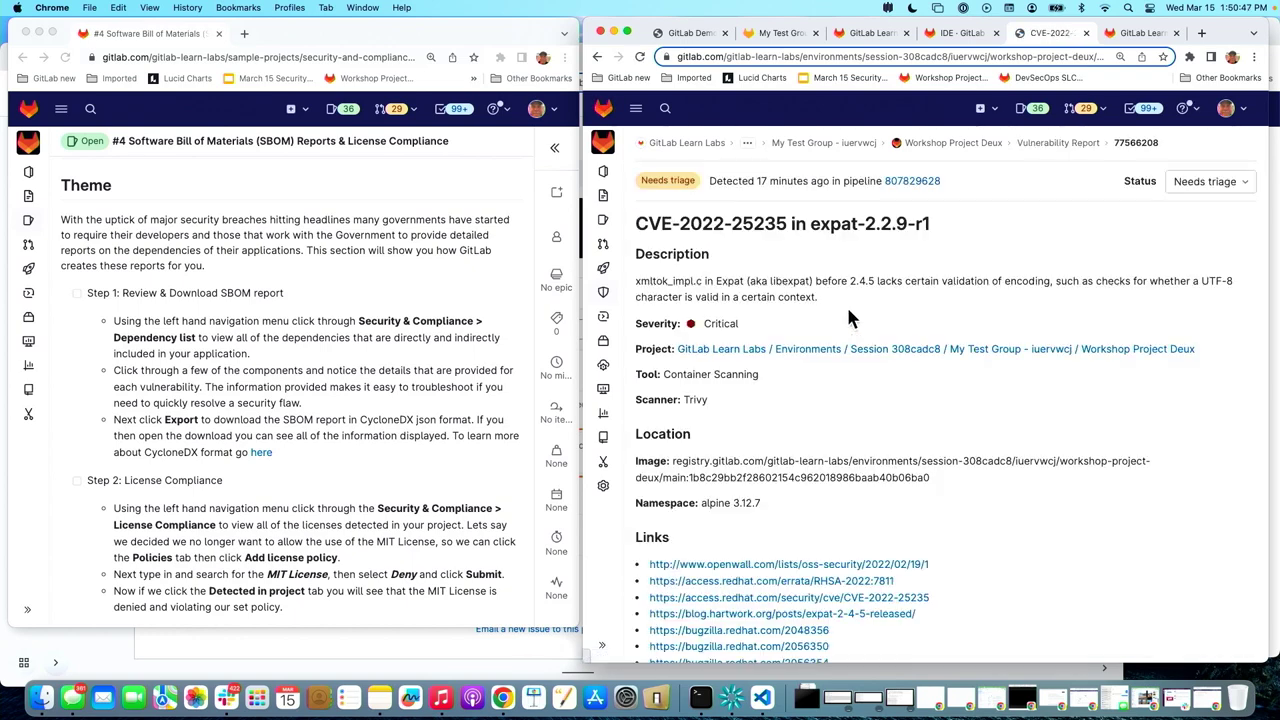
pyautogui.scroll(-3, 988, 378)
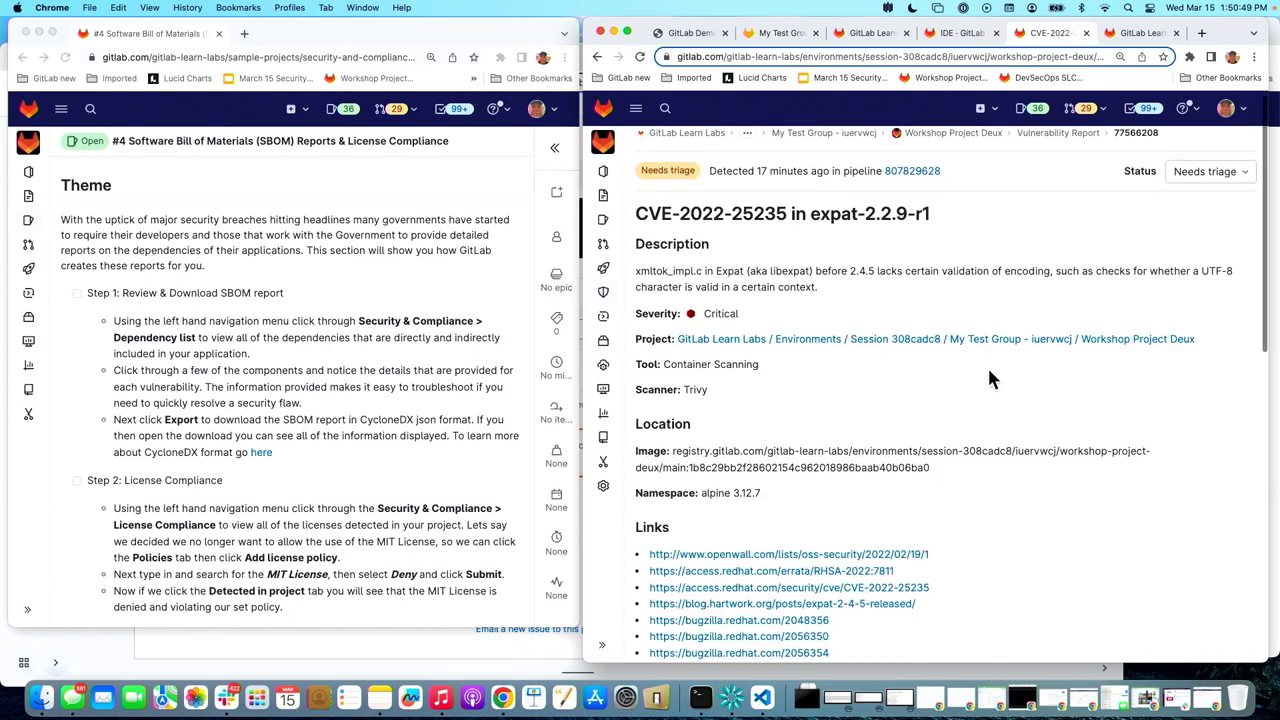
pyautogui.scroll(-4, 988, 378)
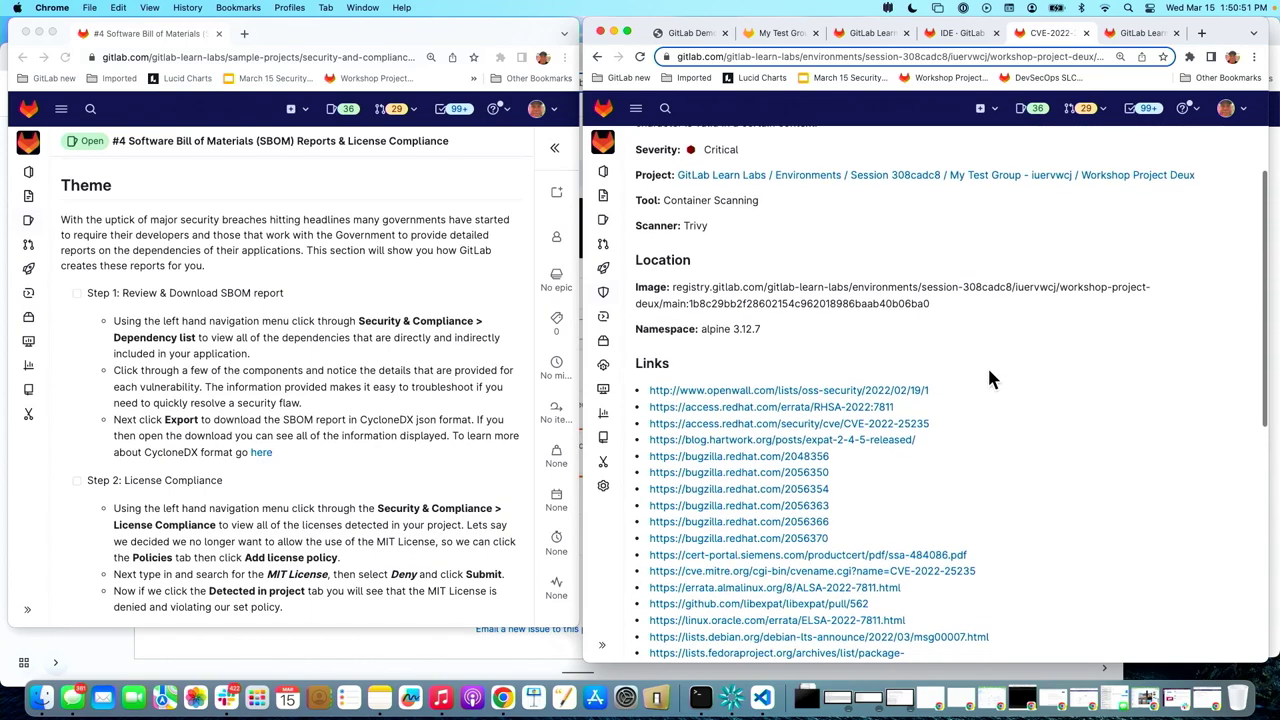
pyautogui.scroll(-2, 988, 378)
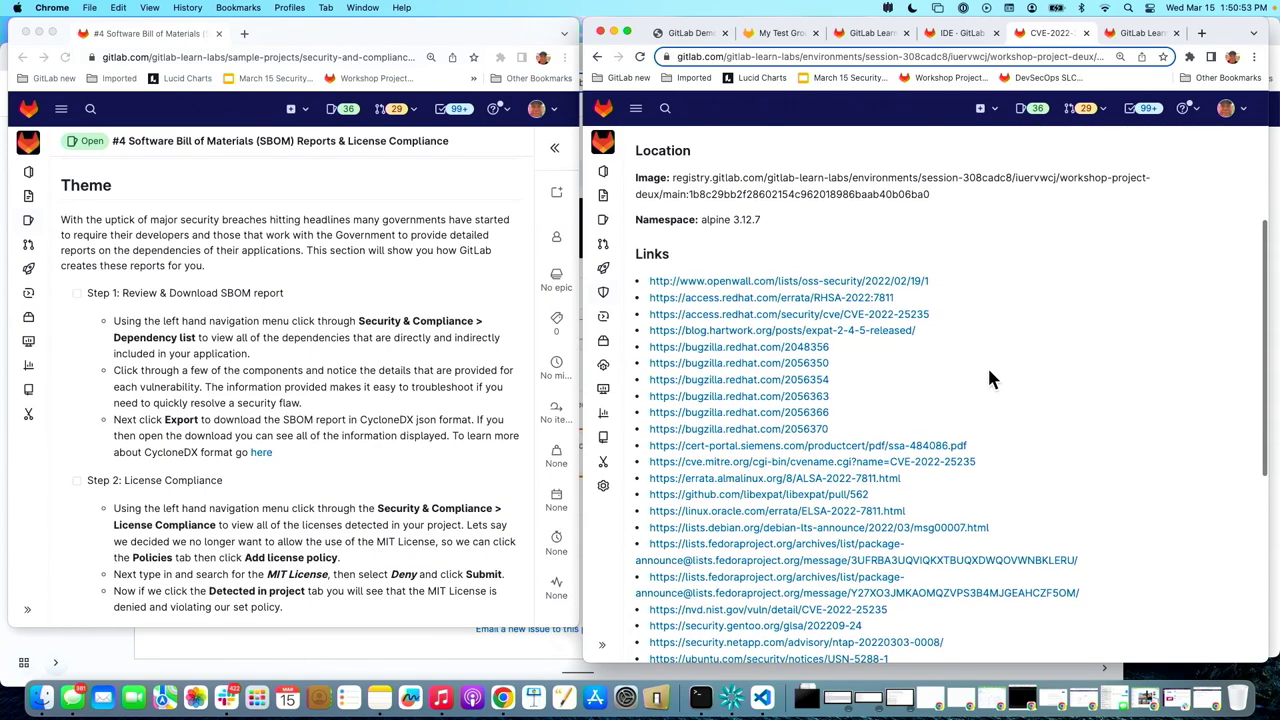
pyautogui.scroll(-5, 988, 378)
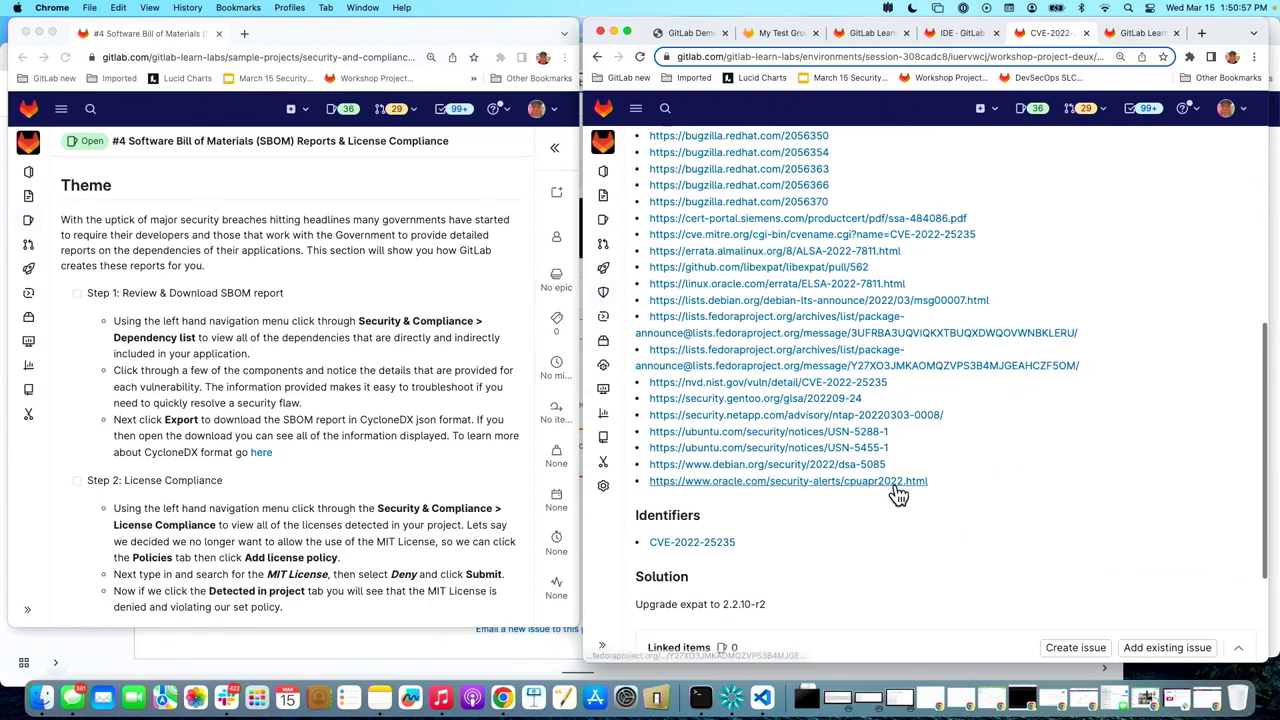
pyautogui.scroll(-3, 803, 535)
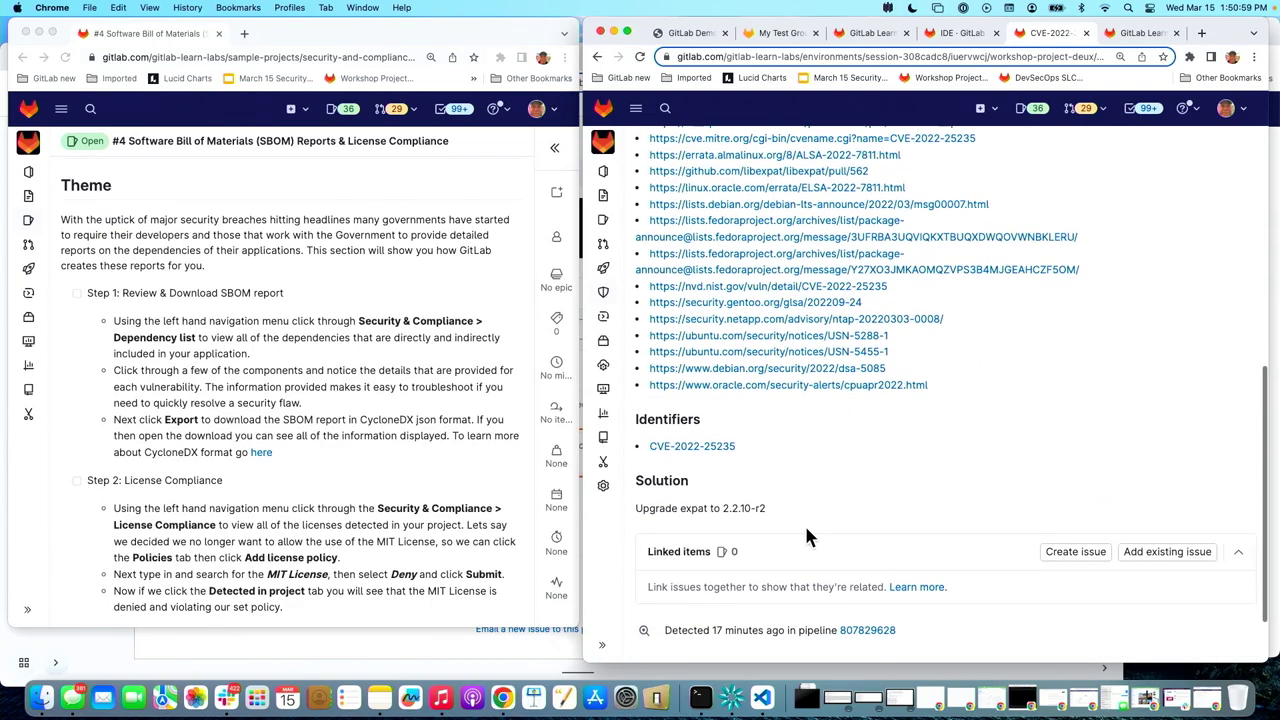
pyautogui.scroll(-2, 1026, 467)
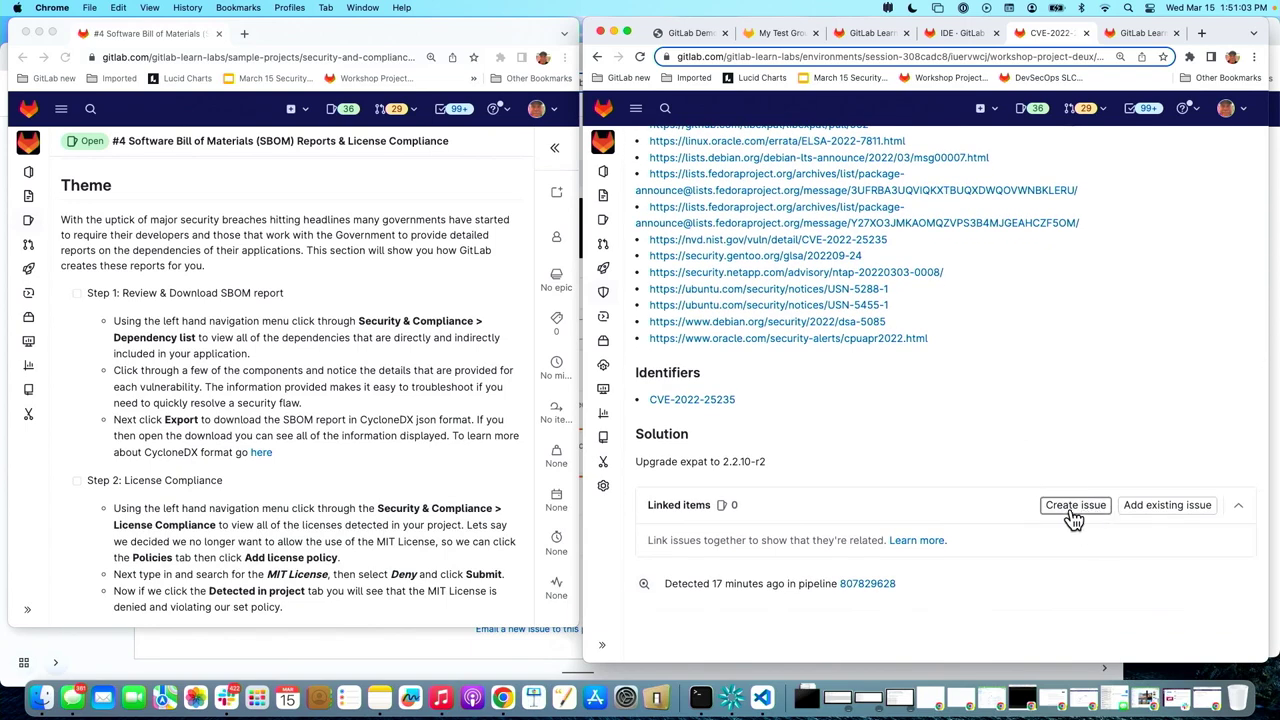
pyautogui.scroll(1, 1012, 400)
pyautogui.scroll(10, 1013, 397)
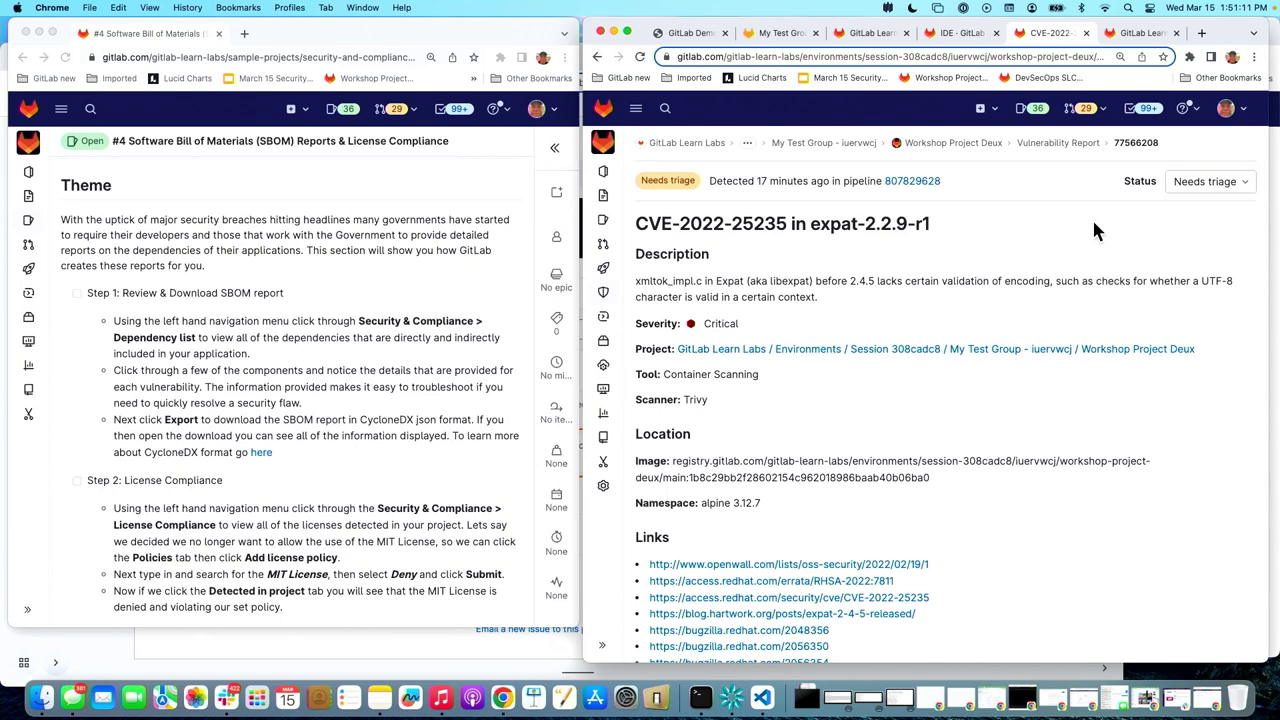
# Export the dependency list SBOM as the CycloneDX JSON file 'dependencies (1).json'.
pyautogui.click(597, 62)
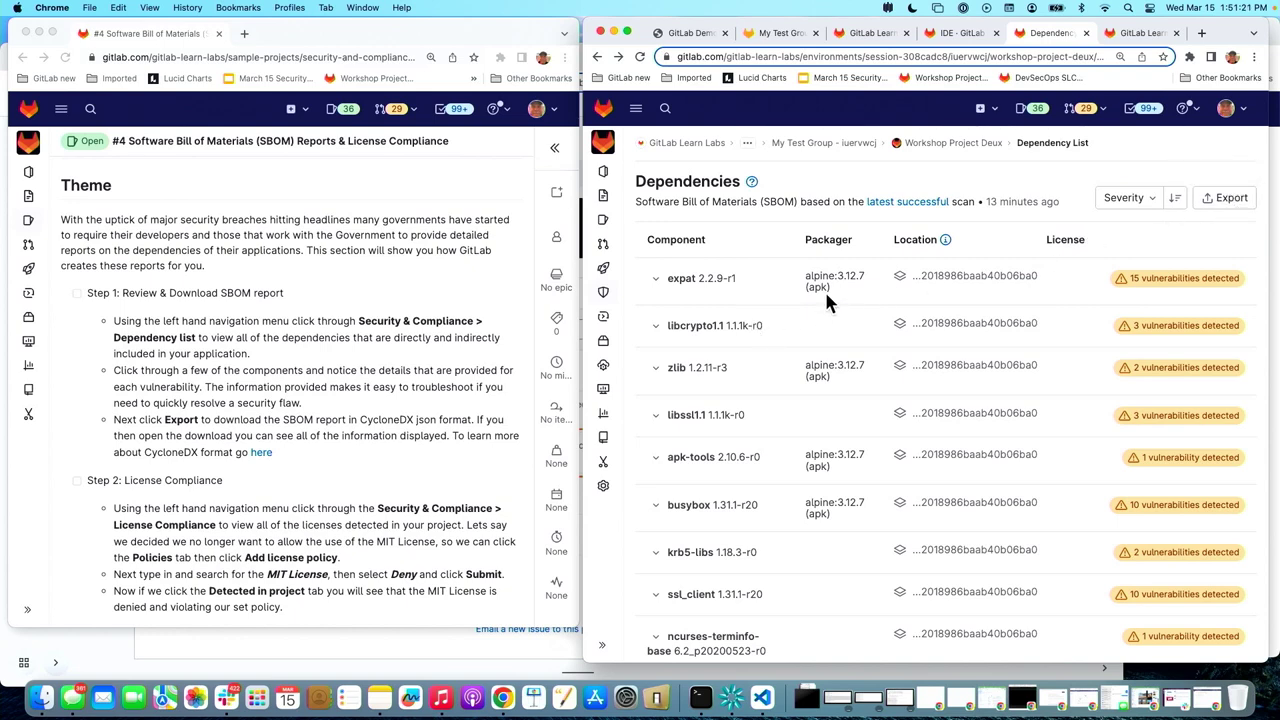
pyautogui.scroll(-1, 785, 290)
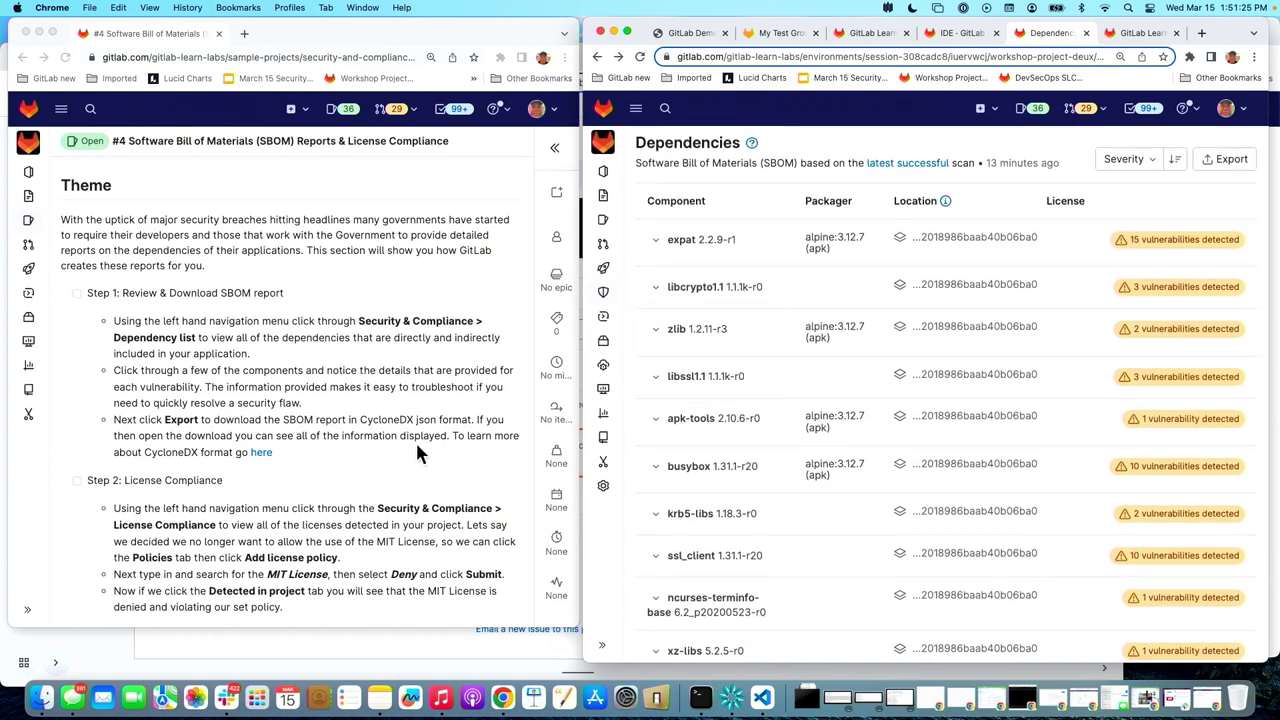
pyautogui.scroll(-1, 403, 477)
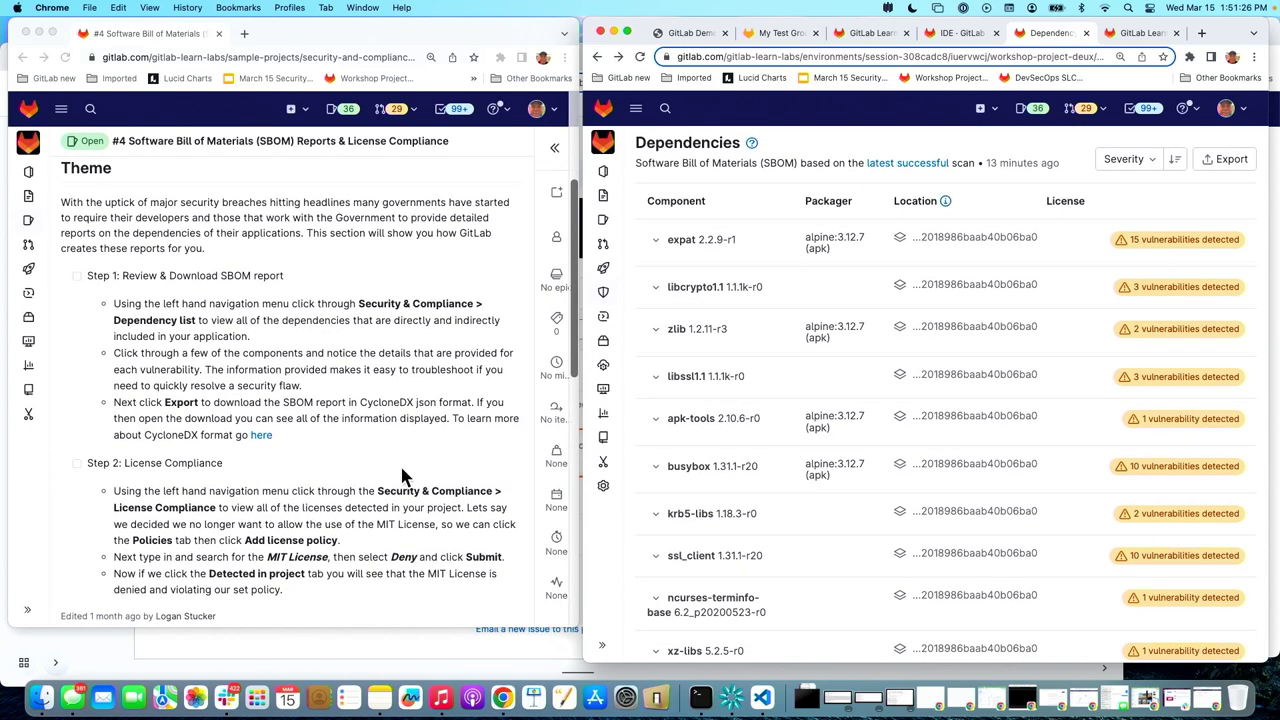
pyautogui.click(1225, 167)
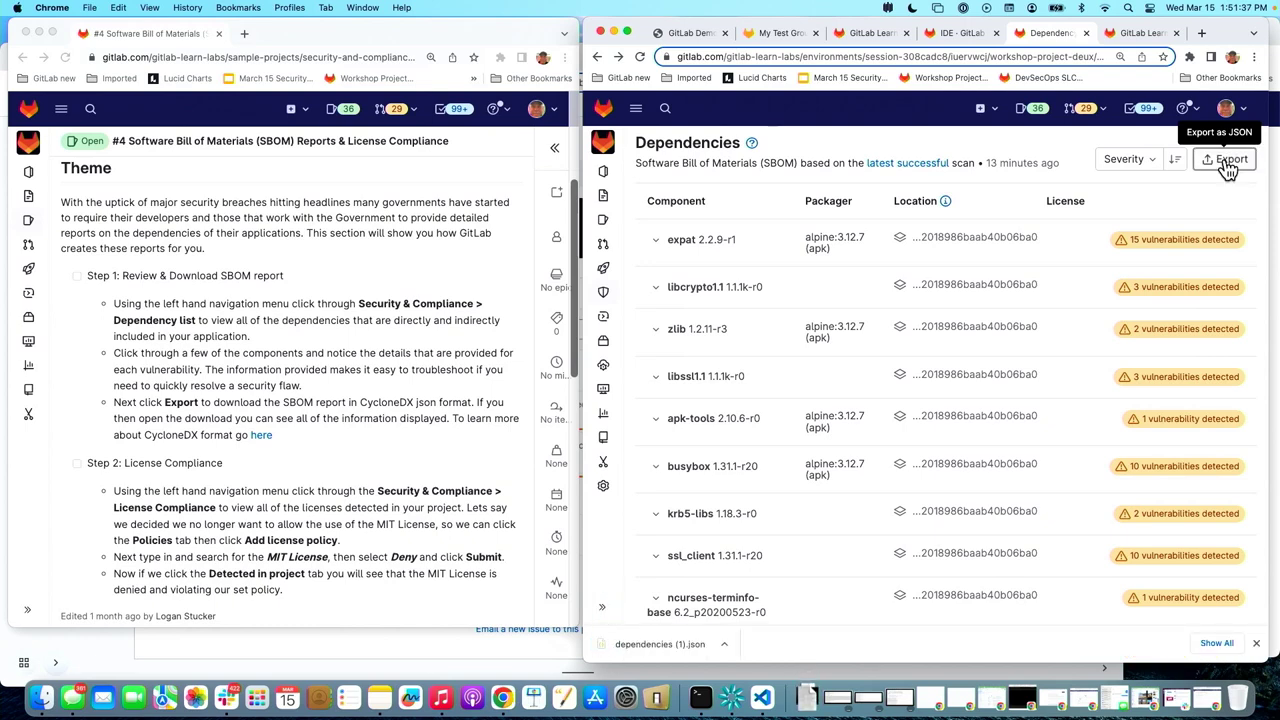
pyautogui.click(678, 648)
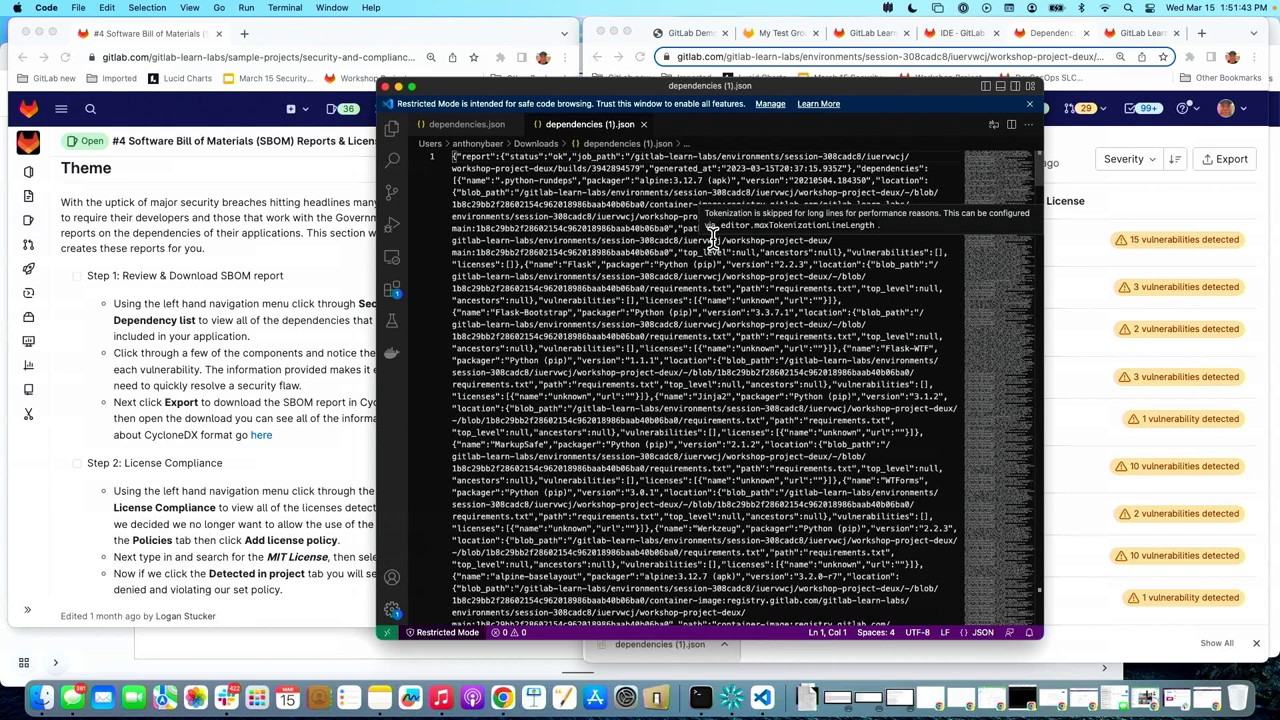
pyautogui.click(386, 87)
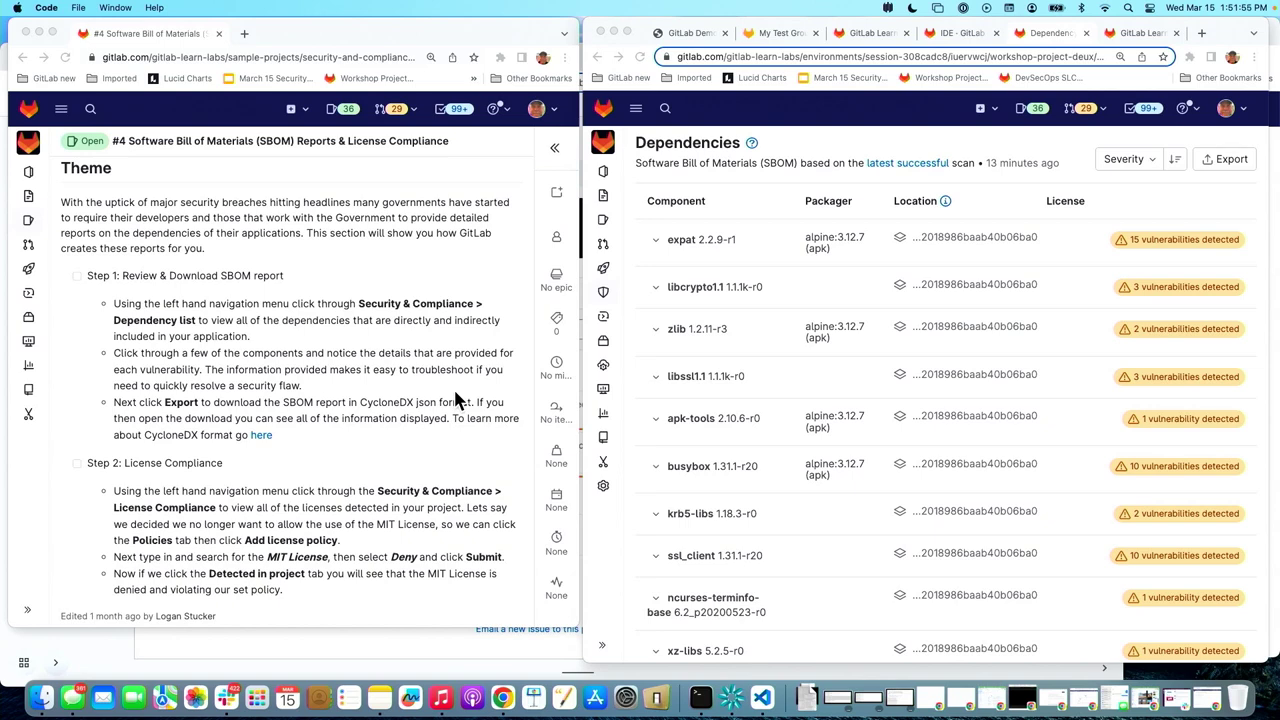
# Open License compliance's empty Policies tab and select 'MIT License' in the instructions.
pyautogui.scroll(-2, 455, 400)
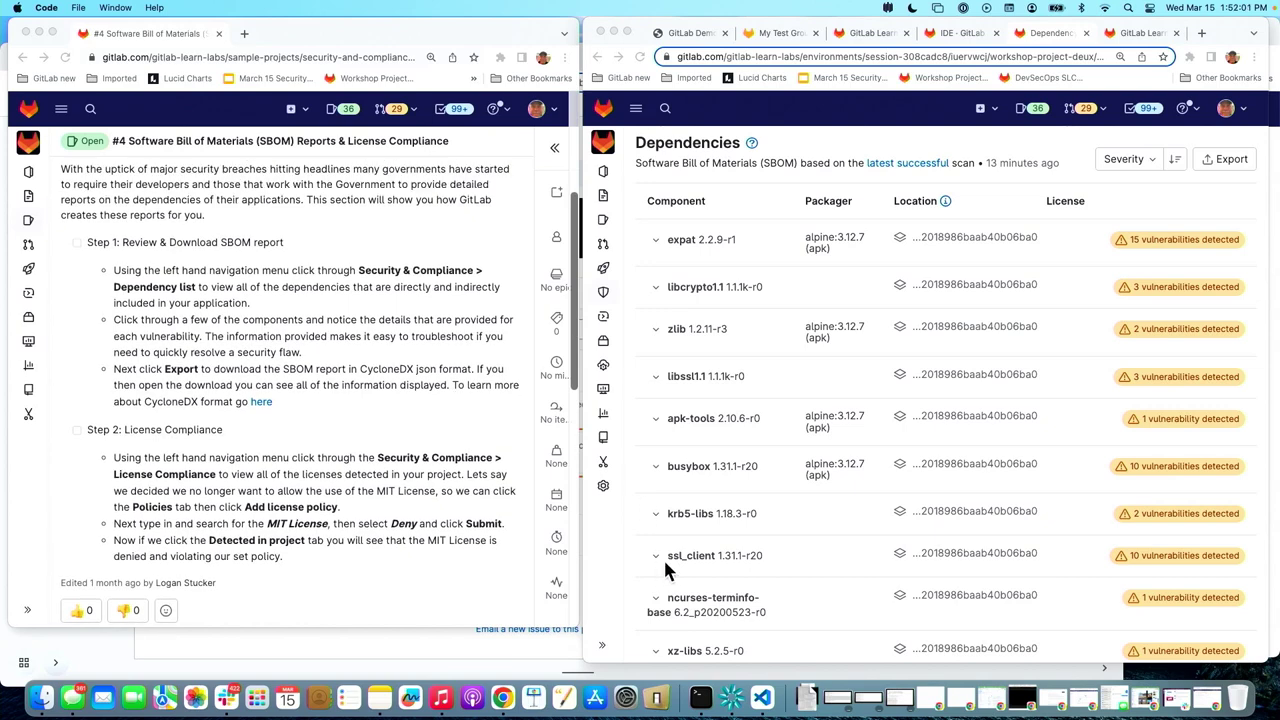
pyautogui.click(603, 302)
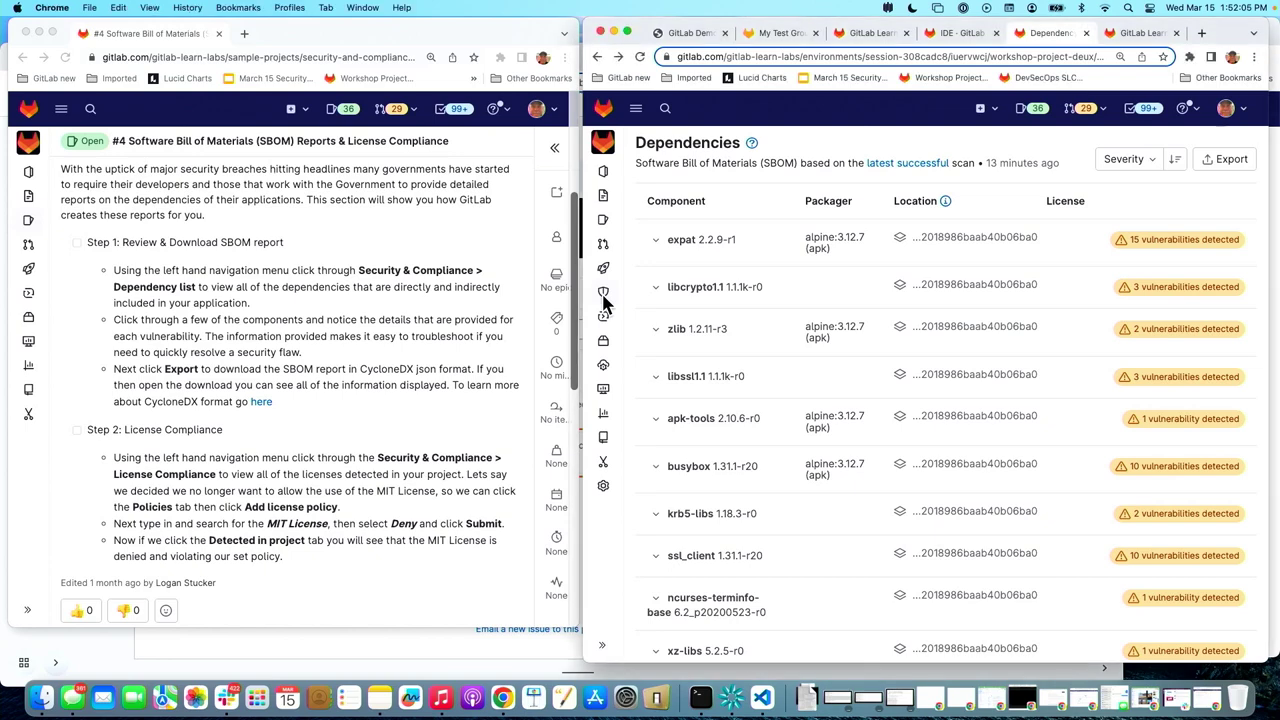
pyautogui.moveTo(605, 296)
pyautogui.click(690, 392)
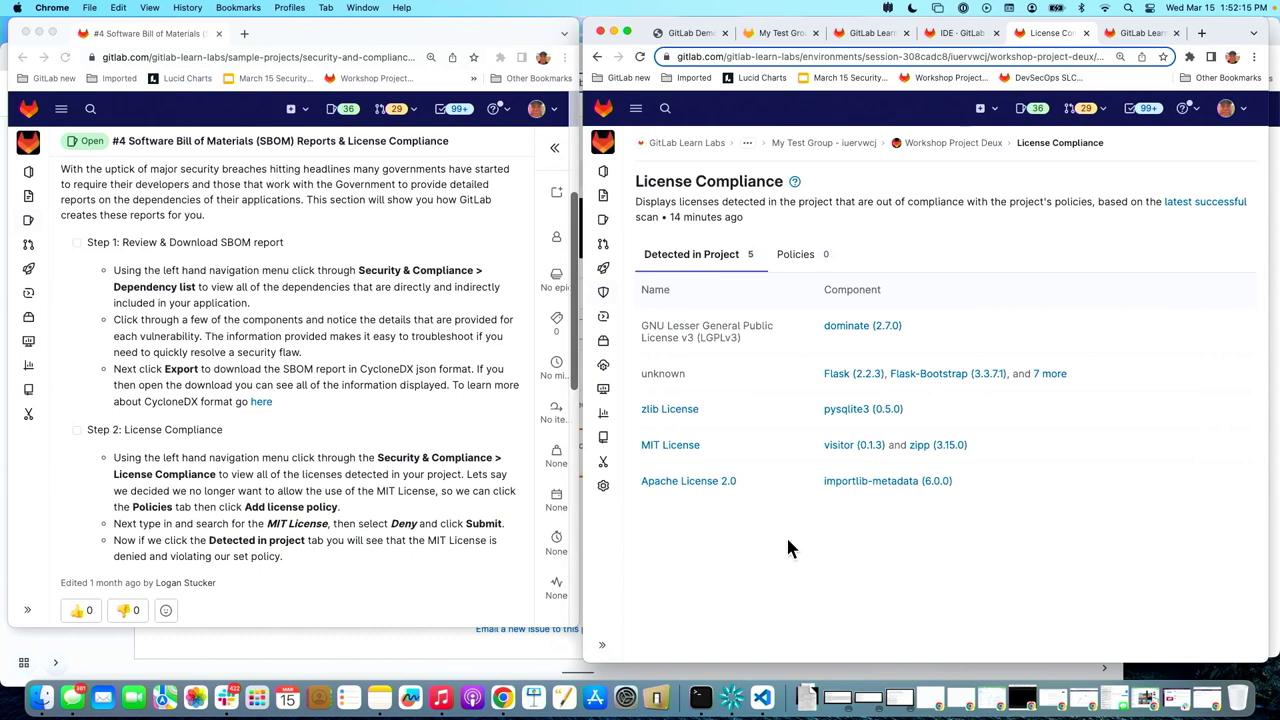
pyautogui.click(797, 256)
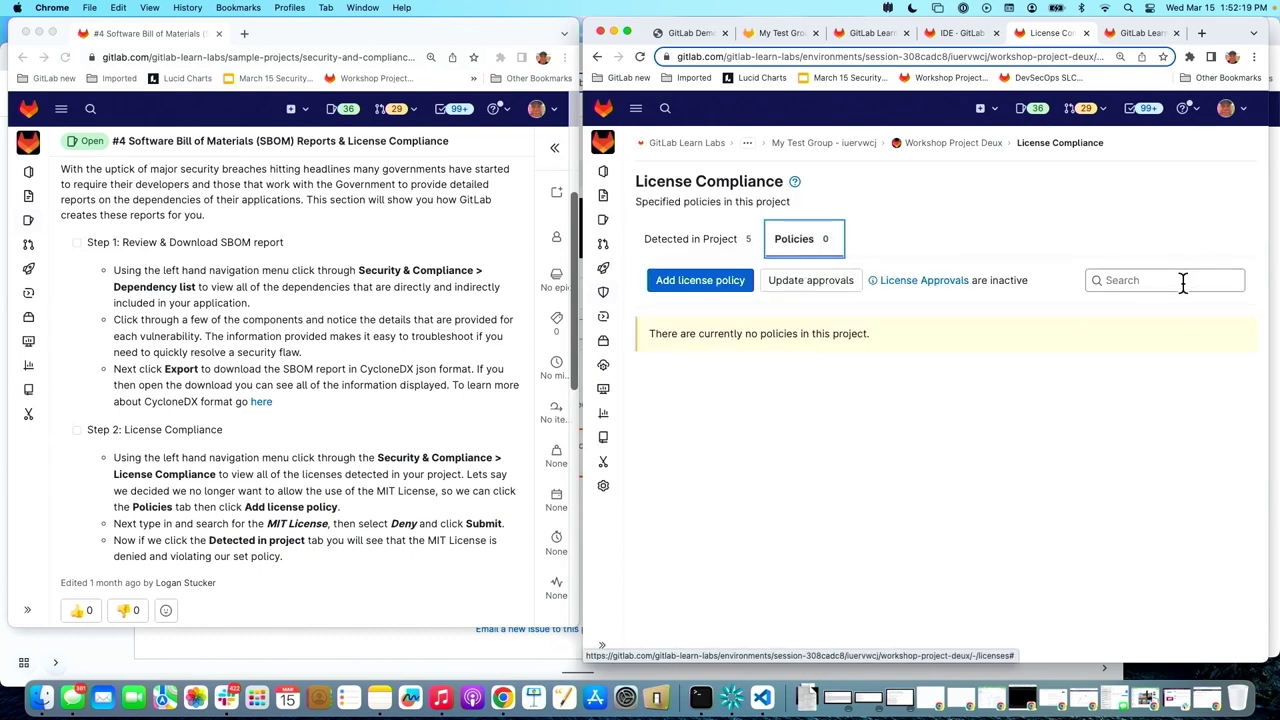
pyautogui.click(330, 528)
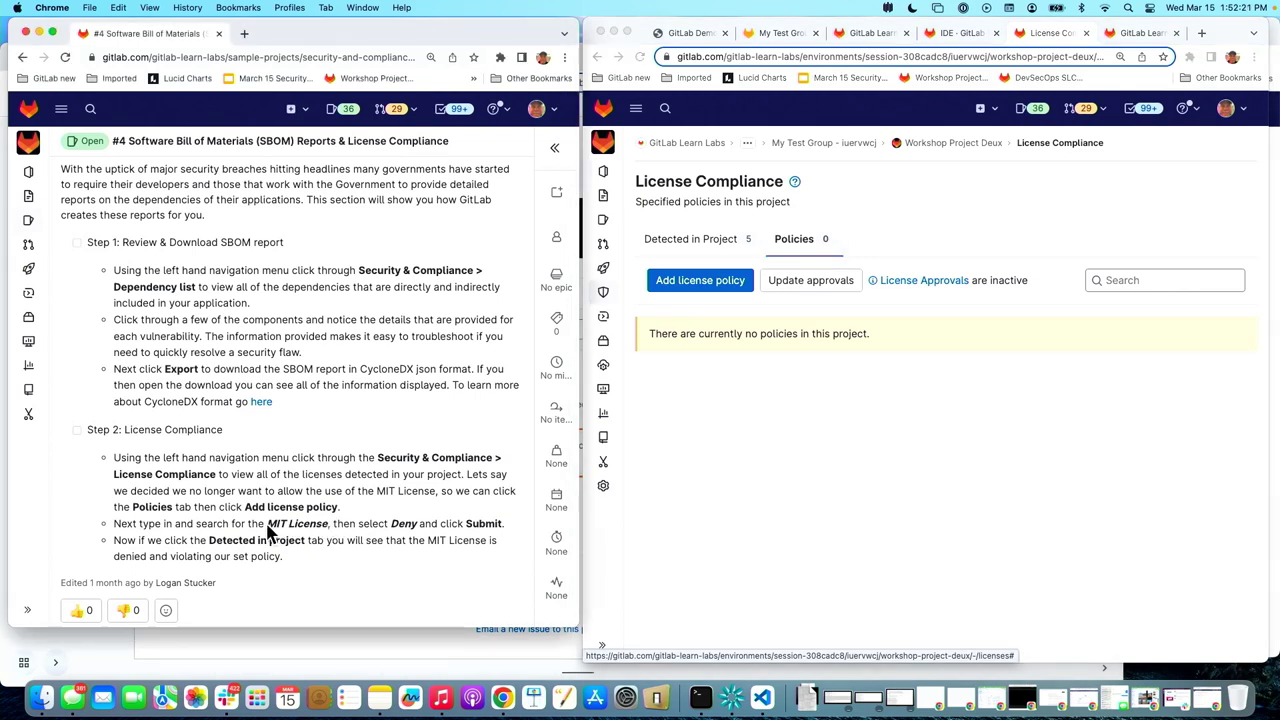
pyautogui.moveTo(267, 523); pyautogui.dragTo(329, 524)
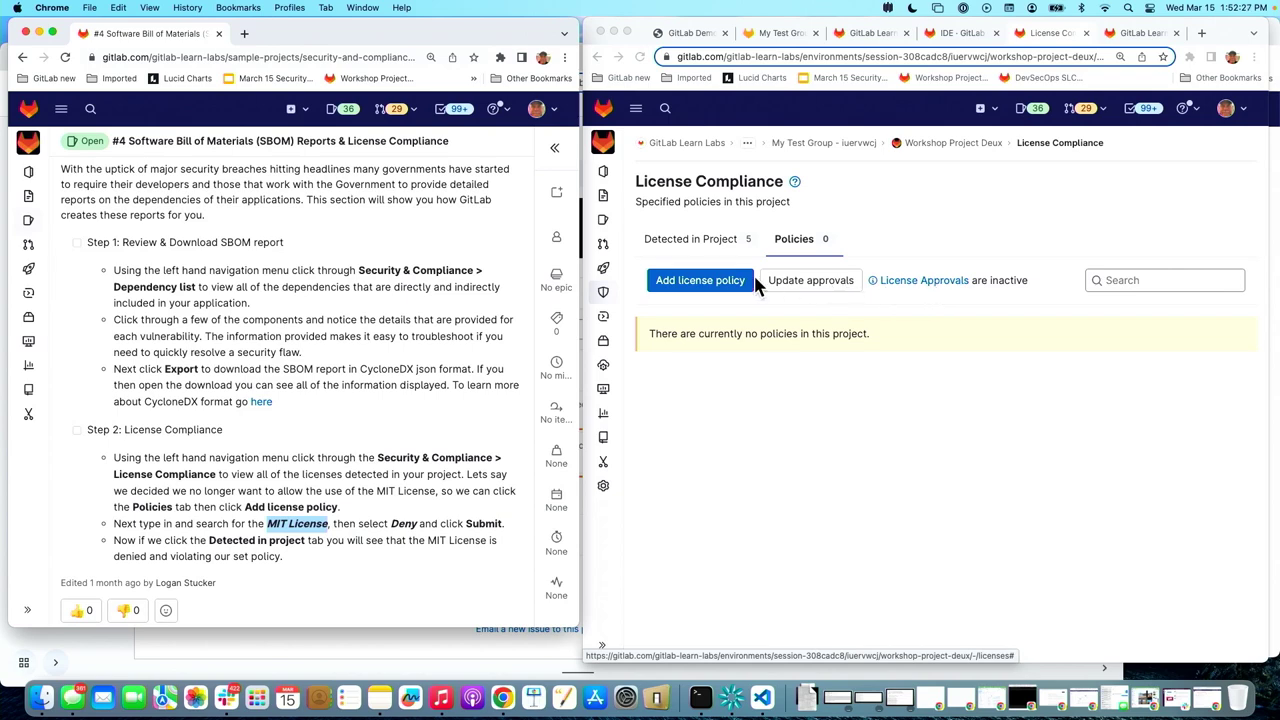
# Add a Deny license policy for MIT License.
pyautogui.click(712, 288)
pyautogui.click(710, 286)
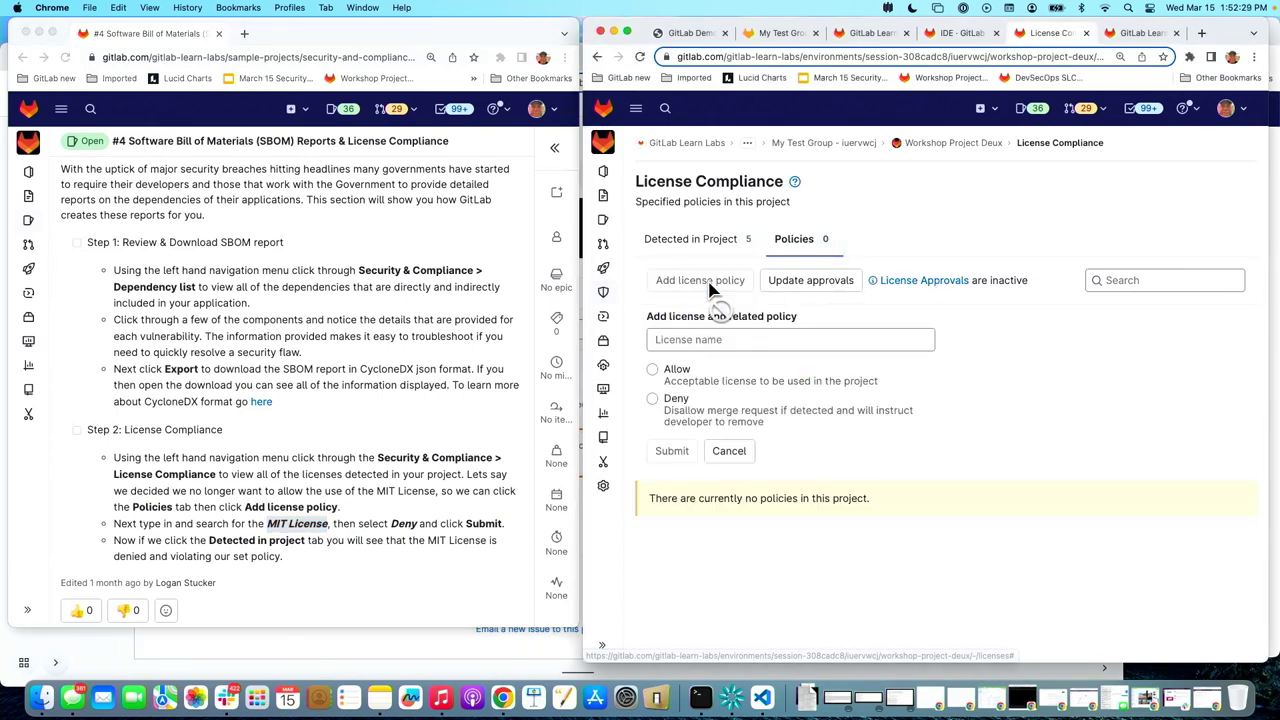
pyautogui.click(735, 336)
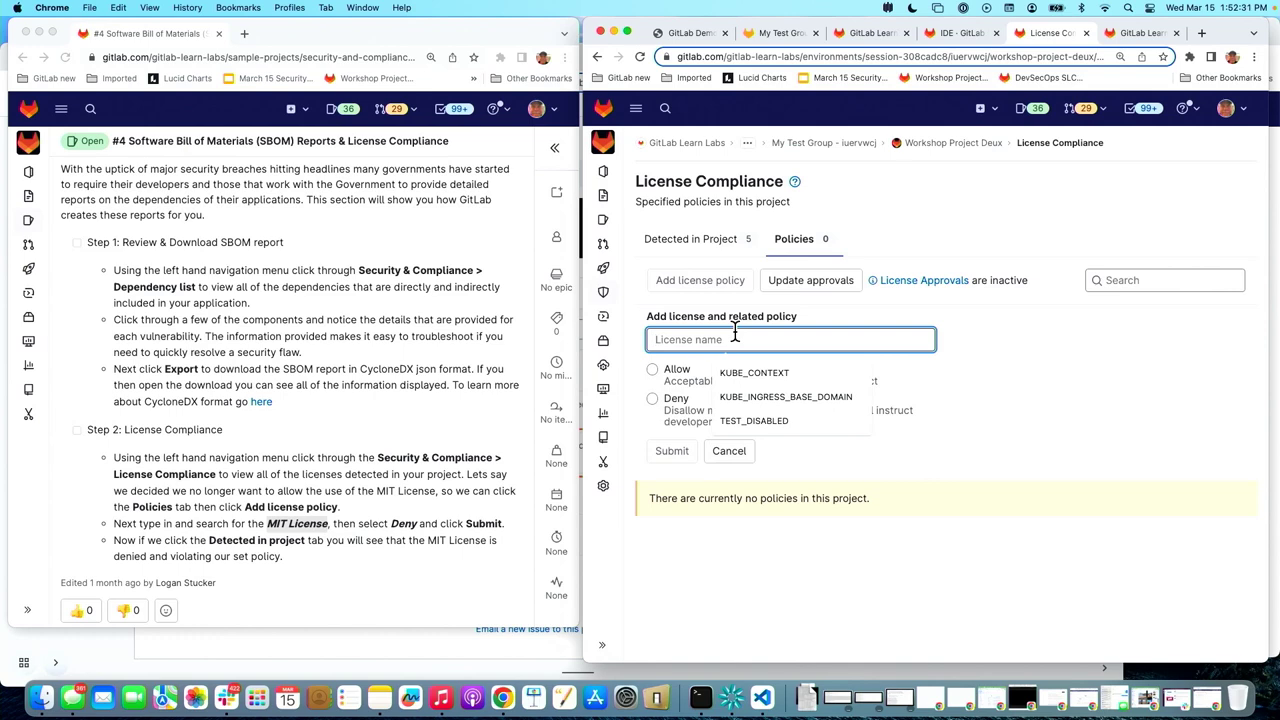
pyautogui.write('MIT')
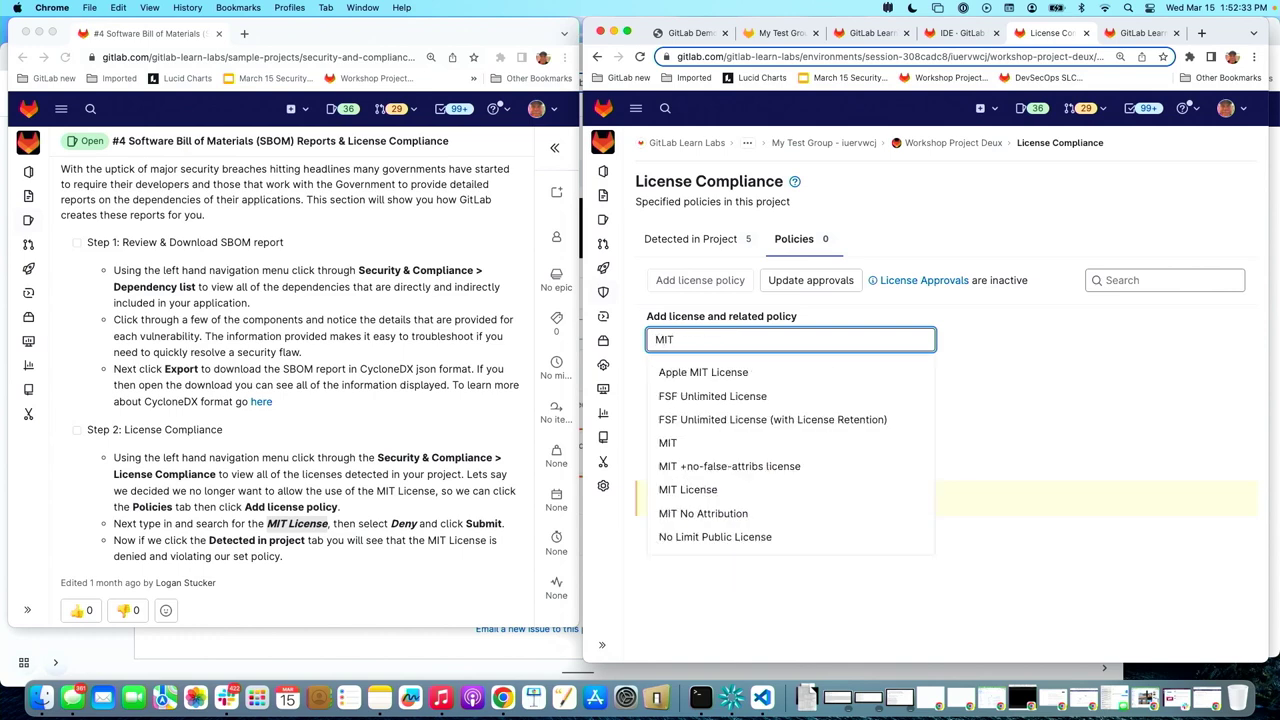
pyautogui.write(' License')
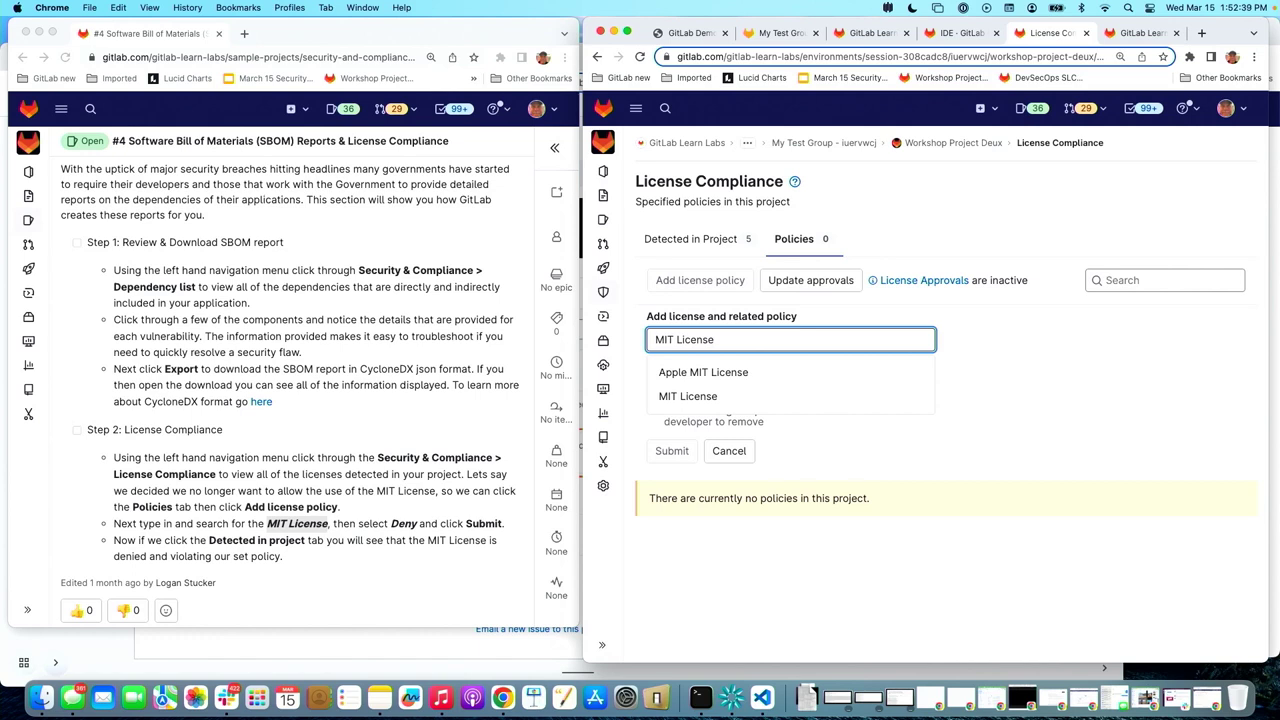
pyautogui.click(706, 398)
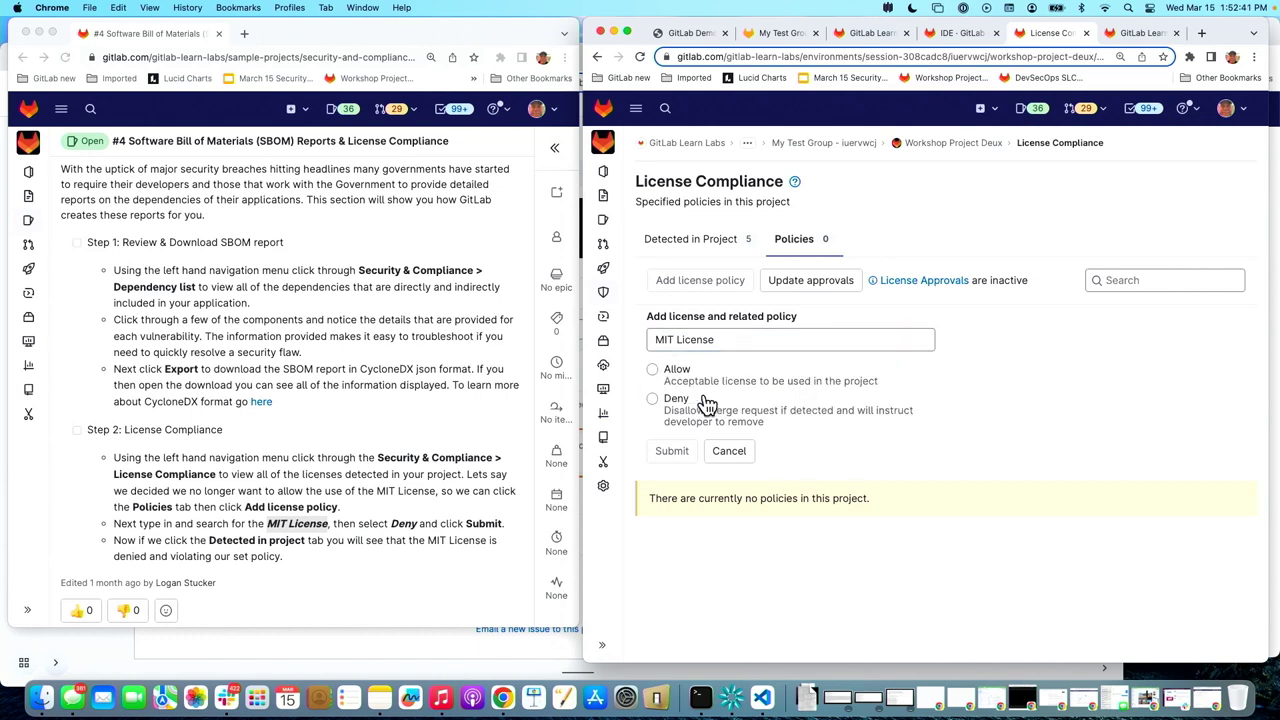
pyautogui.click(660, 401)
pyautogui.click(678, 452)
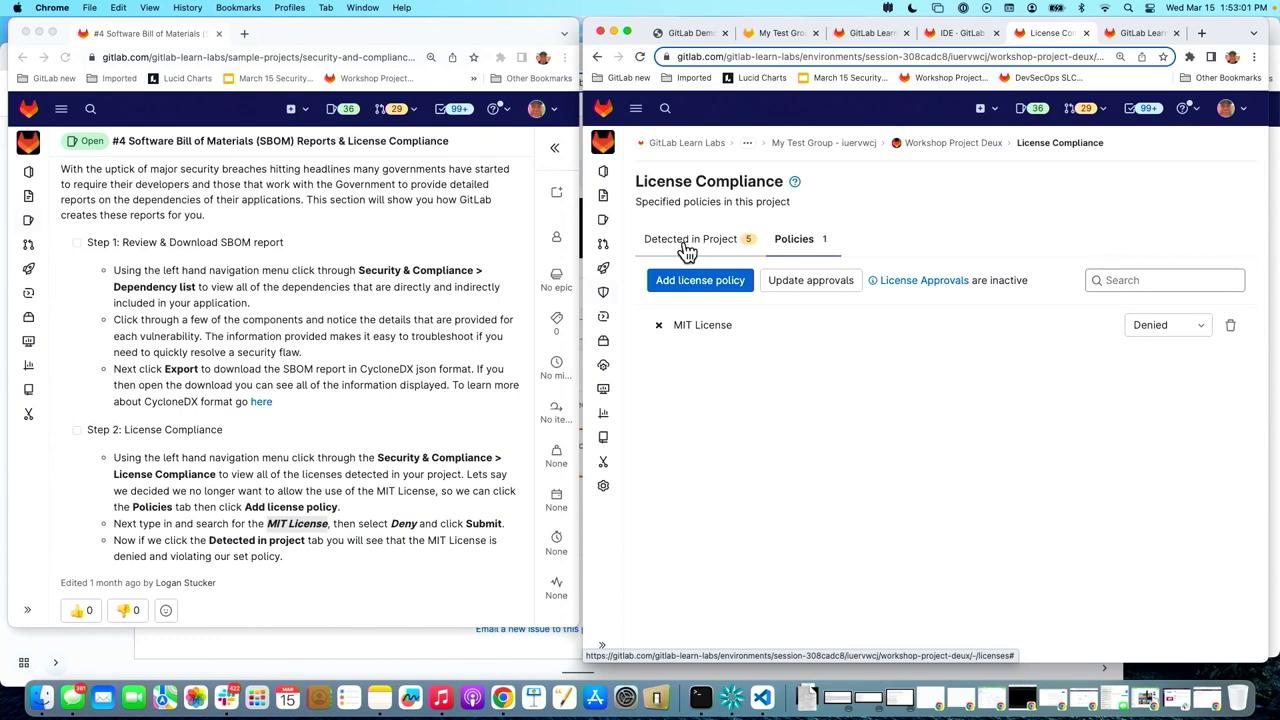
# Review the detected licenses, where MIT License is now flagged as a denied policy violation.
pyautogui.click(690, 249)
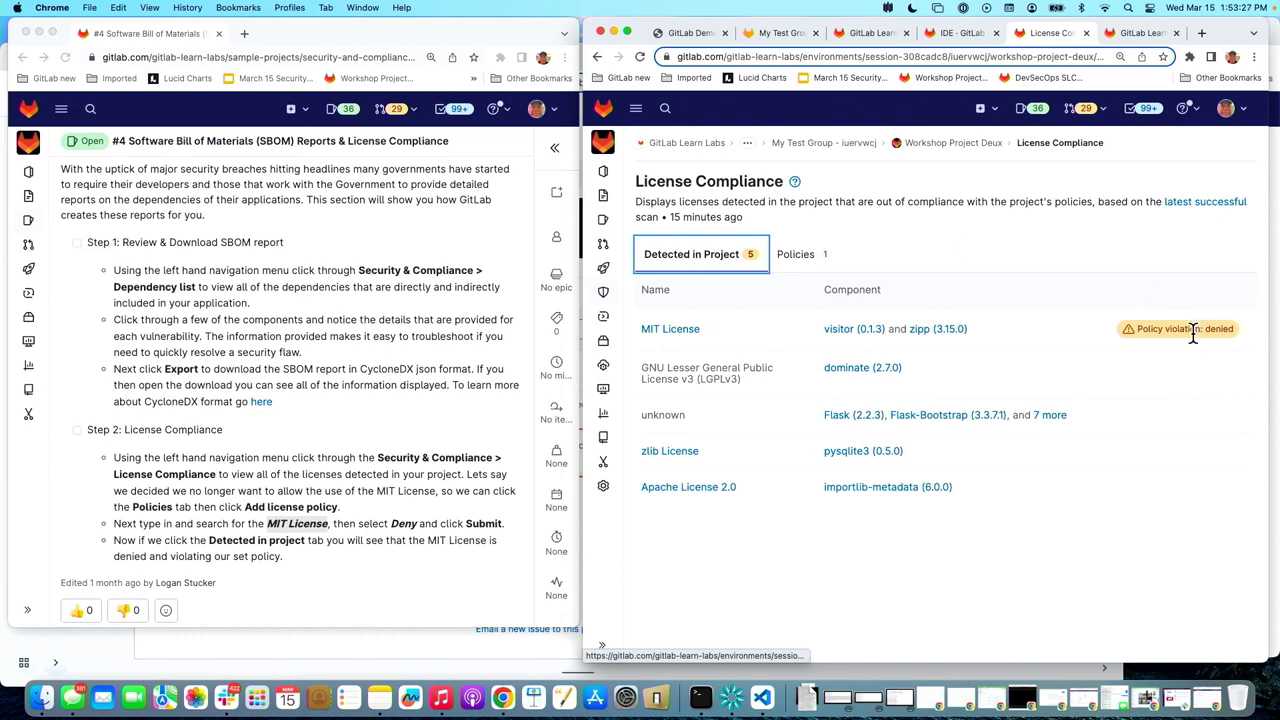
pyautogui.click(795, 256)
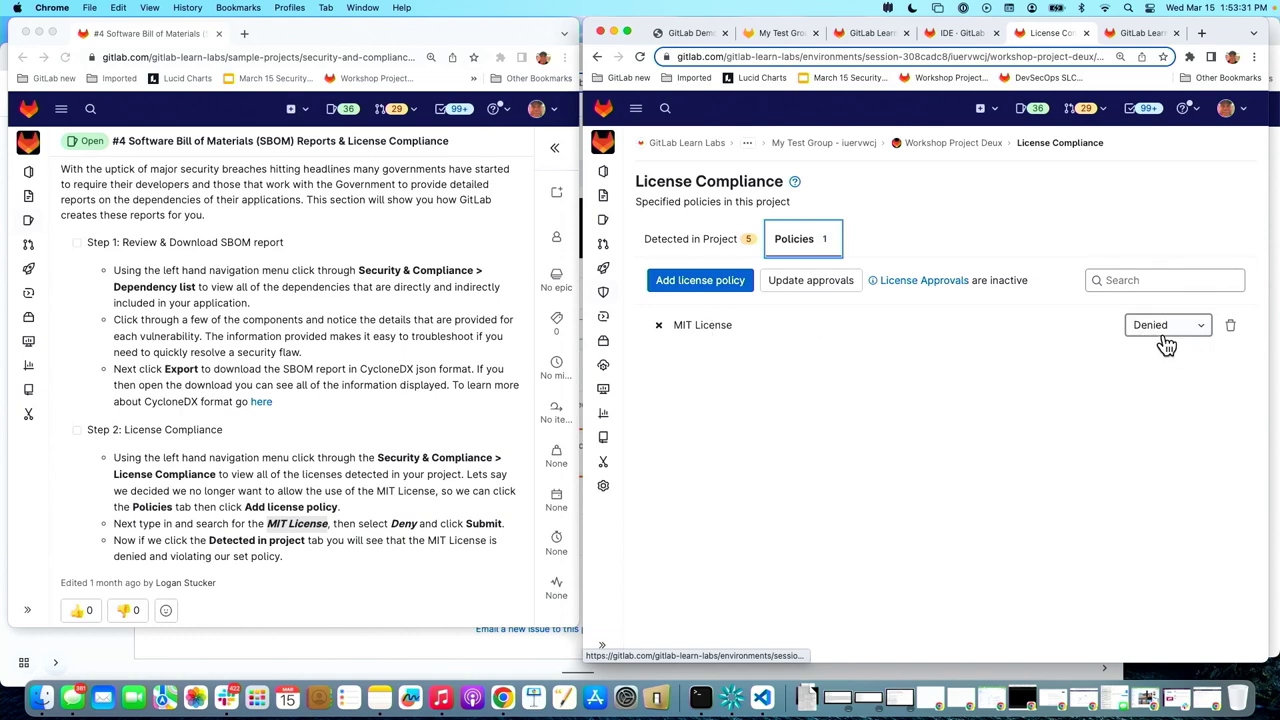
pyautogui.click(690, 245)
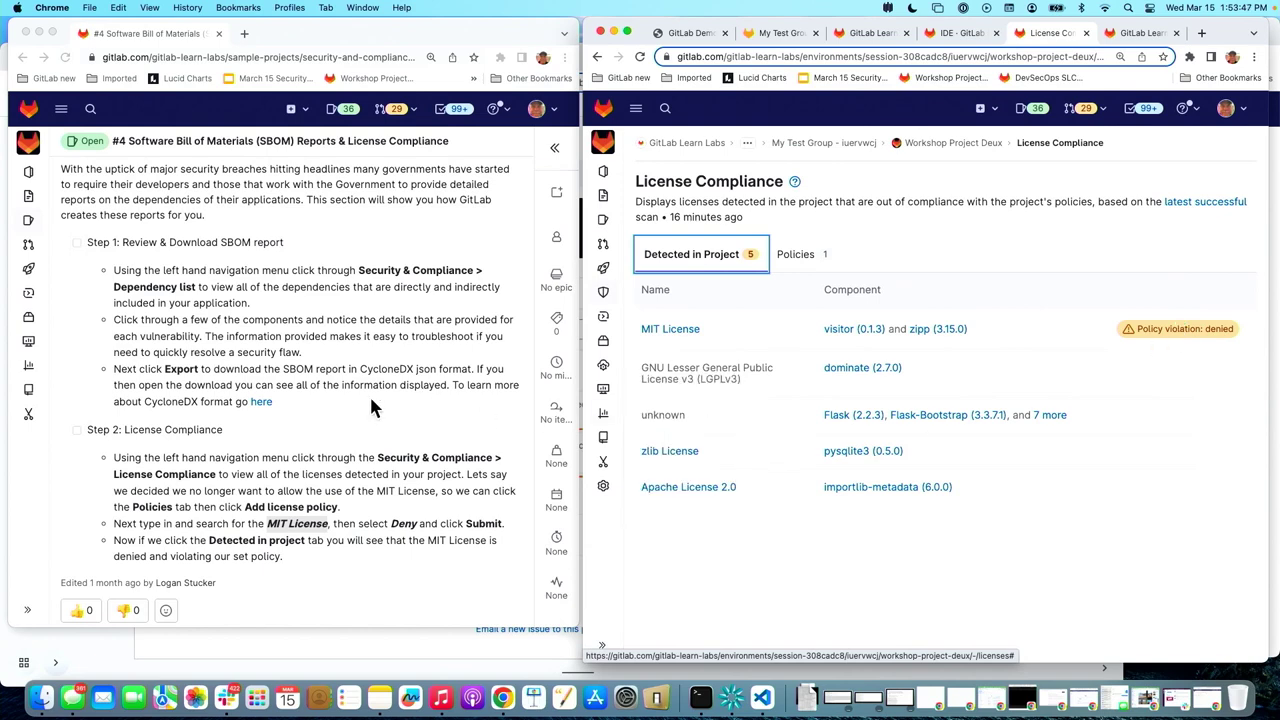
pyautogui.scroll(-3, 369, 396)
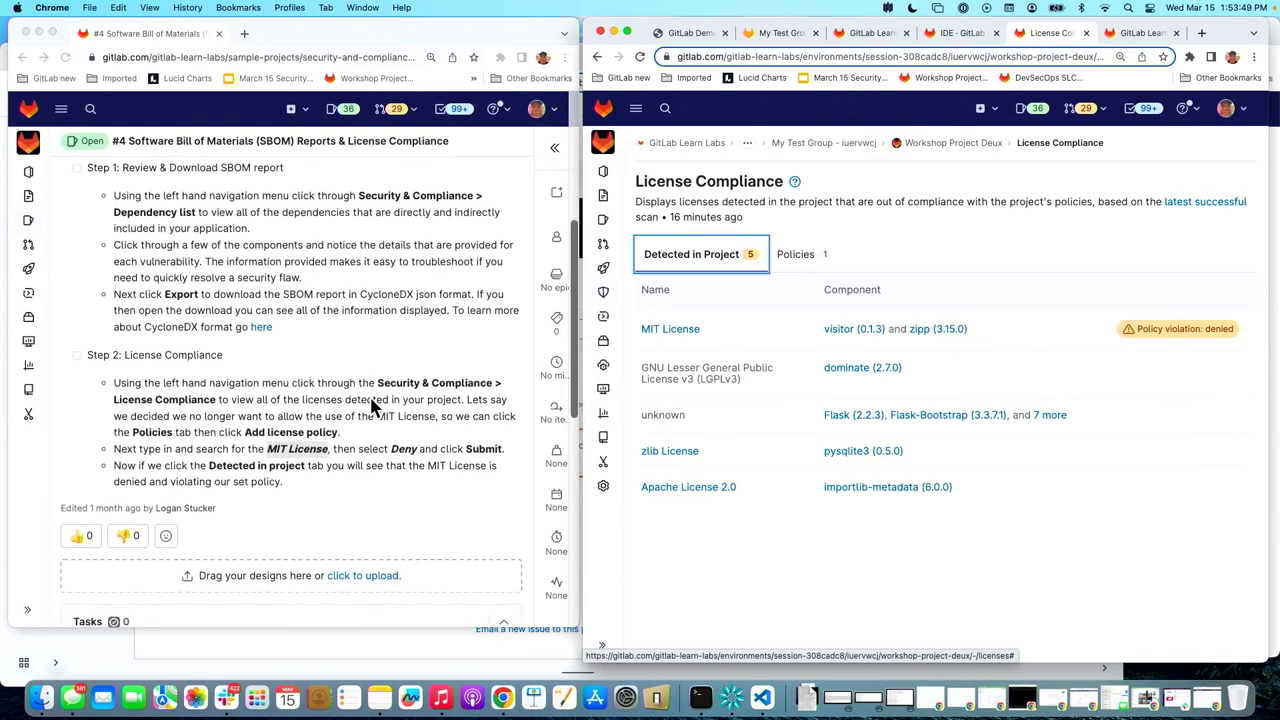
pyautogui.scroll(-2, 371, 406)
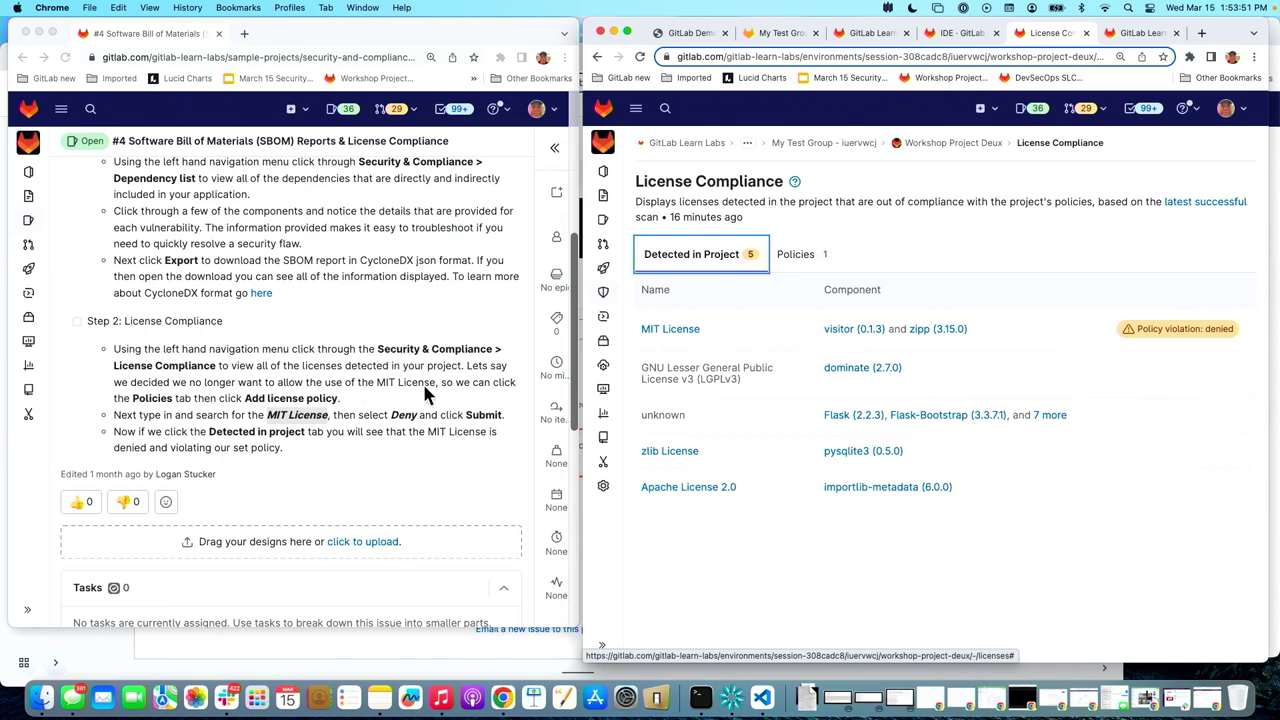
pyautogui.click(405, 651)
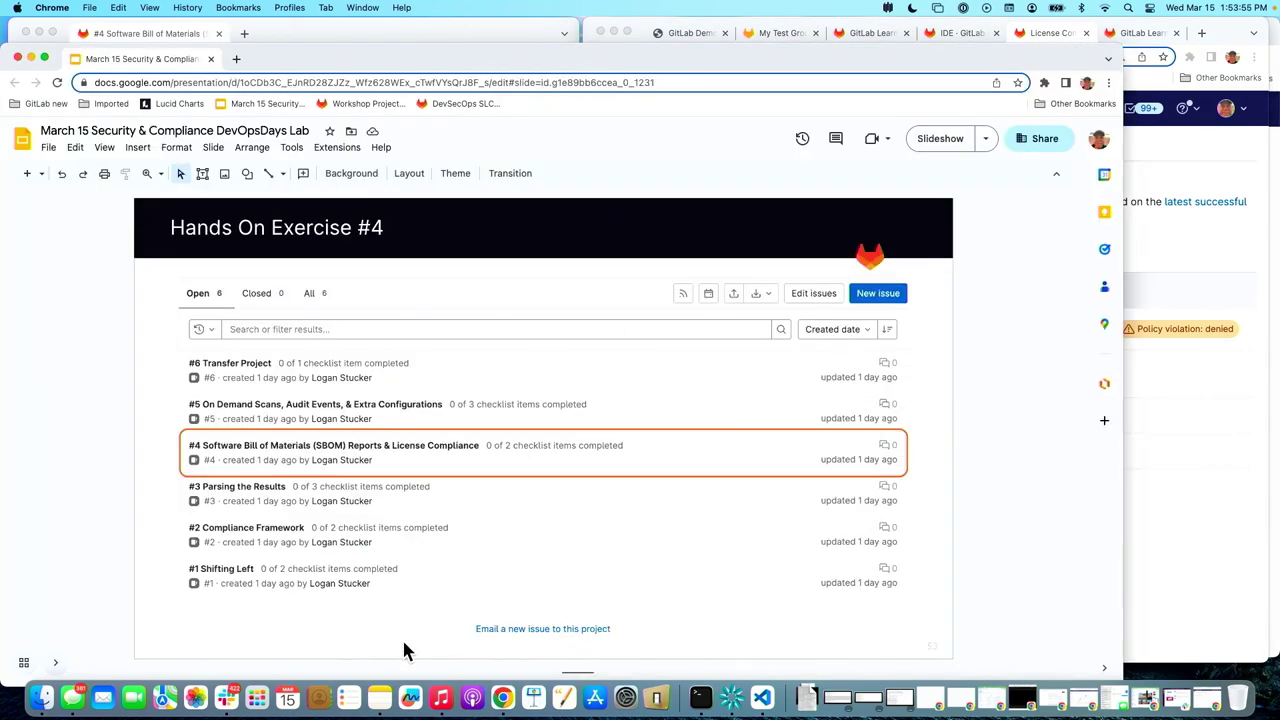
# Advance past the Lap #5 title, Roadmap and Lap 5 intro slides to 'State of the Software Supply Chain'.
pyautogui.press('Down')
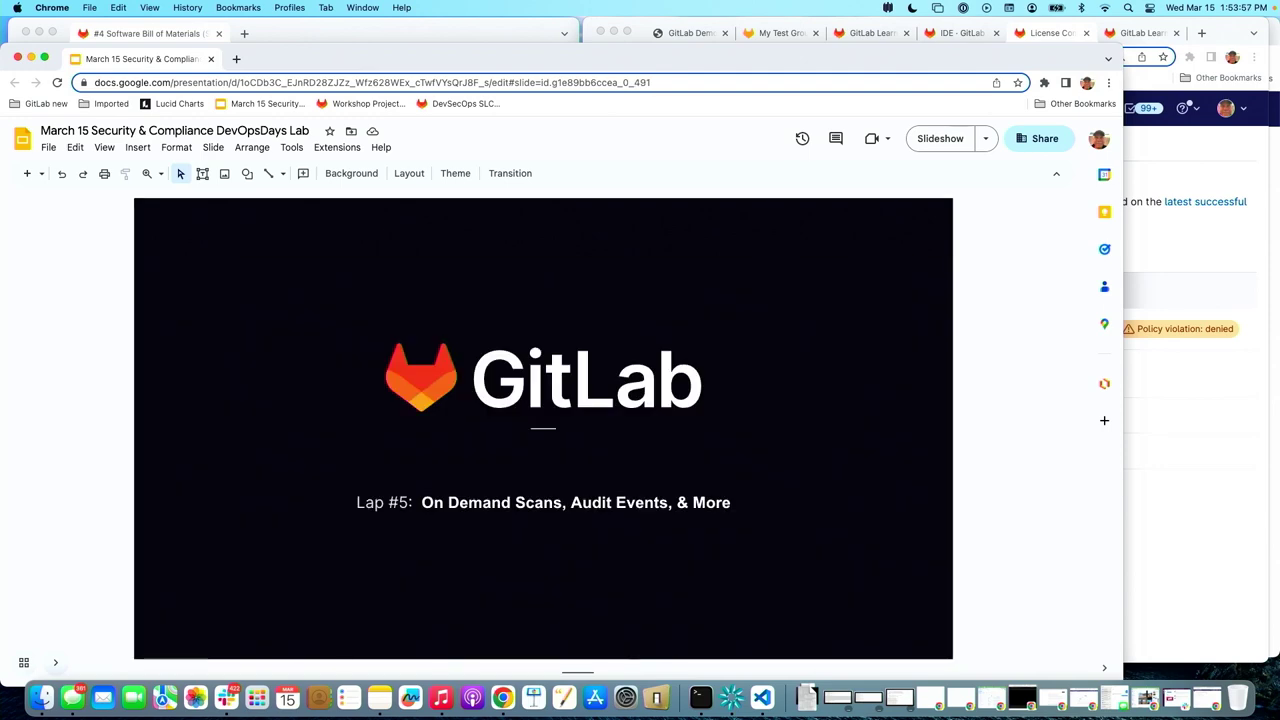
pyautogui.press('Down')
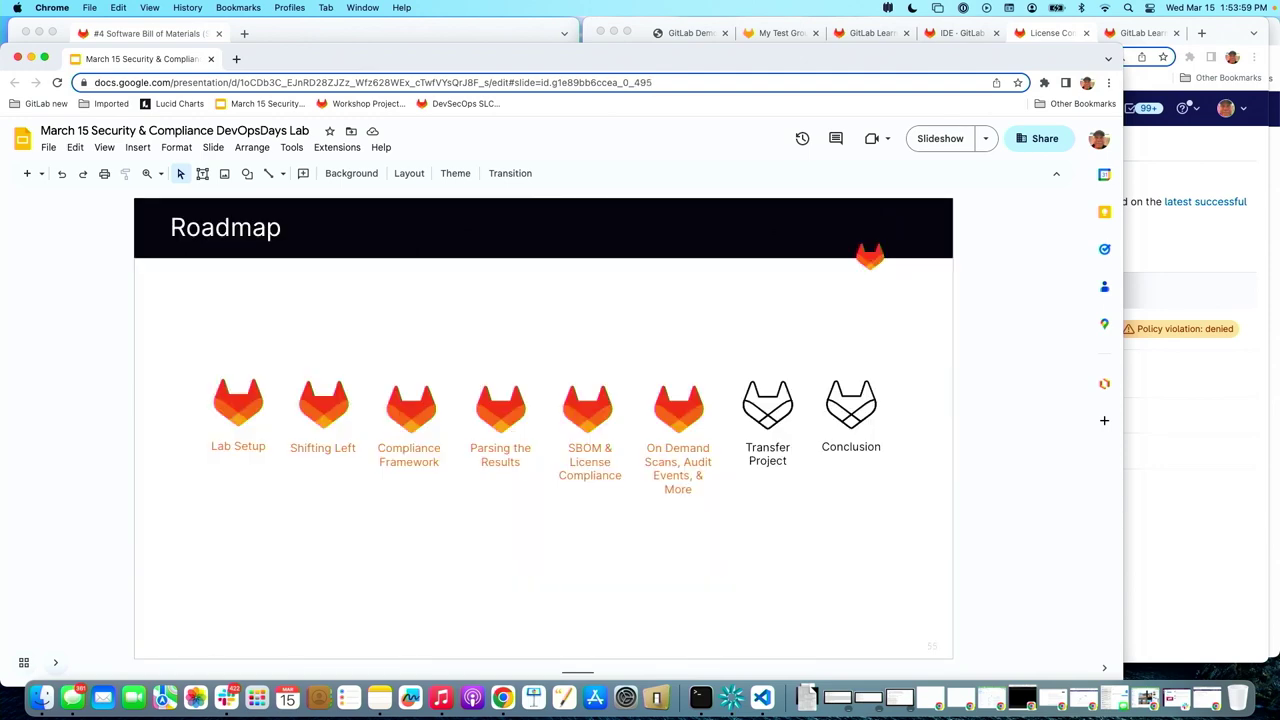
pyautogui.press('Down')
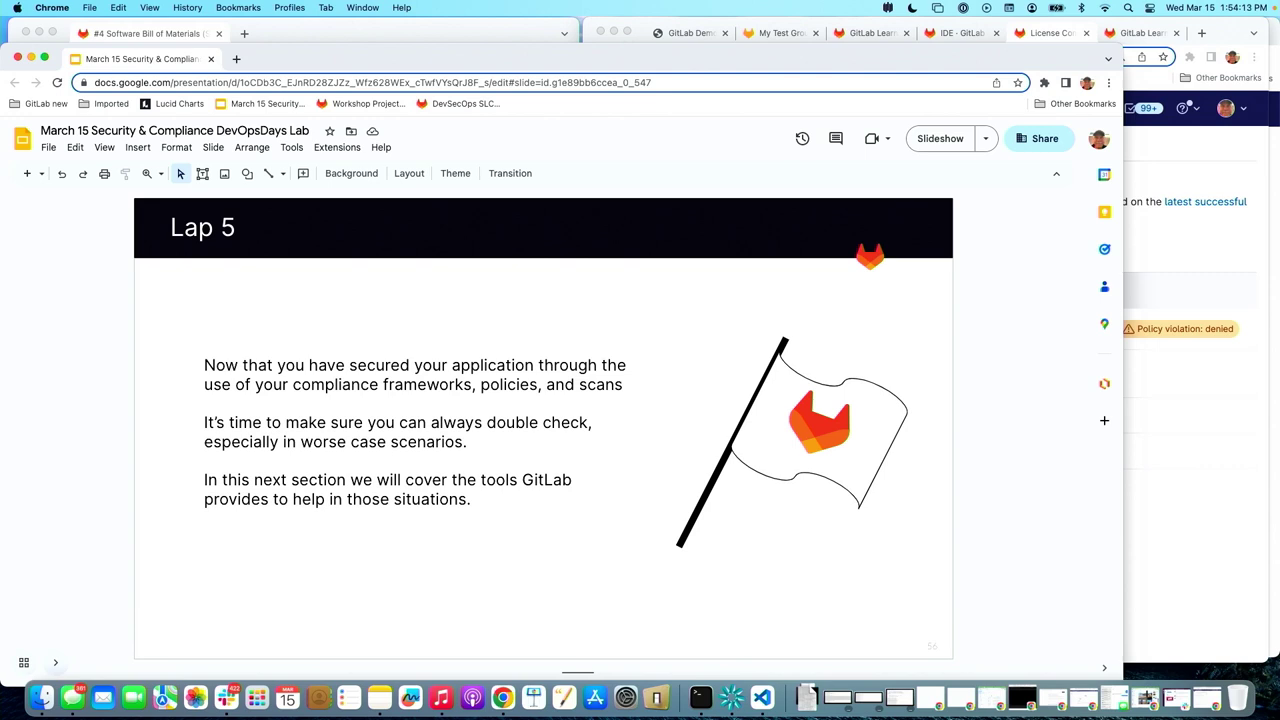
pyautogui.press('Down')
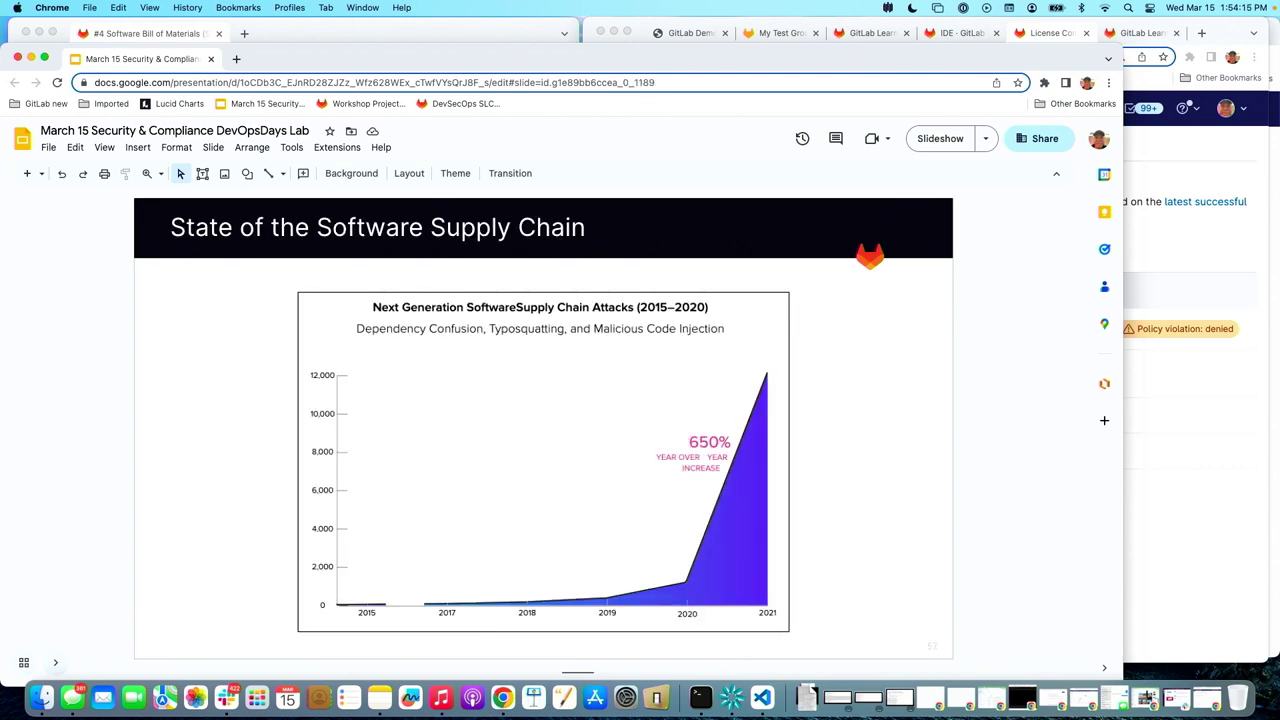
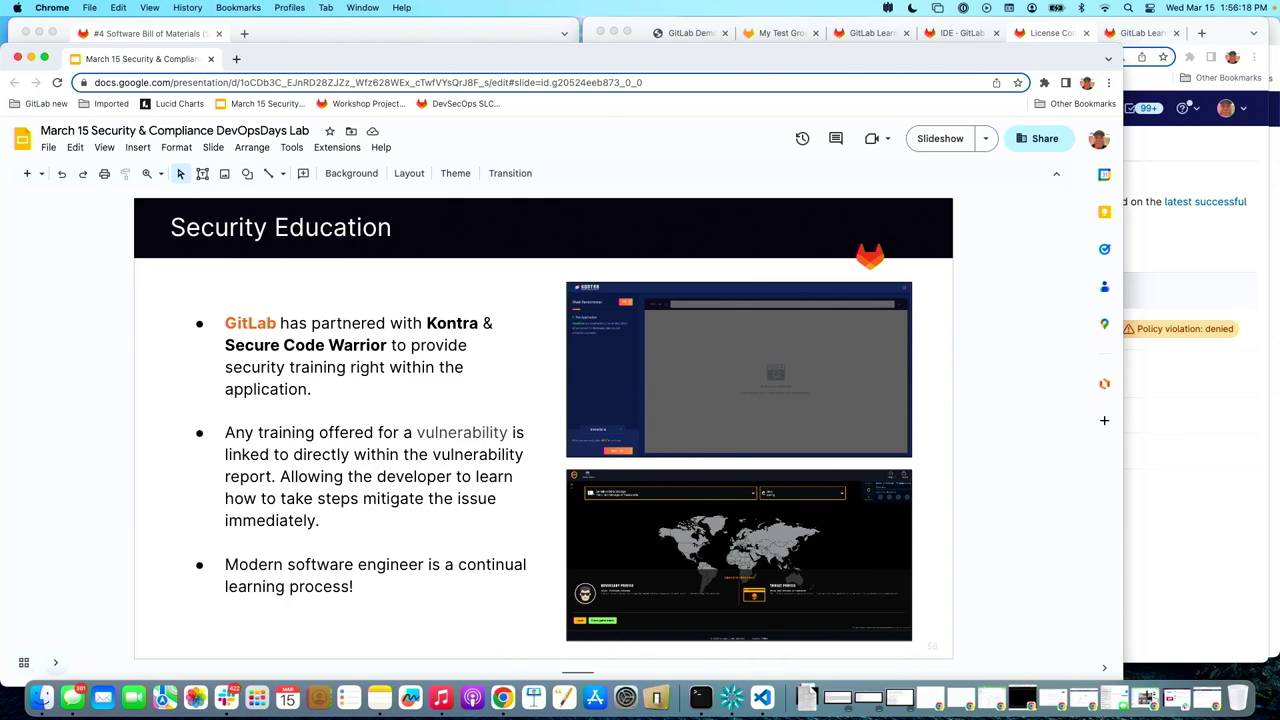
# Advance the deck to the Hands On Exercise #5 slide and focus the GitLab window.
pyautogui.press('Down')
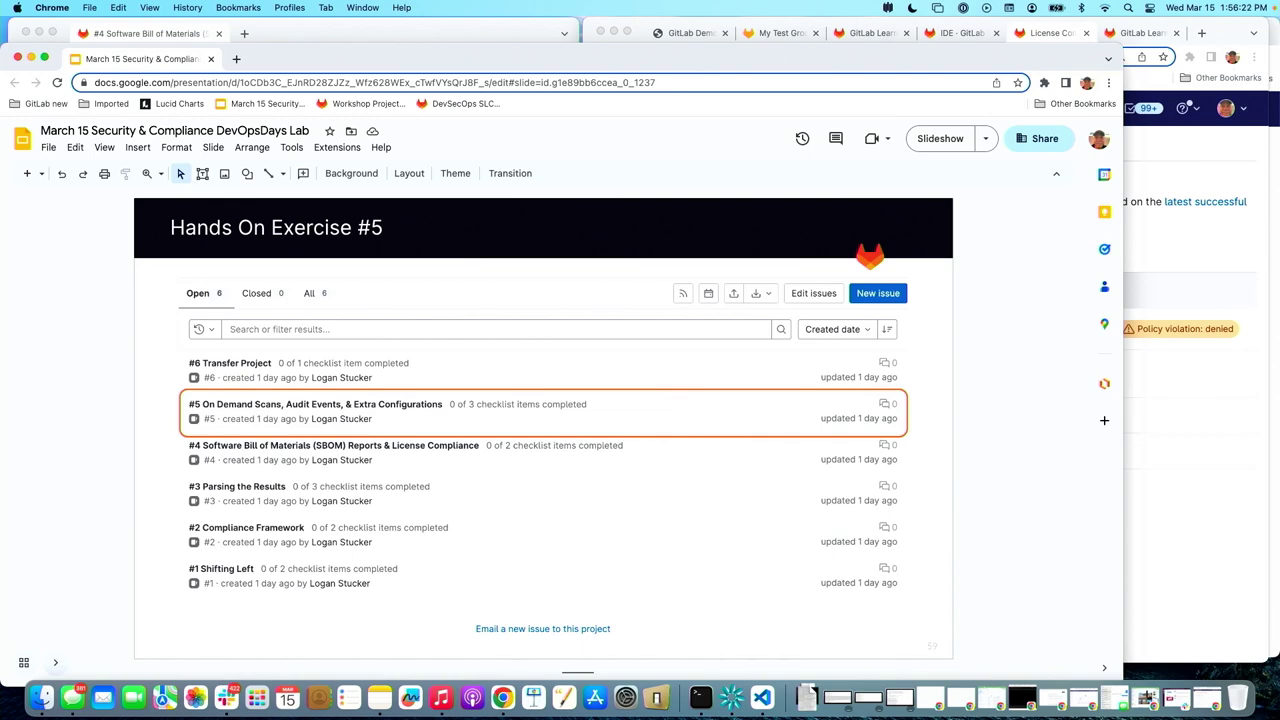
pyautogui.click(330, 35)
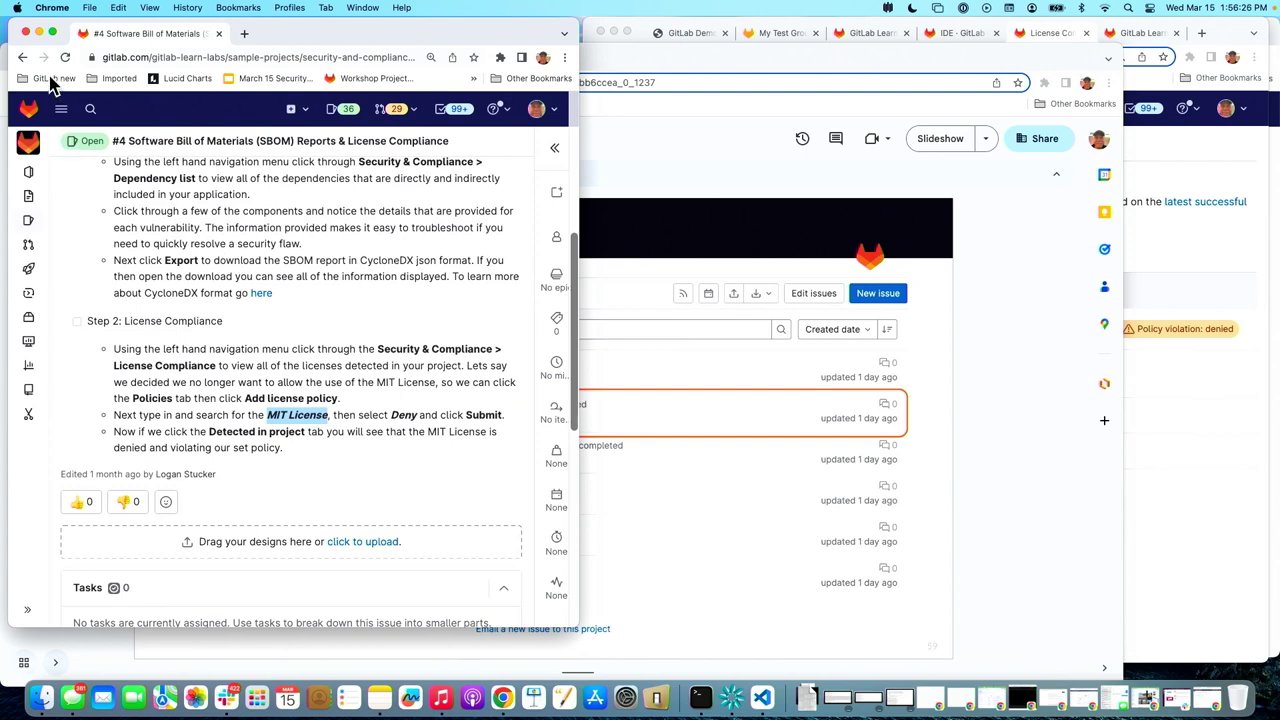
# Open issue #5 and start a new on-demand scan in Workshop Project Deux.
pyautogui.click(23, 58)
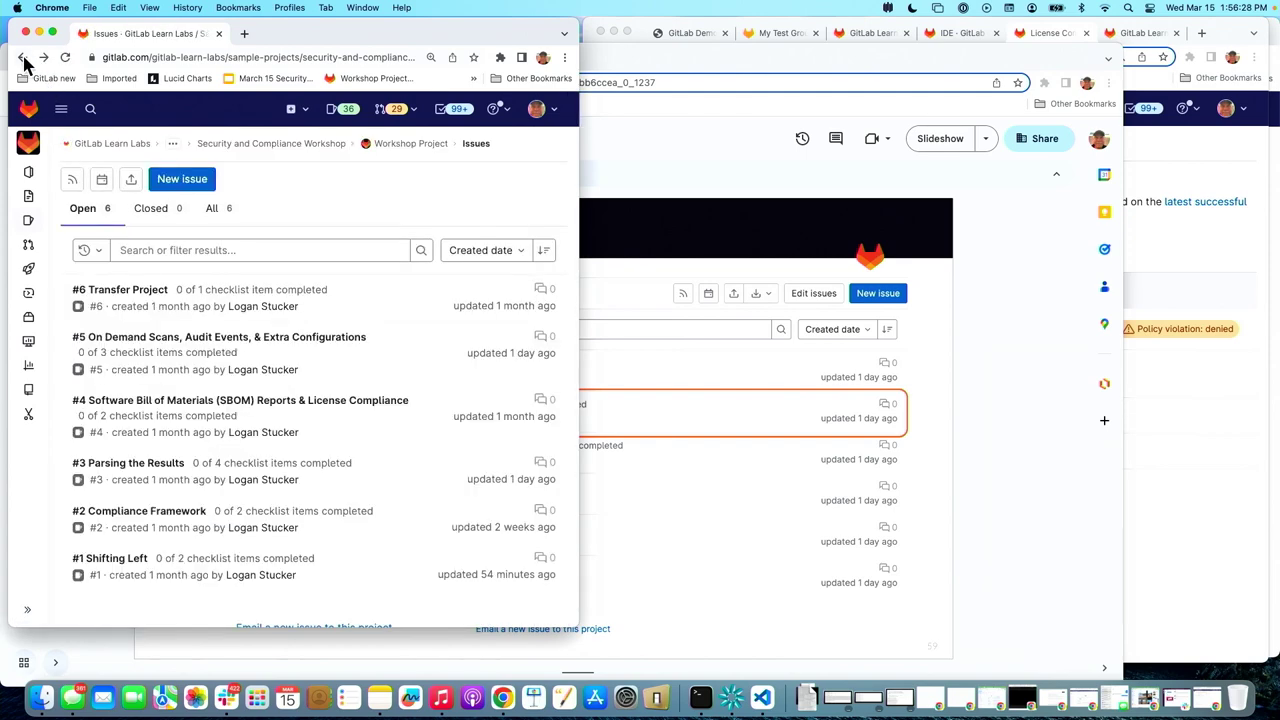
pyautogui.click(168, 339)
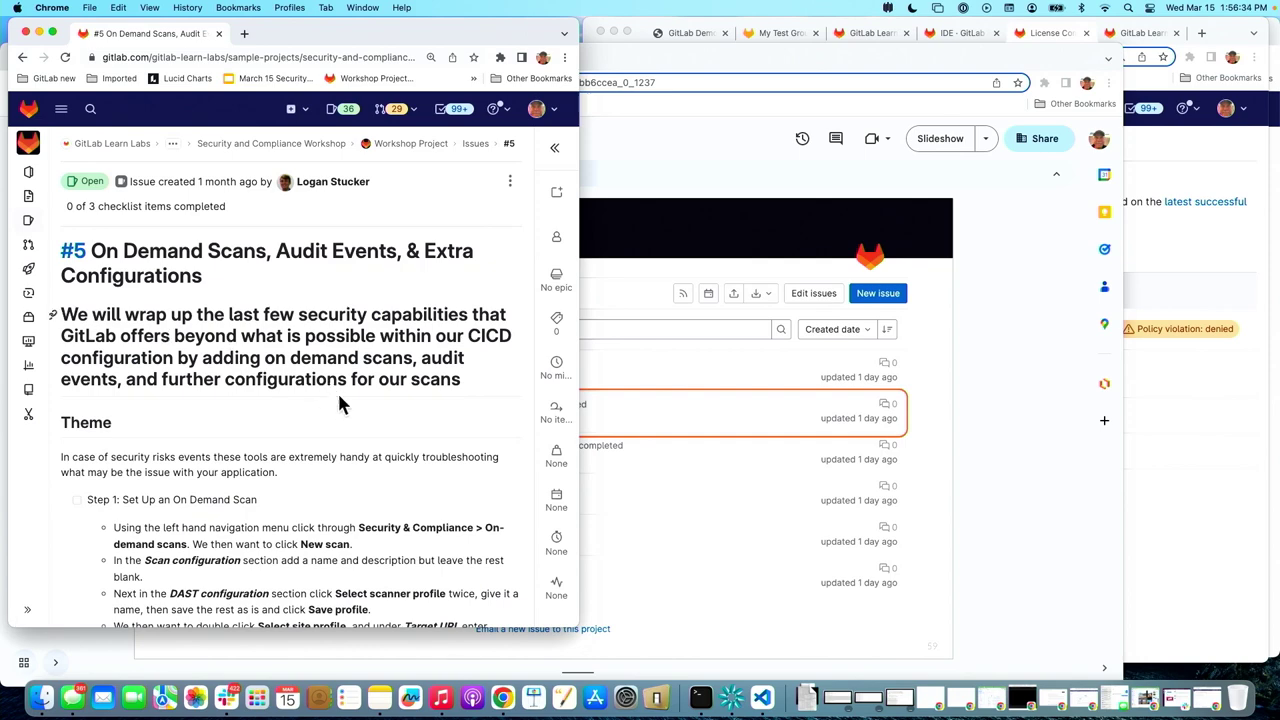
pyautogui.click(1200, 443)
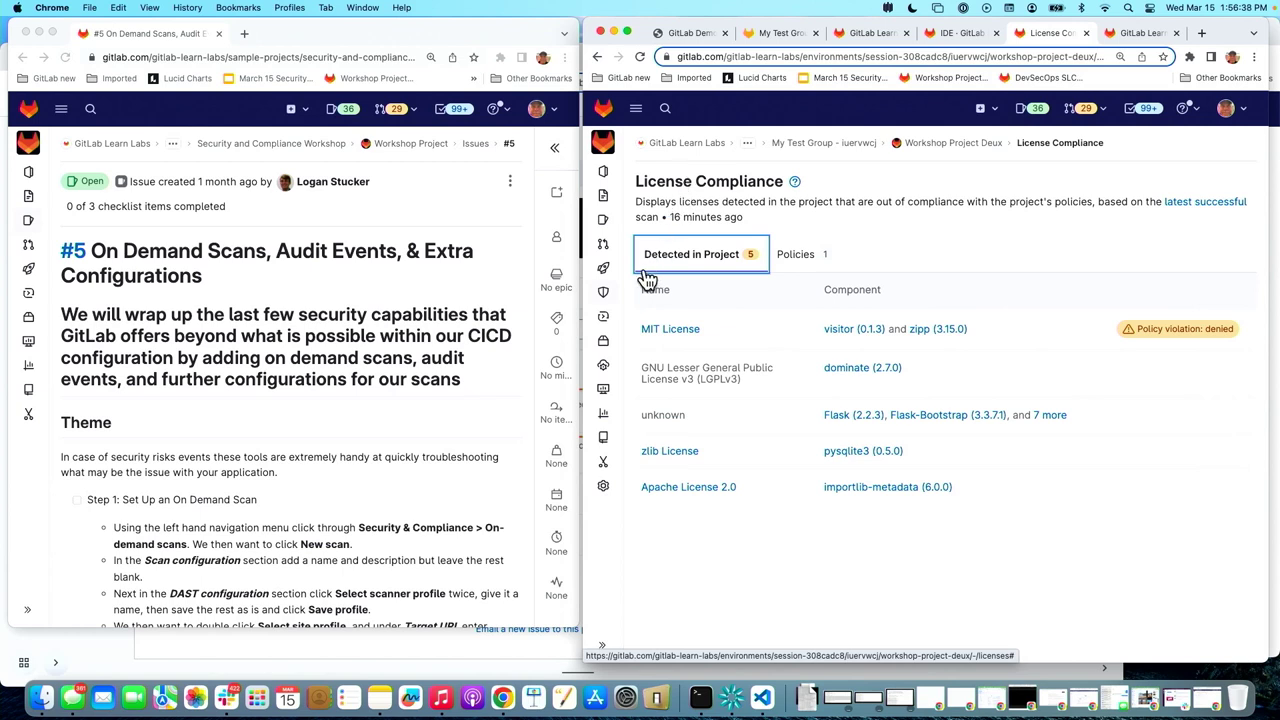
pyautogui.moveTo(610, 302)
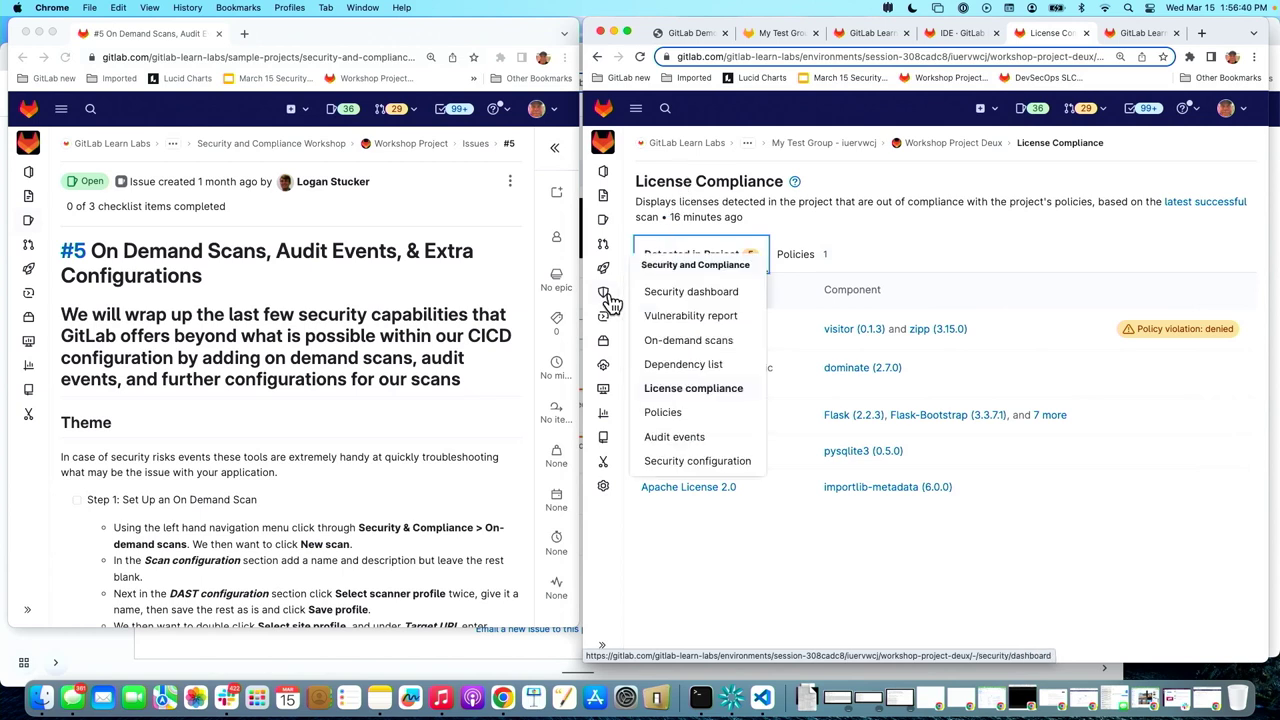
pyautogui.click(697, 341)
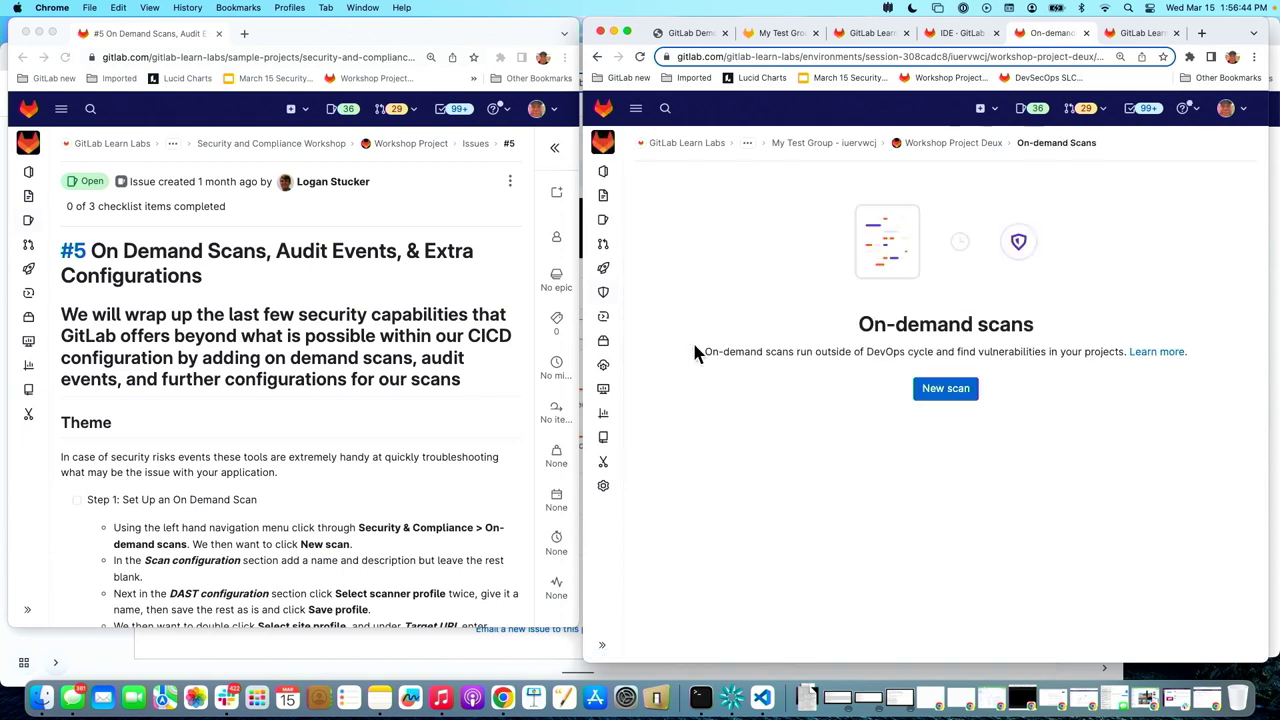
pyautogui.click(953, 400)
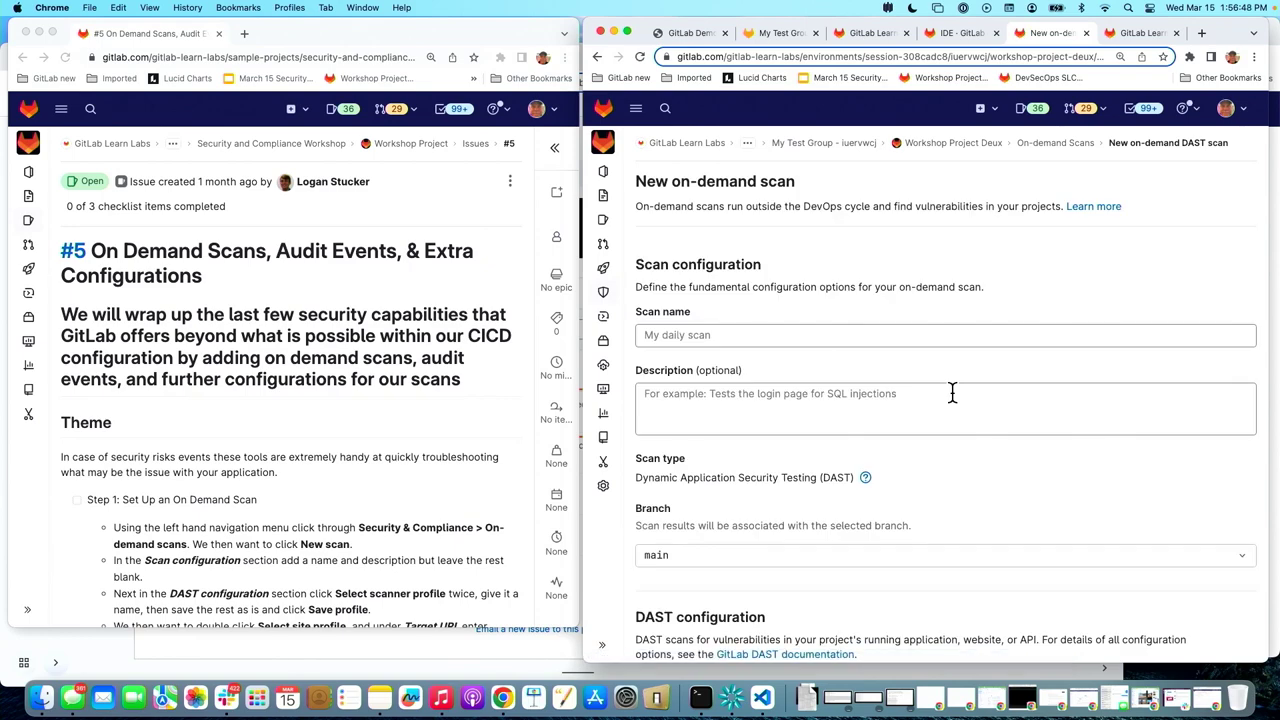
# Name the on-demand scan 'My DAST'.
pyautogui.click(911, 338)
pyautogui.write('My DAST')
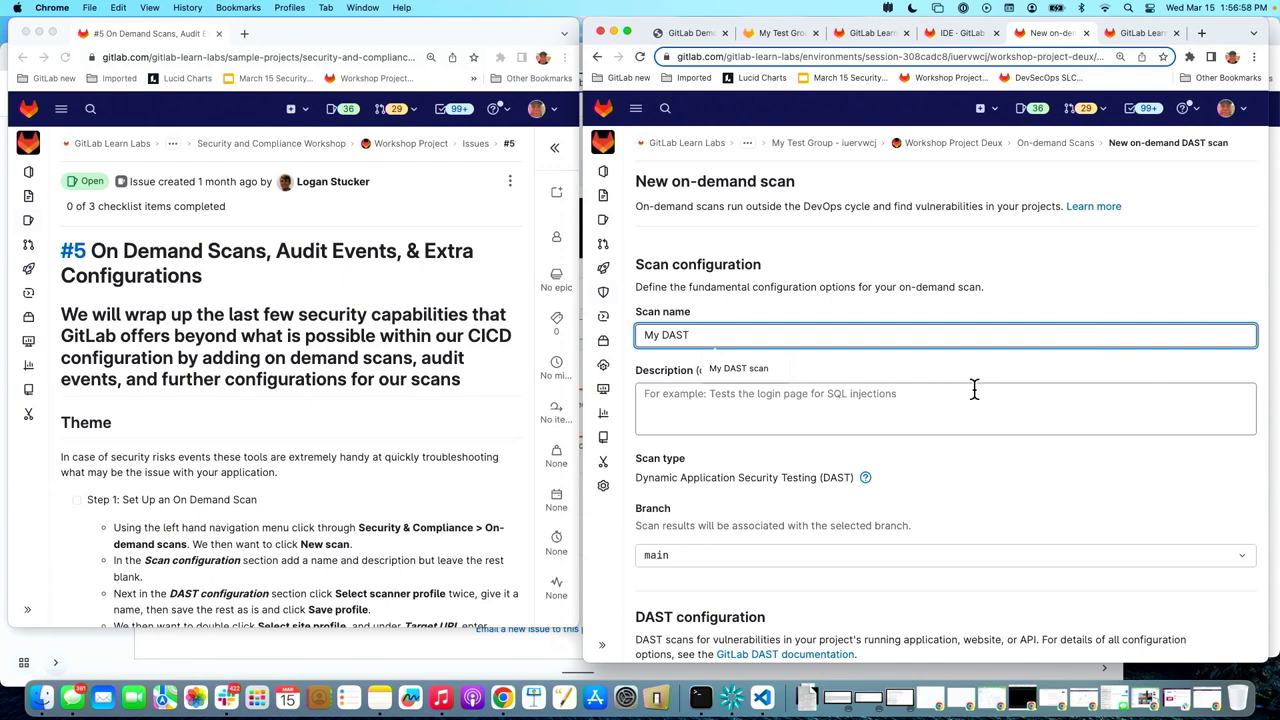
pyautogui.scroll(-4, 972, 392)
# Create and attach a passive scanner profile named 'New scanner'.
pyautogui.click(709, 580)
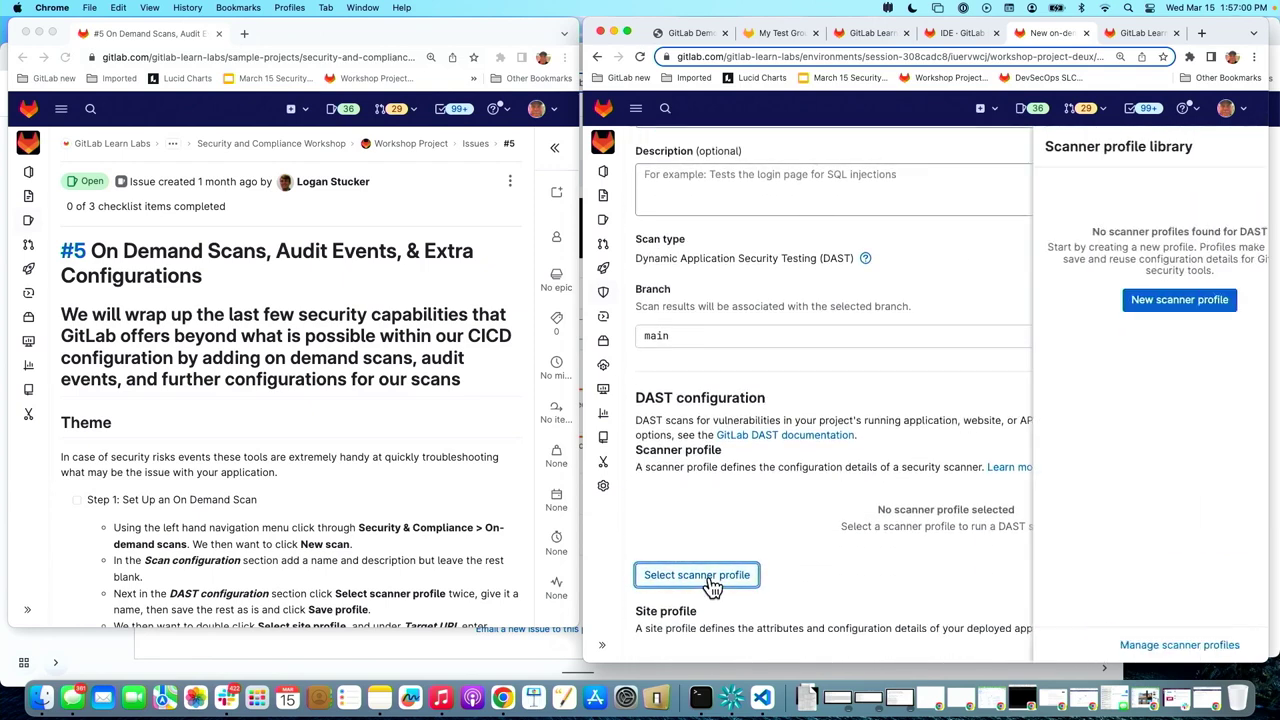
pyautogui.click(1121, 300)
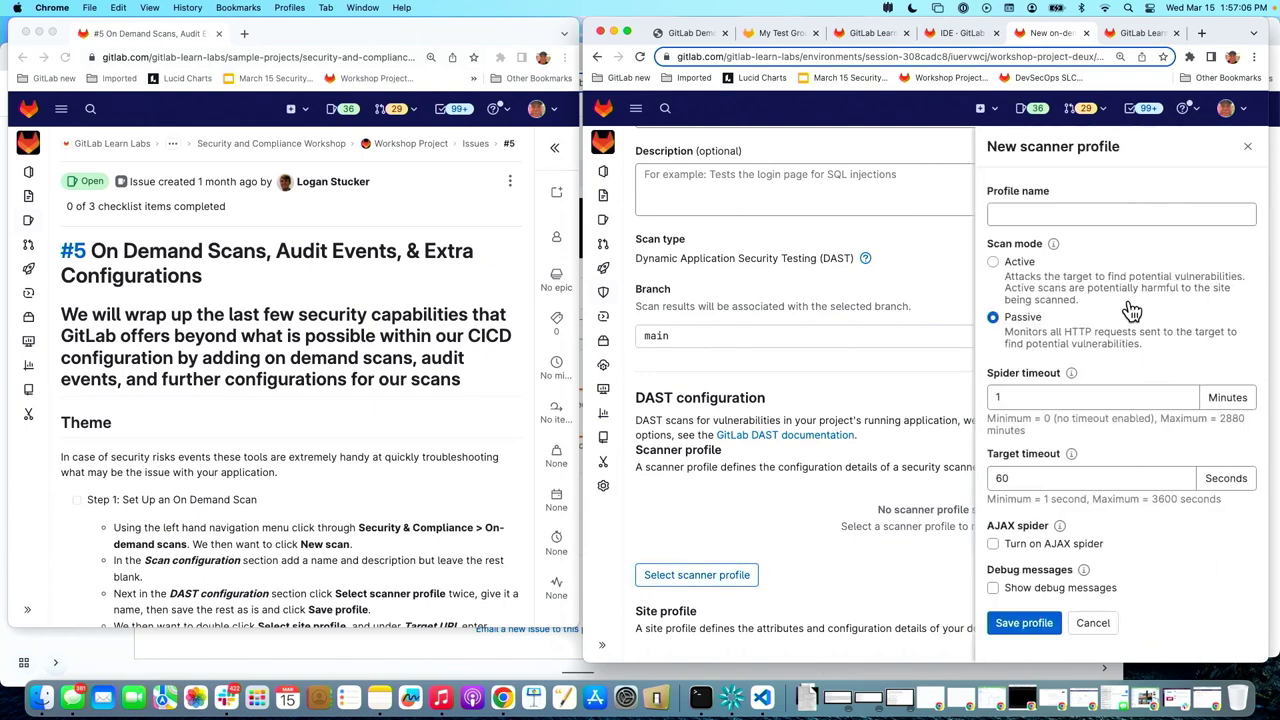
pyautogui.click(1131, 214)
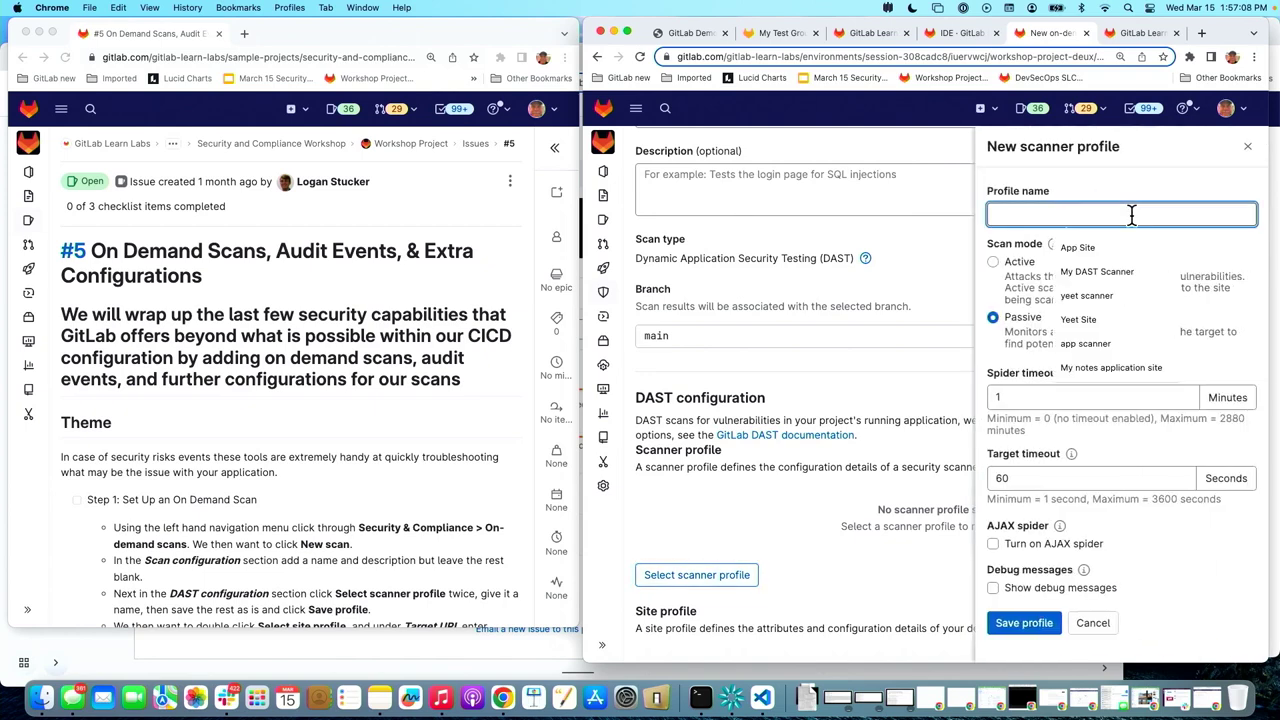
pyautogui.write('New scanner')
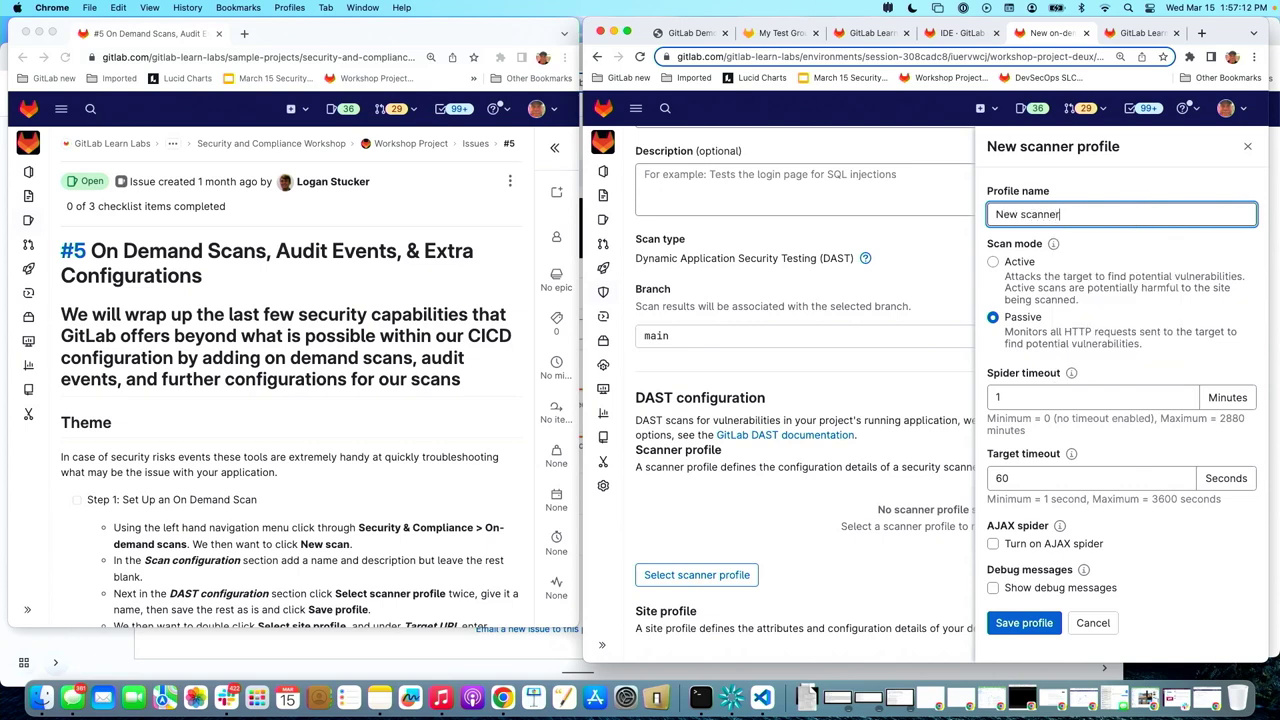
pyautogui.click(1036, 628)
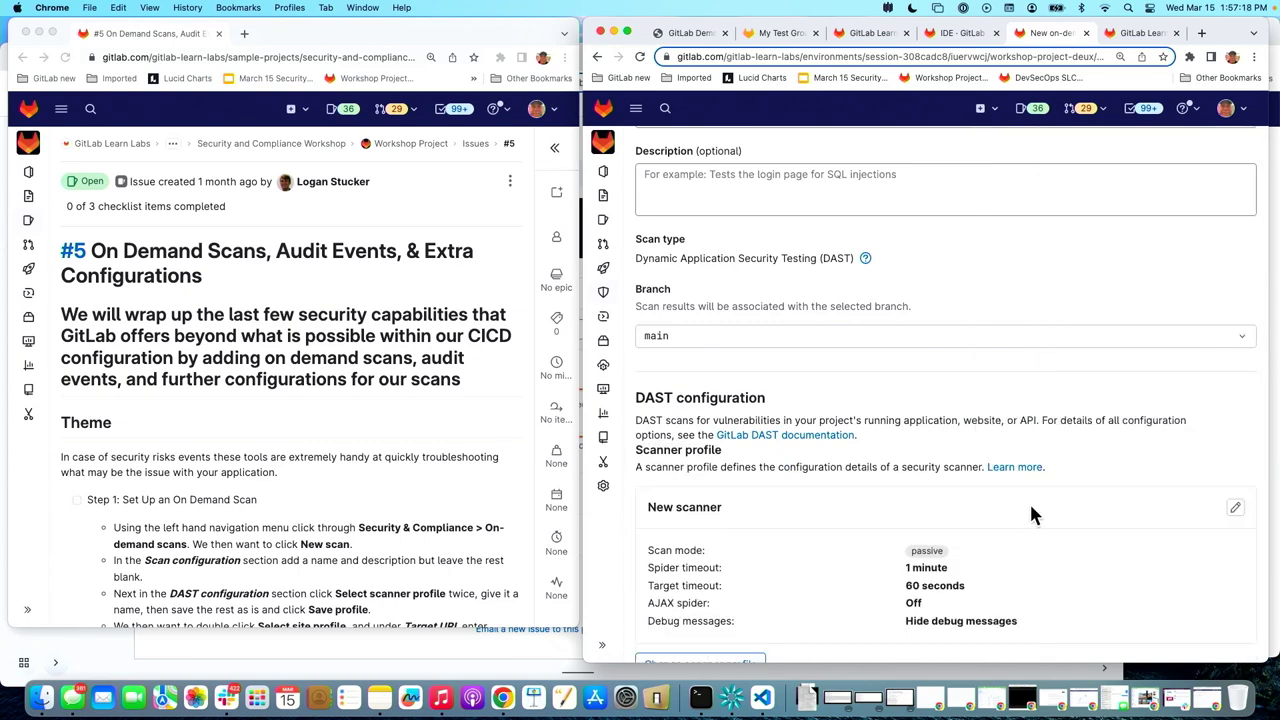
pyautogui.scroll(-5, 1031, 508)
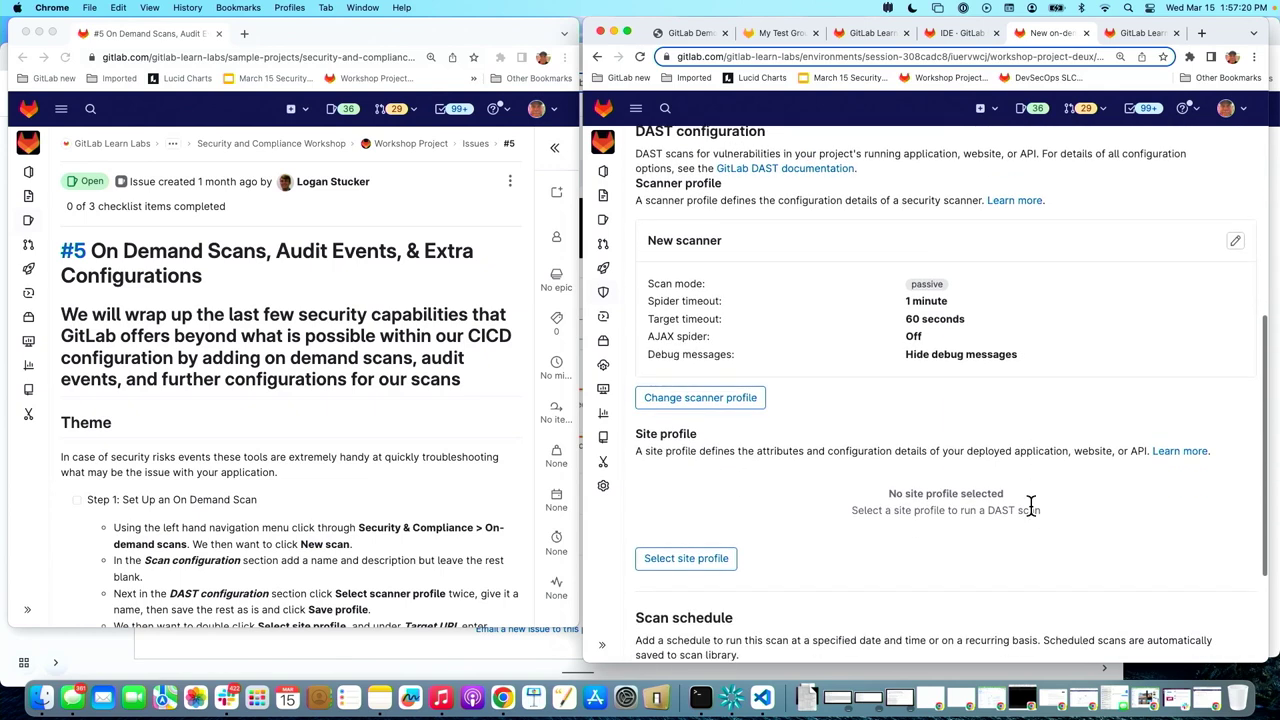
# Copy the example target URL from the issue #5 instructions.
pyautogui.scroll(-3, 333, 540)
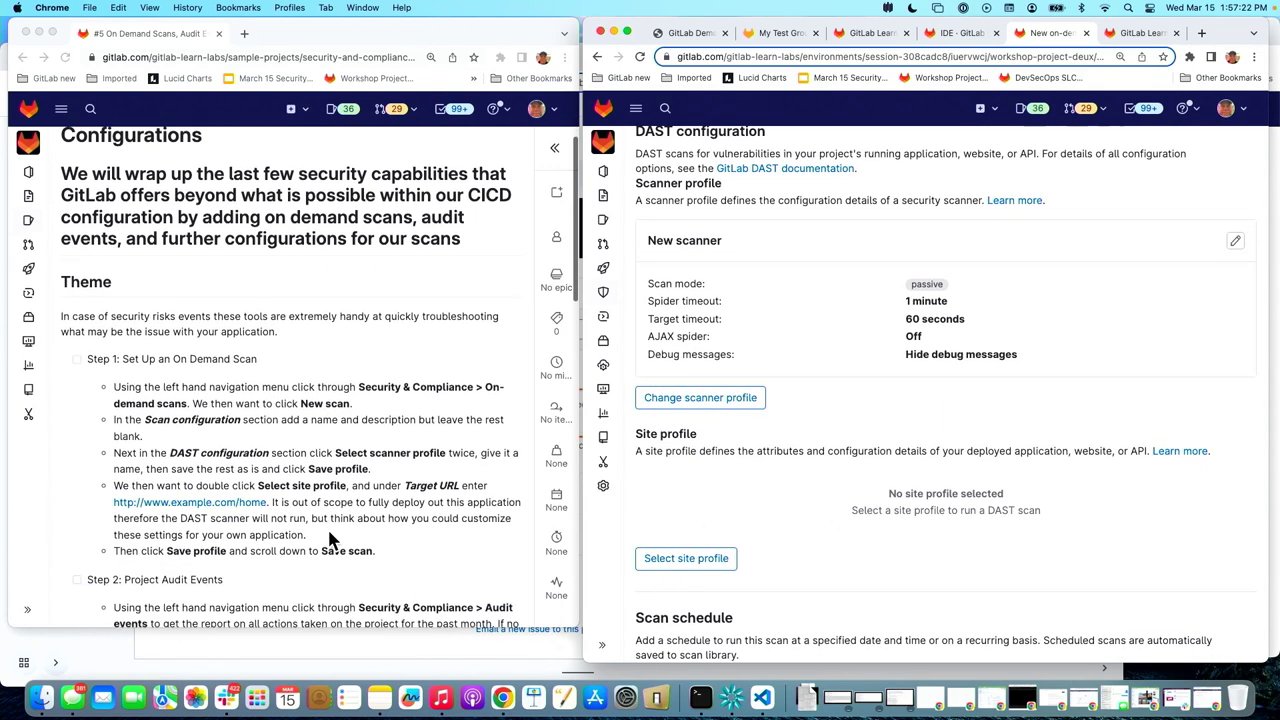
pyautogui.scroll(-1, 330, 540)
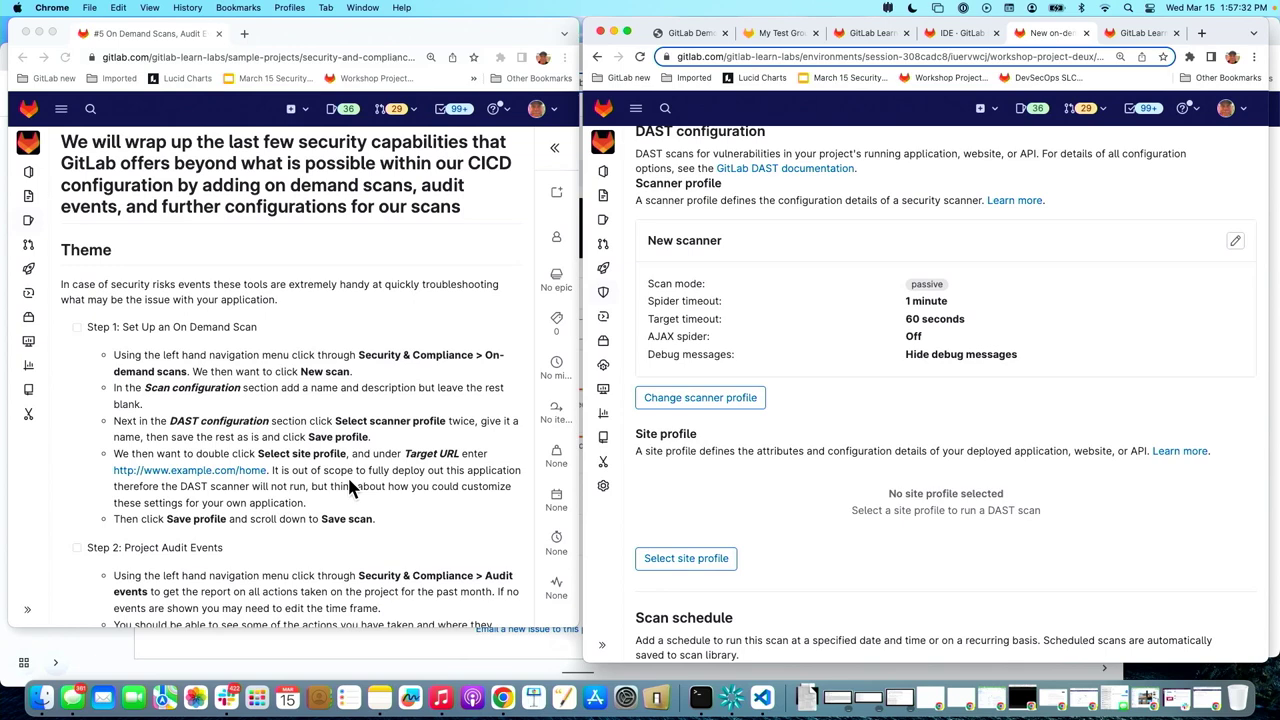
pyautogui.click(268, 478)
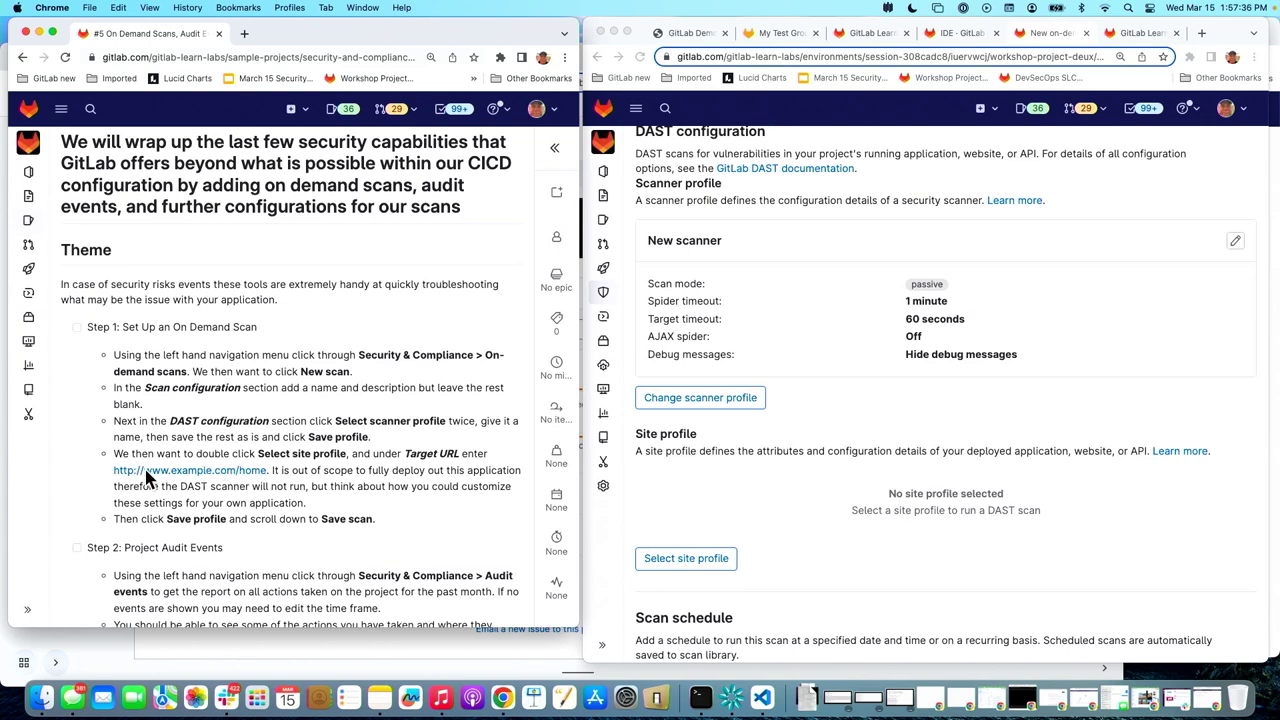
pyautogui.moveTo(268, 472); pyautogui.dragTo(113, 478)
pyautogui.press('super+c')
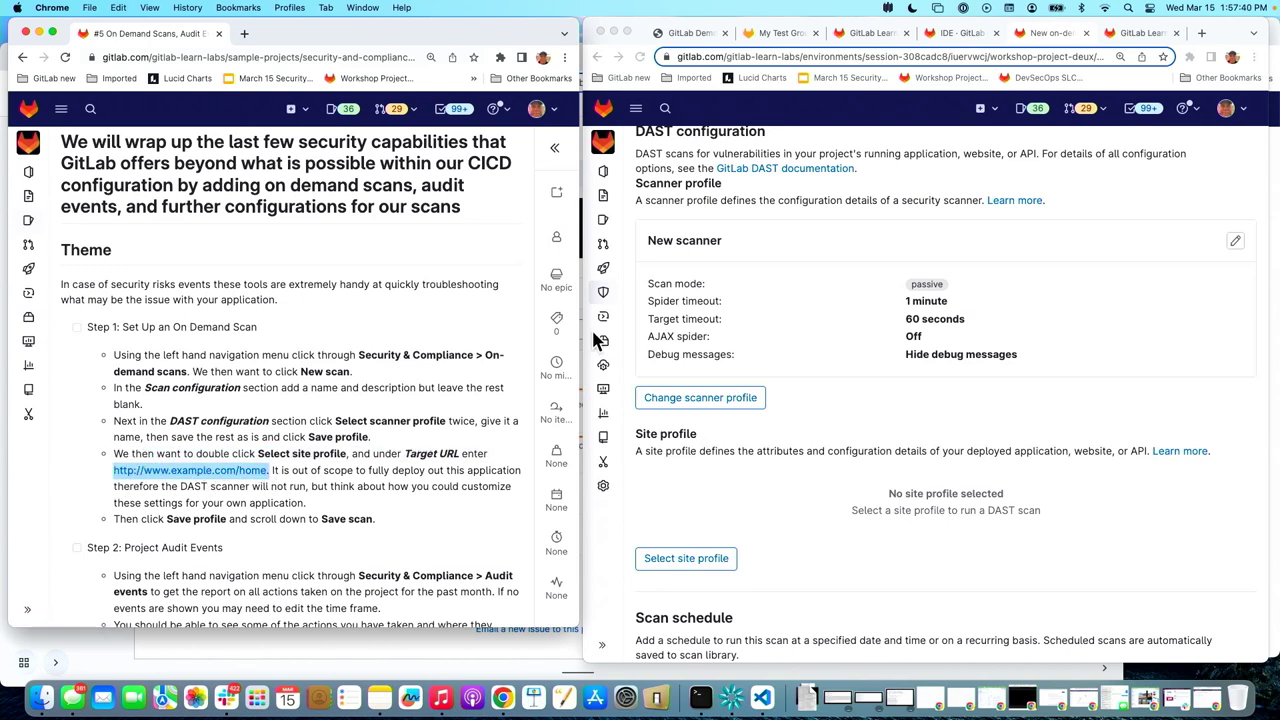
pyautogui.click(708, 556)
pyautogui.click(710, 563)
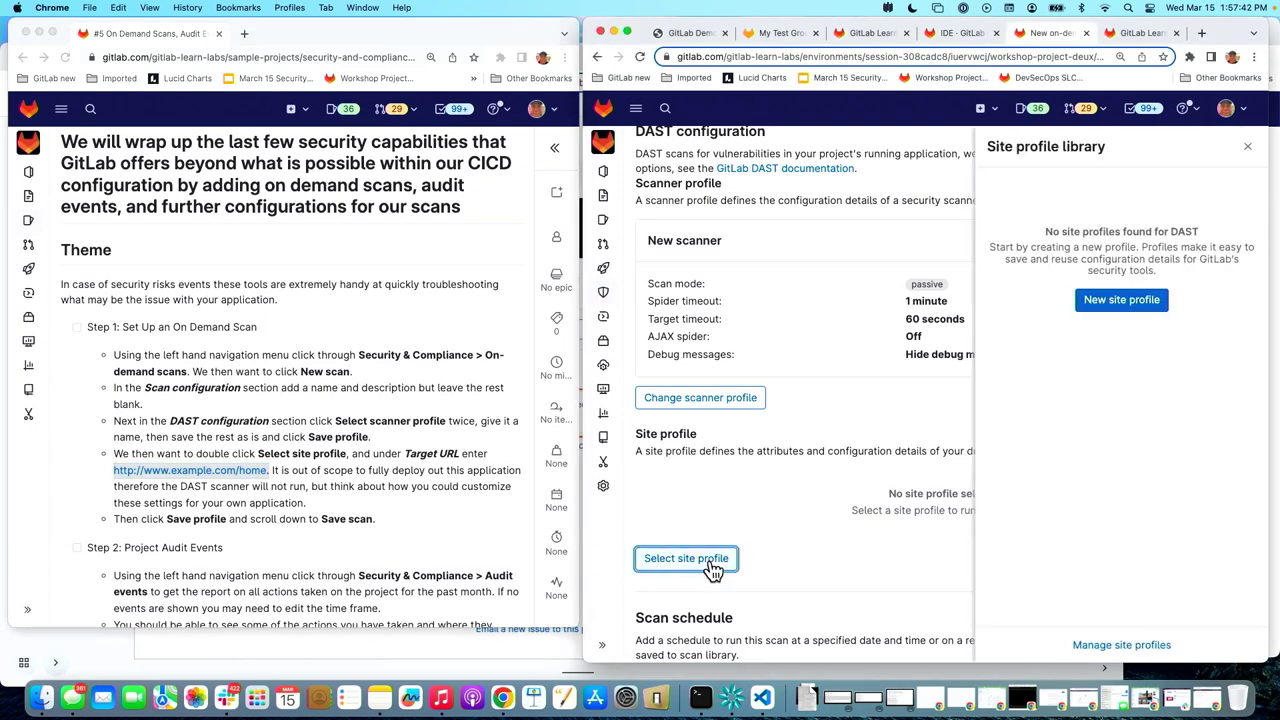
pyautogui.click(1125, 306)
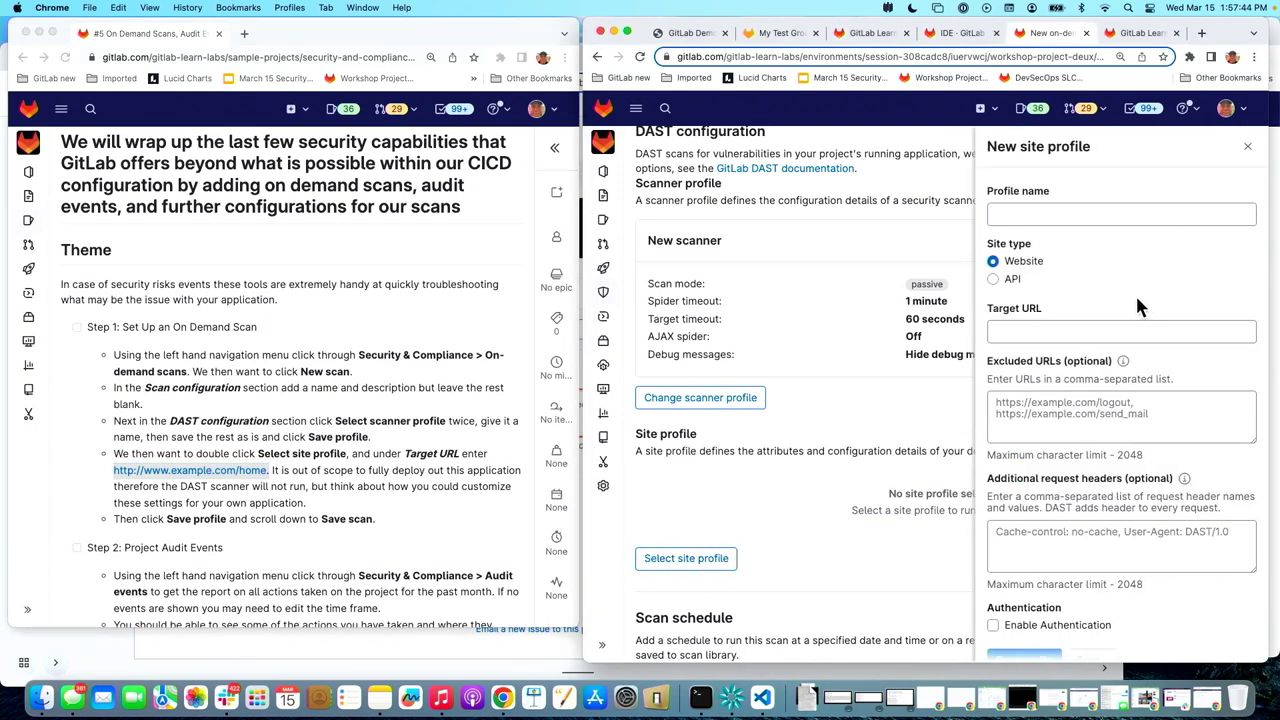
pyautogui.click(1097, 212)
pyautogui.write('defau')
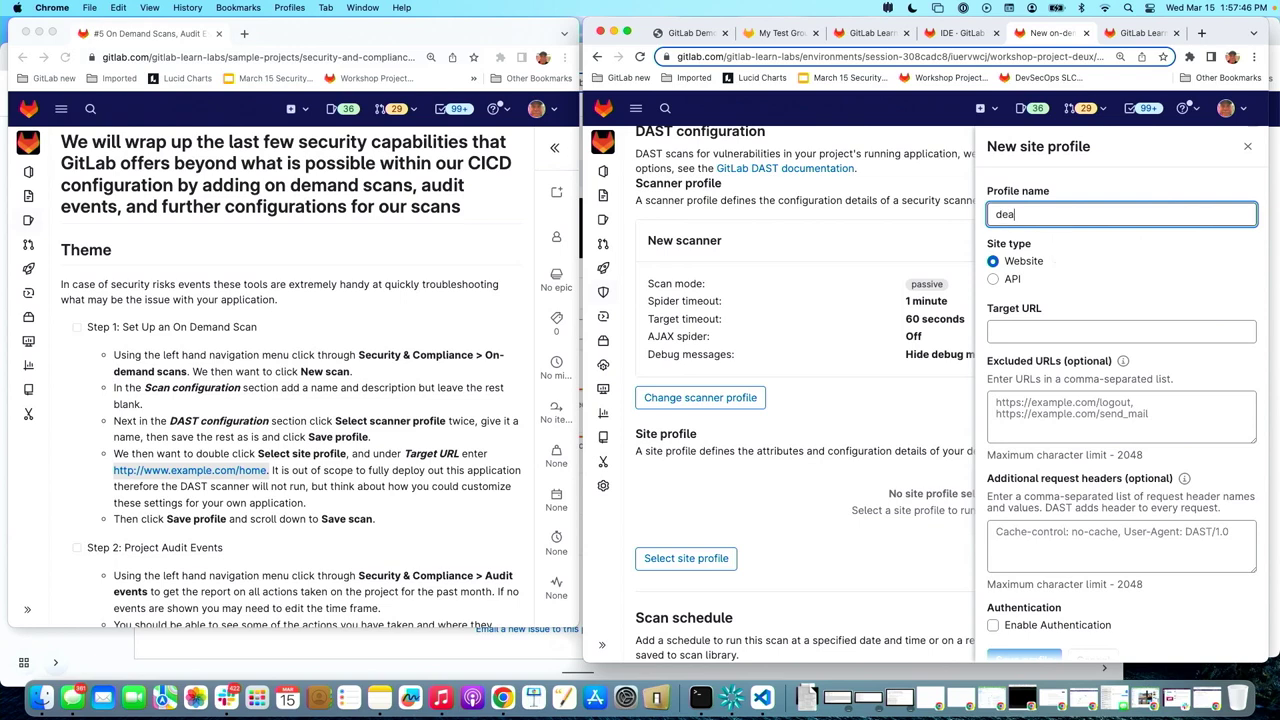
pyautogui.write('lt app')
pyautogui.click(1093, 333)
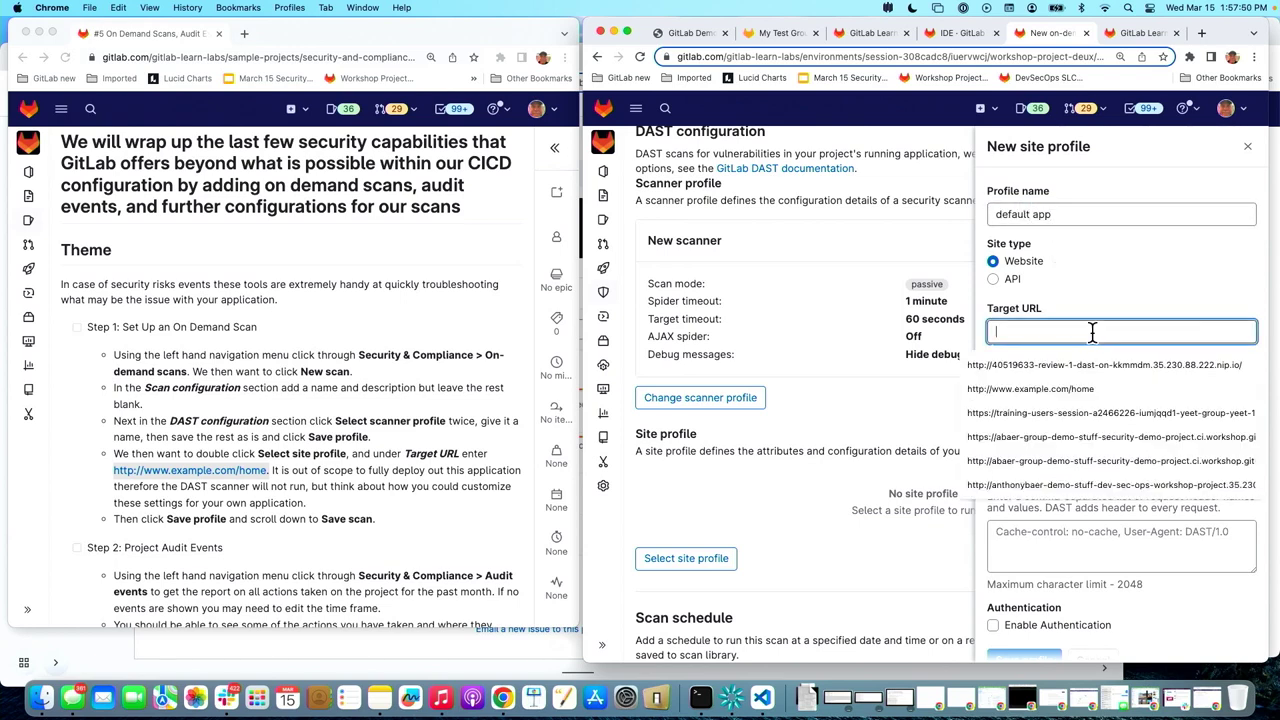
pyautogui.press('super+v')
pyautogui.press('BackSpace')
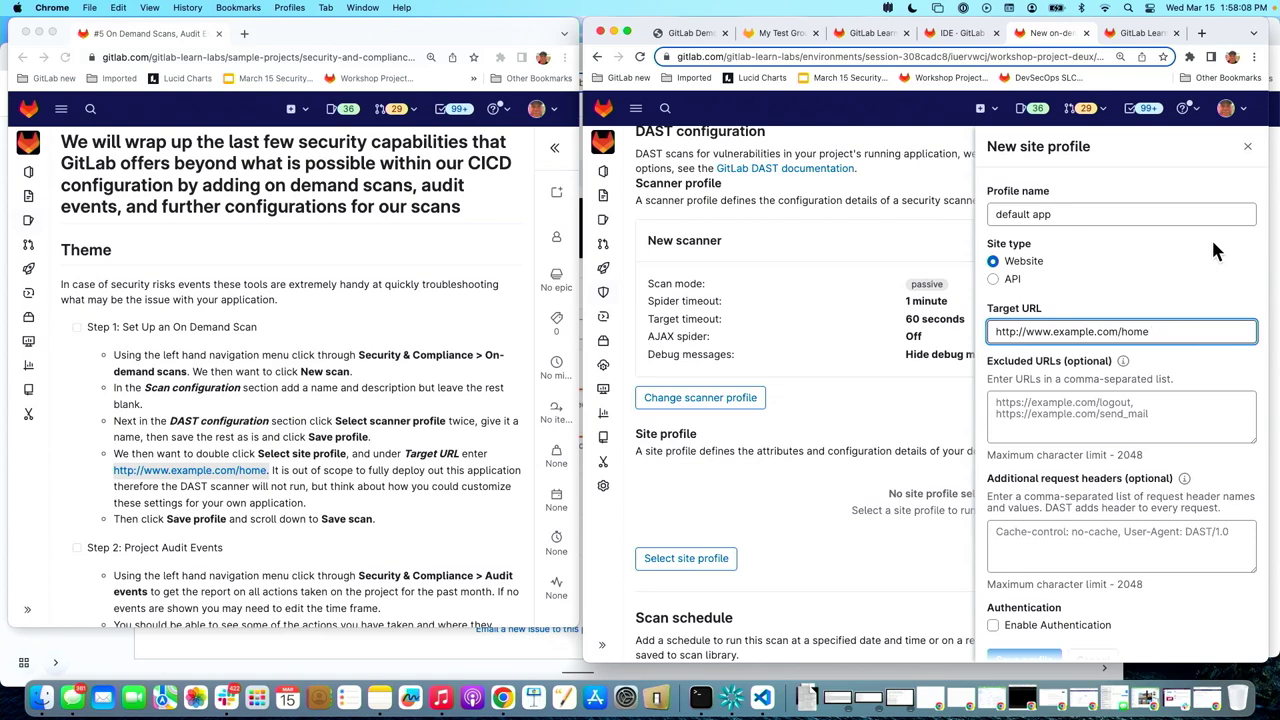
pyautogui.scroll(-1, 1211, 237)
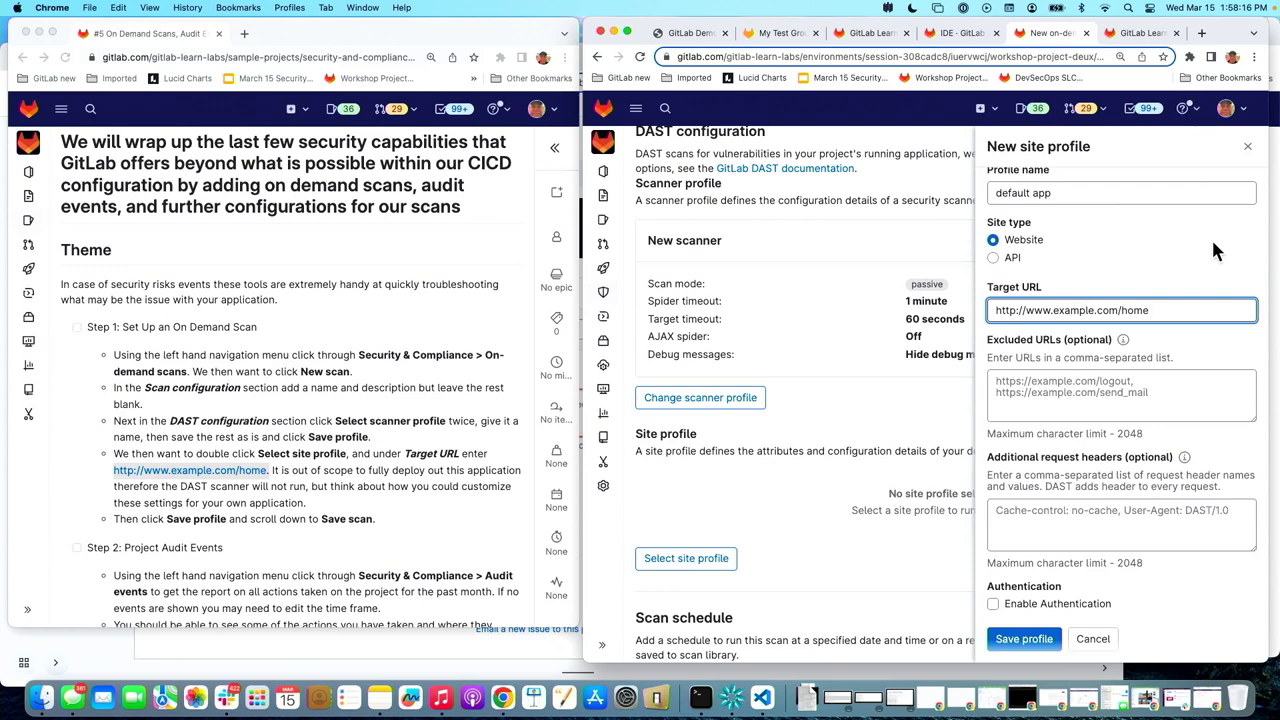
pyautogui.scroll(1, 1211, 237)
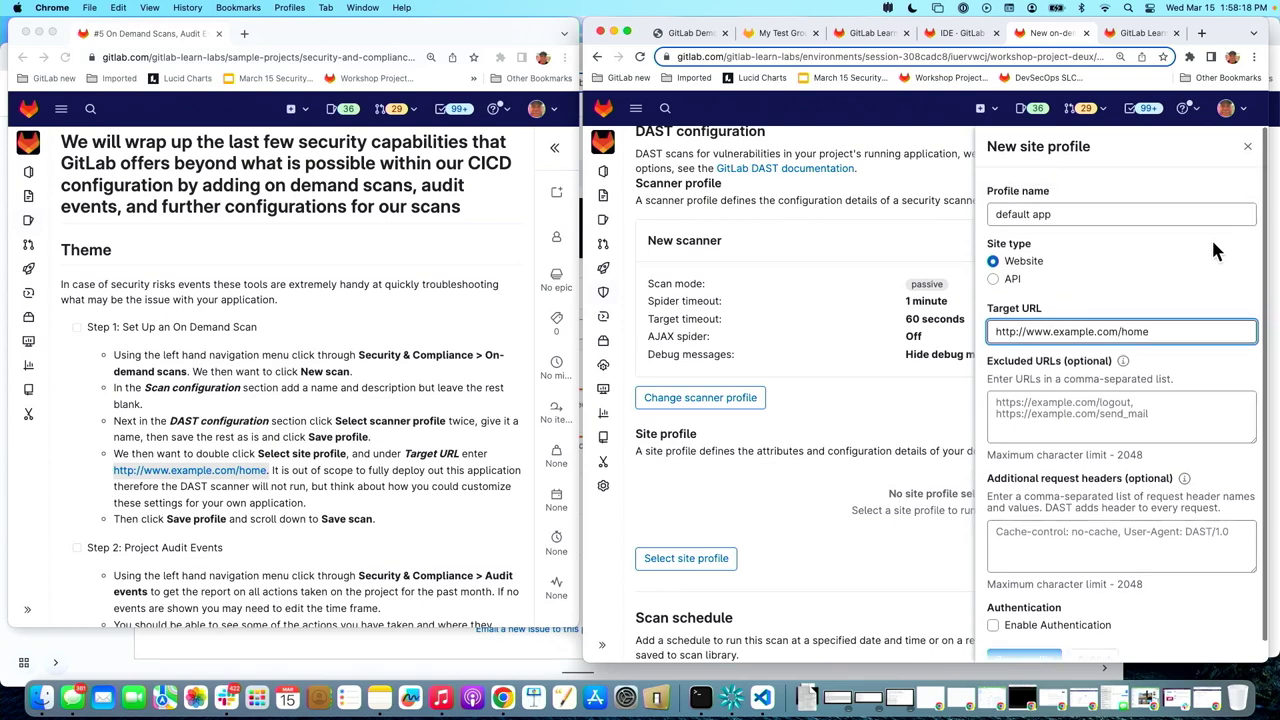
pyautogui.scroll(-1, 1211, 237)
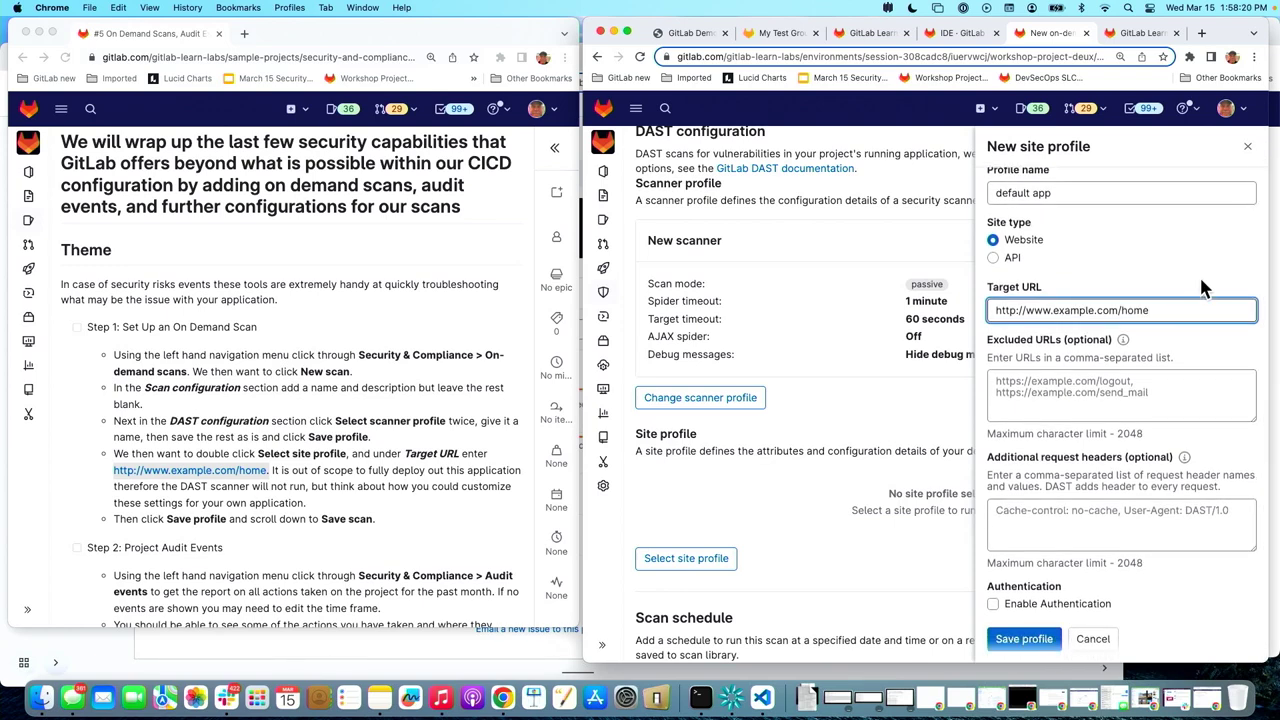
pyautogui.click(1024, 642)
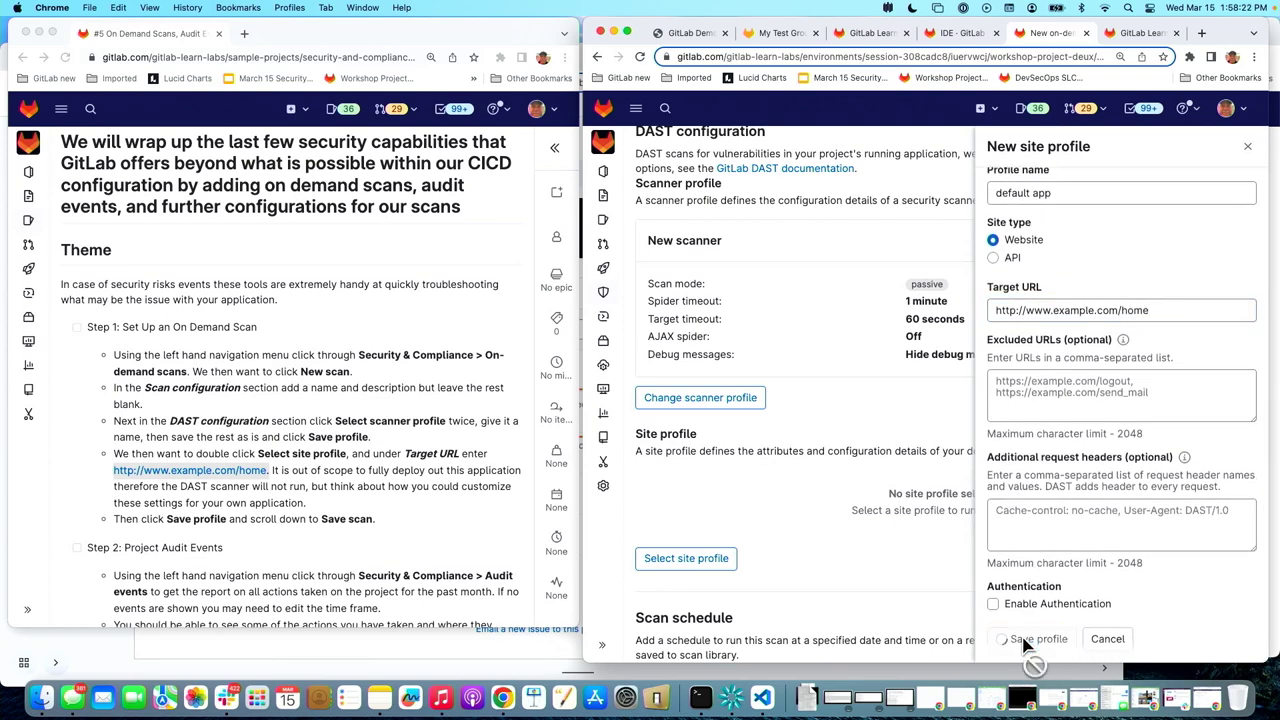
pyautogui.scroll(-5, 1090, 440)
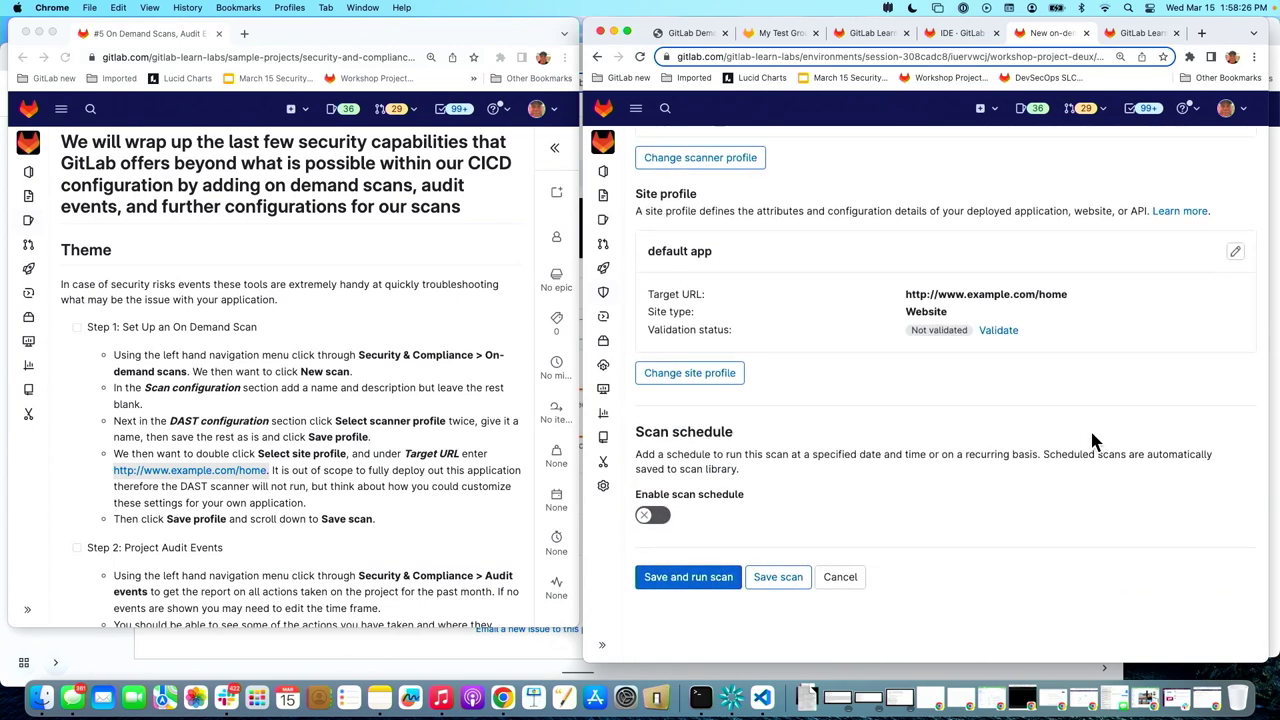
# Save the My DAST scan and review it in the scan library.
pyautogui.click(205, 538)
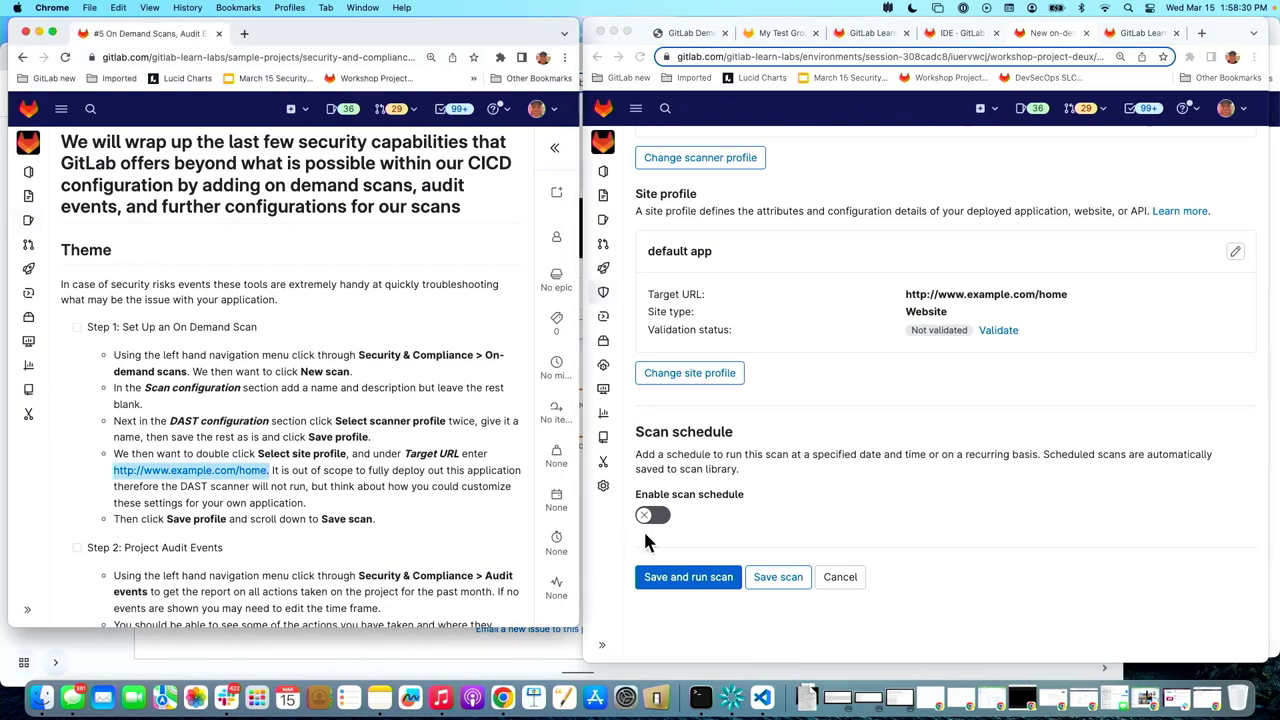
pyautogui.click(782, 580)
pyautogui.click(782, 580)
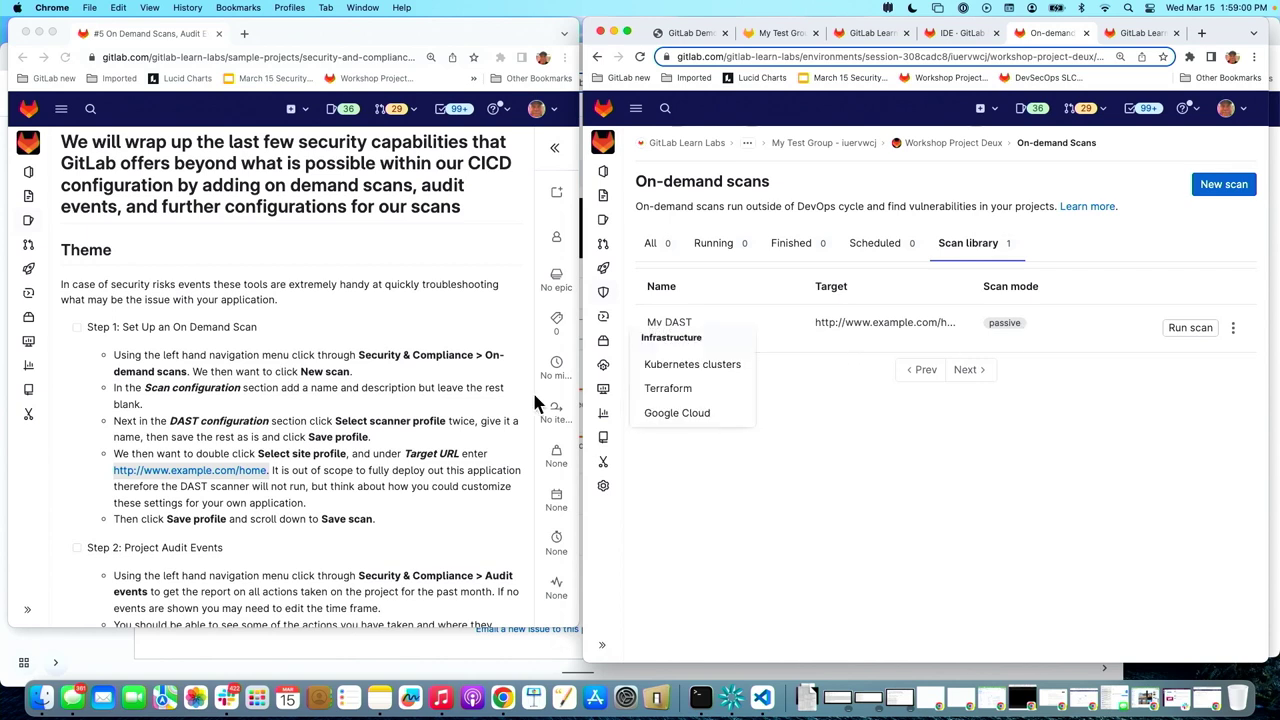
pyautogui.scroll(-2, 436, 424)
pyautogui.scroll(-4, 436, 423)
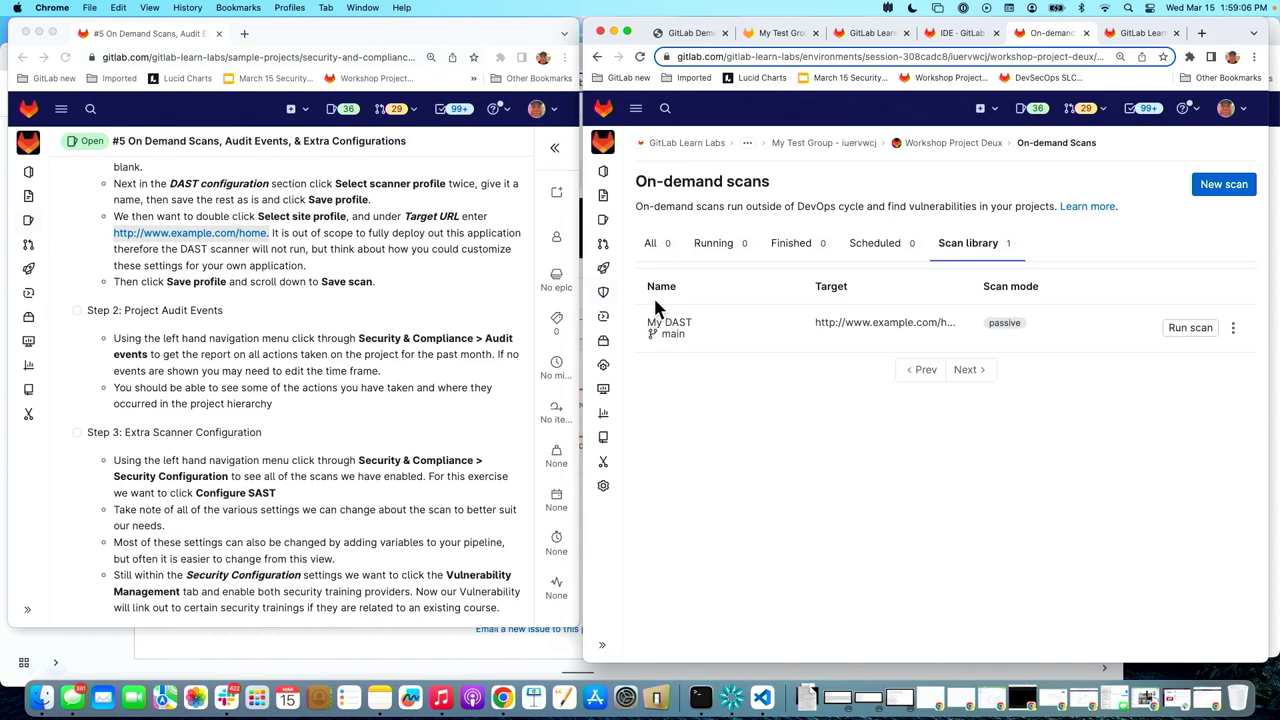
pyautogui.moveTo(603, 292)
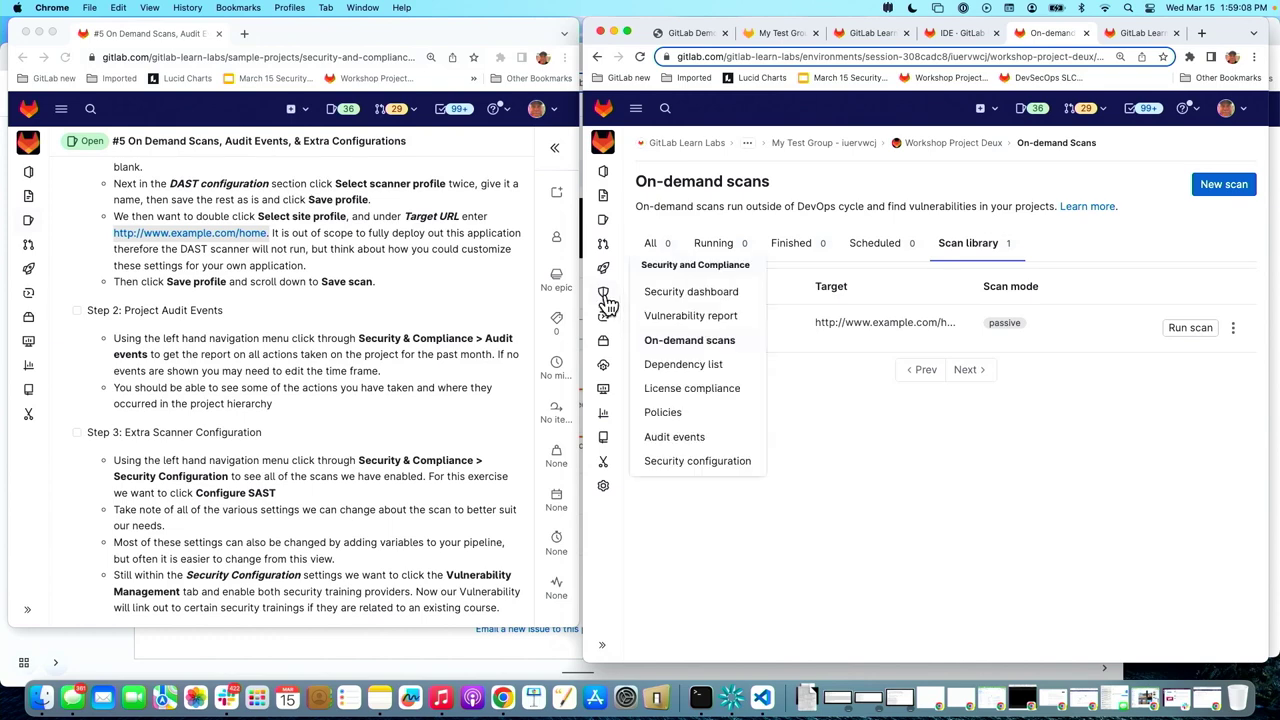
pyautogui.click(695, 438)
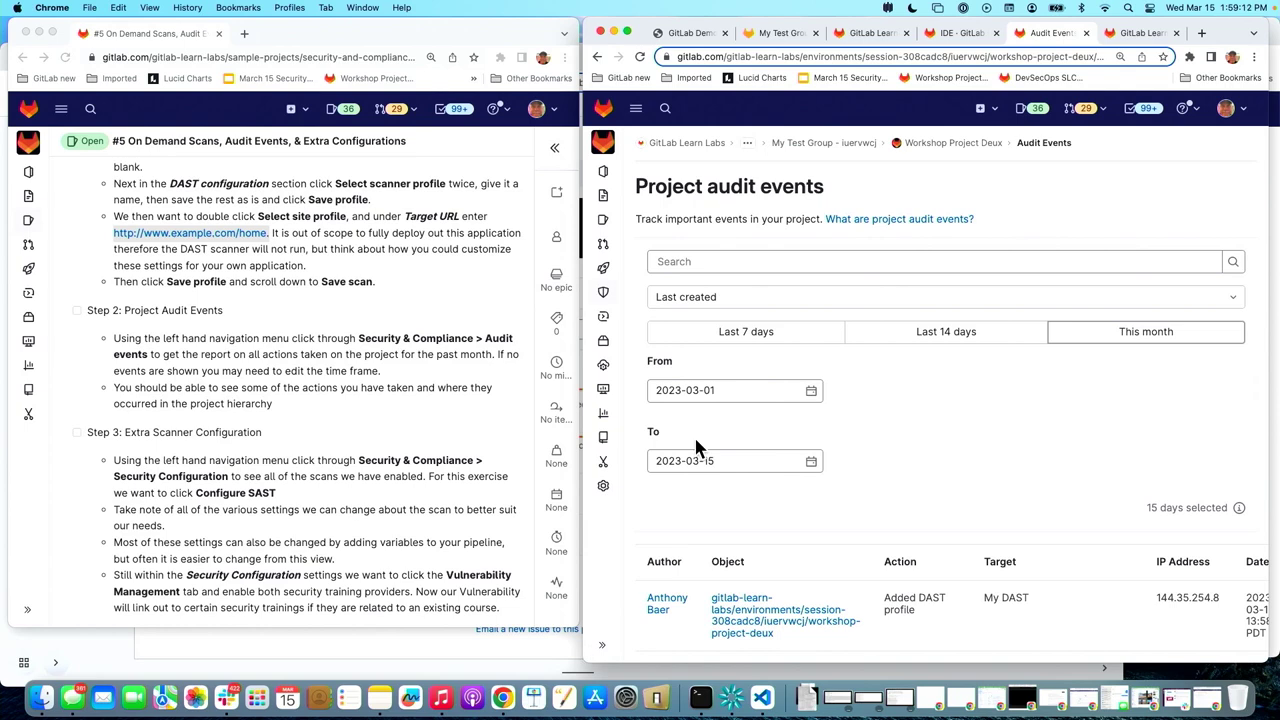
pyautogui.scroll(-5, 960, 400)
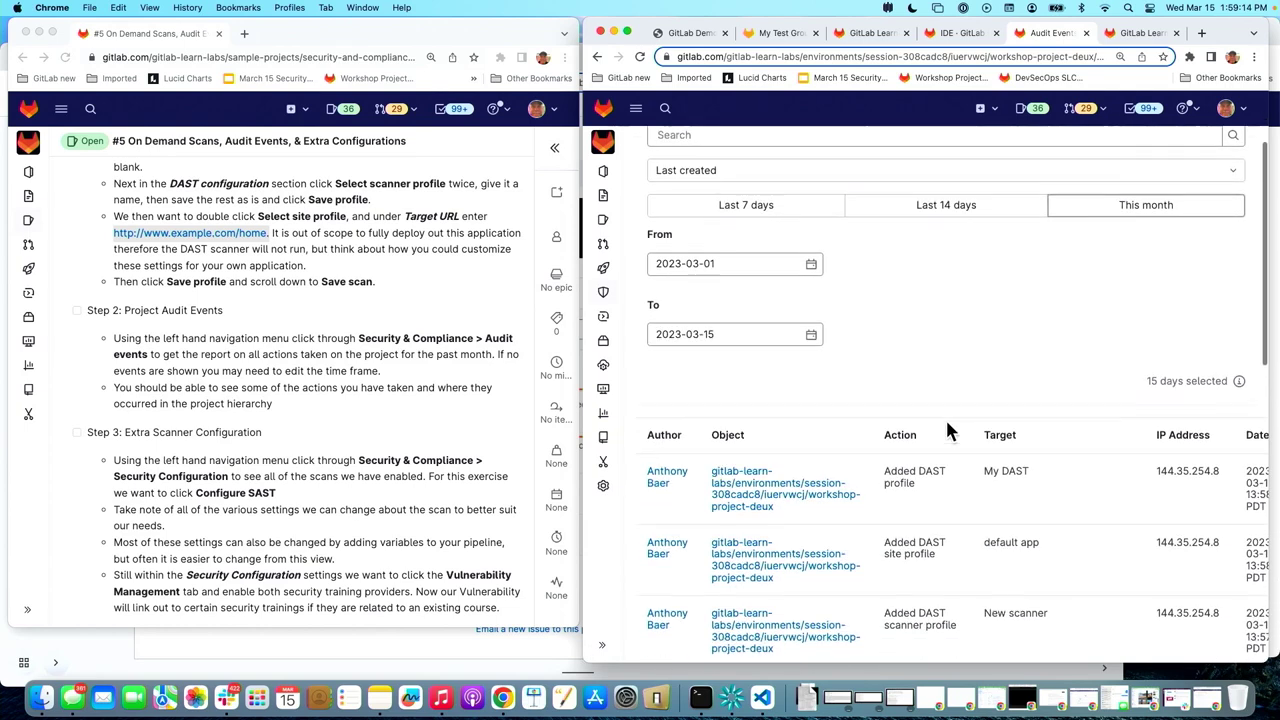
pyautogui.scroll(-3, 945, 428)
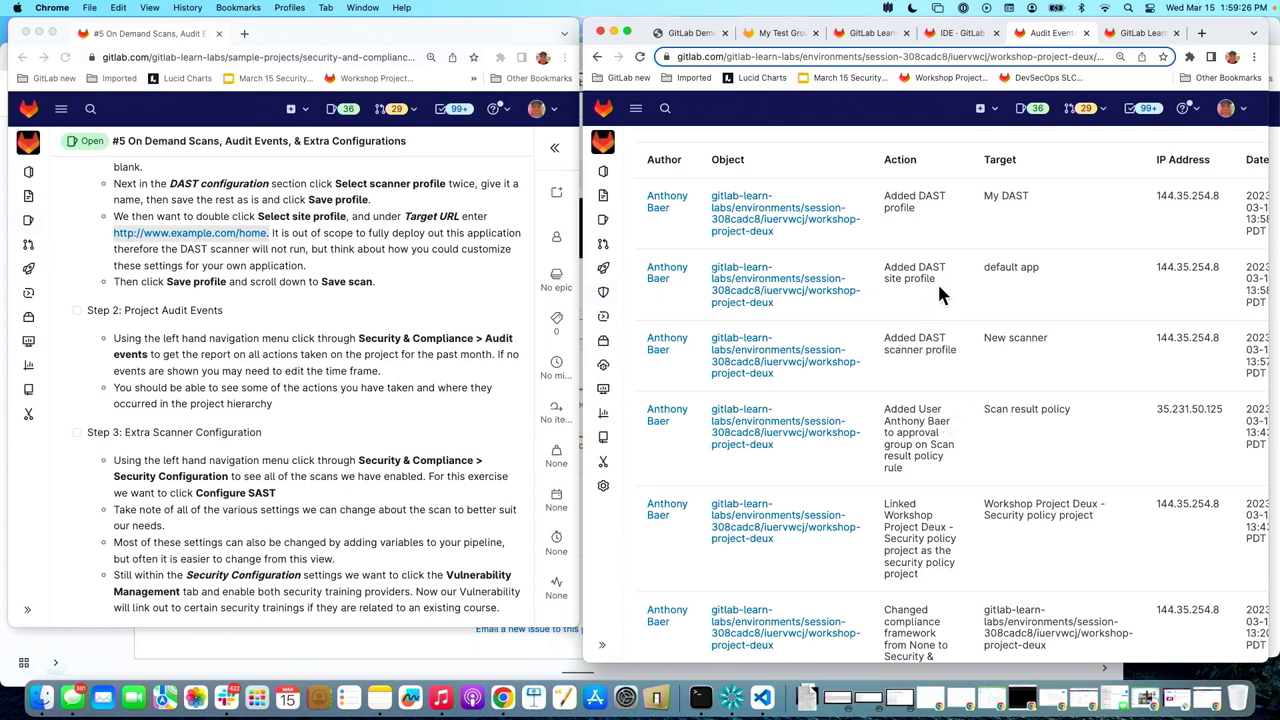
pyautogui.scroll(-1, 934, 274)
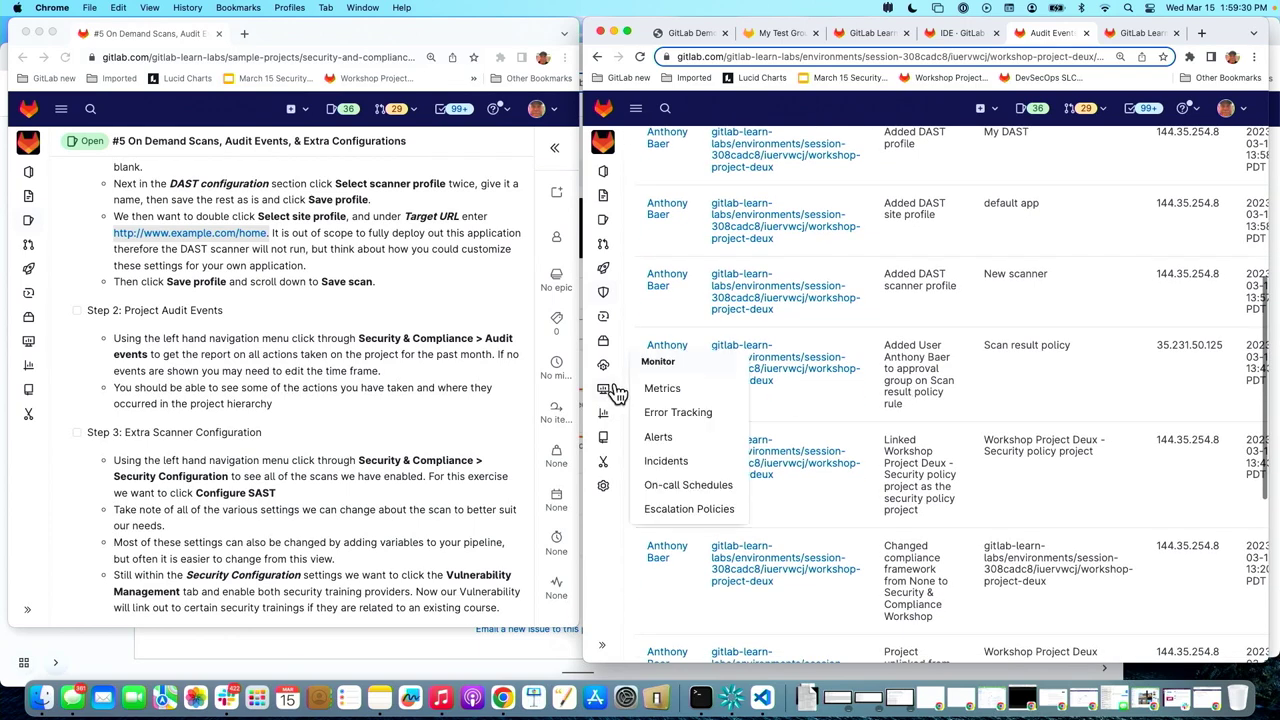
pyautogui.scroll(-1, 890, 484)
pyautogui.scroll(-2, 890, 484)
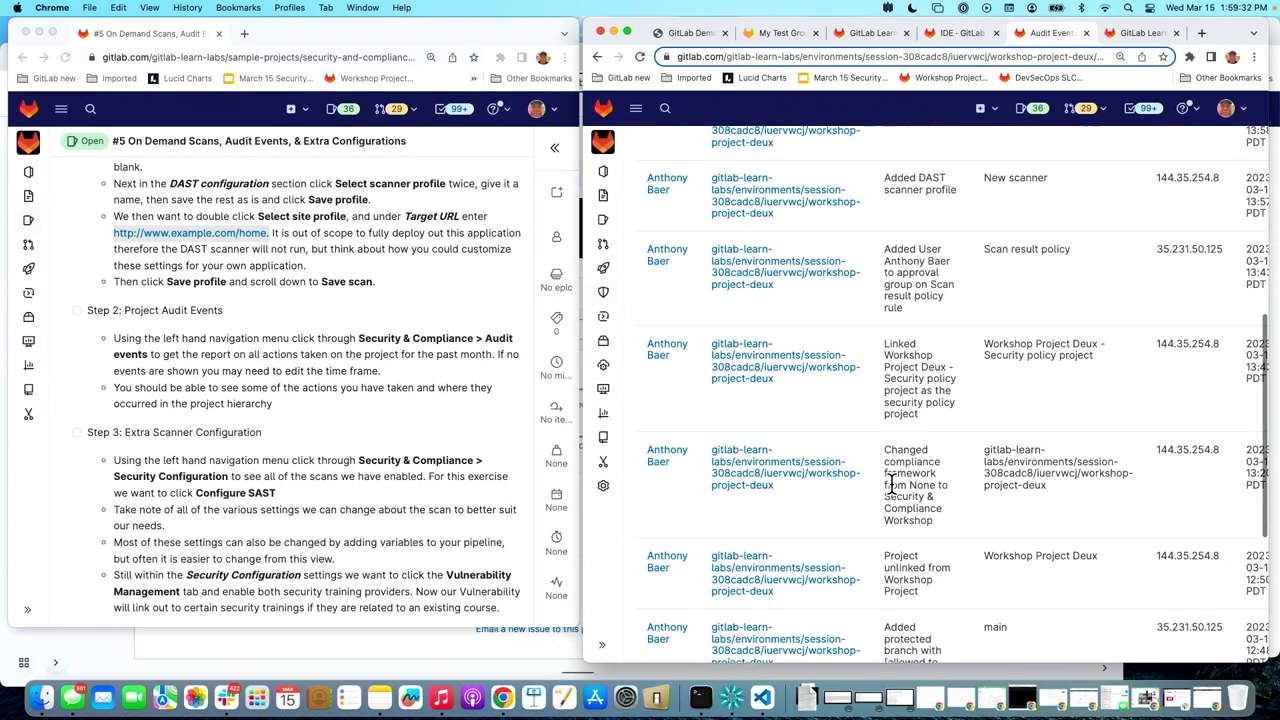
pyautogui.scroll(-2, 890, 484)
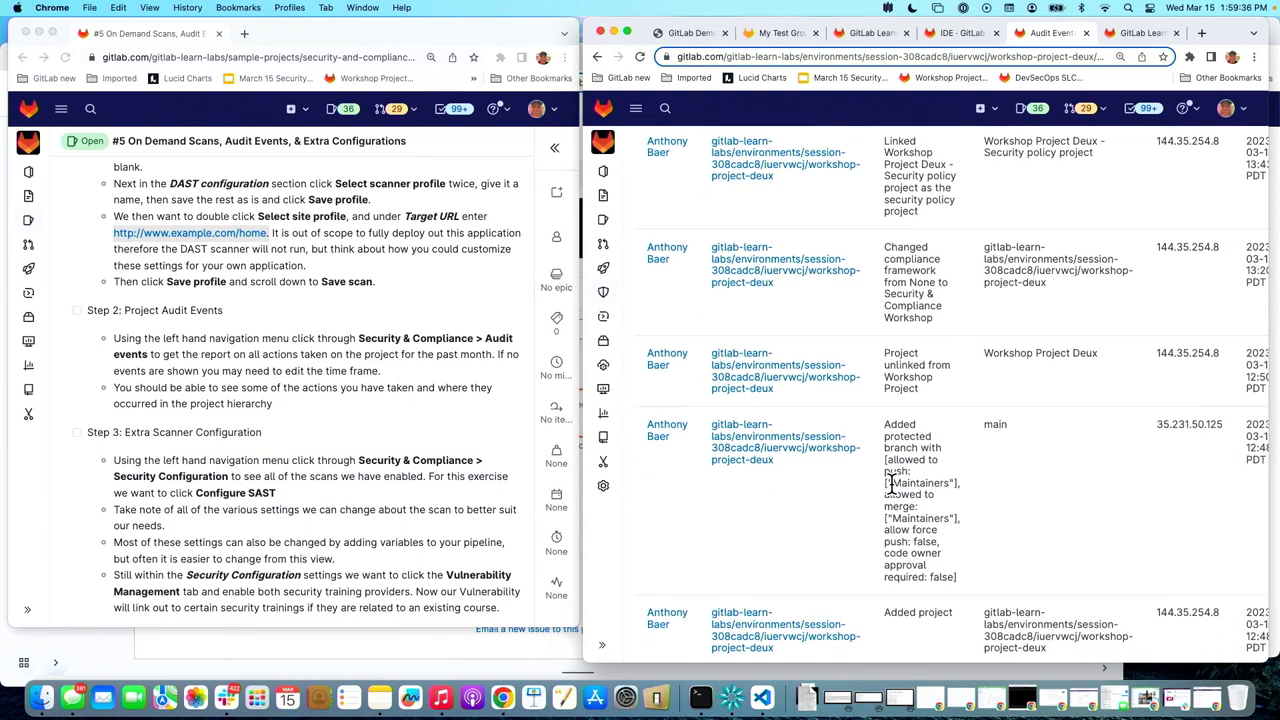
pyautogui.scroll(10, 890, 484)
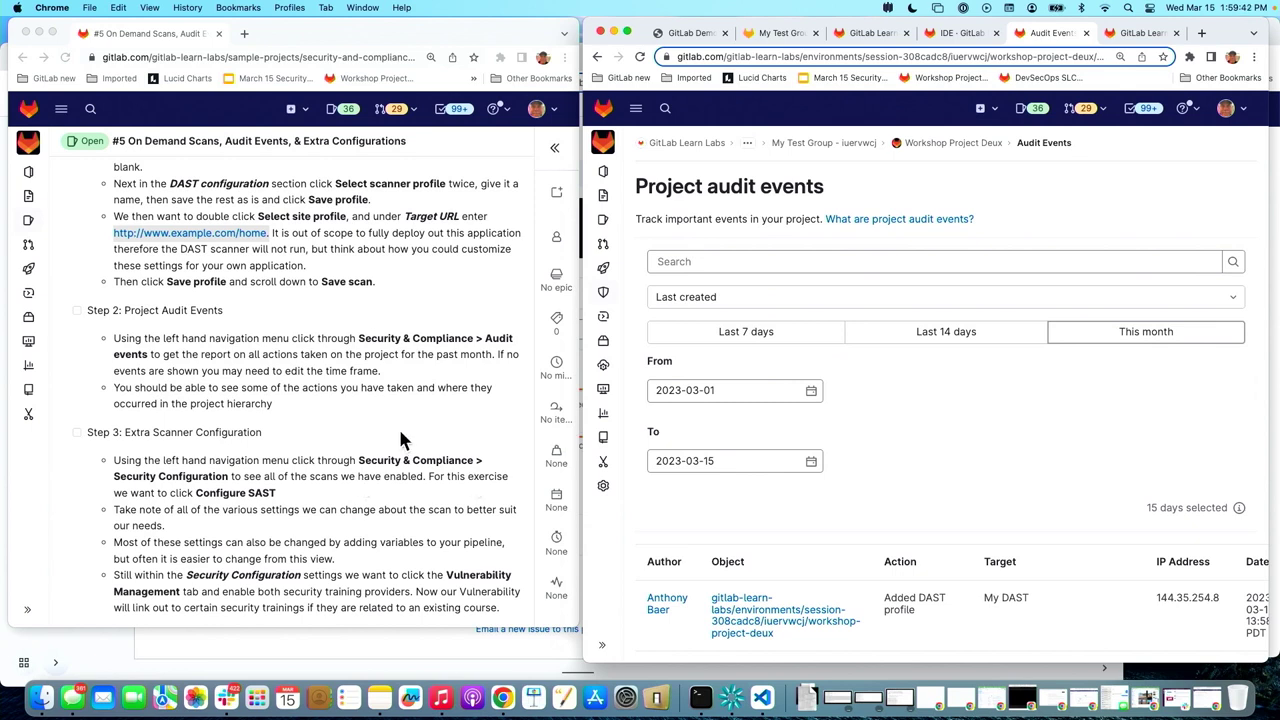
pyautogui.scroll(-5, 965, 485)
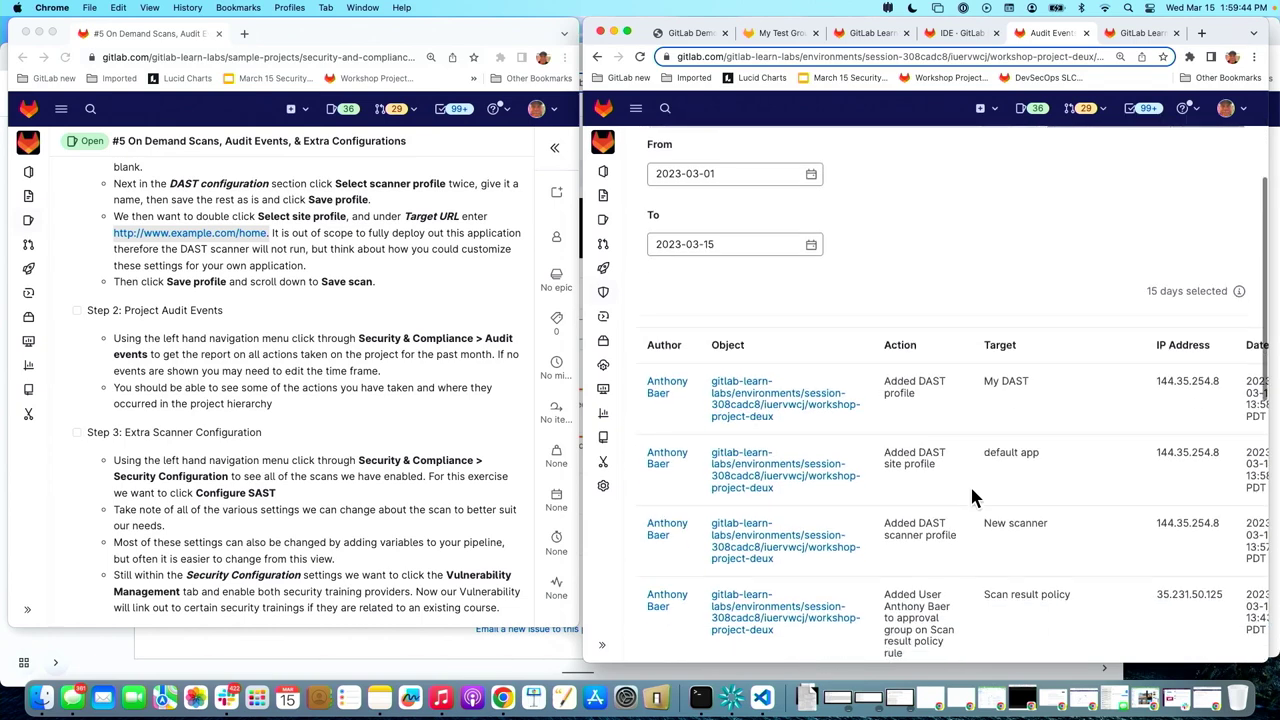
pyautogui.scroll(-1, 970, 497)
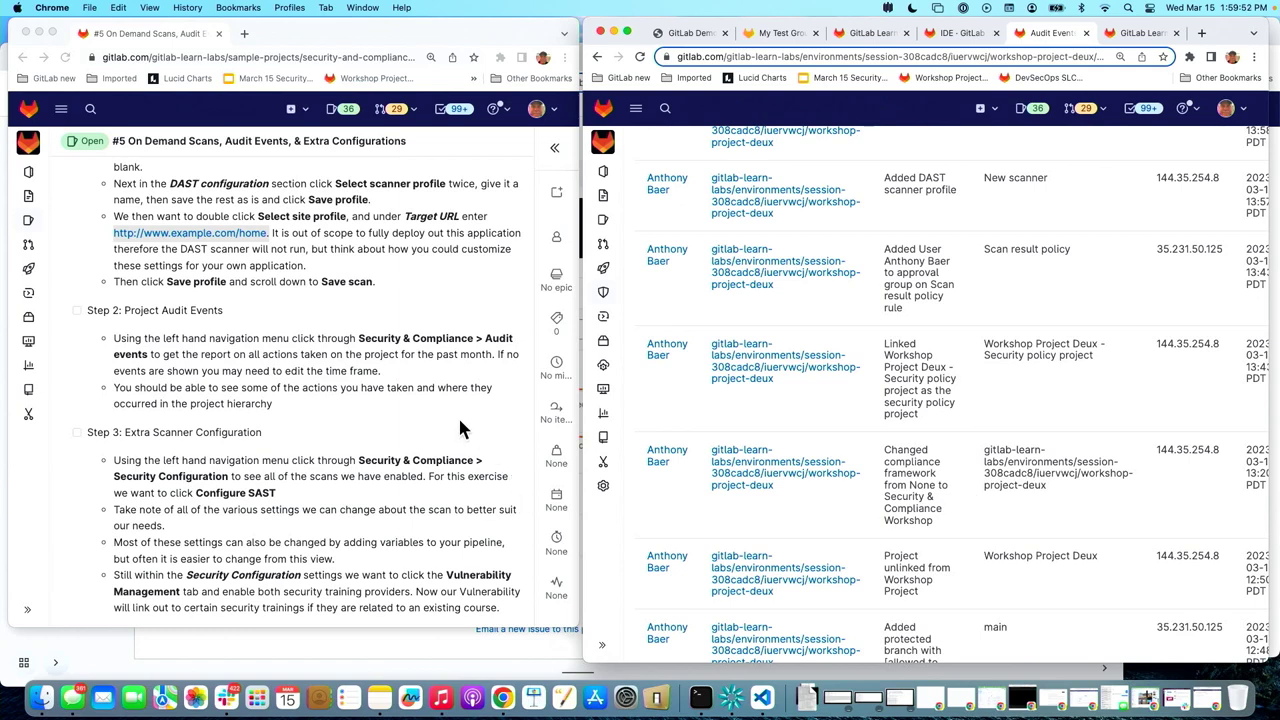
pyautogui.scroll(-2, 459, 420)
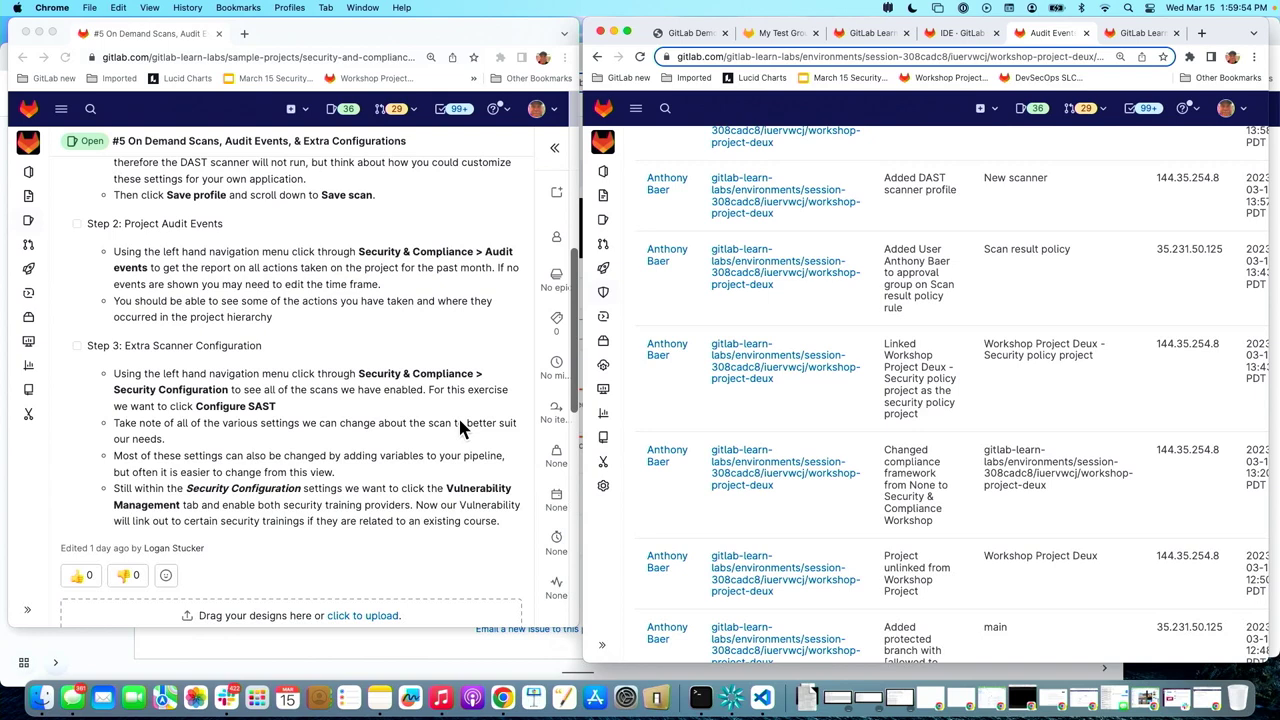
pyautogui.scroll(10, 897, 257)
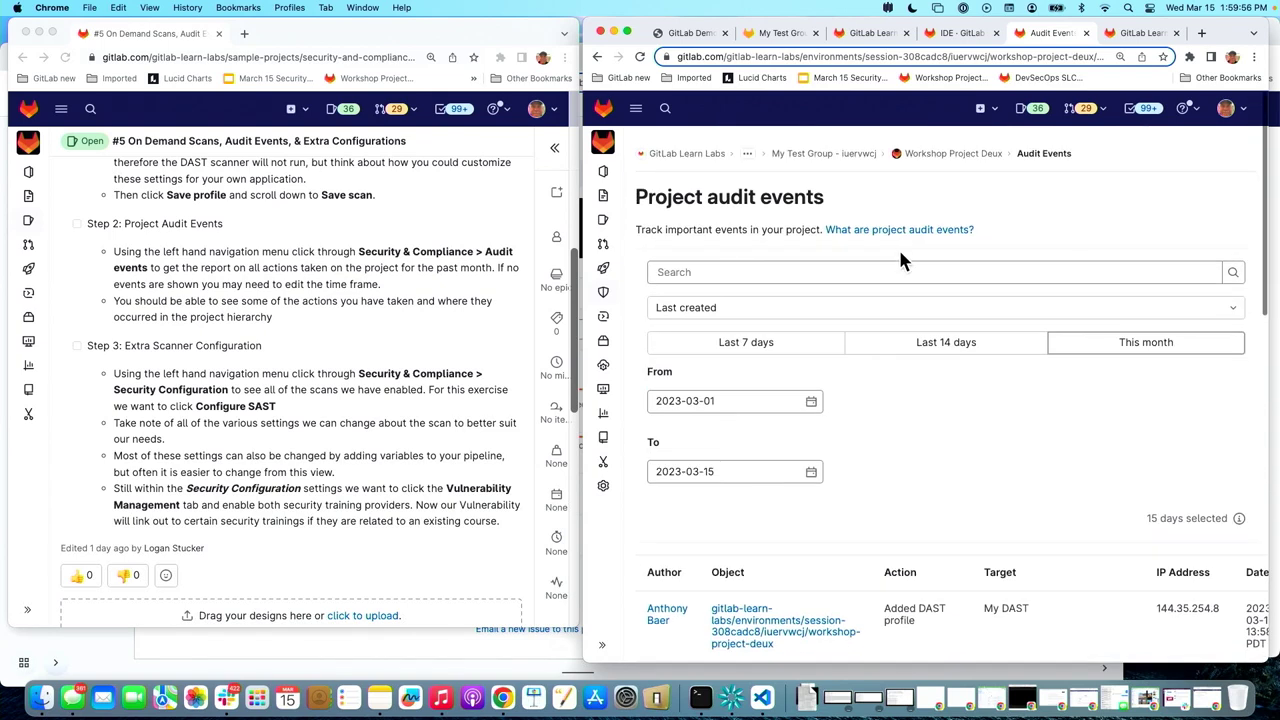
pyautogui.moveTo(603, 300)
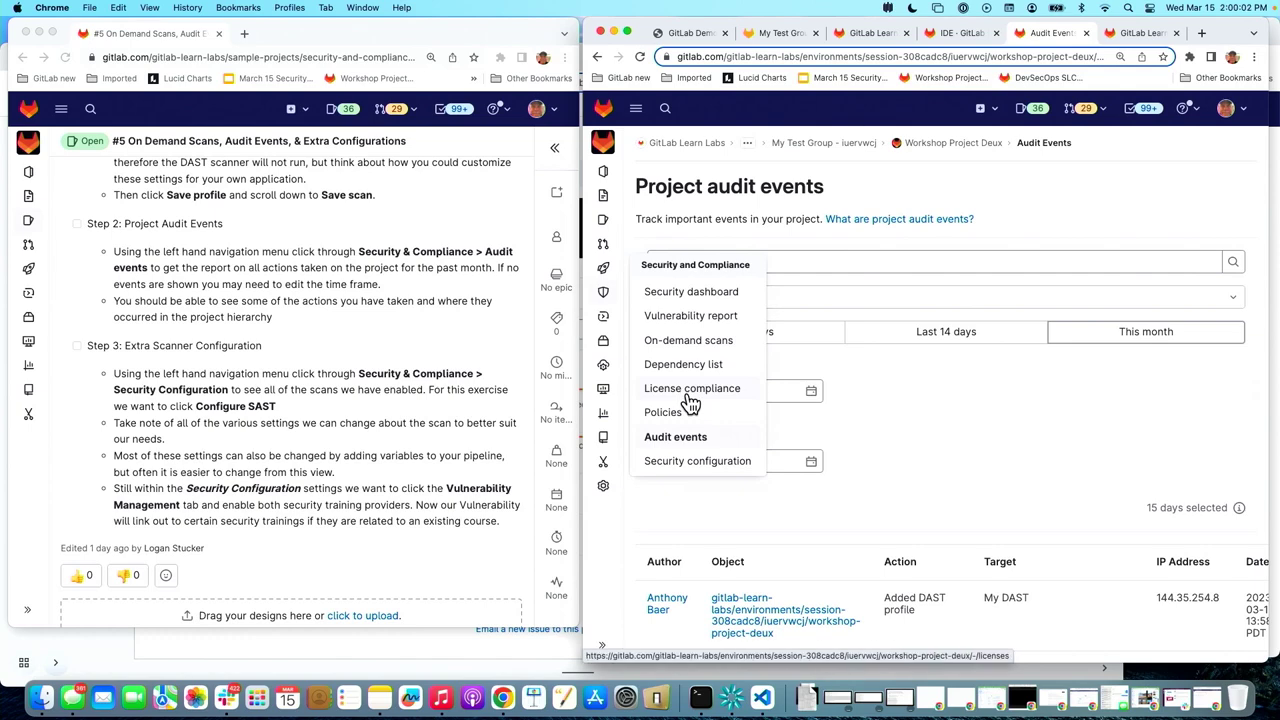
# Review the SAST configuration fields, then cancel back to Security configuration unchanged.
pyautogui.click(695, 461)
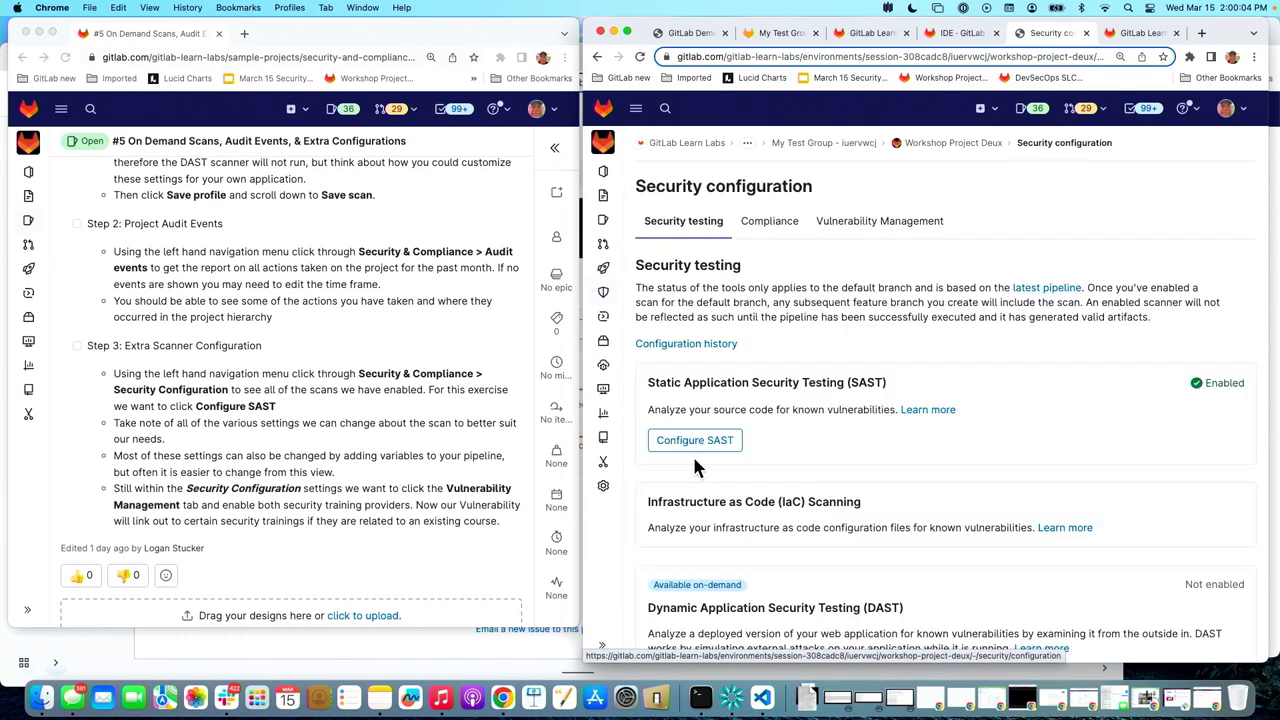
pyautogui.scroll(-2, 944, 426)
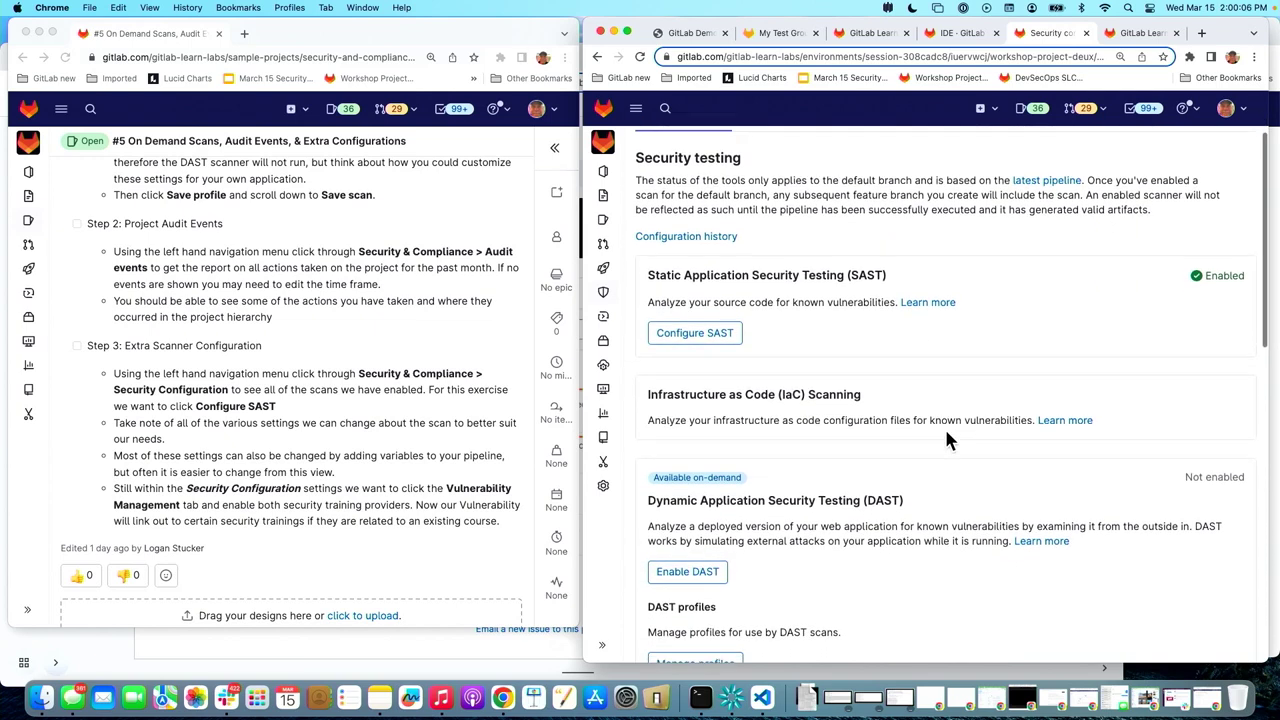
pyautogui.click(724, 338)
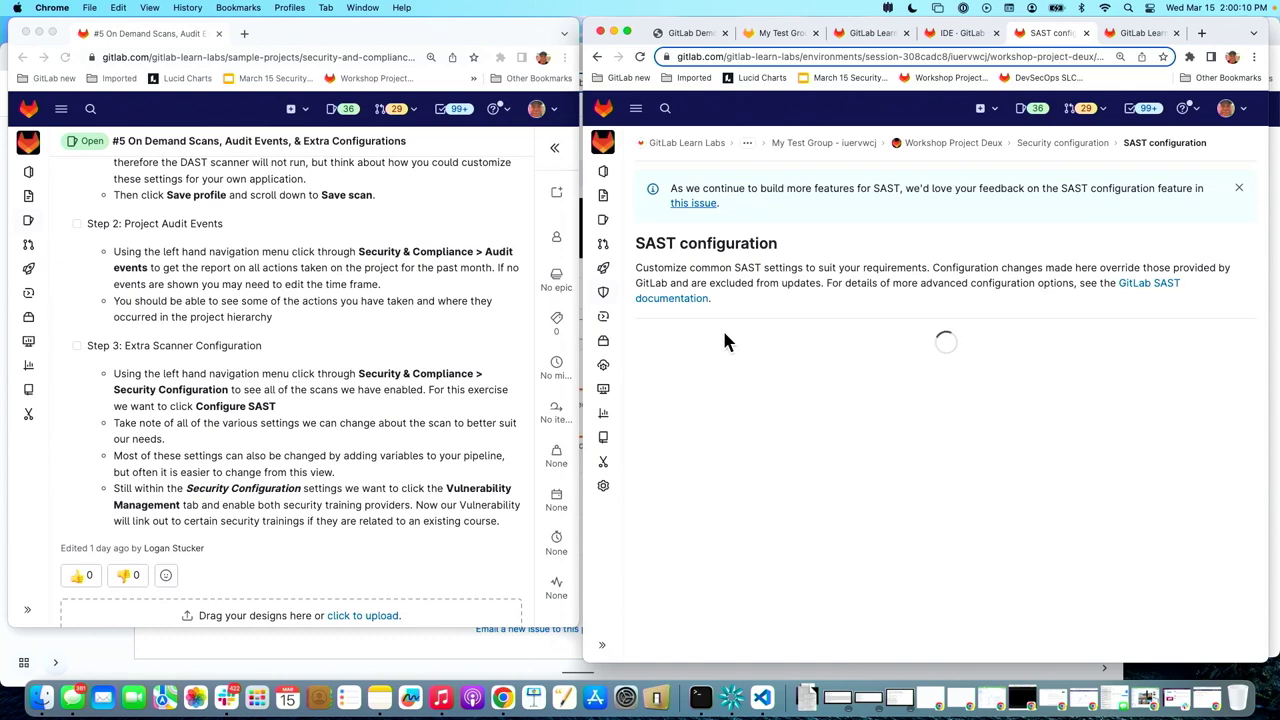
pyautogui.scroll(-1, 1165, 380)
pyautogui.scroll(-2, 1163, 373)
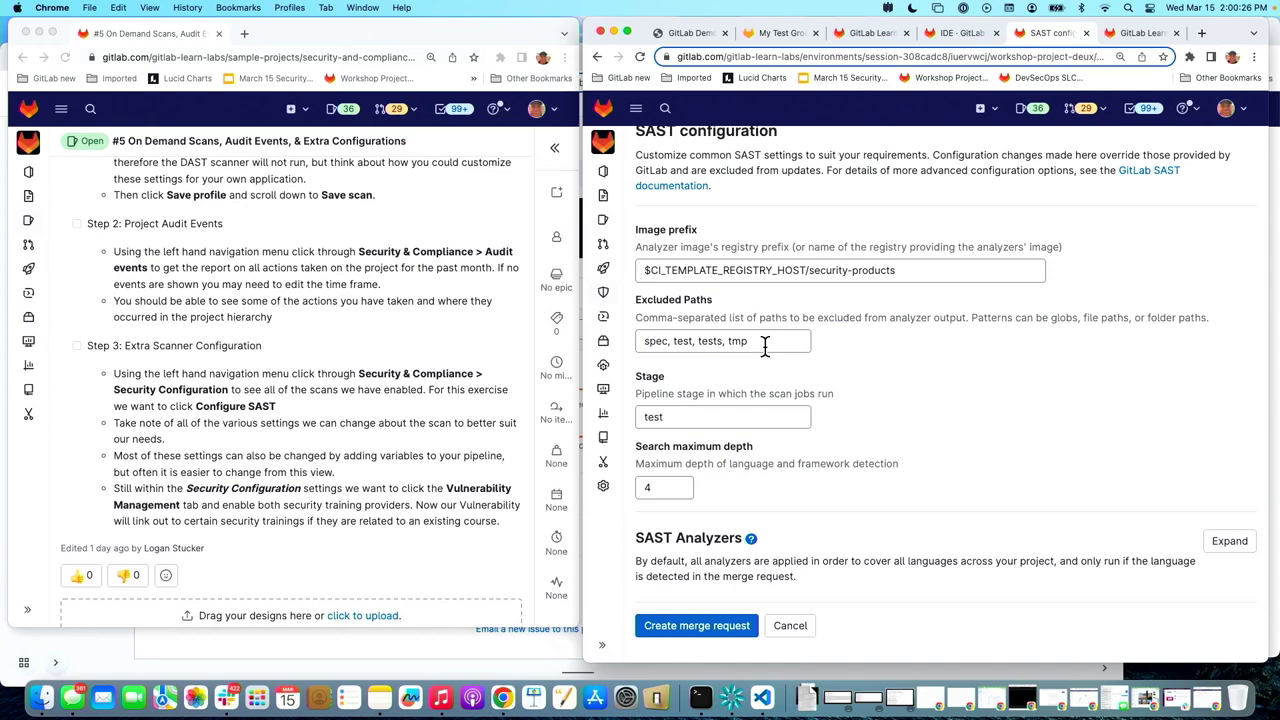
pyautogui.scroll(-1, 876, 393)
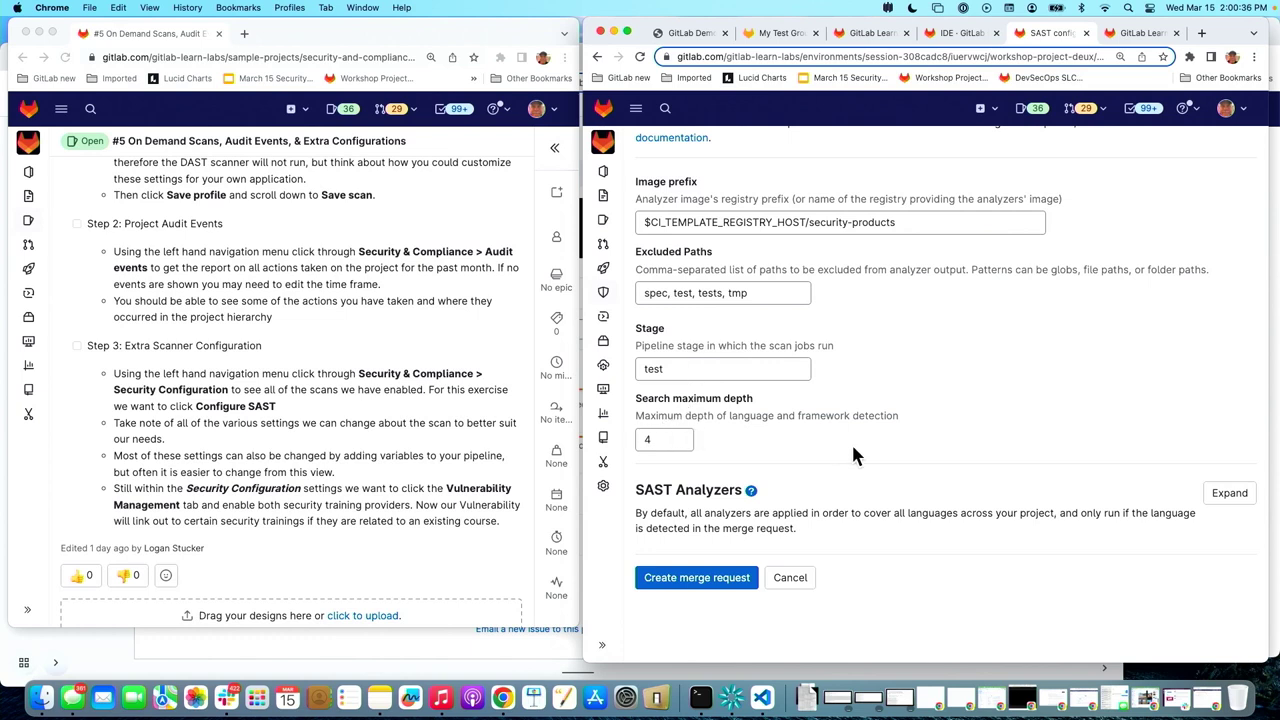
pyautogui.click(792, 579)
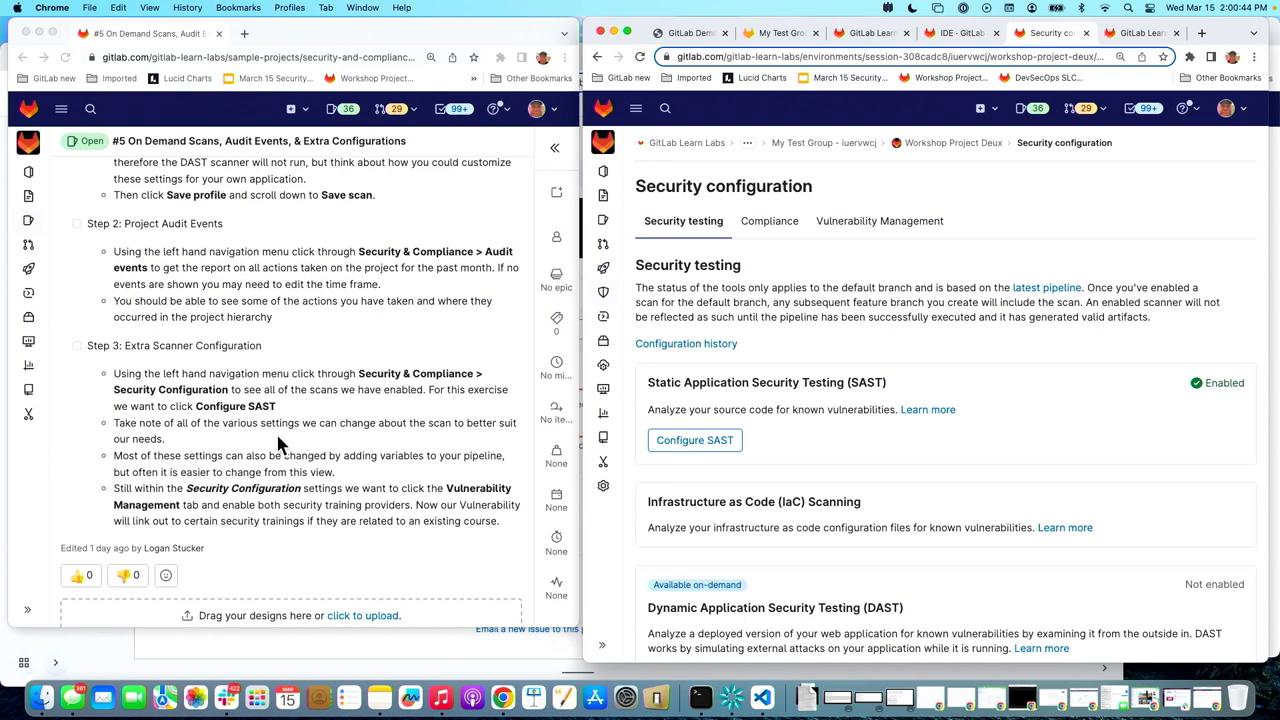
pyautogui.scroll(-2, 279, 443)
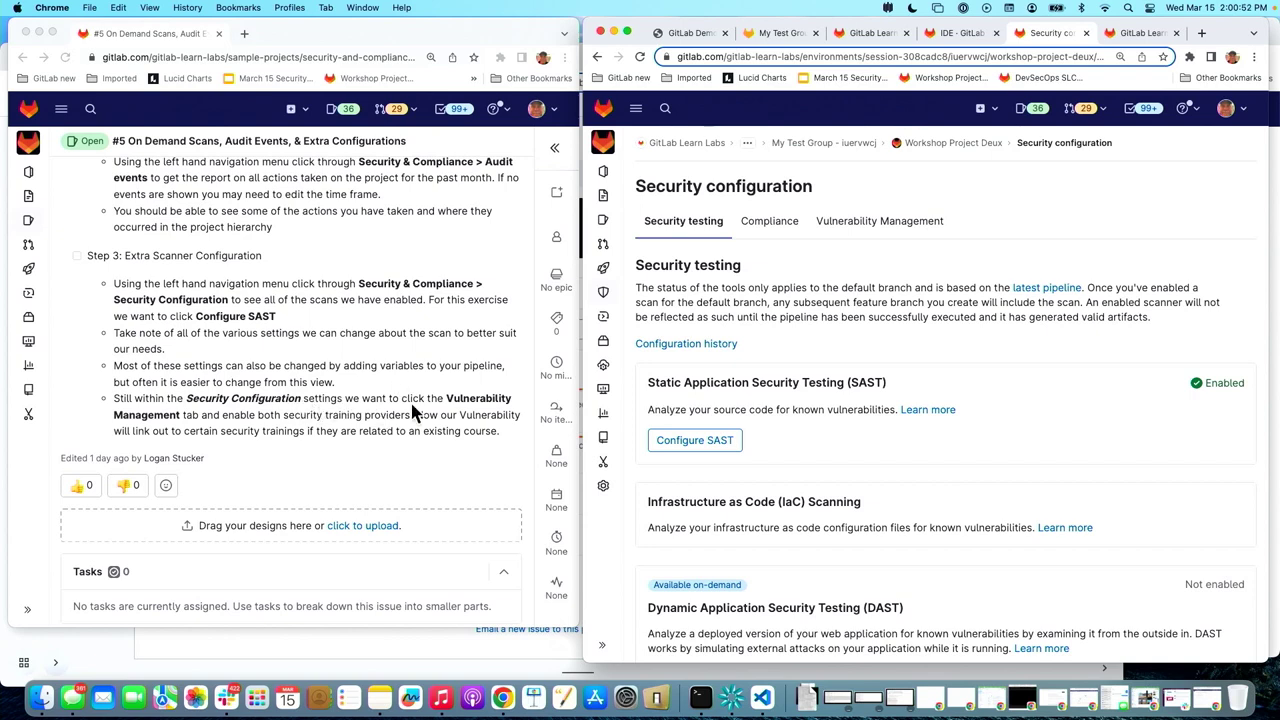
pyautogui.click(700, 464)
pyautogui.scroll(-10, 772, 425)
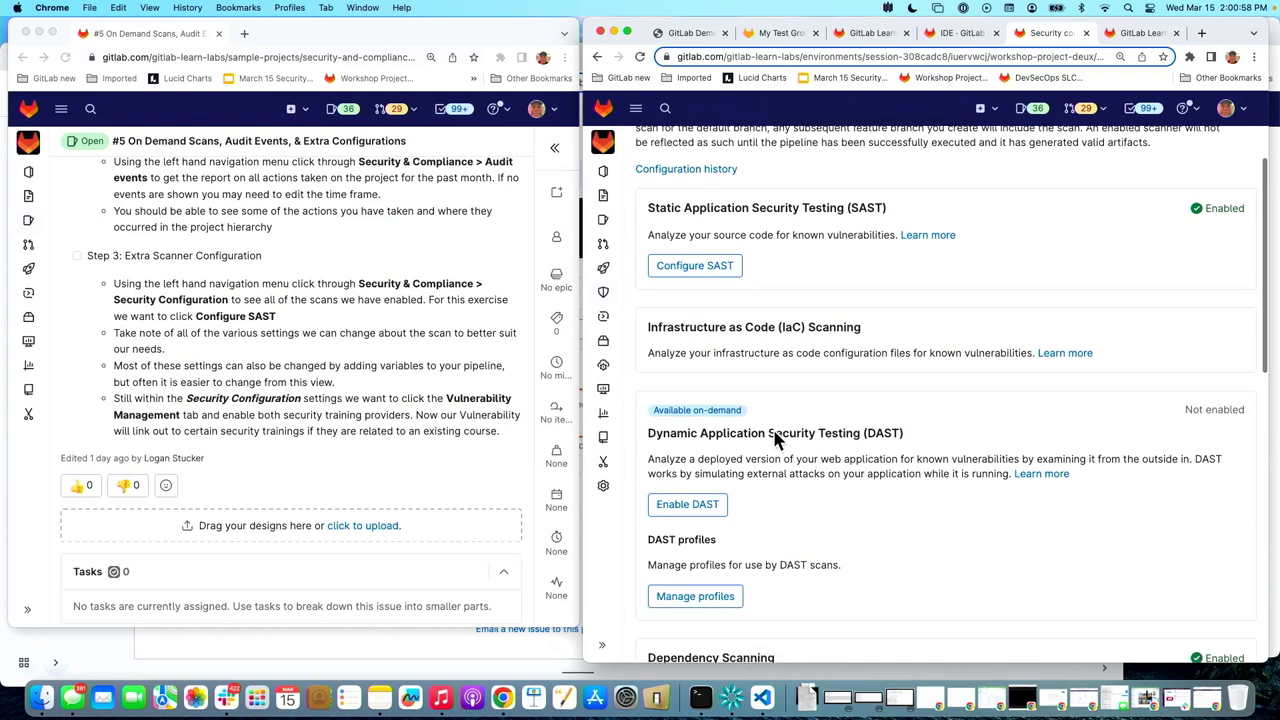
pyautogui.scroll(-9, 774, 432)
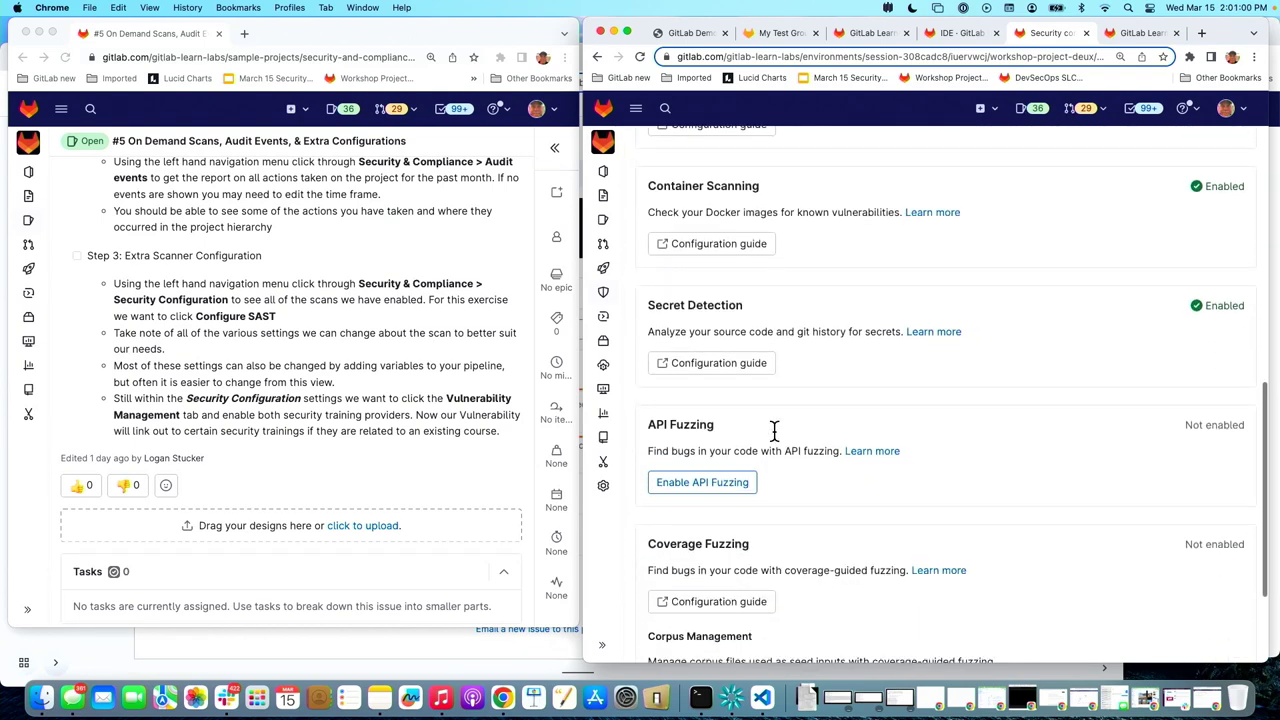
pyautogui.scroll(13, 774, 432)
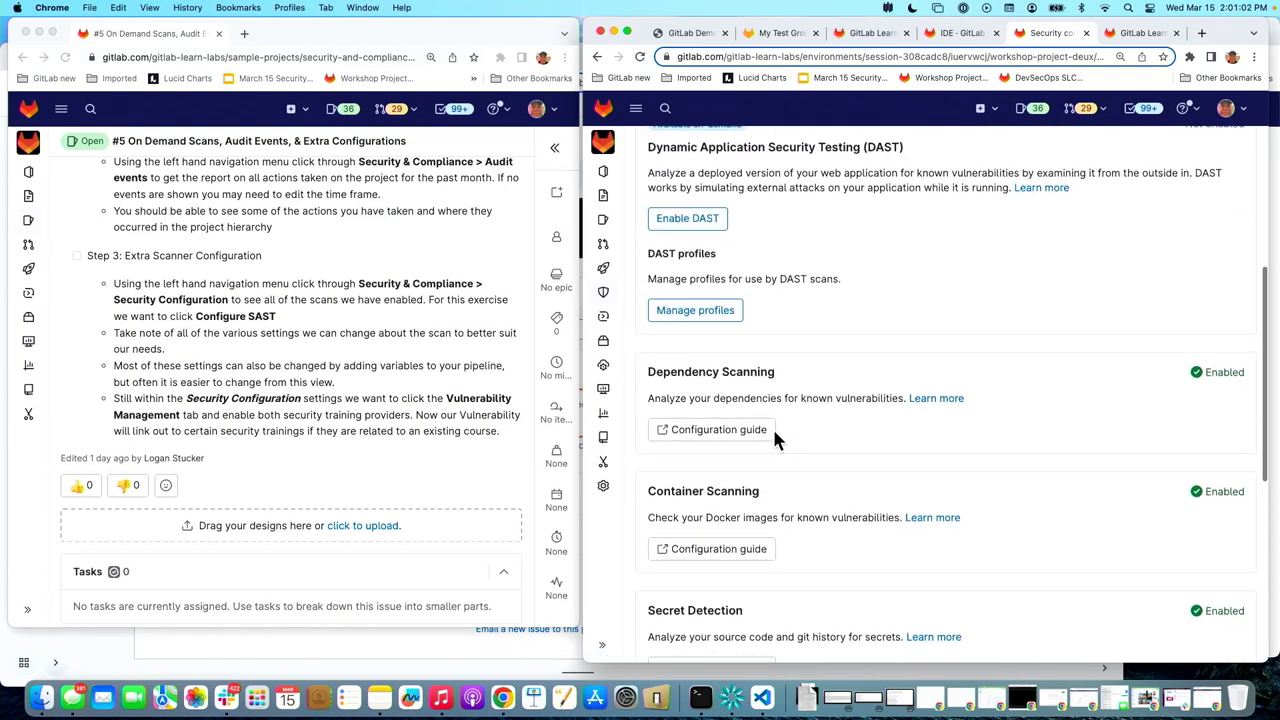
pyautogui.scroll(6, 772, 426)
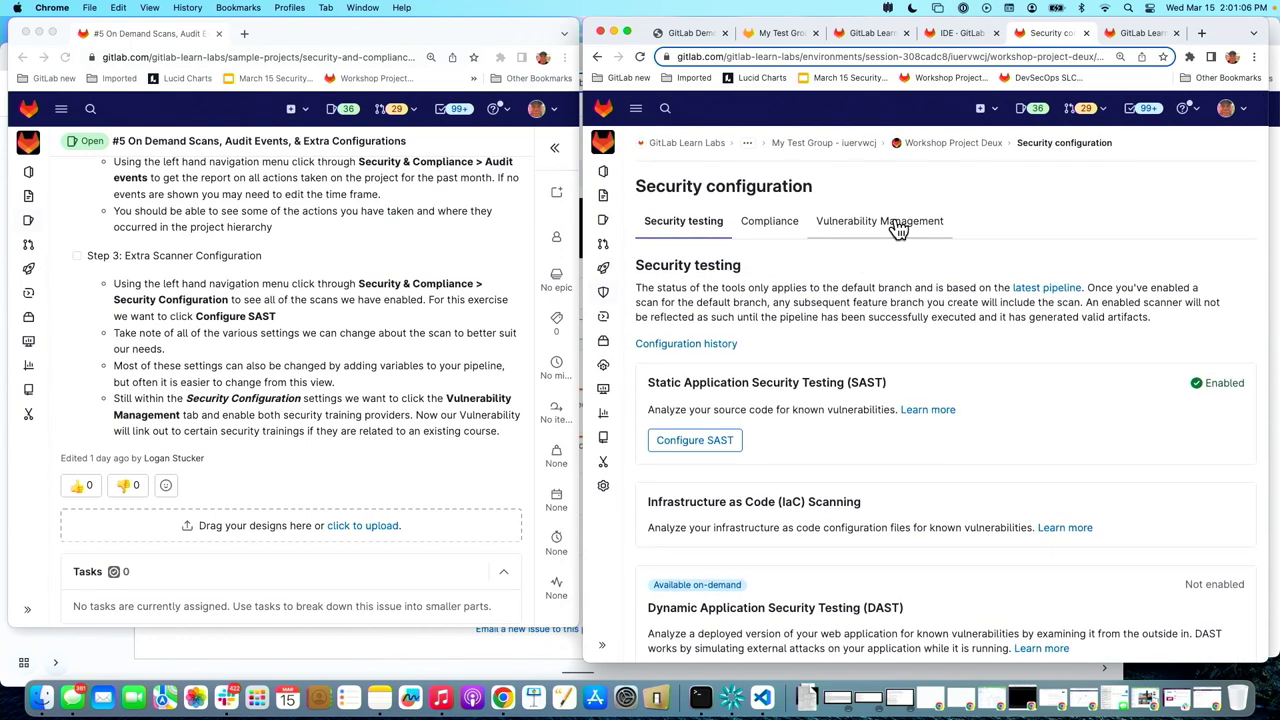
# Turn on Kontra and Secure Code Warrior training, making Secure Code Warrior primary.
pyautogui.click(896, 224)
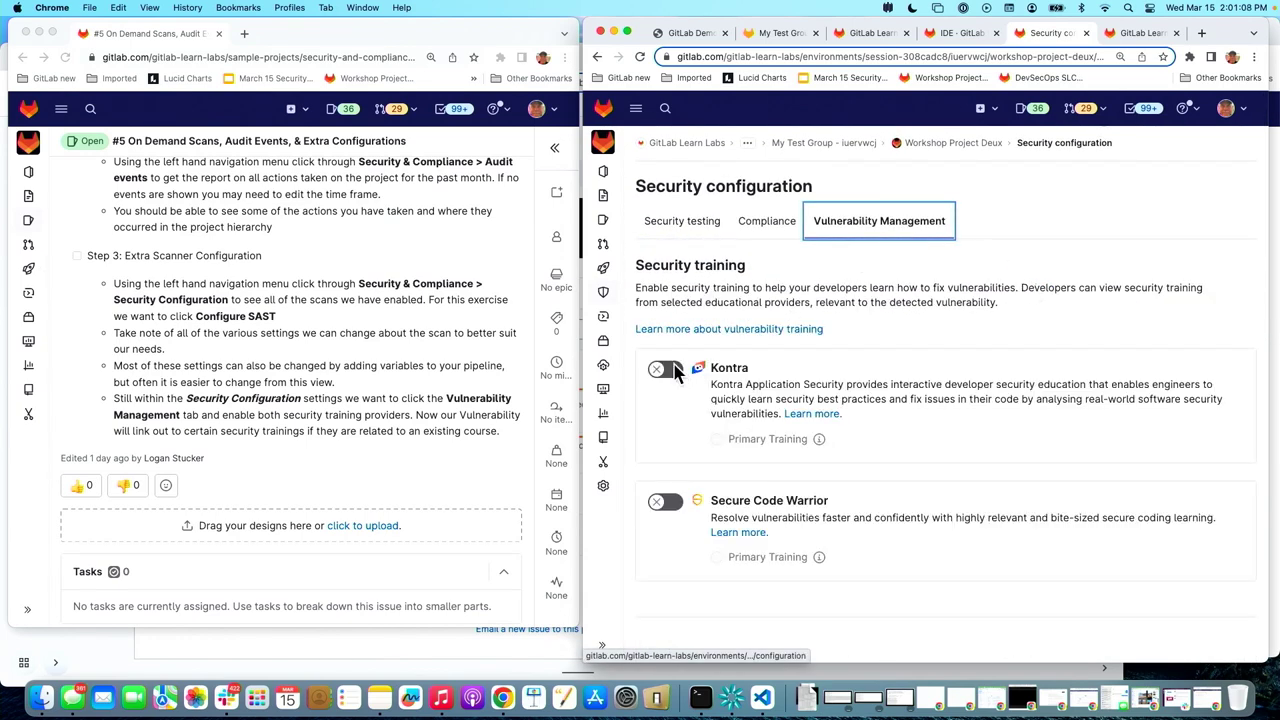
pyautogui.click(677, 370)
pyautogui.click(674, 506)
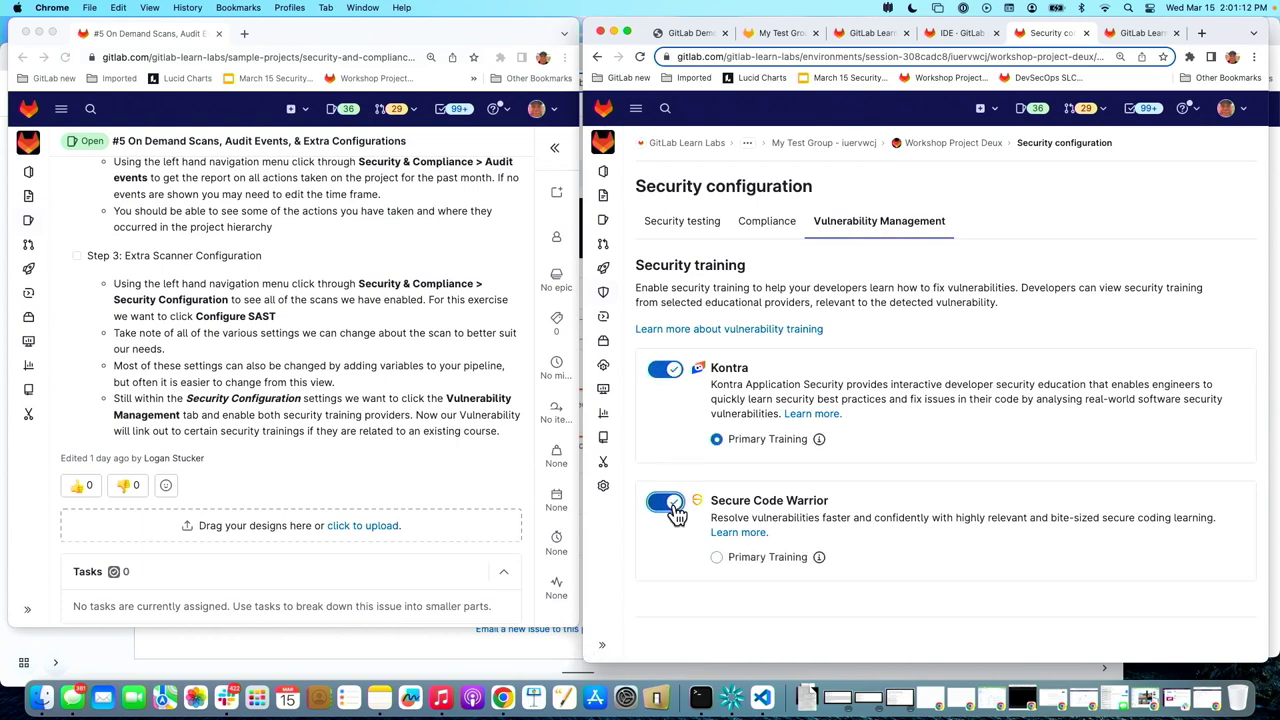
pyautogui.click(716, 560)
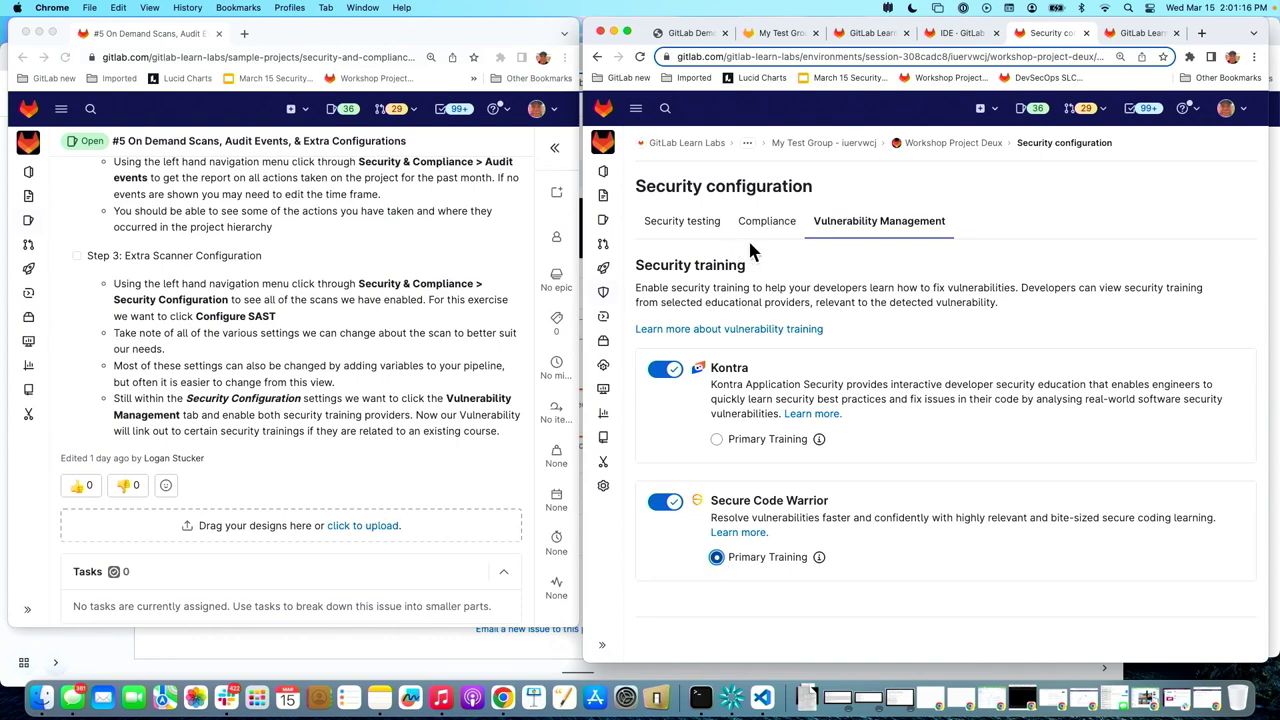
pyautogui.click(355, 462)
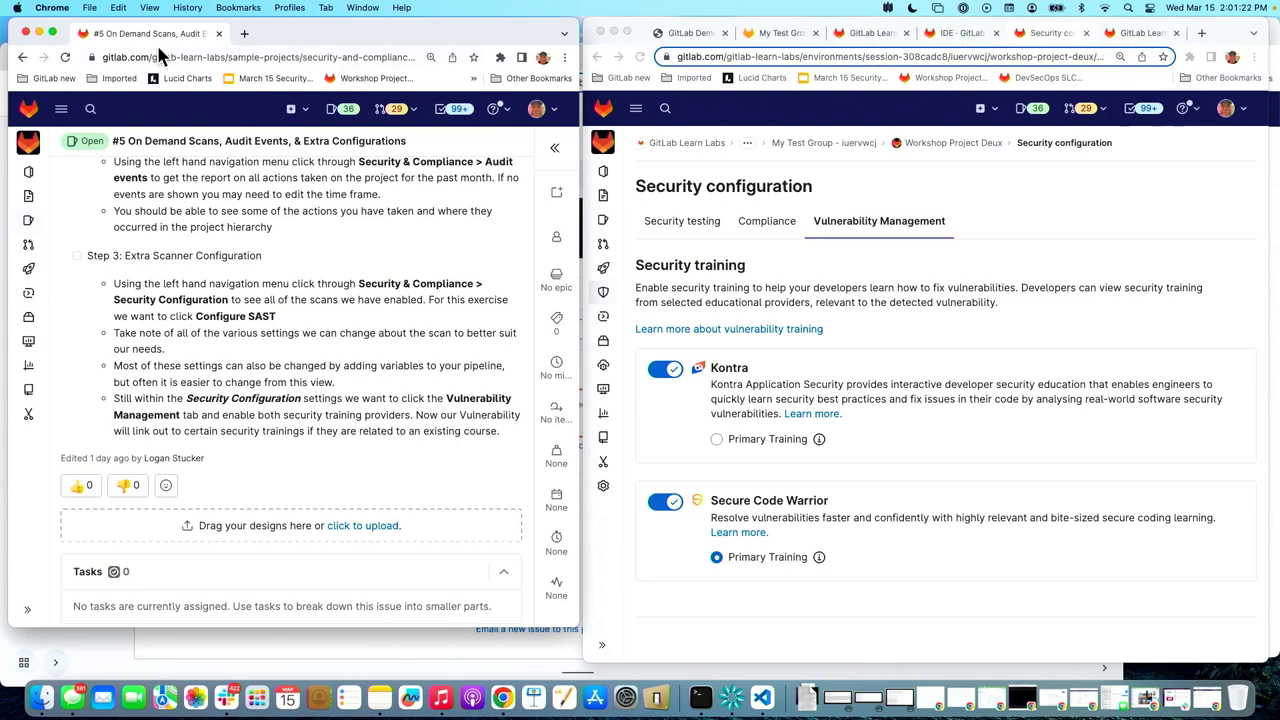
# Step the slides past Lap #6: Transfer Project and Roadmap to Final Lap.
pyautogui.click(298, 660)
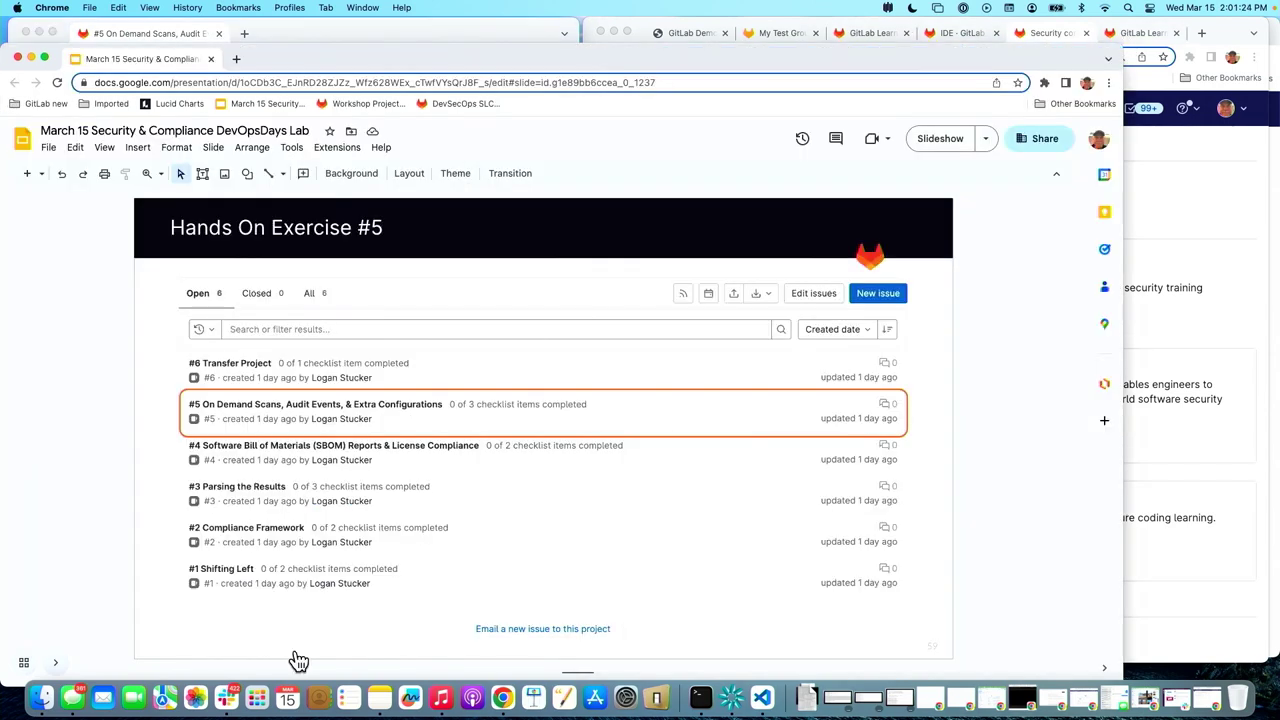
pyautogui.press('Down')
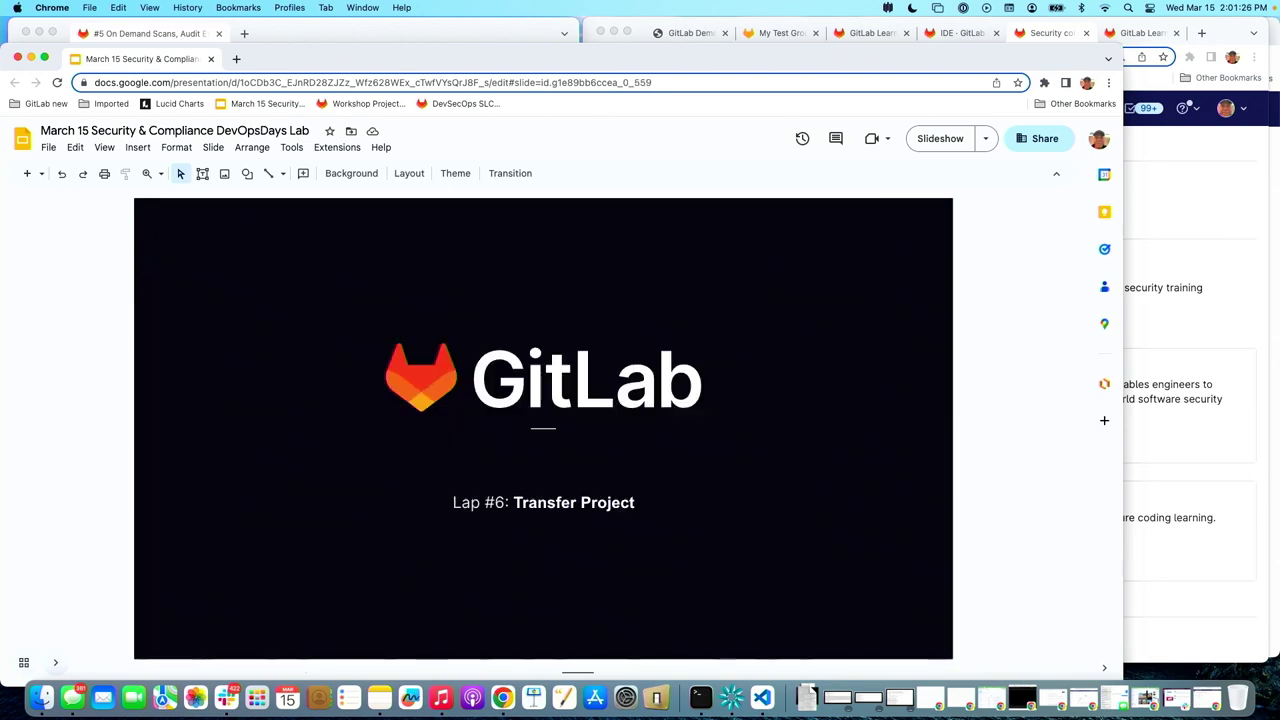
pyautogui.press('Down')
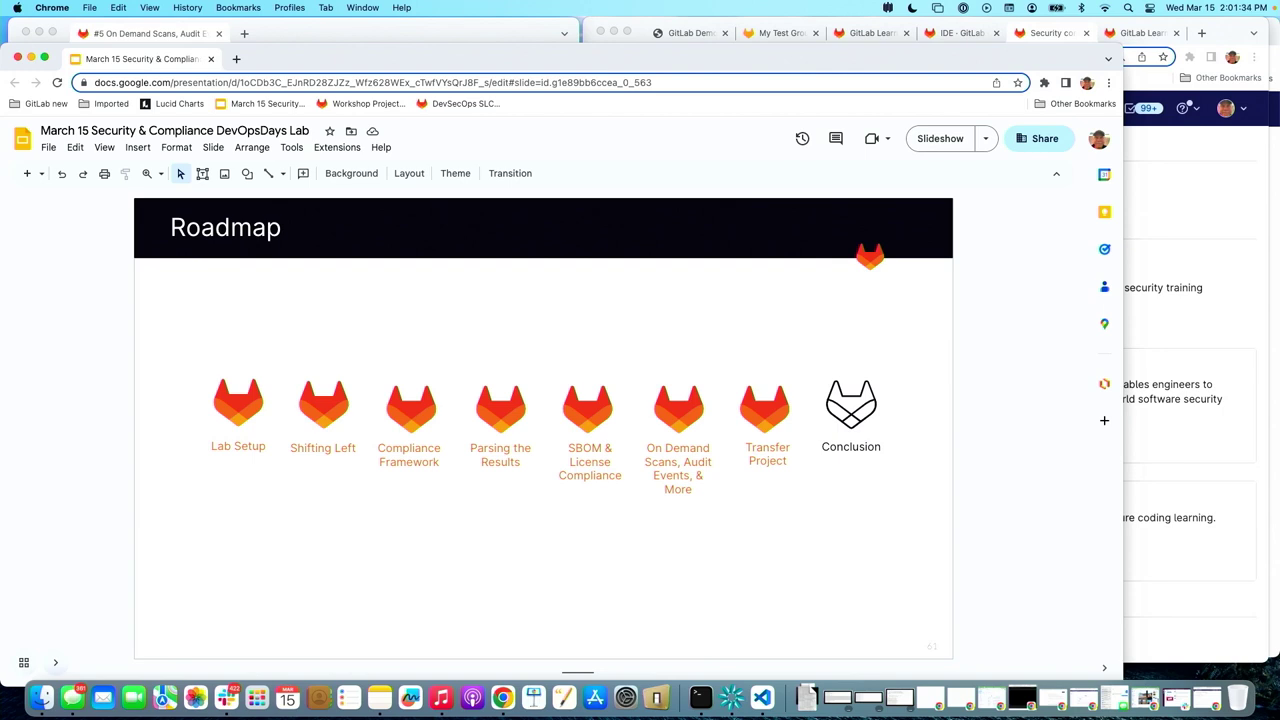
pyautogui.press('Down')
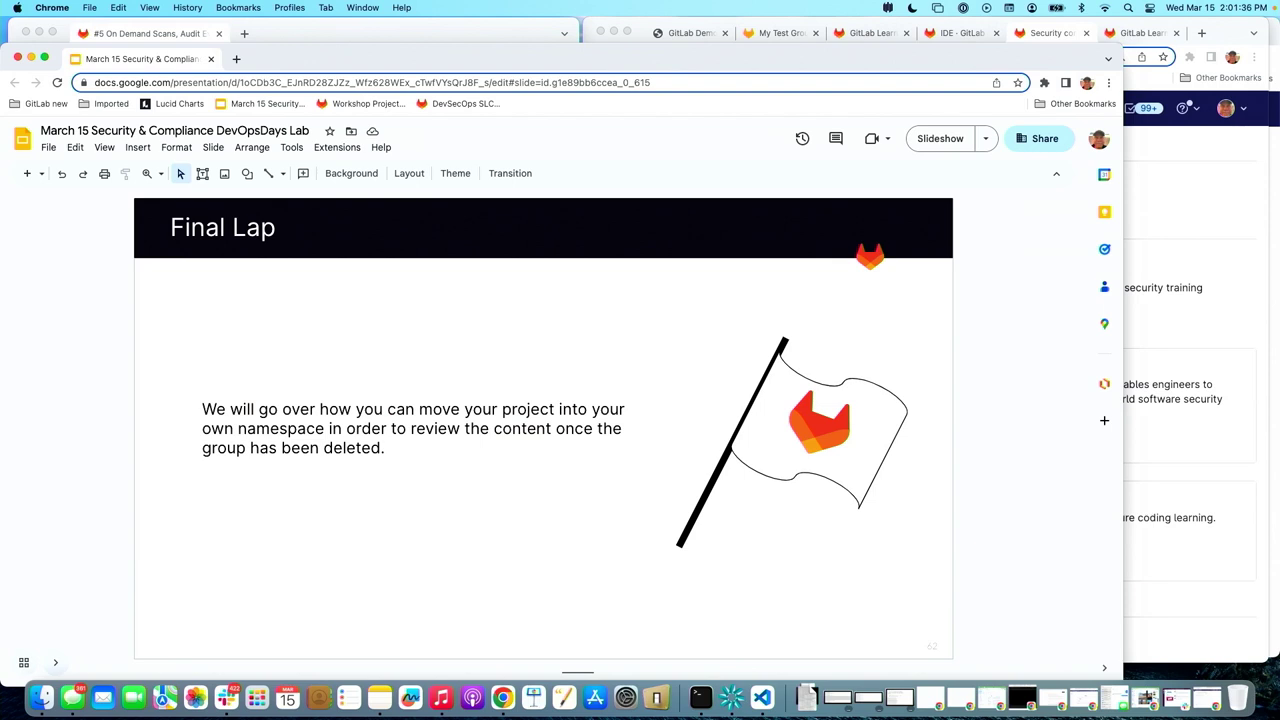
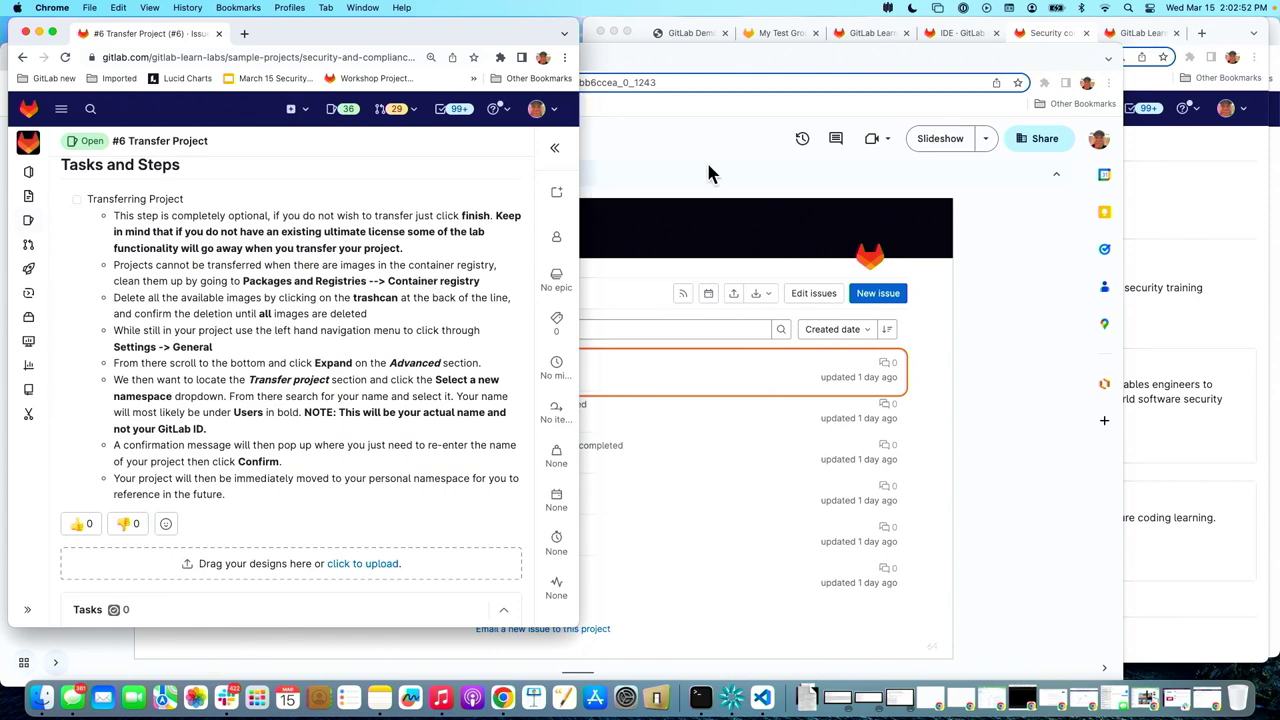
# Bring up Workshop Project Deux in GitLab and open its Container Registry.
pyautogui.click(1161, 194)
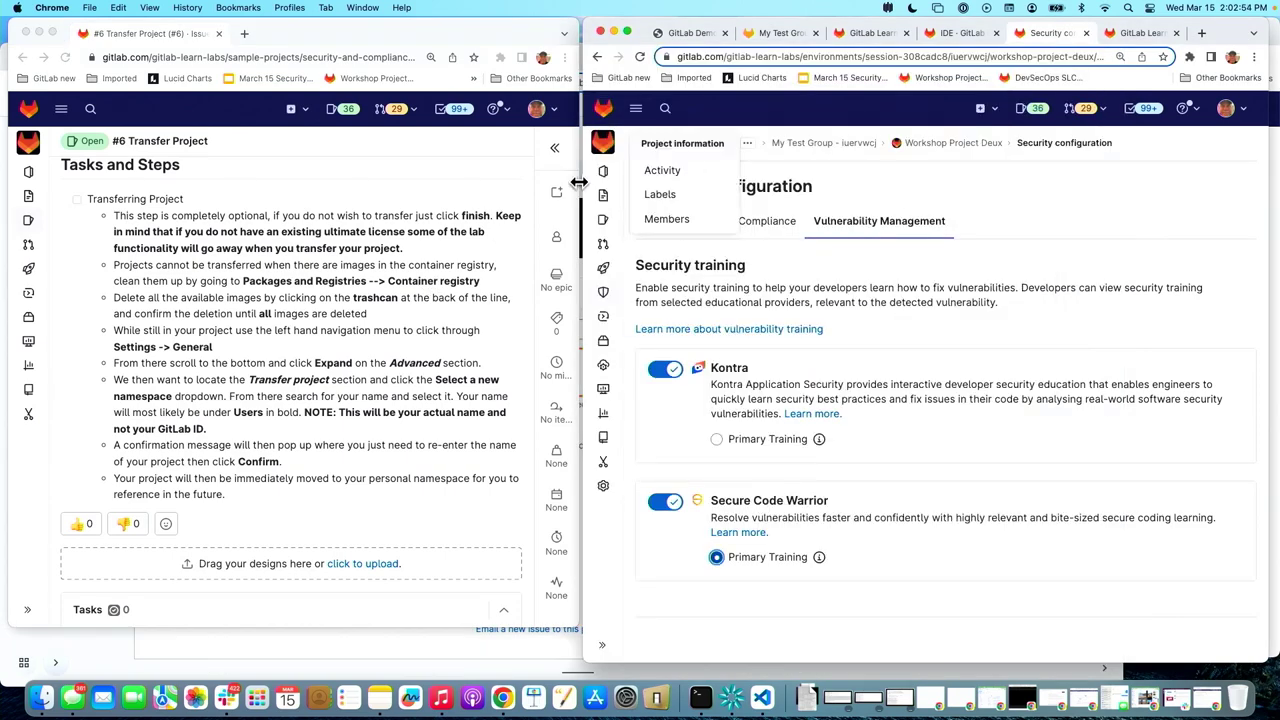
pyautogui.moveTo(606, 203)
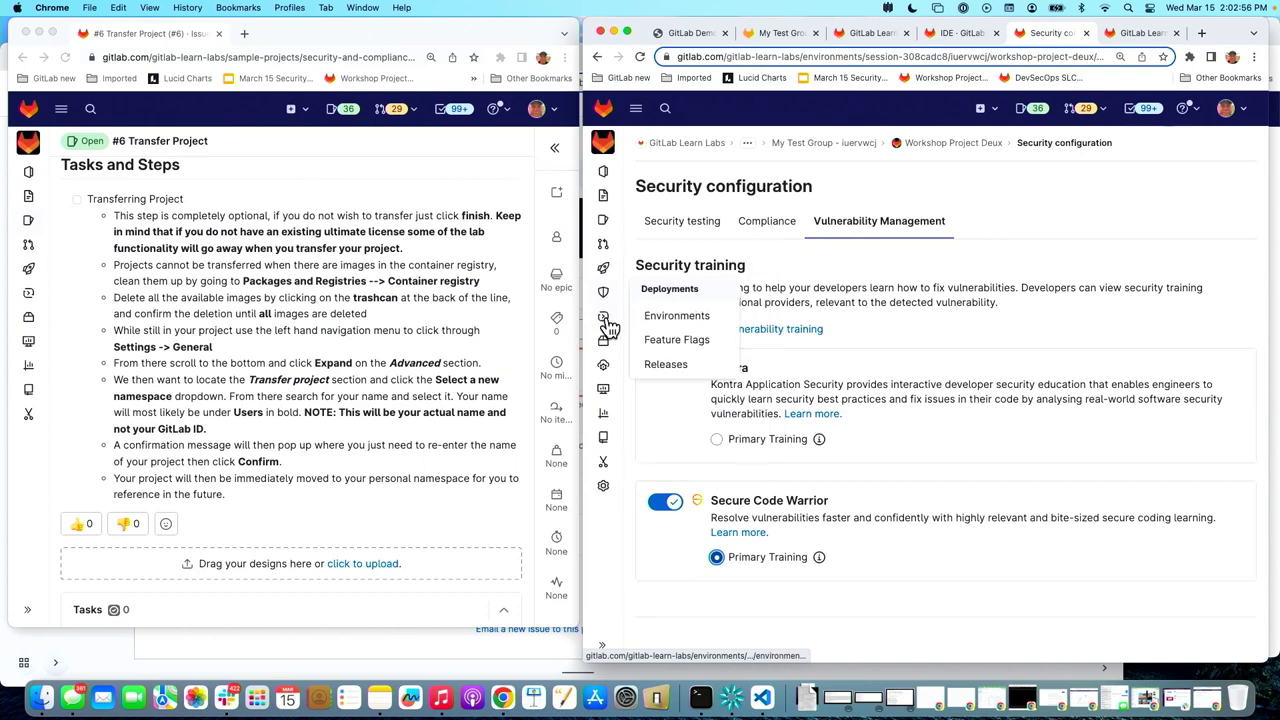
pyautogui.moveTo(606, 386)
pyautogui.moveTo(608, 357)
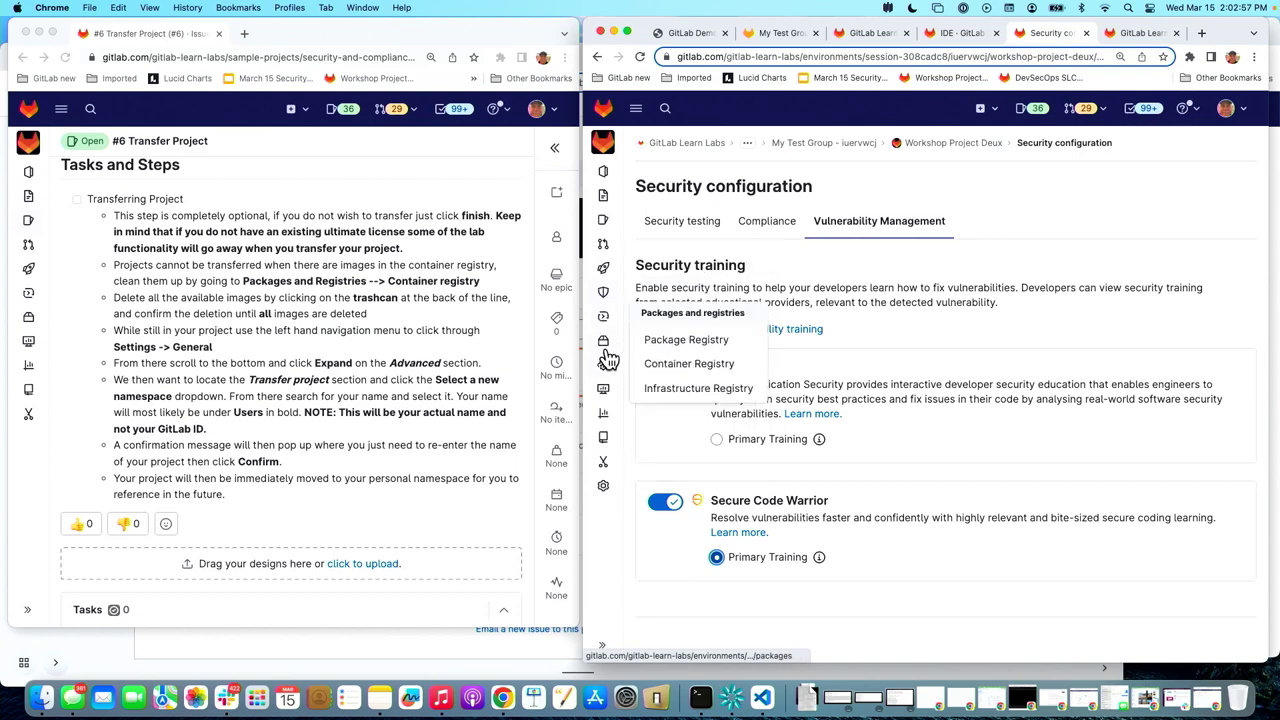
pyautogui.click(679, 370)
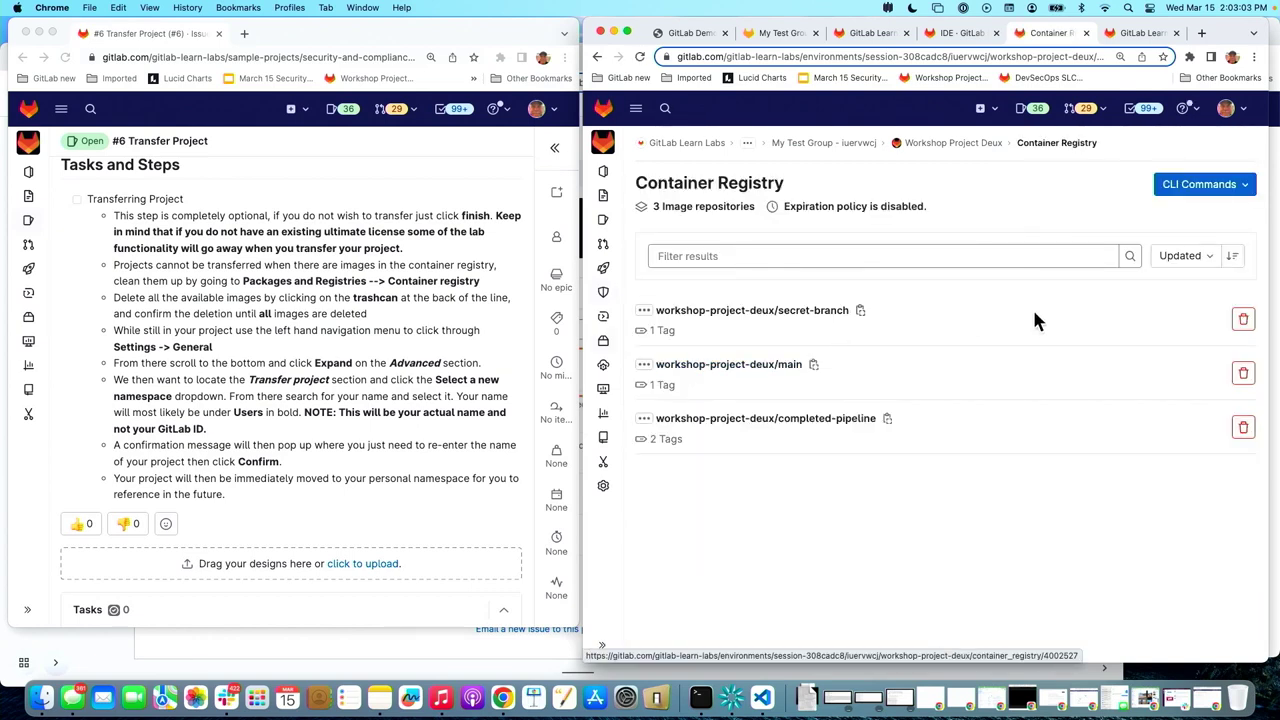
# Remove the secret-branch, main and completed-pipeline image repositories, confirming each removal.
pyautogui.click(1244, 322)
pyautogui.click(1085, 428)
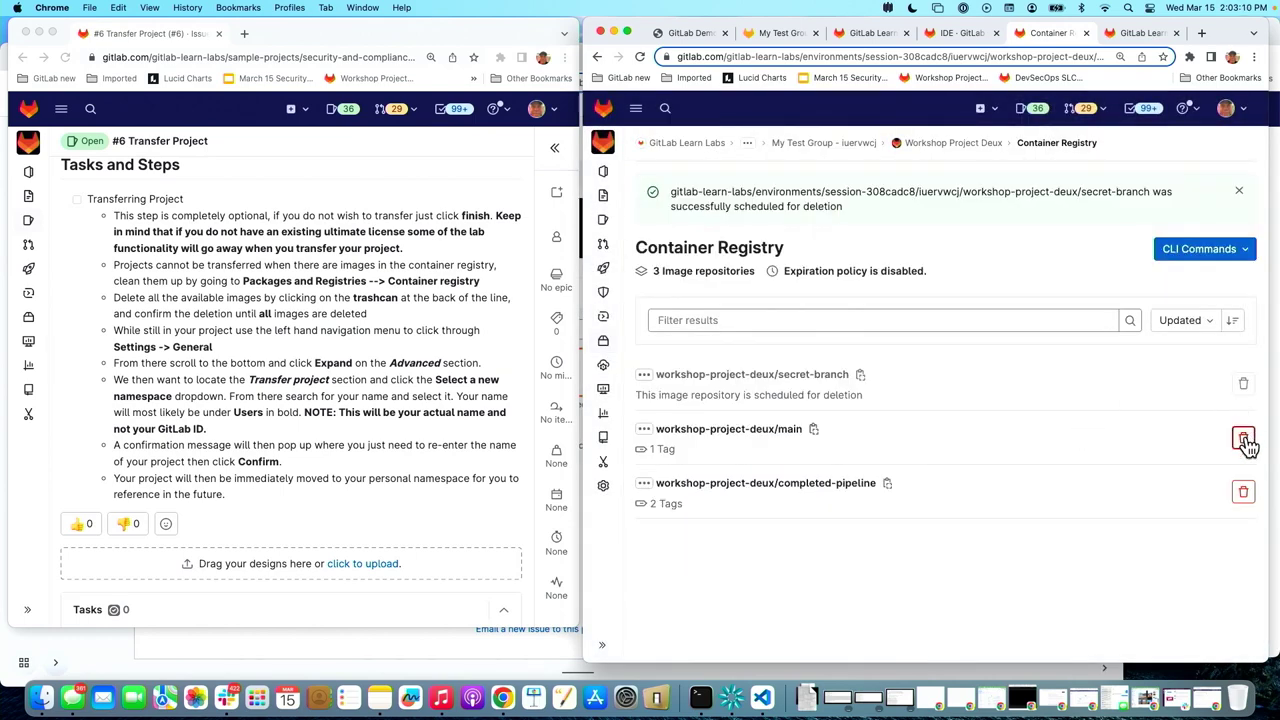
pyautogui.click(1243, 436)
pyautogui.click(1078, 428)
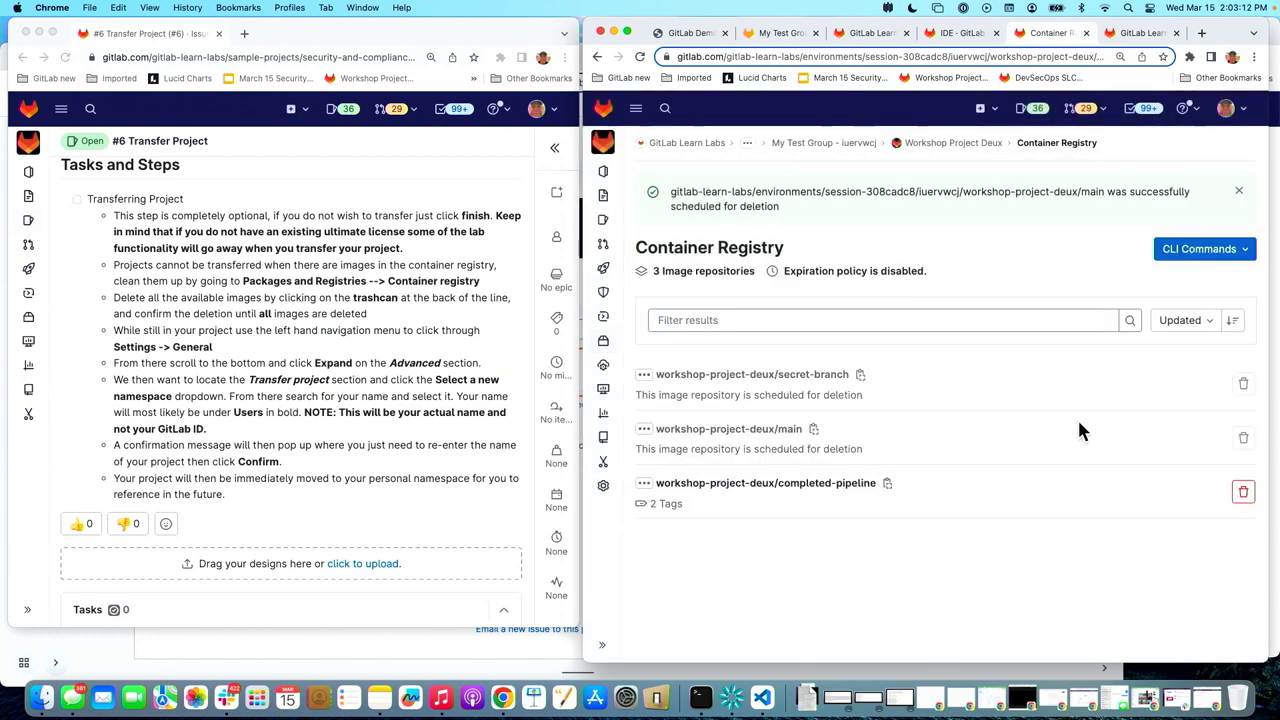
pyautogui.click(1243, 493)
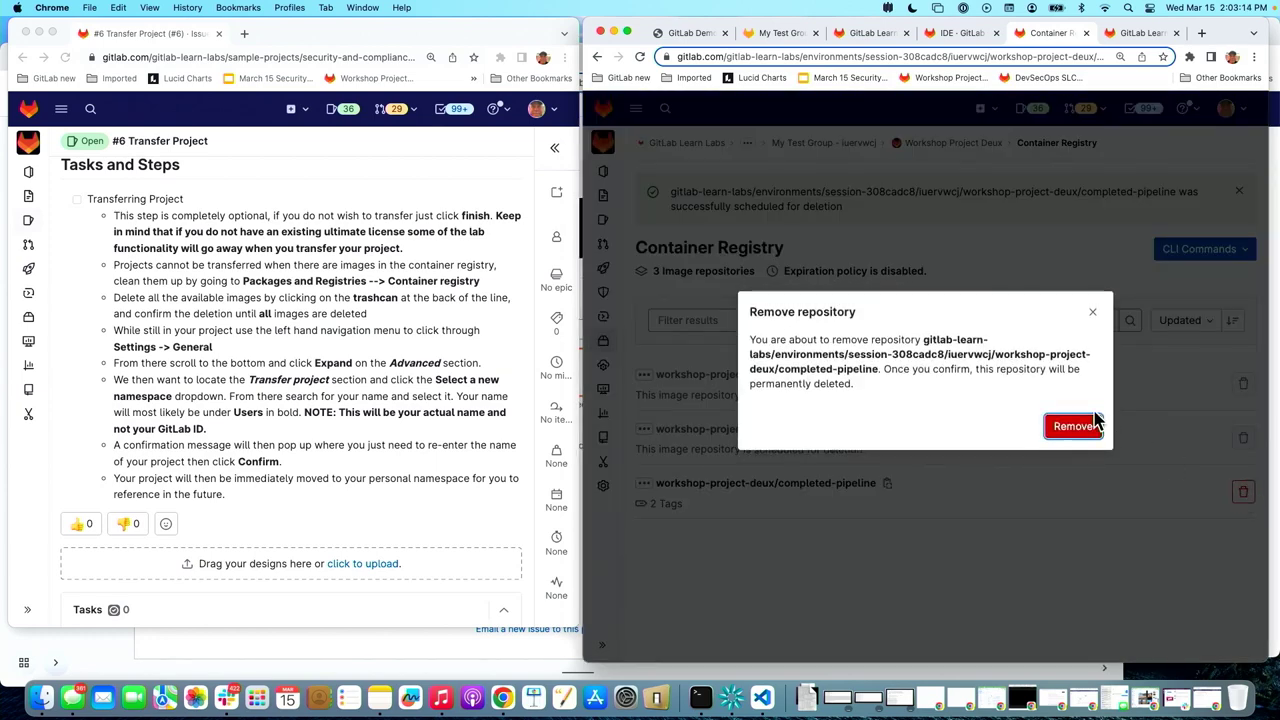
pyautogui.click(1079, 430)
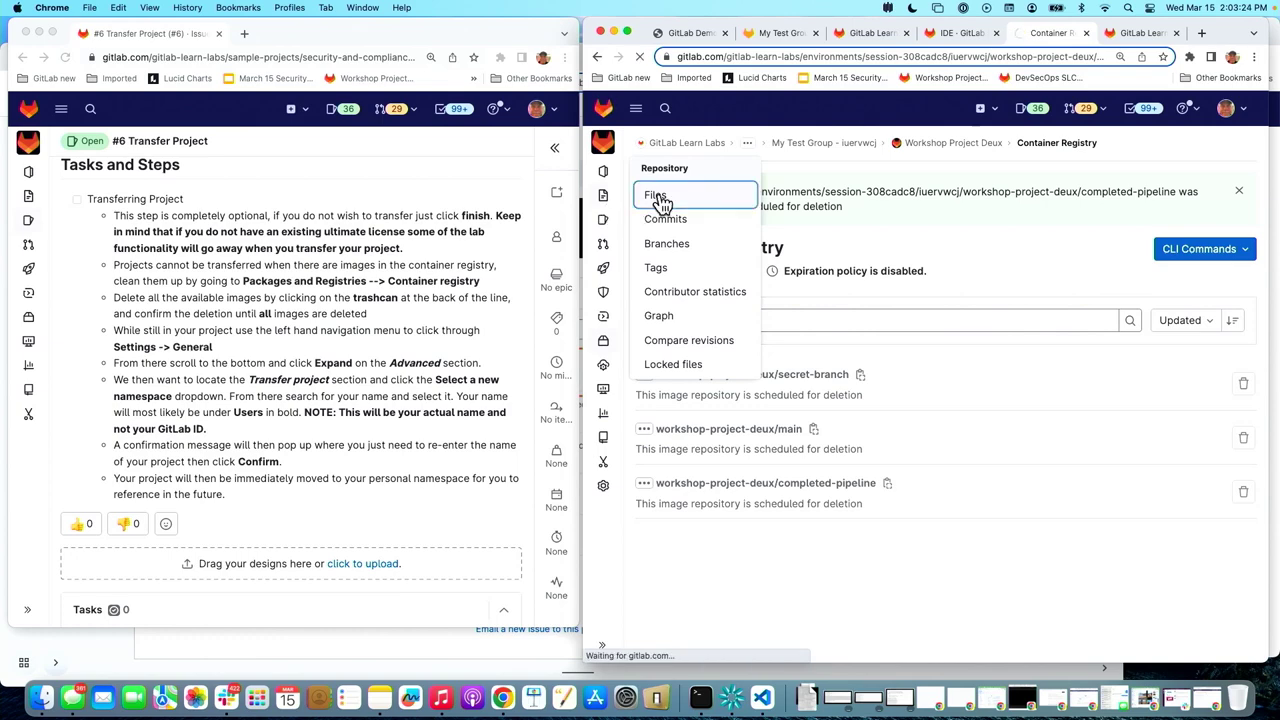
# Open .gitlab-ci.yml from the repository files, highlight docker:latest on line 1, and scroll through its stages.
pyautogui.click(658, 197)
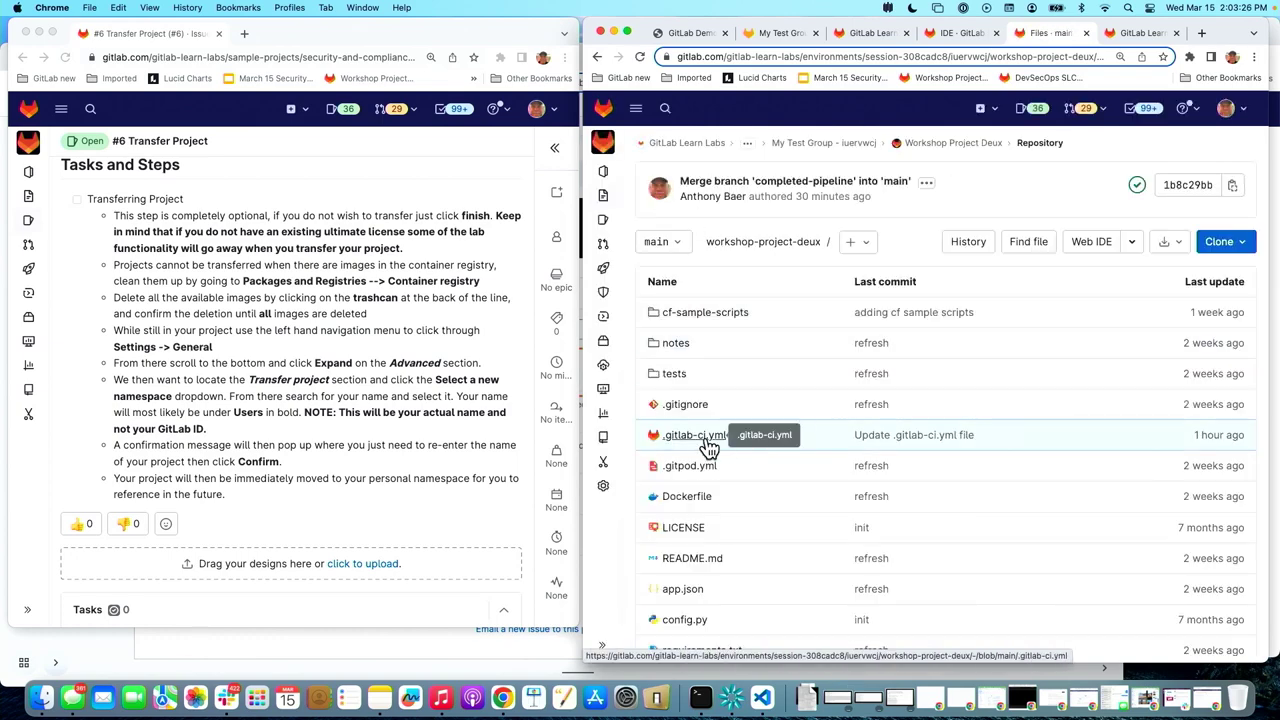
pyautogui.click(704, 437)
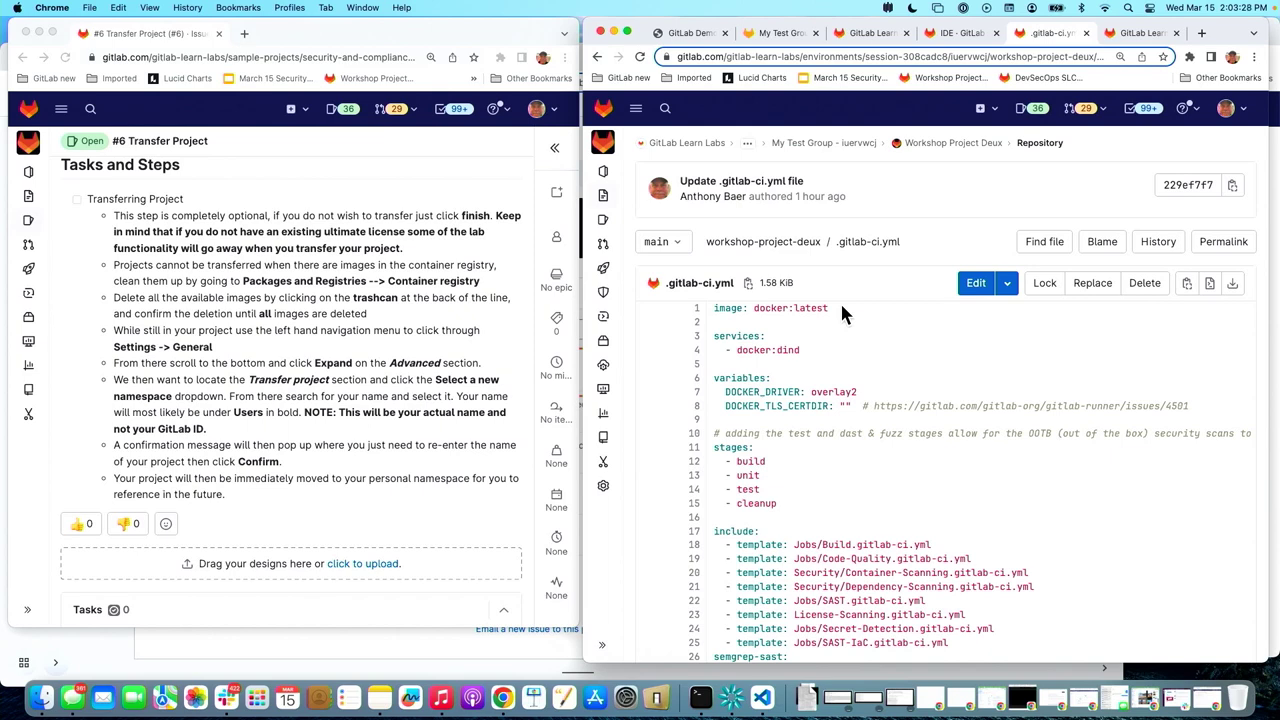
pyautogui.moveTo(842, 310); pyautogui.dragTo(775, 313)
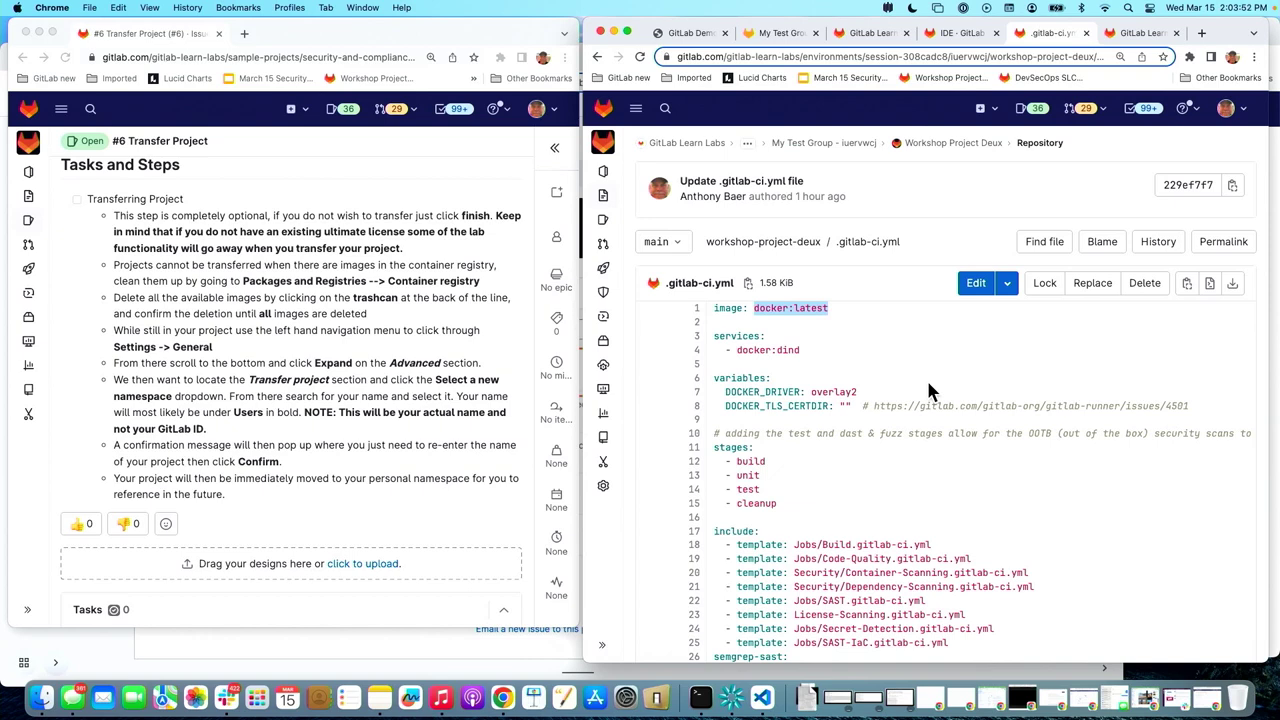
pyautogui.scroll(-5, 1016, 499)
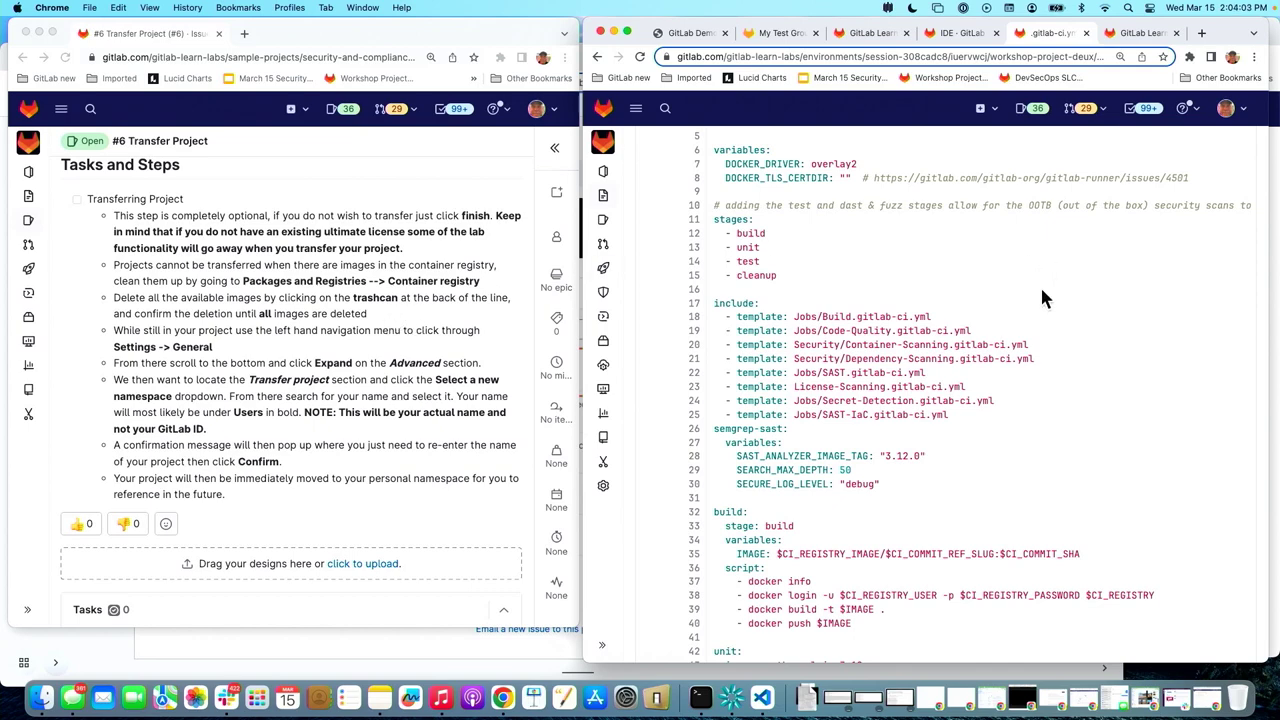
# Open General settings, expand the Advanced section, and scroll down to Transfer project.
pyautogui.click(604, 488)
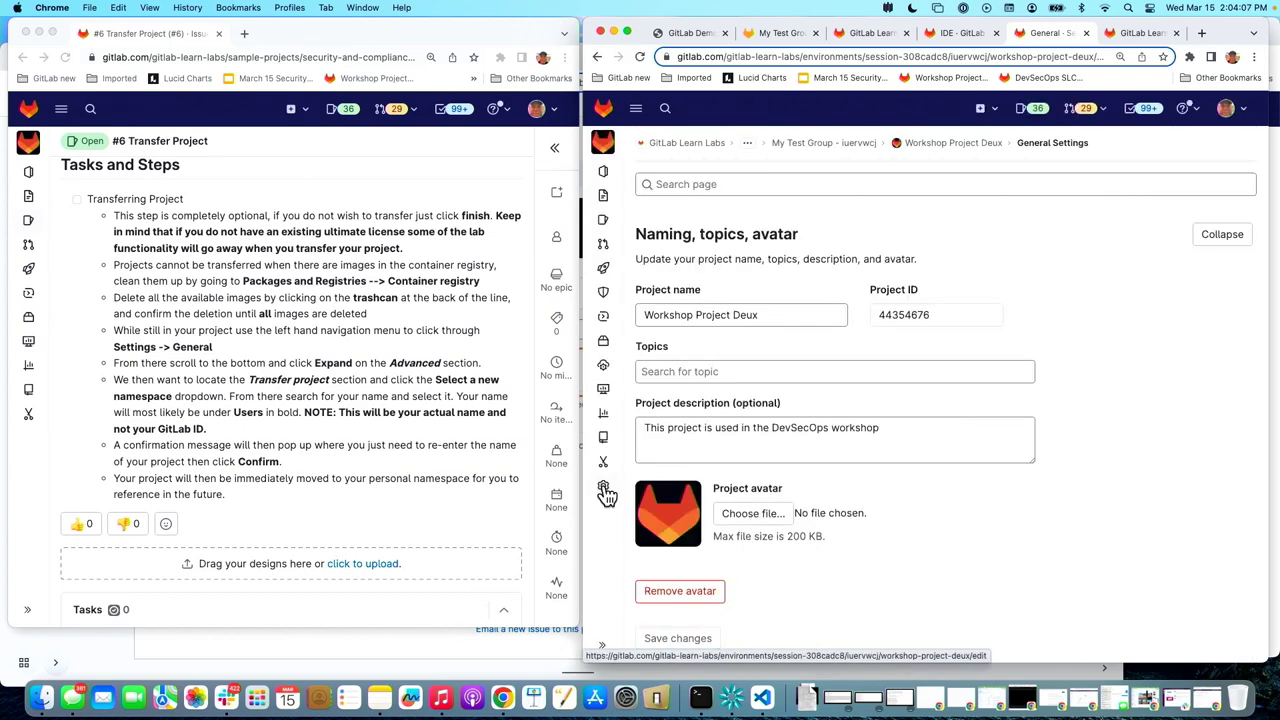
pyautogui.scroll(-10, 1089, 400)
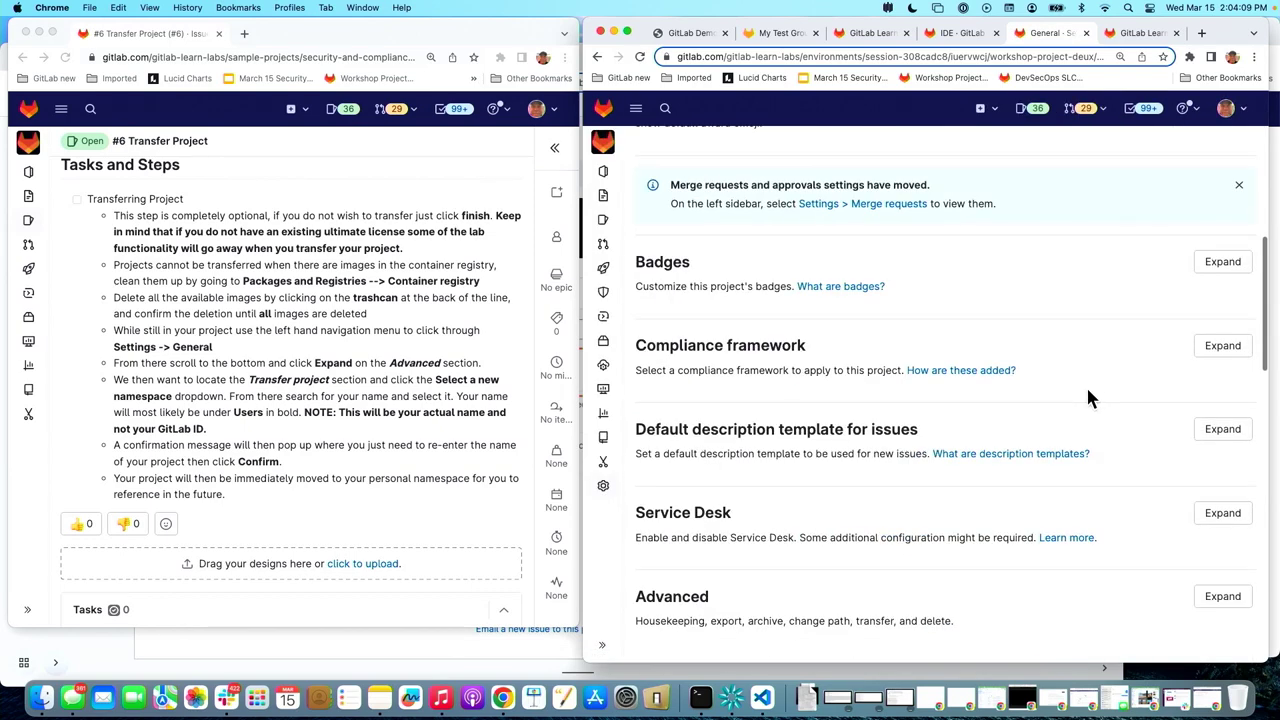
pyautogui.click(1228, 426)
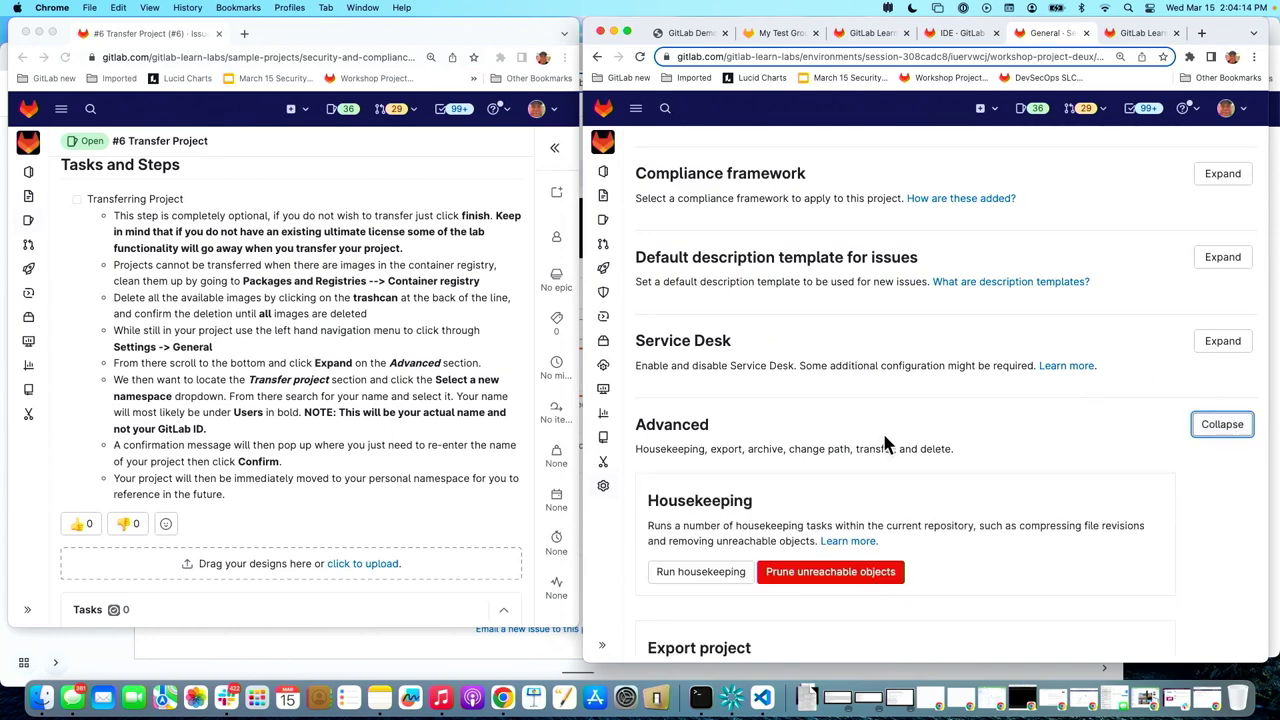
pyautogui.scroll(-5, 850, 442)
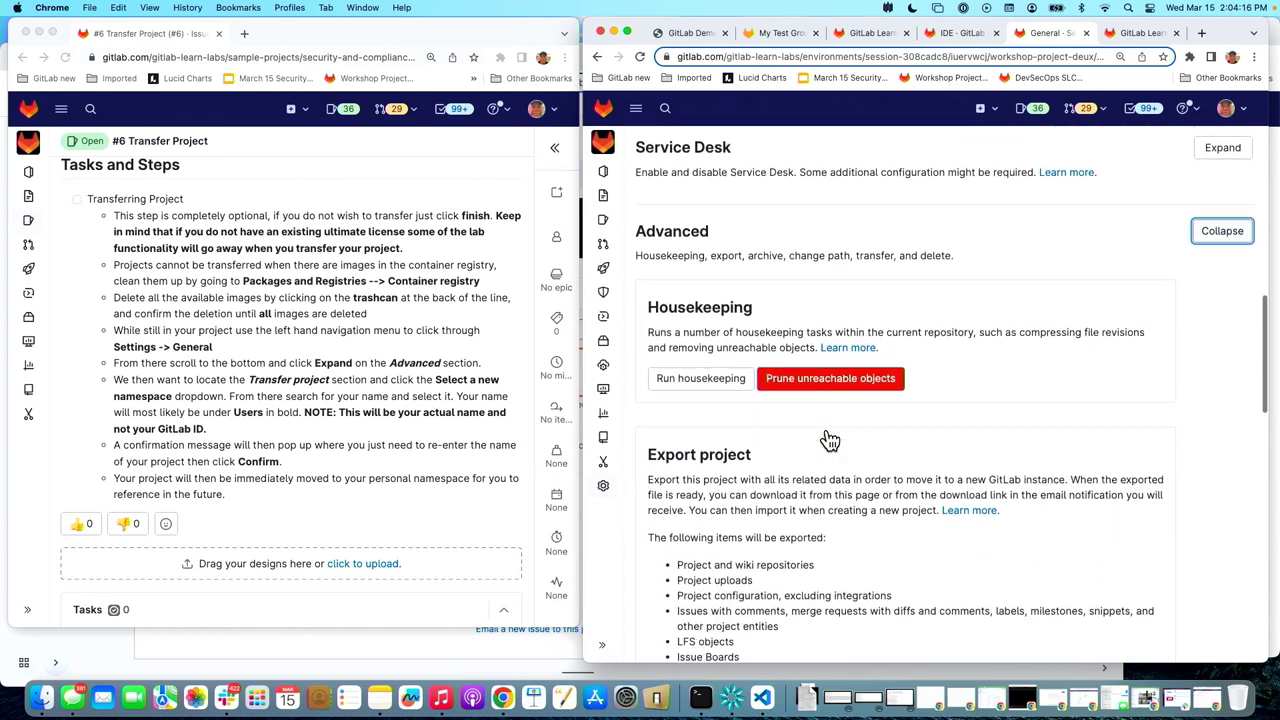
pyautogui.scroll(-4, 826, 430)
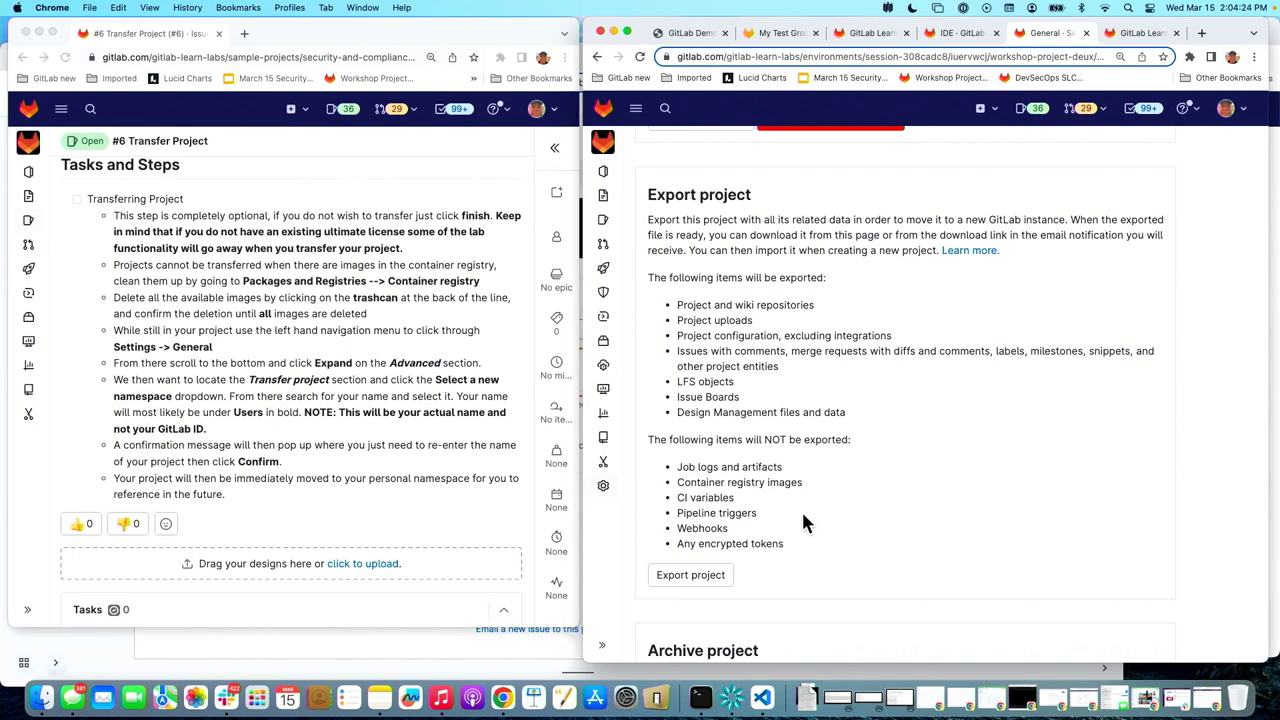
pyautogui.scroll(-10, 801, 509)
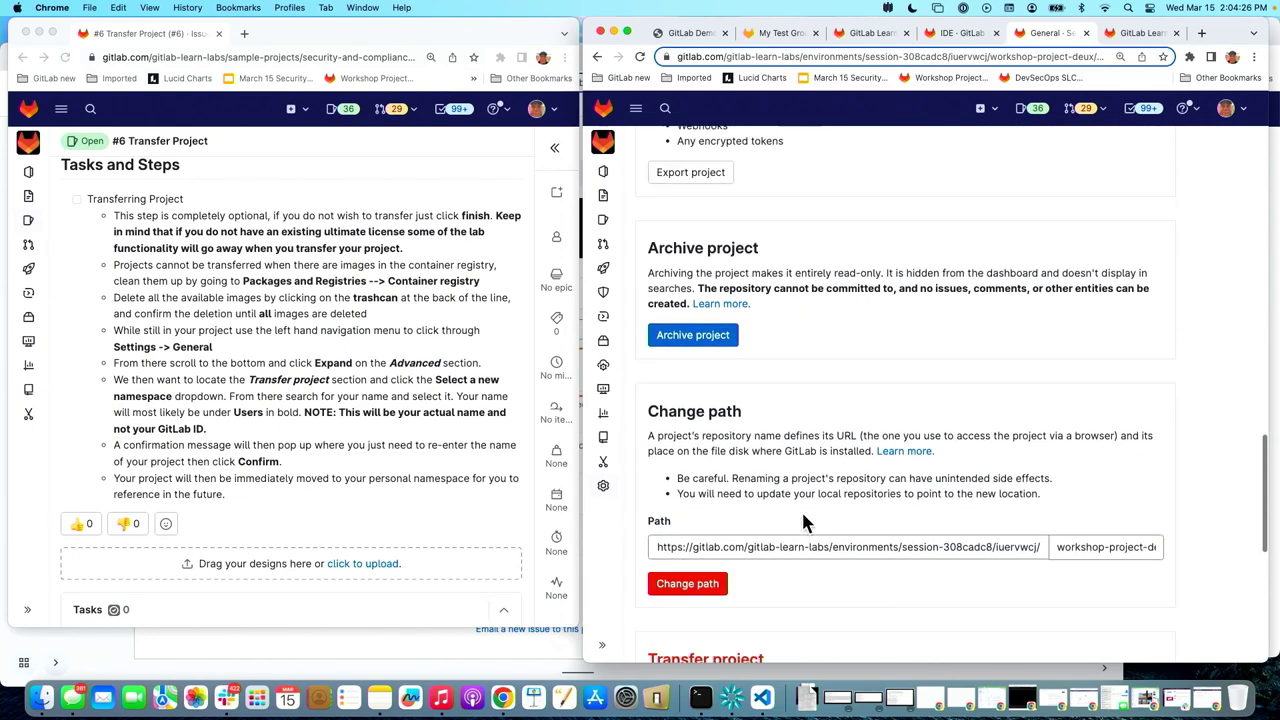
pyautogui.scroll(-4, 801, 509)
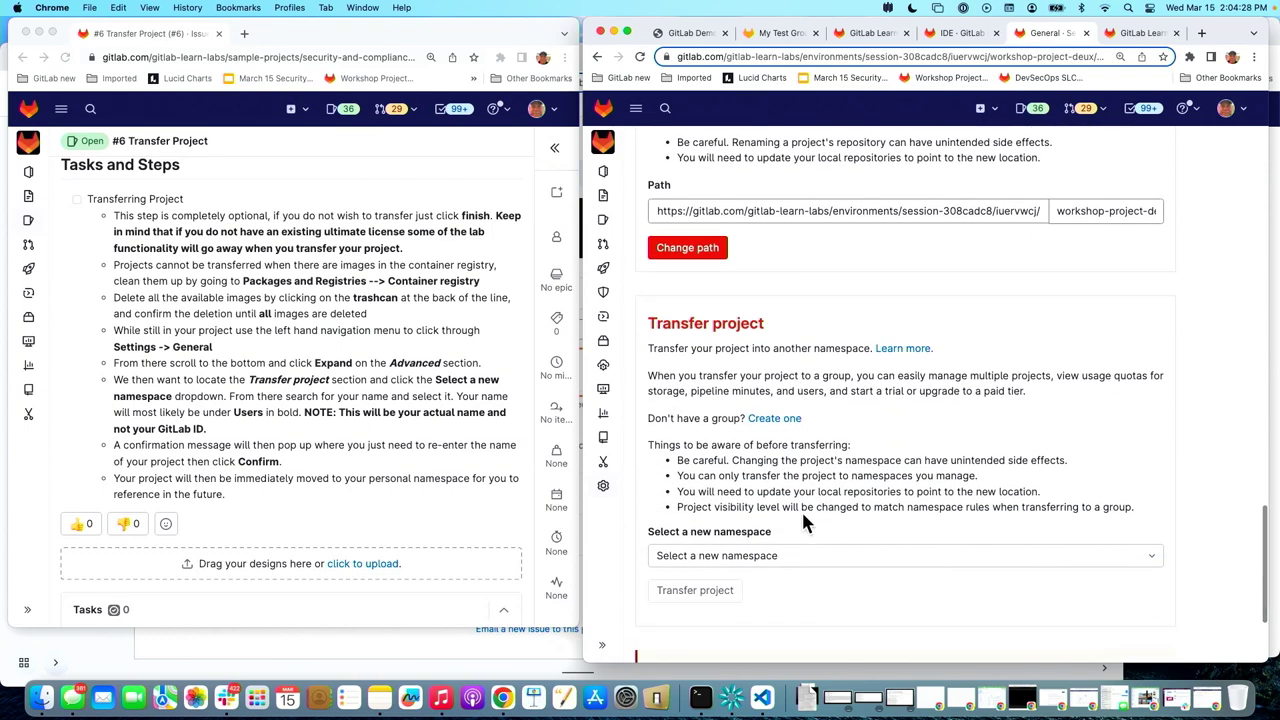
# Open the new-namespace picker and search it, briefly checking the project overview and policies tabs.
pyautogui.click(1151, 563)
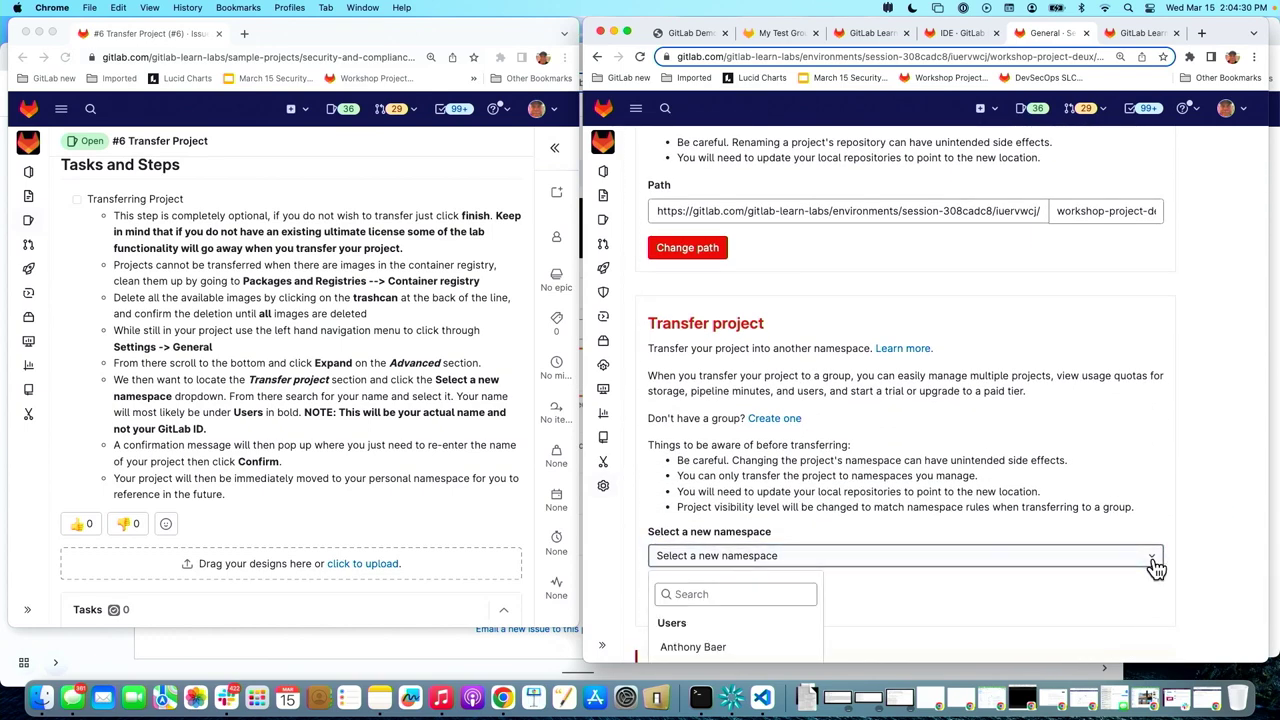
pyautogui.scroll(-2, 1155, 567)
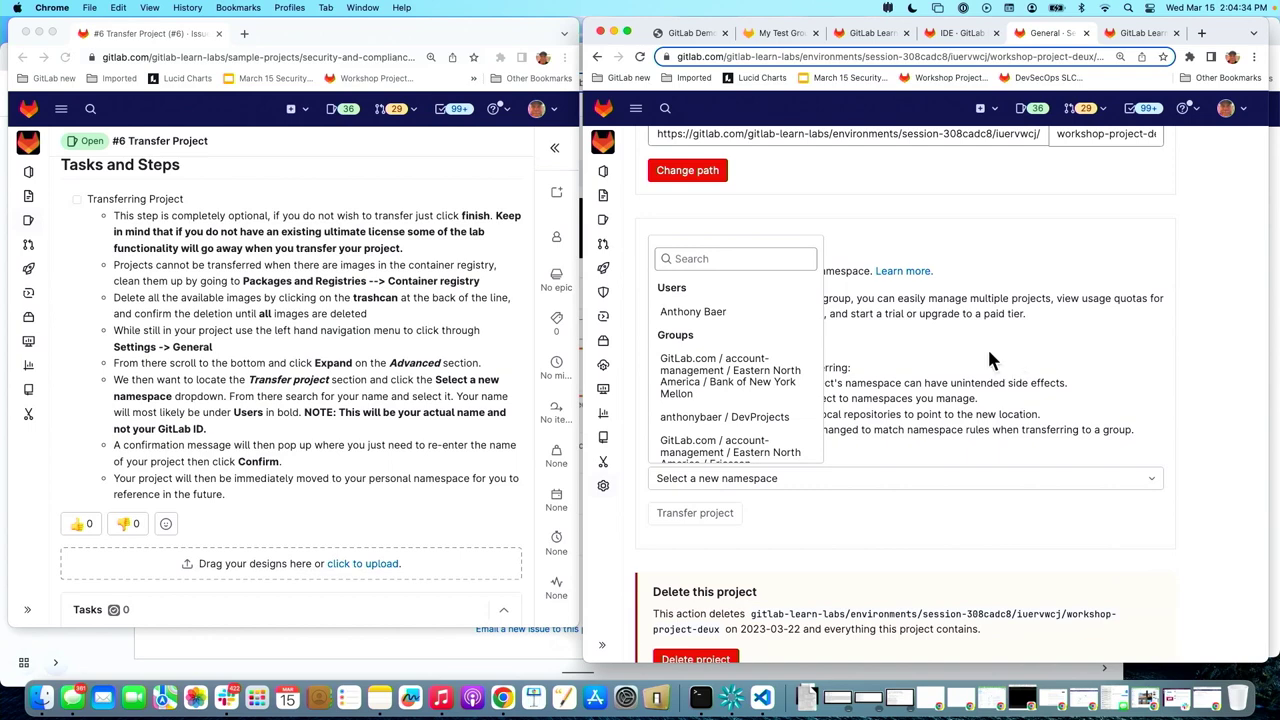
pyautogui.click(749, 261)
pyautogui.write('iue')
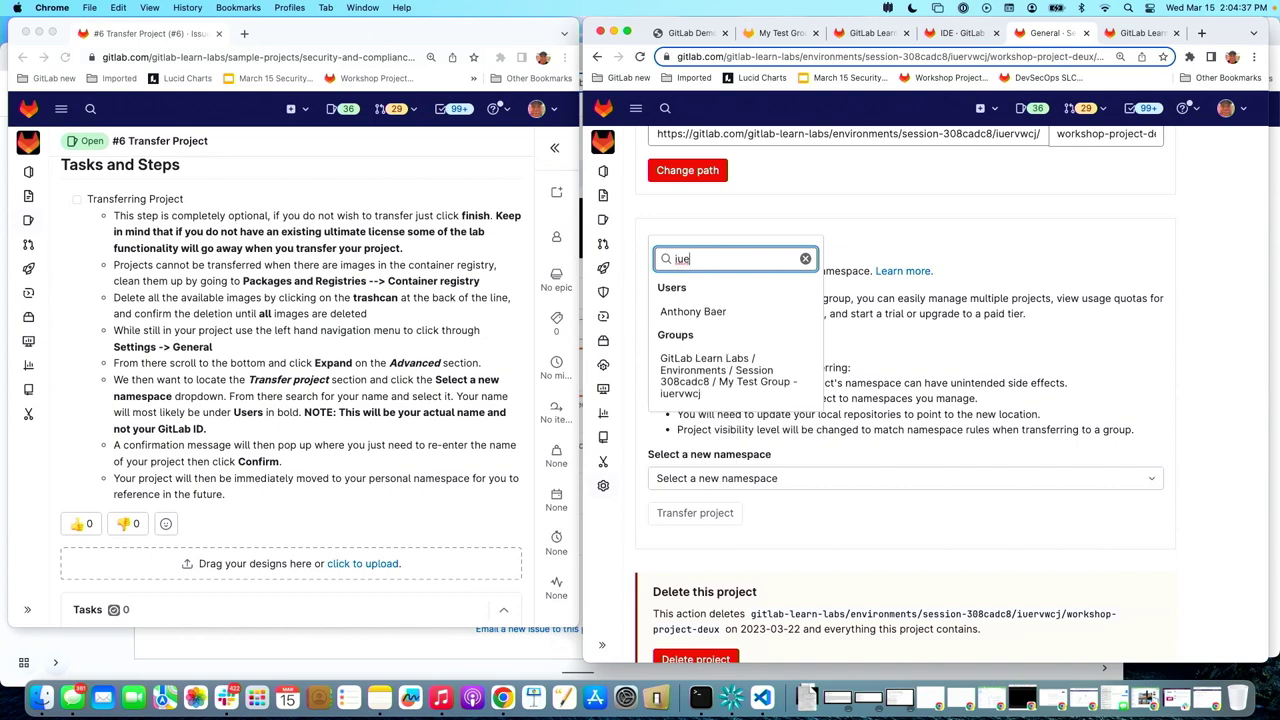
pyautogui.press('BackSpace')
pyautogui.press('BackSpace')
pyautogui.press('BackSpace')
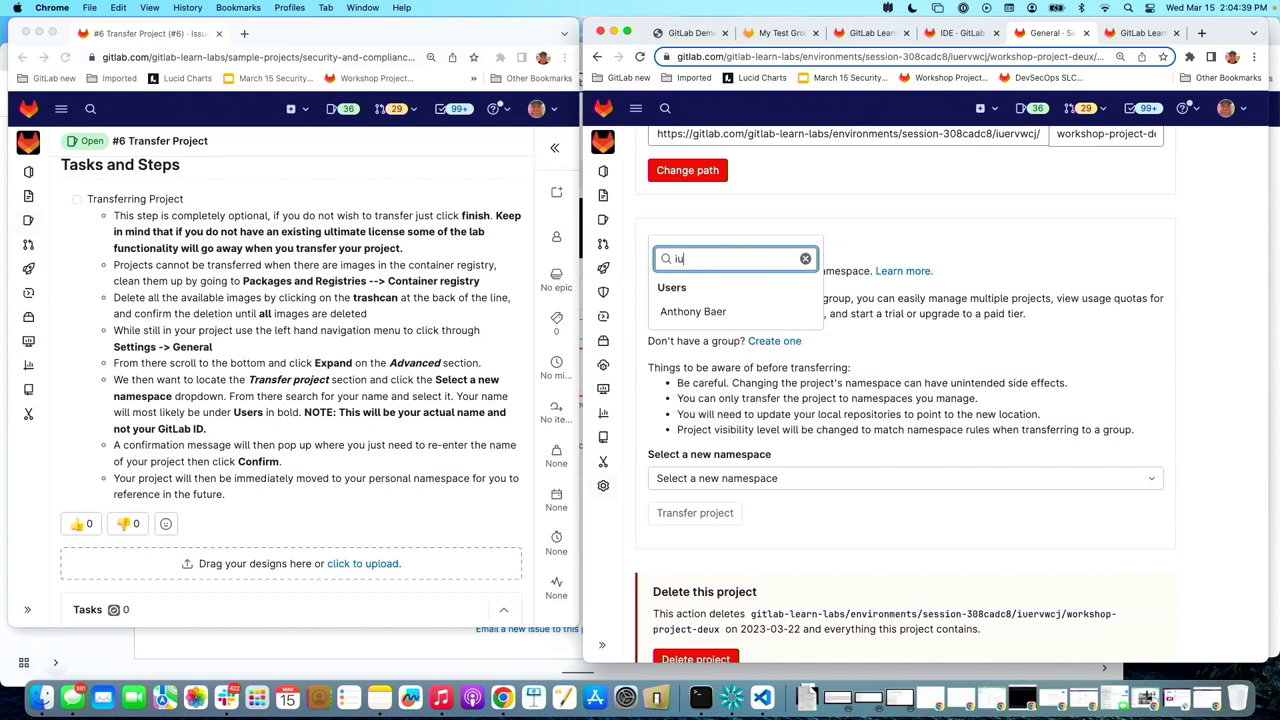
pyautogui.write('i')
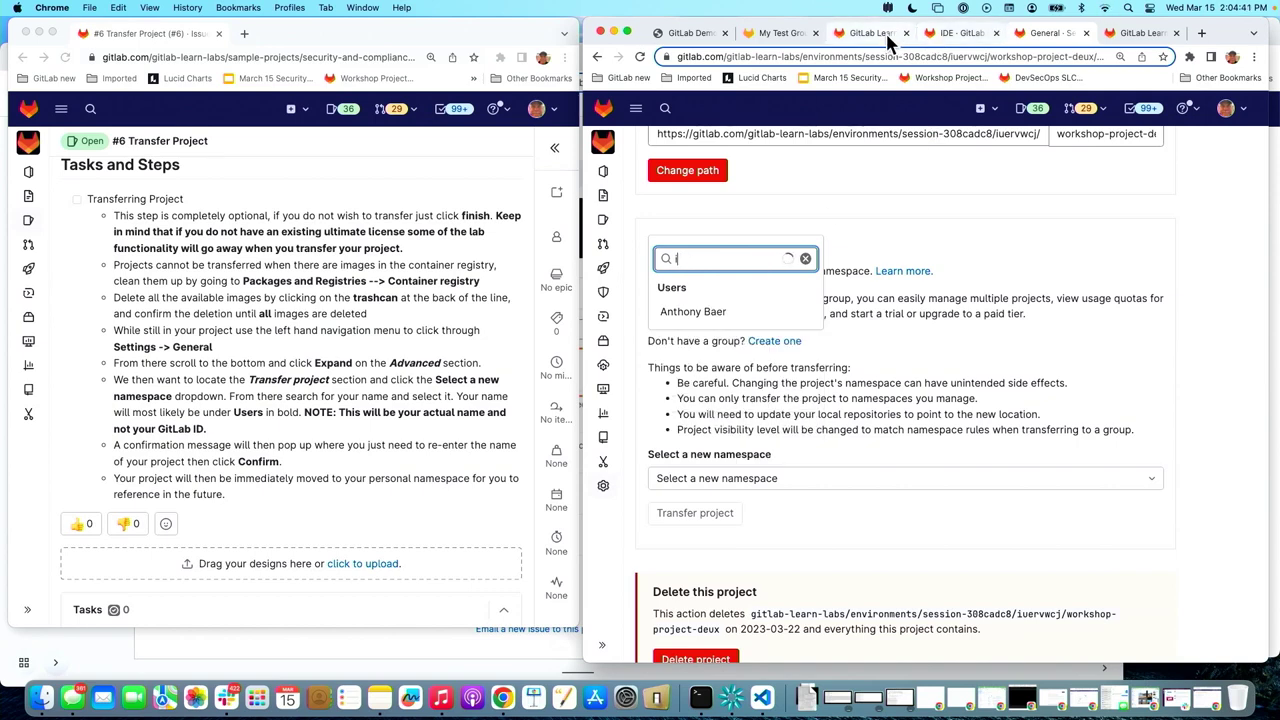
pyautogui.click(876, 34)
pyautogui.click(1140, 34)
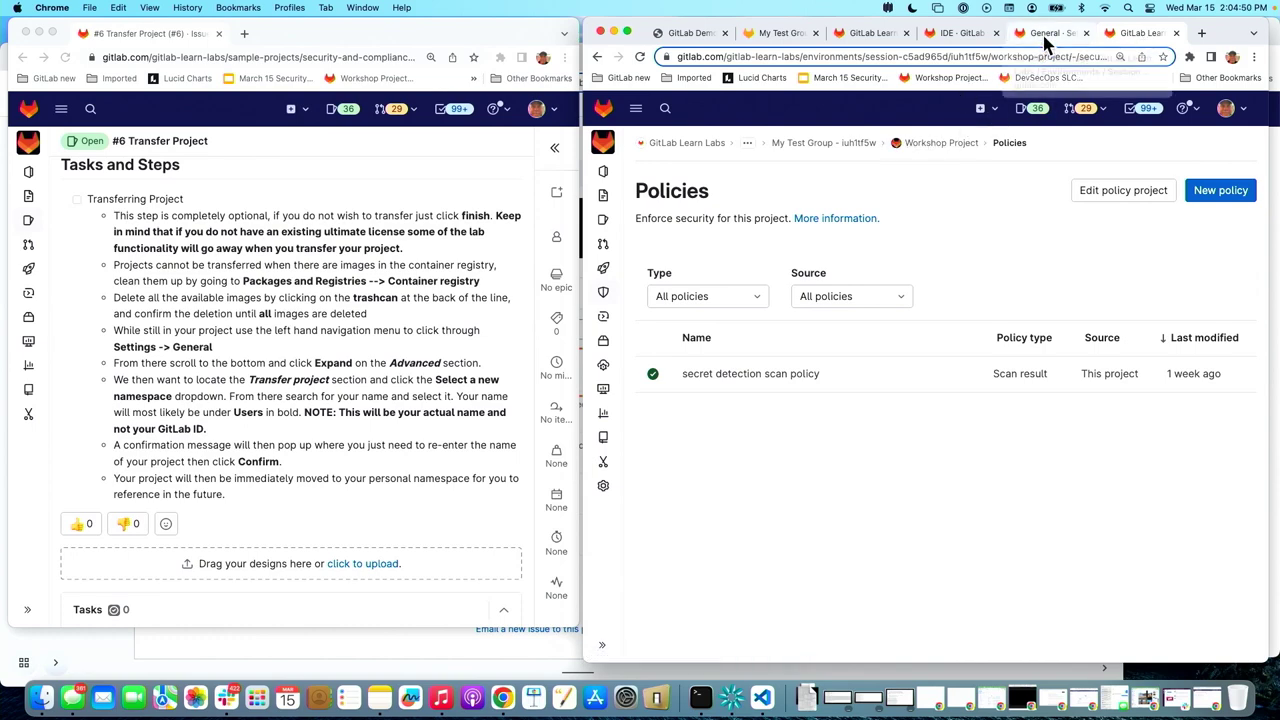
pyautogui.click(1045, 40)
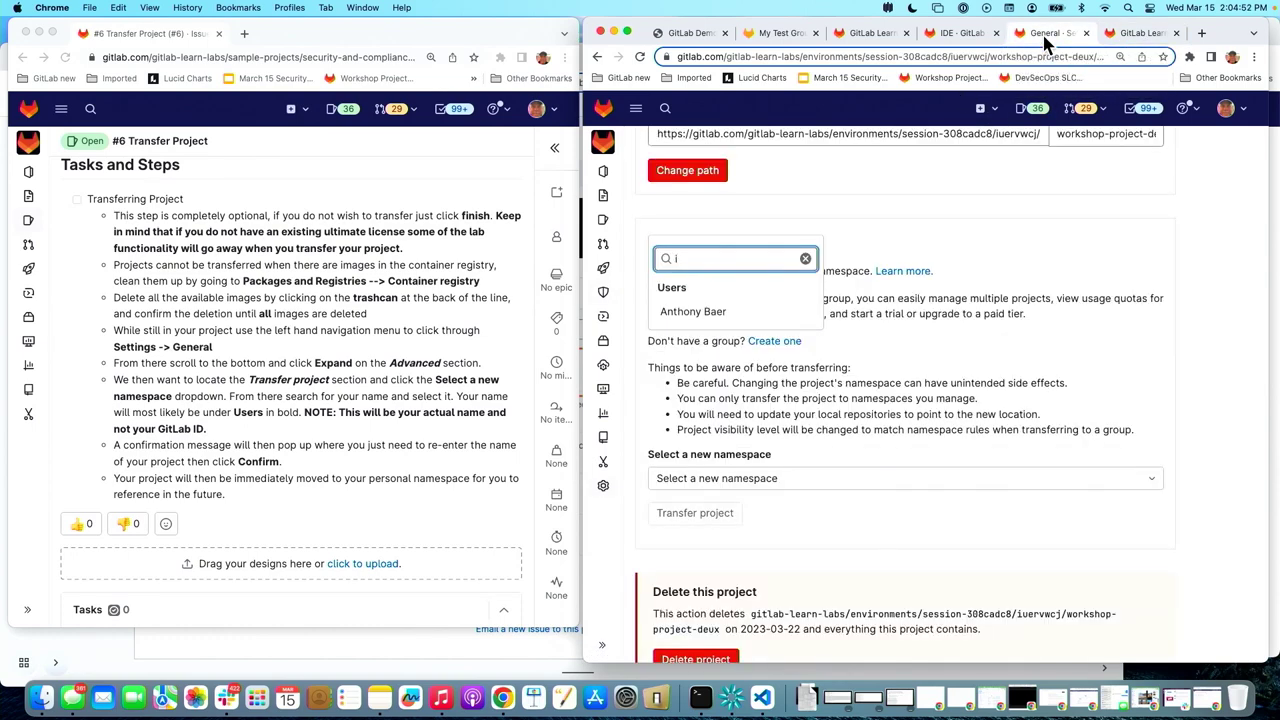
# Choose the personal user namespace as the transfer destination instead of a personal group.
pyautogui.write('luh')
pyautogui.press('BackSpace')
pyautogui.press('BackSpace')
pyautogui.press('BackSpace')
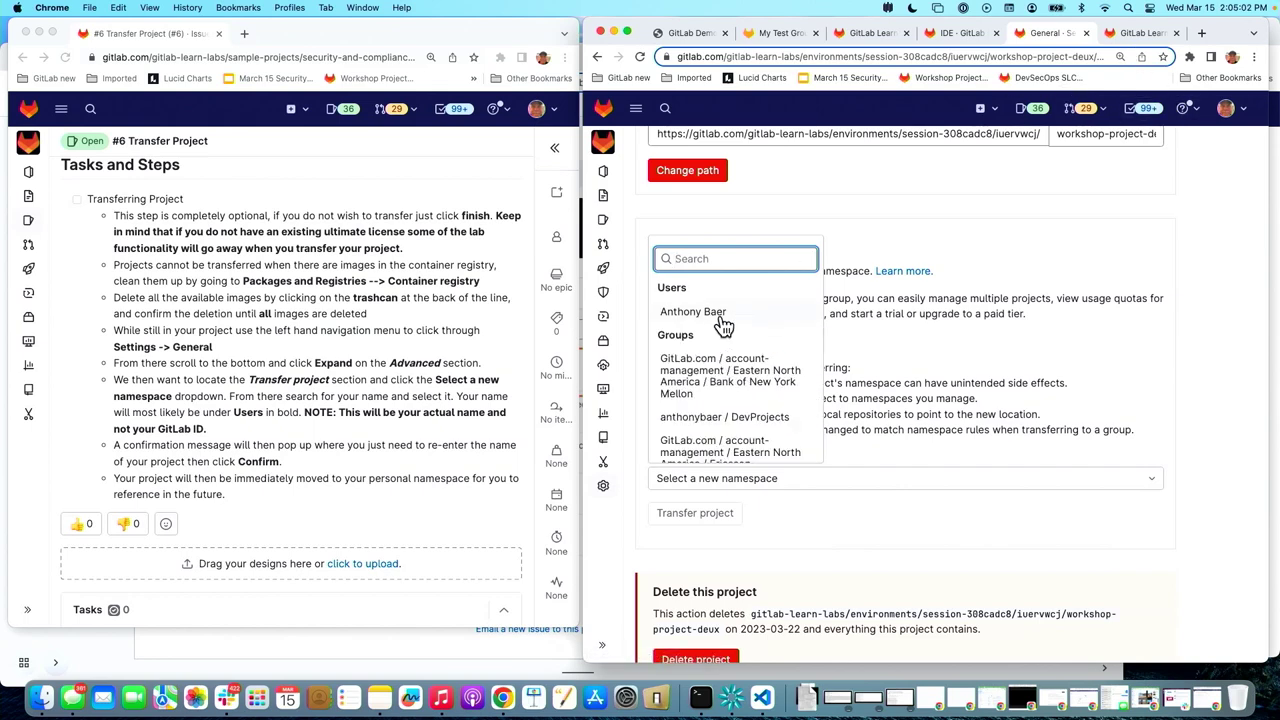
pyautogui.click(749, 416)
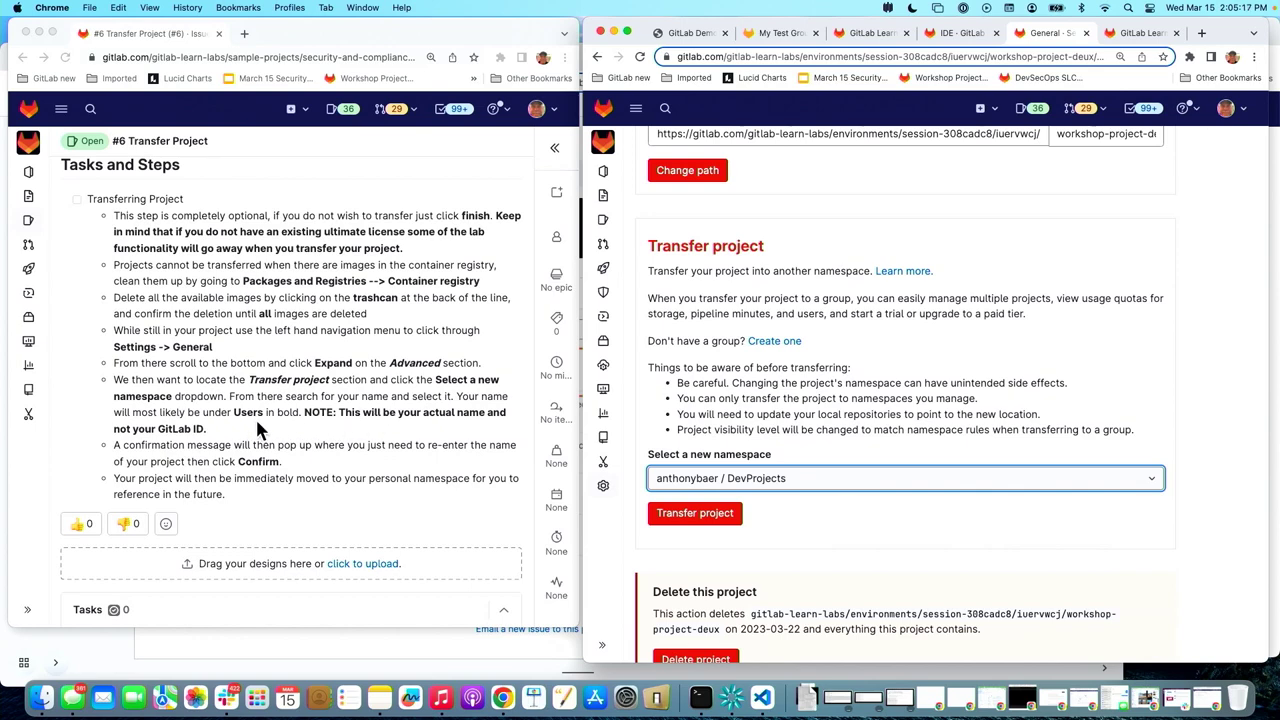
pyautogui.click(1155, 484)
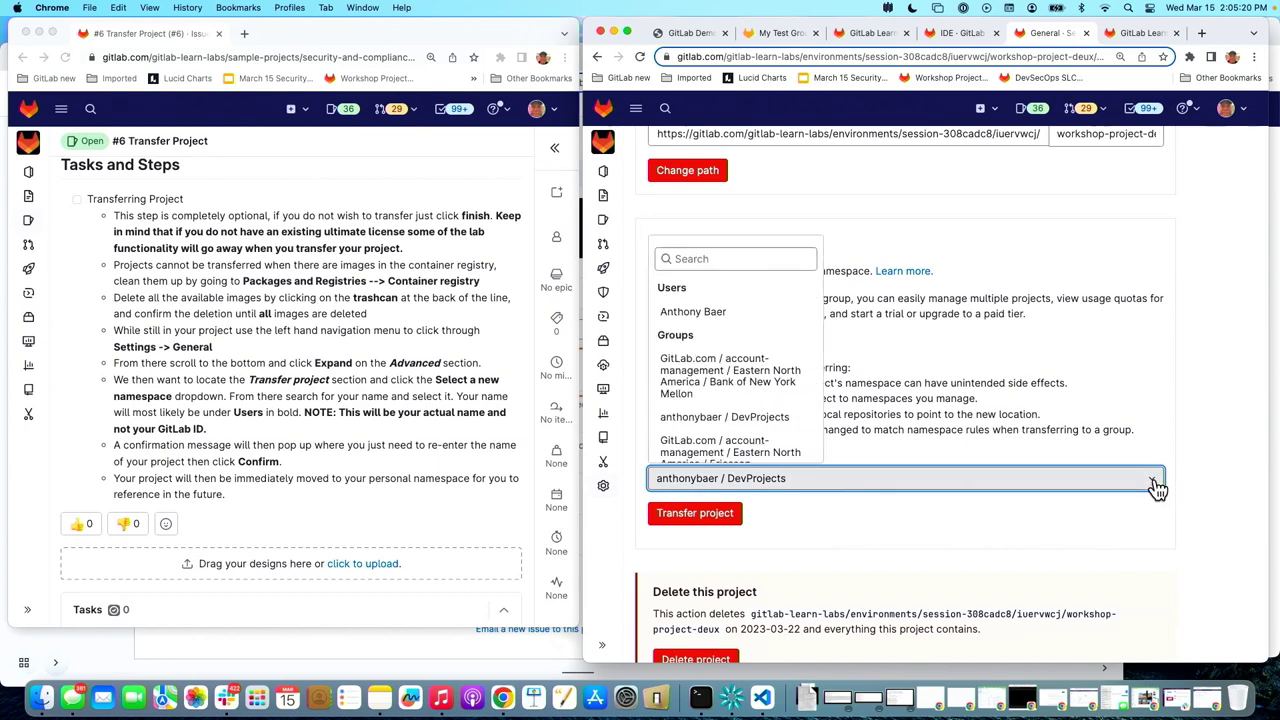
pyautogui.click(700, 312)
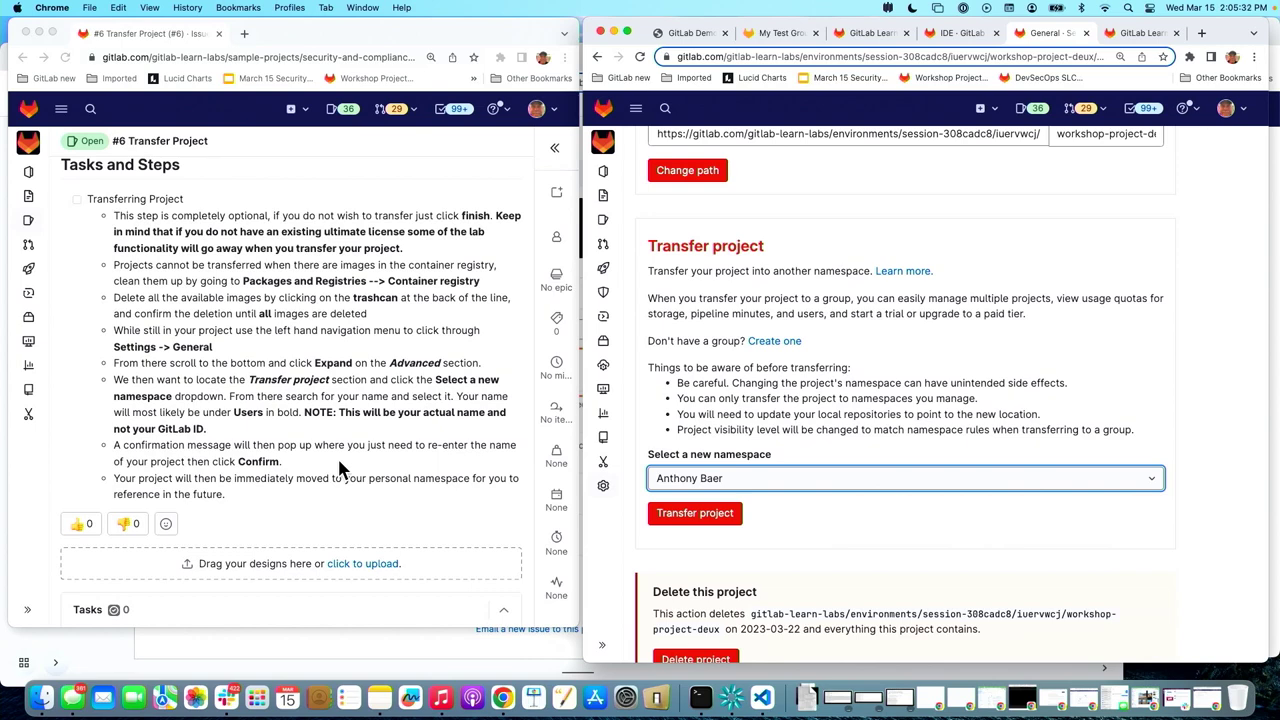
# Transfer the project, pasting 'Workshop Project Deux' into the confirmation field to confirm.
pyautogui.click(722, 516)
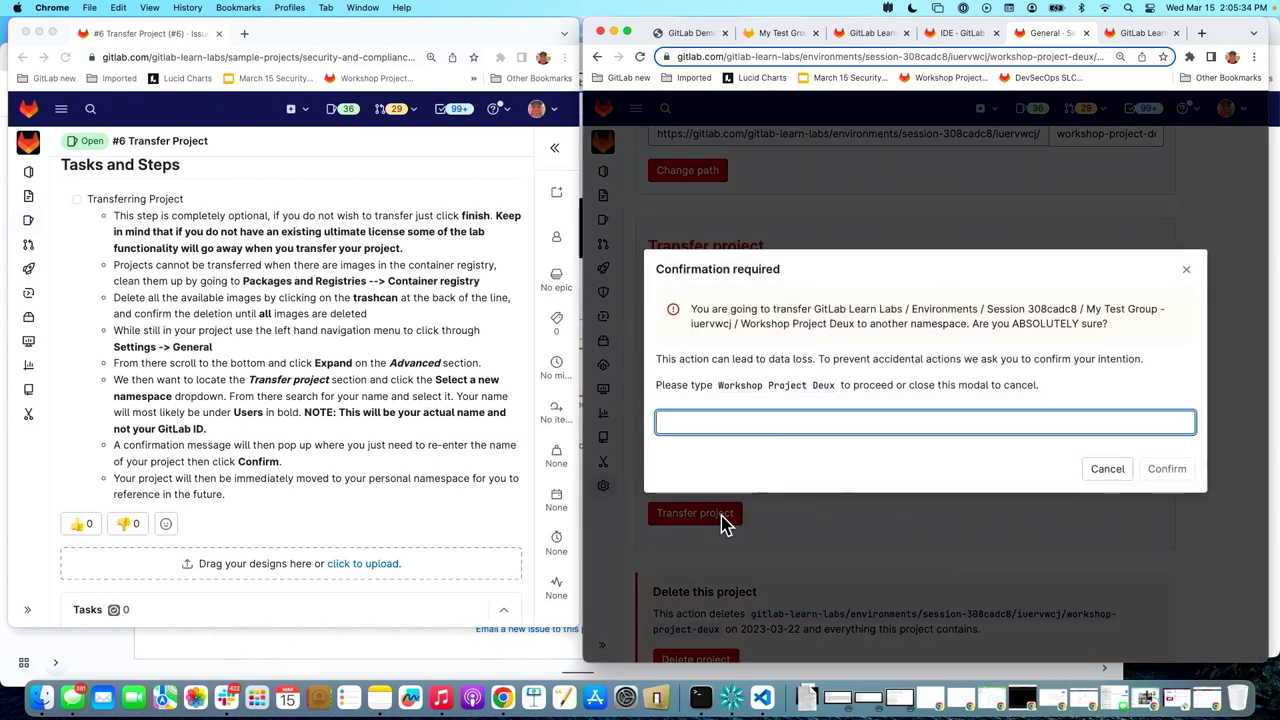
pyautogui.moveTo(838, 386); pyautogui.dragTo(713, 388)
pyautogui.press('super+c')
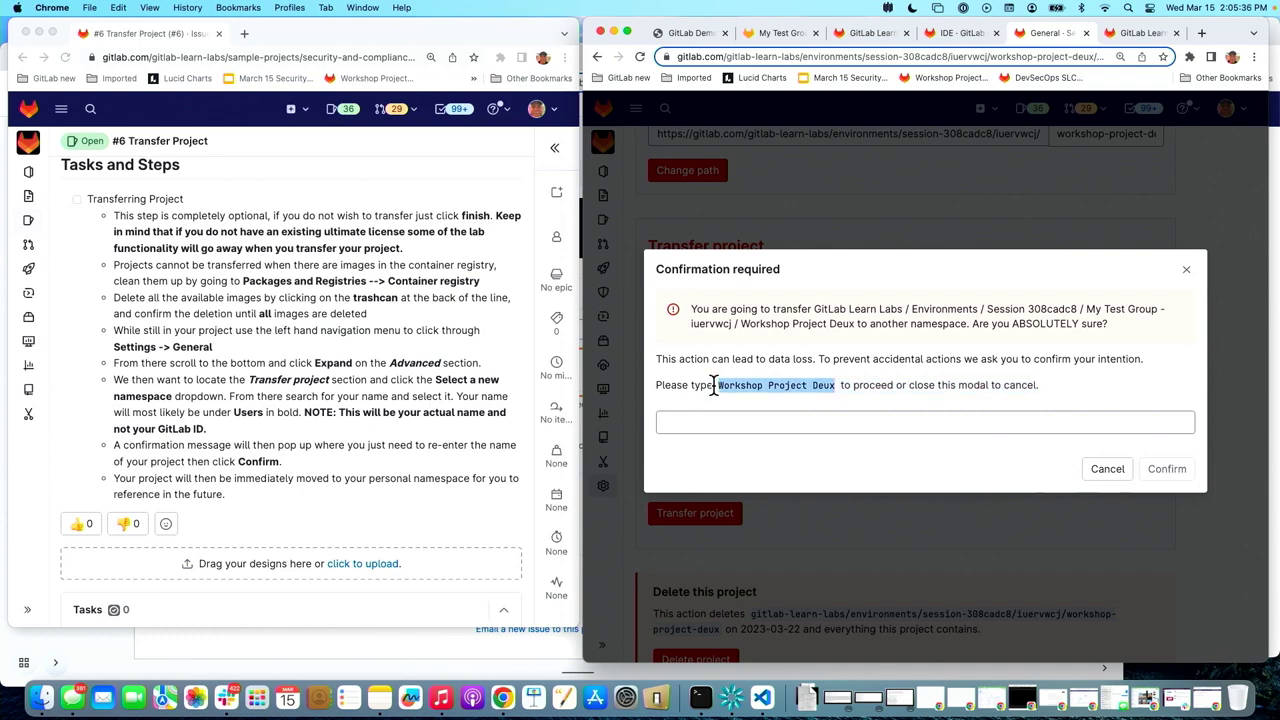
pyautogui.click(754, 421)
pyautogui.press('super+v')
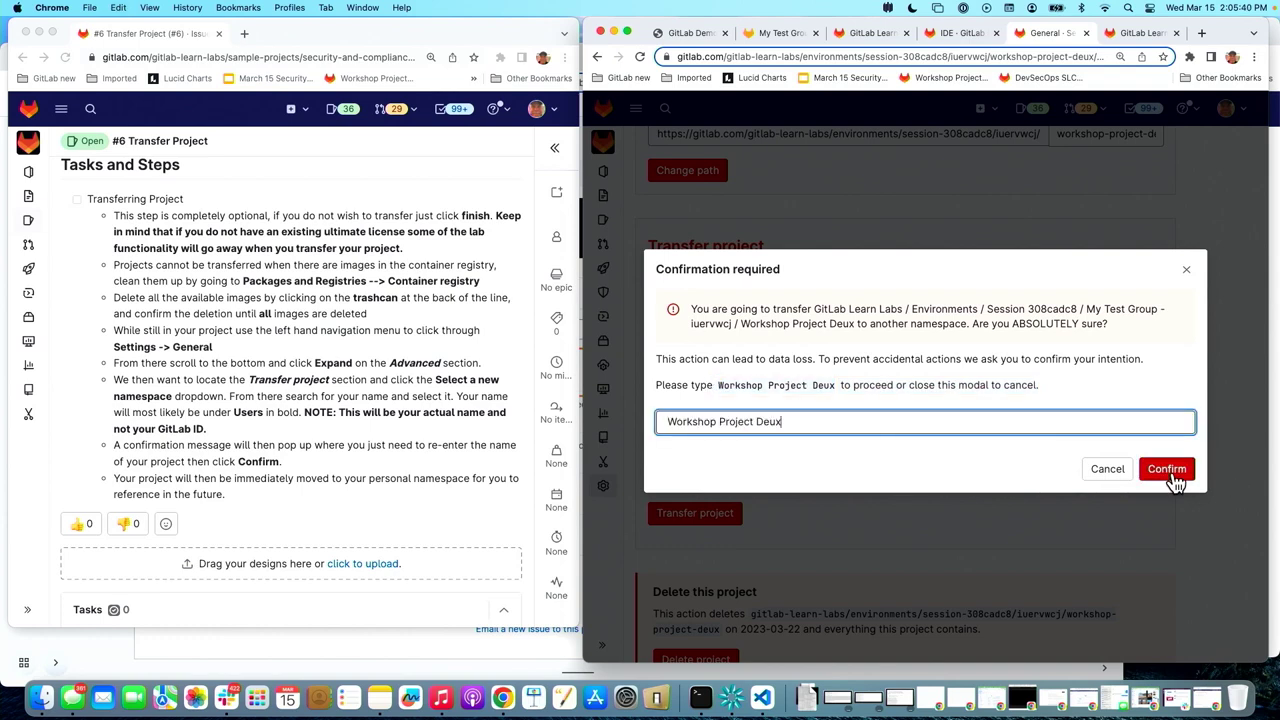
pyautogui.click(1170, 478)
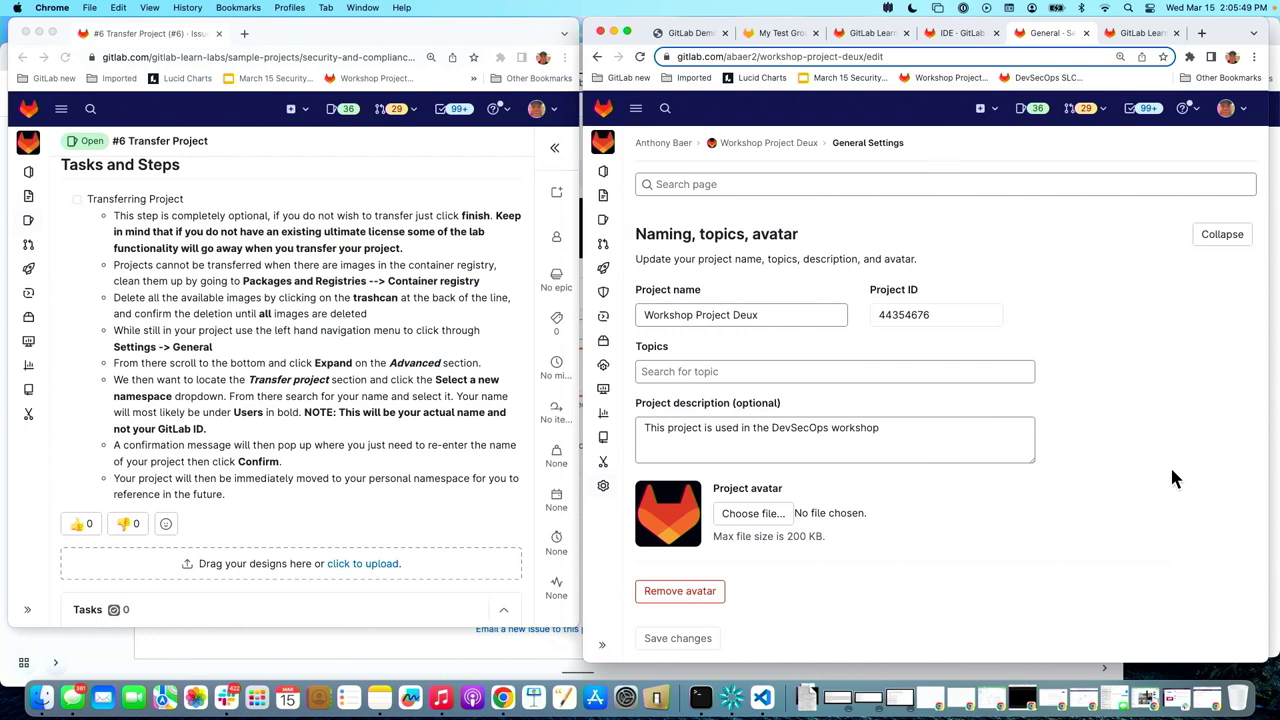
# Check the transferred project's overview under the personal namespace, then return to the workshop slides.
pyautogui.click(656, 145)
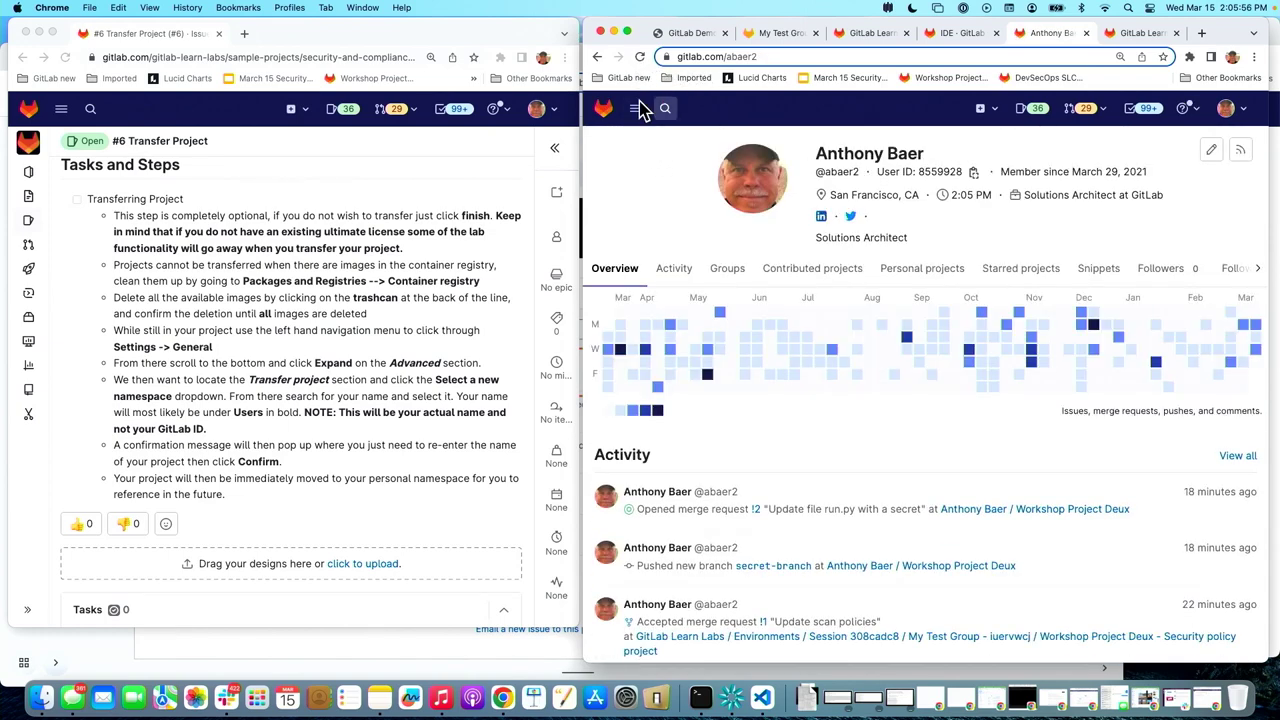
pyautogui.click(598, 57)
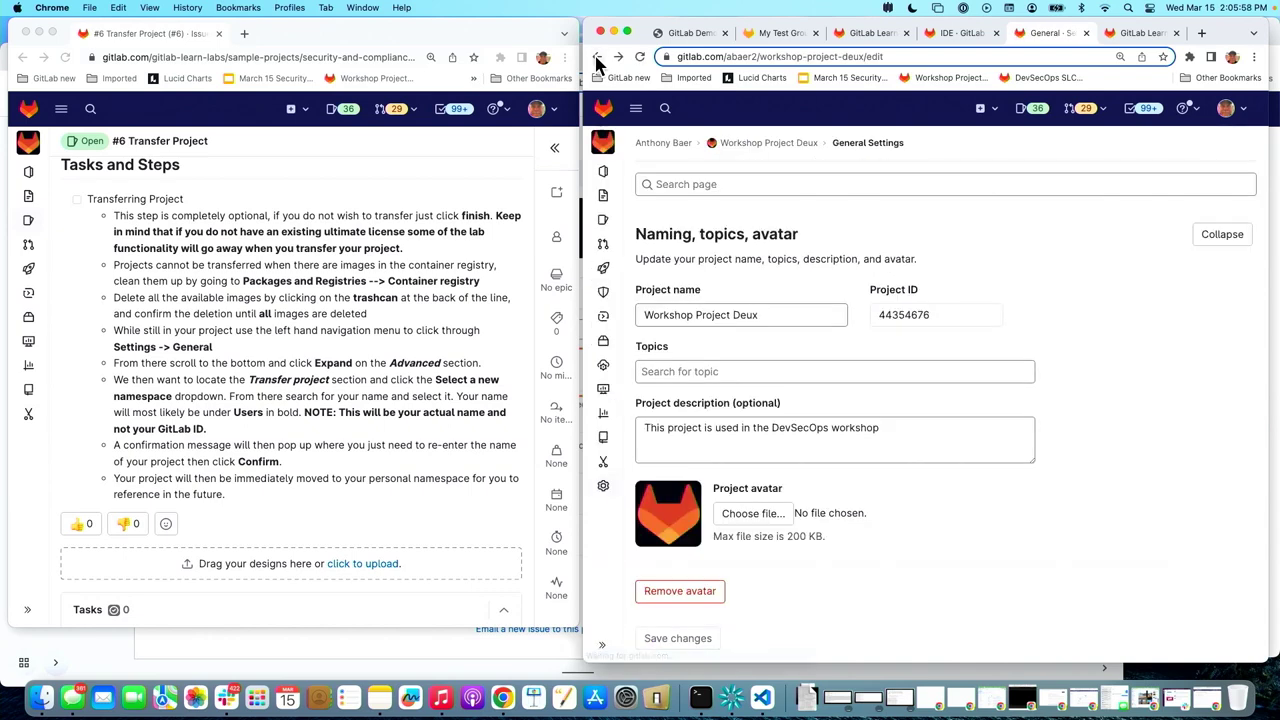
pyautogui.click(782, 156)
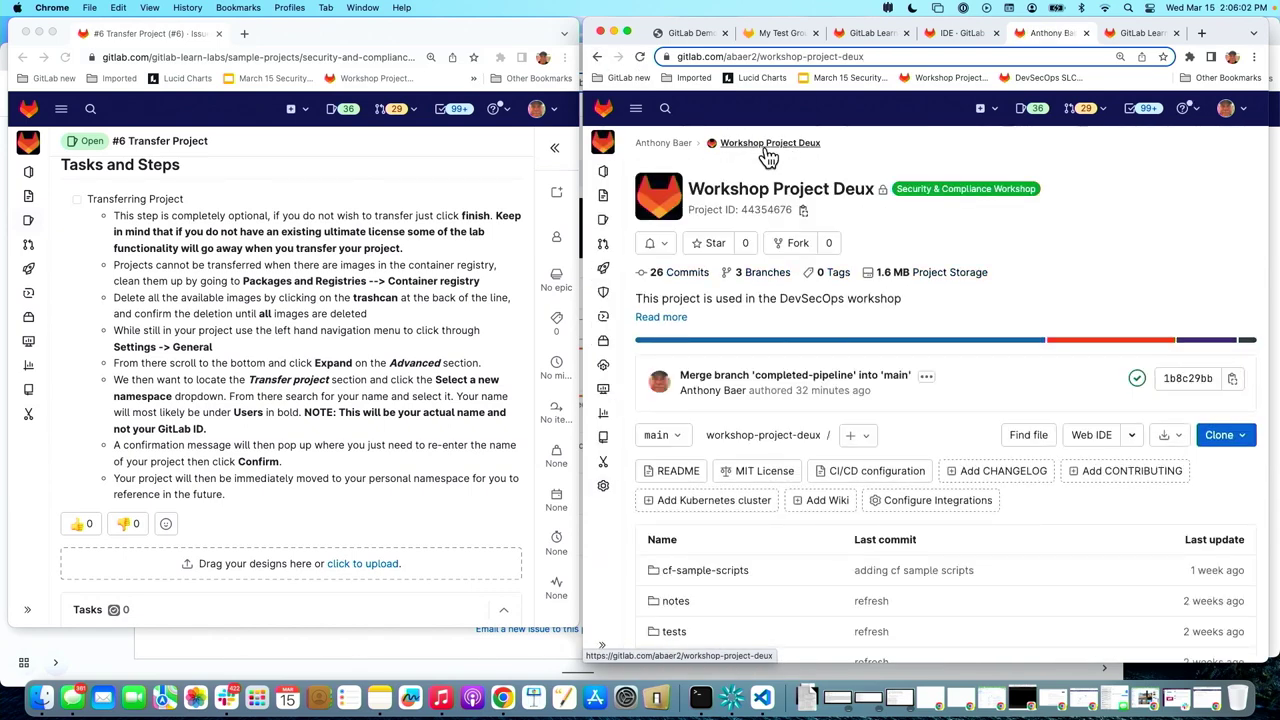
pyautogui.click(288, 30)
pyautogui.click(404, 657)
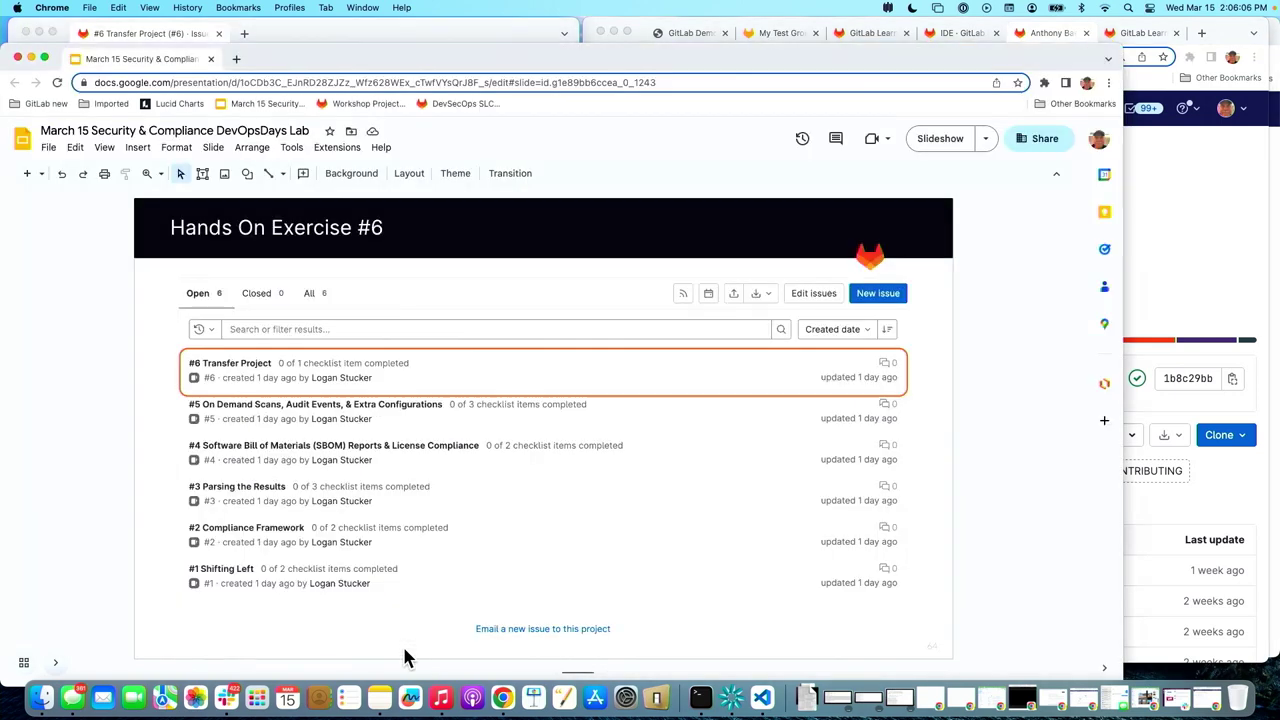
# Advance past the Roadmap and shift-left benefits slides to the final GitLab 'Thank you!' slide.
pyautogui.press('Down')
pyautogui.press('Down')
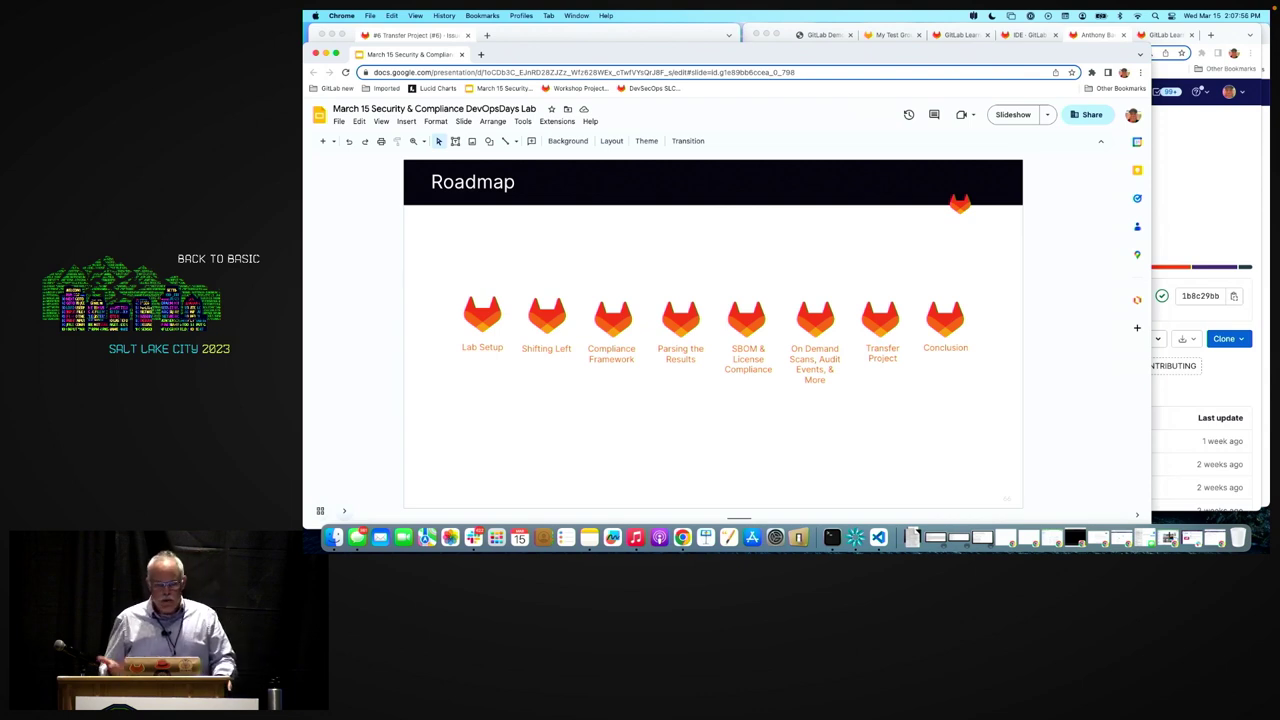
pyautogui.press('Down')
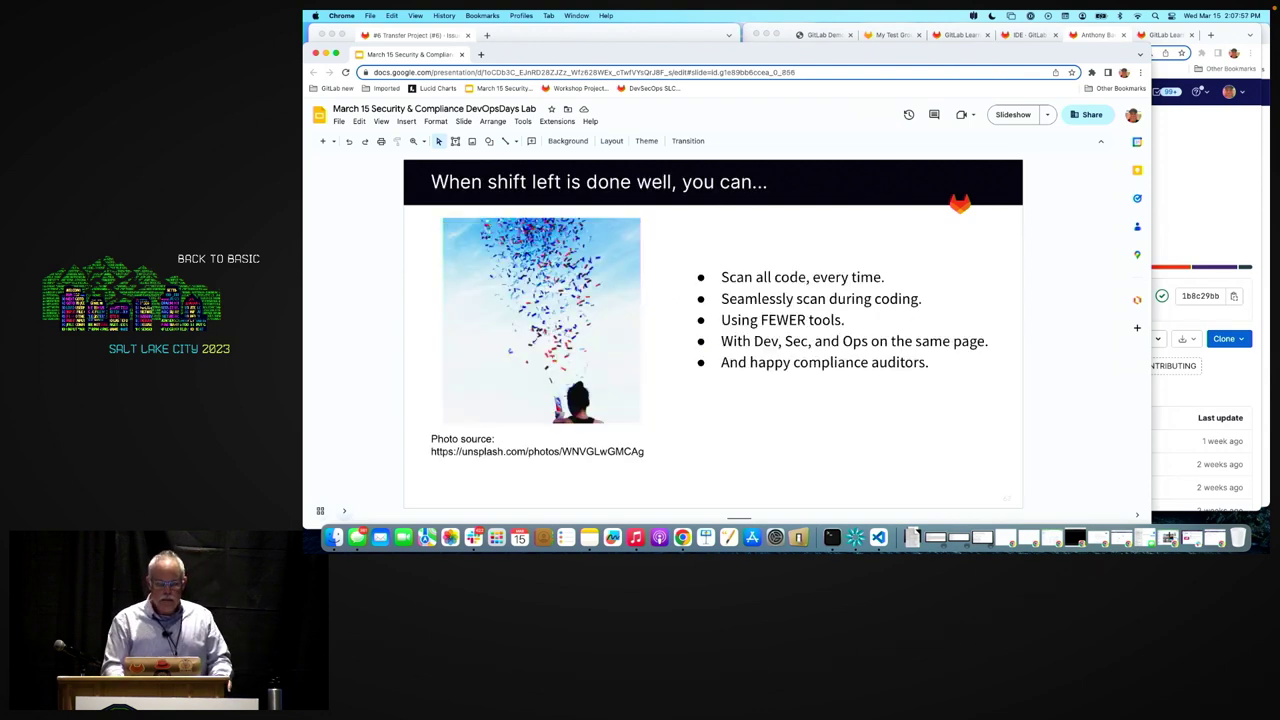
pyautogui.press('Down')
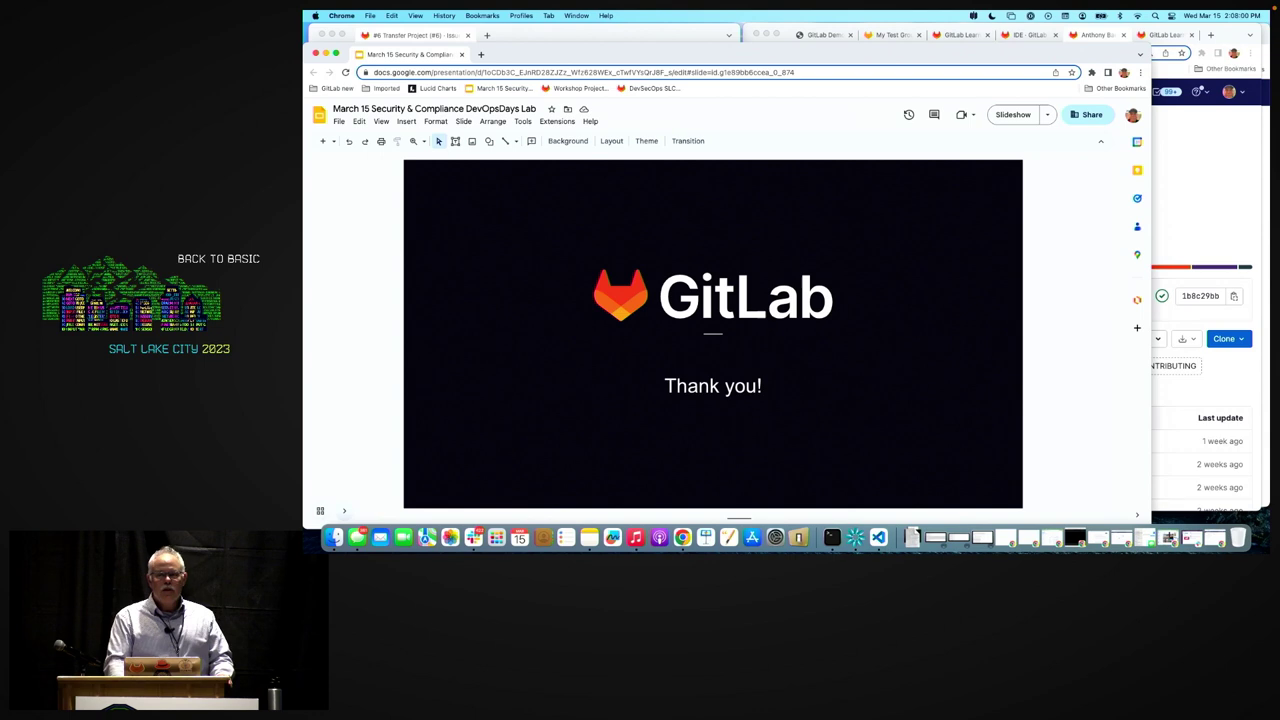